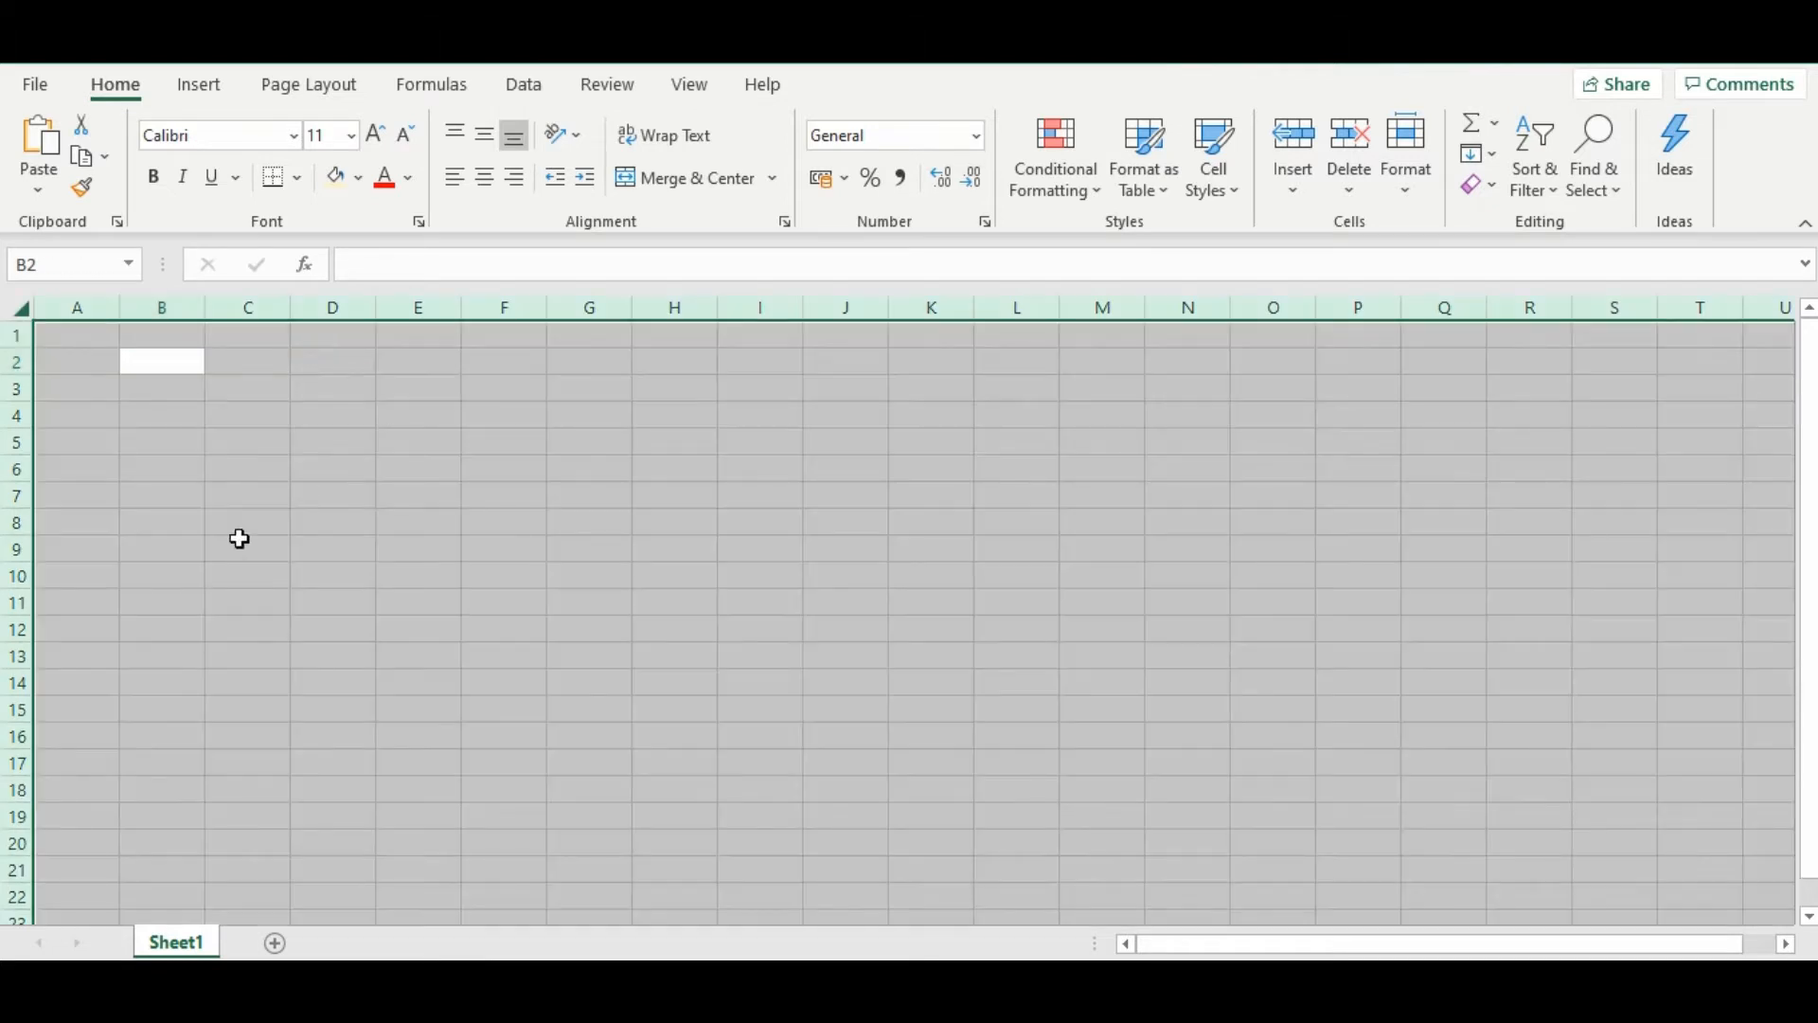
# - Apply white outline and inside borders to all cells of the sheet
pyautogui.click(74, 369)
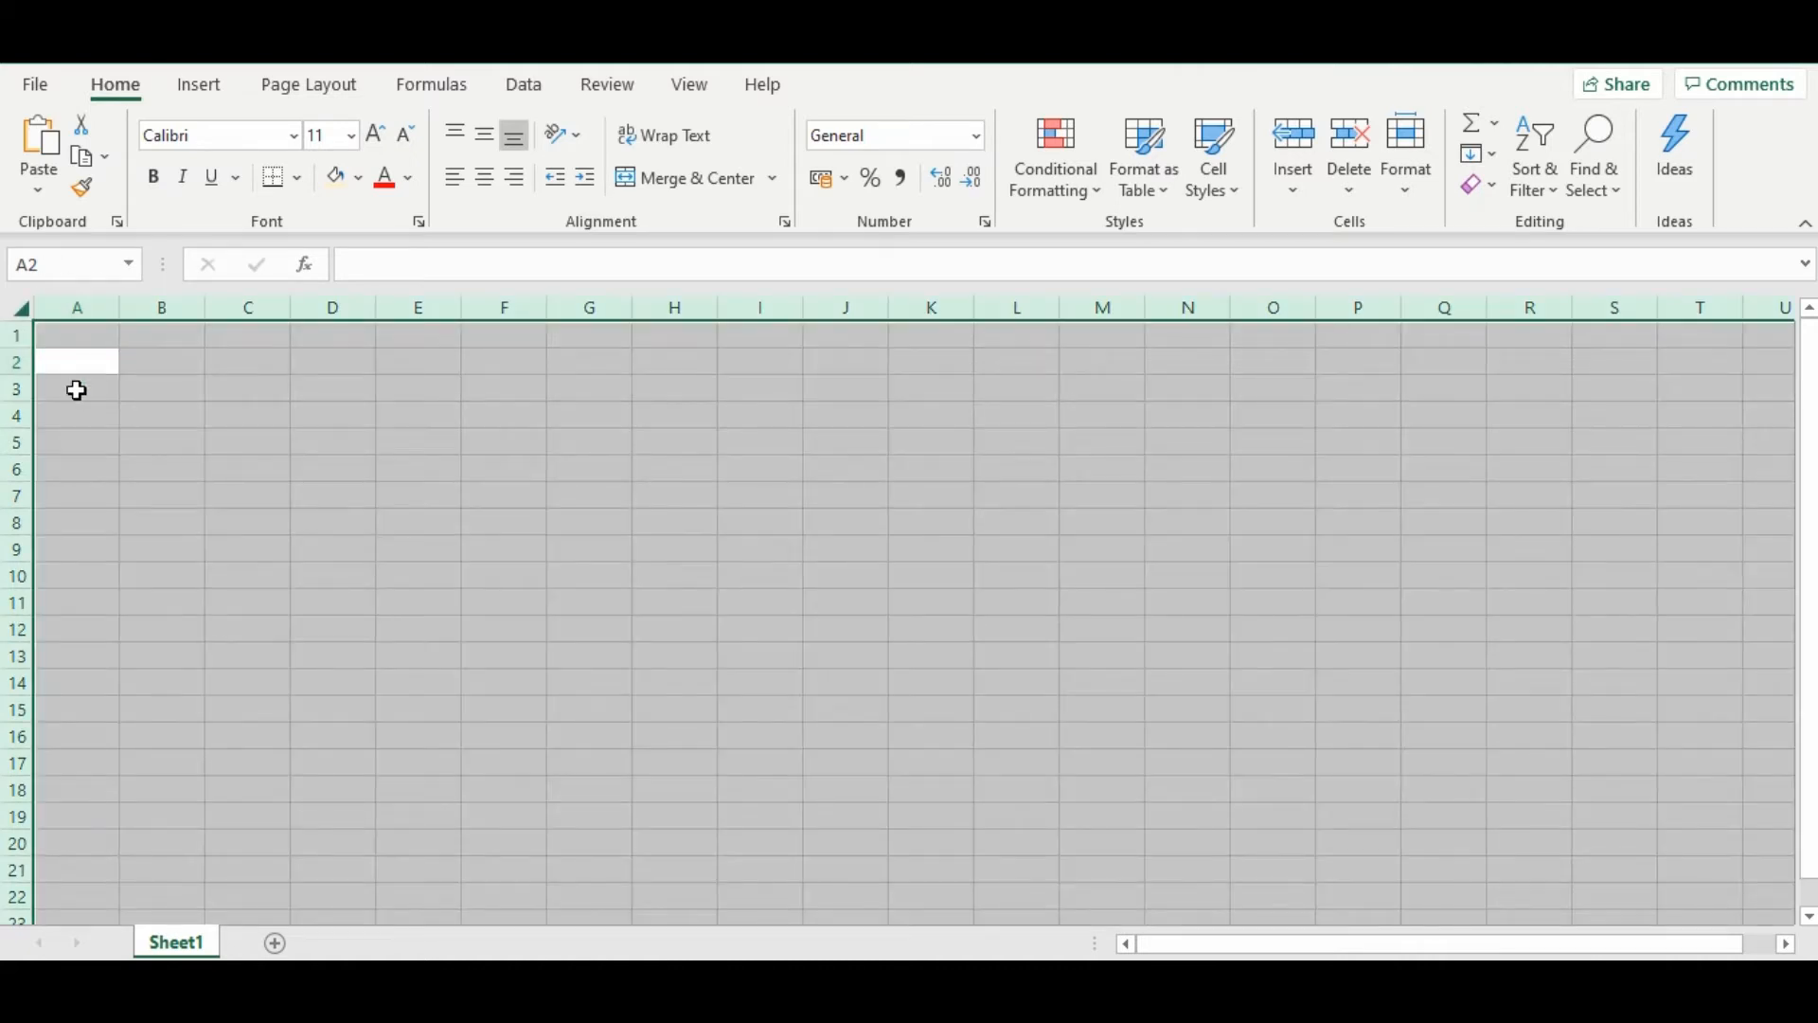
pyautogui.rightClick(80, 385)
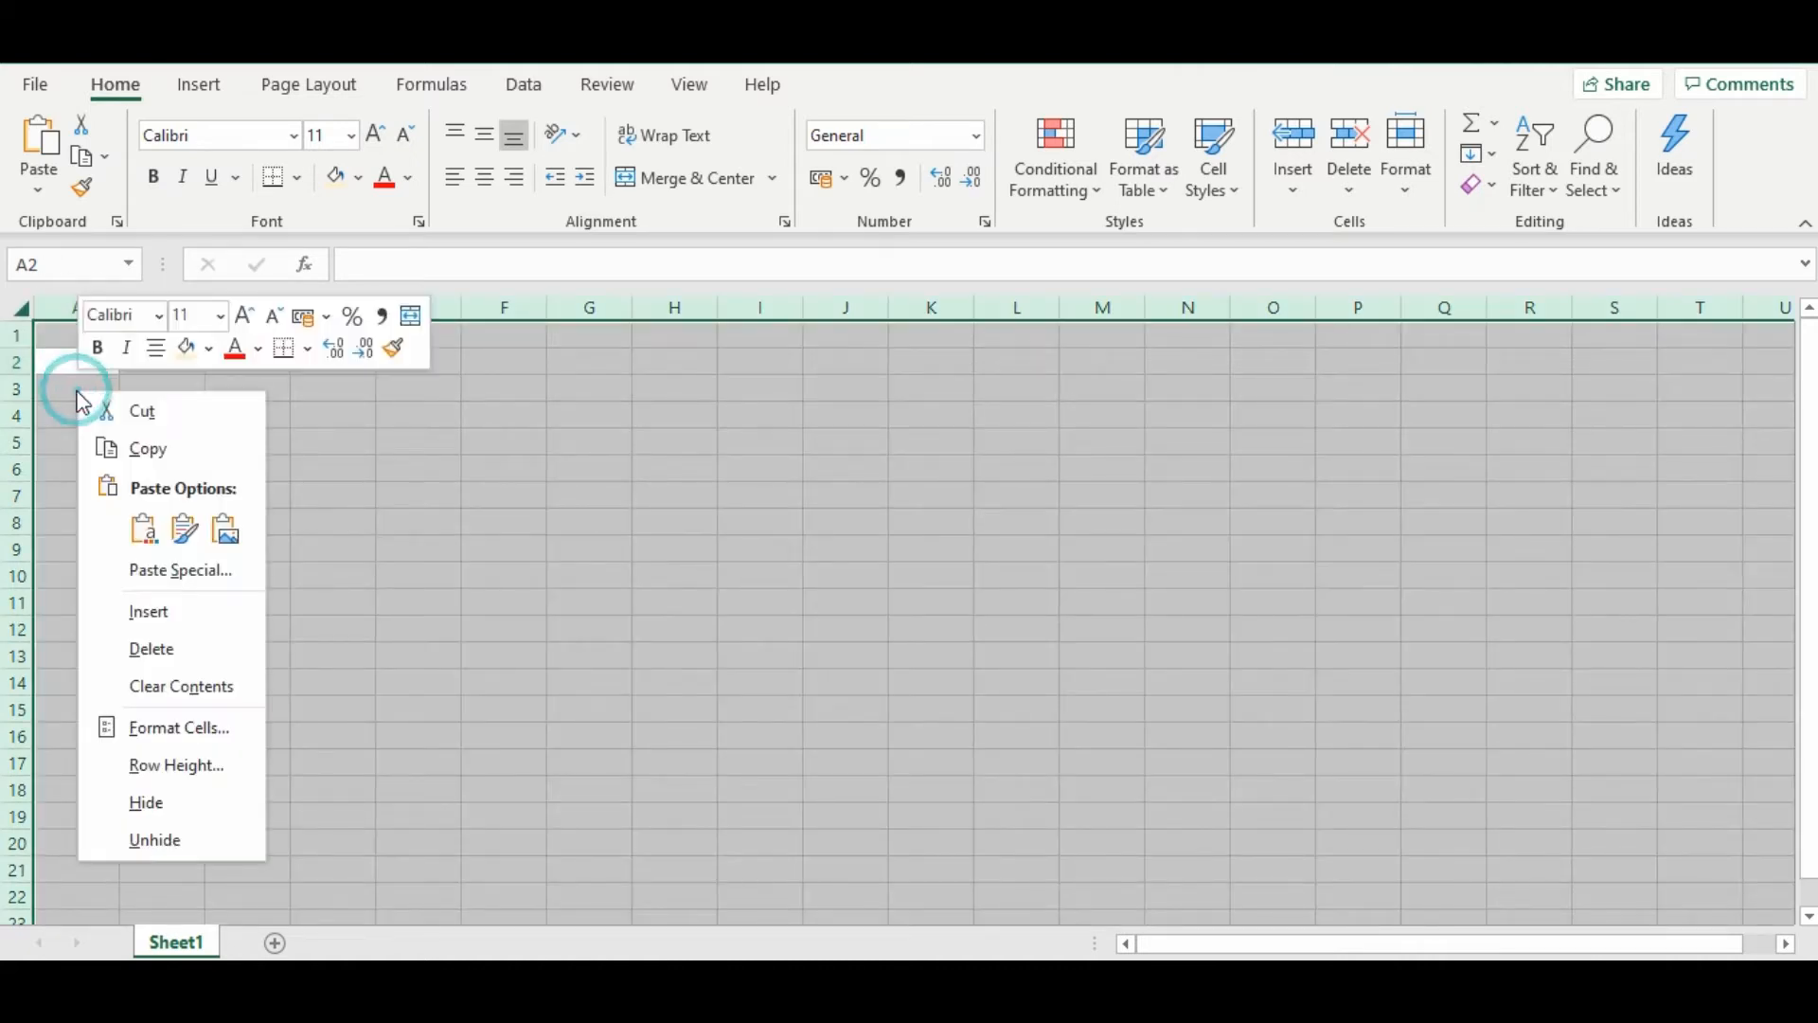
pyautogui.click(307, 348)
pyautogui.click(378, 881)
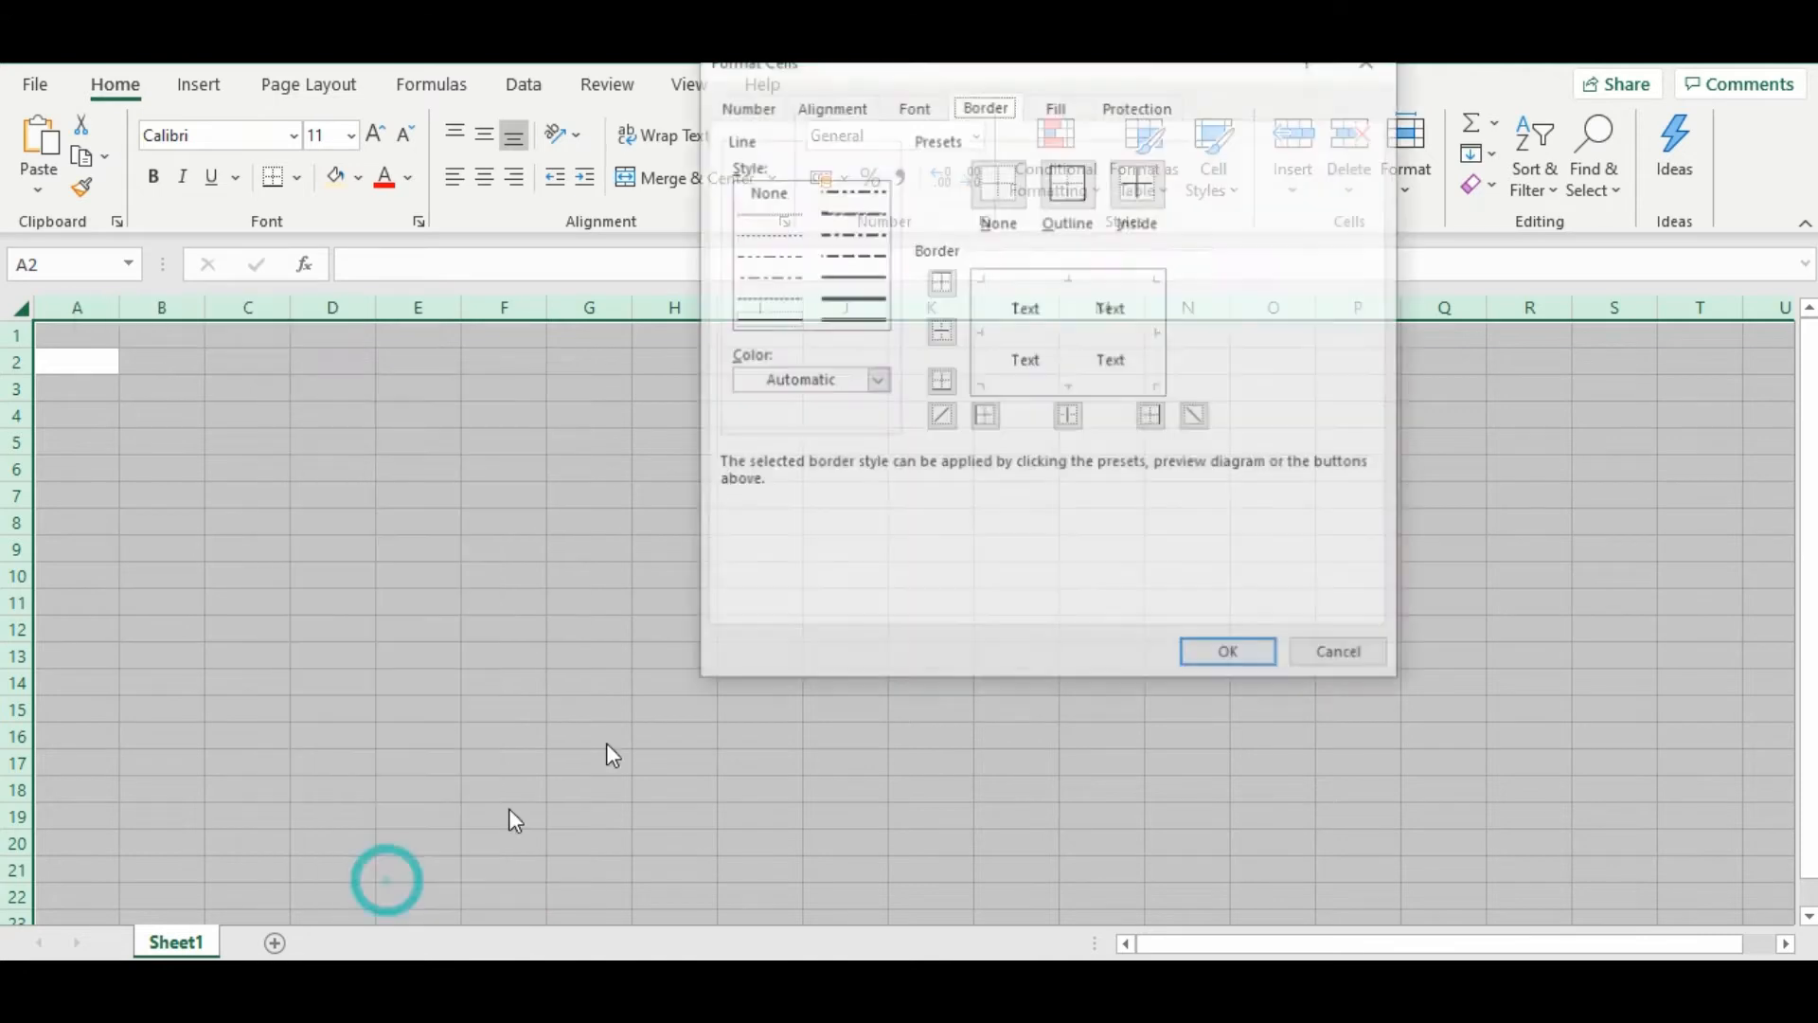
pyautogui.click(875, 381)
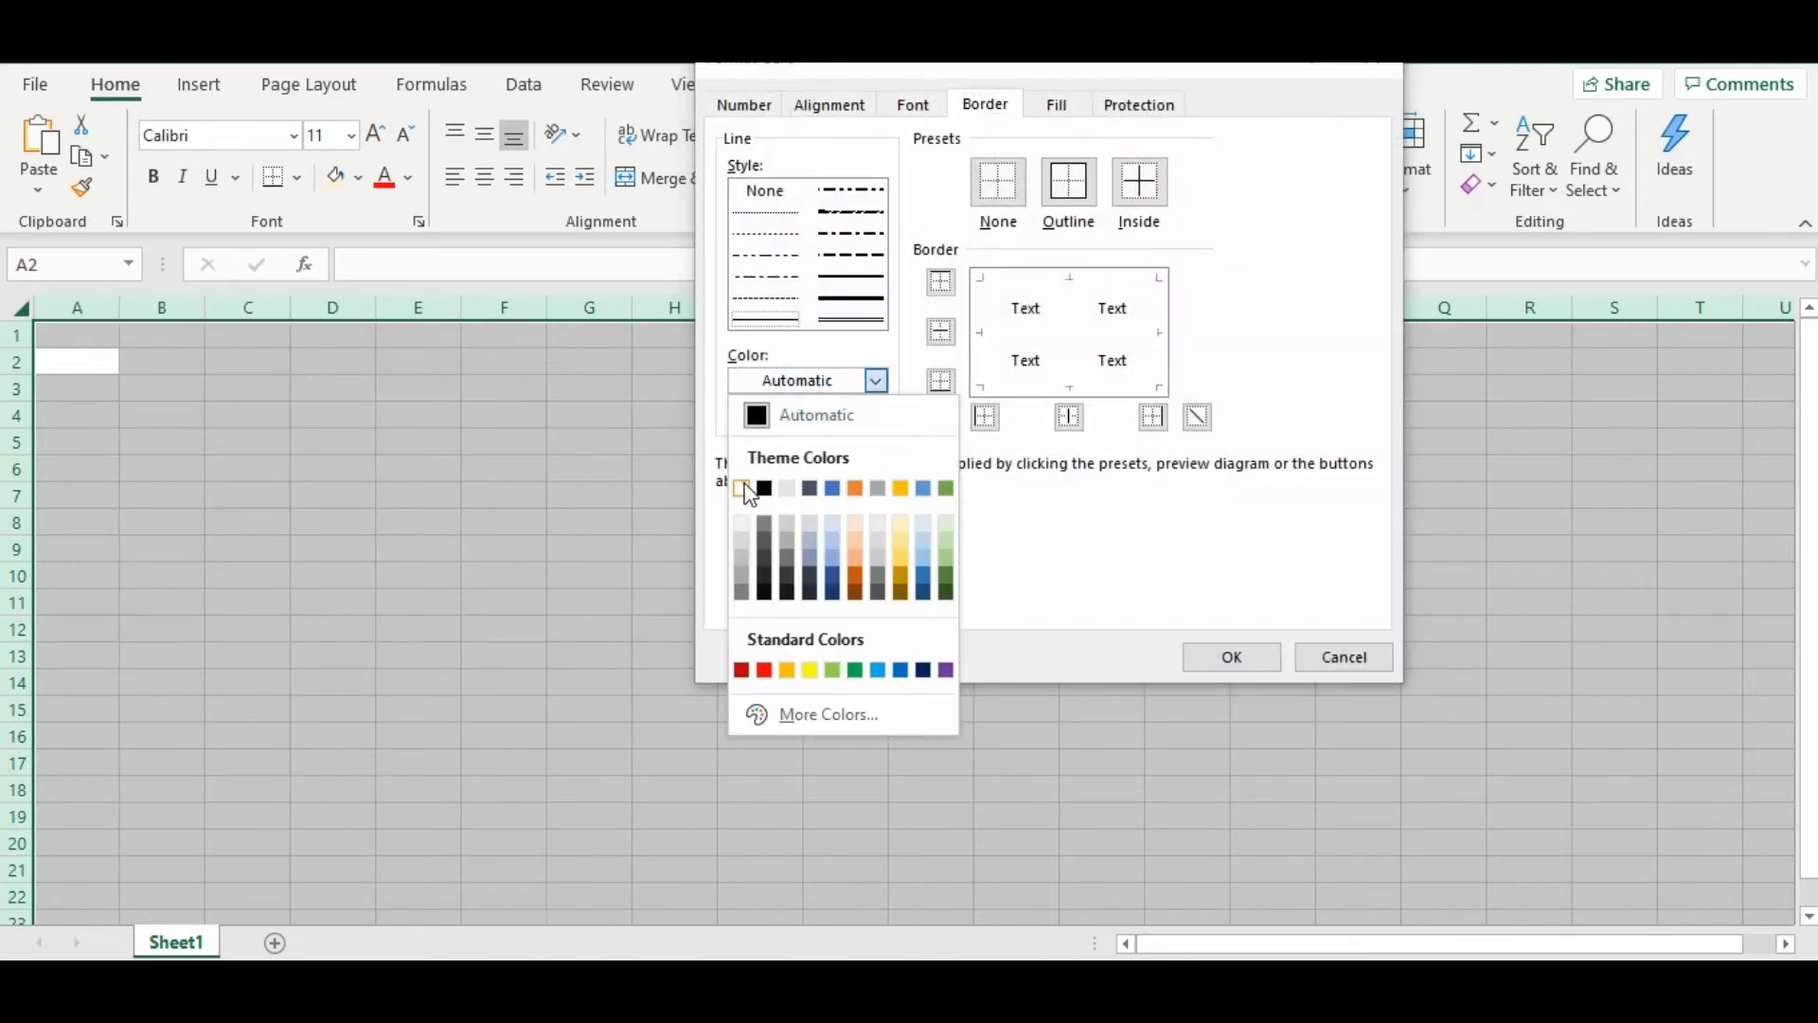
pyautogui.click(744, 487)
pyautogui.click(1066, 187)
pyautogui.click(1141, 185)
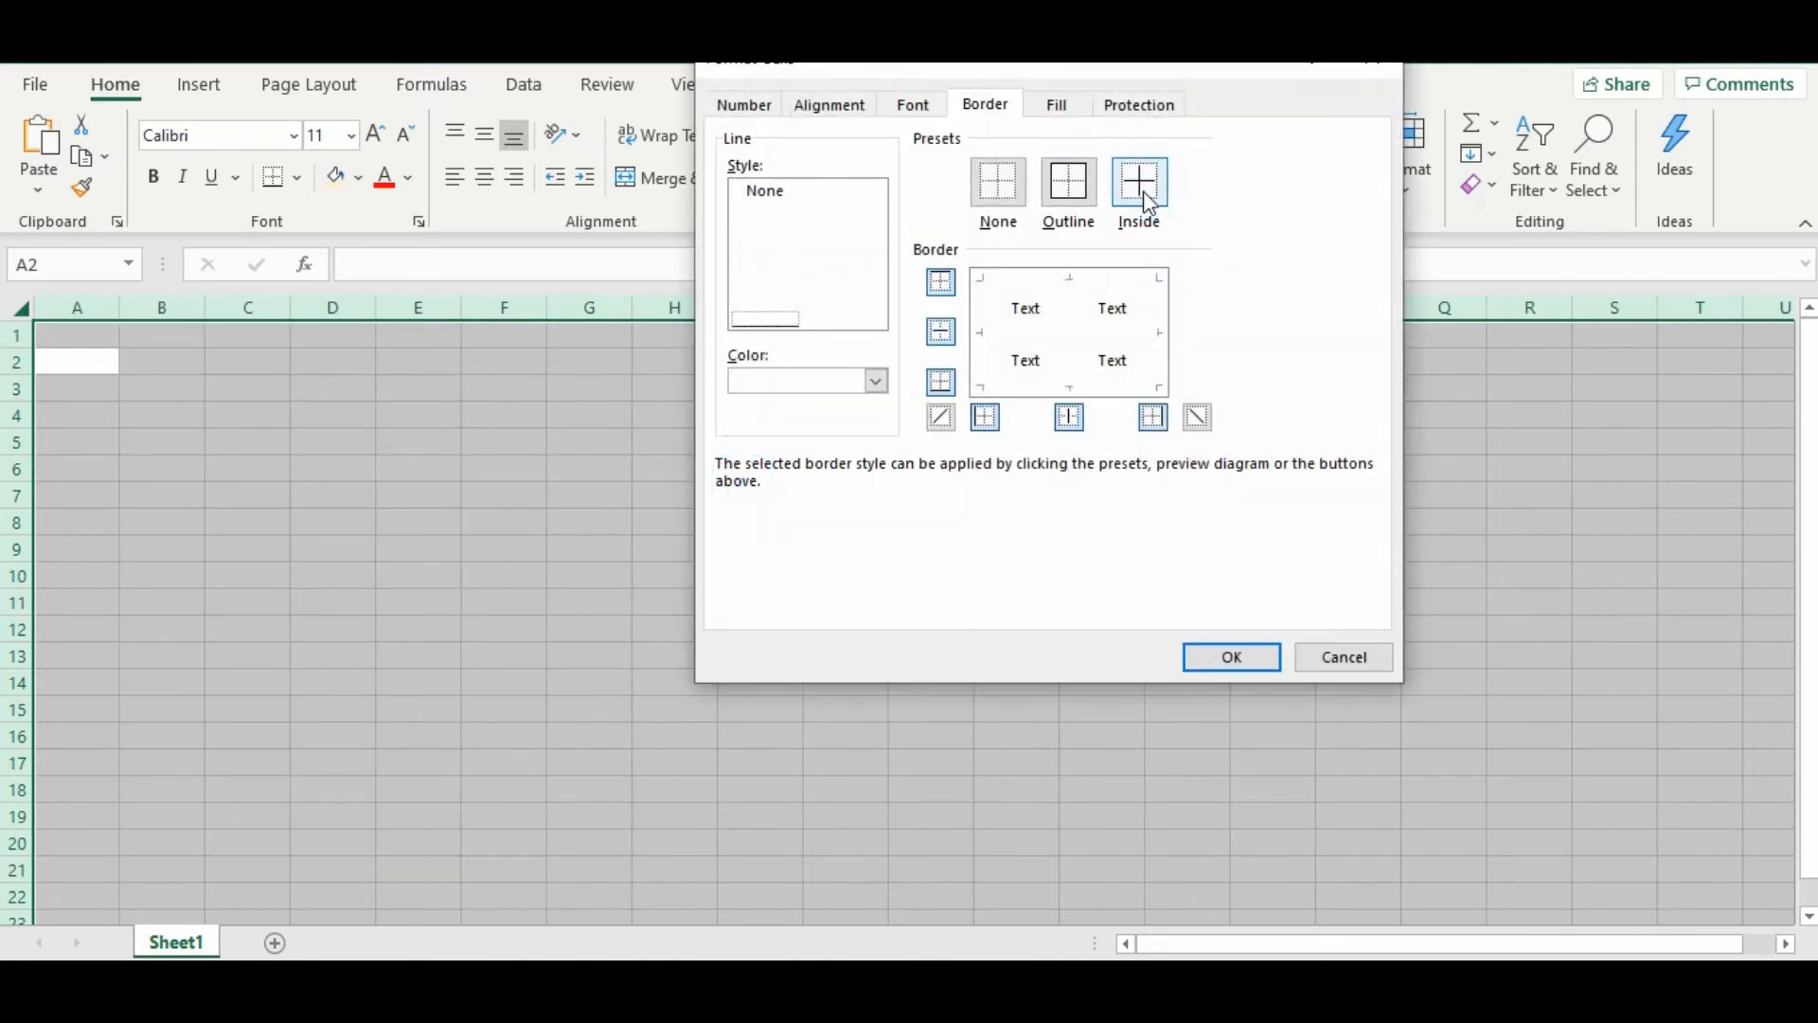
pyautogui.click(1231, 657)
pyautogui.click(78, 358)
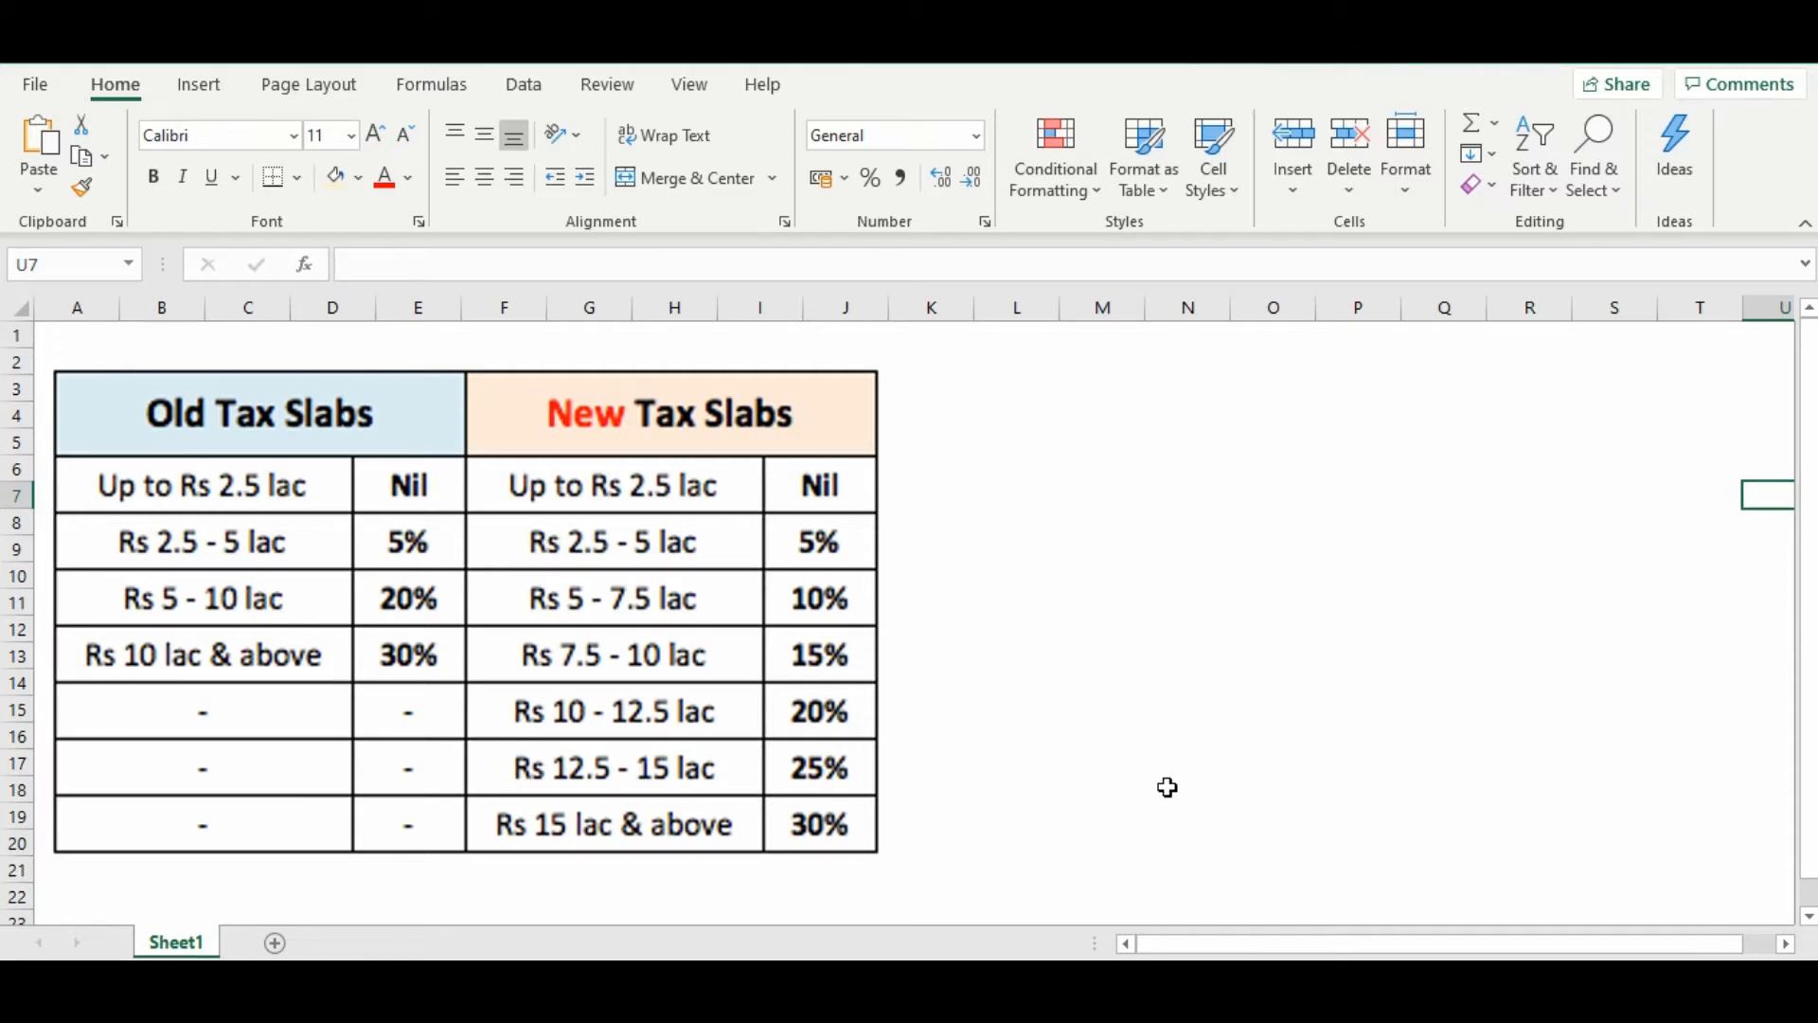
# - Review the salary and deduction input table, from Annual Gross Salary to Saving Bank Interest u/s 80TTA, and its yellow entry cells
pyautogui.click(683, 720)
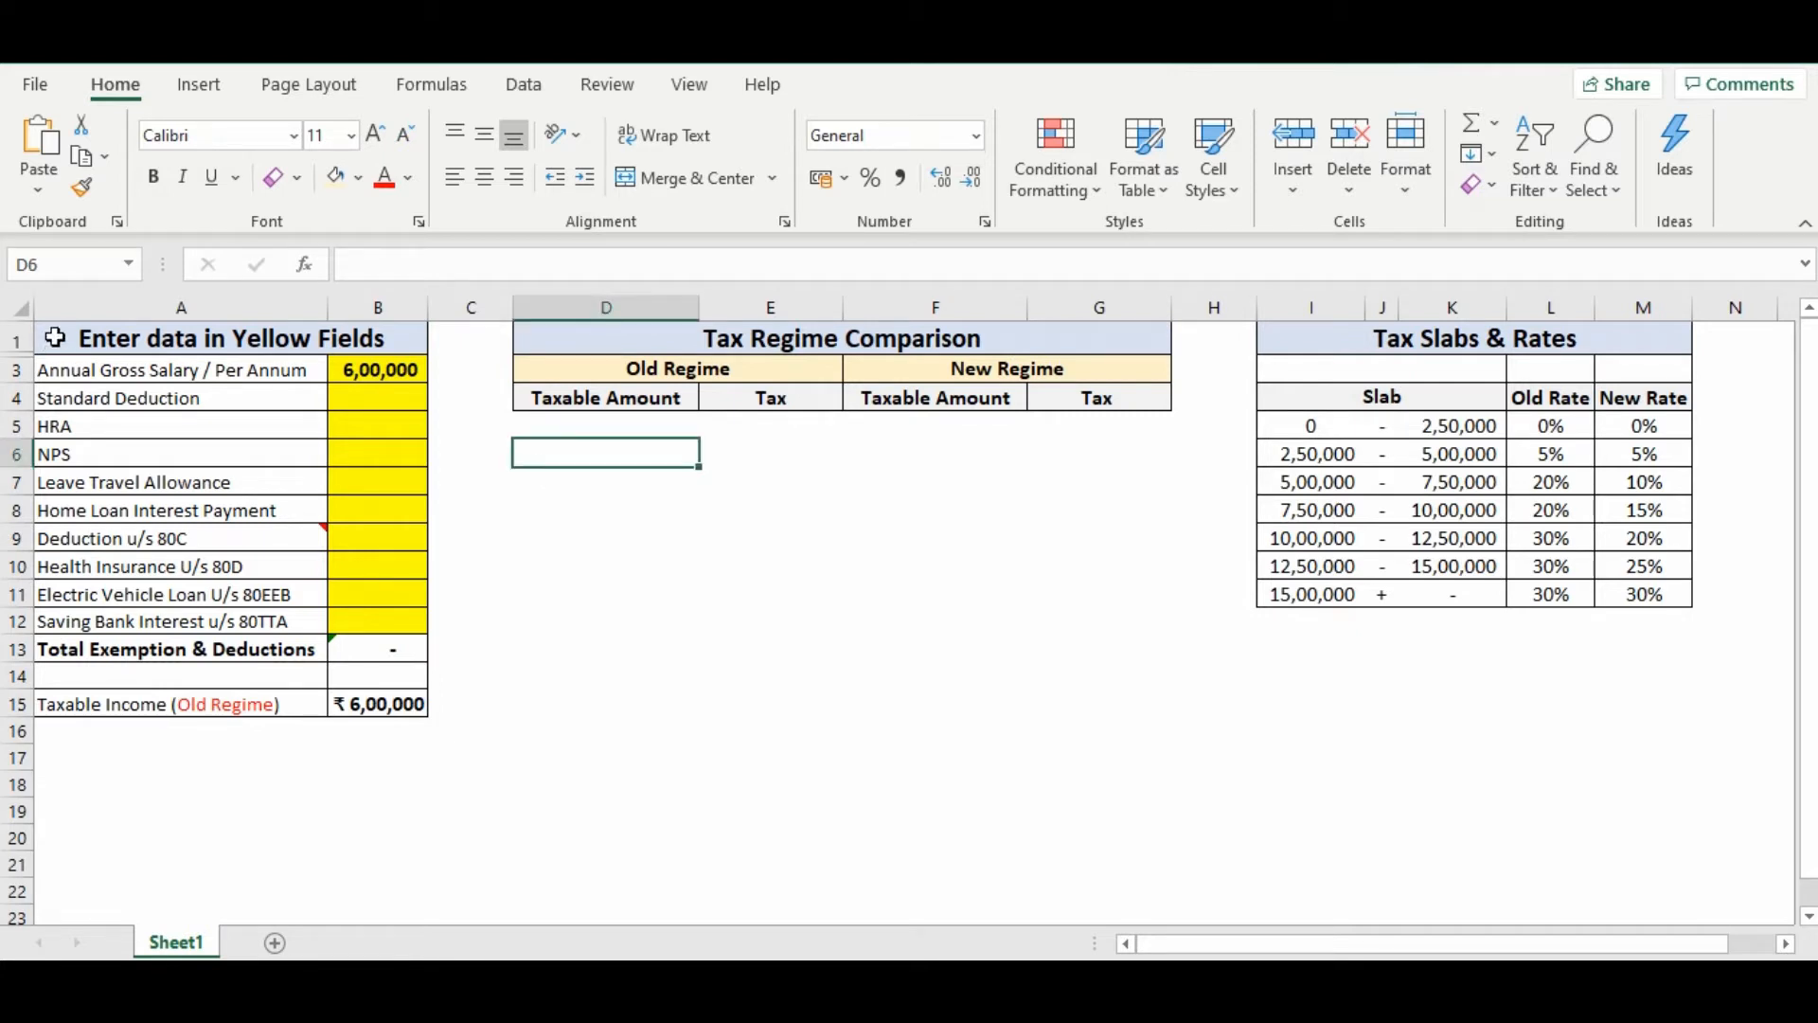
pyautogui.moveTo(53, 339); pyautogui.dragTo(185, 704)
pyautogui.click(362, 372)
pyautogui.moveTo(363, 372); pyautogui.dragTo(376, 621)
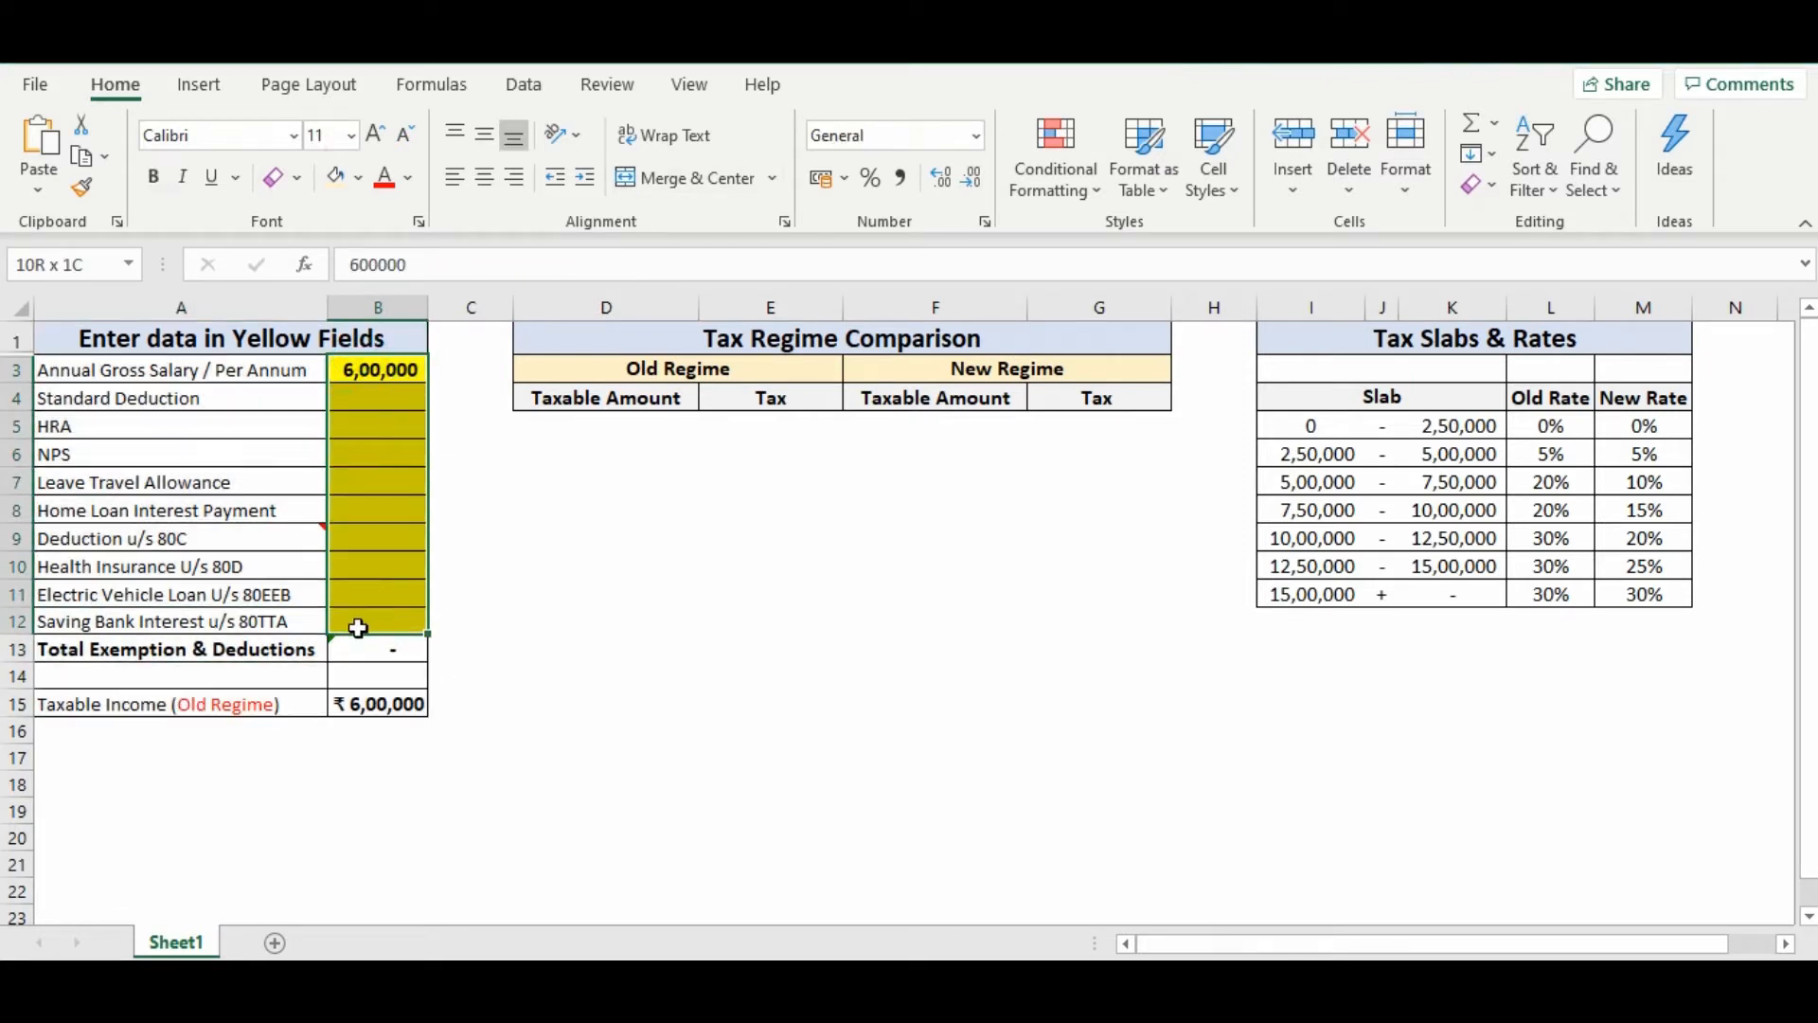
pyautogui.moveTo(358, 628); pyautogui.dragTo(358, 620)
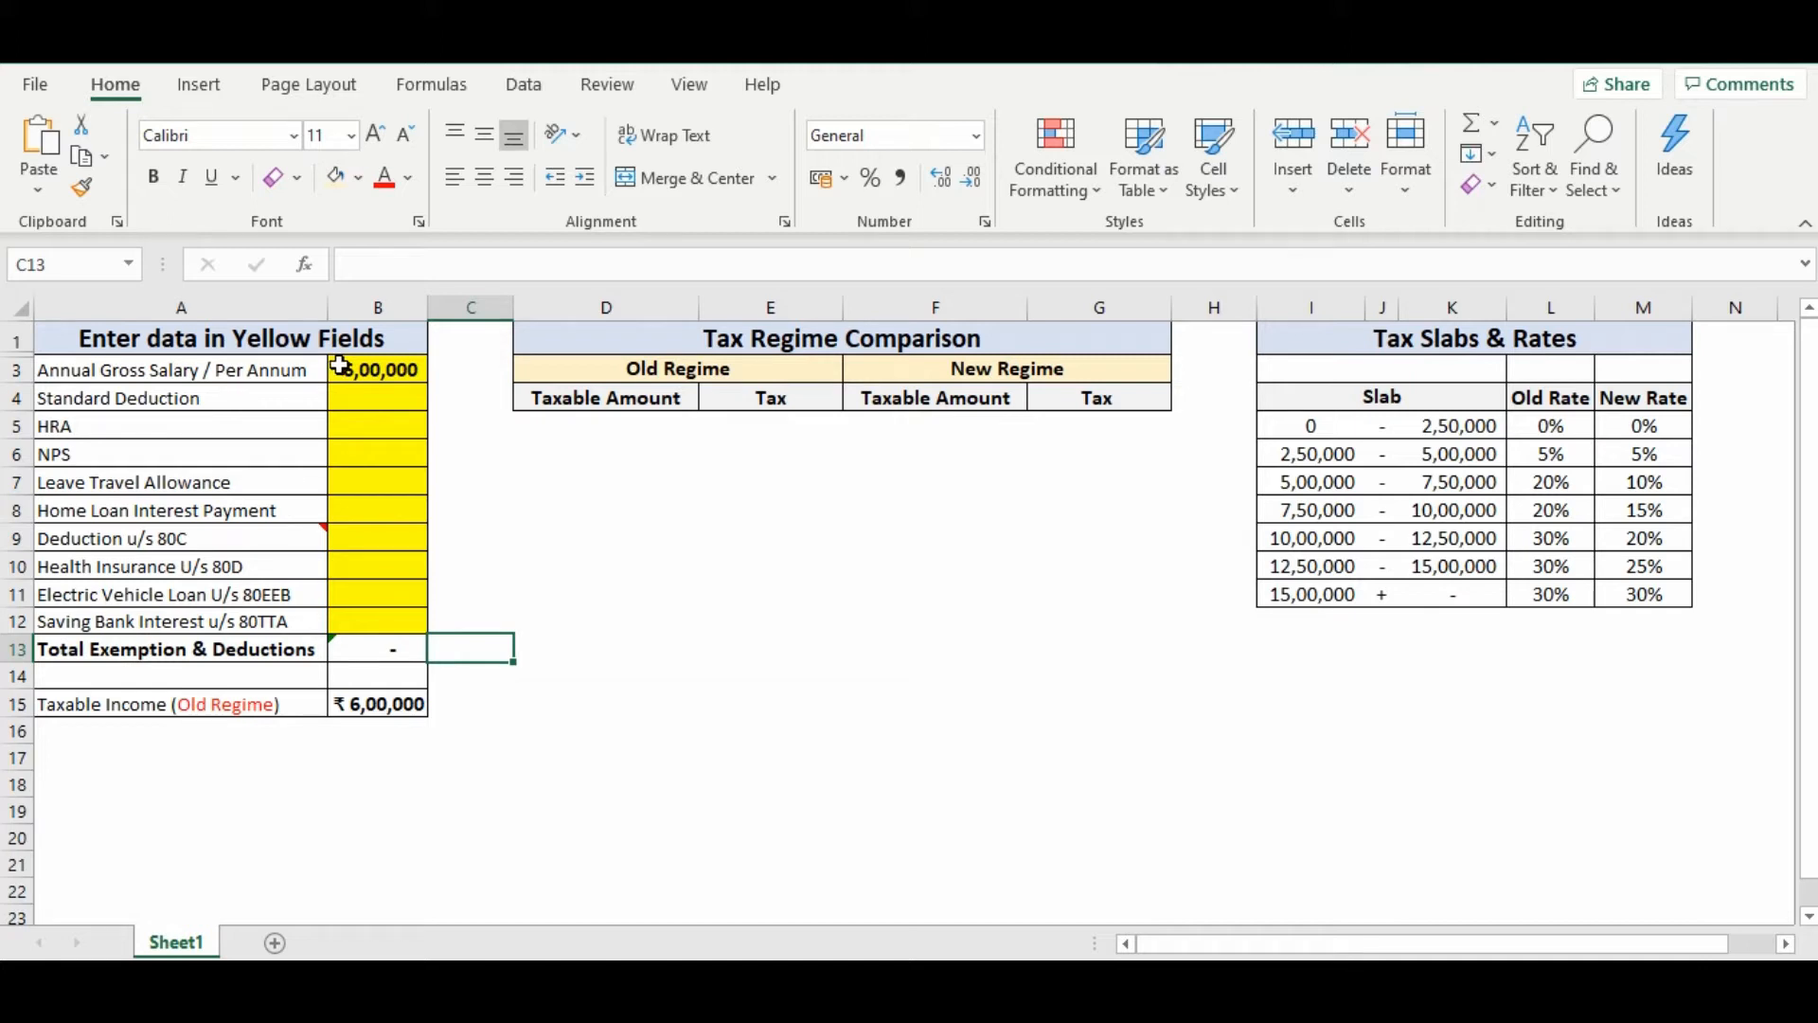
pyautogui.moveTo(339, 366); pyautogui.dragTo(357, 621)
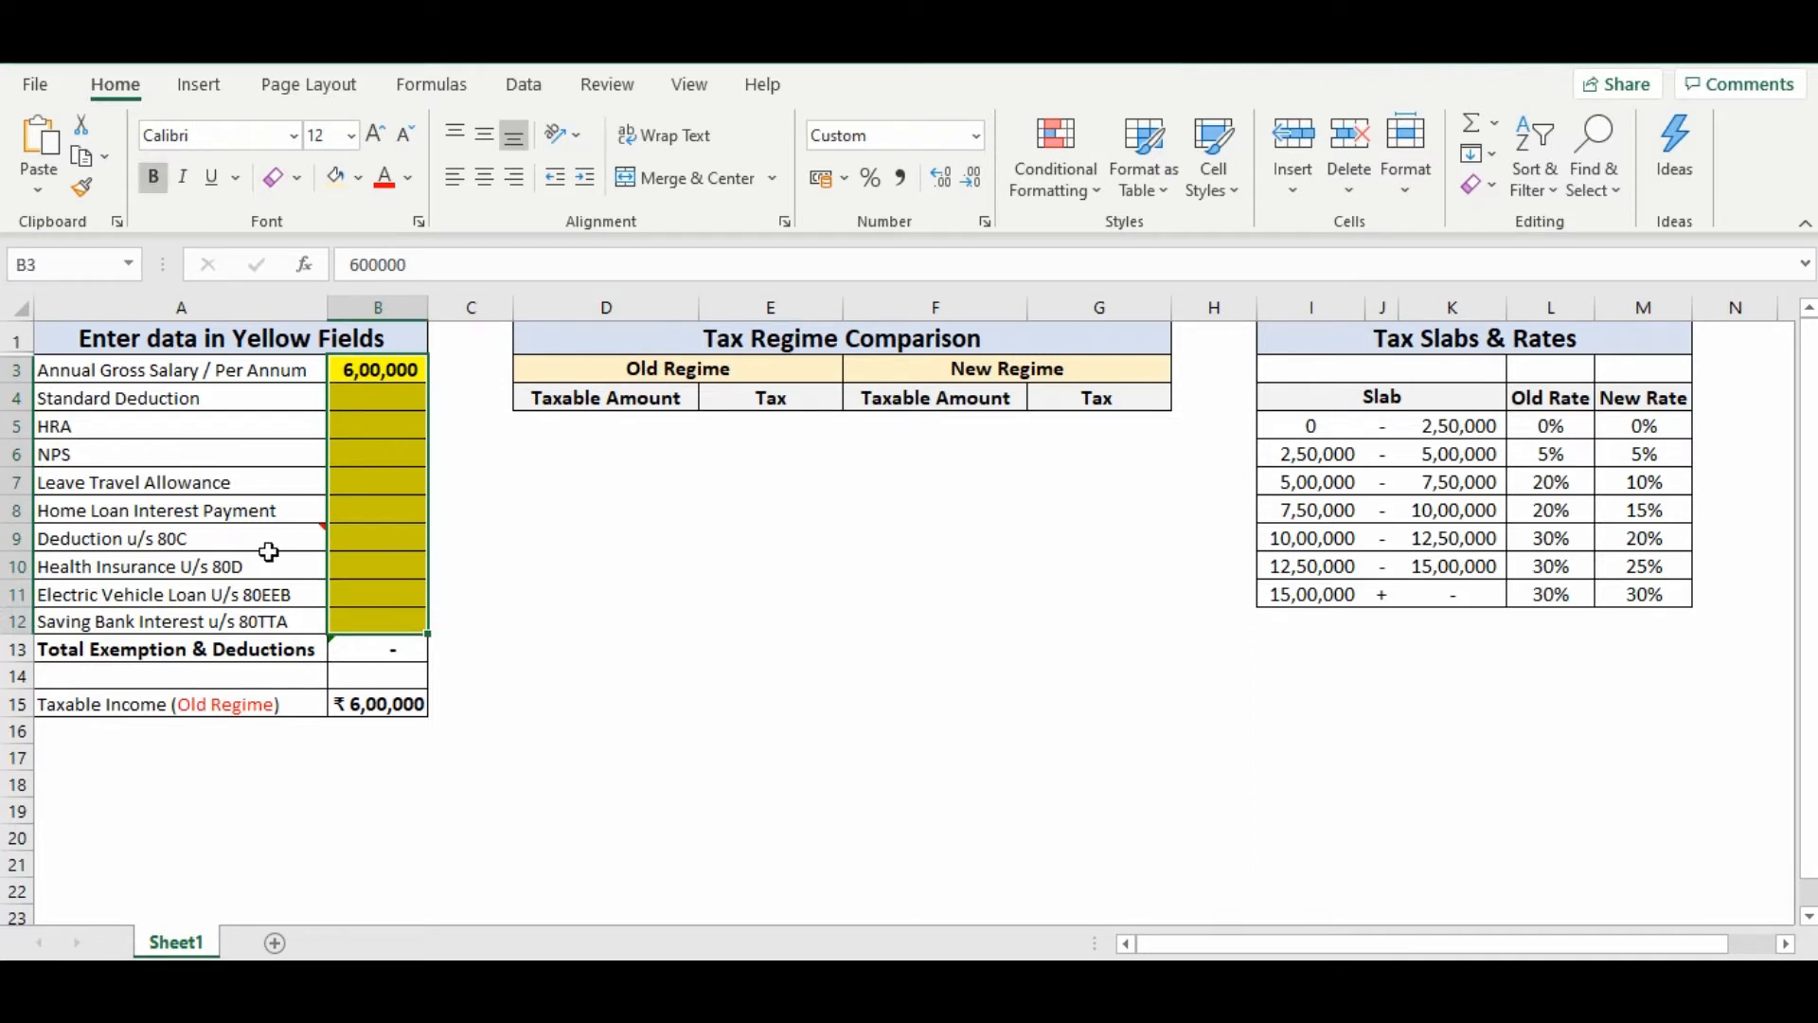
pyautogui.moveTo(103, 405); pyautogui.dragTo(350, 403)
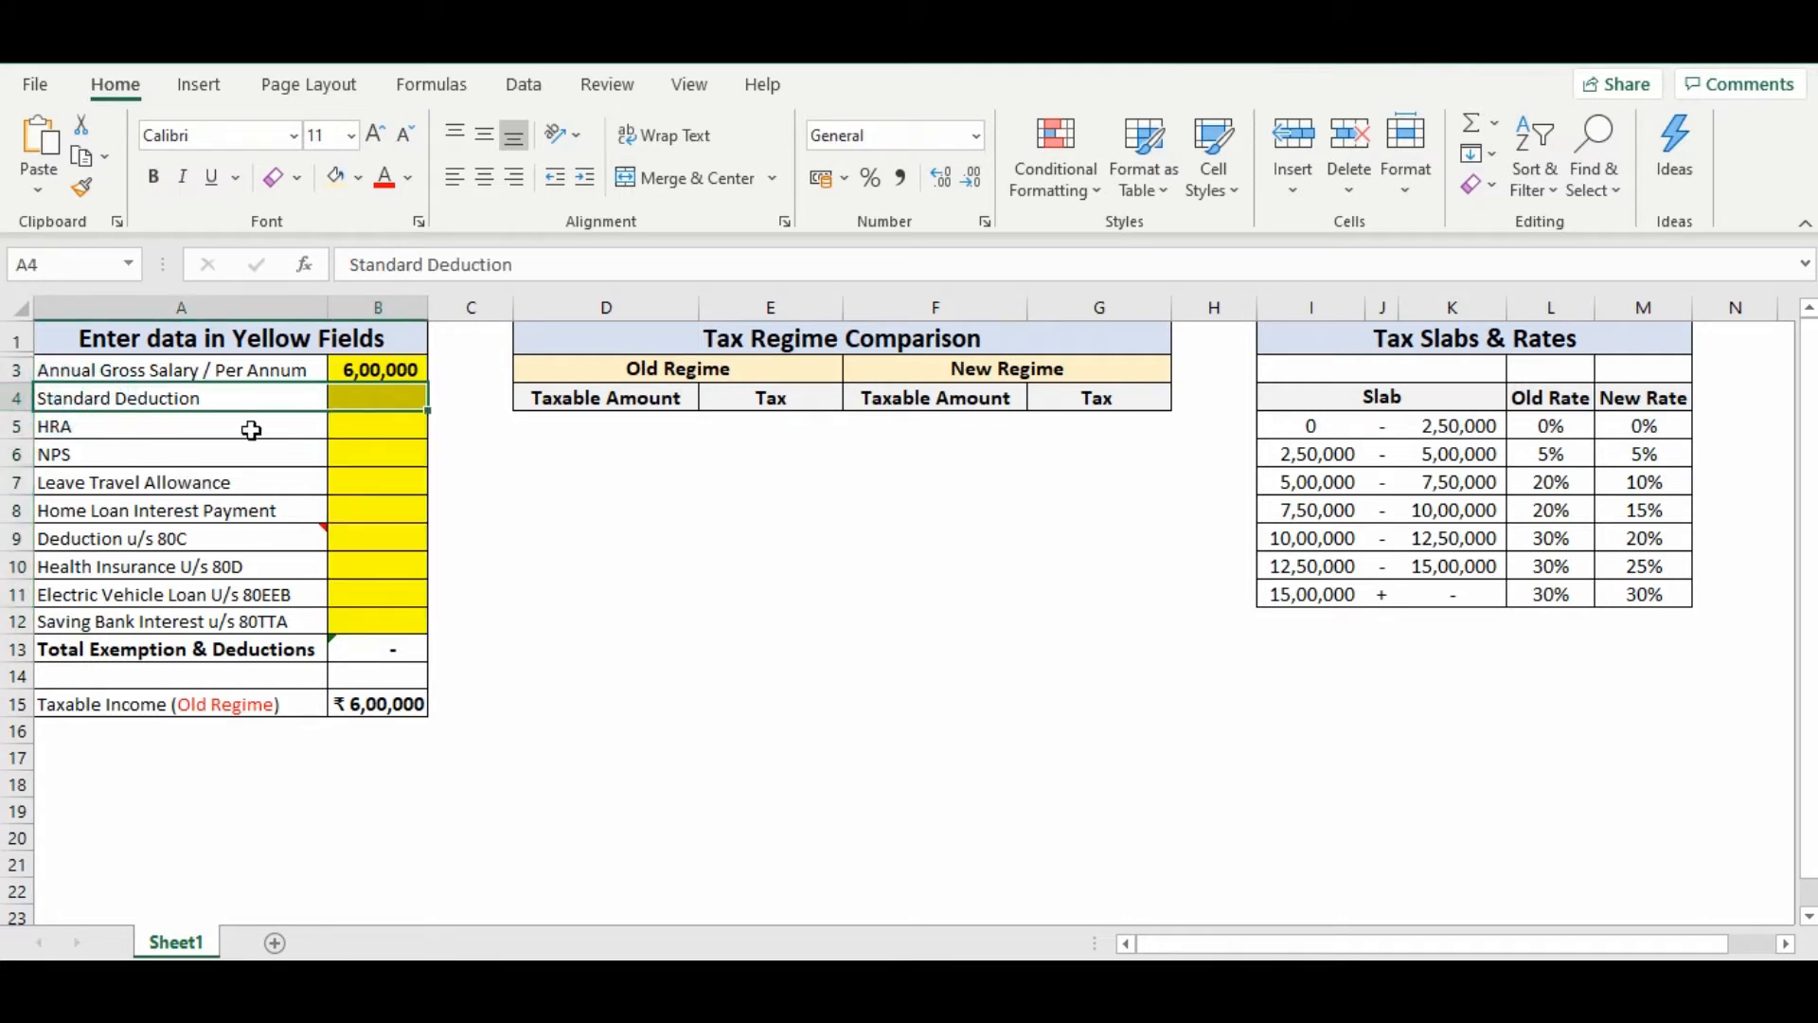
pyautogui.click(151, 428)
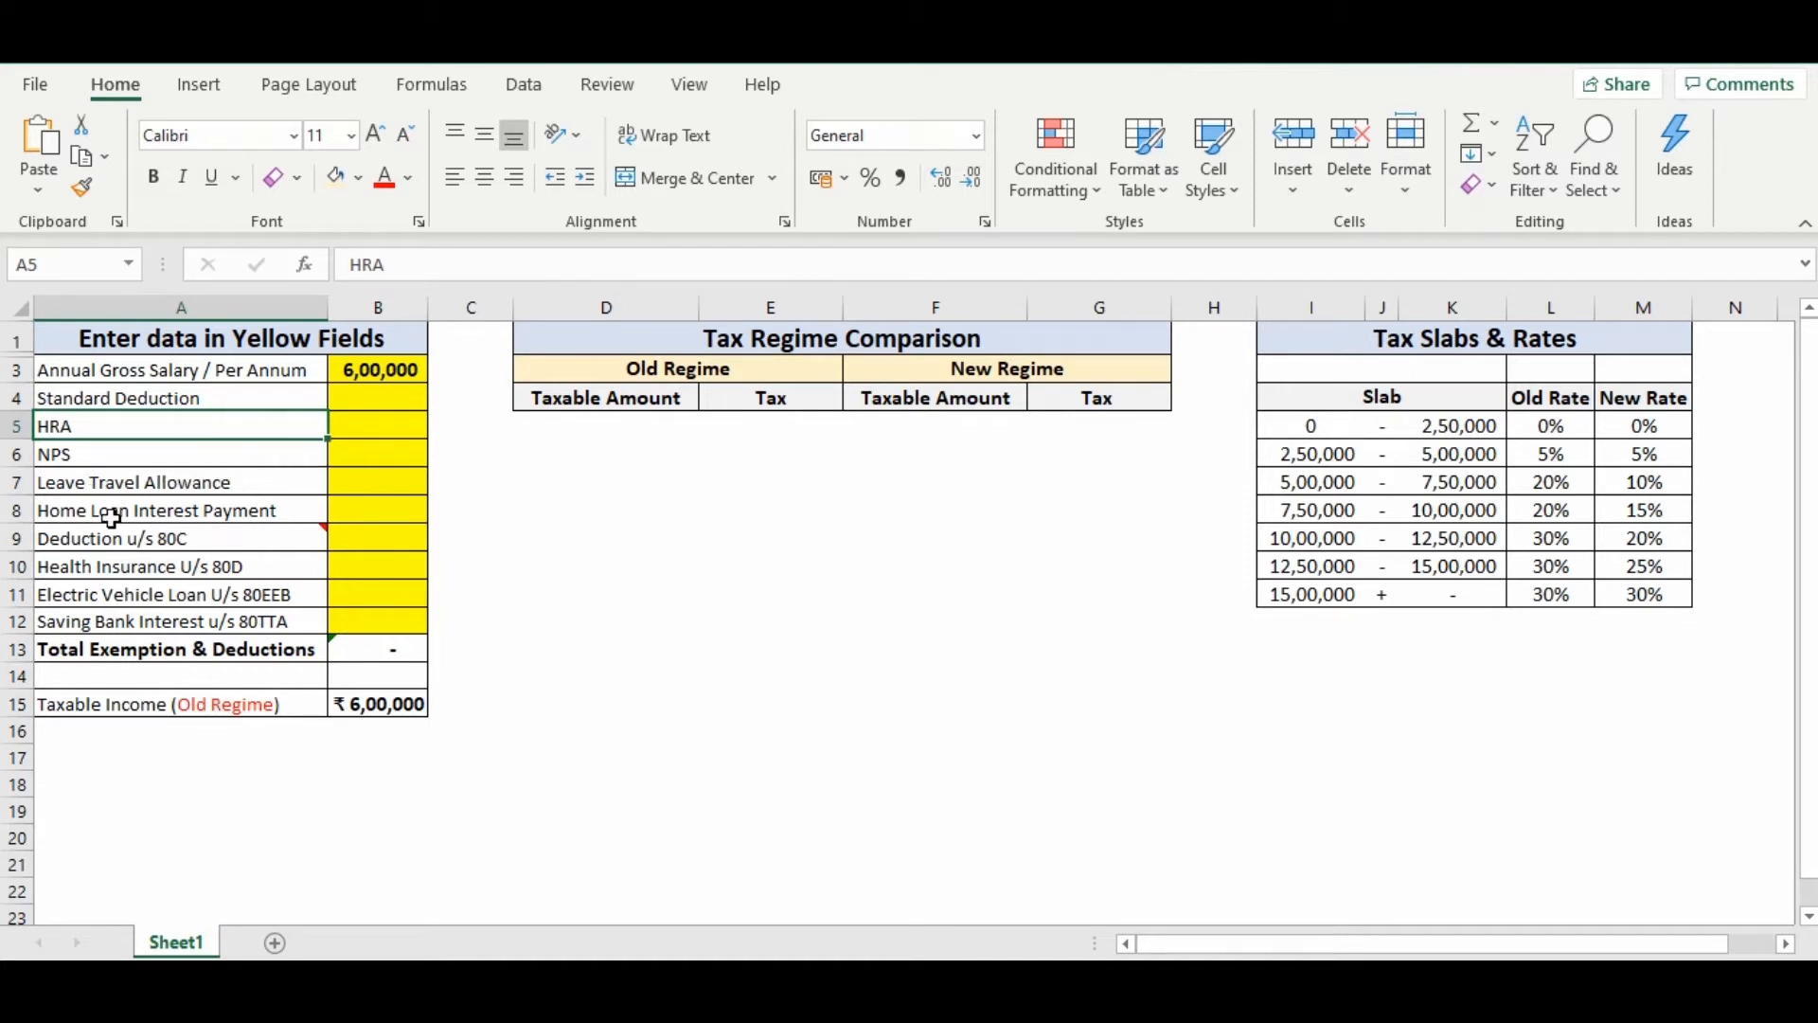
pyautogui.moveTo(206, 541)
pyautogui.click(295, 596)
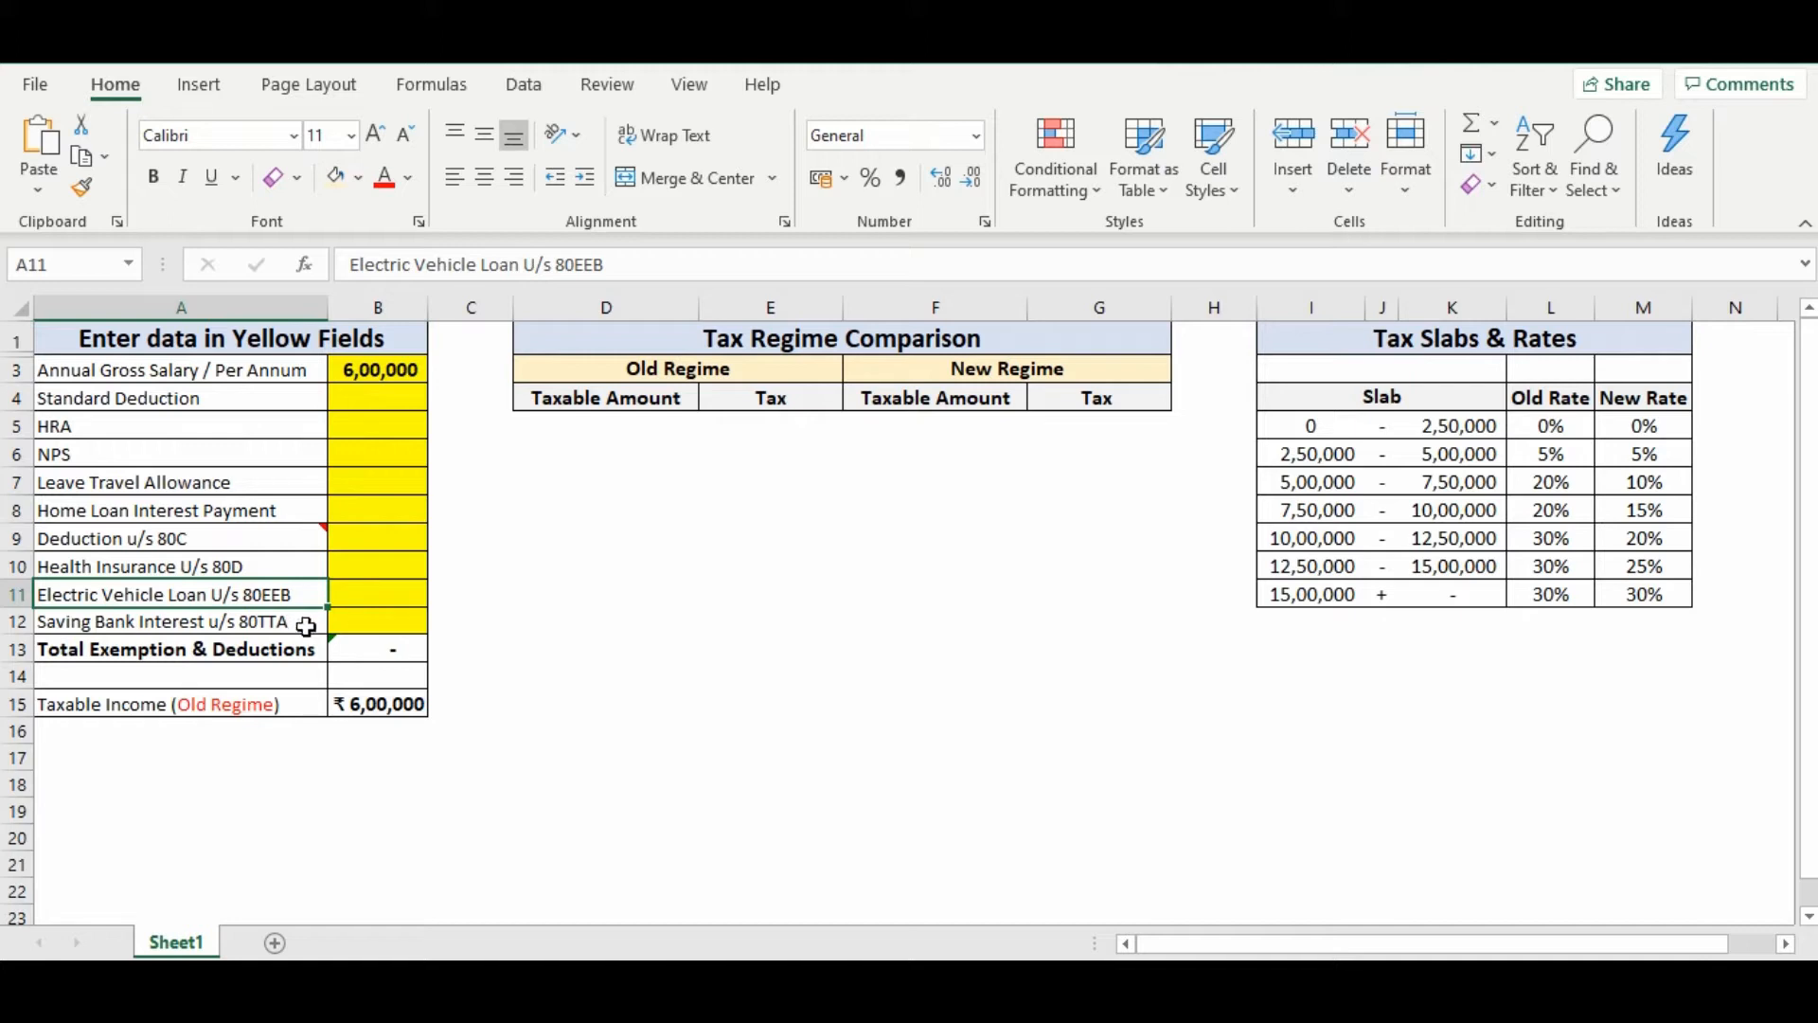
pyautogui.click(358, 623)
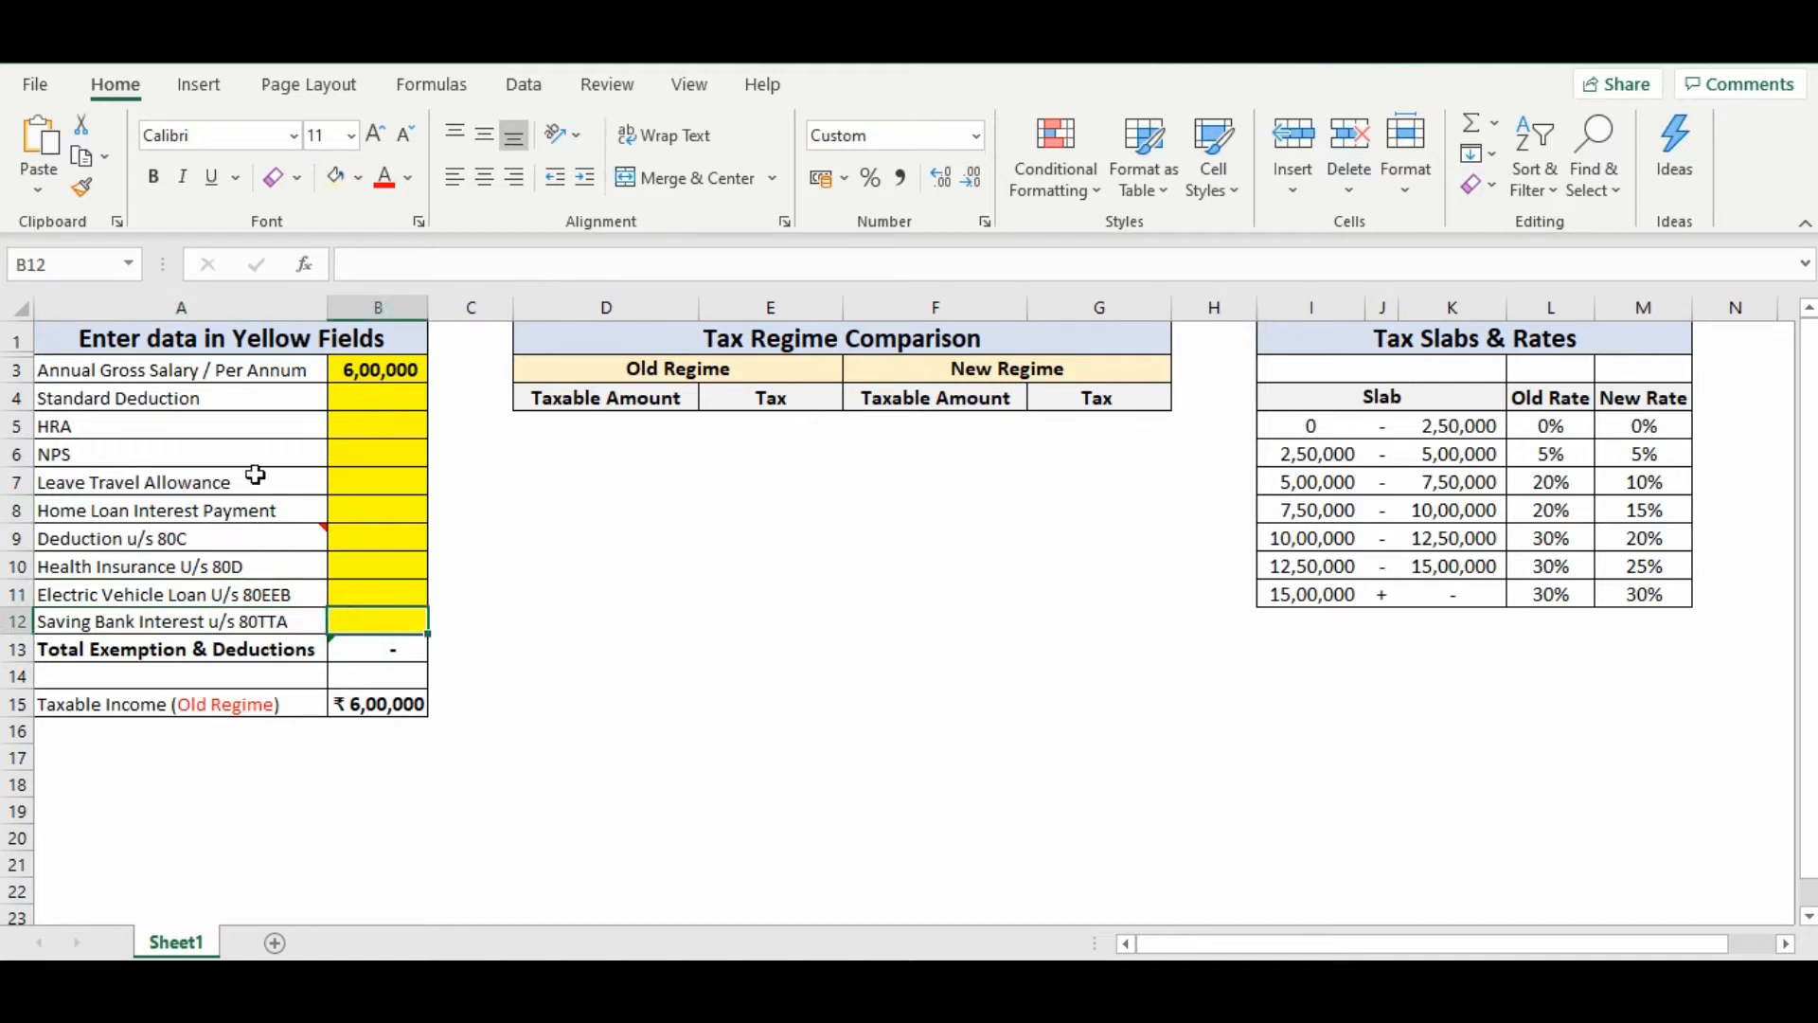
# - Examine the Tax Slabs & Rates table, comparing the old and new rates for each income slab
pyautogui.click(1282, 345)
pyautogui.moveTo(1282, 348); pyautogui.dragTo(1645, 598)
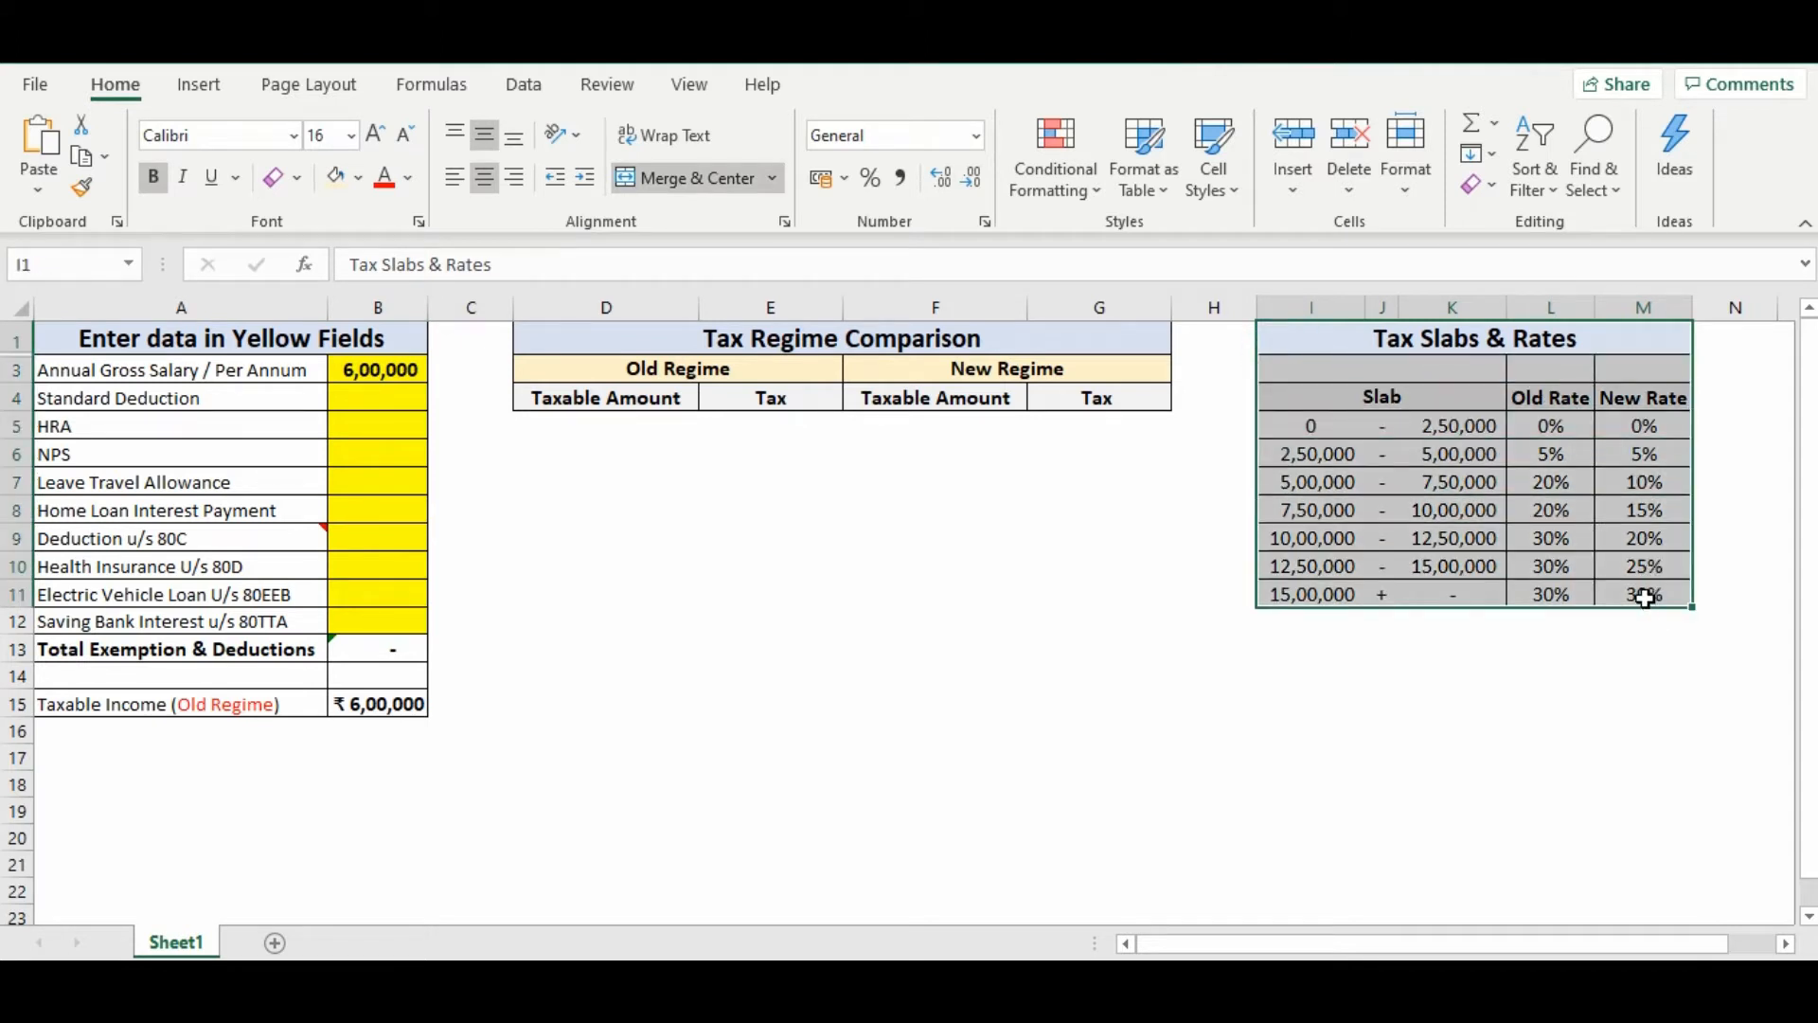
pyautogui.click(1430, 481)
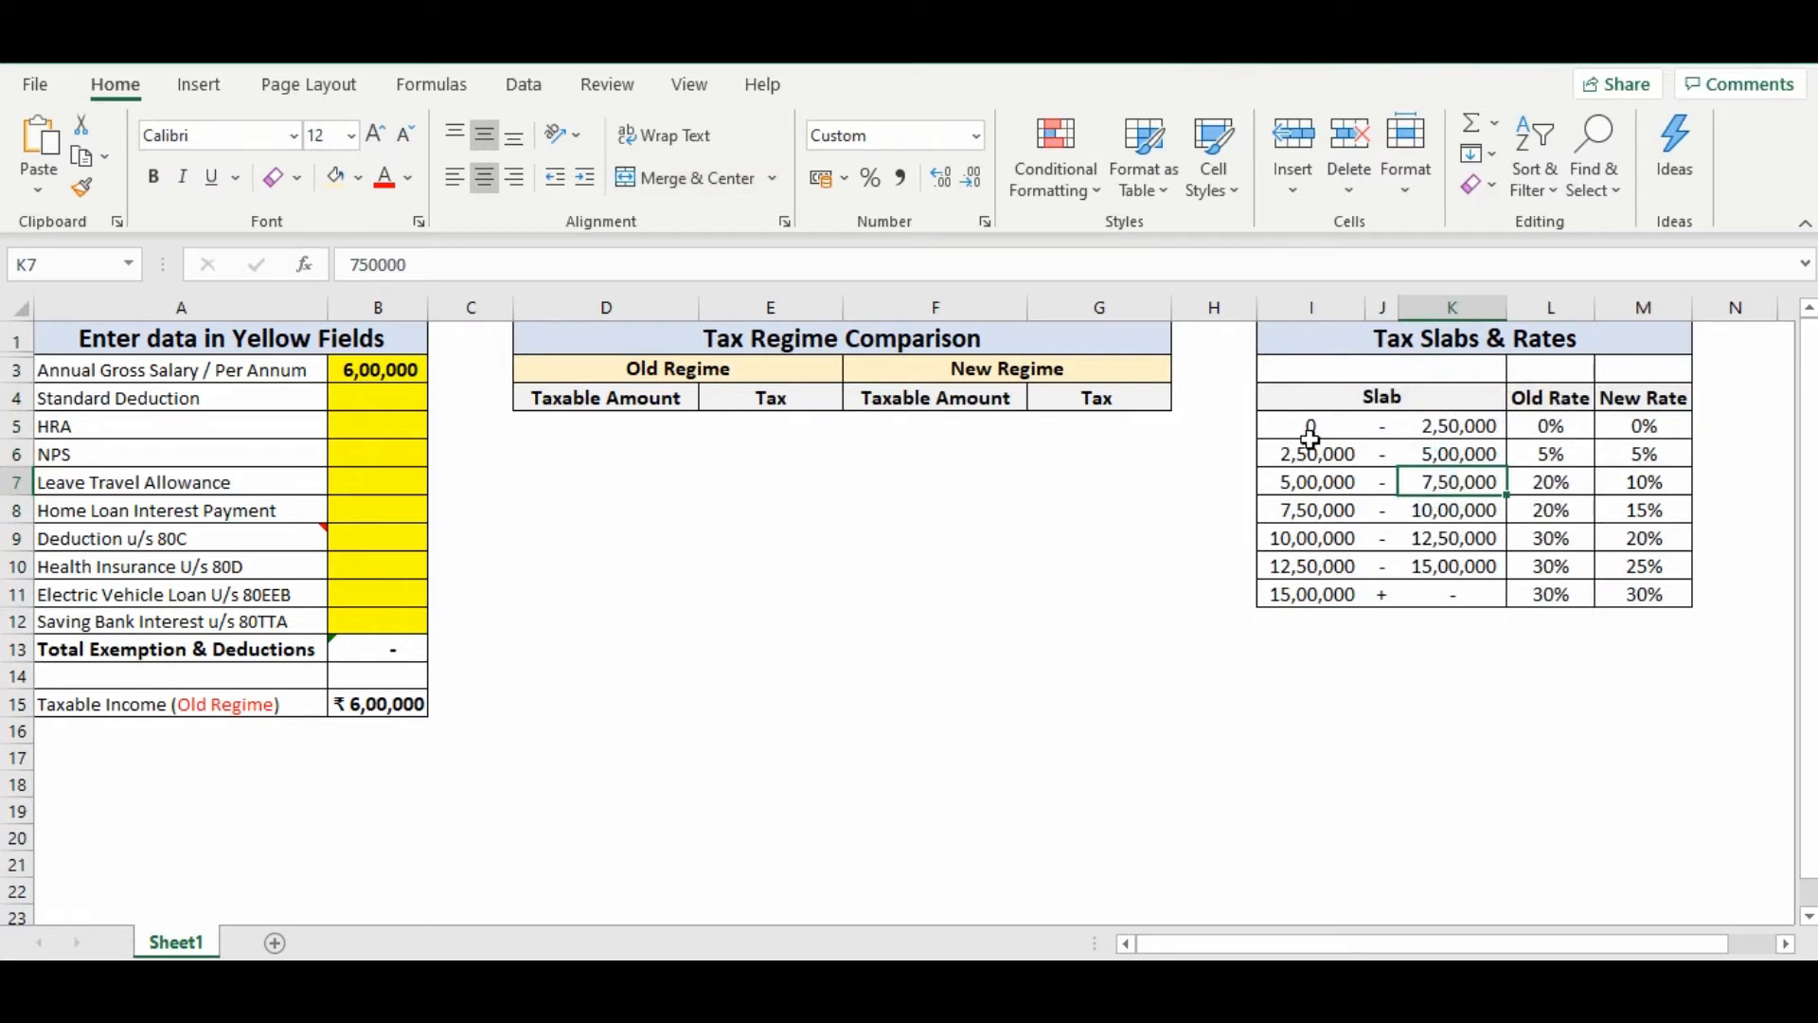
pyautogui.moveTo(1313, 428); pyautogui.dragTo(1643, 426)
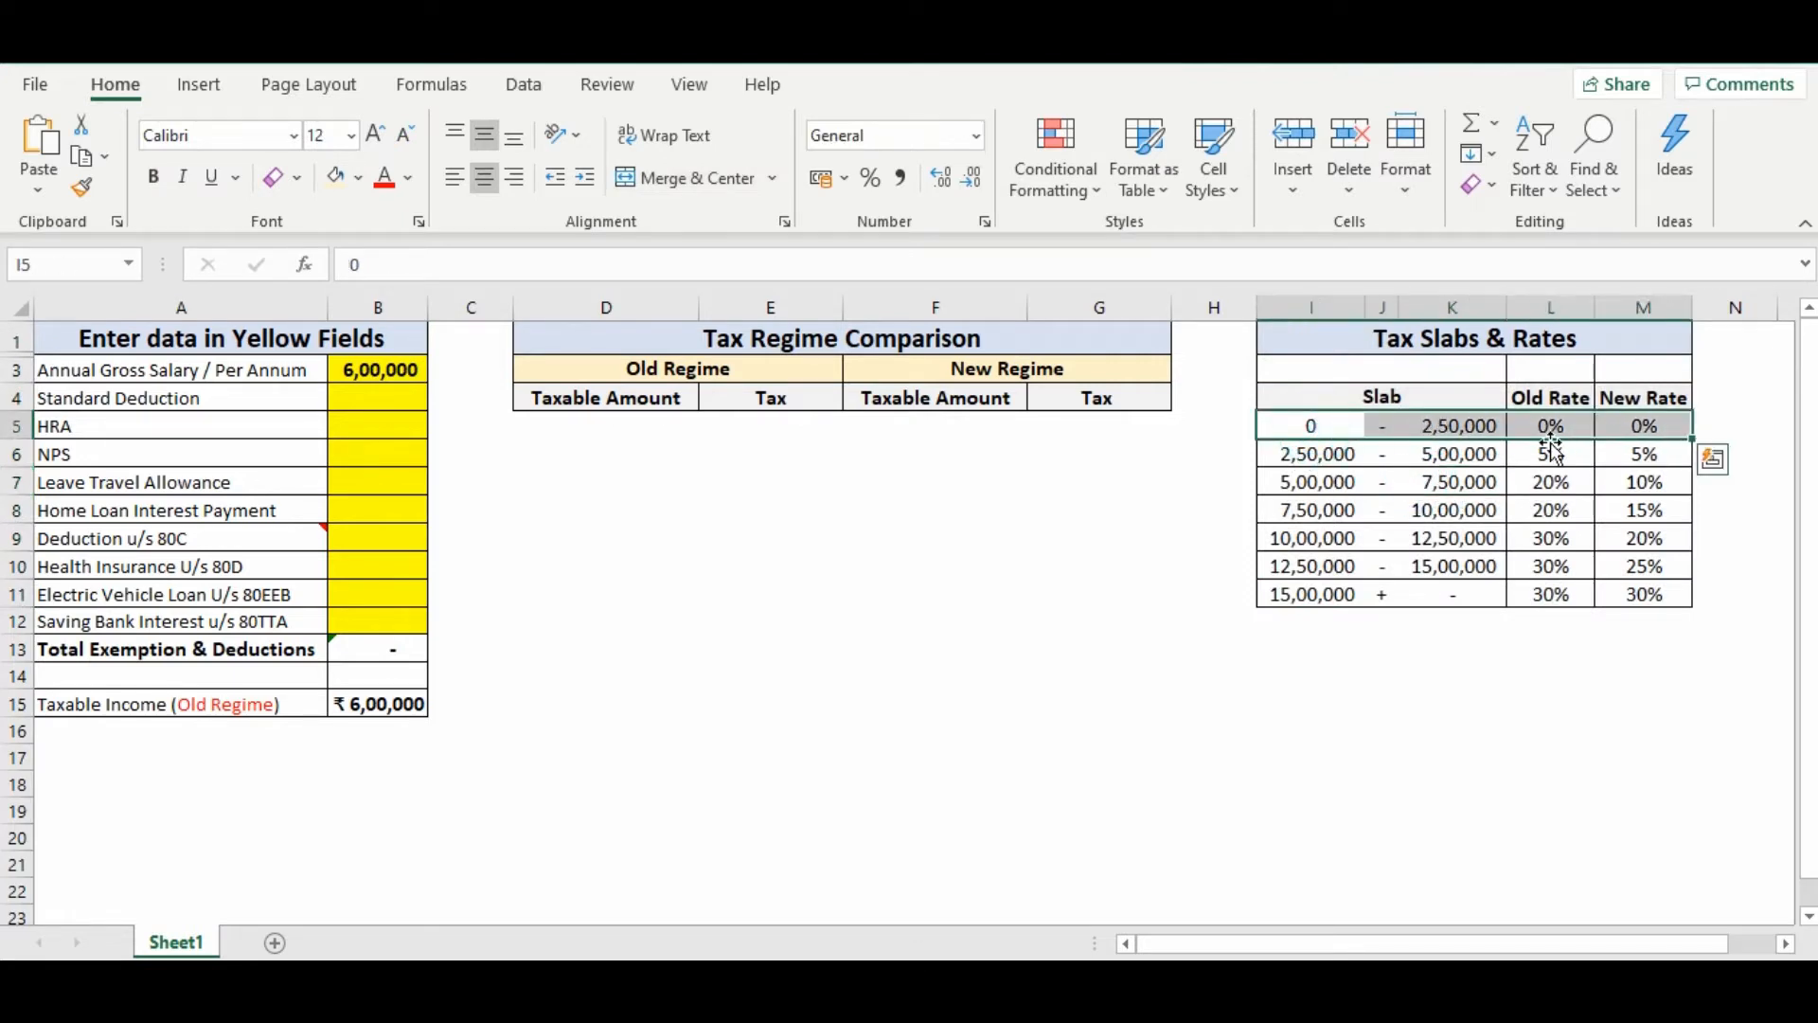
pyautogui.click(1291, 451)
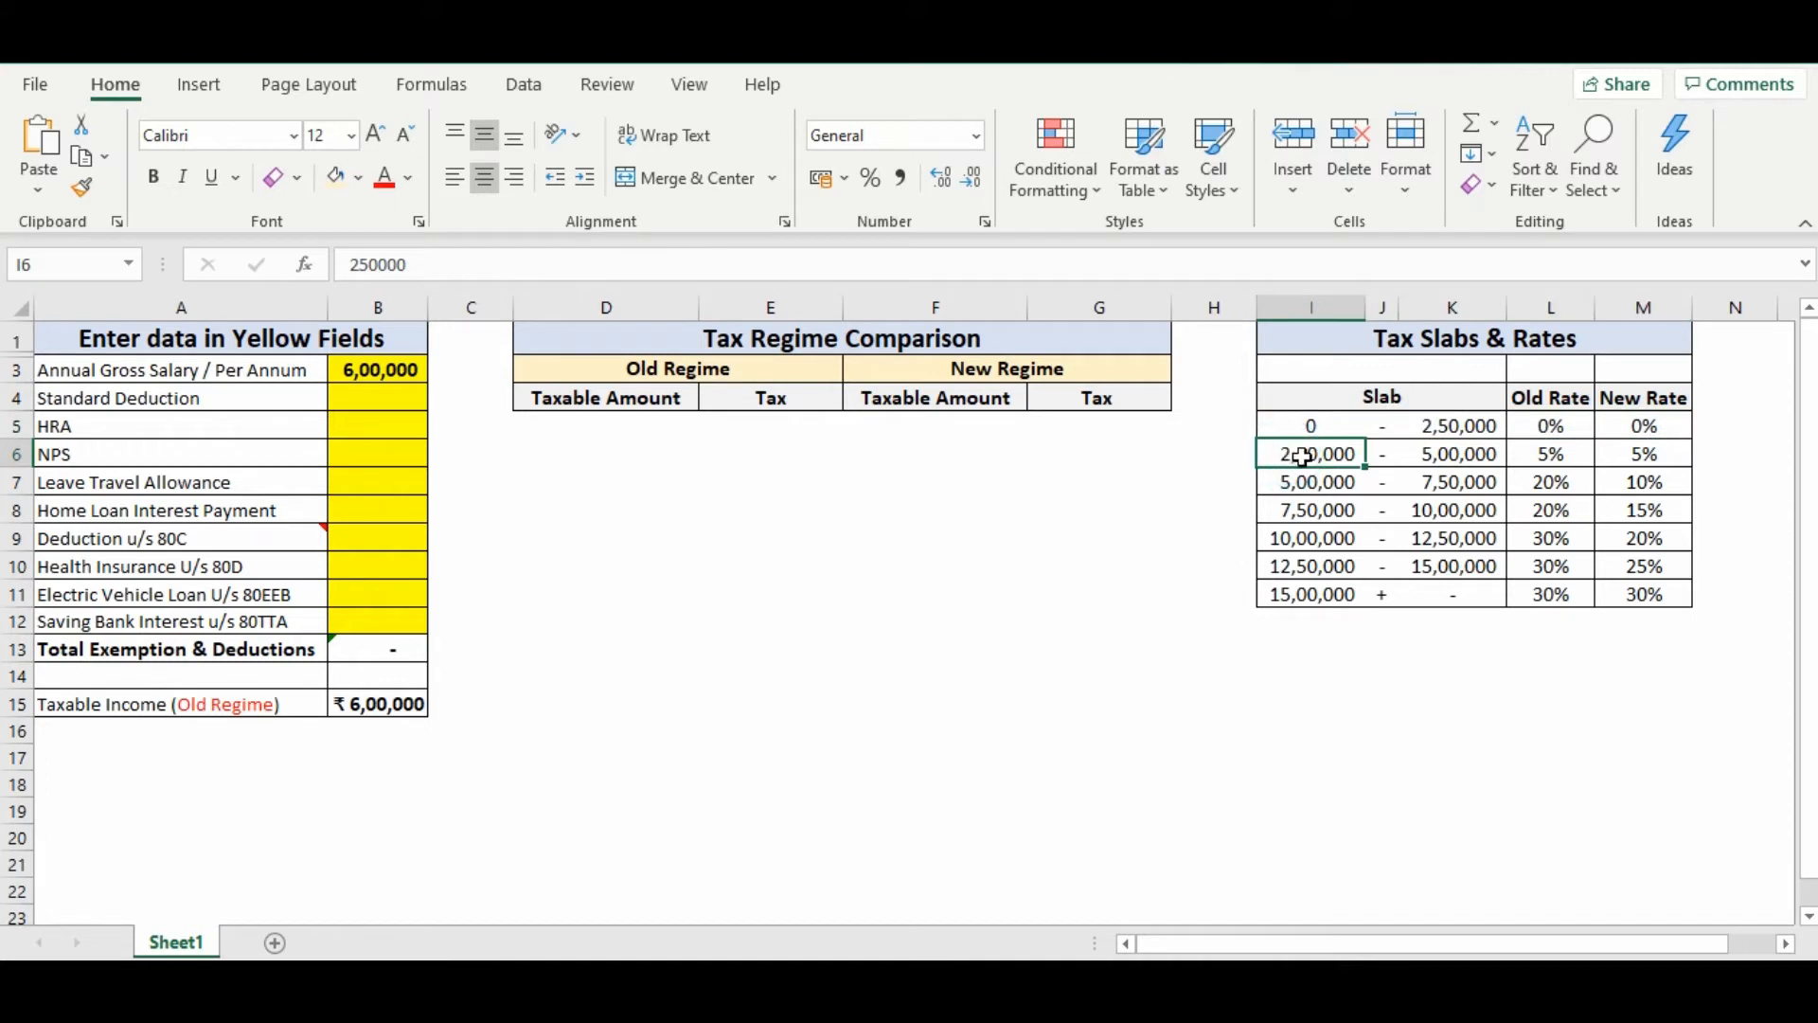
pyautogui.moveTo(1367, 455); pyautogui.dragTo(1463, 453)
pyautogui.moveTo(1346, 487); pyautogui.dragTo(1441, 511)
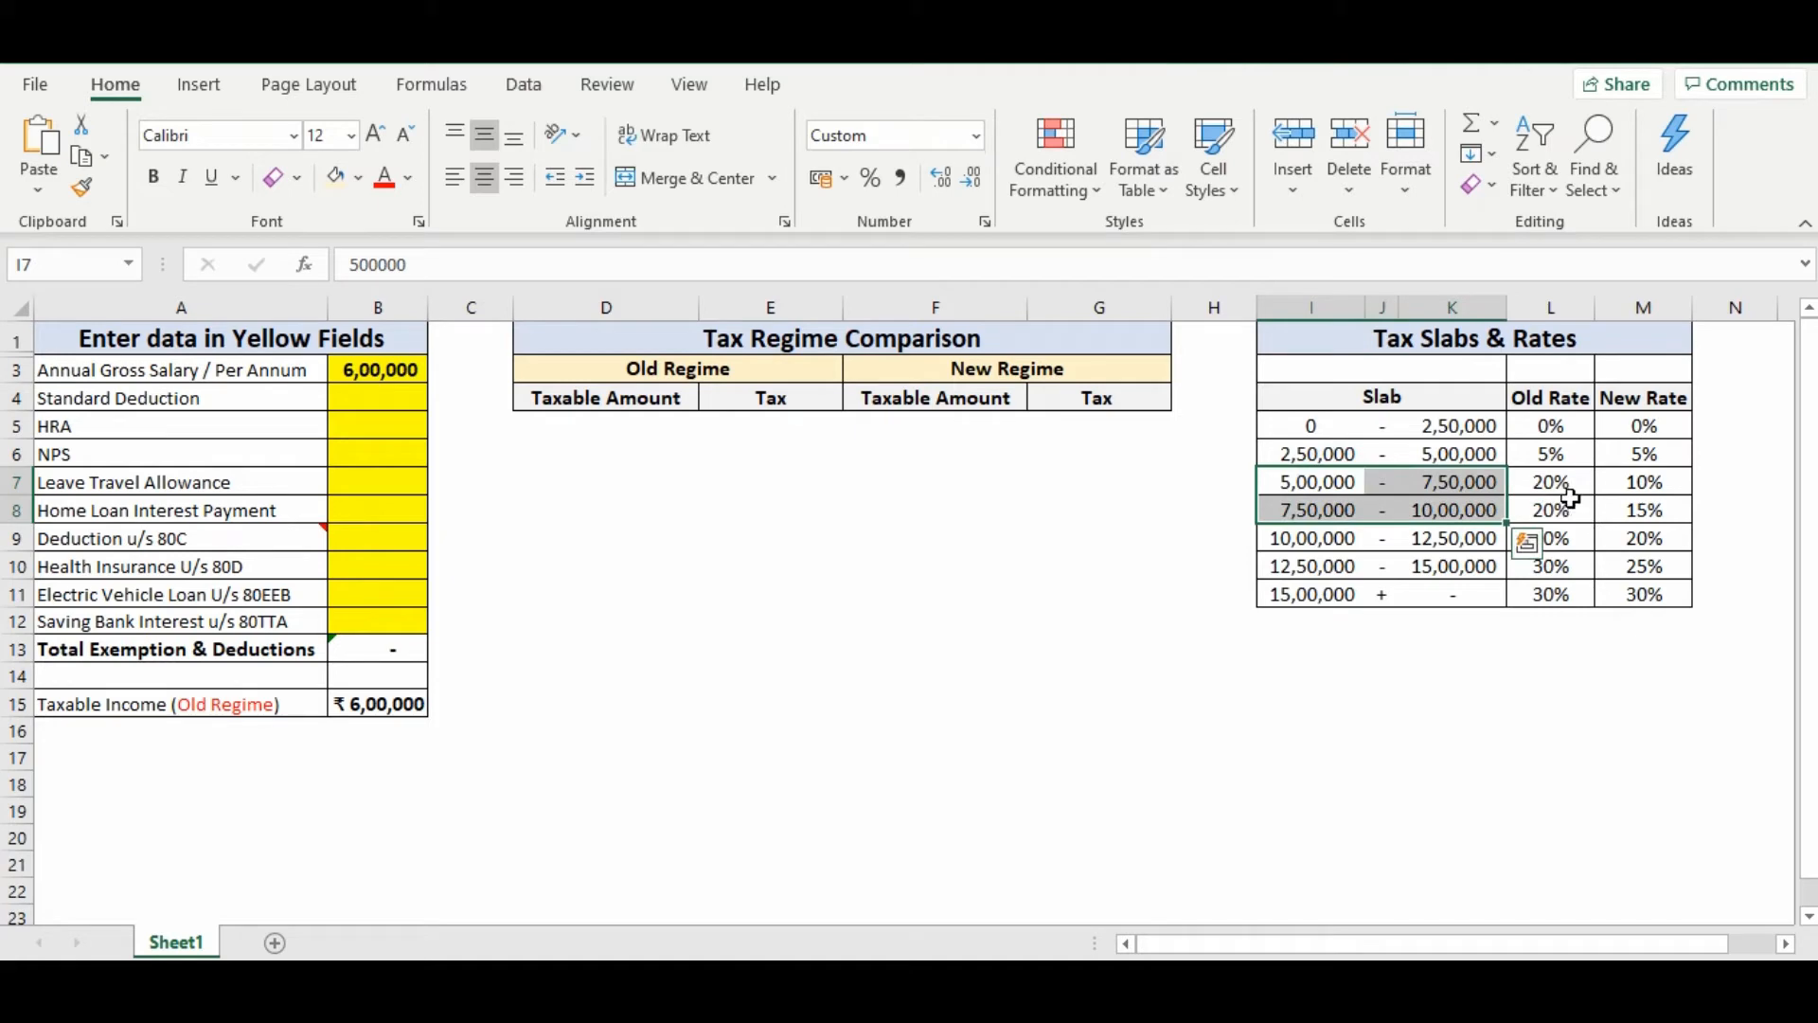
pyautogui.moveTo(1564, 489); pyautogui.dragTo(1568, 516)
pyautogui.moveTo(1636, 491); pyautogui.dragTo(1641, 512)
pyautogui.moveTo(1304, 540); pyautogui.dragTo(1449, 596)
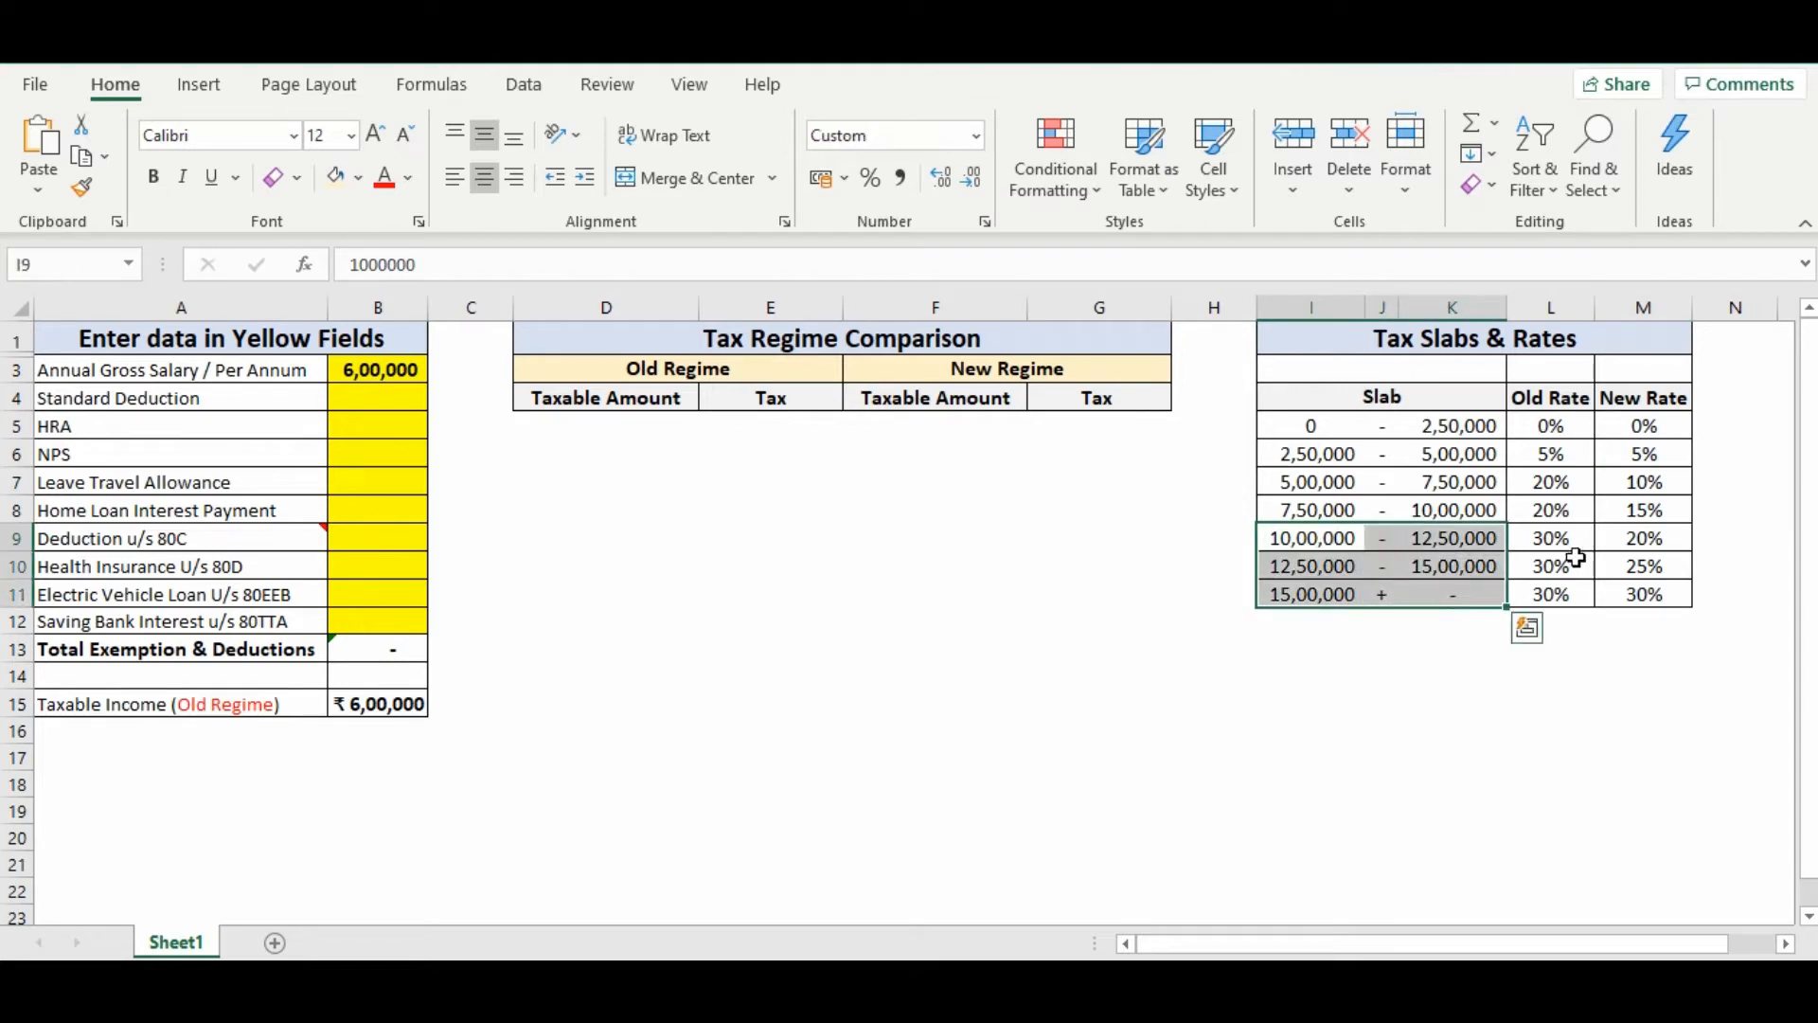
pyautogui.moveTo(1561, 538); pyautogui.dragTo(1570, 600)
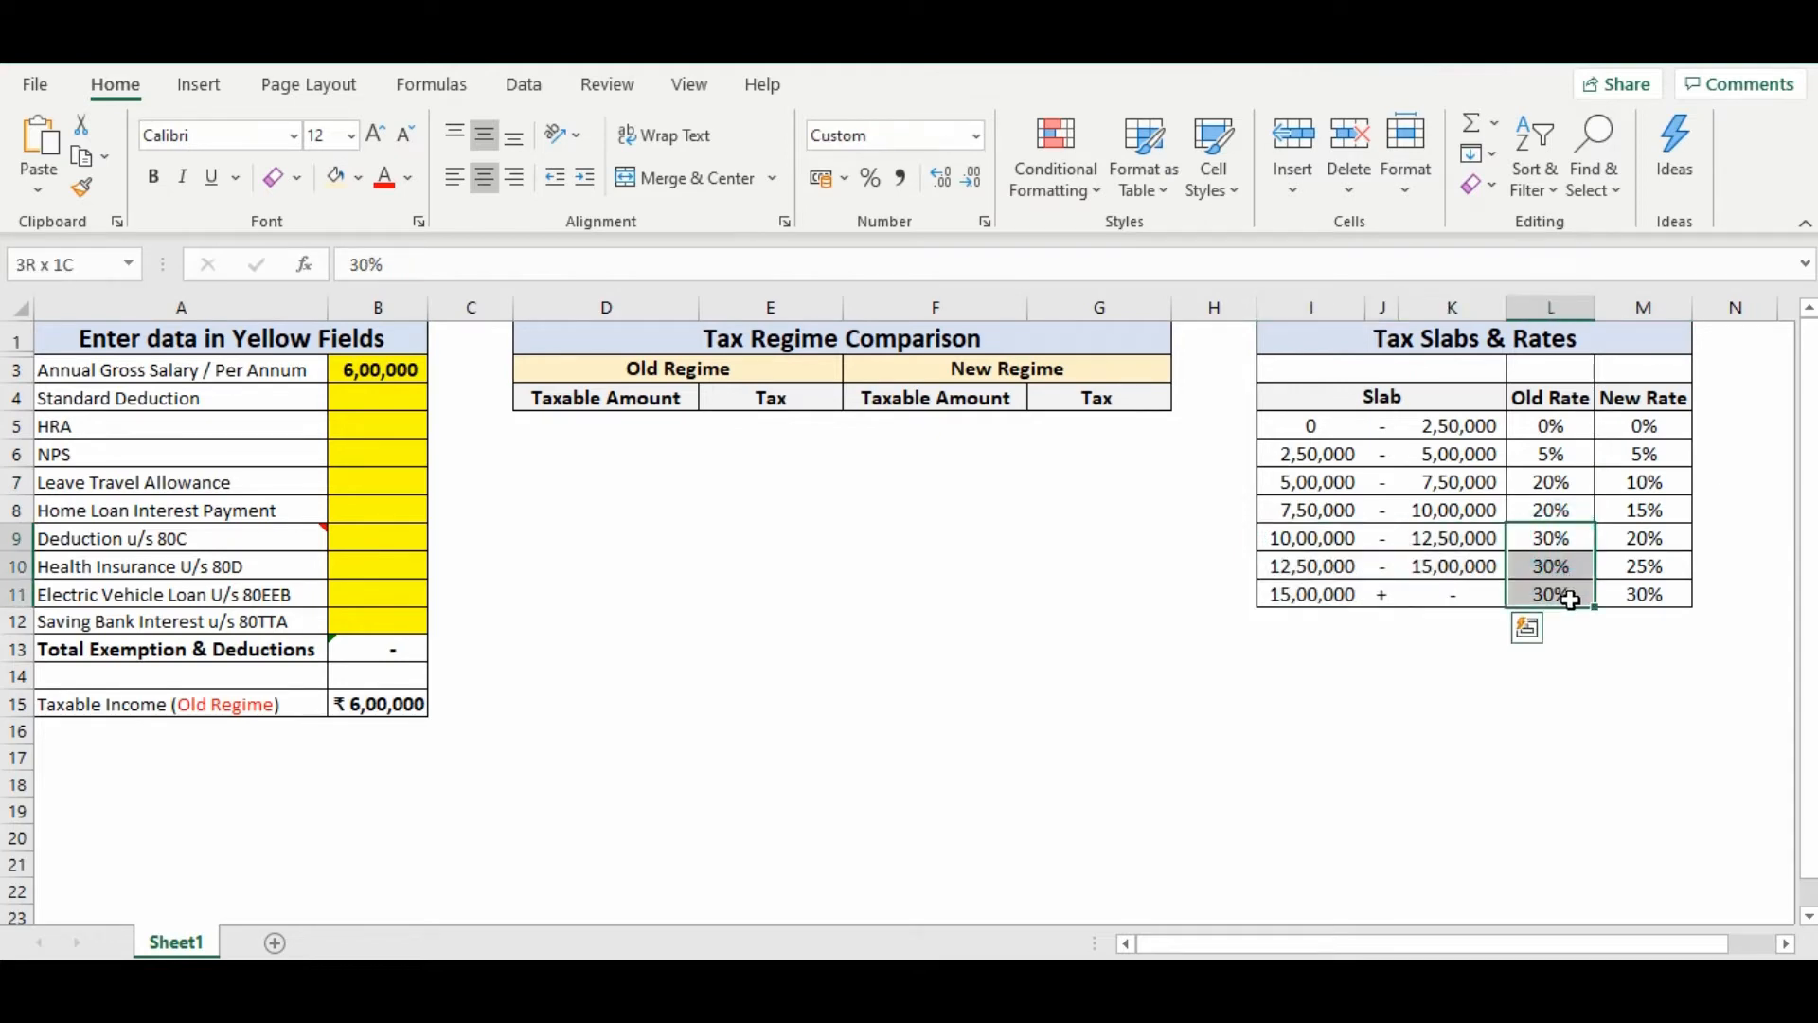
pyautogui.click(1392, 535)
pyautogui.click(1617, 541)
pyautogui.moveTo(1617, 541); pyautogui.dragTo(1621, 557)
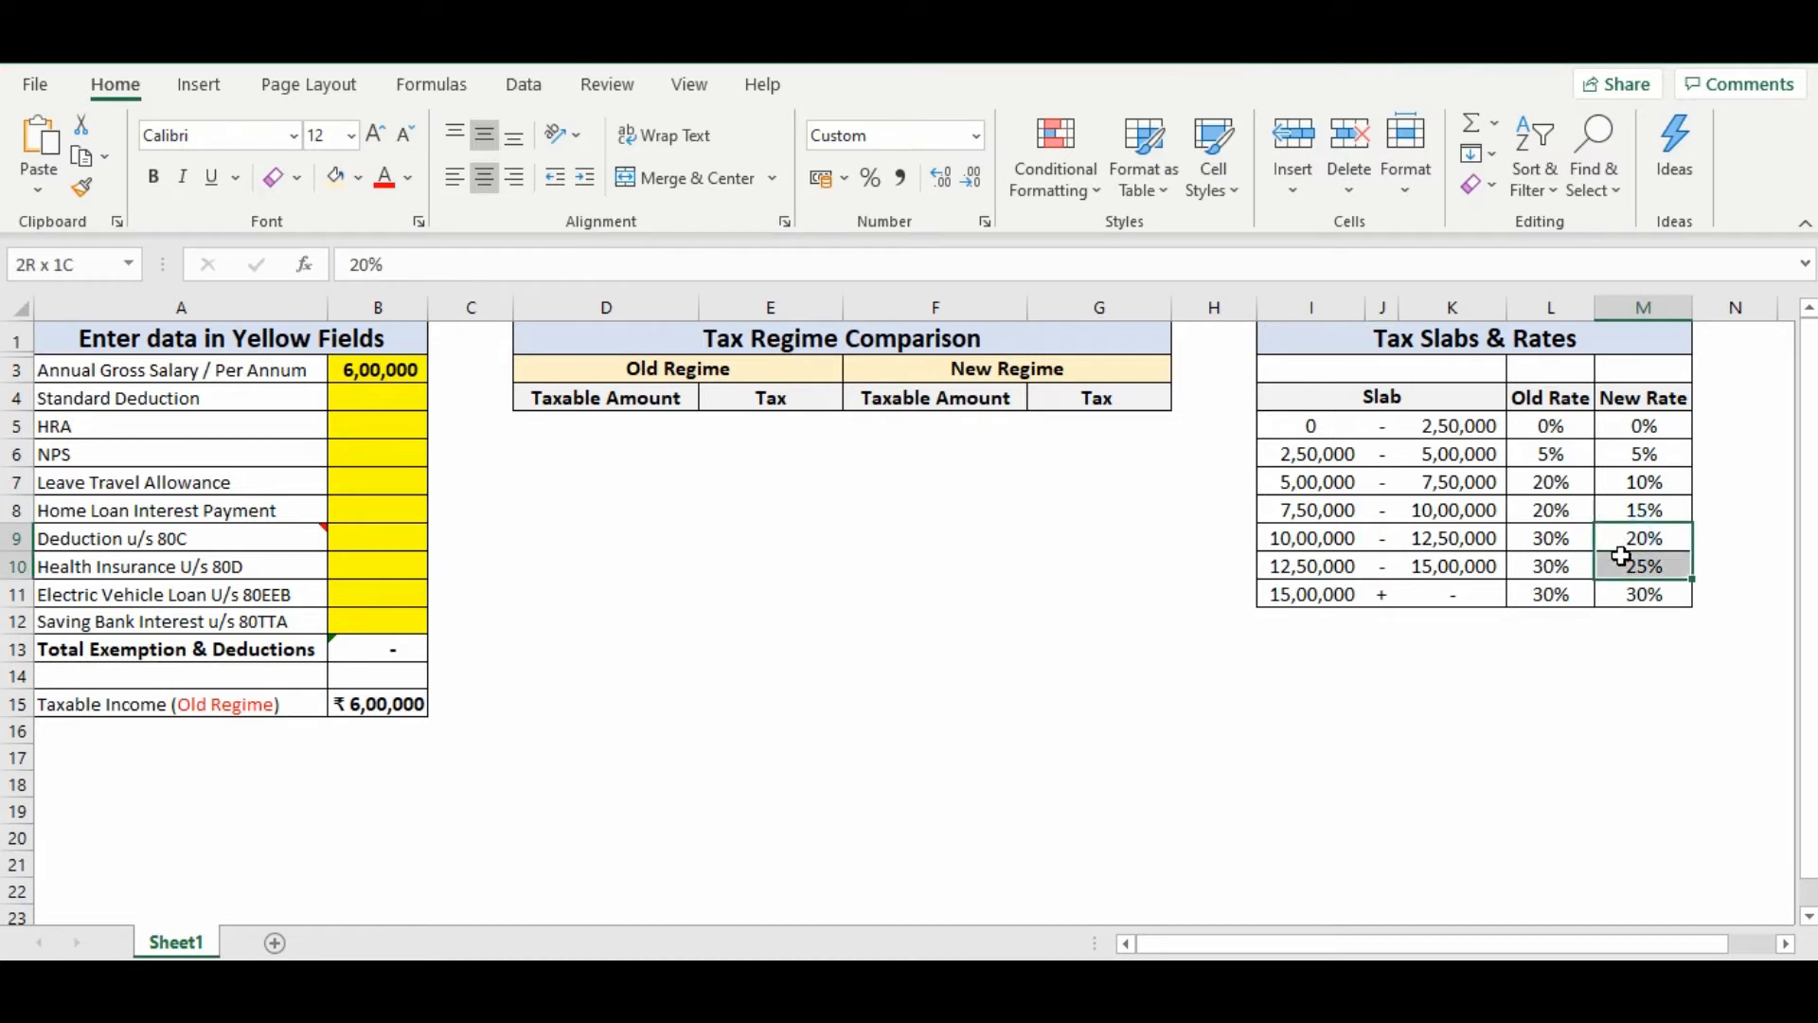
pyautogui.moveTo(1621, 557); pyautogui.dragTo(1622, 564)
pyautogui.click(1663, 595)
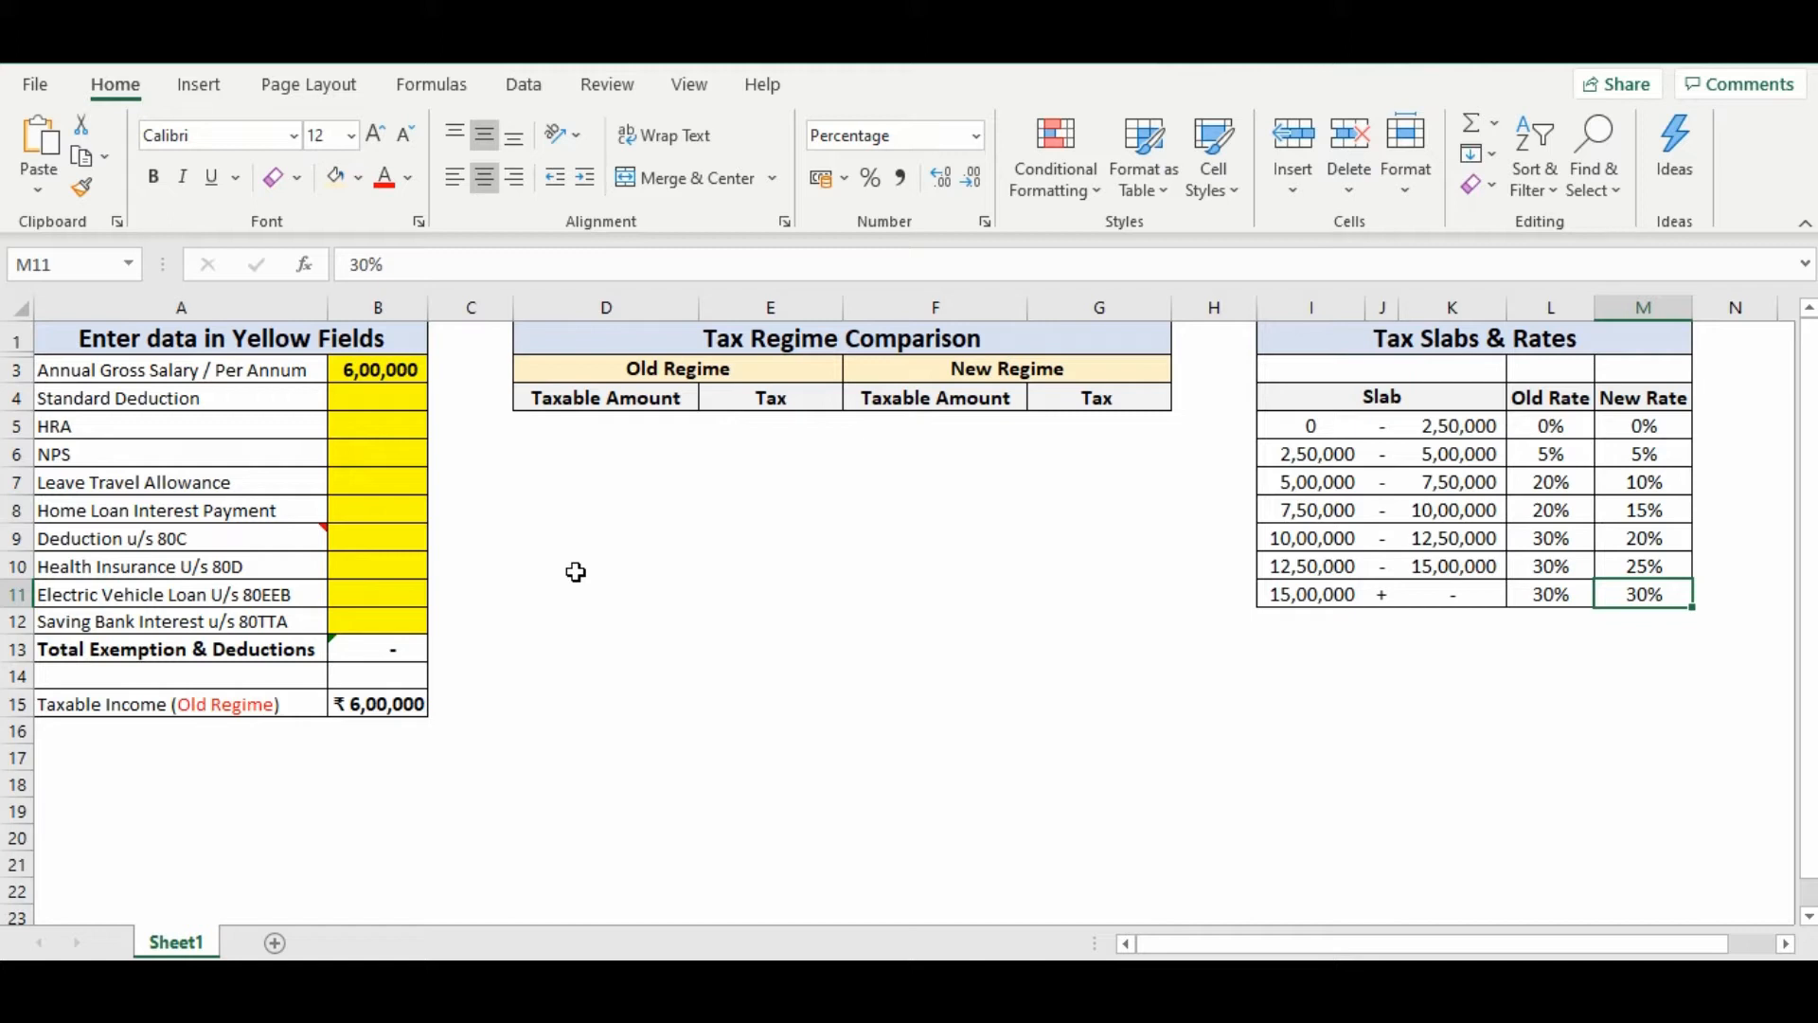
# - Enter =IF(B15<=K5,B15-0,K5) in D5 as the old regime's taxable amount for the first slab
pyautogui.click(606, 425)
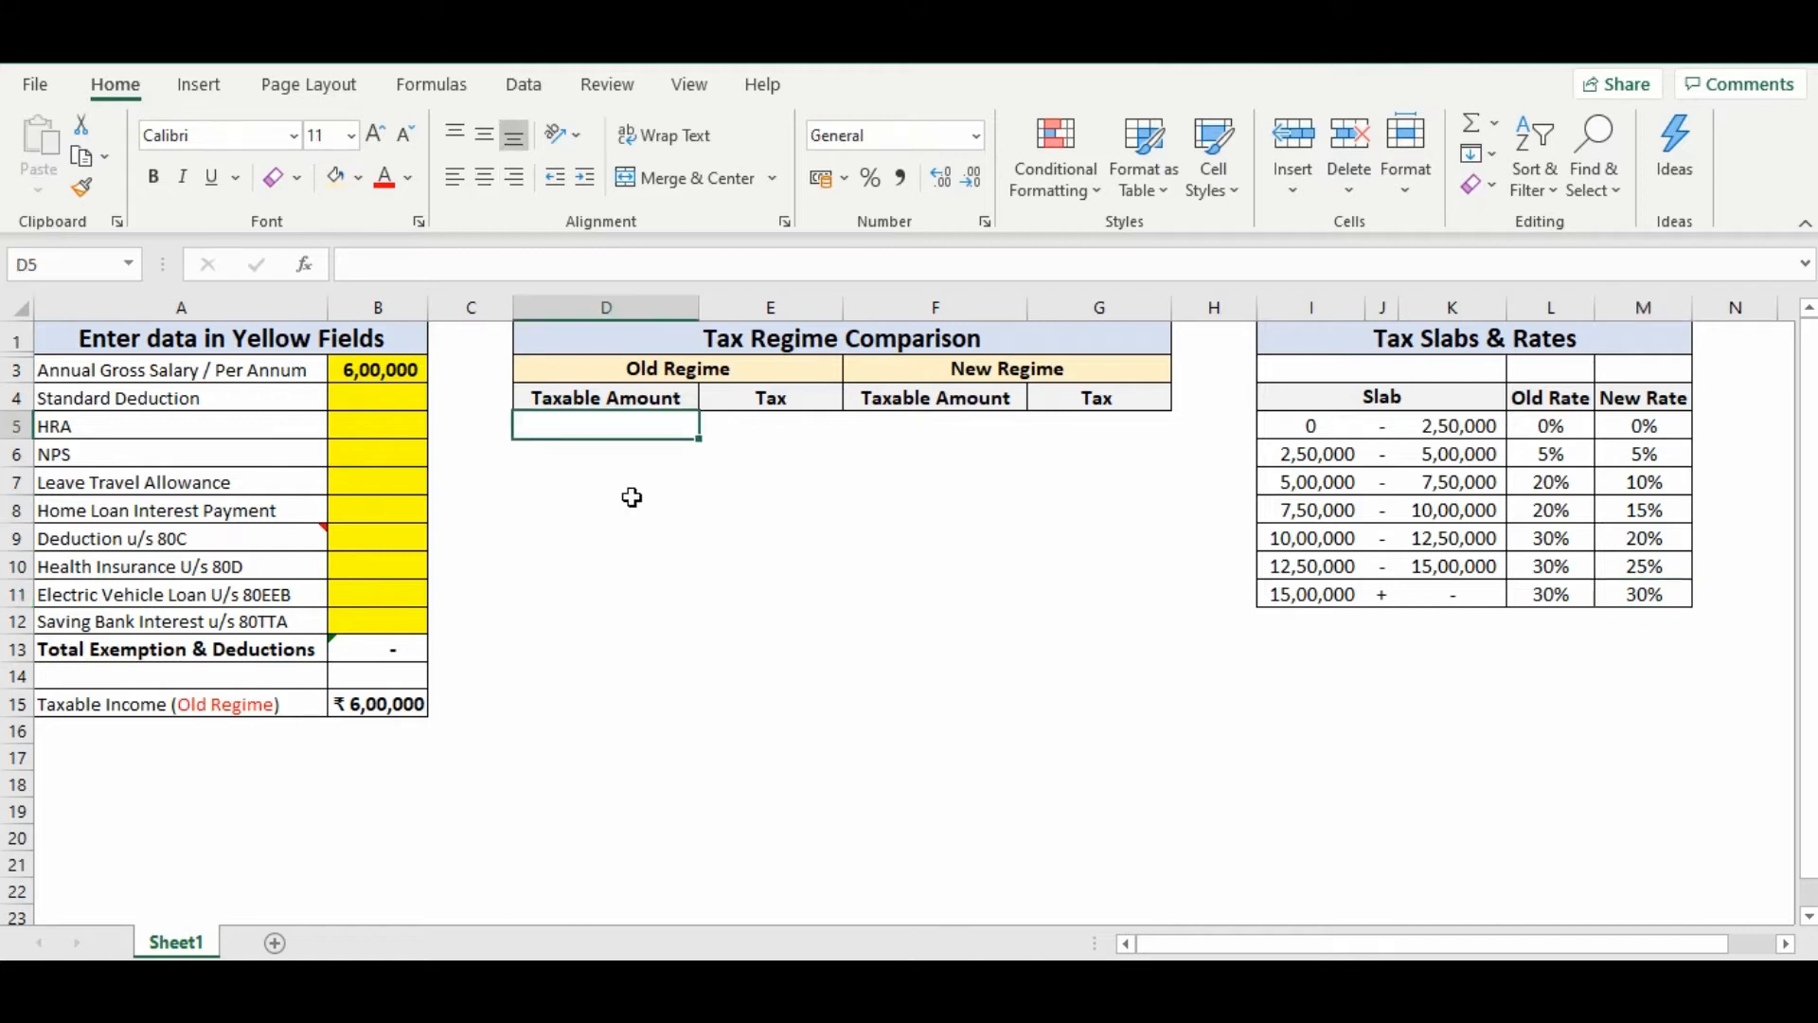
pyautogui.keyDown('shift'); pyautogui.click(1467, 428); pyautogui.keyUp('shift')
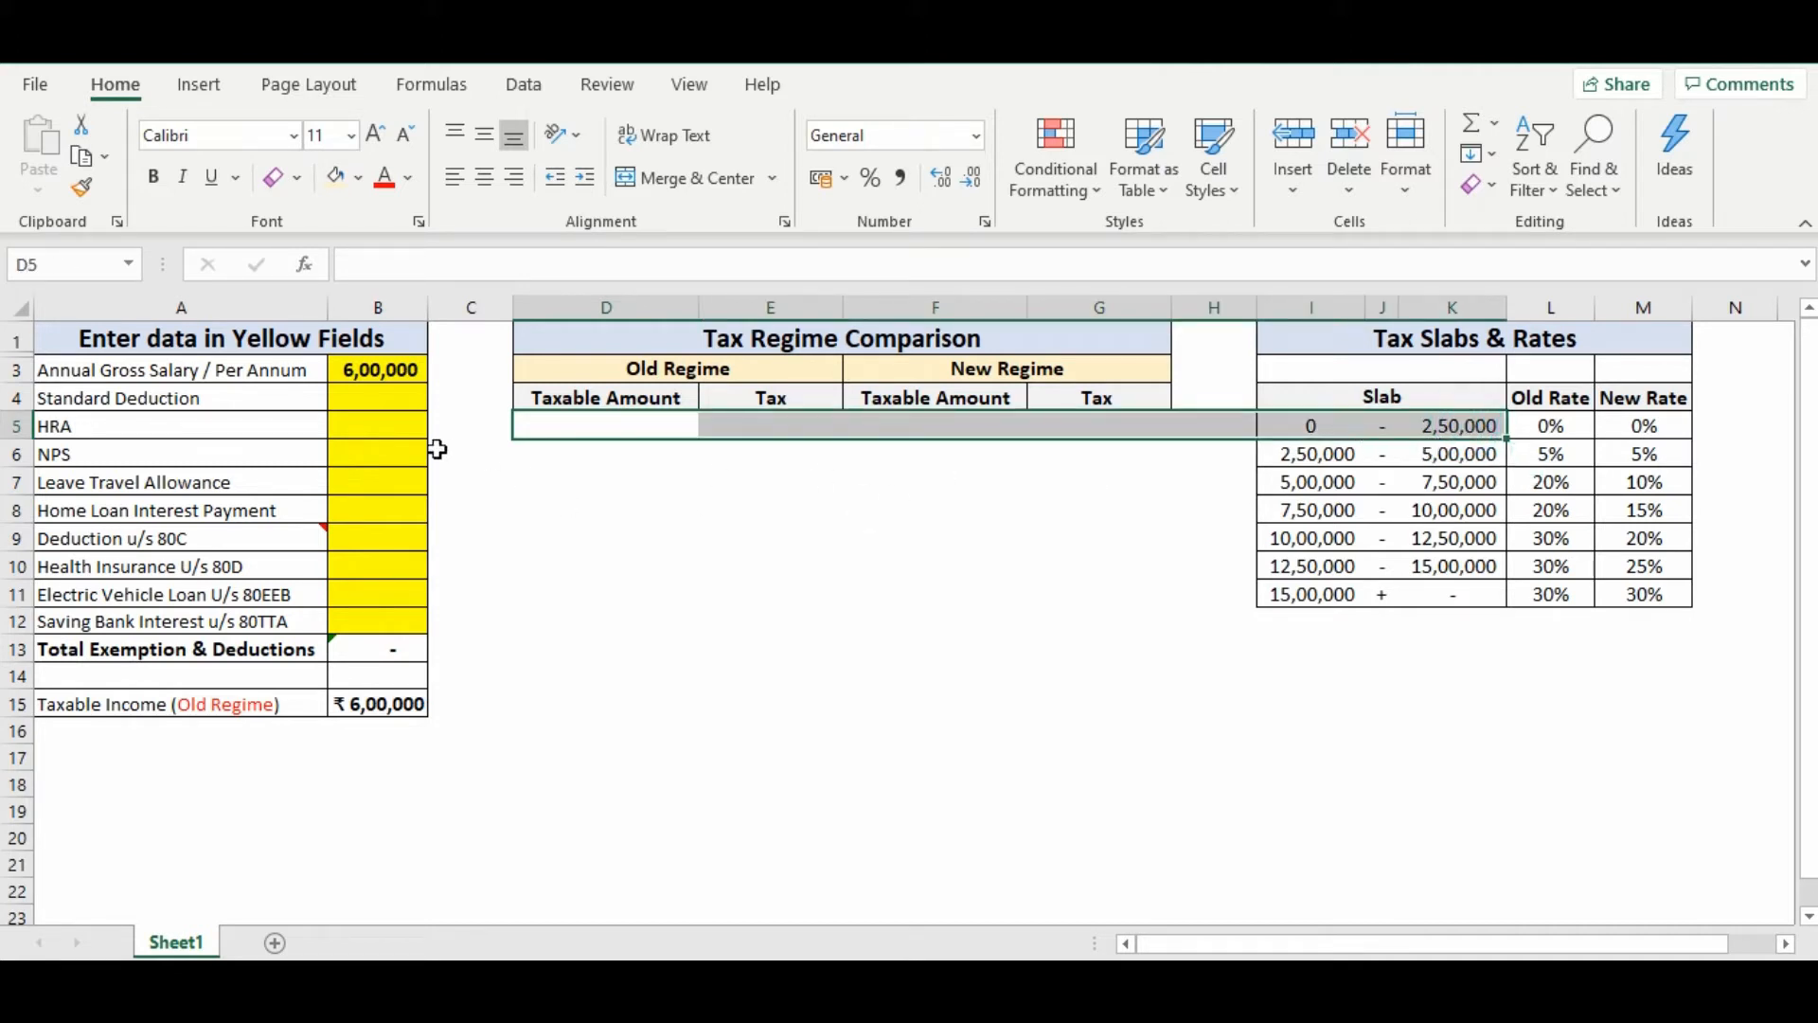
pyautogui.click(388, 377)
pyautogui.click(397, 705)
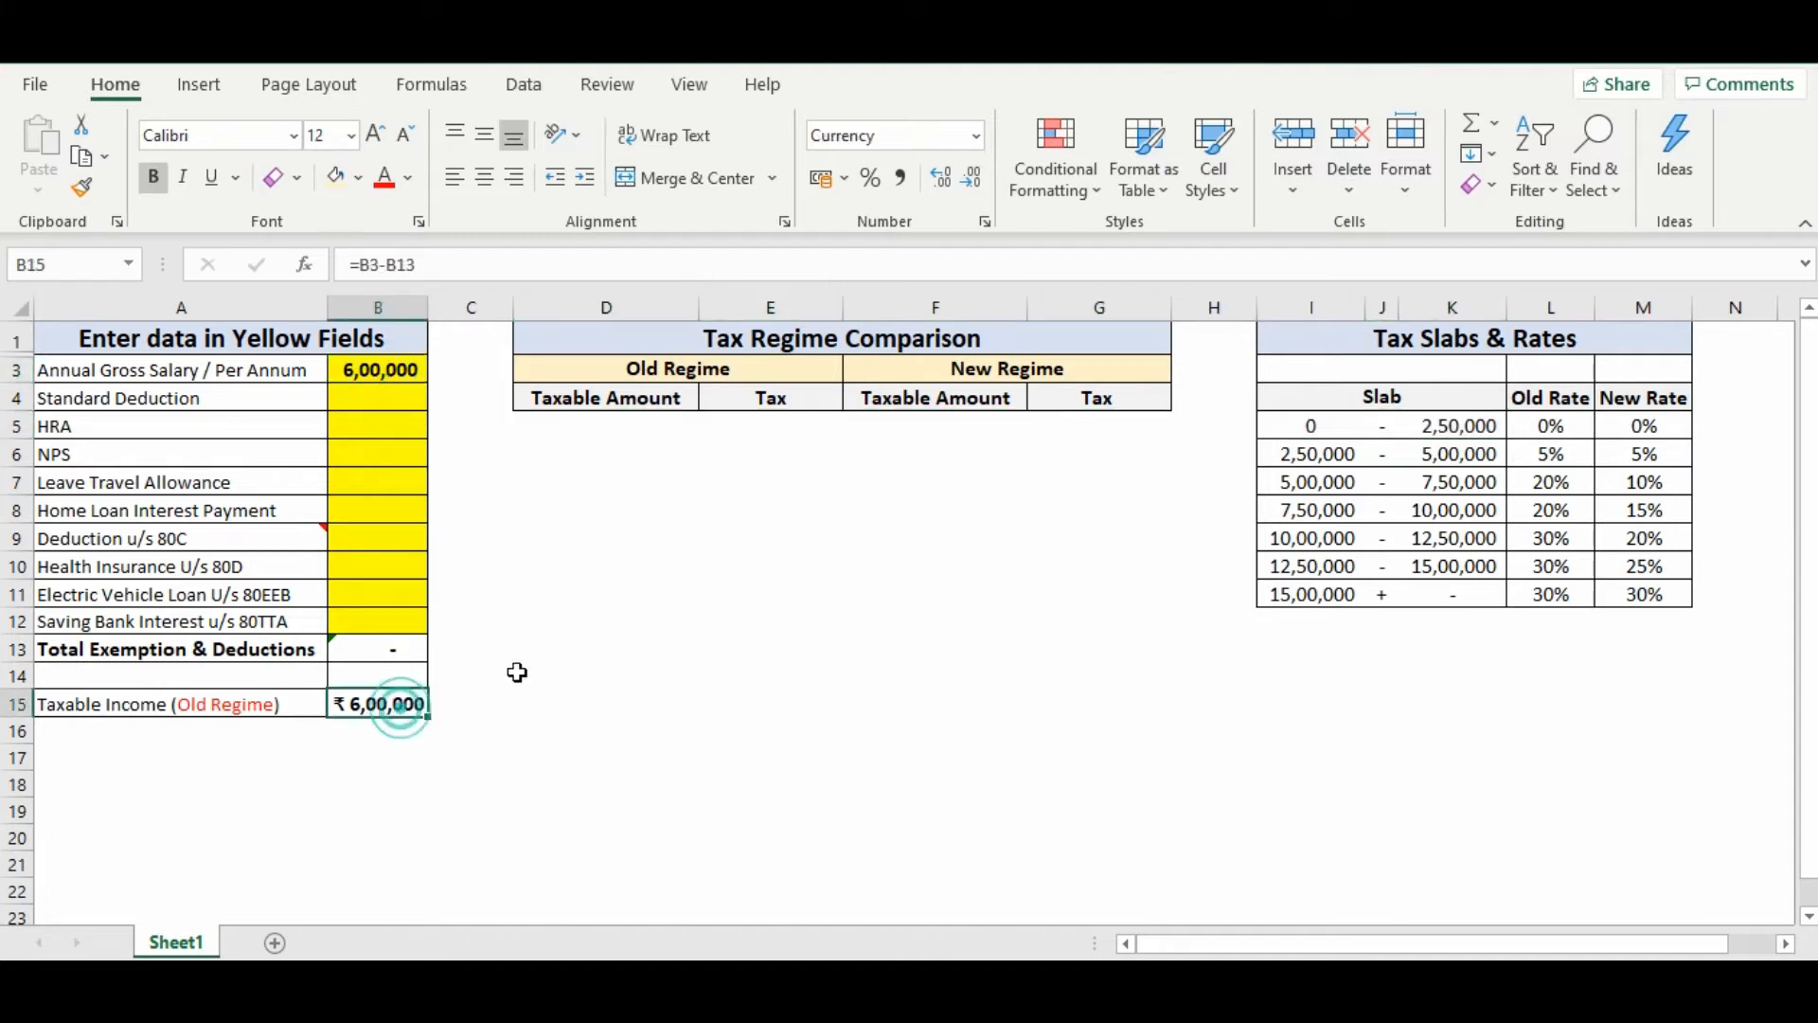
pyautogui.doubleClick(615, 431)
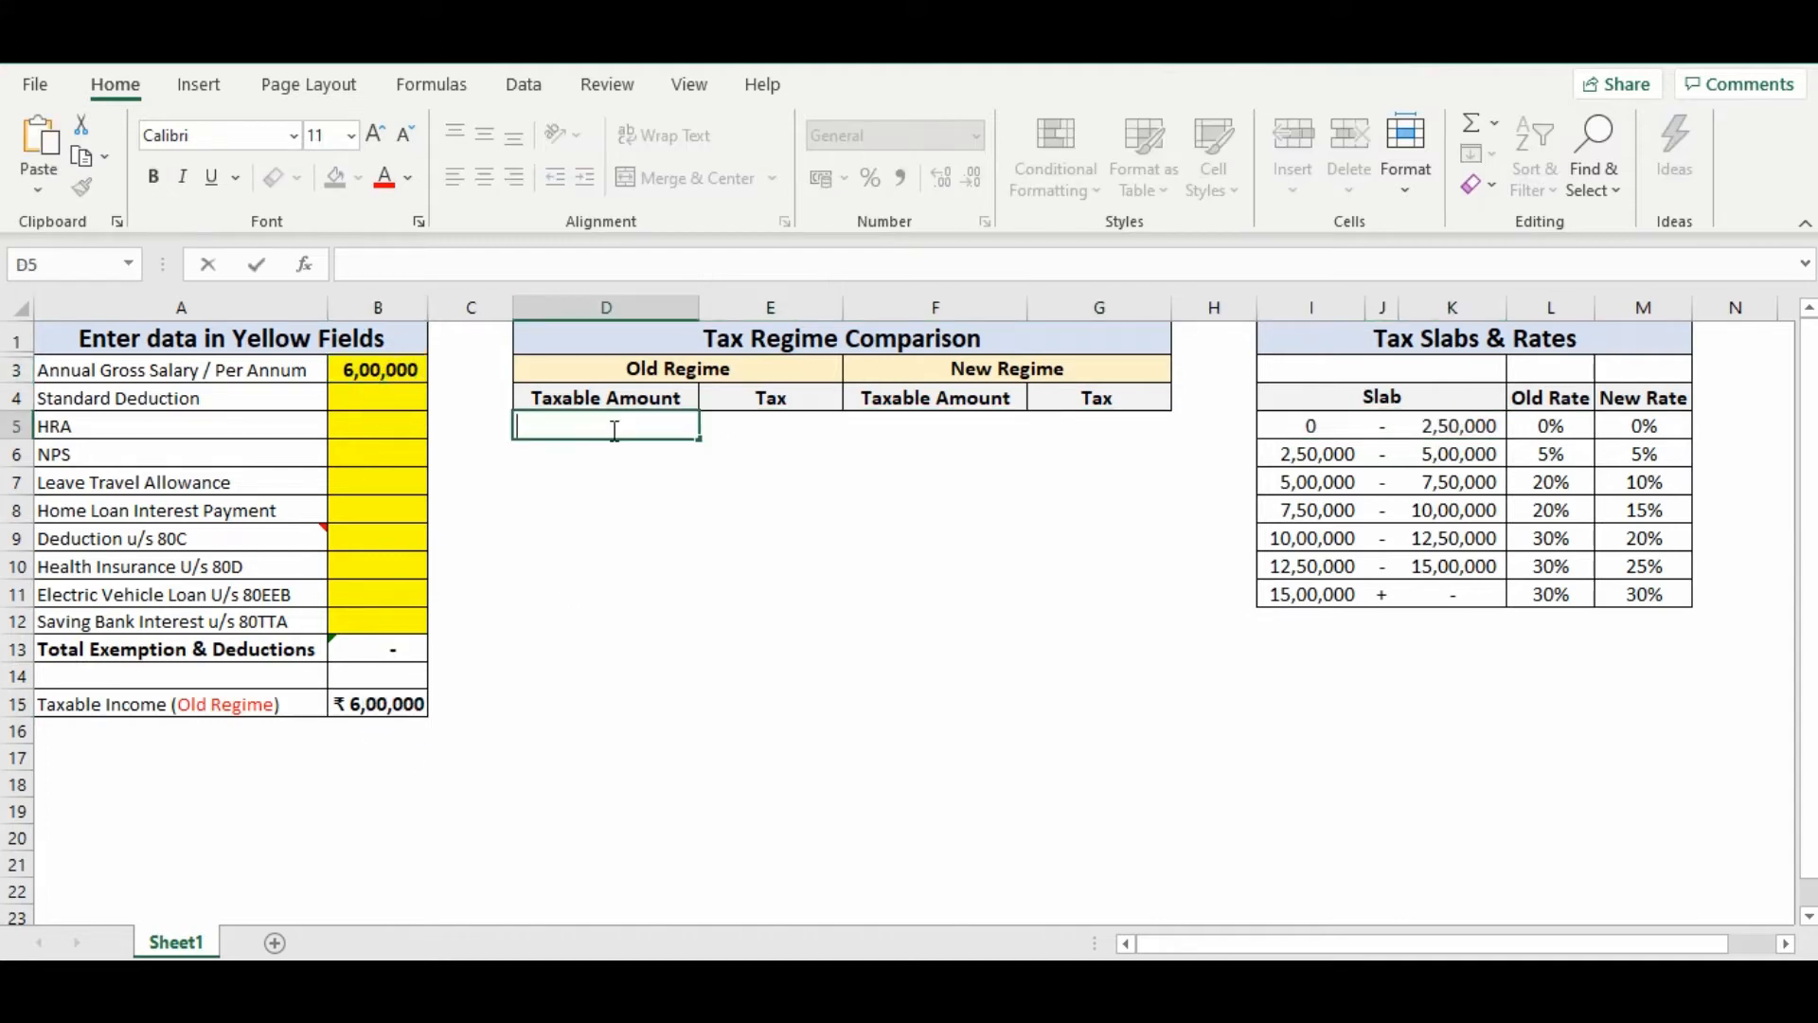
pyautogui.write('=IF(B15<=K5,B15-0,K5)')
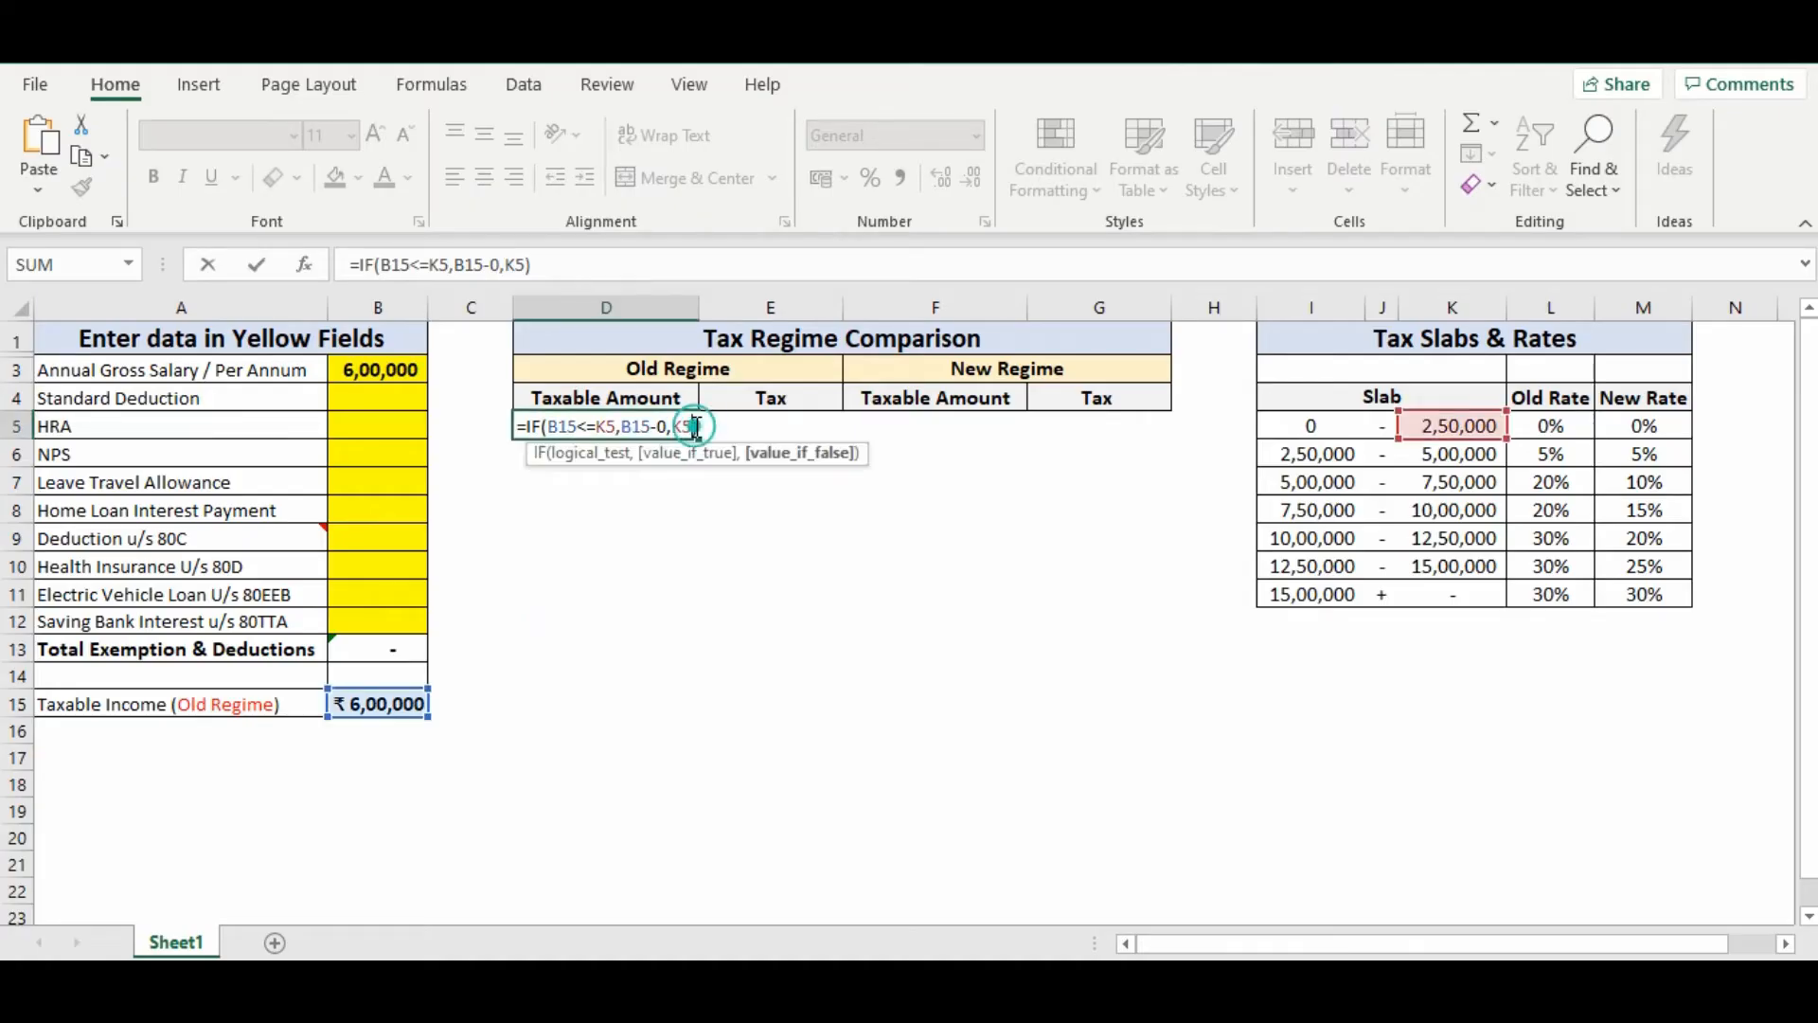
pyautogui.hotkey('ctrl', 'Return')
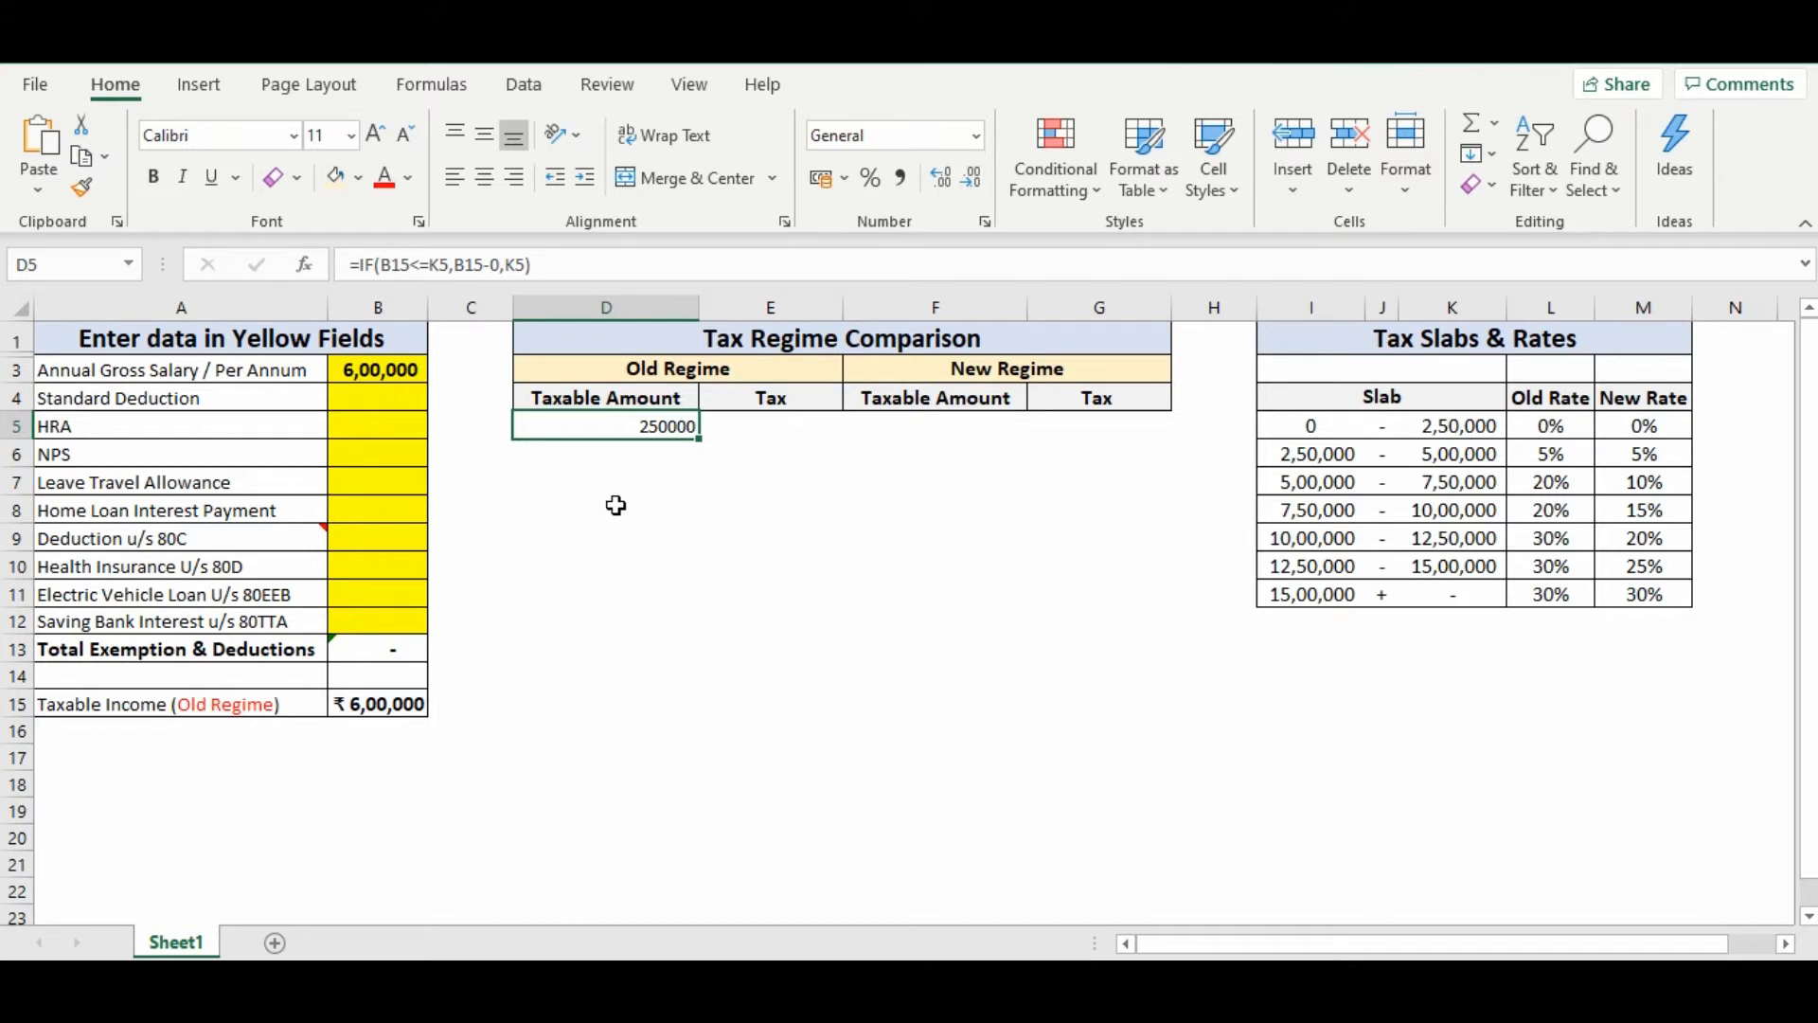
# - Calculate the old regime's tax for the first slab in E5 with =D5*L5
pyautogui.click(745, 434)
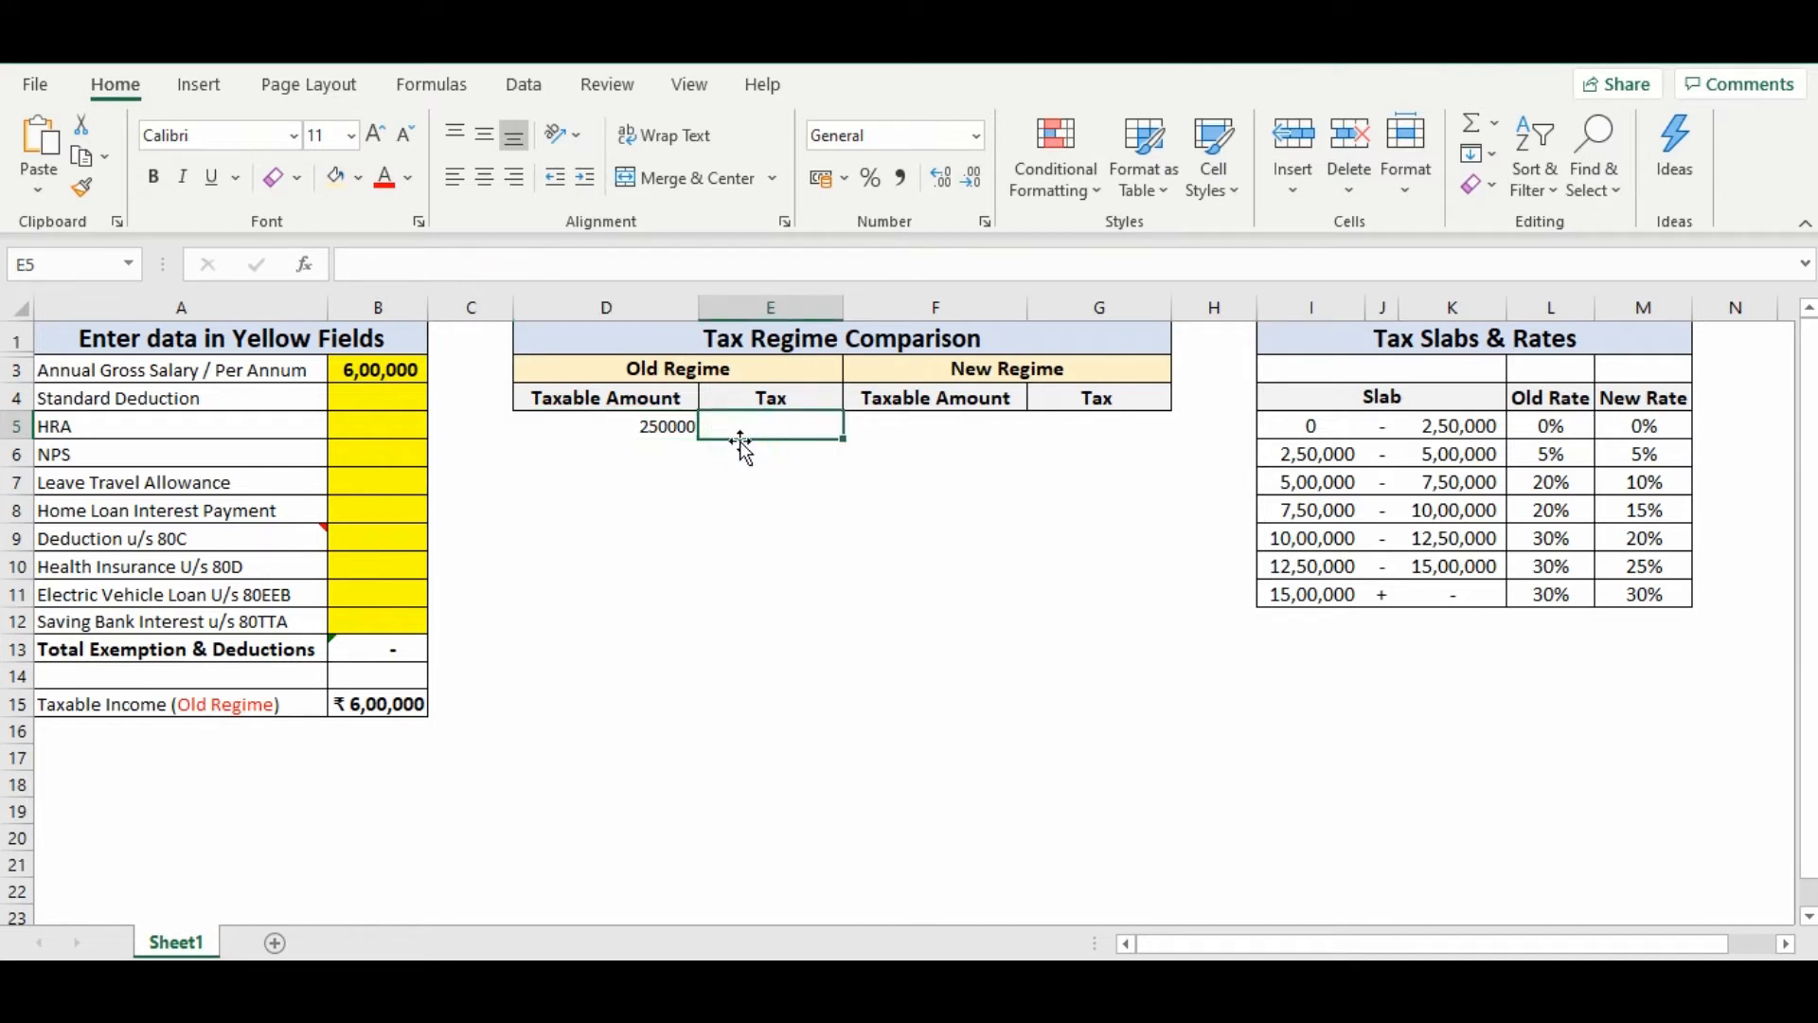
pyautogui.click(667, 427)
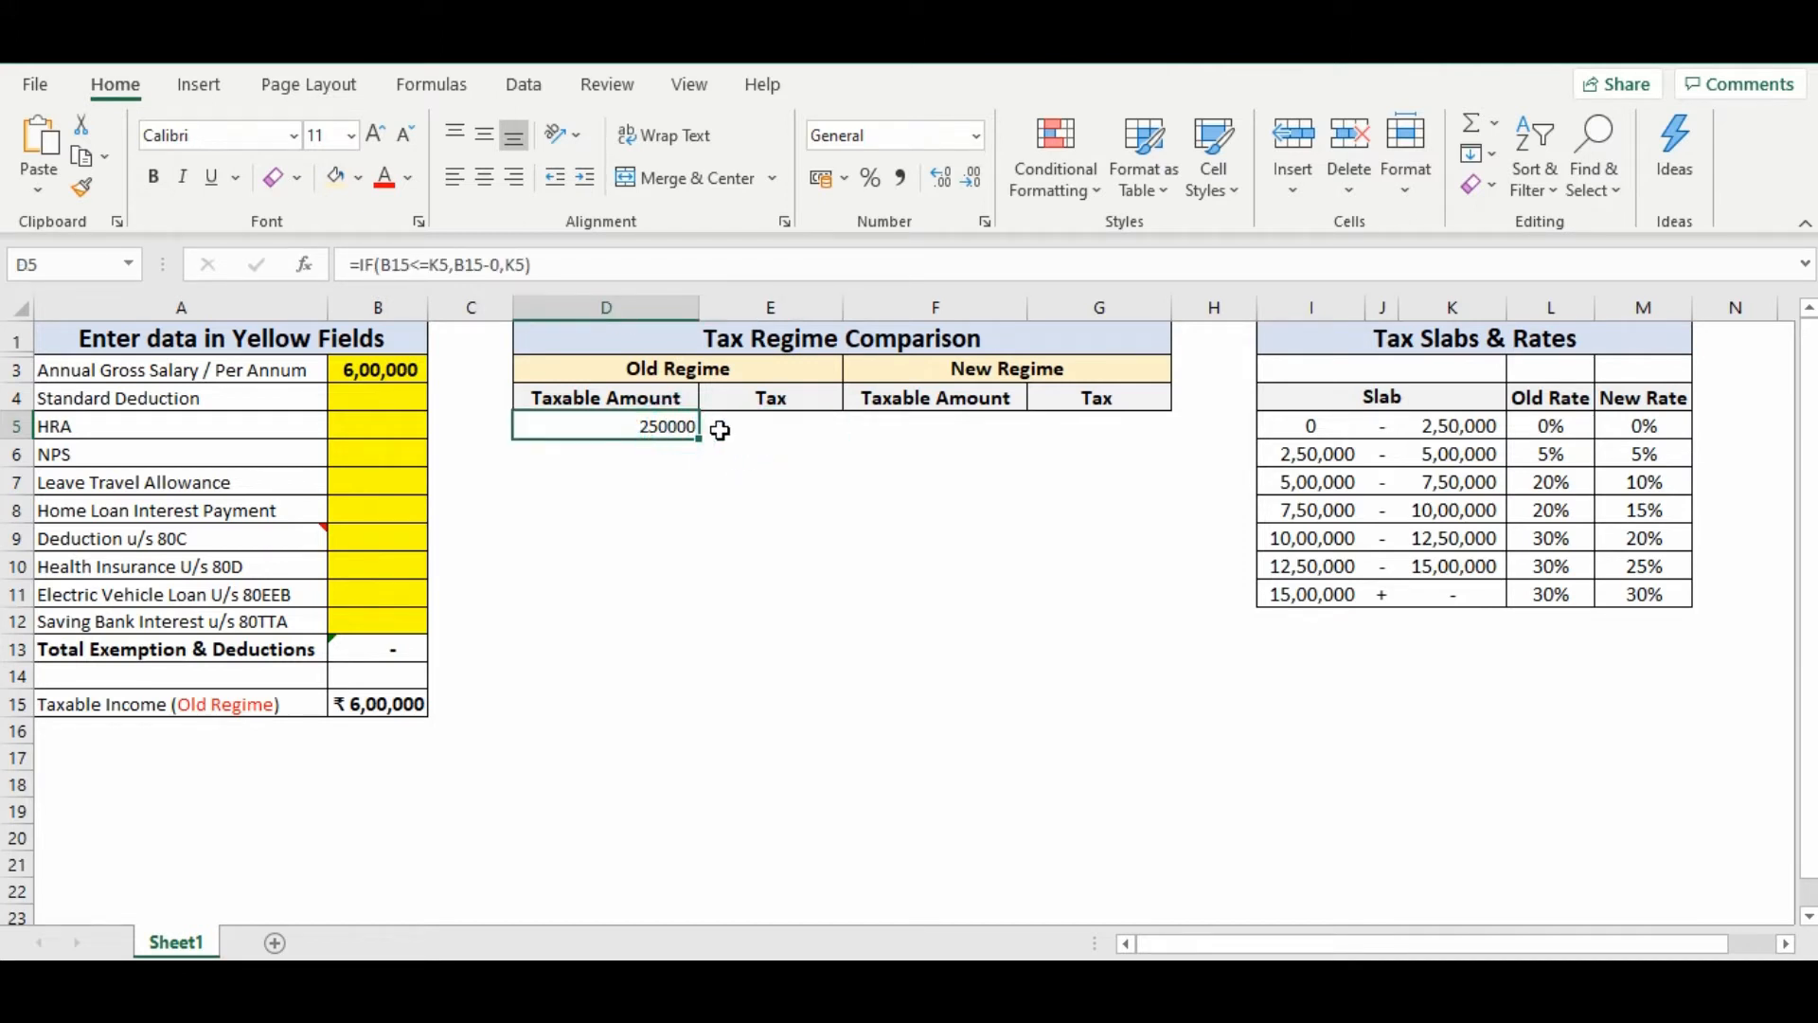
pyautogui.click(721, 433)
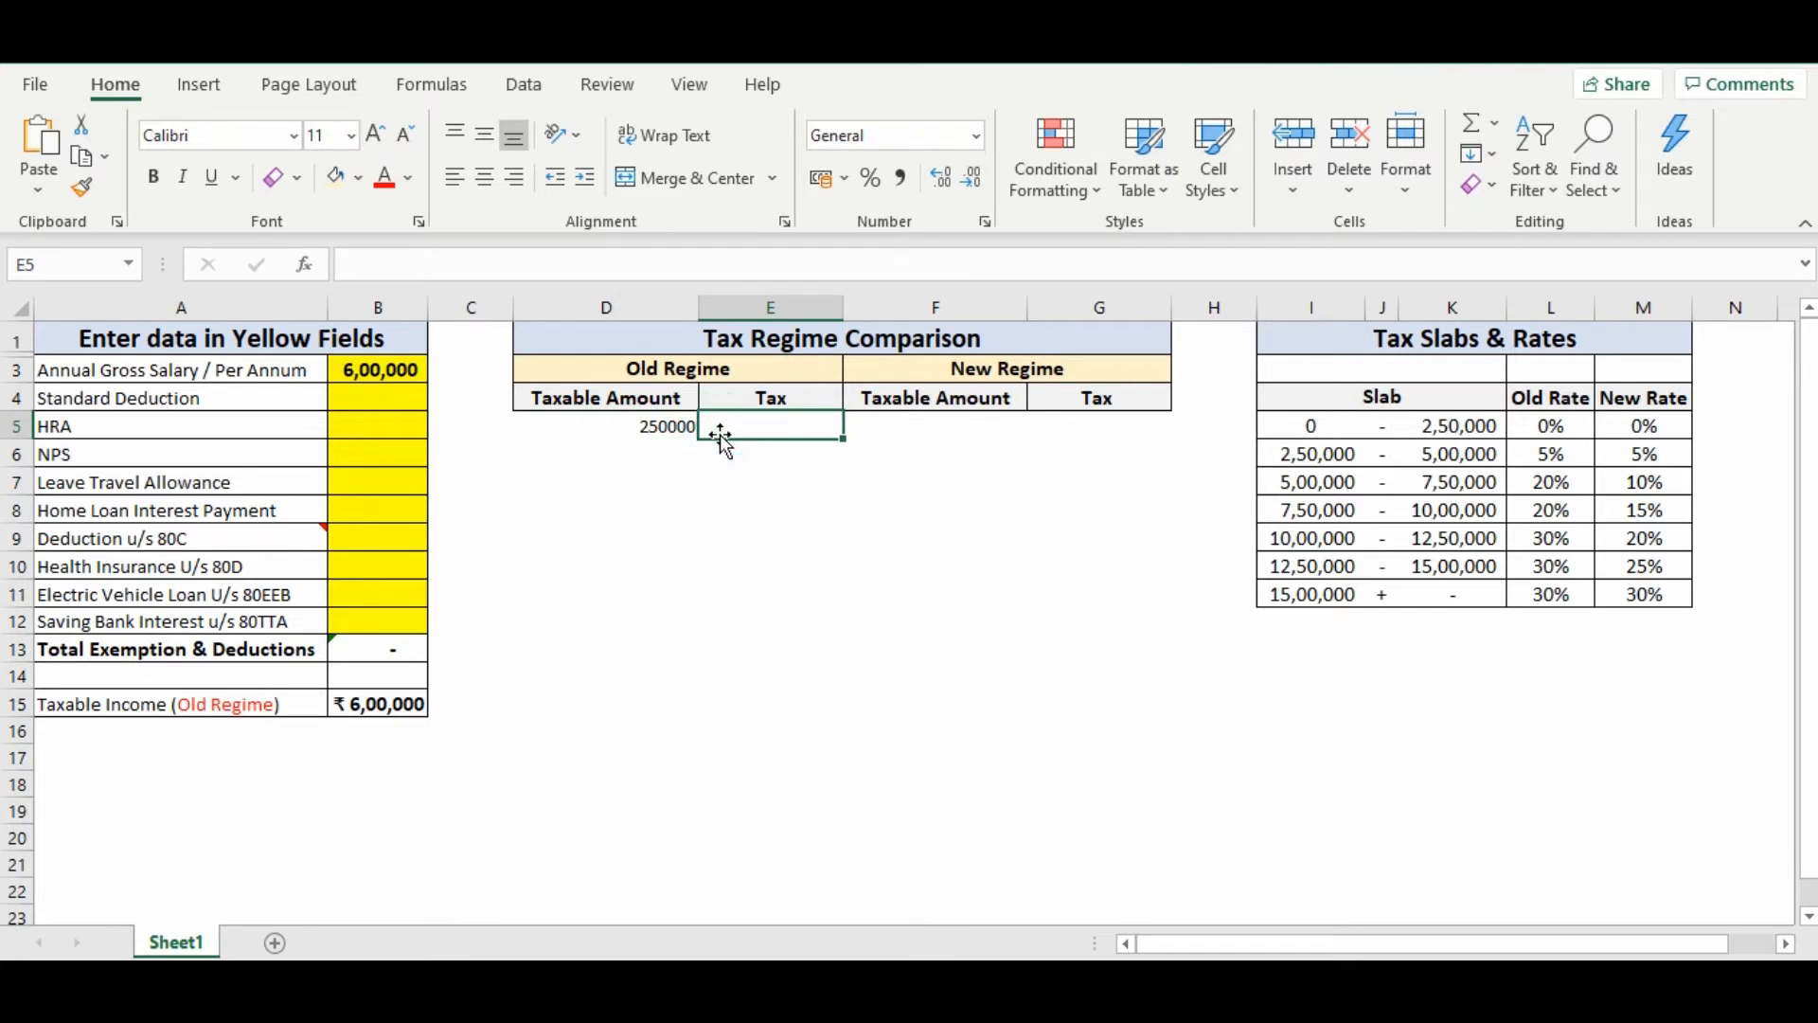
pyautogui.write('=')
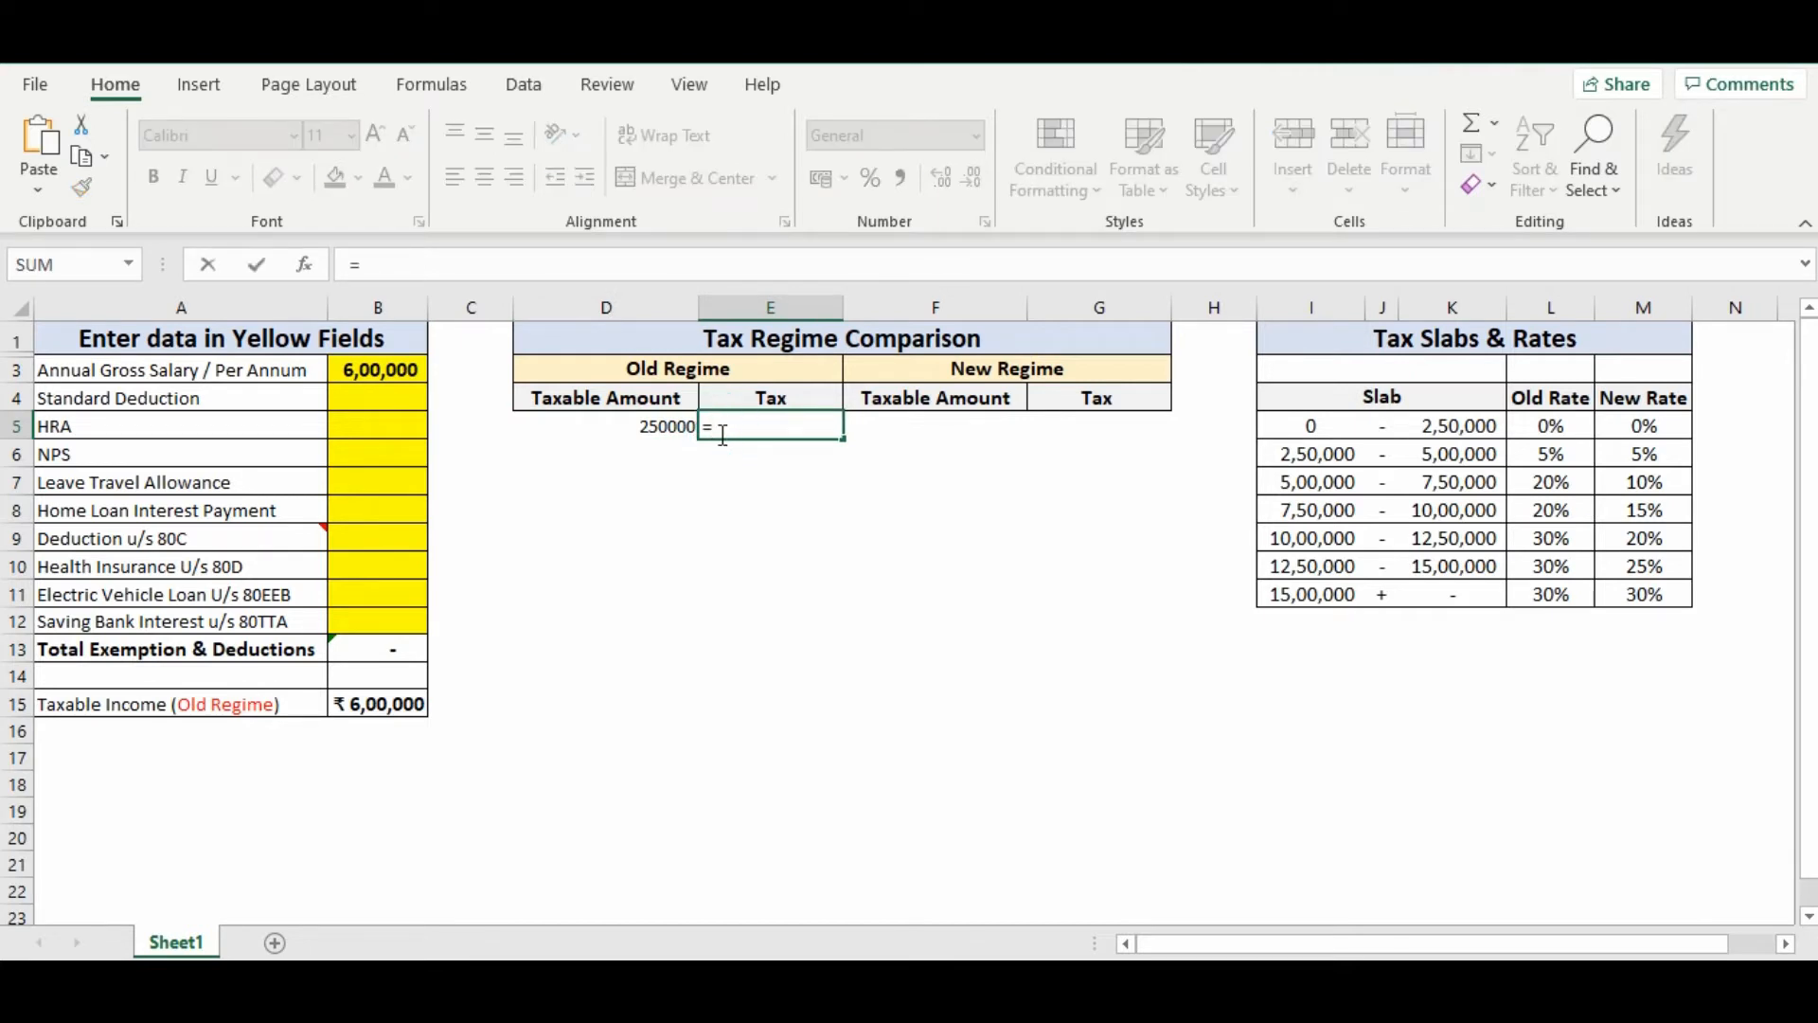
pyautogui.click(676, 431)
pyautogui.write('*')
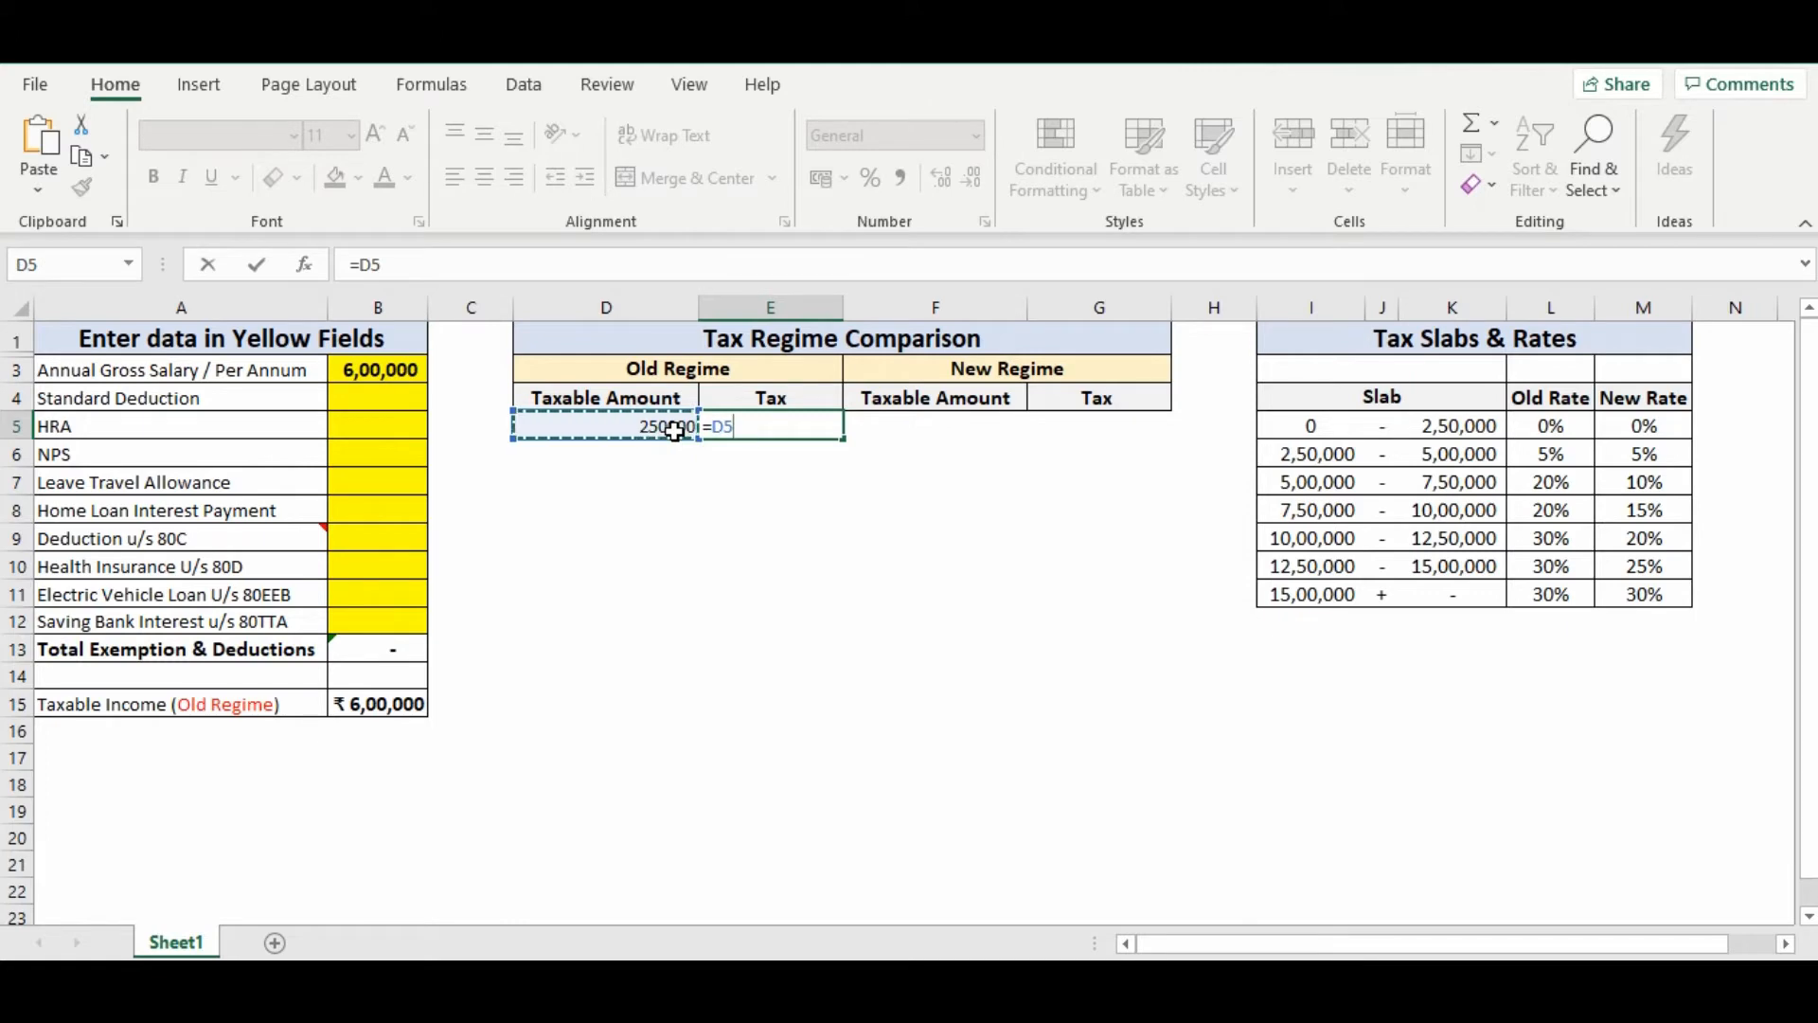
pyautogui.click(1564, 432)
pyautogui.press('Return')
# - Enter =MAX(IF($B$15<=K6,$B$15-I6,K6-I6),IF($B$15>K5,,0)) in D6 as the old regime's taxable amount for the second slab
pyautogui.click(597, 455)
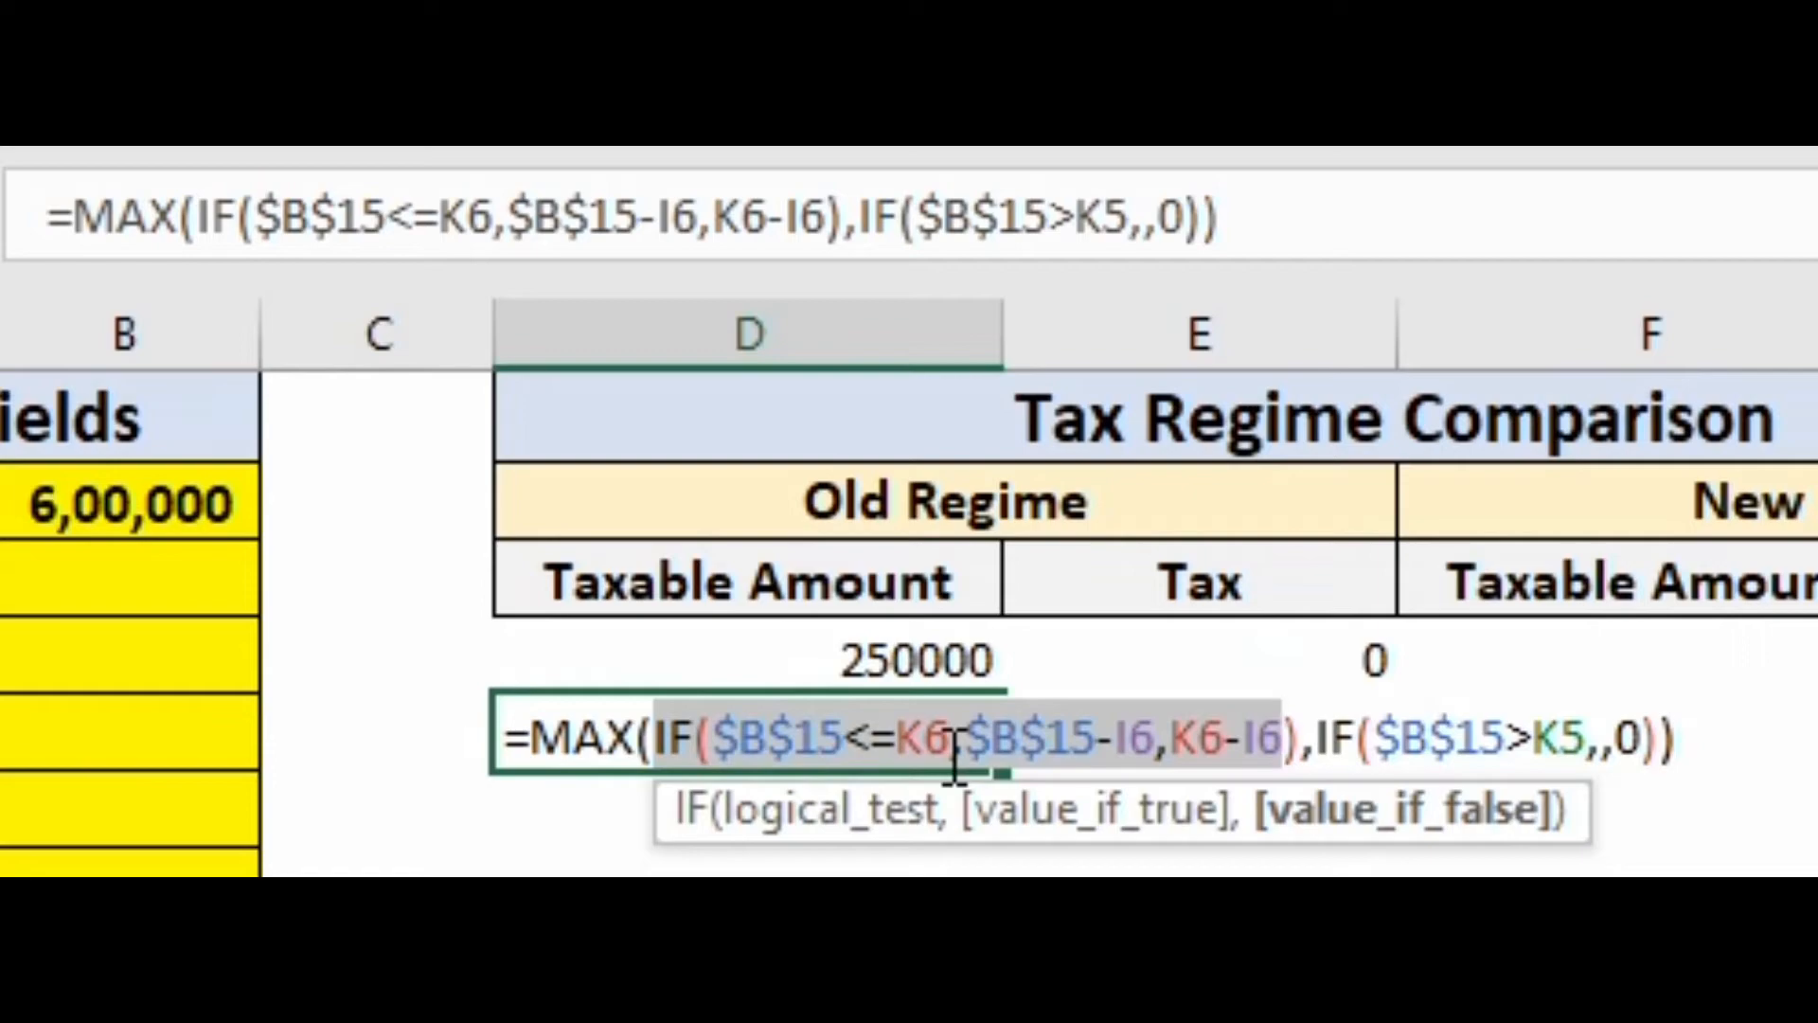
pyautogui.hotkey('ctrl', 'Return')
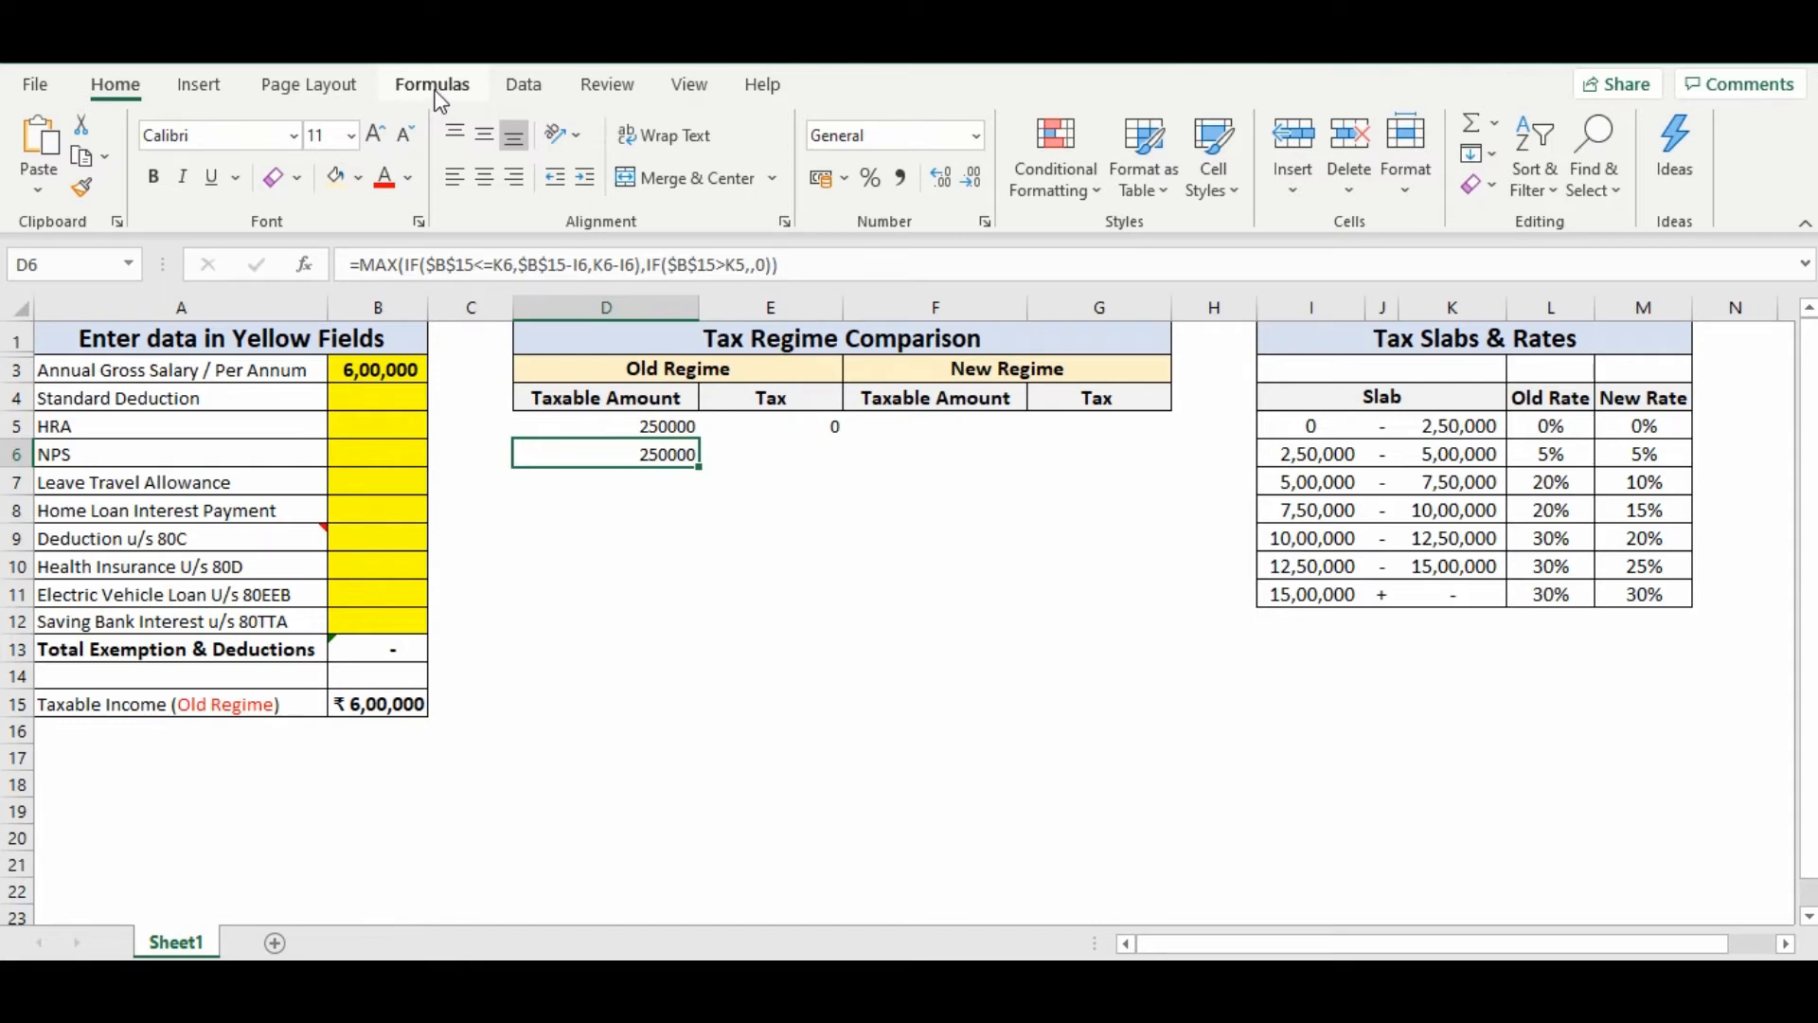
pyautogui.click(431, 90)
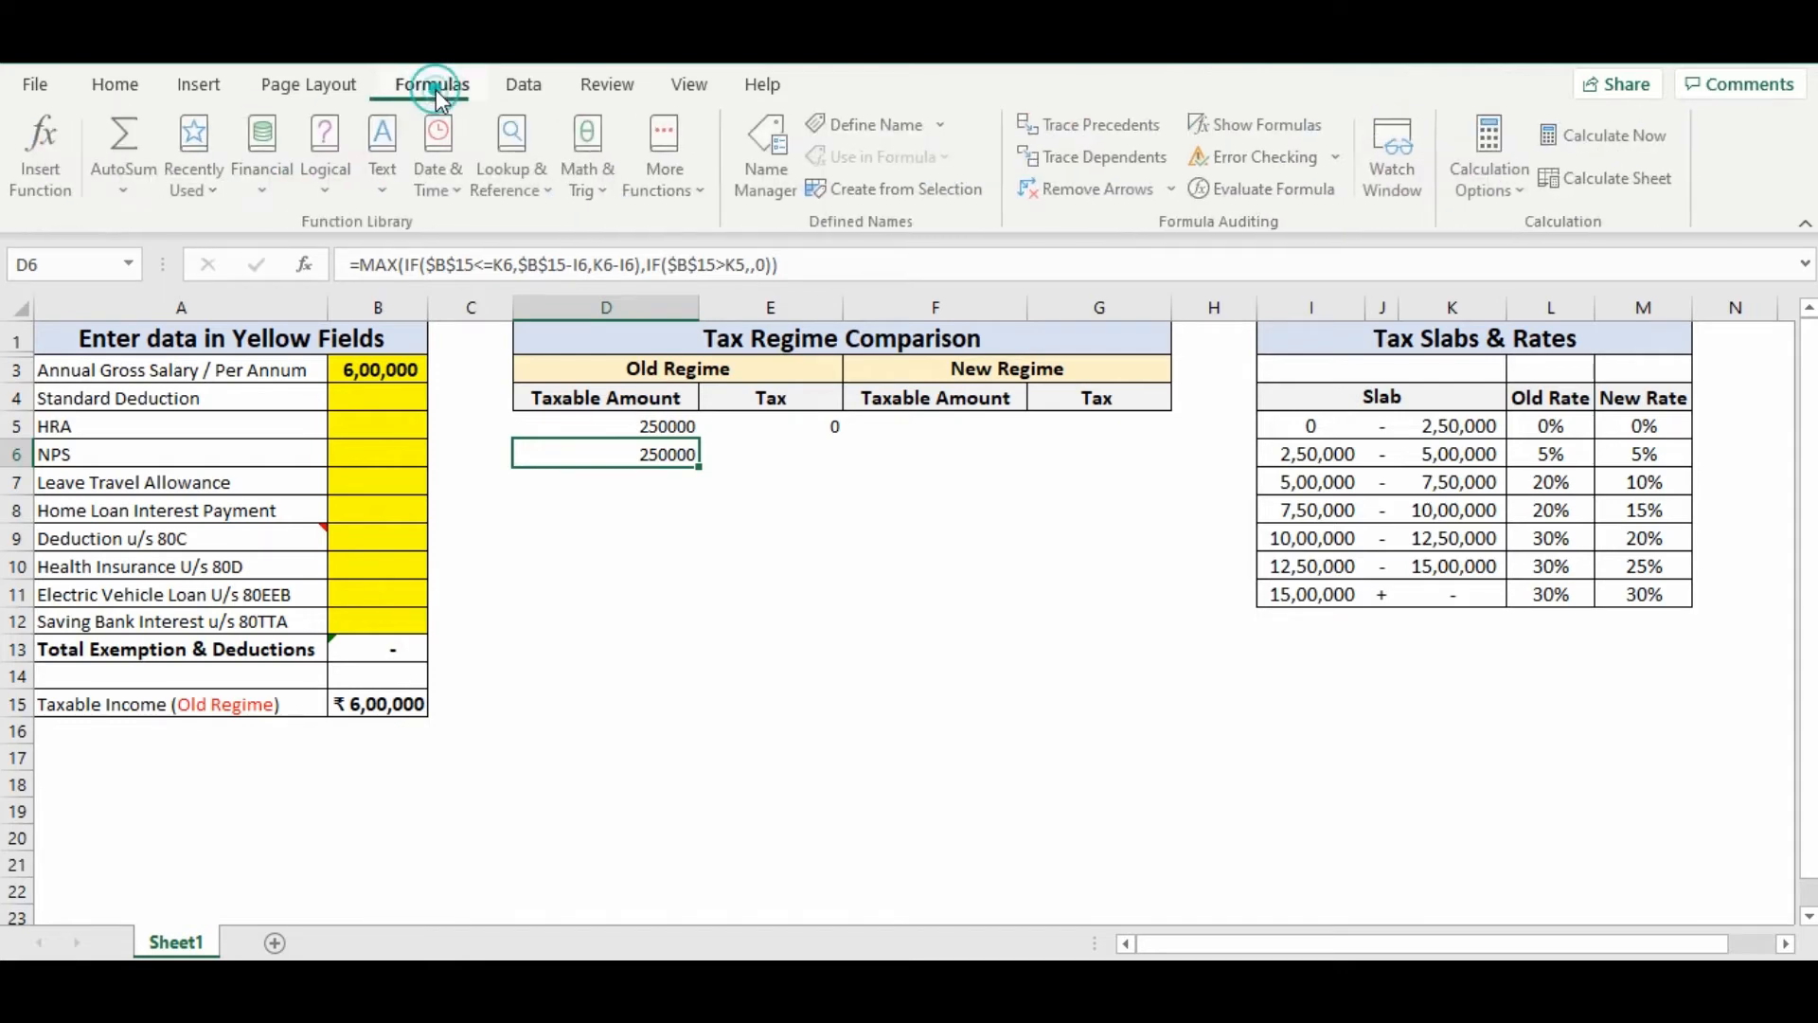
pyautogui.click(1307, 194)
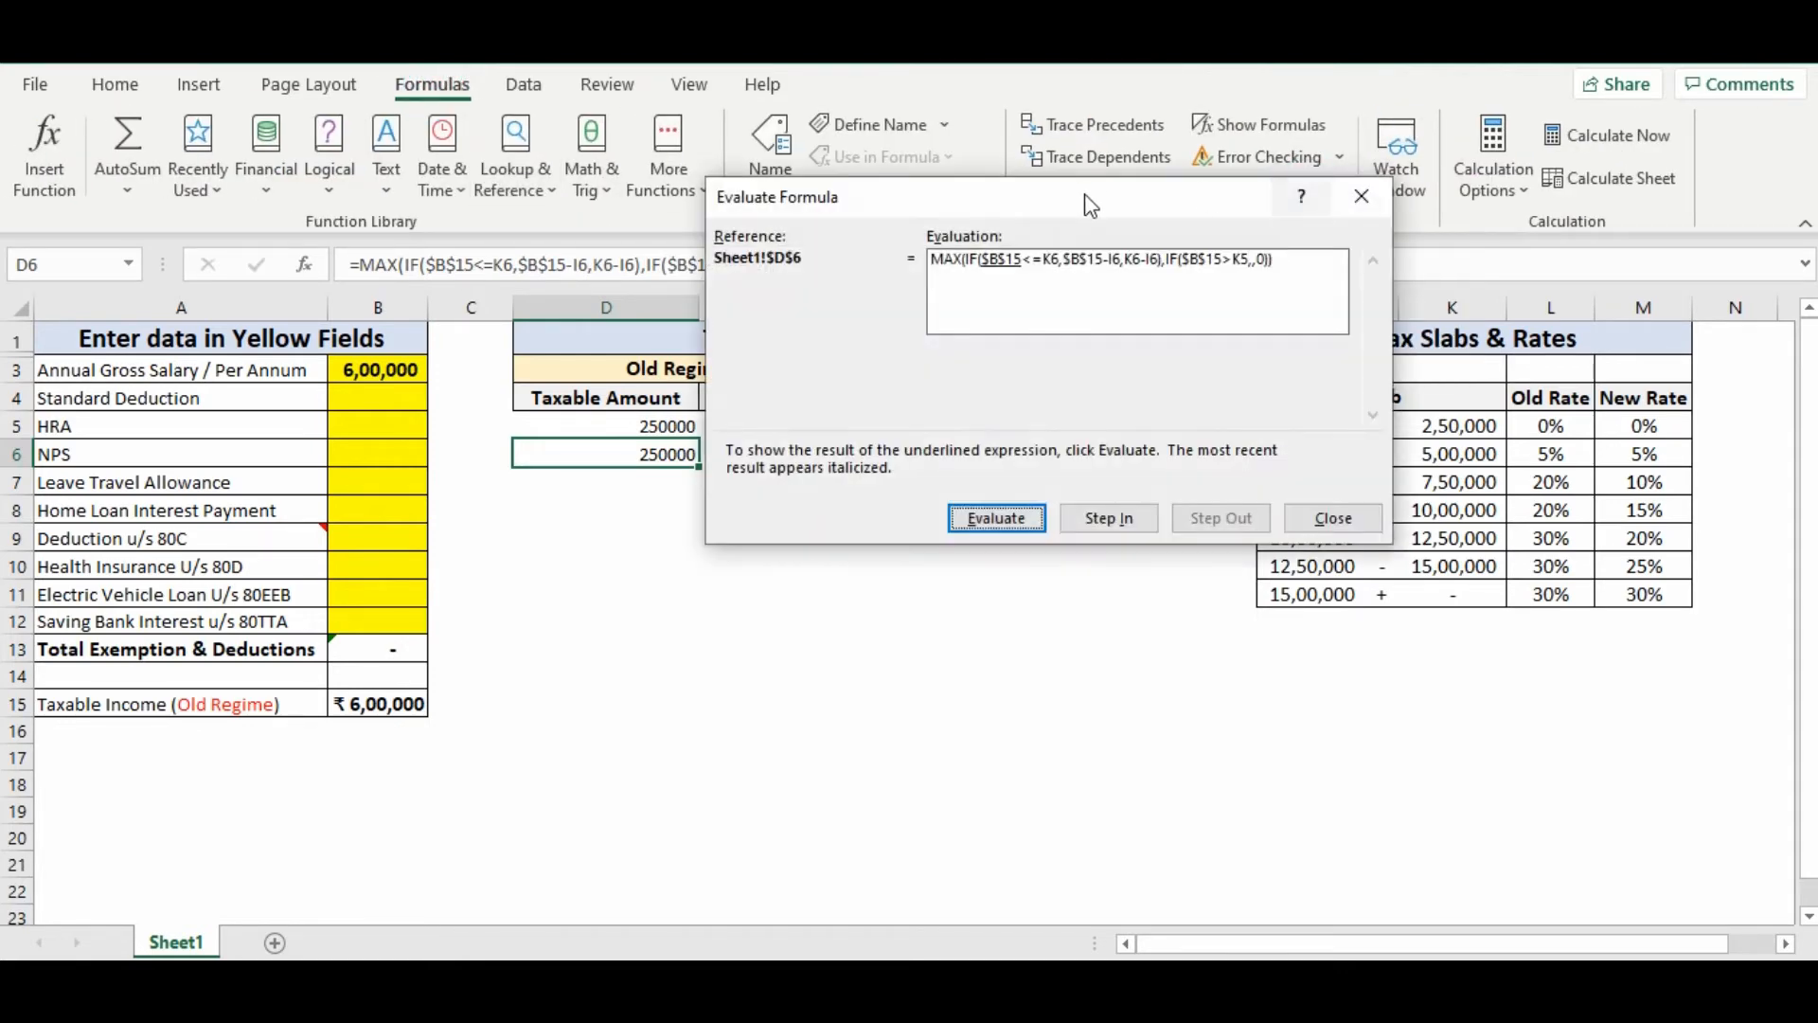
pyautogui.moveTo(1083, 193); pyautogui.dragTo(1183, 375)
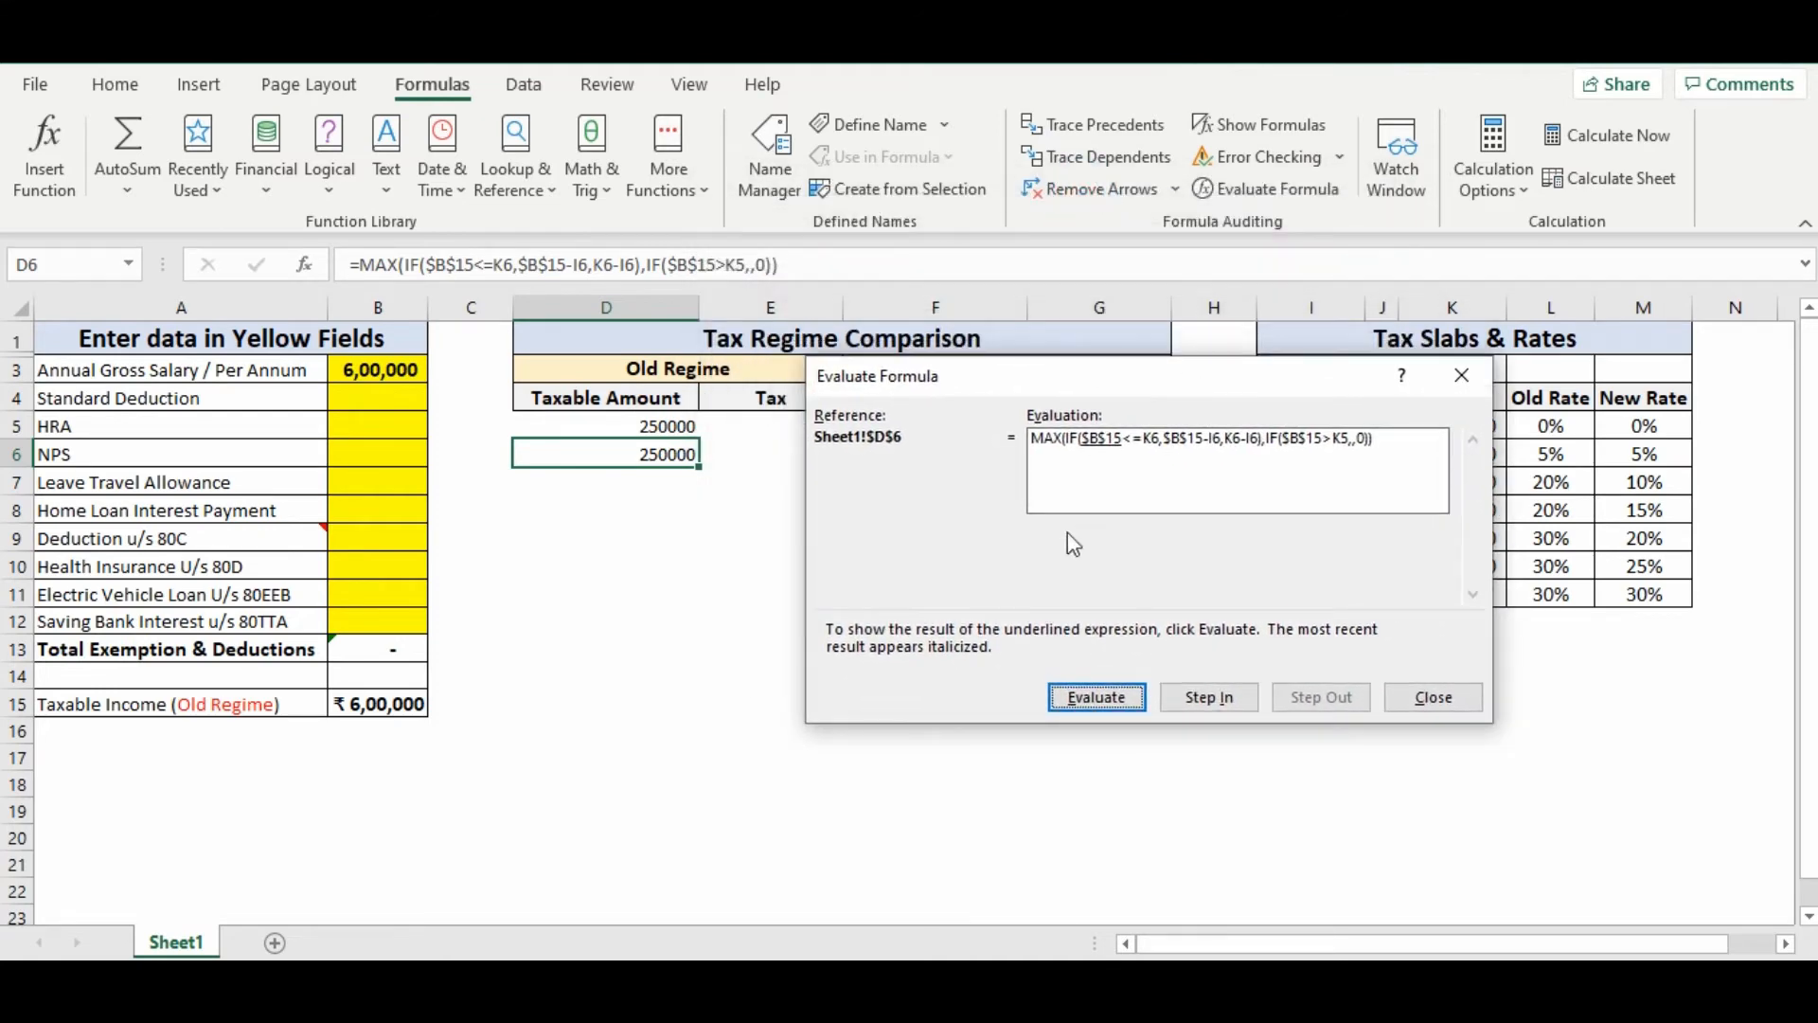
pyautogui.press('Escape')
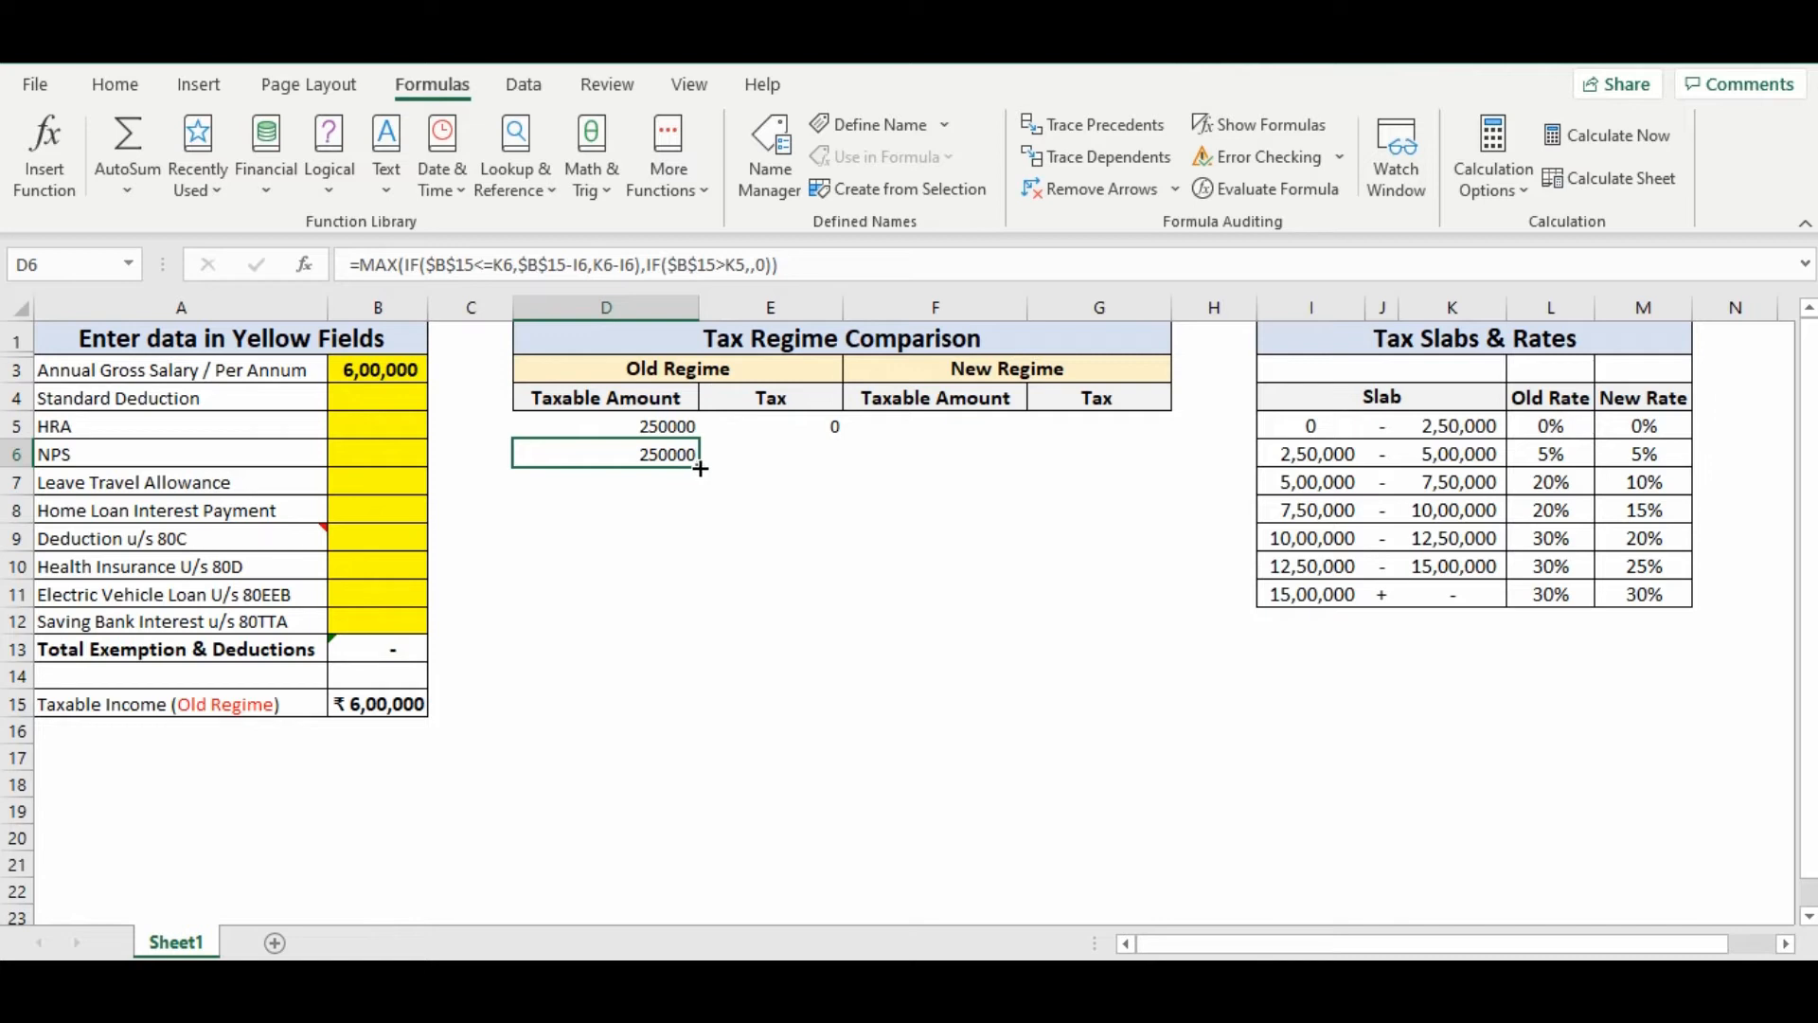
# - Fill the D6 taxable amount formula down through D11 to cover the remaining old regime slabs
pyautogui.moveTo(700, 468); pyautogui.dragTo(698, 614)
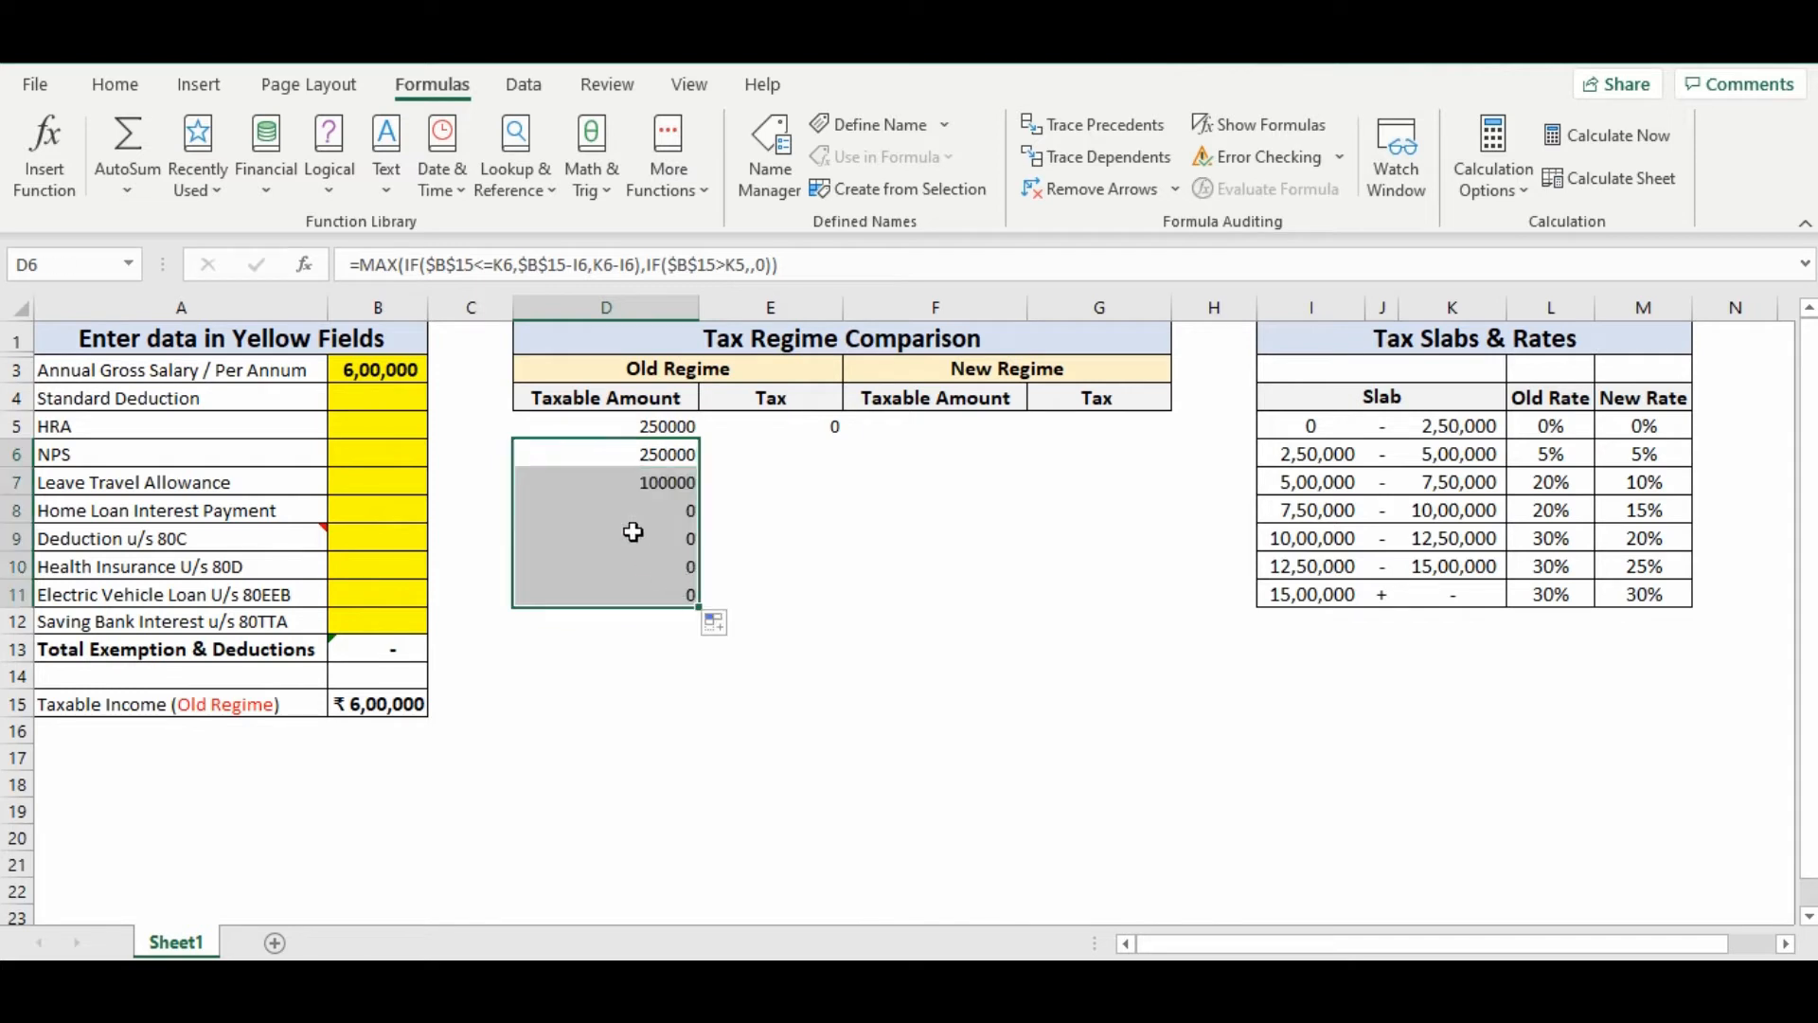
pyautogui.click(634, 486)
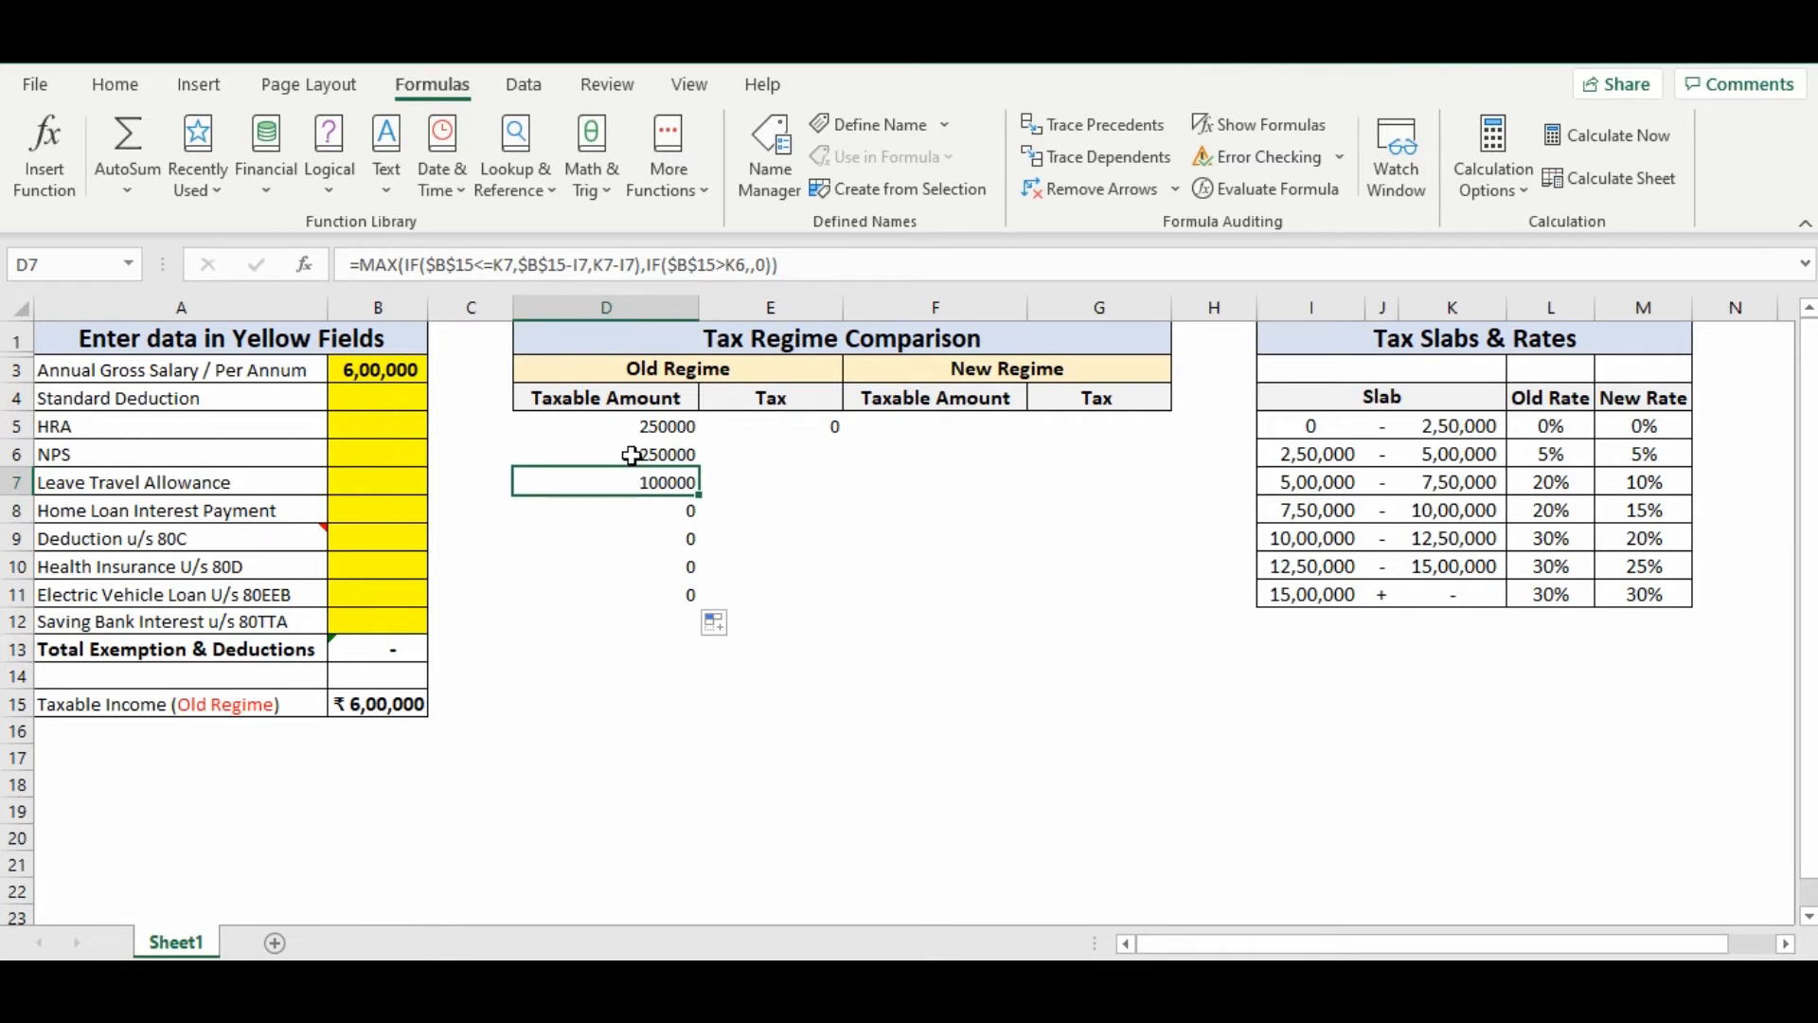
pyautogui.click(631, 456)
# - Trace the taxable amount formula in D7 stage by stage with Evaluate Formula, through both IF conditions, and close the evaluation
pyautogui.click(641, 484)
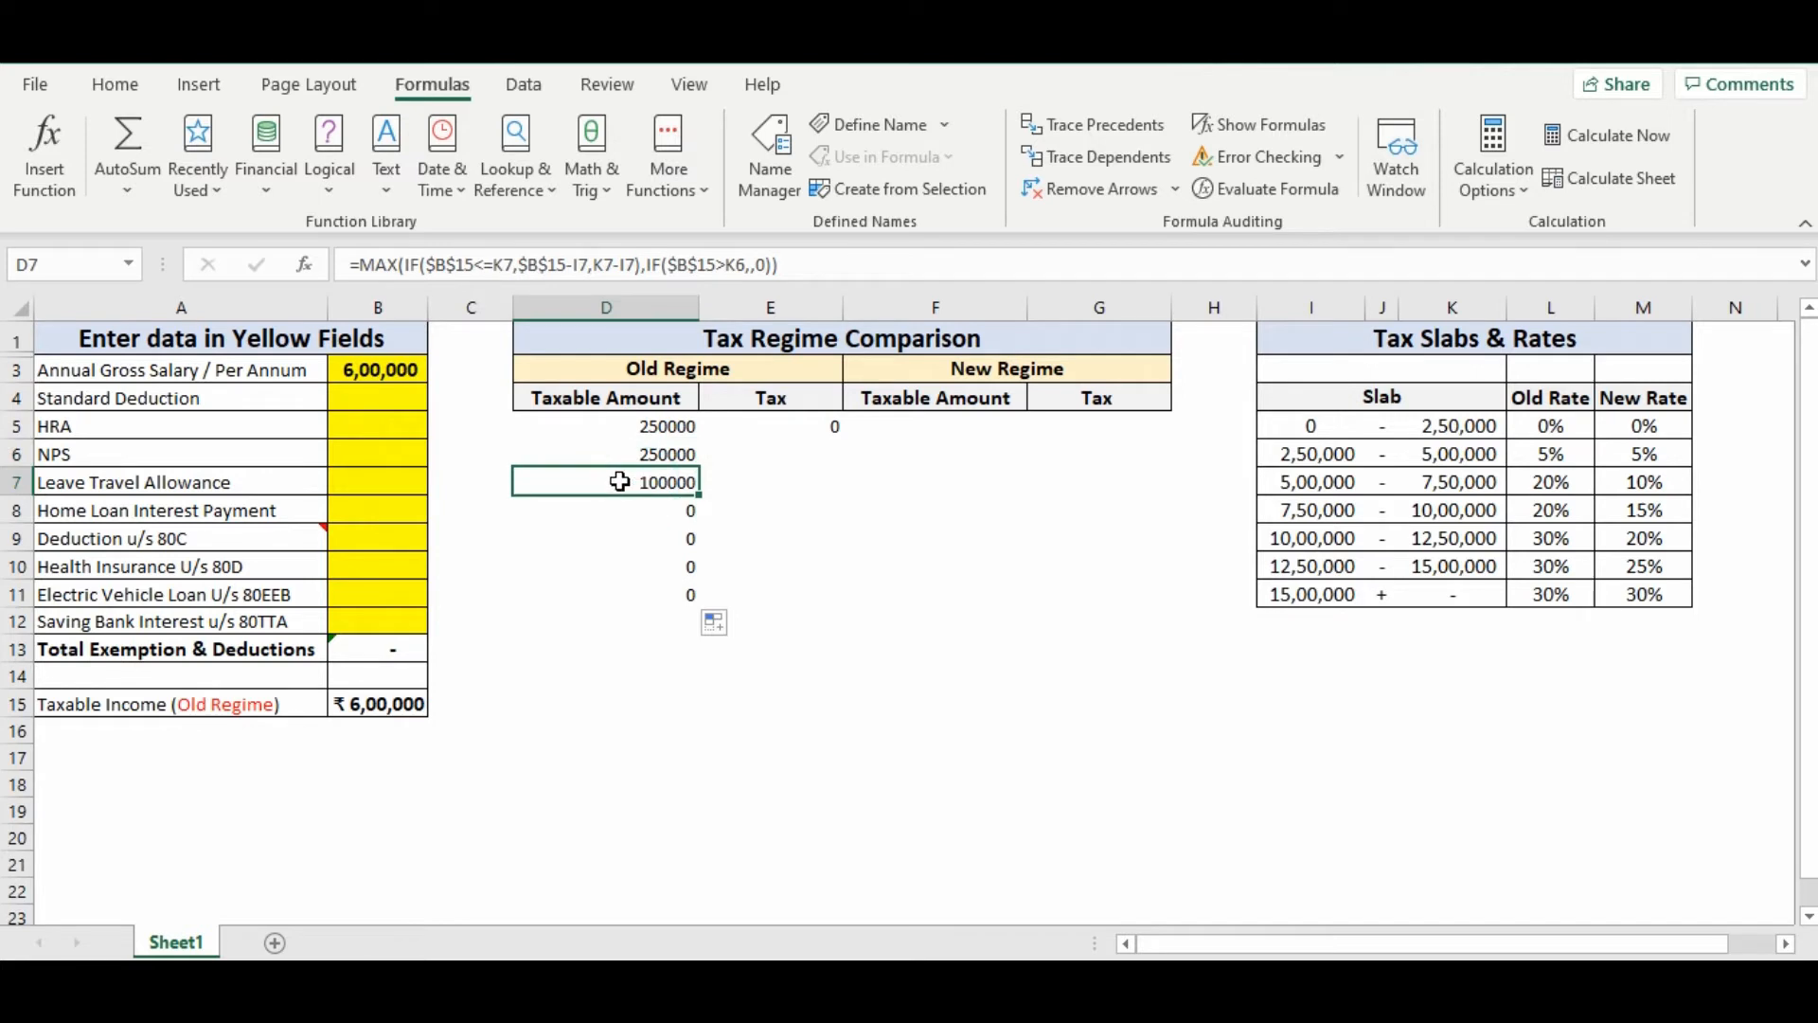
pyautogui.click(1268, 189)
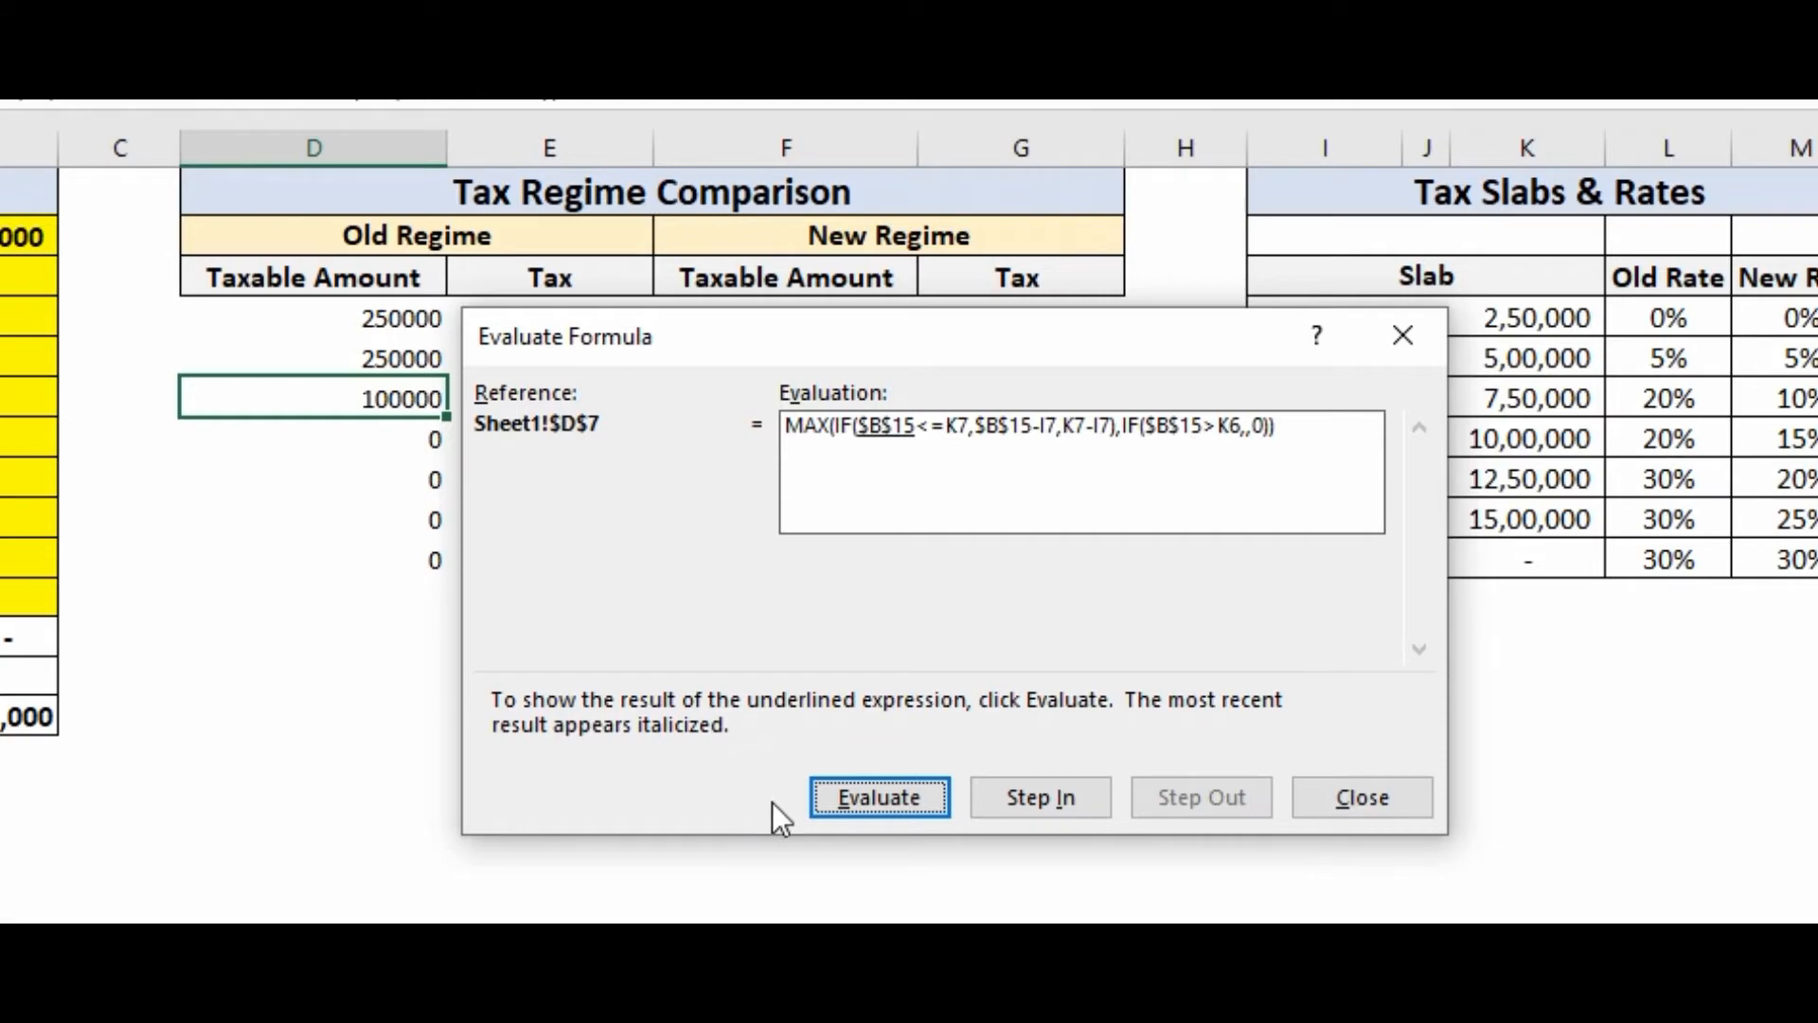
pyautogui.click(875, 801)
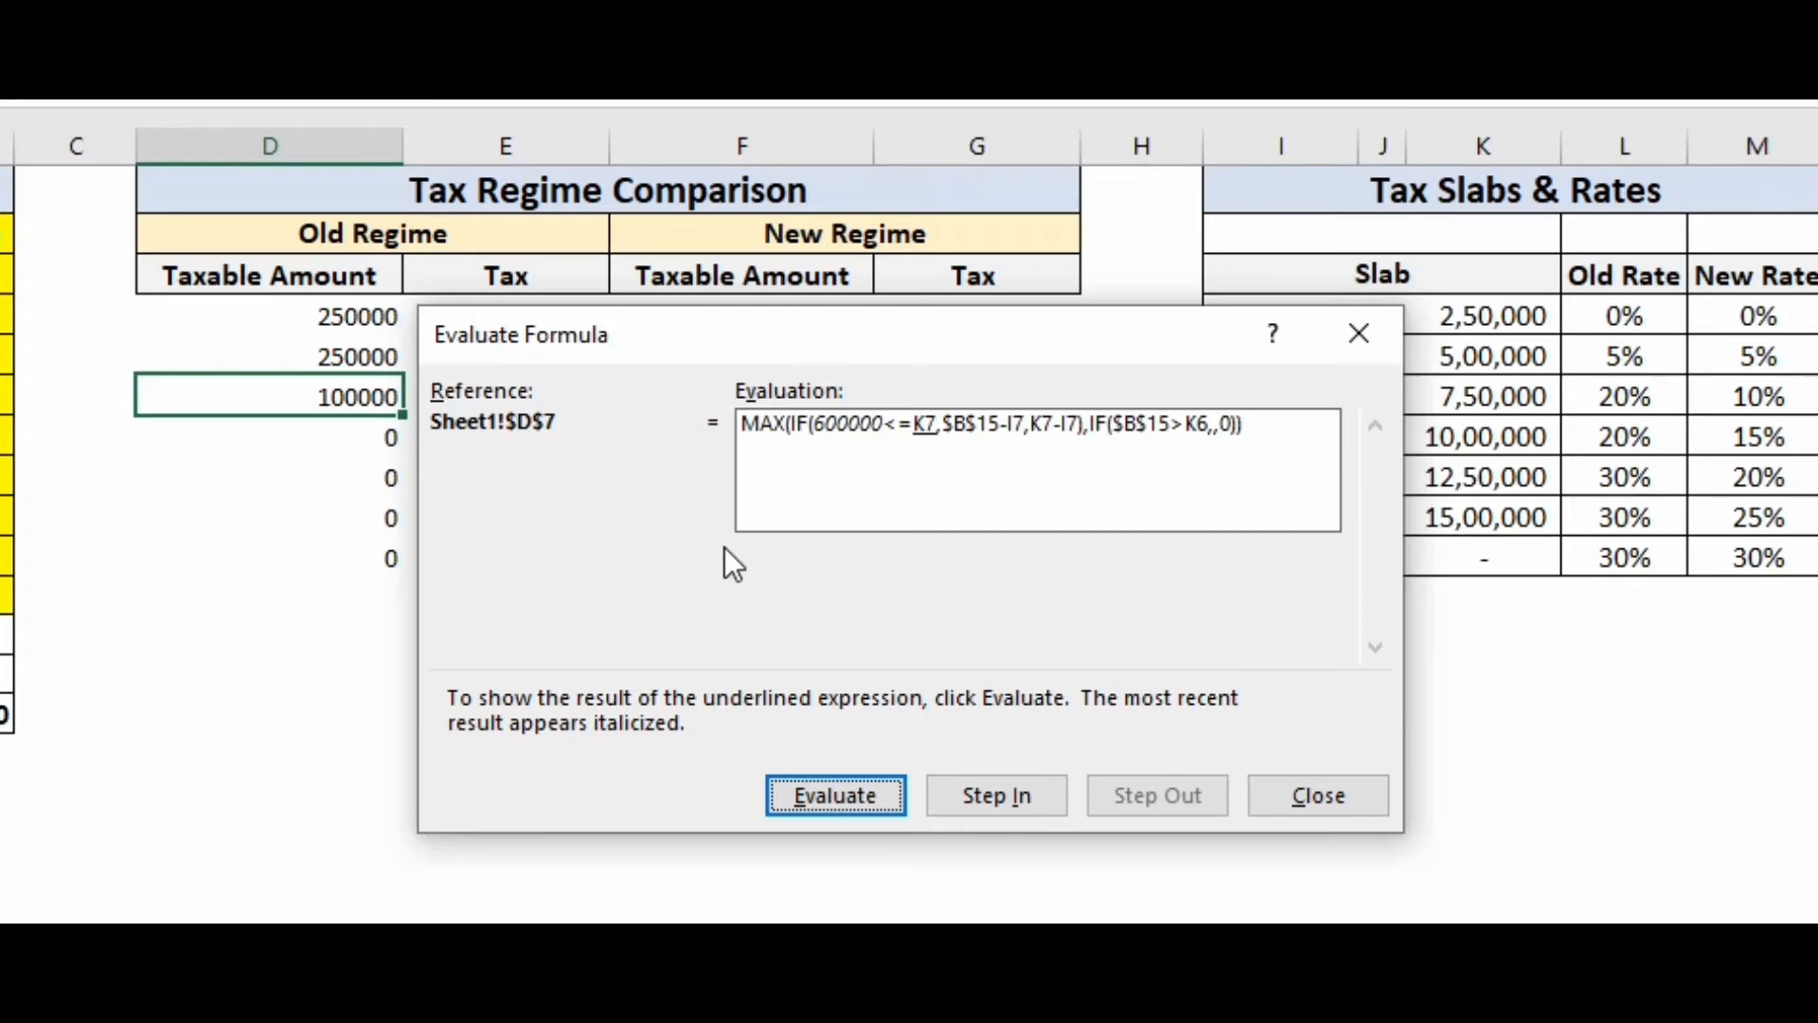
pyautogui.click(841, 795)
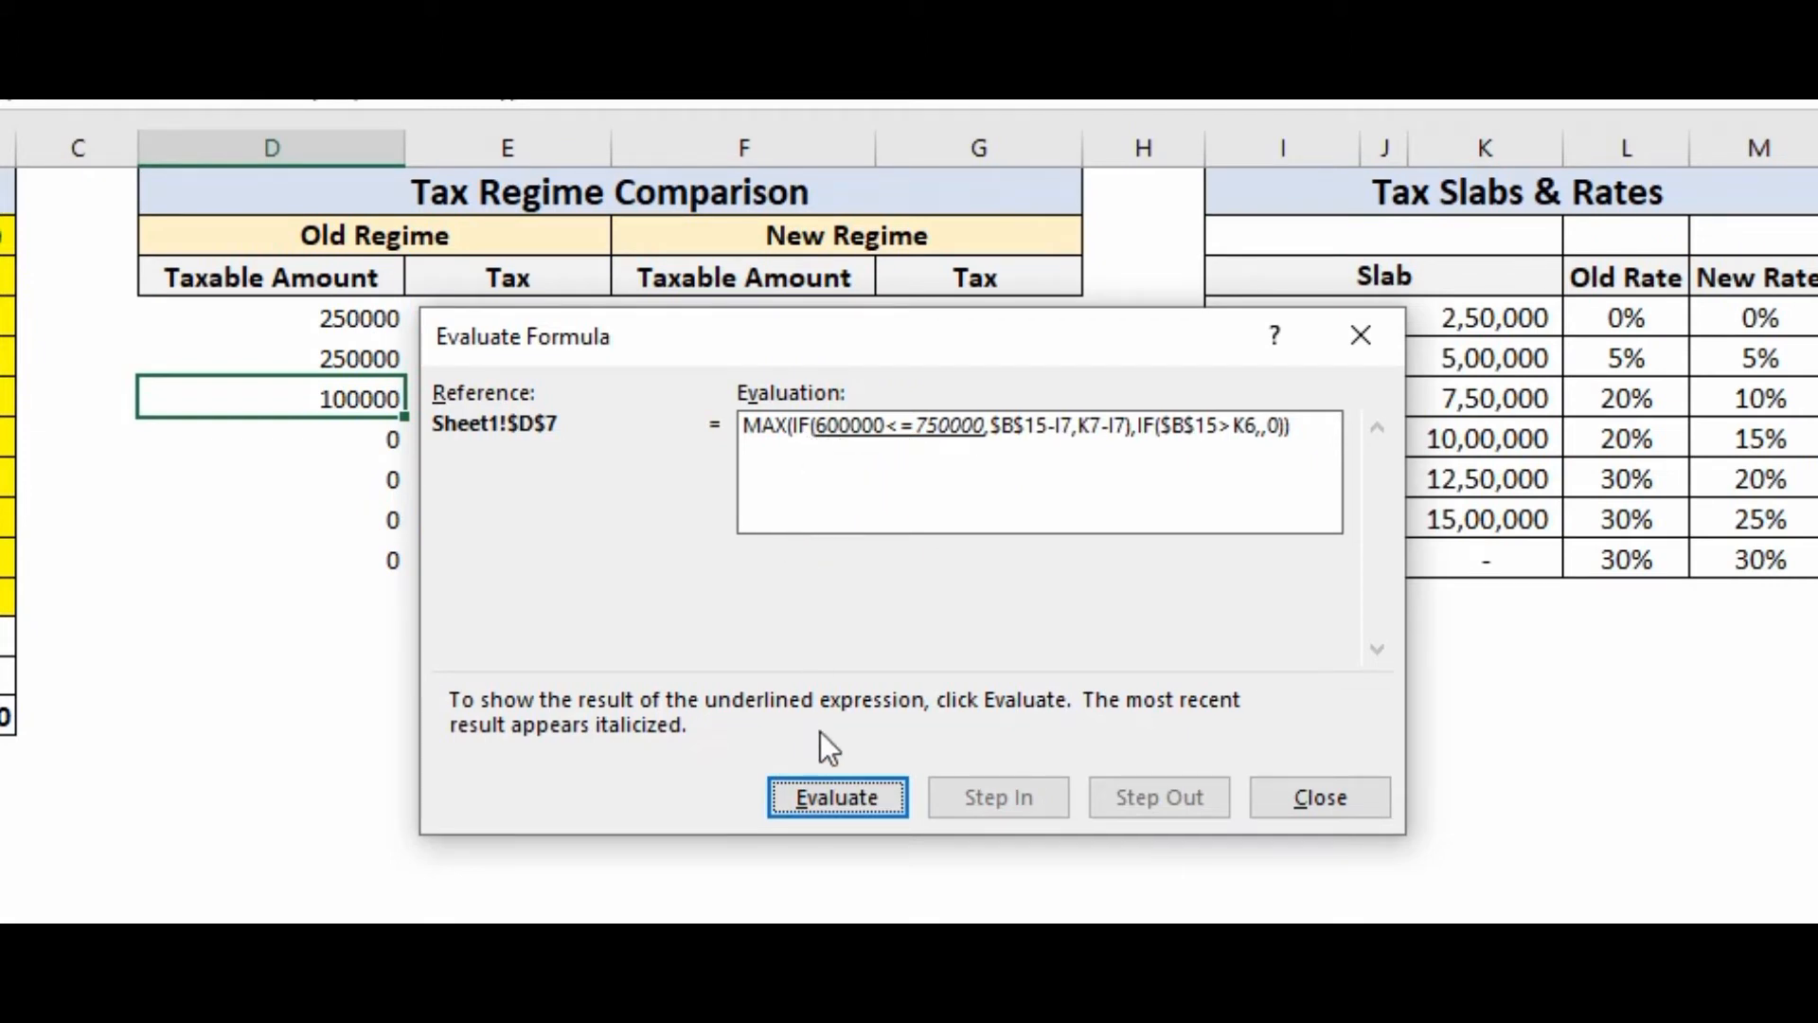
pyautogui.click(845, 805)
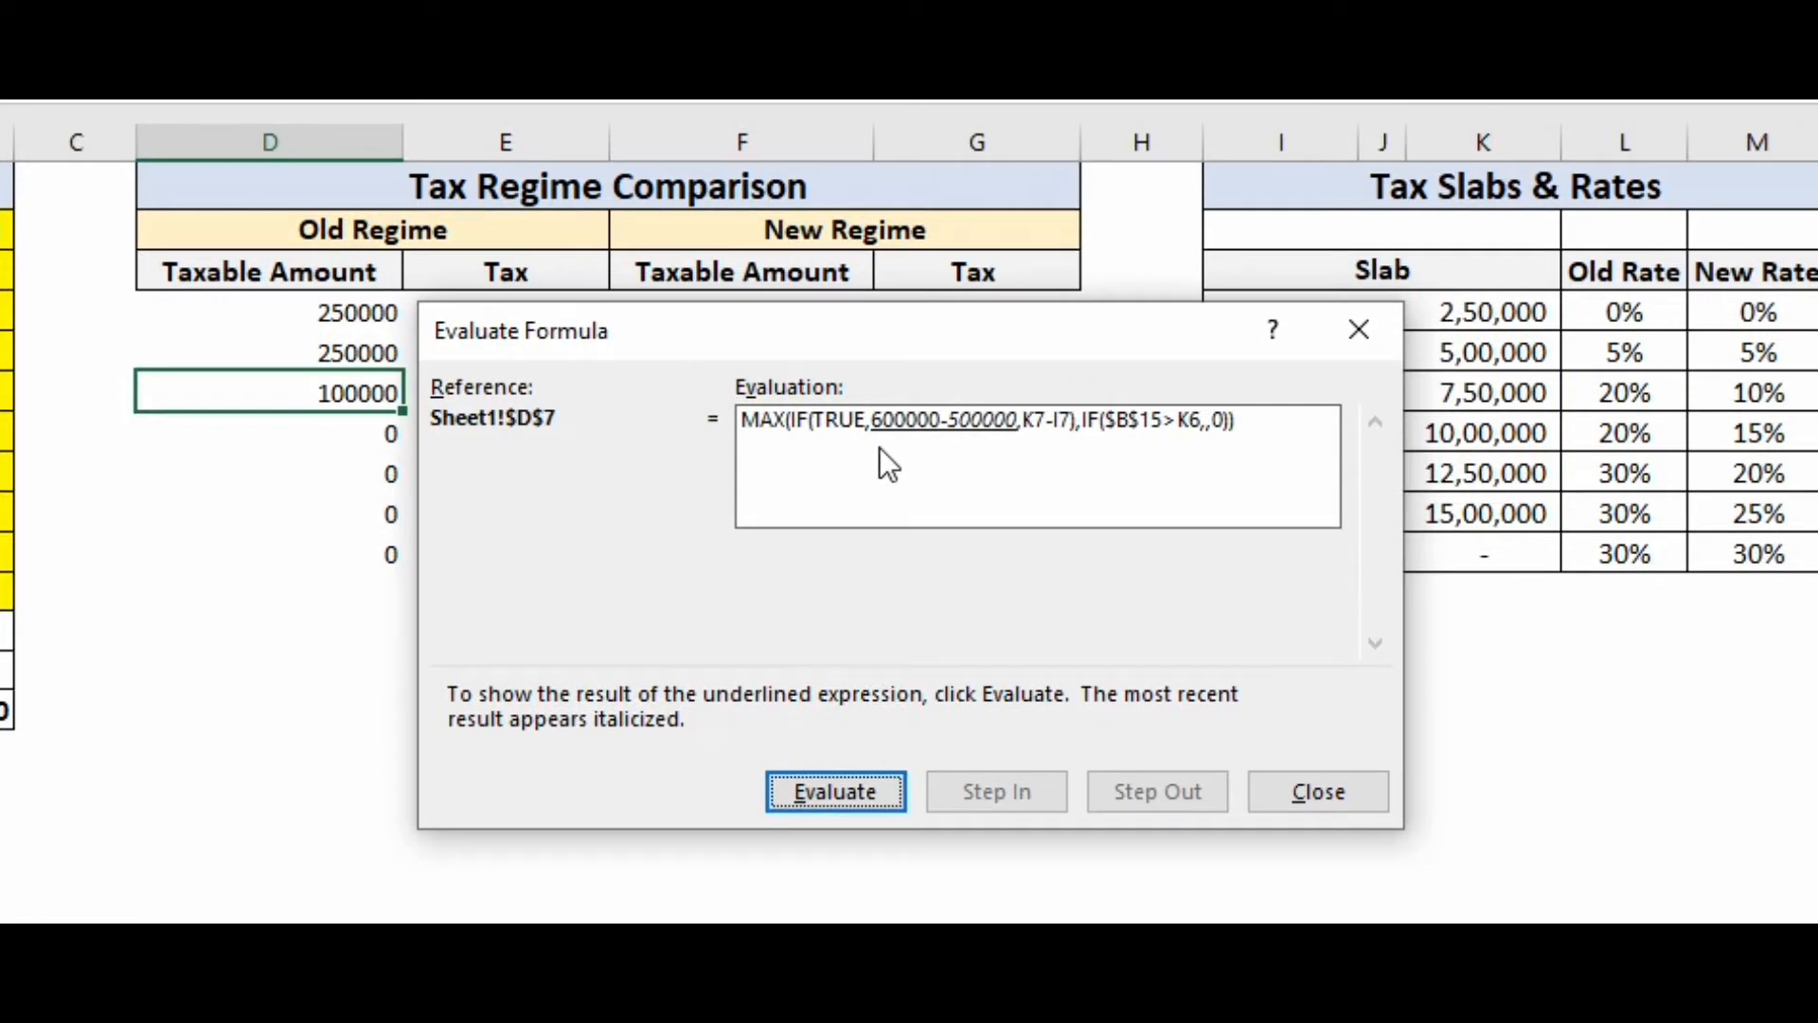
pyautogui.press('Return')
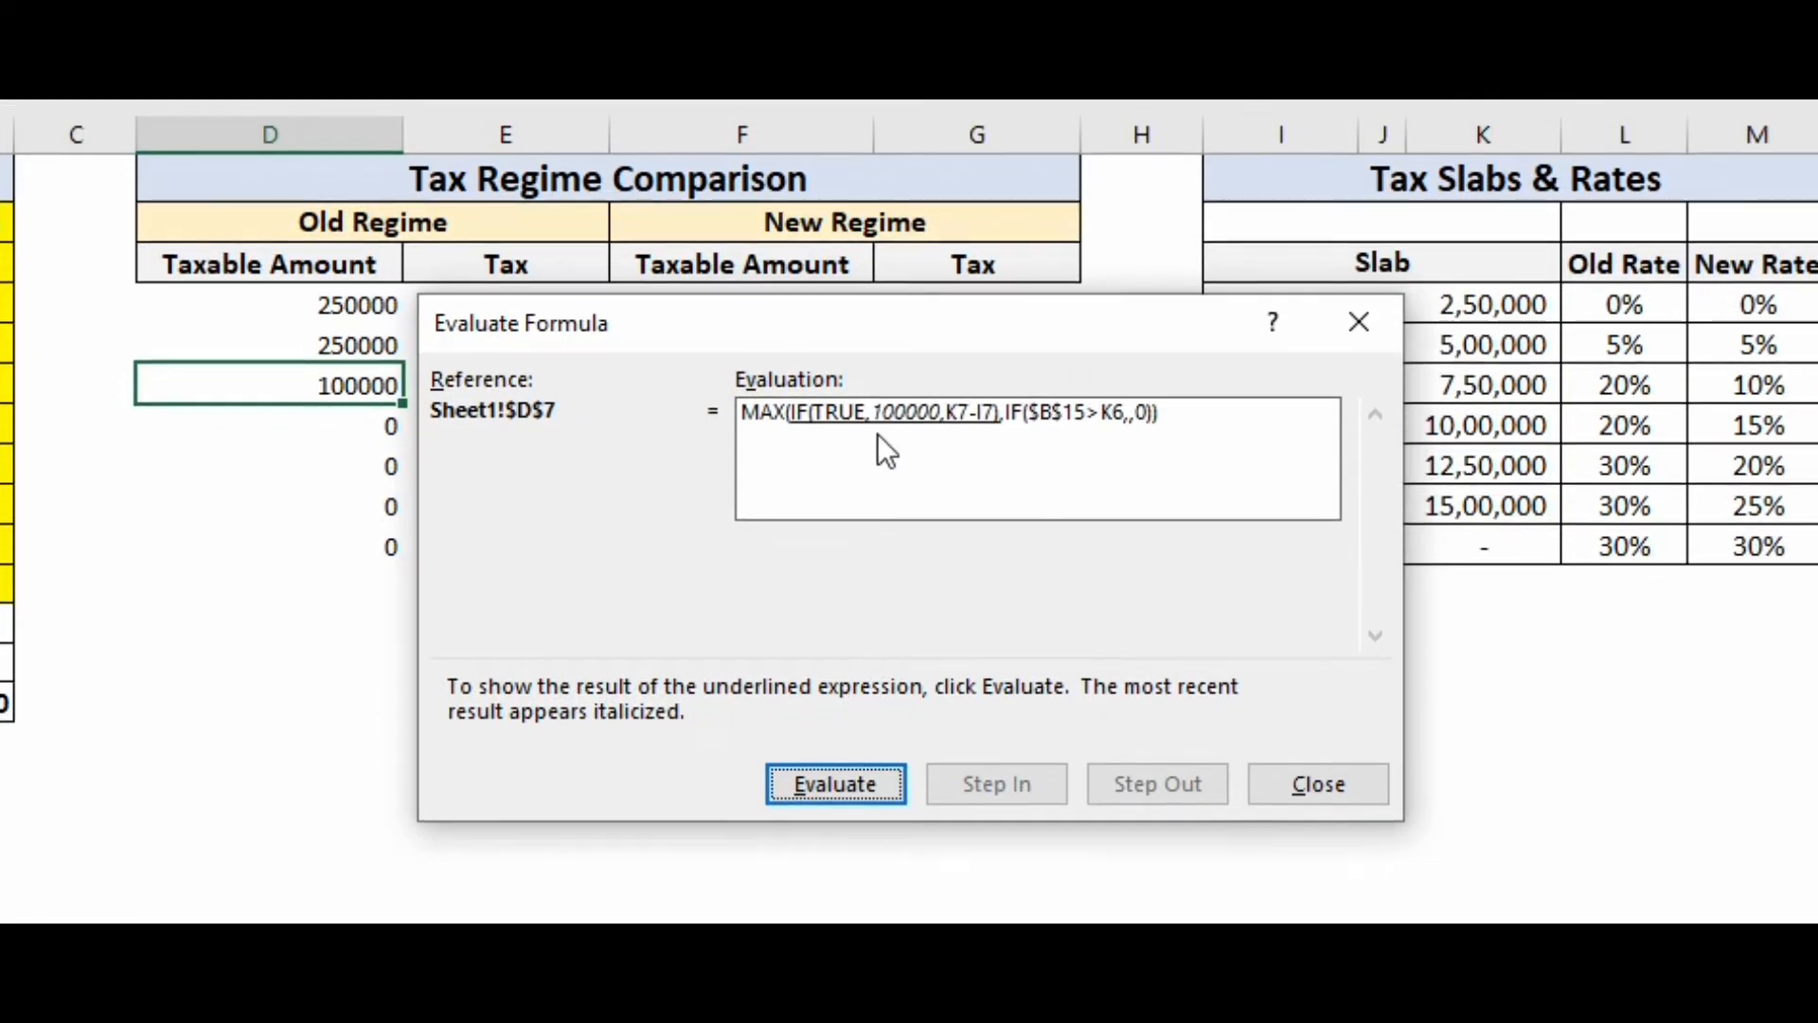
pyautogui.click(824, 774)
pyautogui.click(820, 771)
pyautogui.click(820, 771)
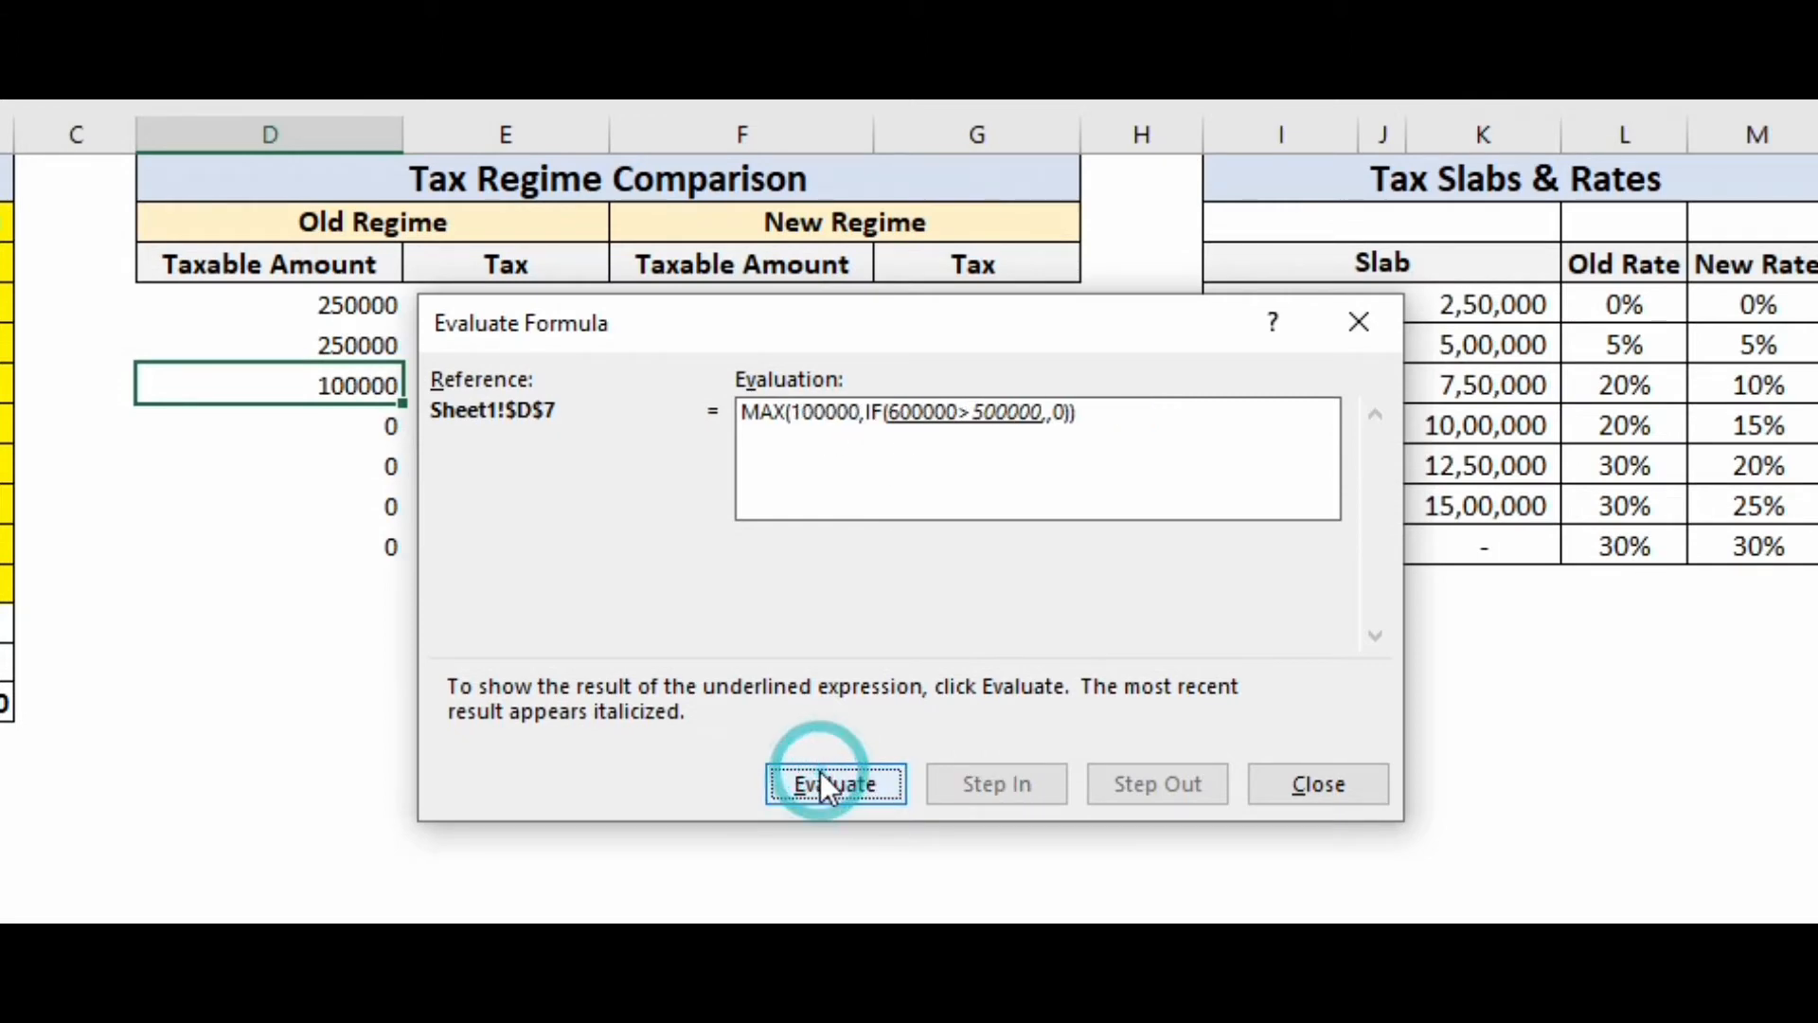
pyautogui.click(820, 770)
pyautogui.click(1321, 786)
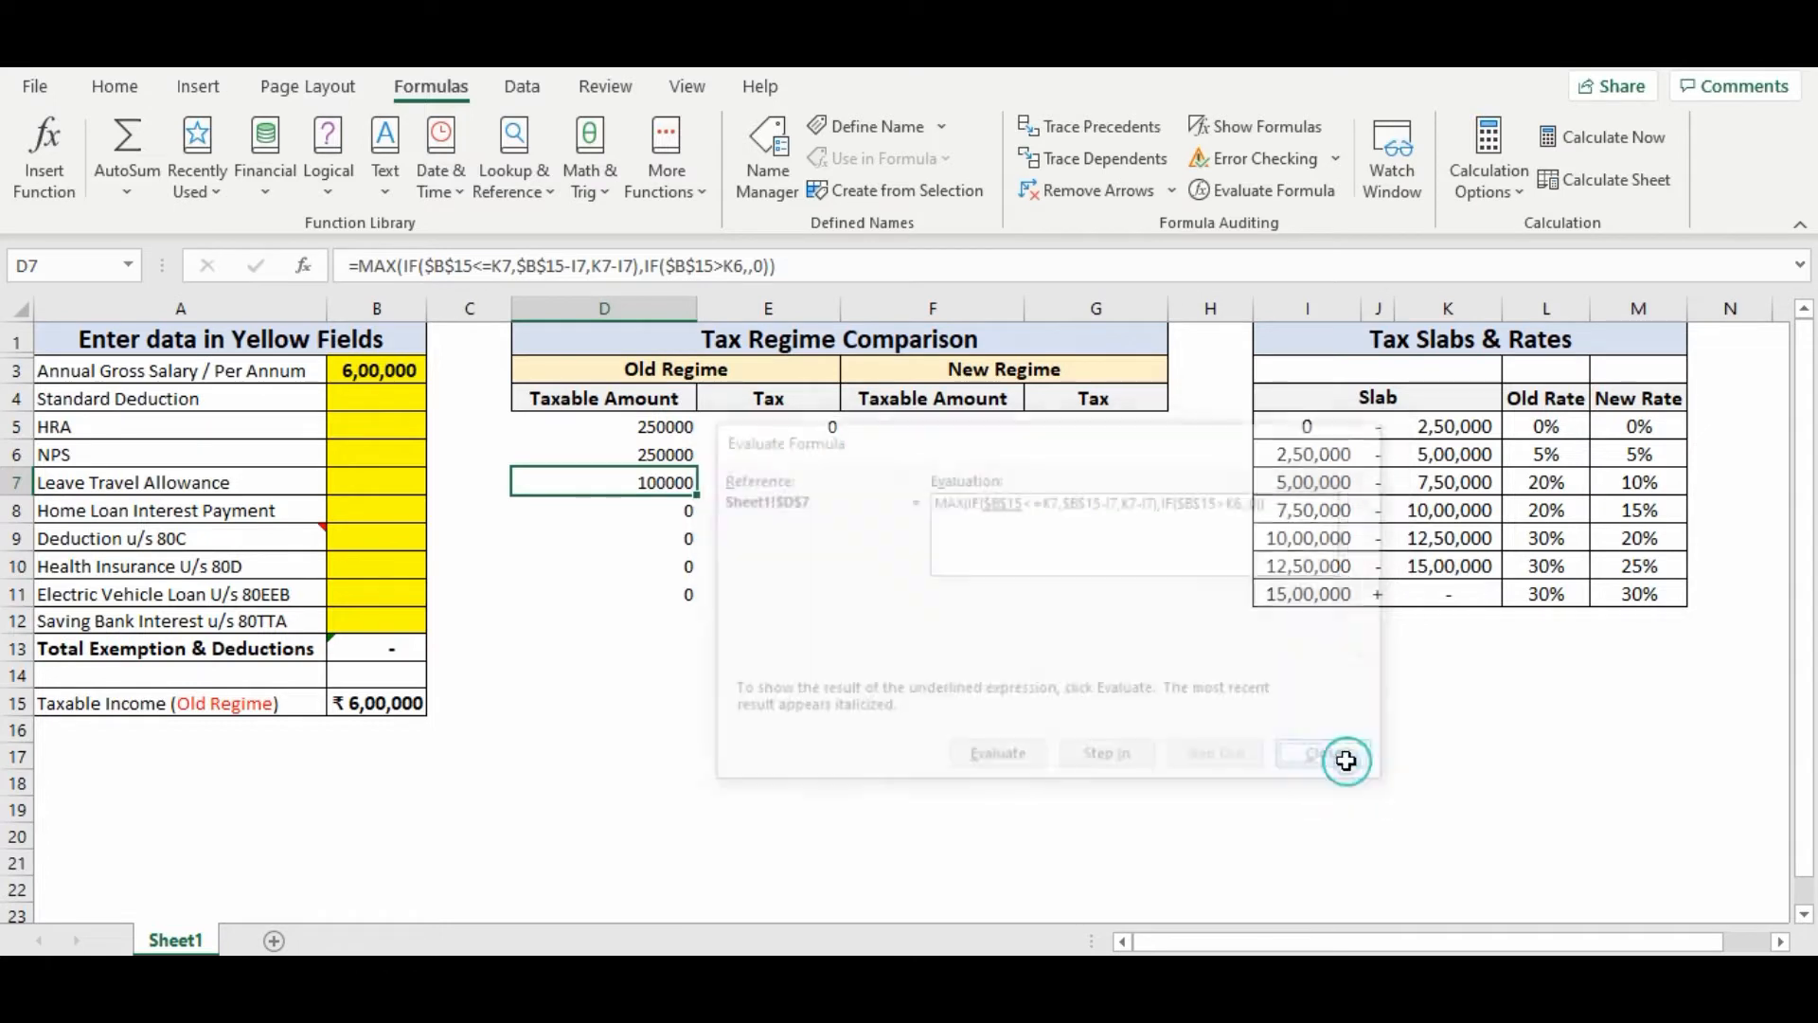
# - Compare the sum of taxable amounts in D5:D7 with the old regime taxable income in B15, and check the amounts in D8:D11
pyautogui.moveTo(653, 426); pyautogui.dragTo(653, 482)
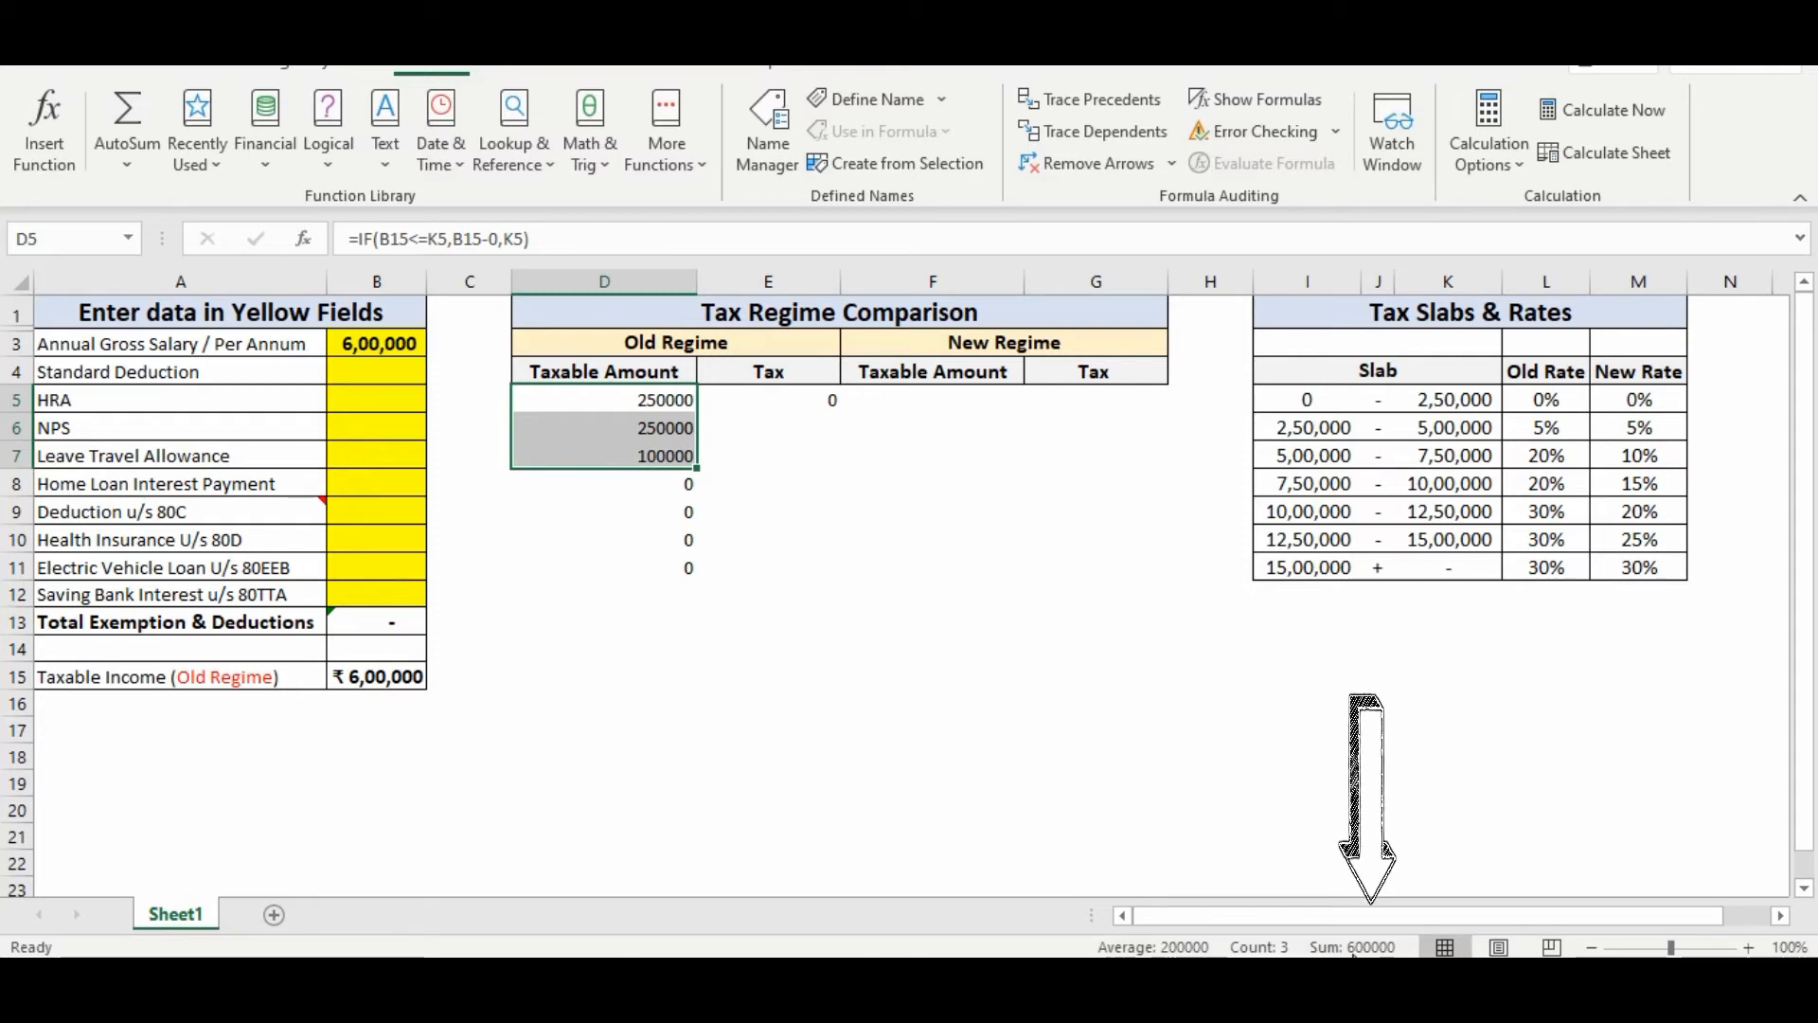
pyautogui.moveTo(614, 399); pyautogui.dragTo(626, 462)
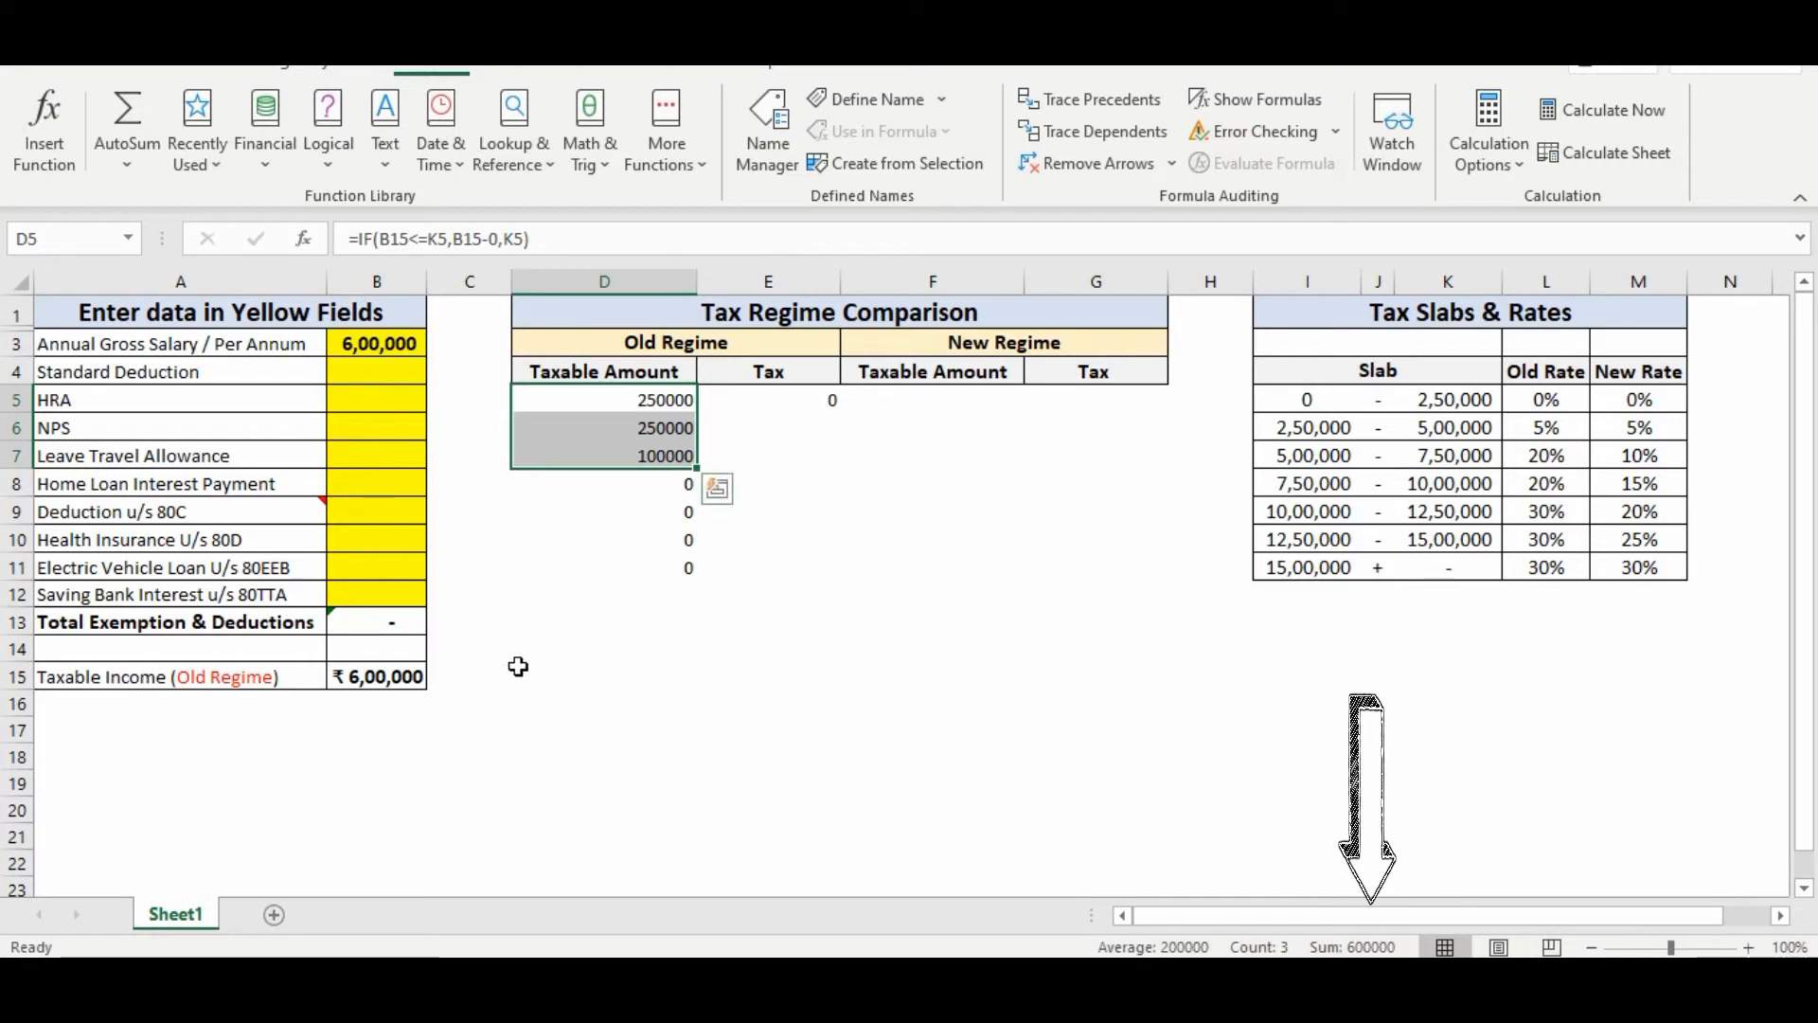
pyautogui.click(377, 684)
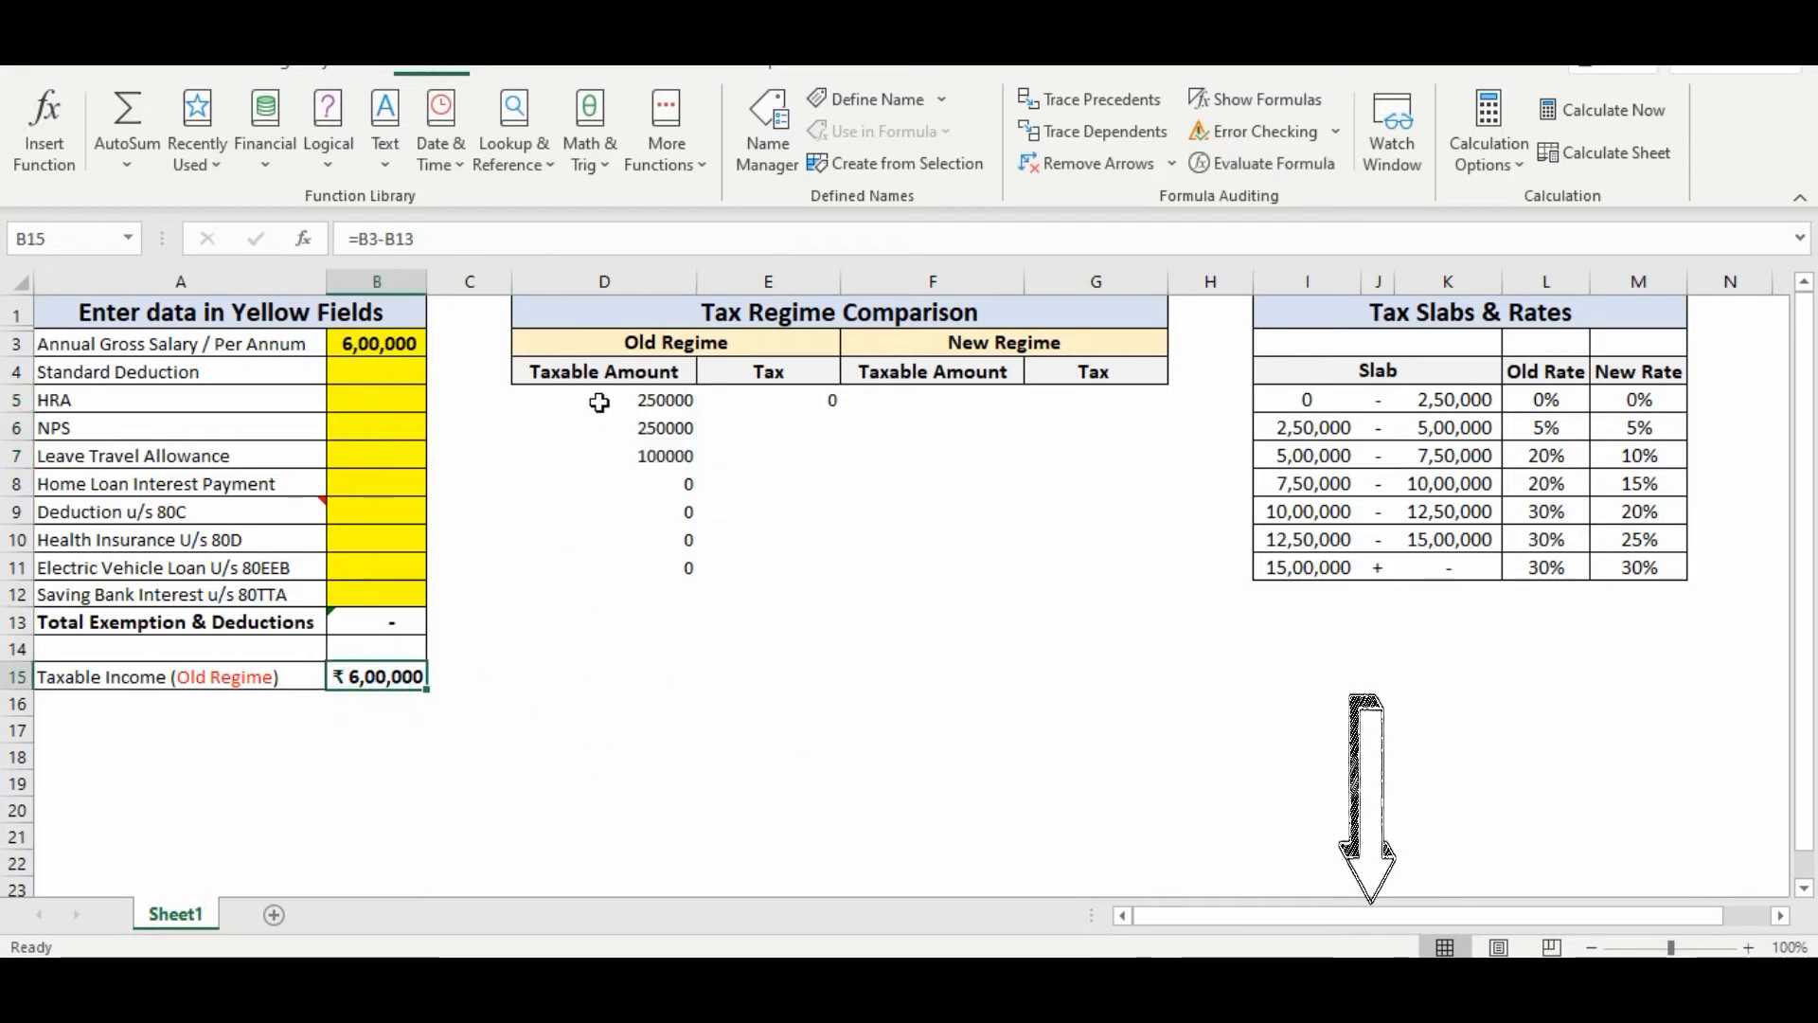
pyautogui.moveTo(600, 400); pyautogui.dragTo(614, 563)
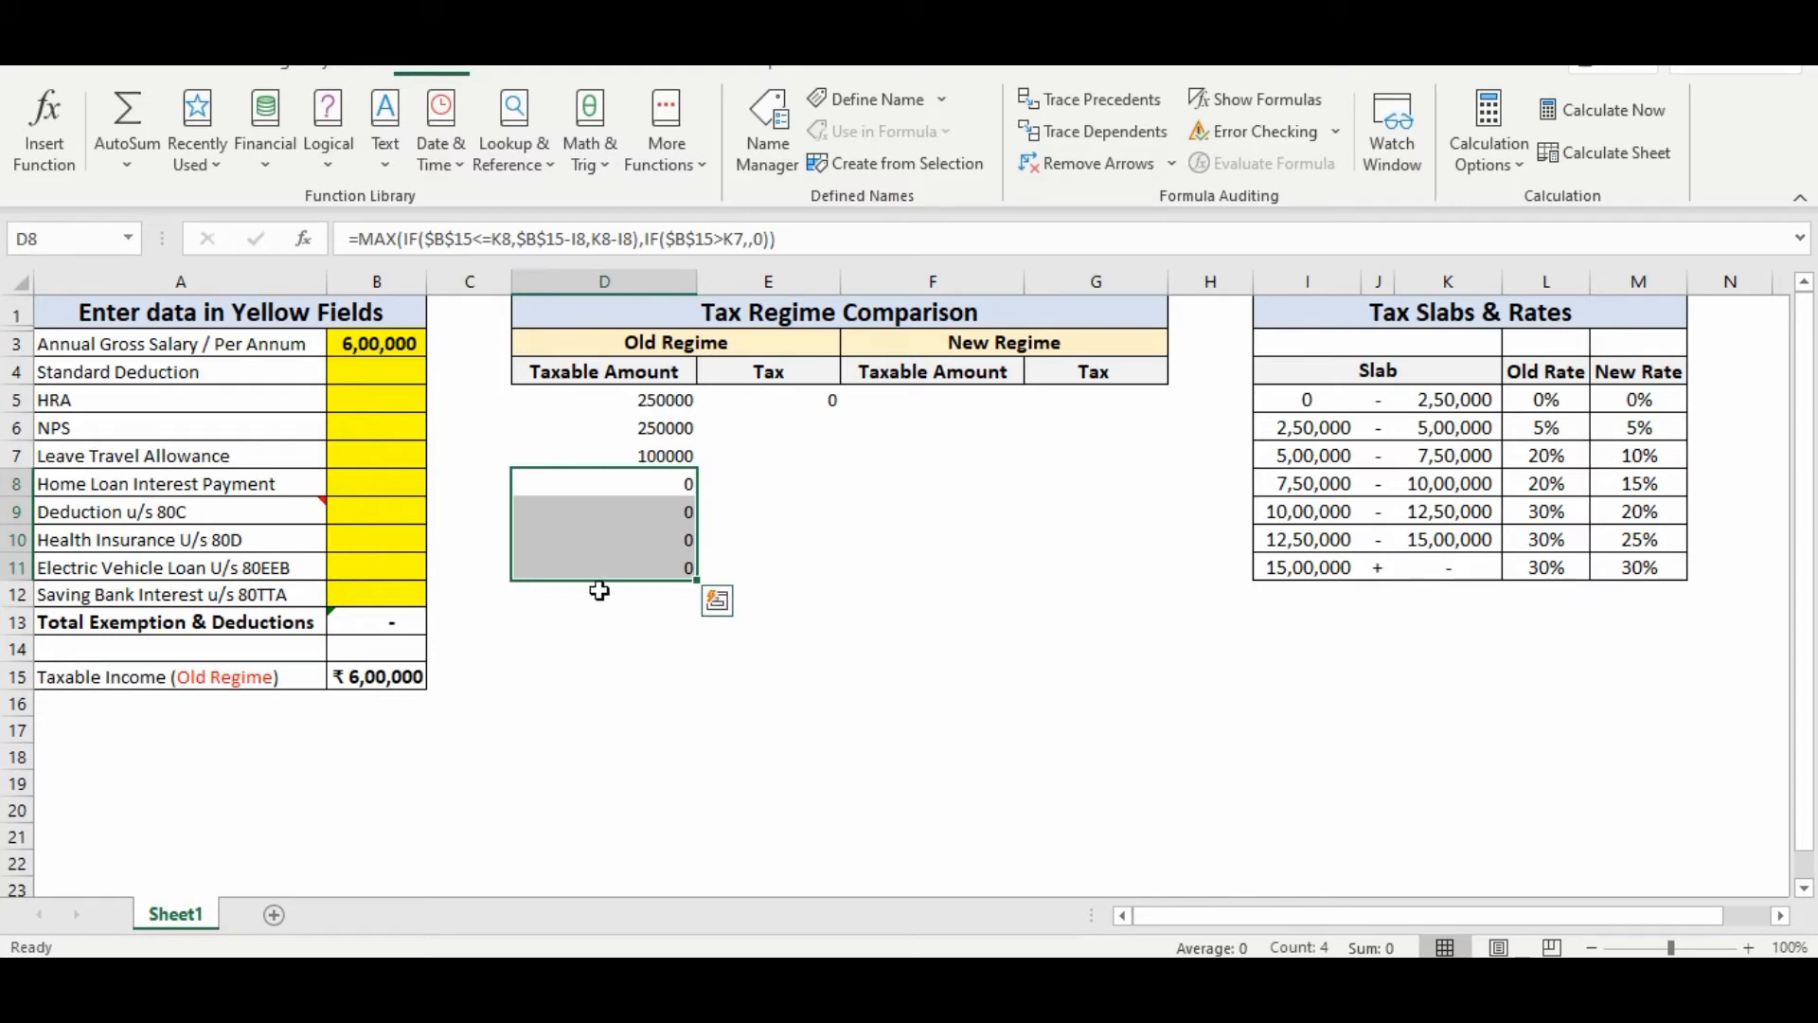
pyautogui.click(599, 591)
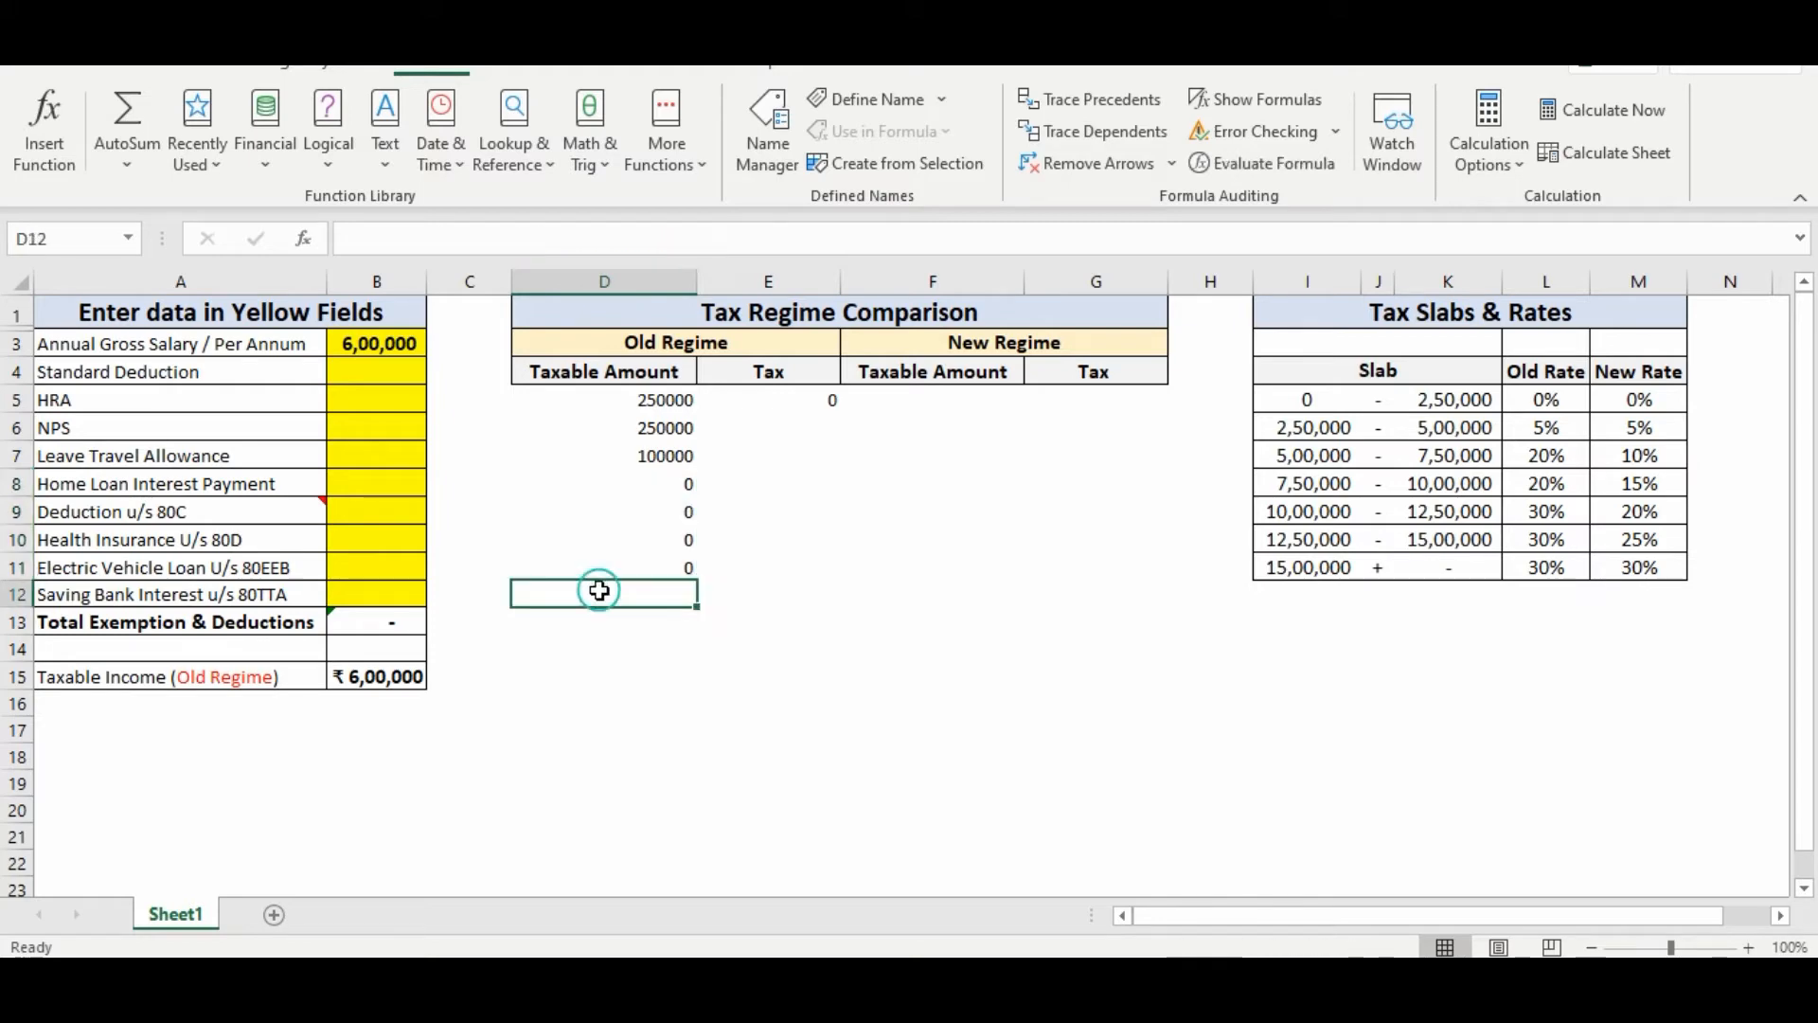
# - Evaluate the first IF of the D8 taxable amount formula stage by stage, keeping the slab table in view
pyautogui.click(629, 482)
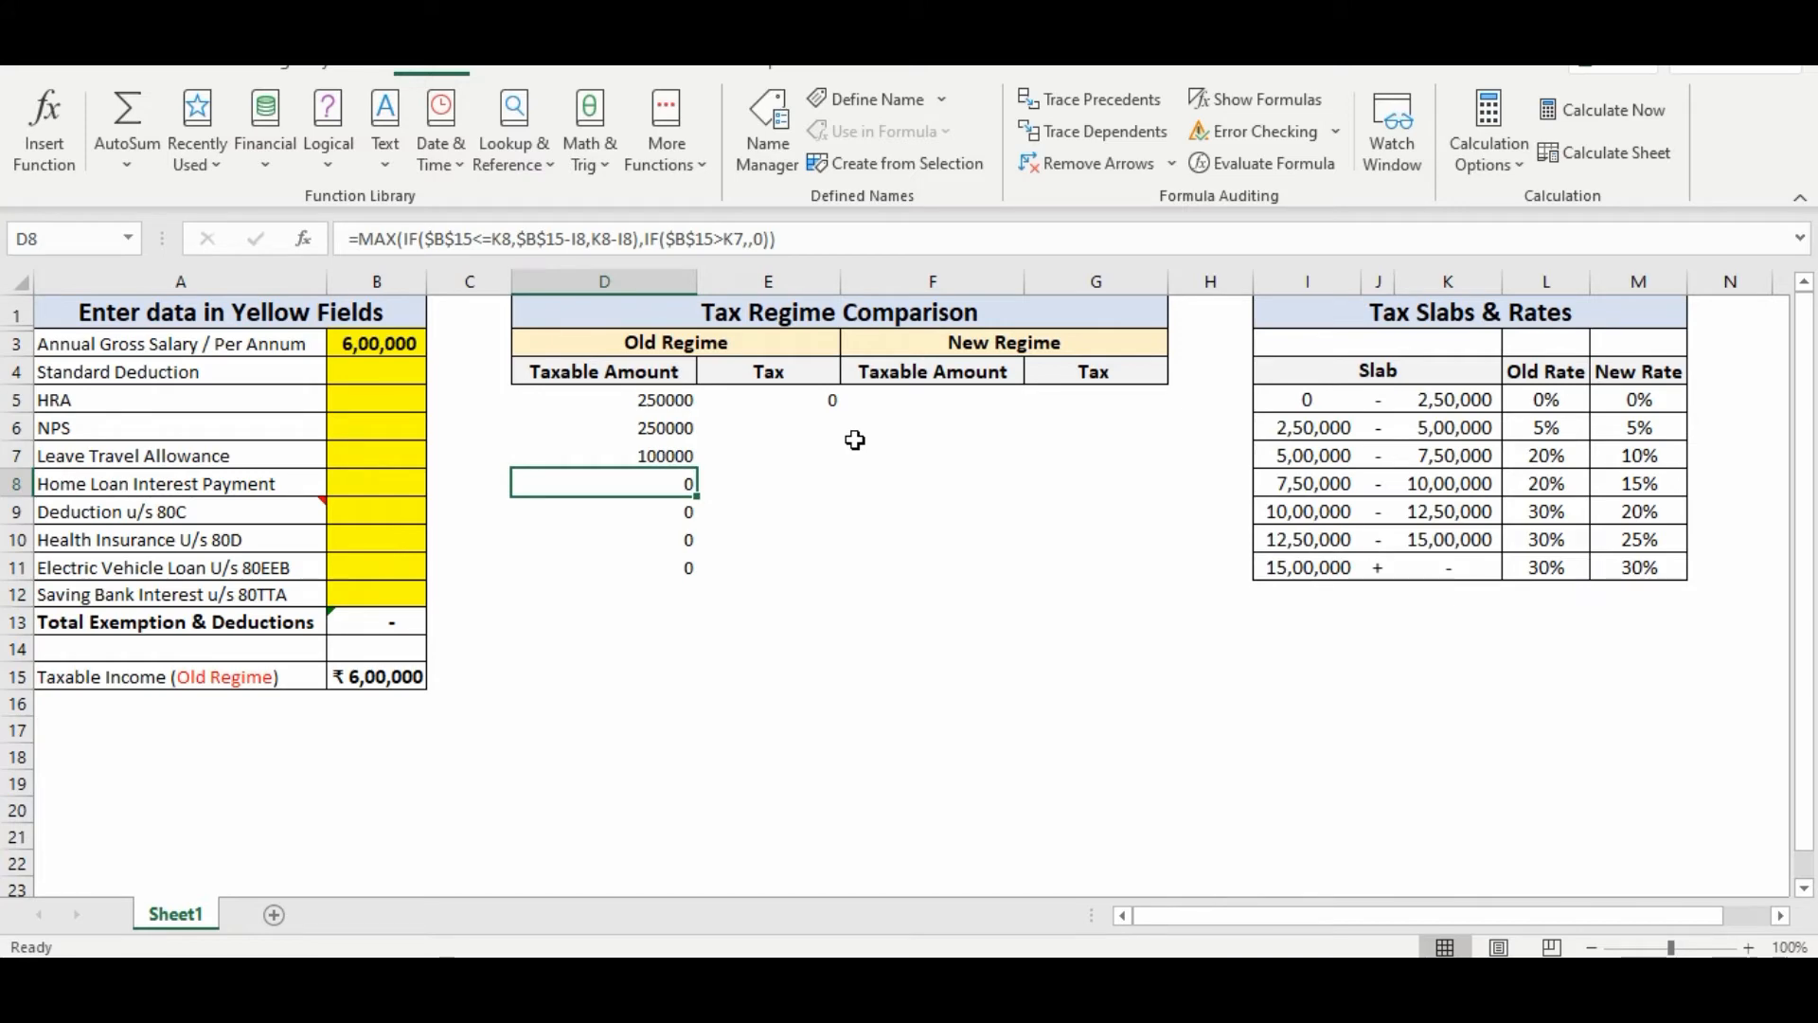
pyautogui.click(1266, 159)
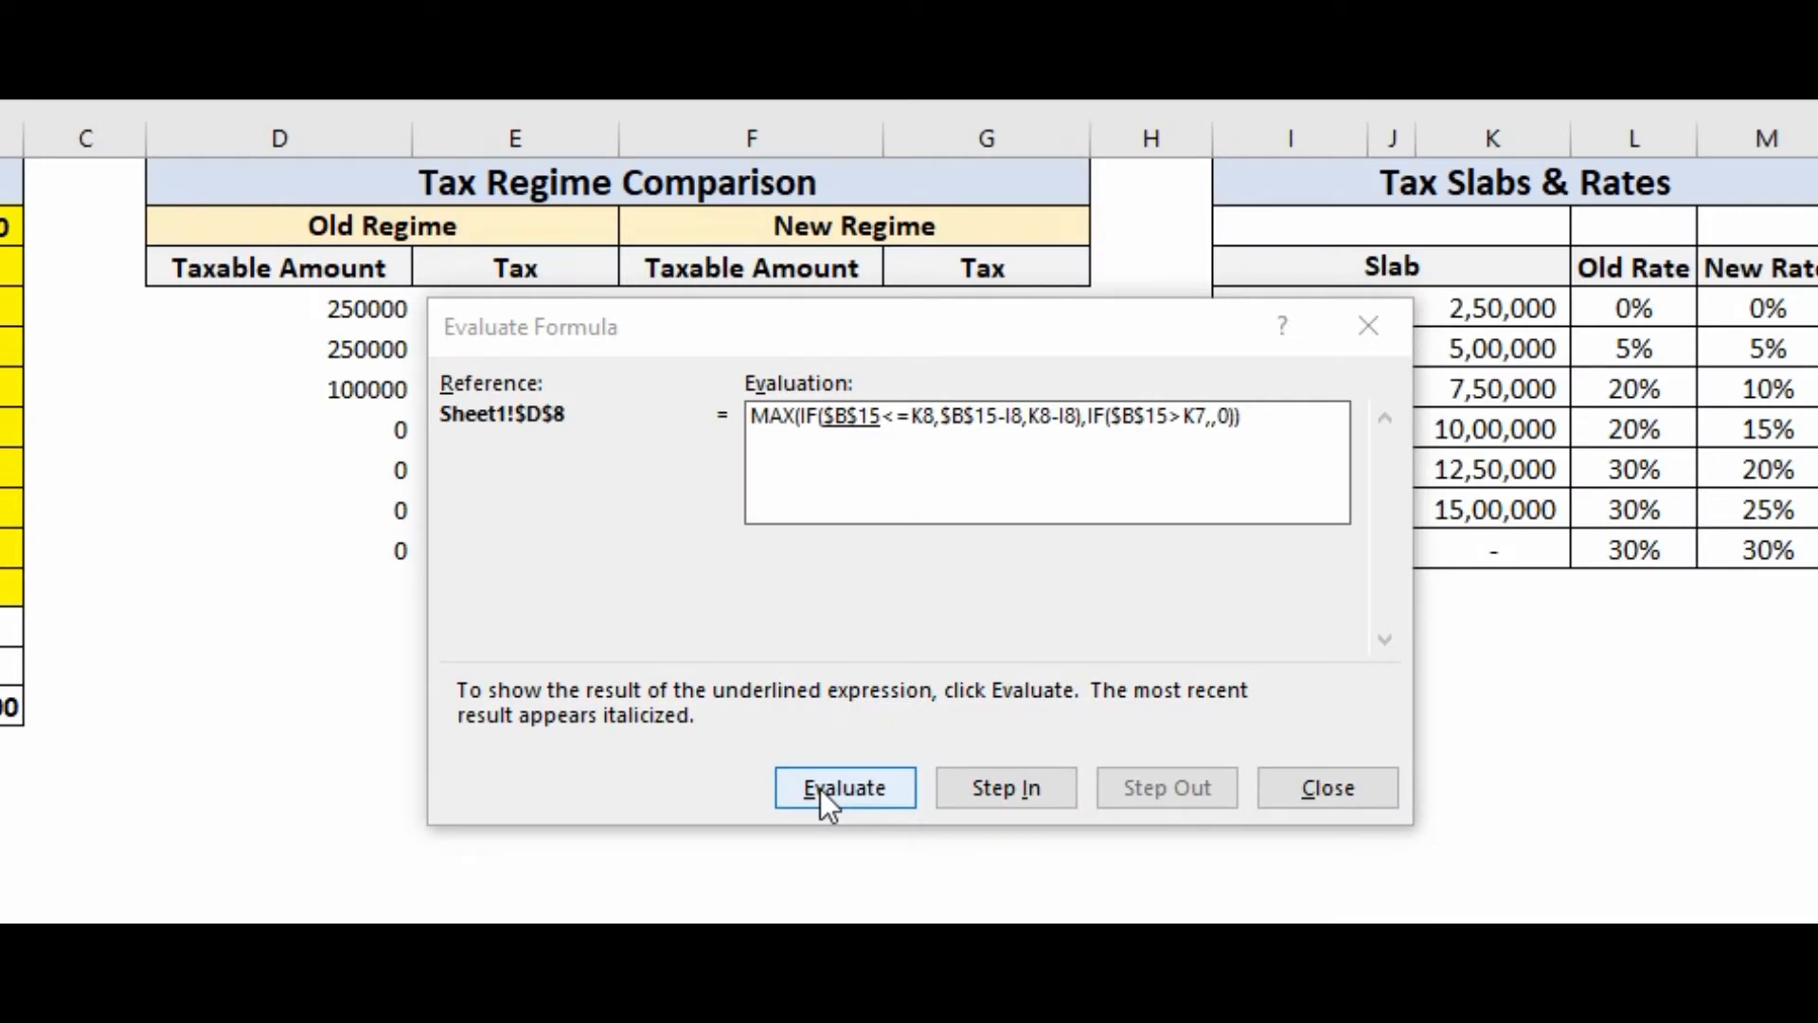
pyautogui.click(820, 788)
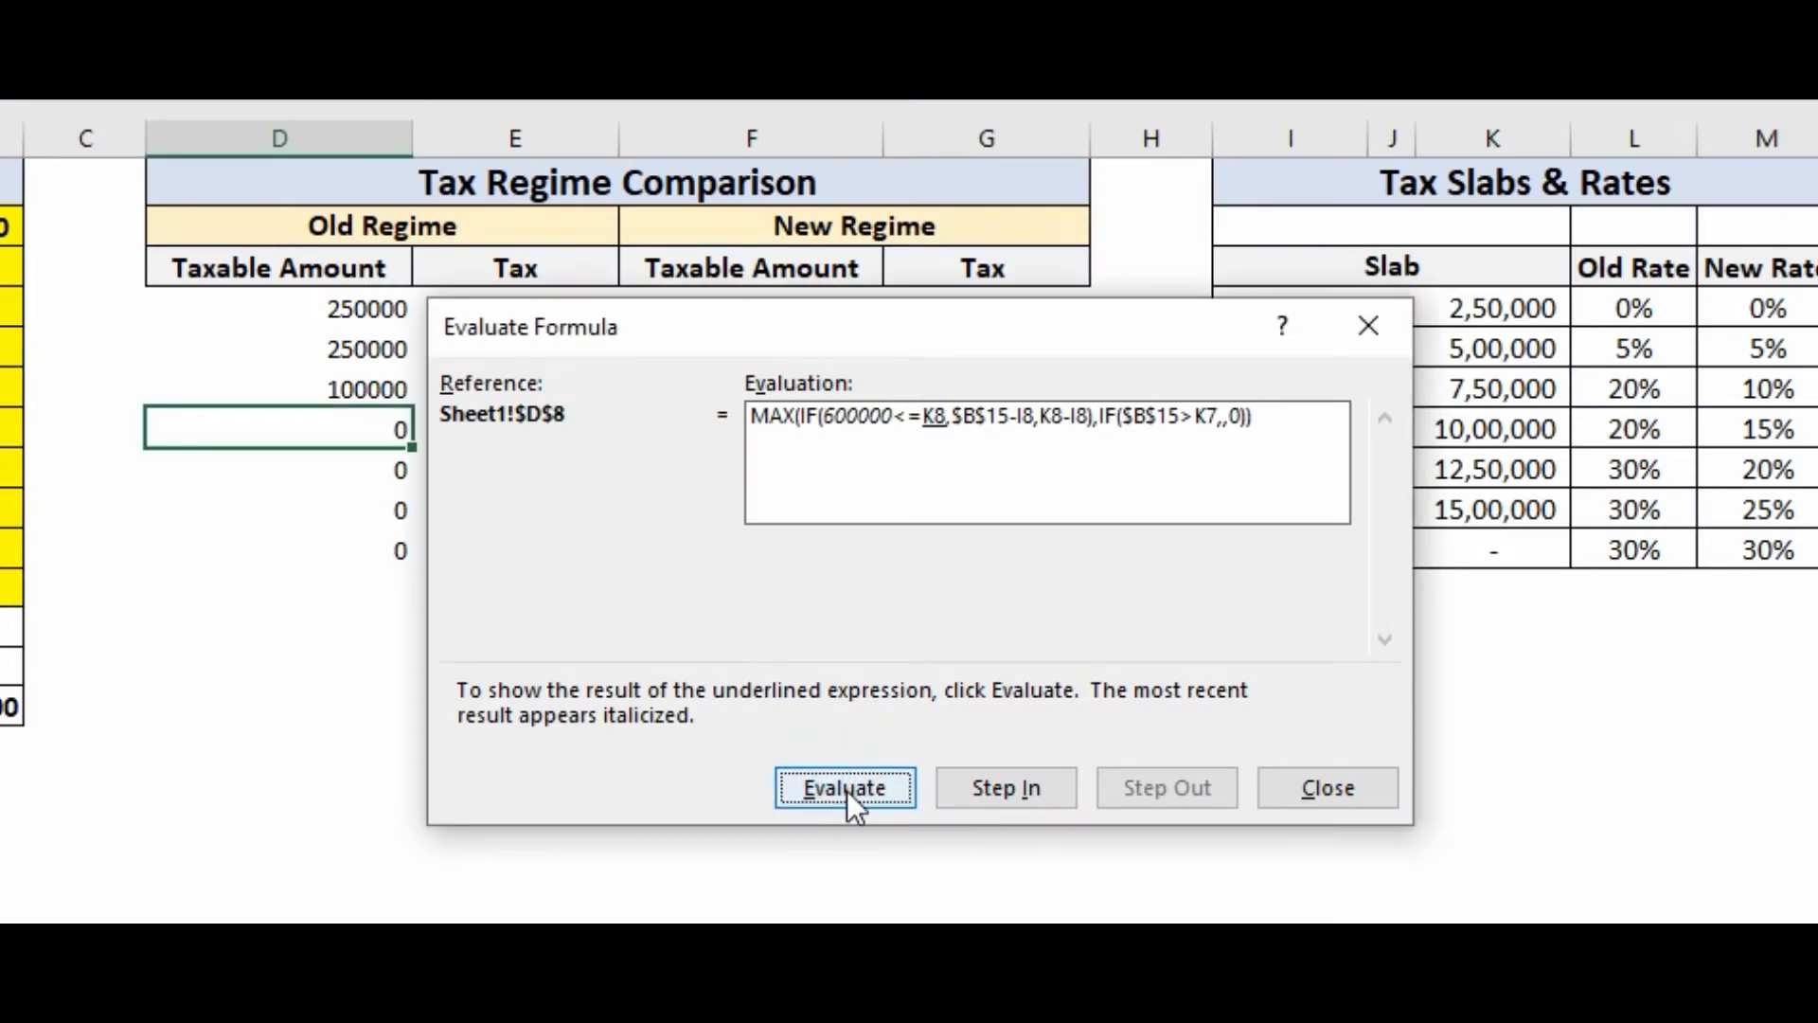
pyautogui.click(846, 790)
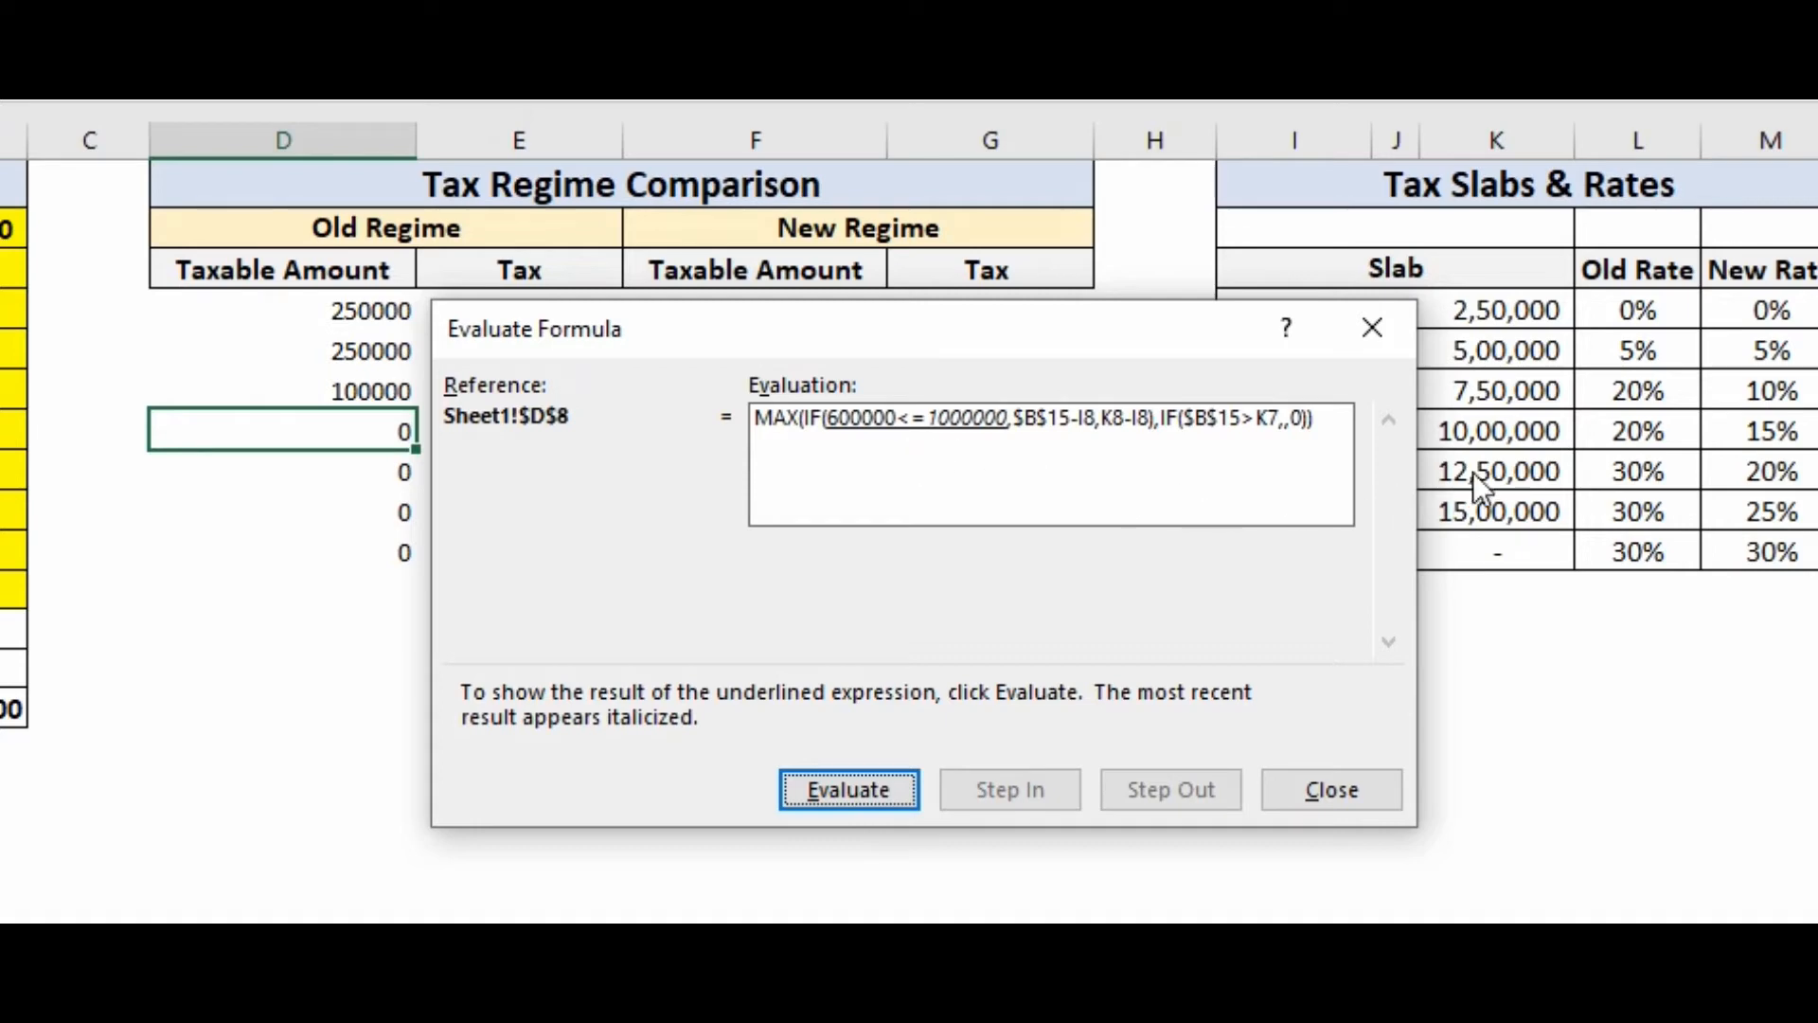
pyautogui.click(840, 782)
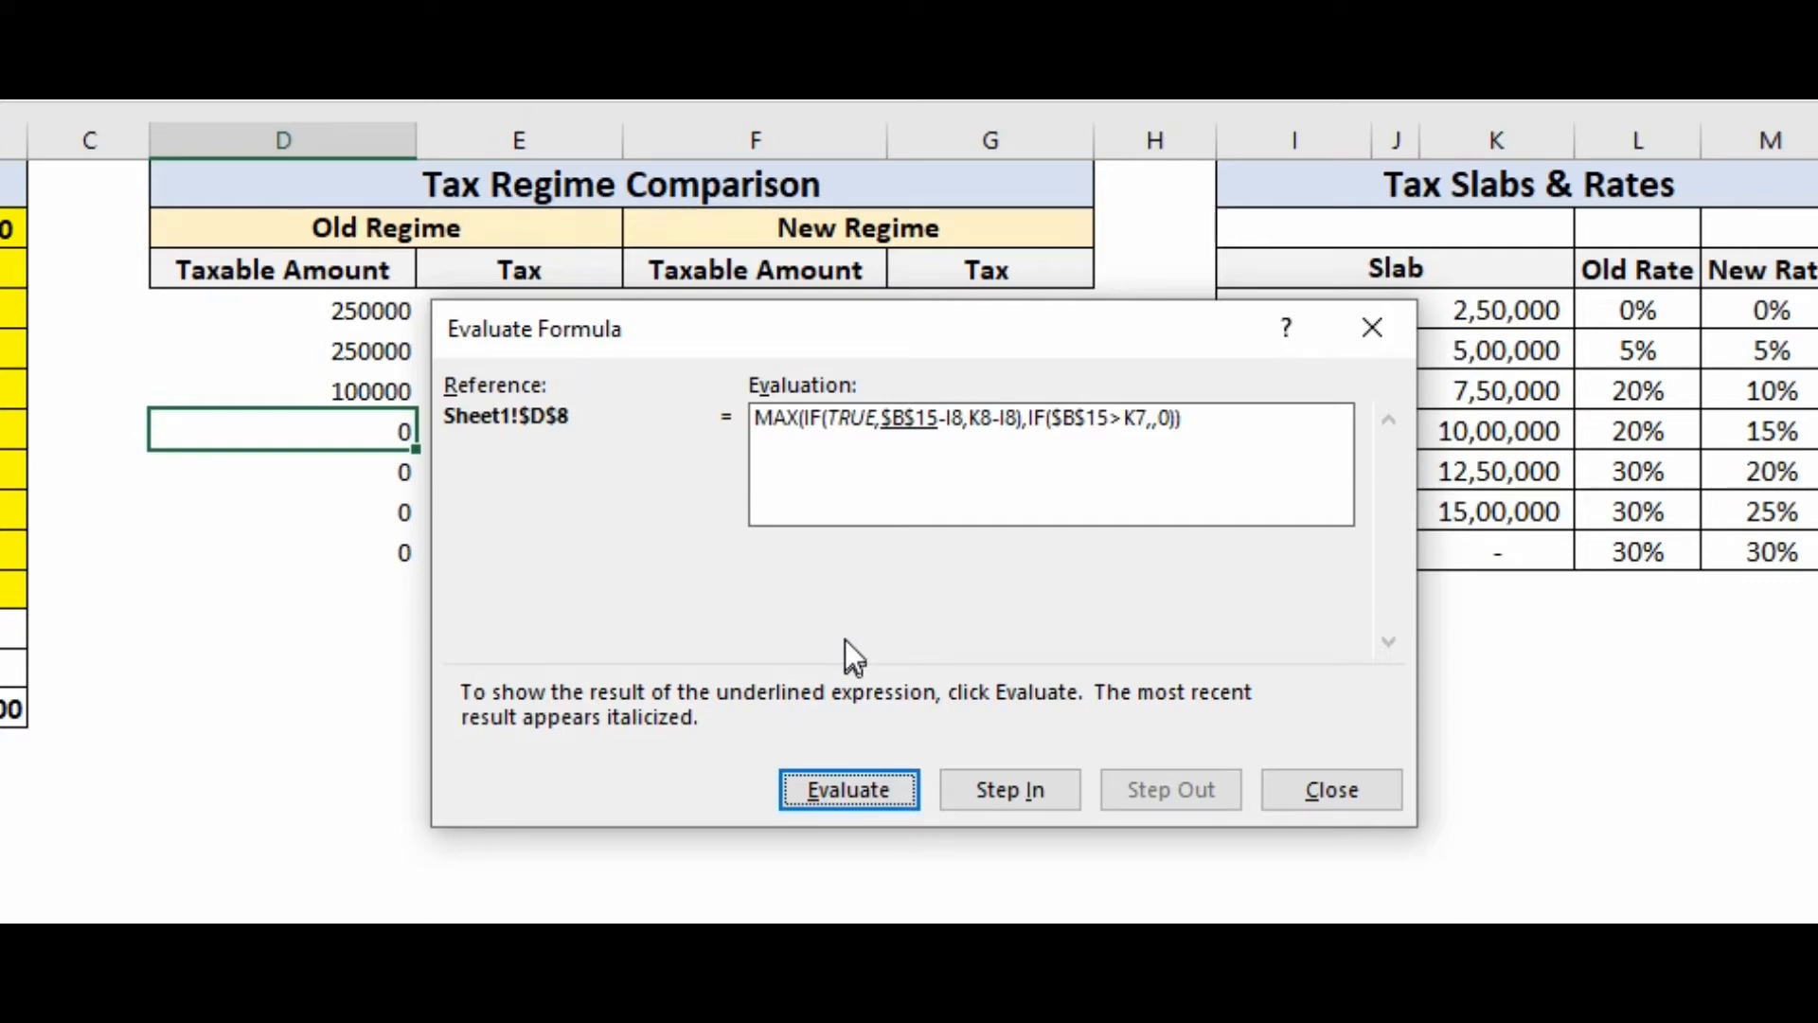
pyautogui.click(829, 792)
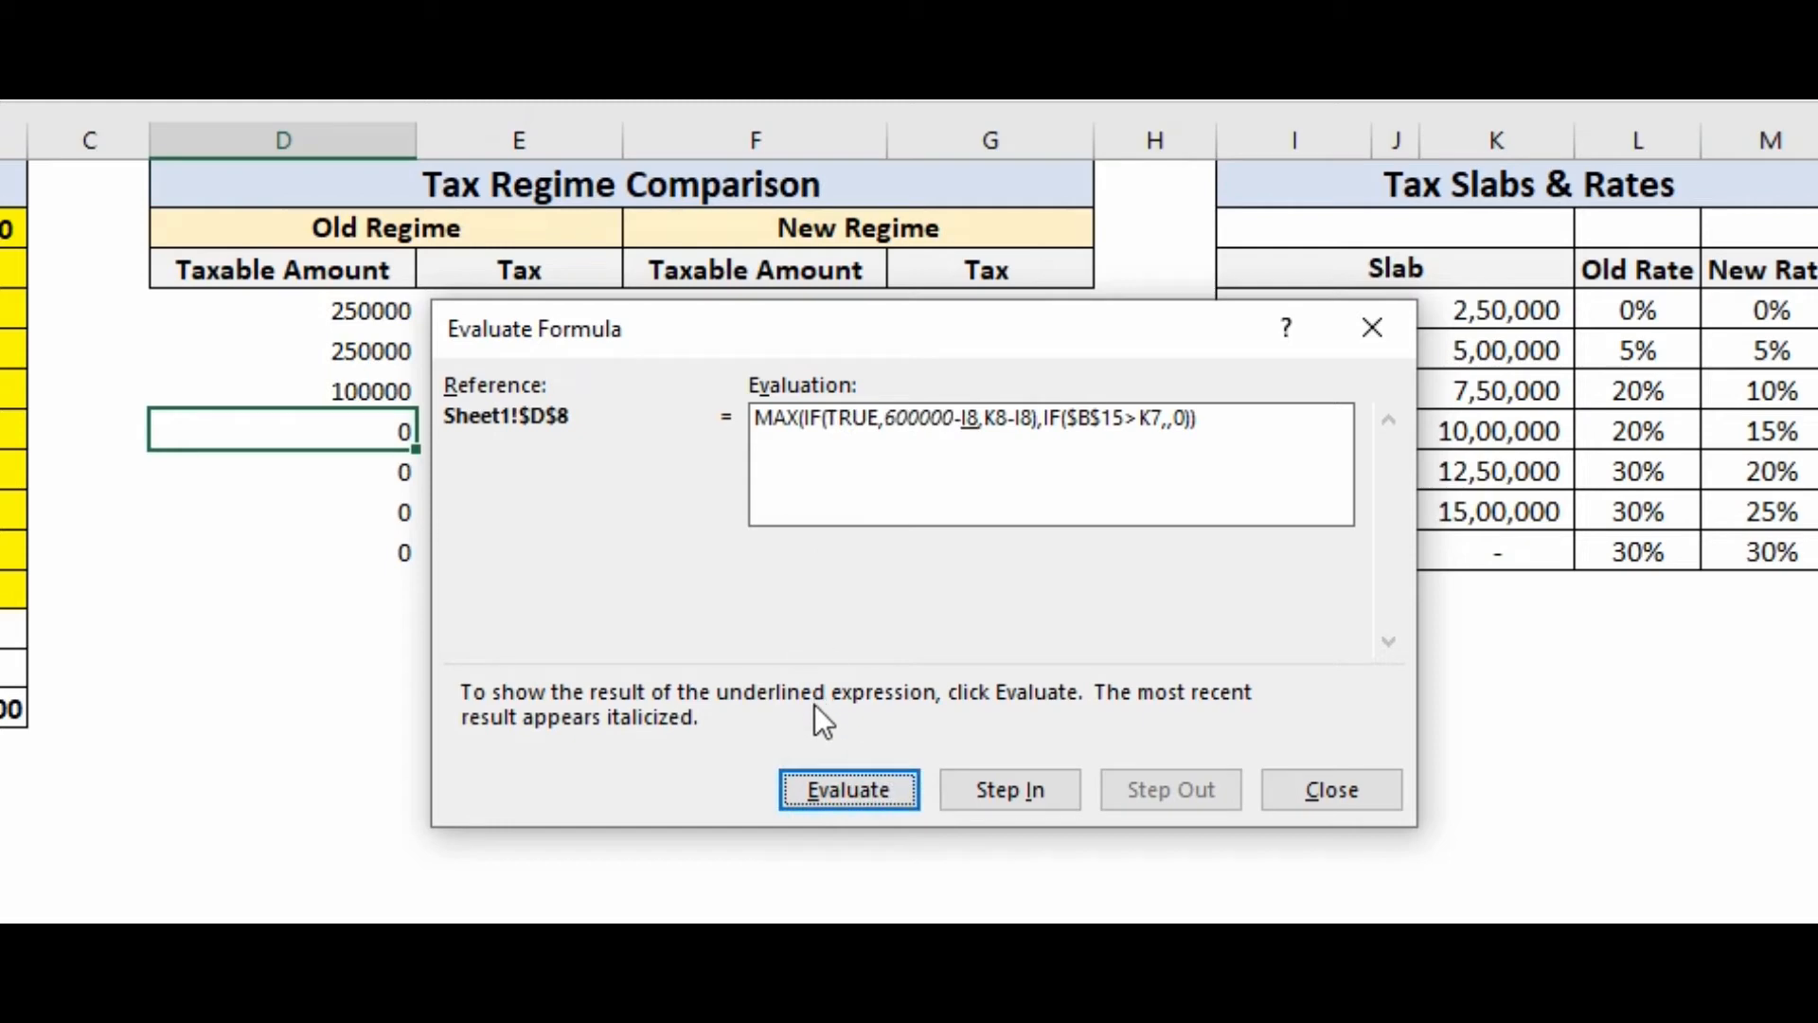
pyautogui.click(833, 791)
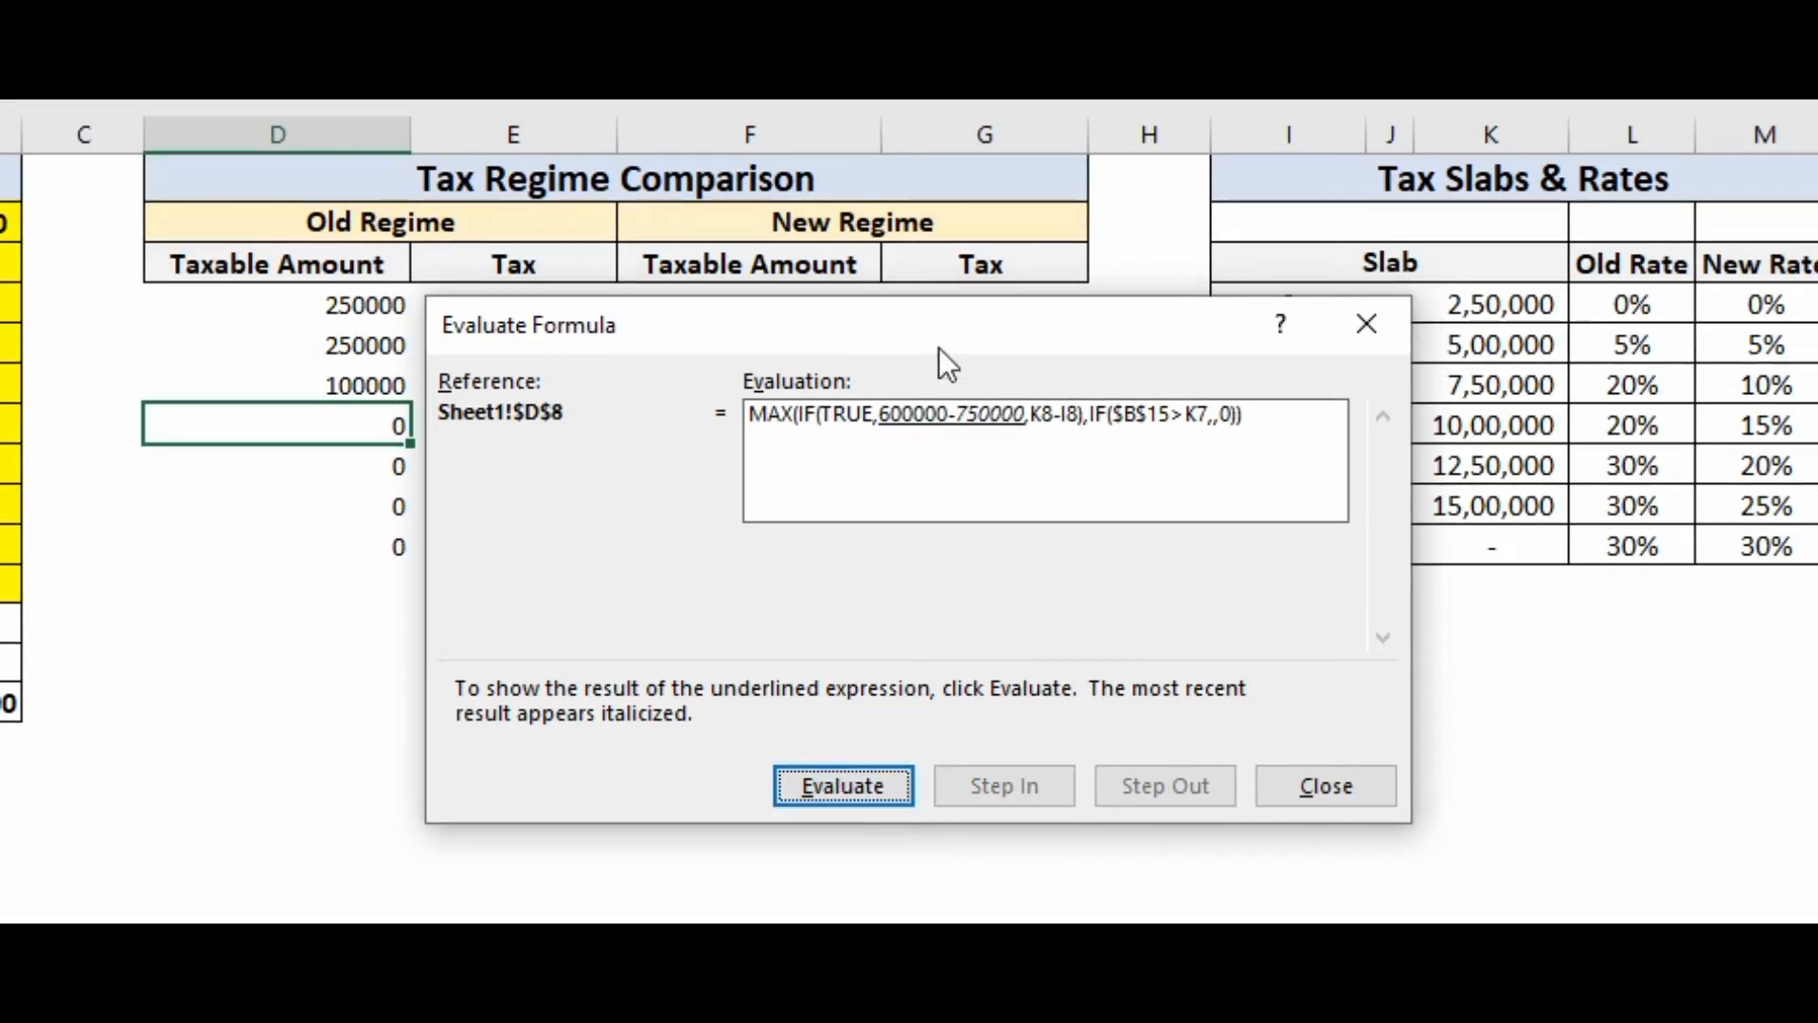
pyautogui.moveTo(962, 332); pyautogui.dragTo(730, 301)
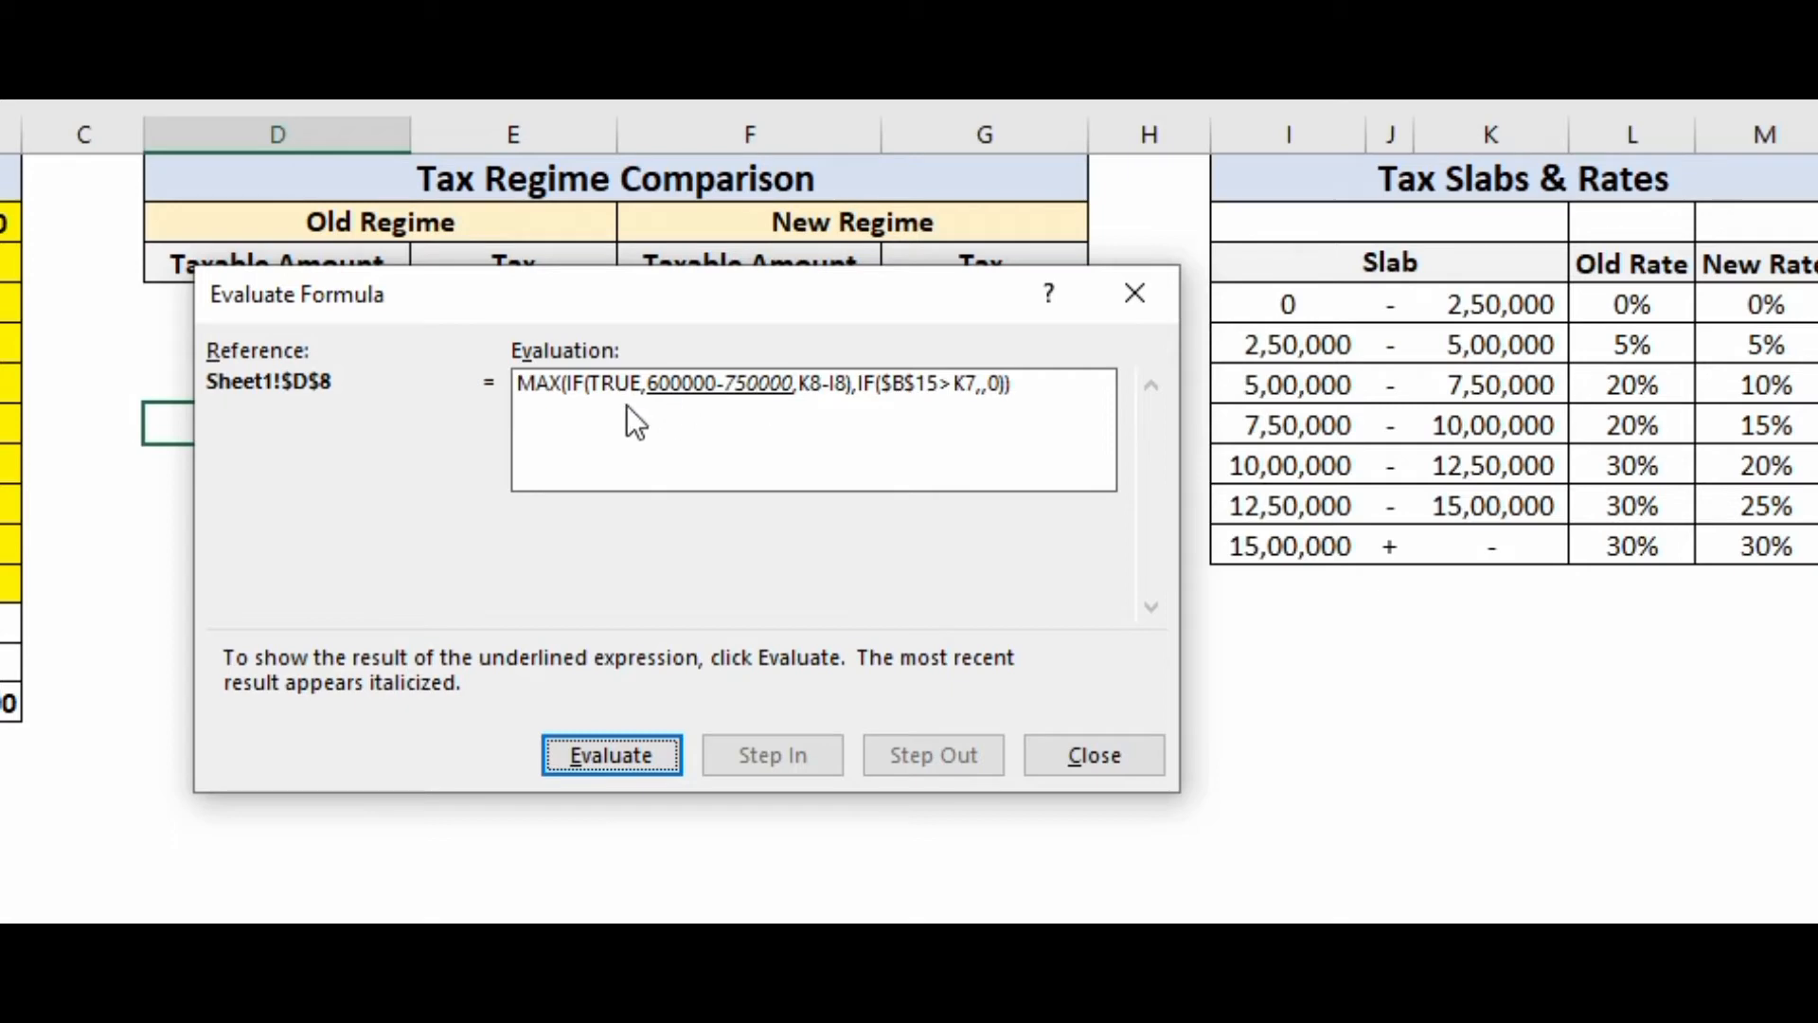
pyautogui.click(596, 757)
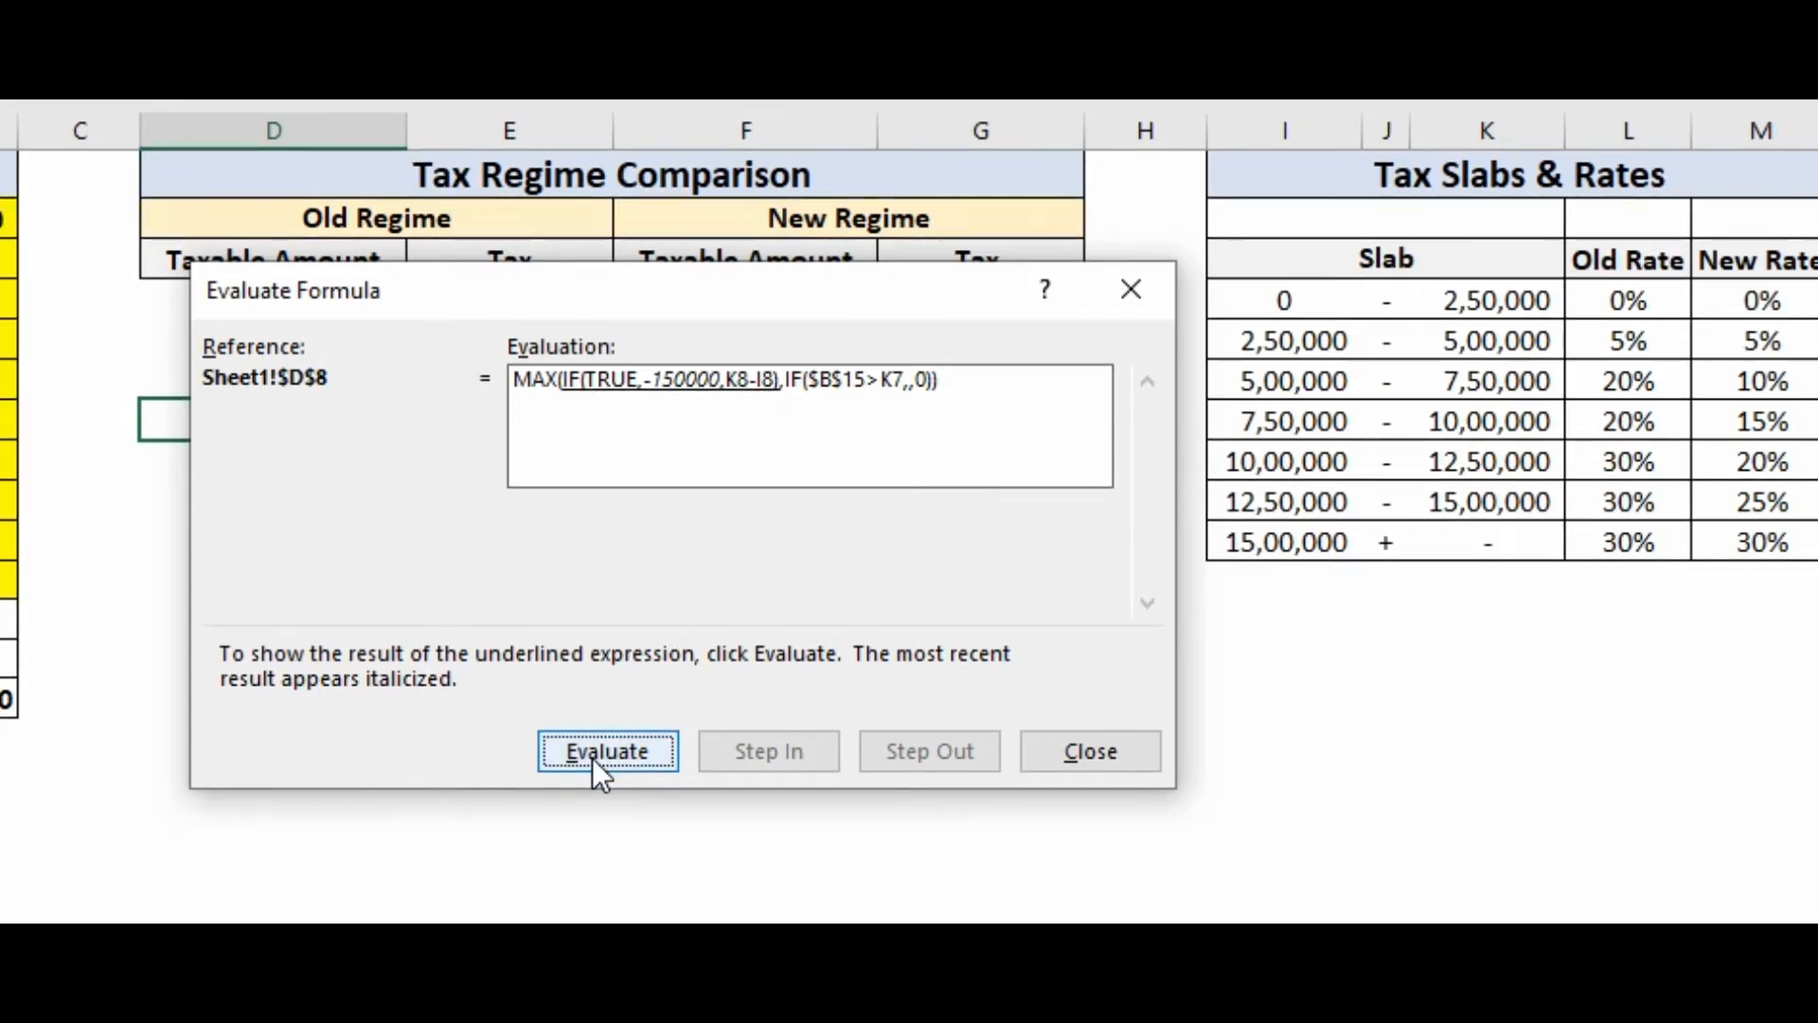
pyautogui.click(593, 757)
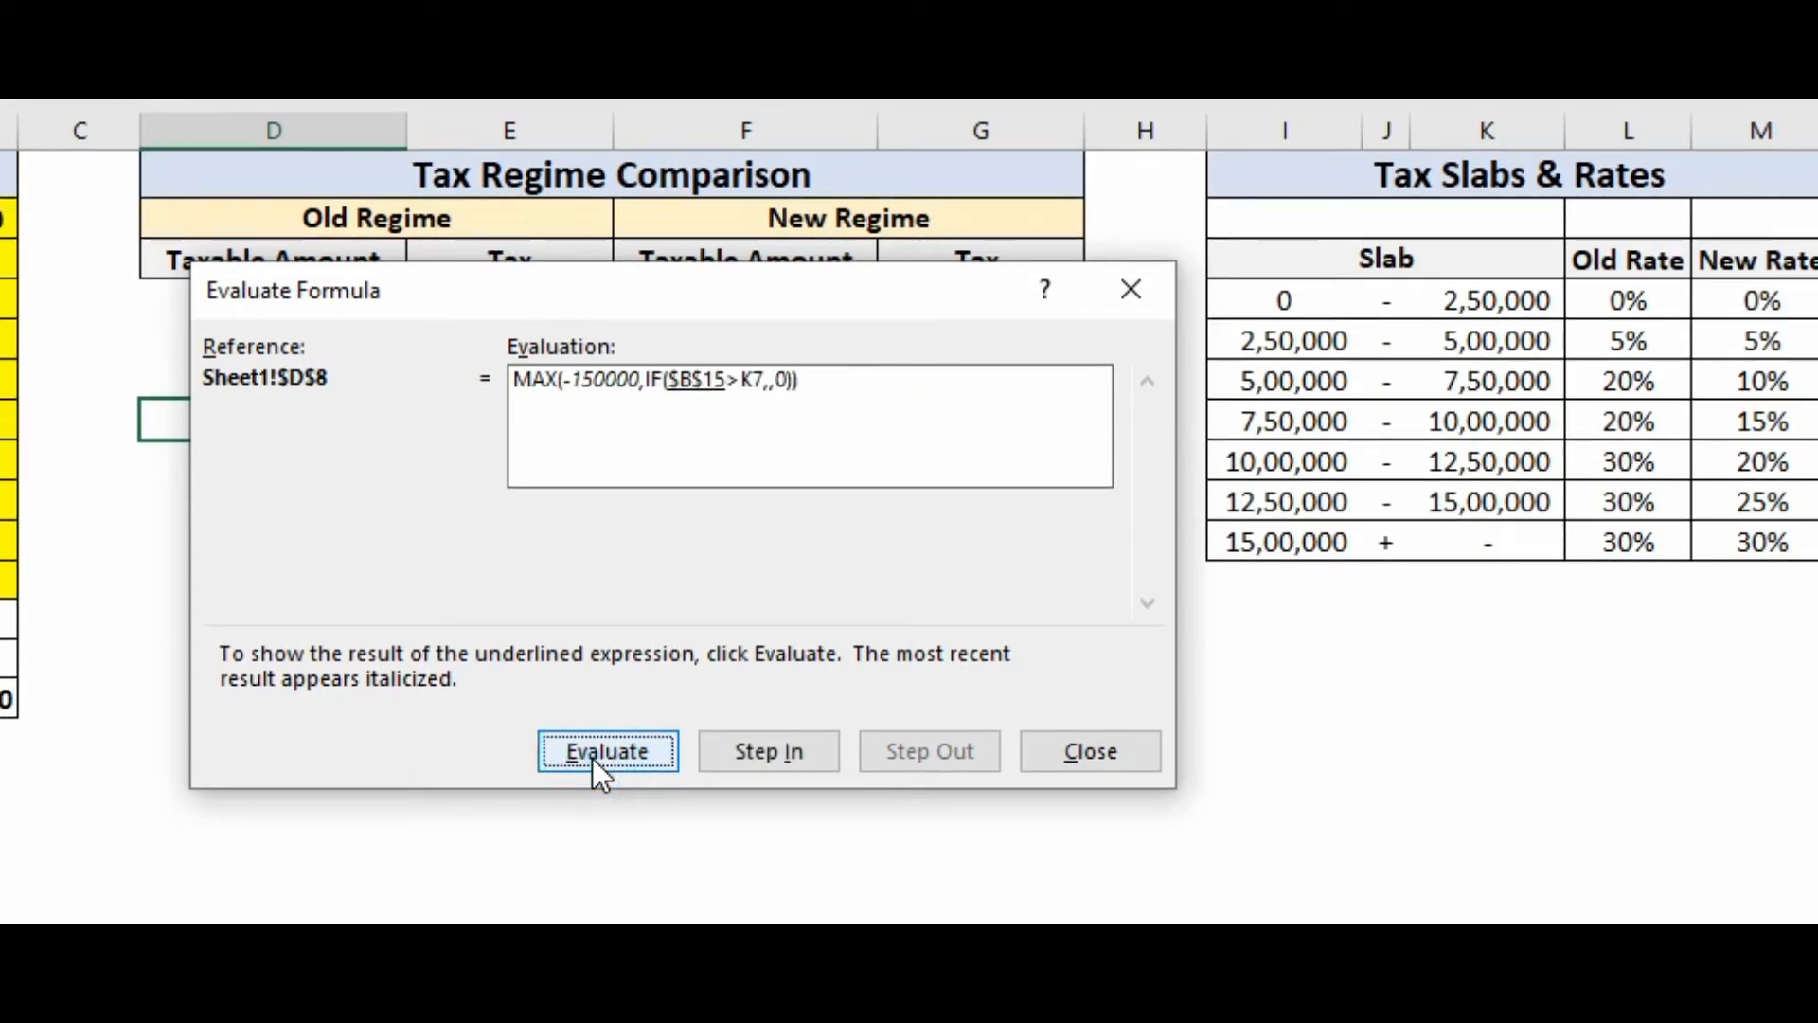
# - Evaluate the second IF and the final MAX of the D8 taxable amount formula stage by stage, and close the evaluation
pyautogui.click(593, 758)
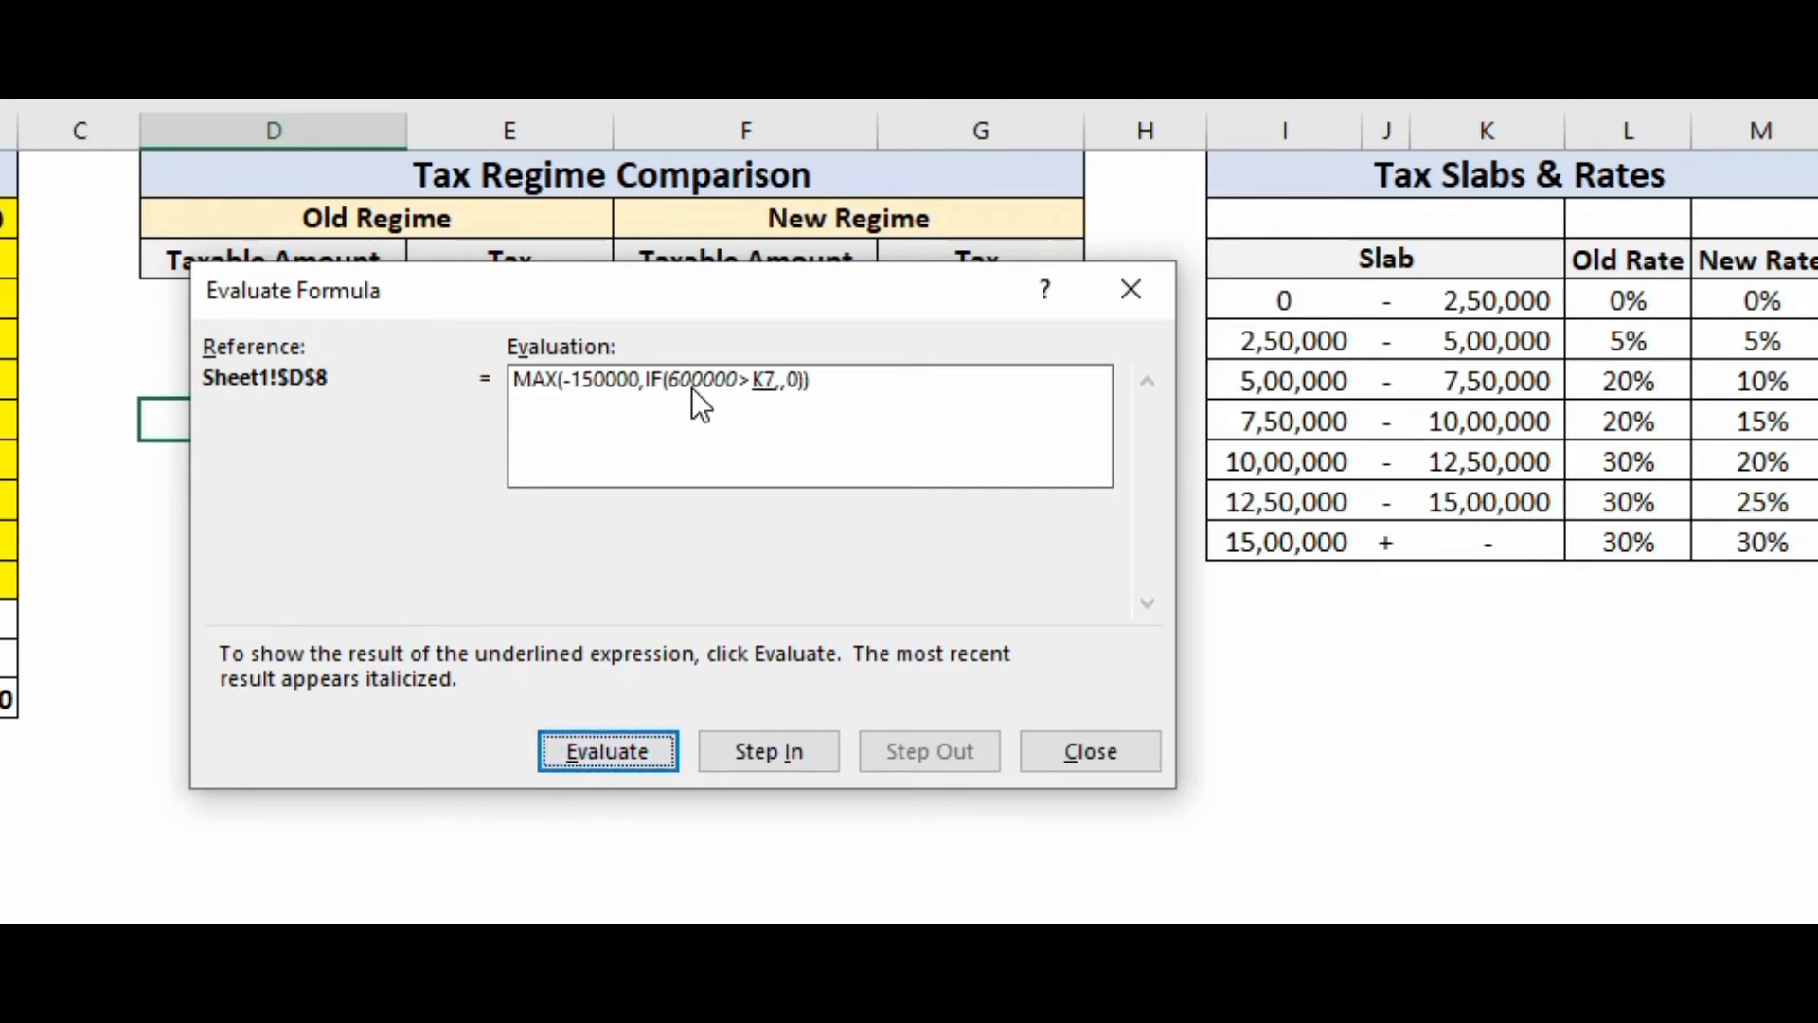
pyautogui.click(593, 753)
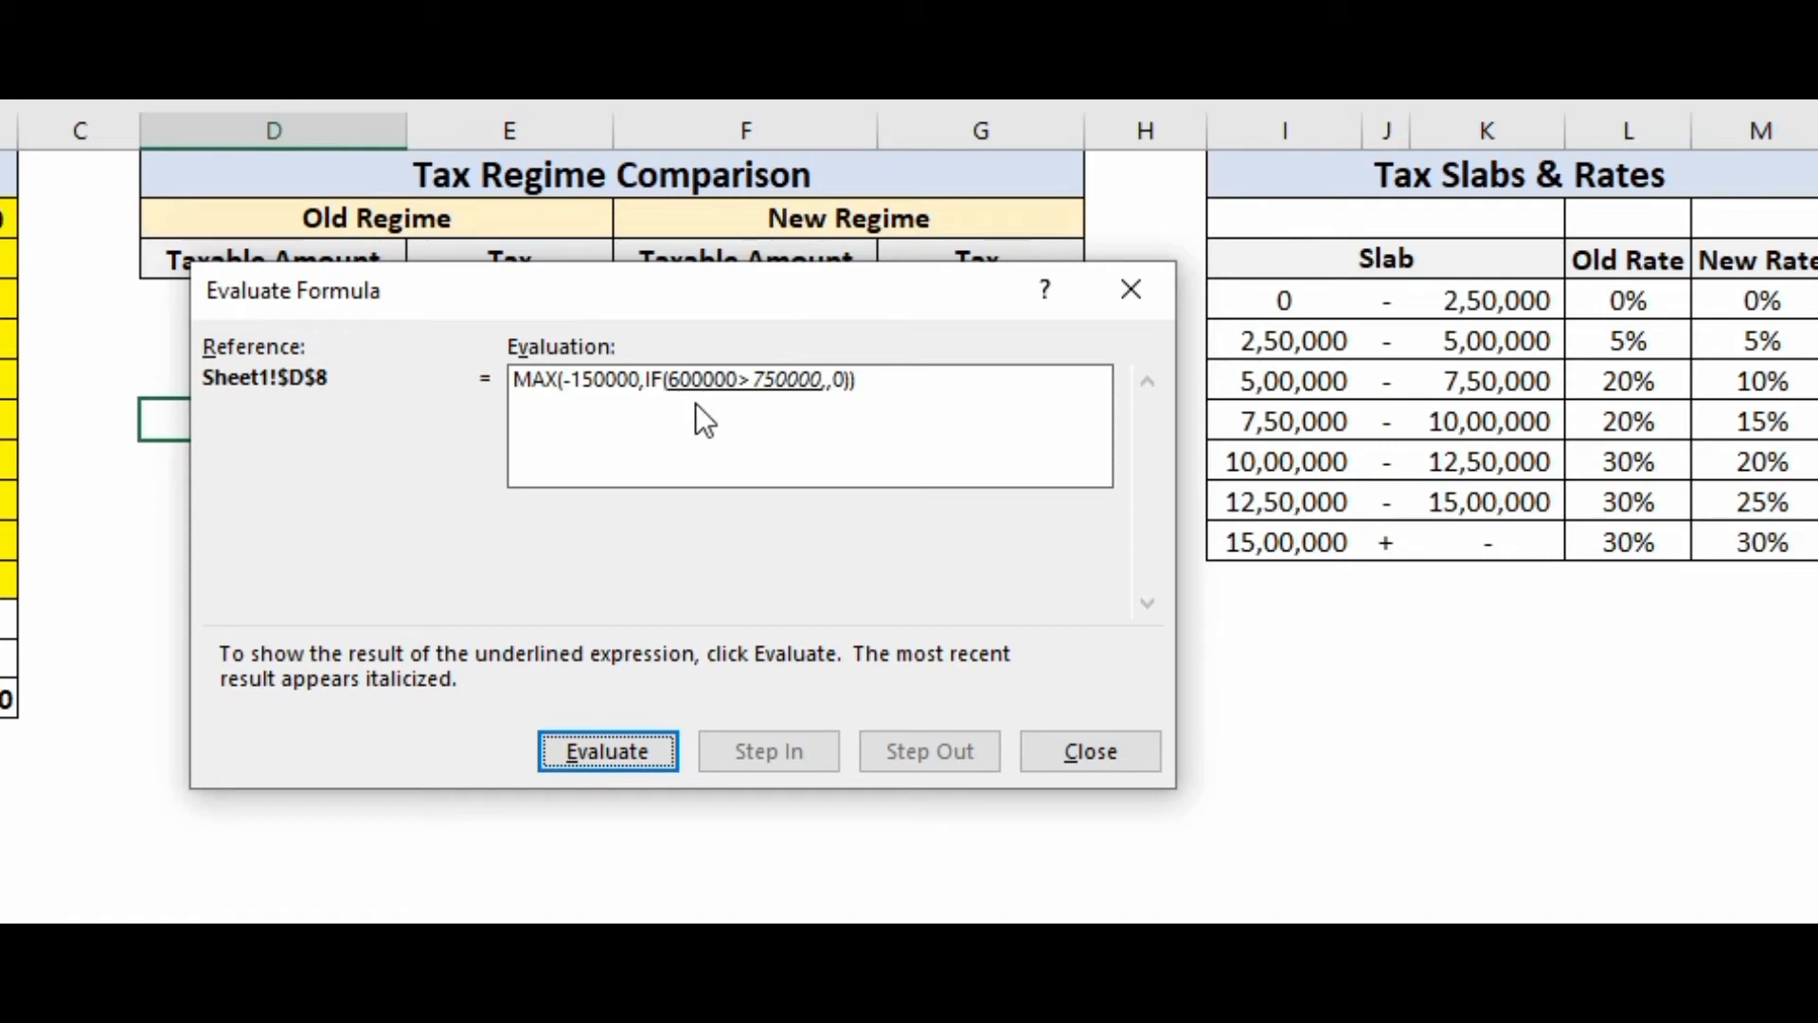
pyautogui.click(600, 762)
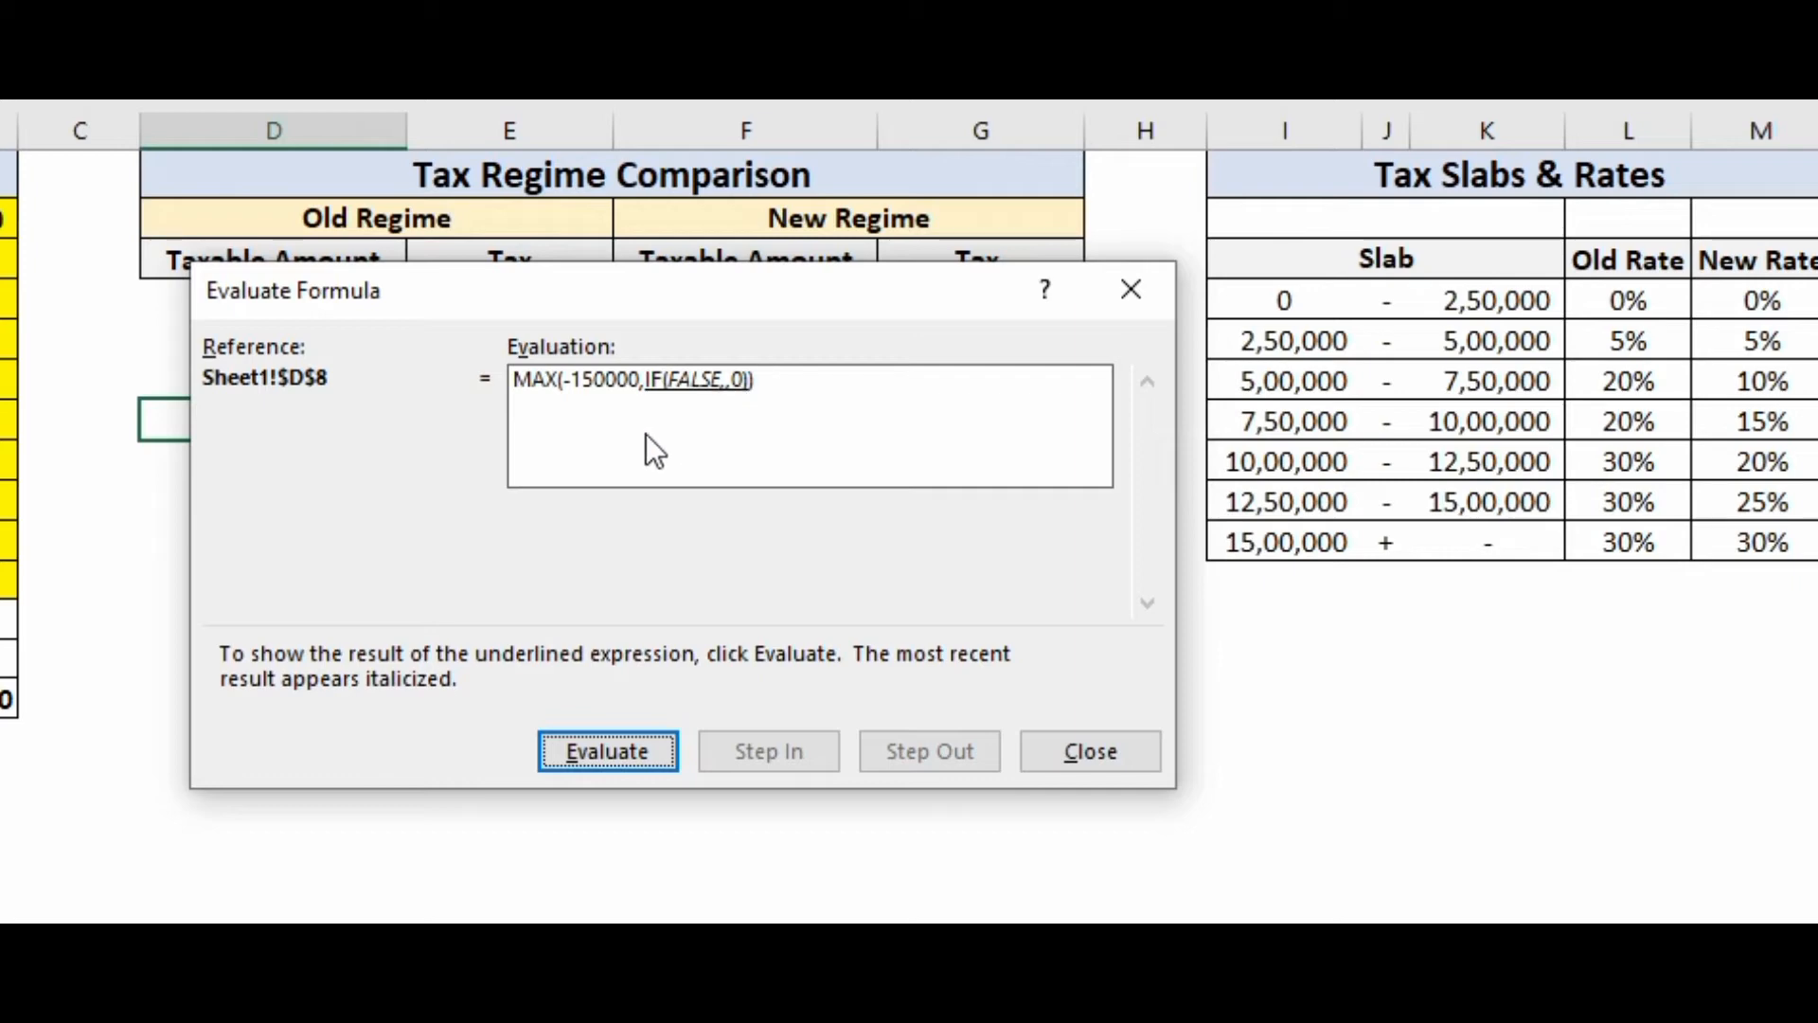
pyautogui.click(579, 758)
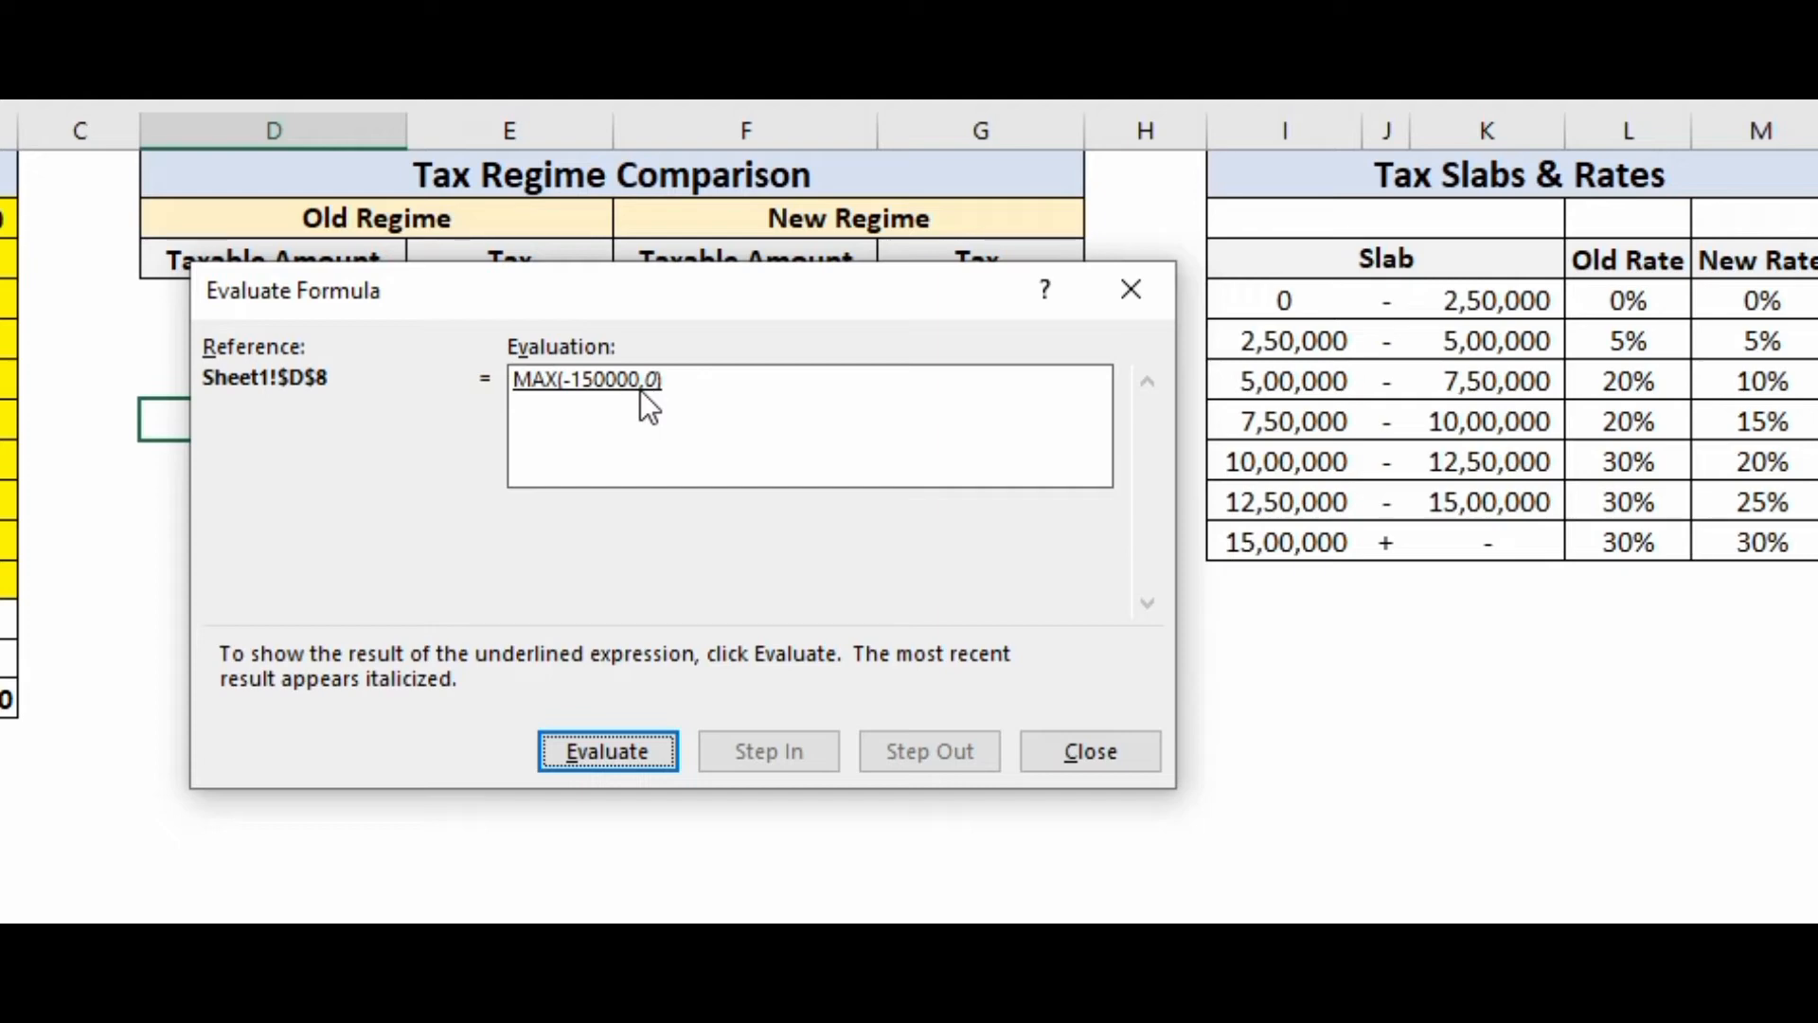
pyautogui.click(606, 751)
pyautogui.moveTo(782, 288); pyautogui.dragTo(1027, 316)
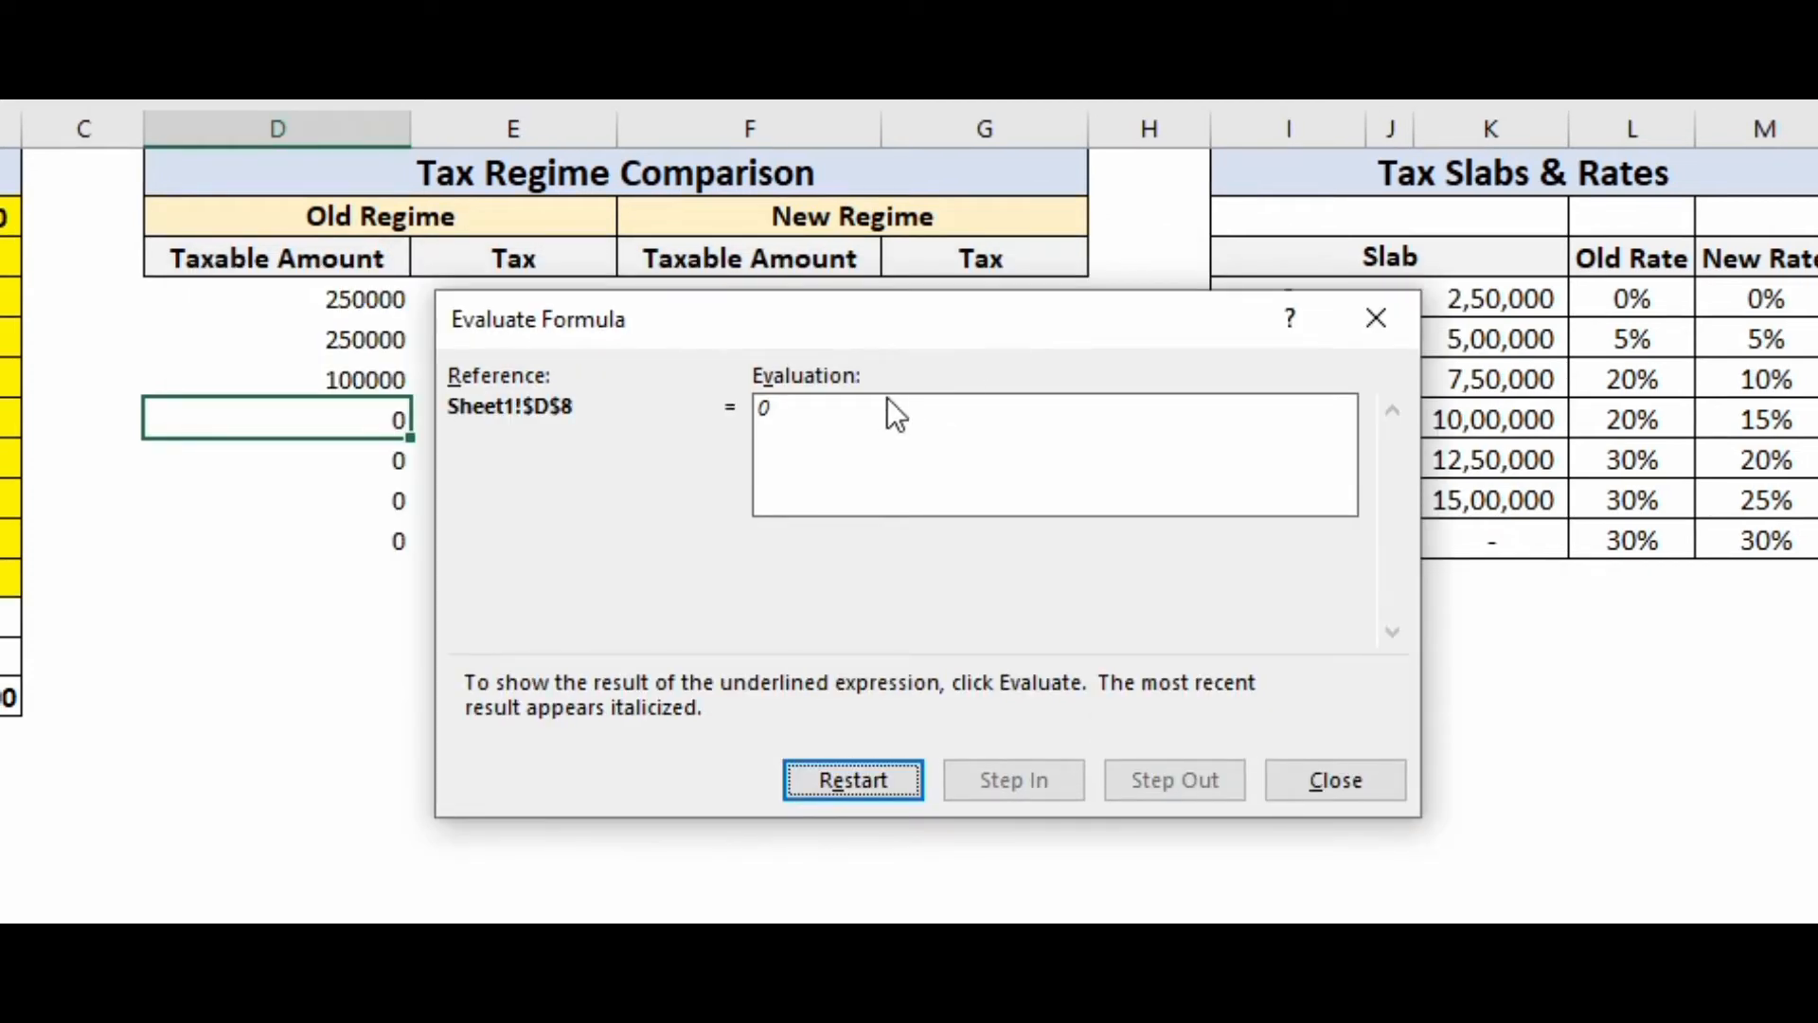
pyautogui.click(1345, 782)
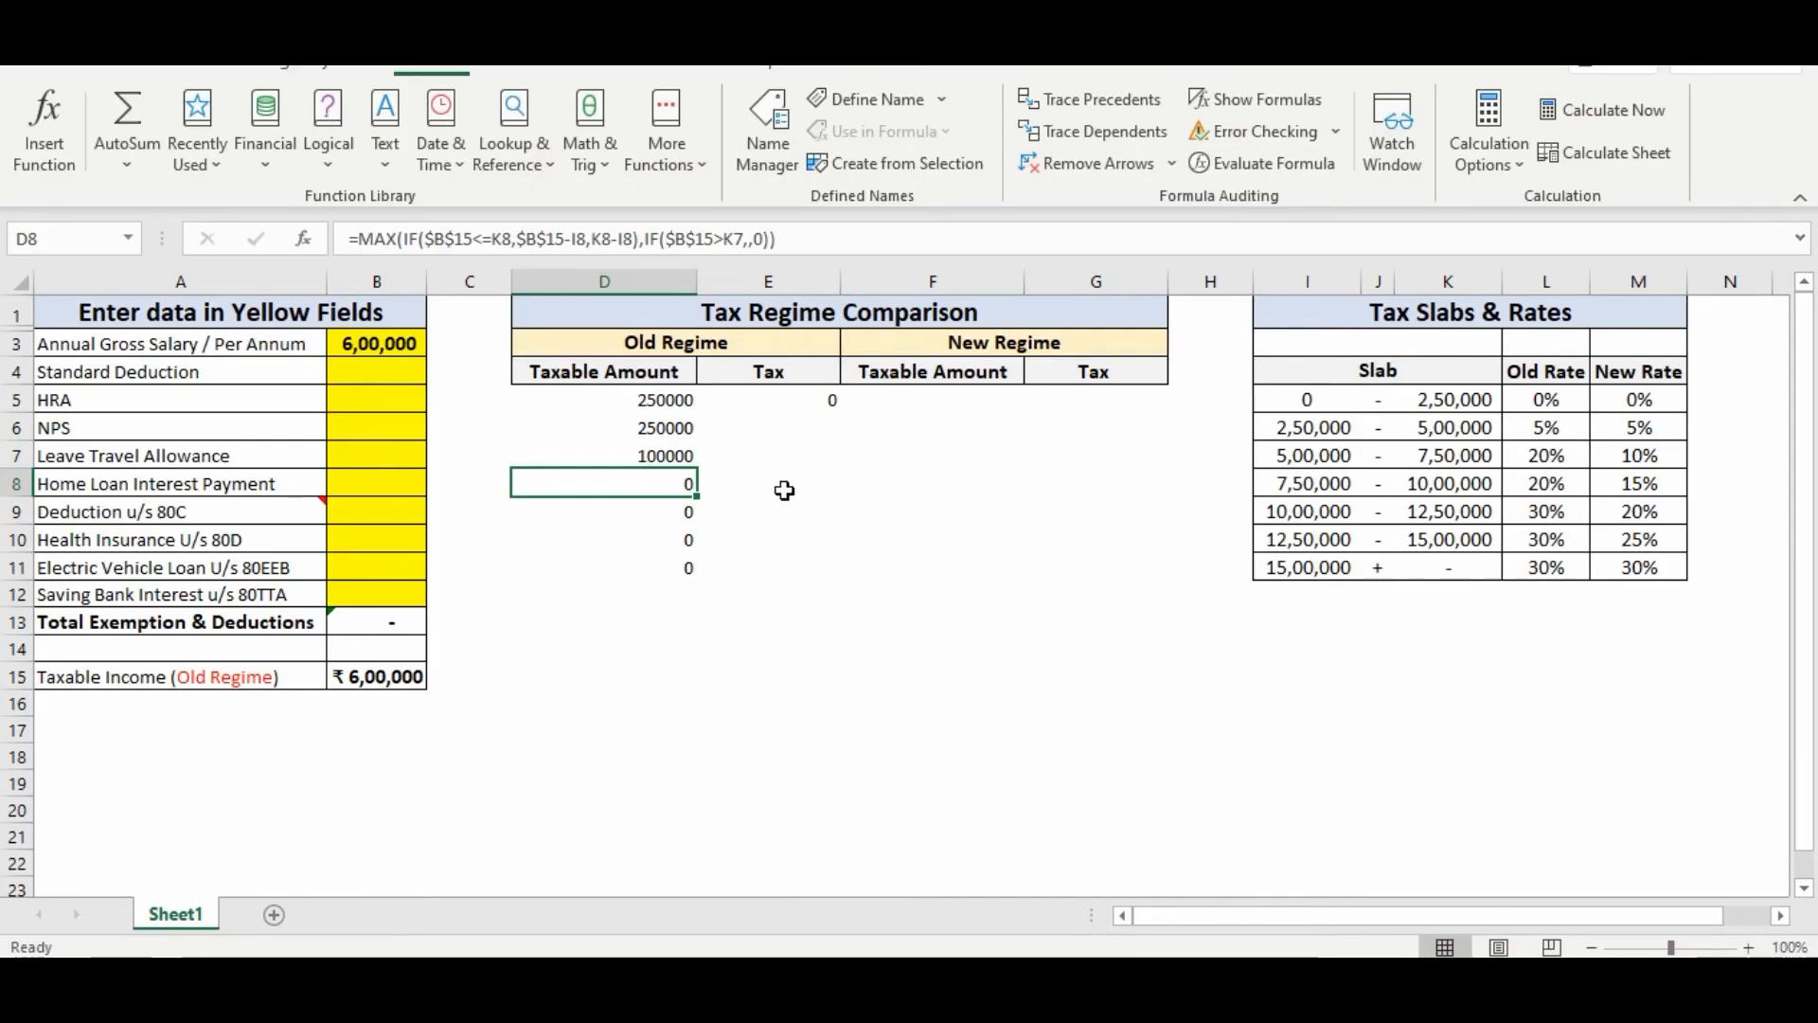
# - Fill the old regime tax formula in E5 down through E11 and review the taxable amounts and taxes per slab
pyautogui.click(755, 479)
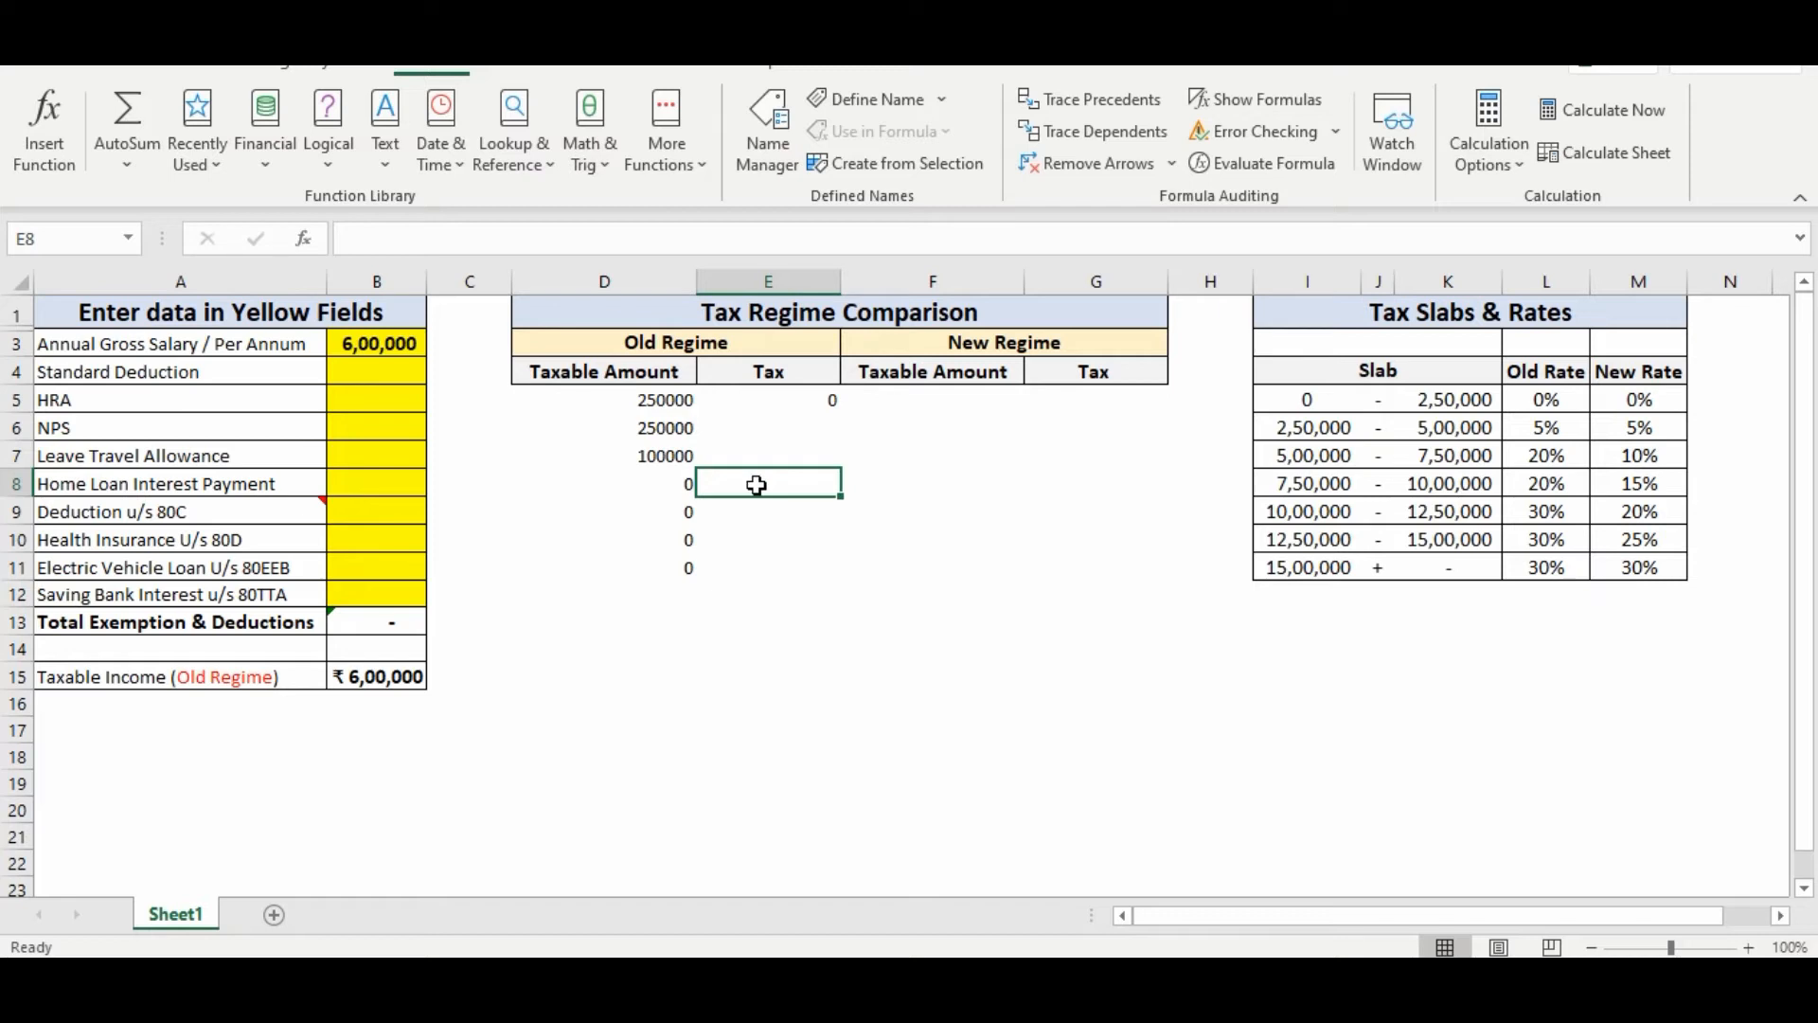
pyautogui.click(763, 427)
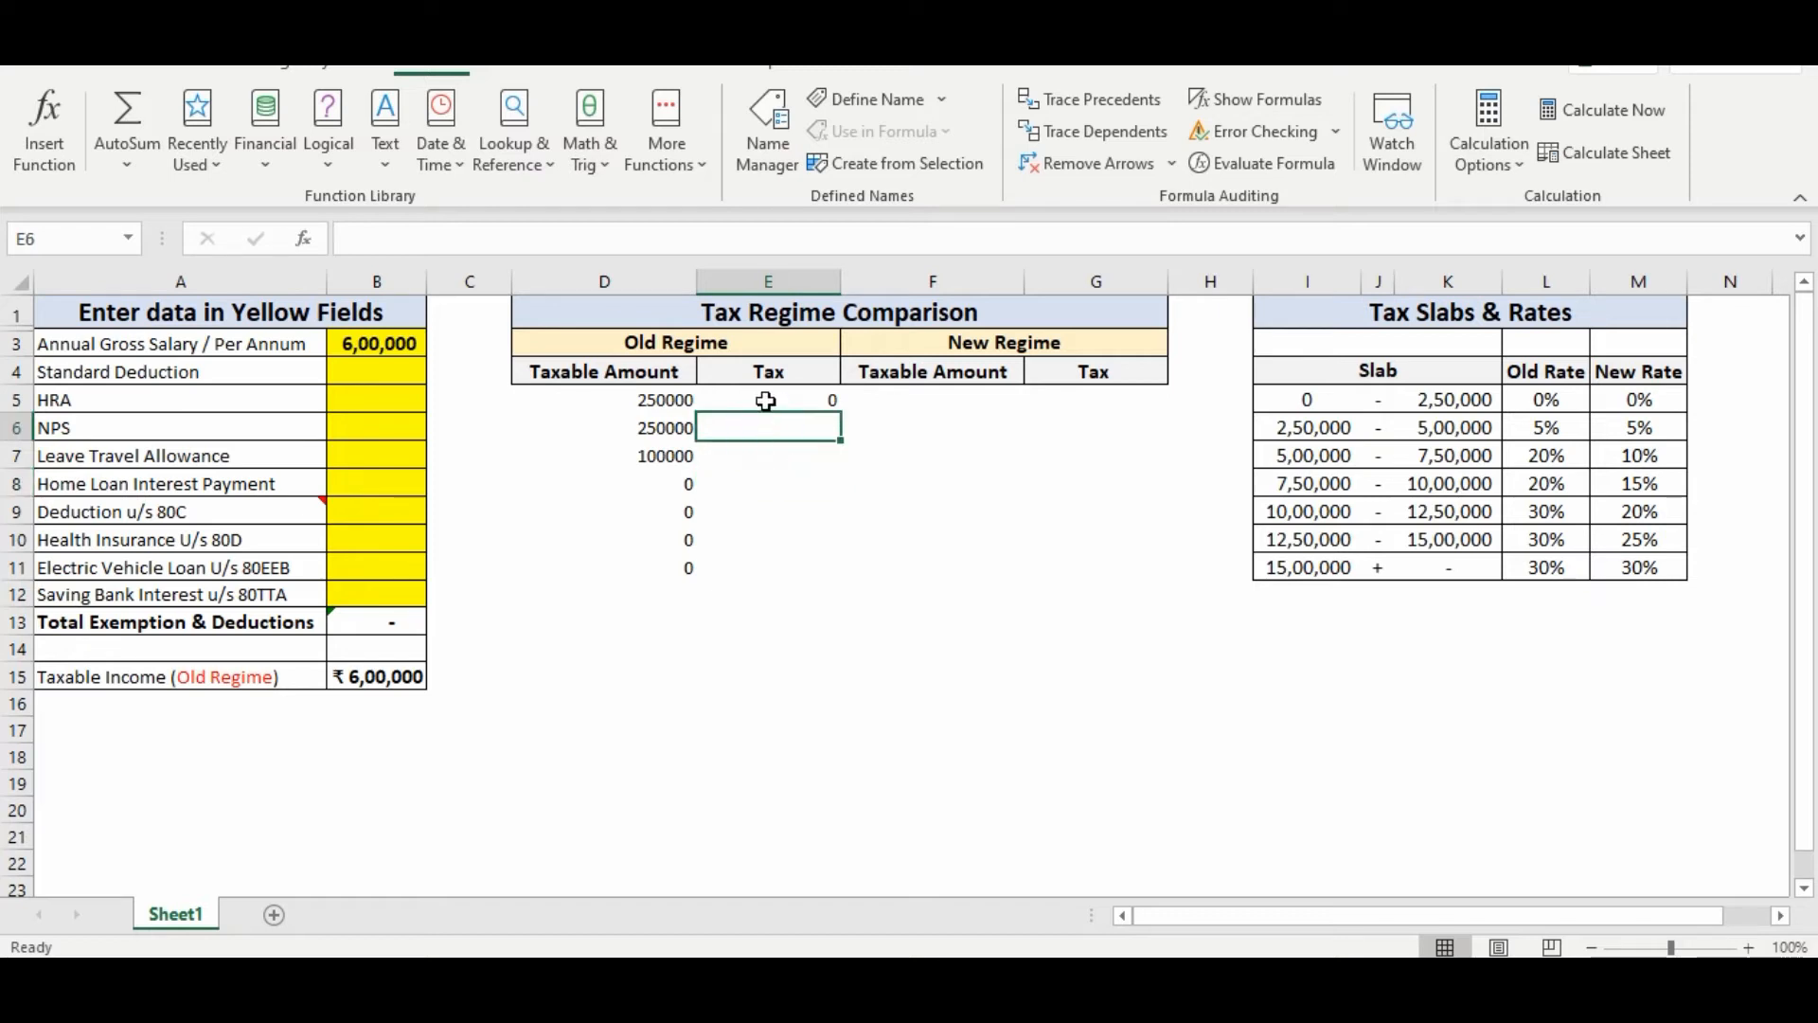
pyautogui.click(765, 400)
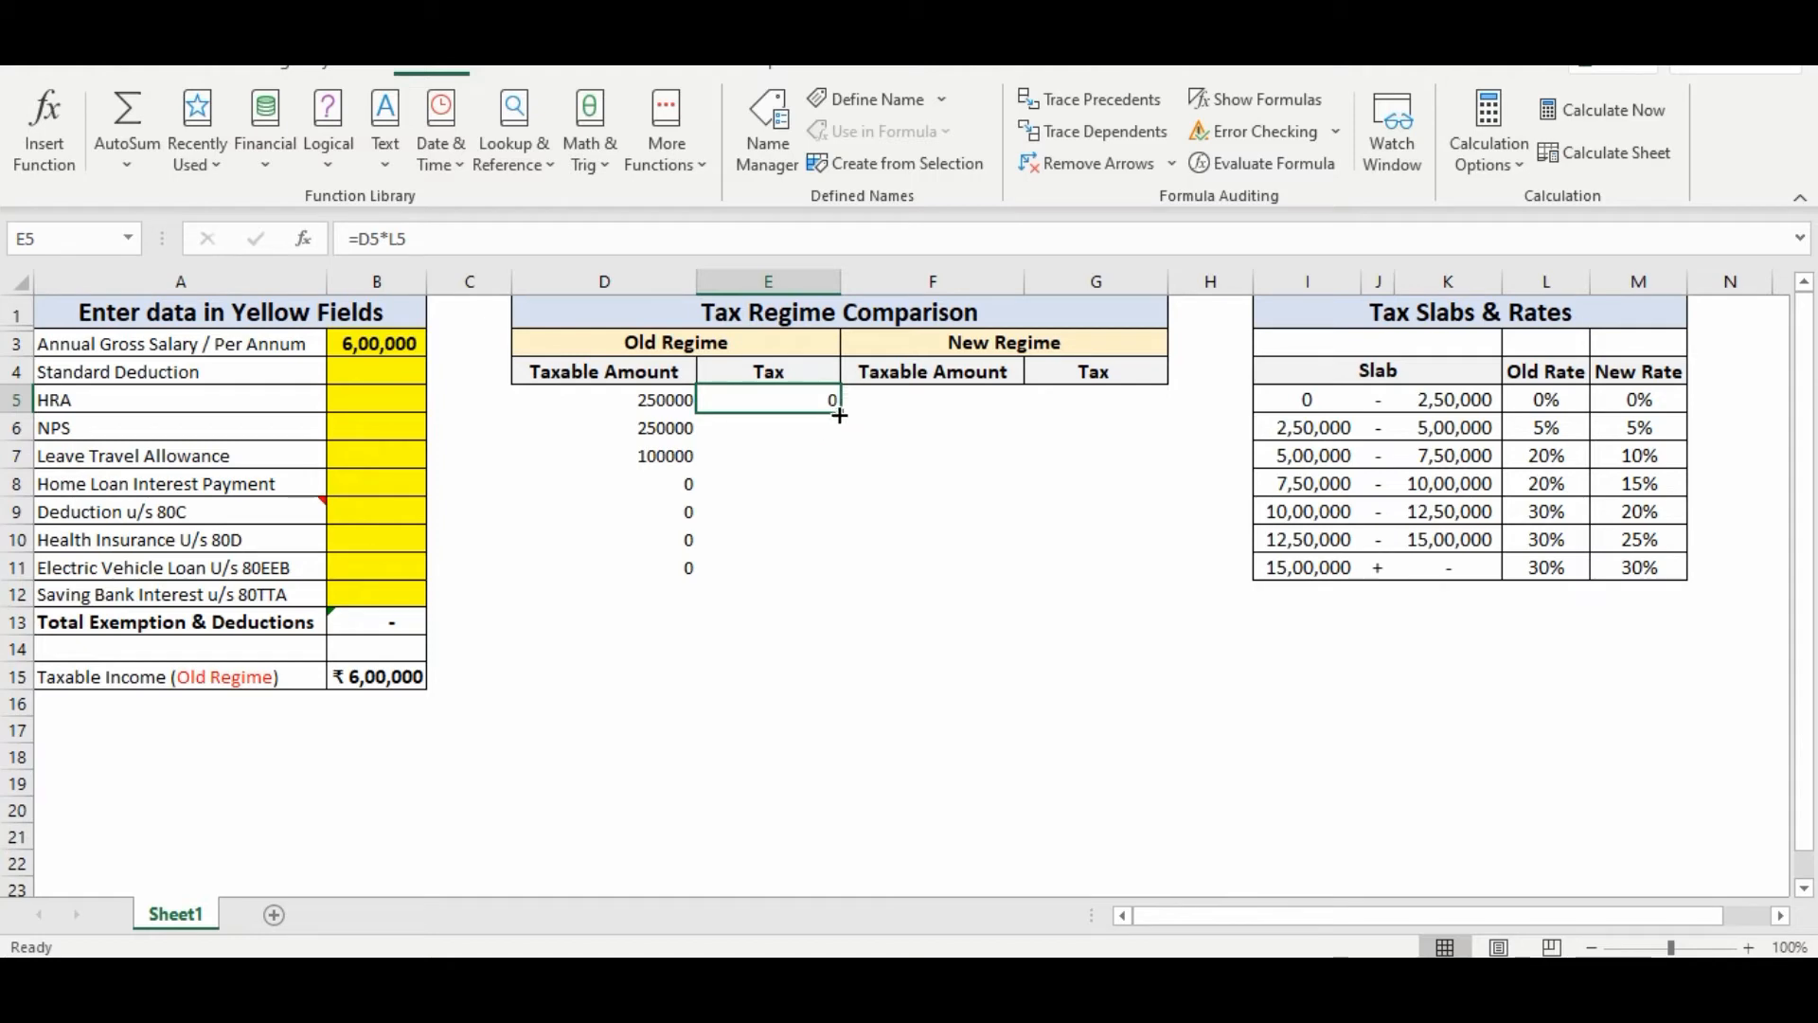
pyautogui.moveTo(841, 411); pyautogui.dragTo(811, 572)
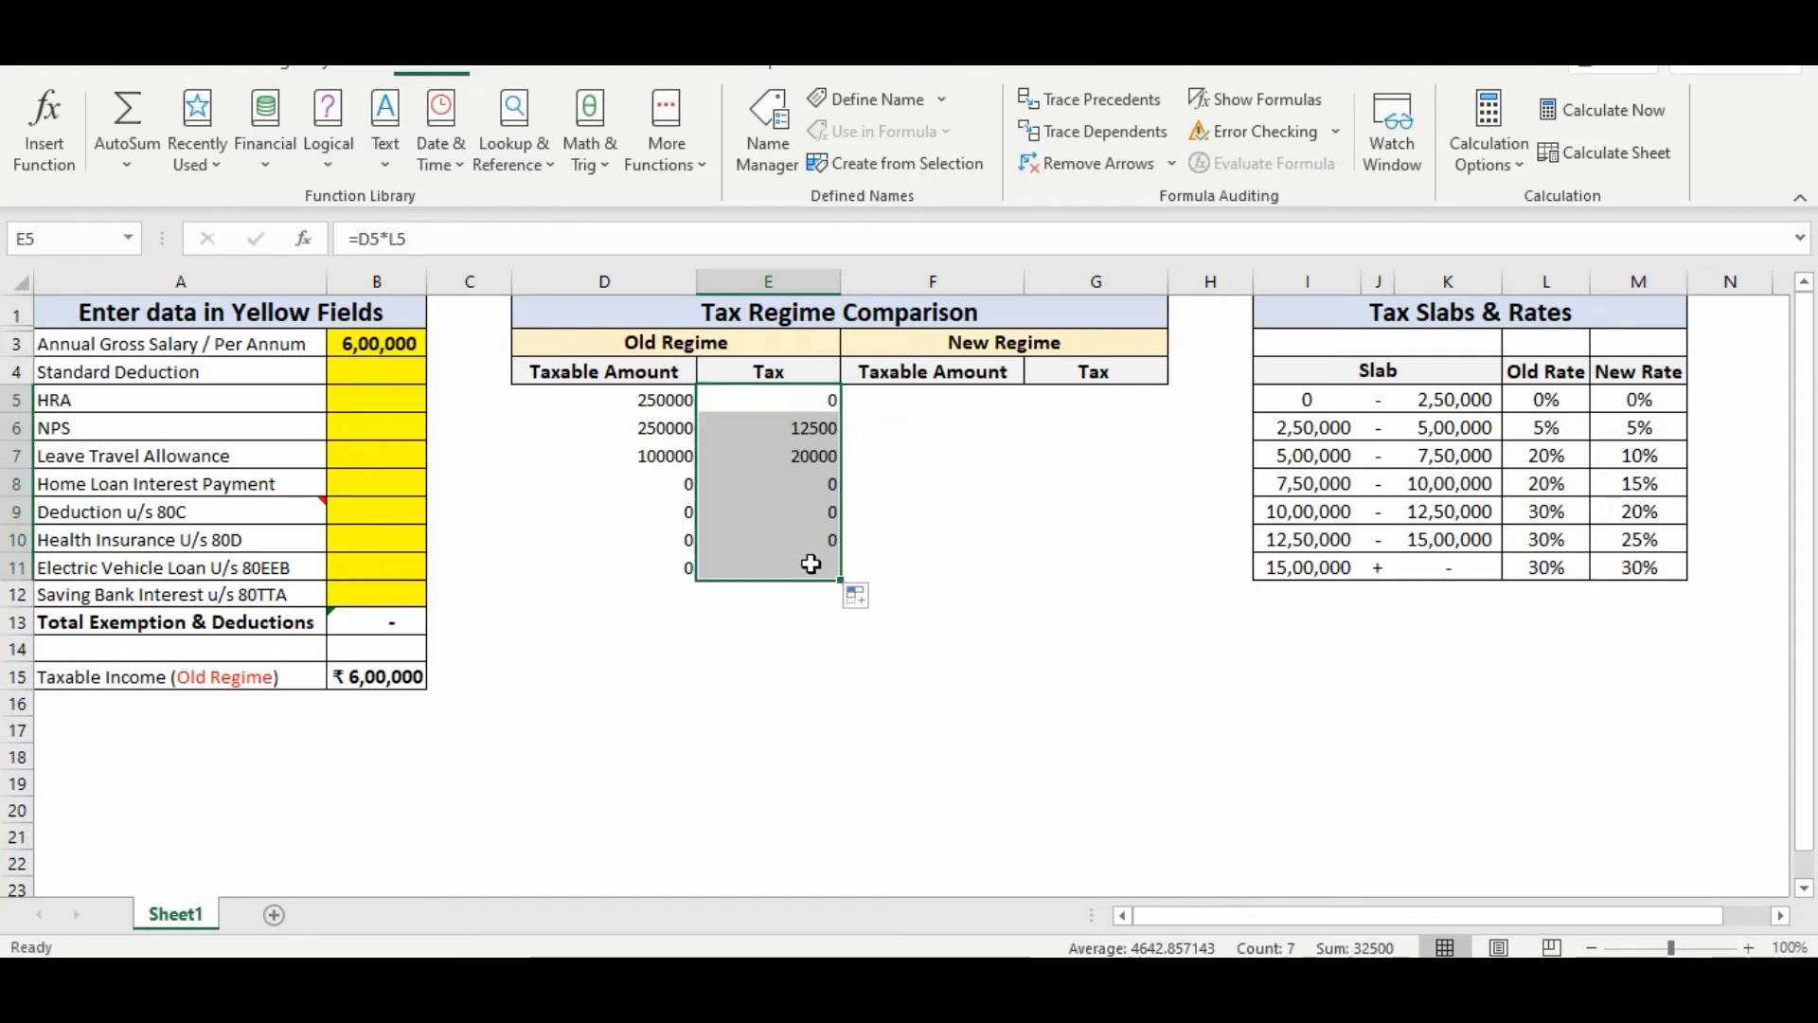
pyautogui.click(771, 483)
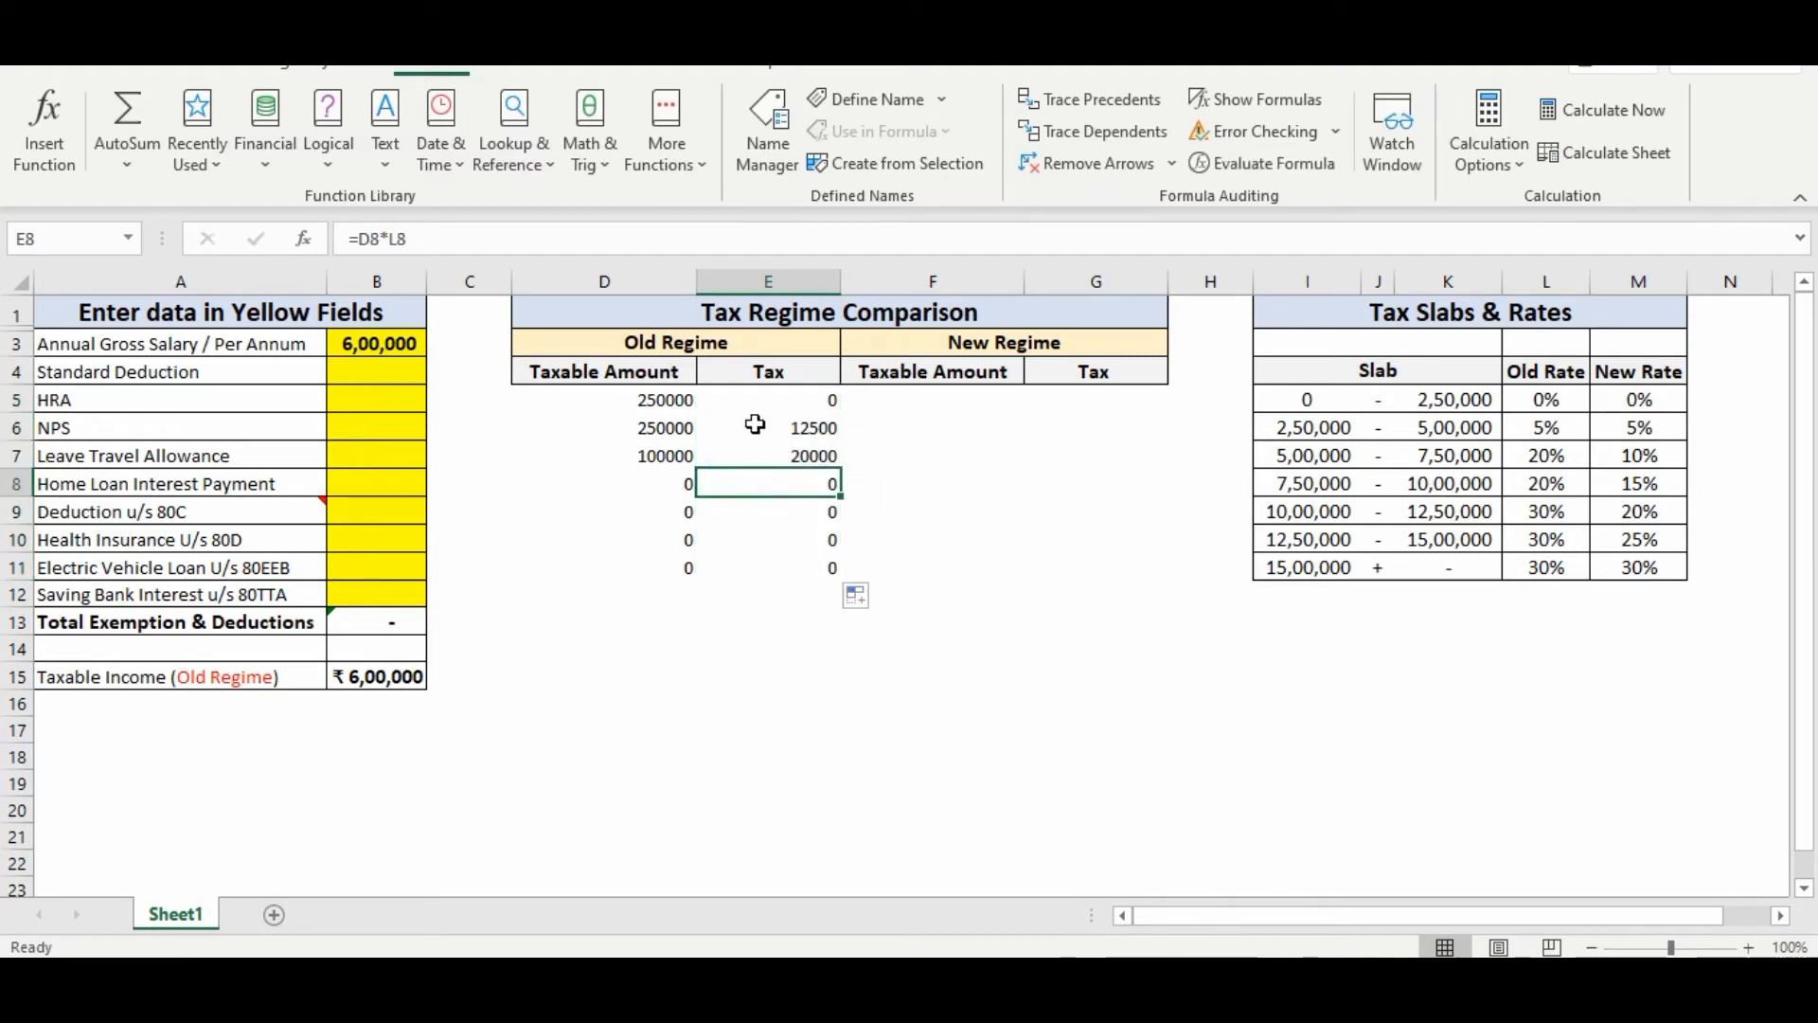
pyautogui.moveTo(763, 402); pyautogui.dragTo(778, 571)
pyautogui.moveTo(644, 481); pyautogui.dragTo(819, 578)
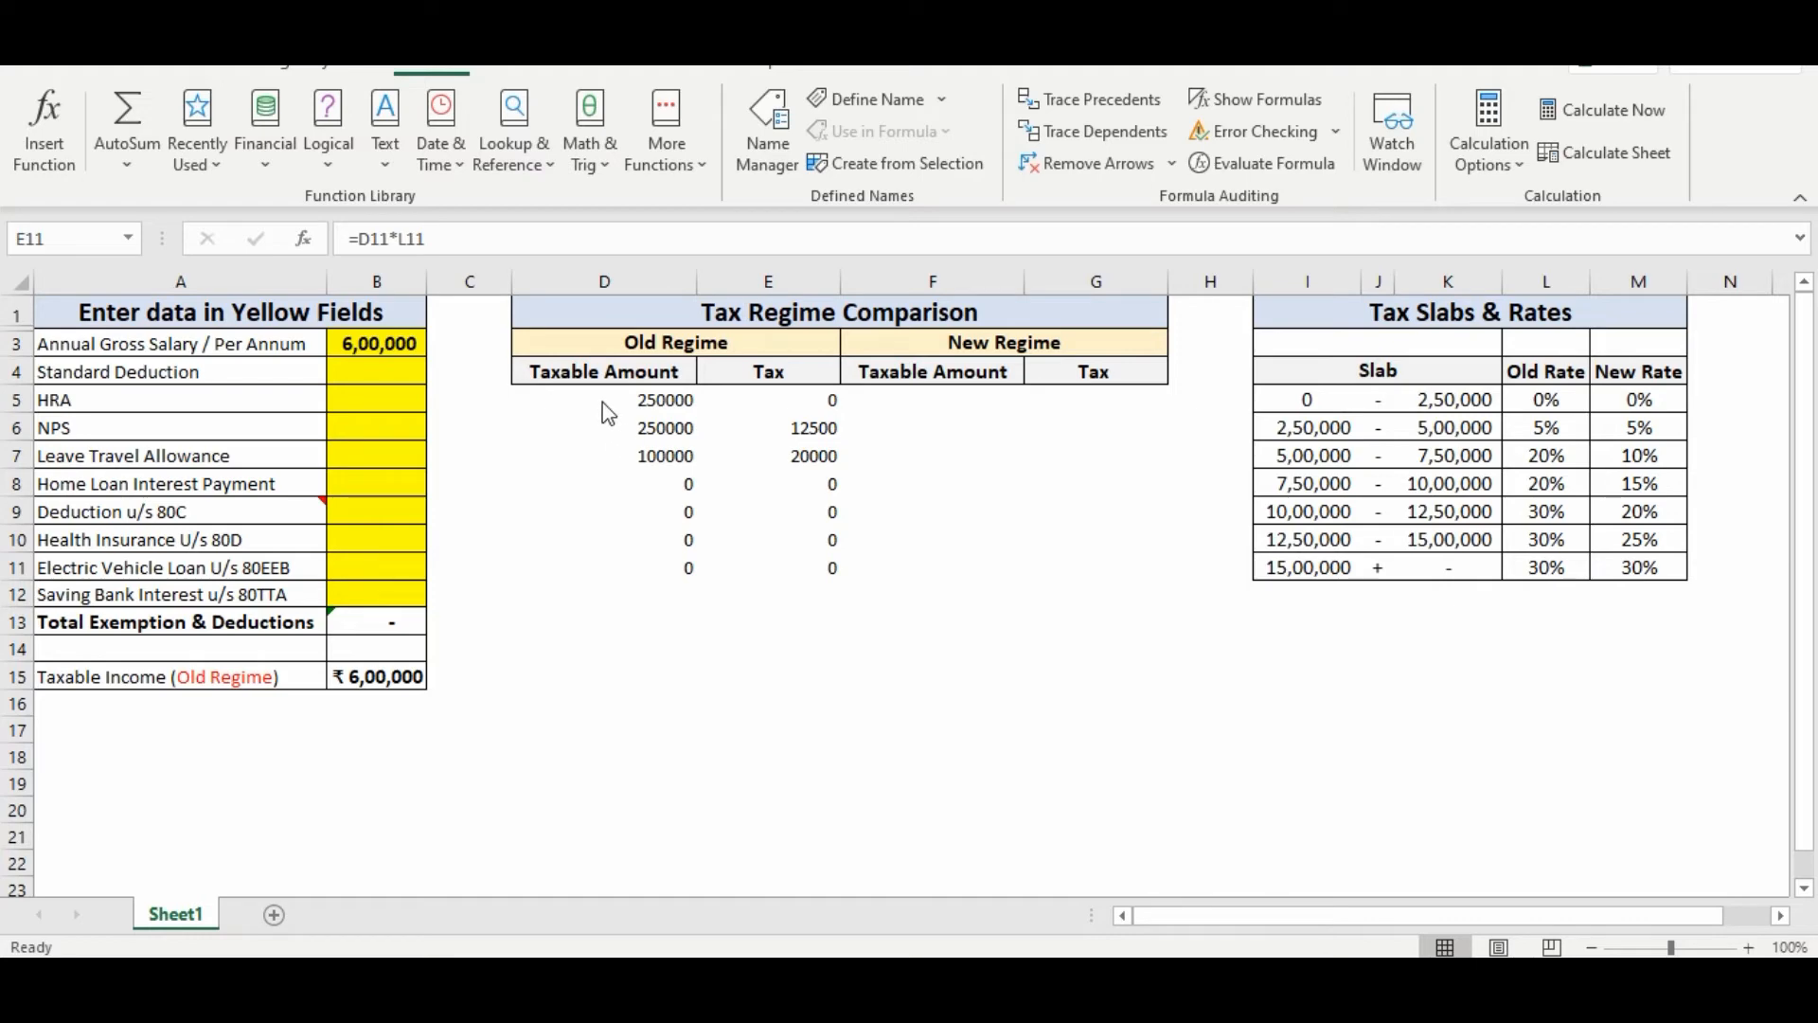
# - Copy the formula text =IF(B15<=K5,B15-0,K5) from D5 into F5, the first new regime taxable amount
pyautogui.click(915, 399)
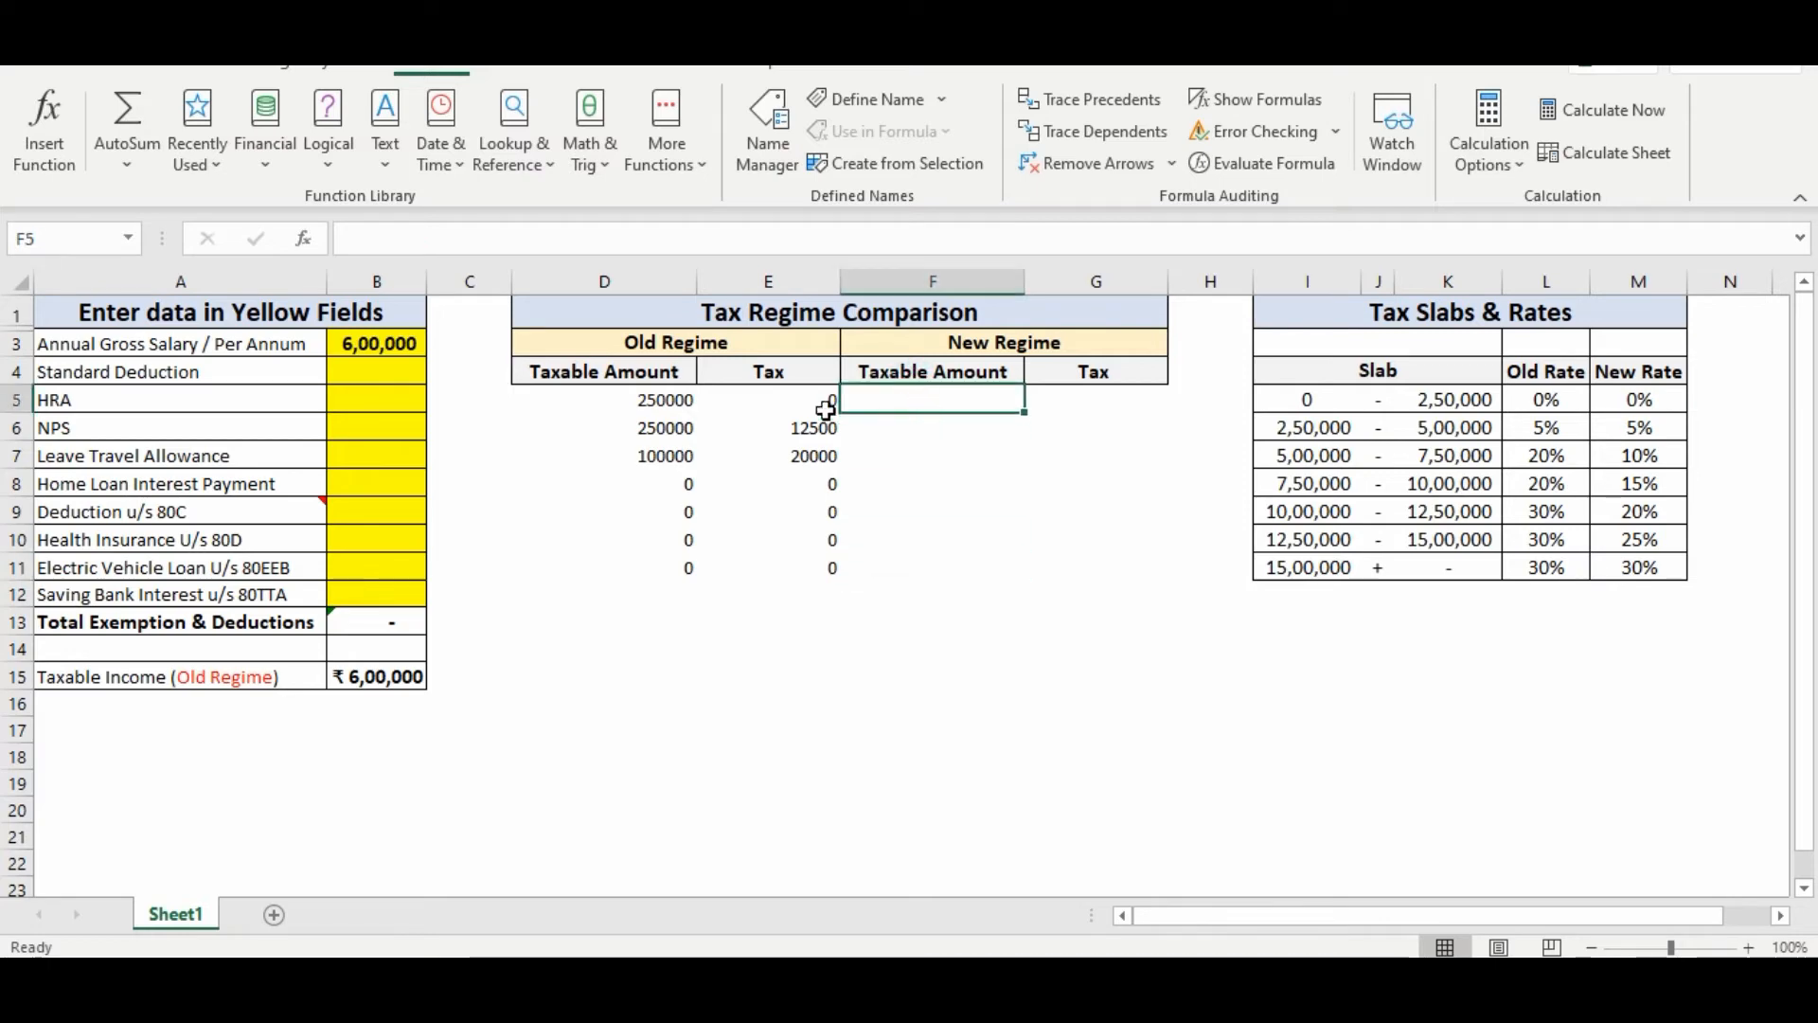
pyautogui.click(643, 399)
pyautogui.doubleClick(644, 400)
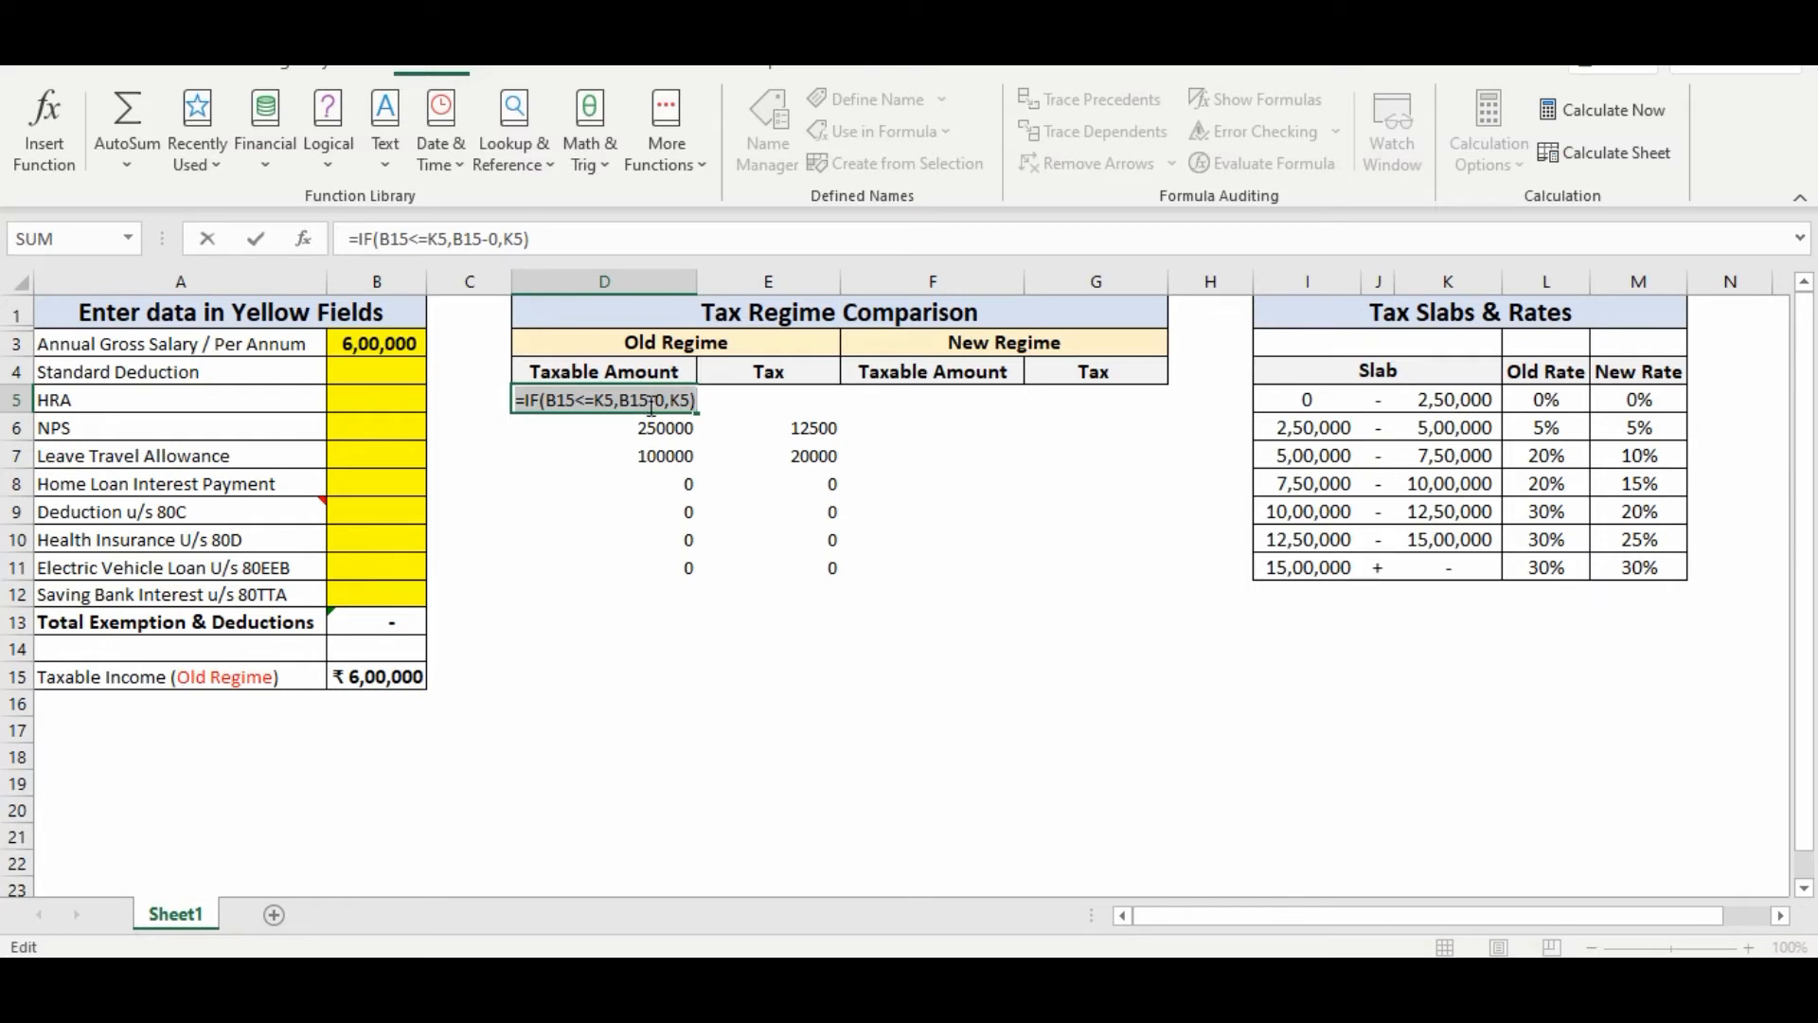
pyautogui.click(905, 395)
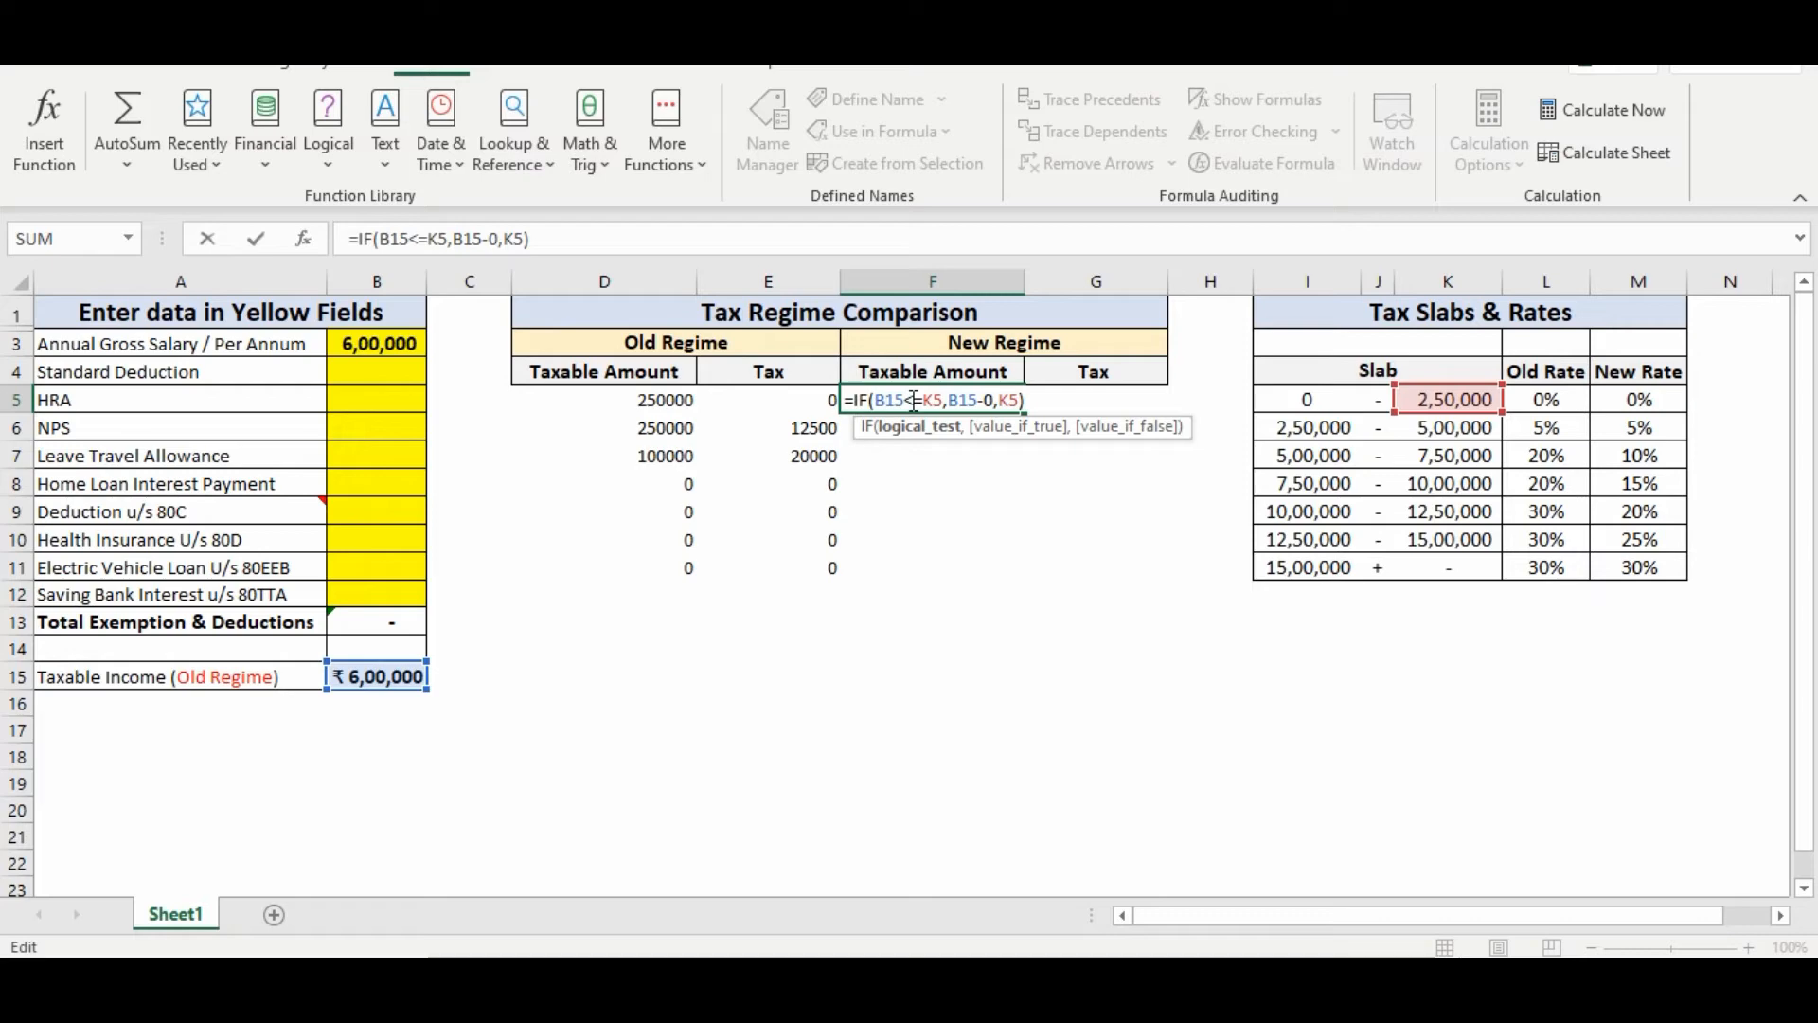
pyautogui.click(367, 349)
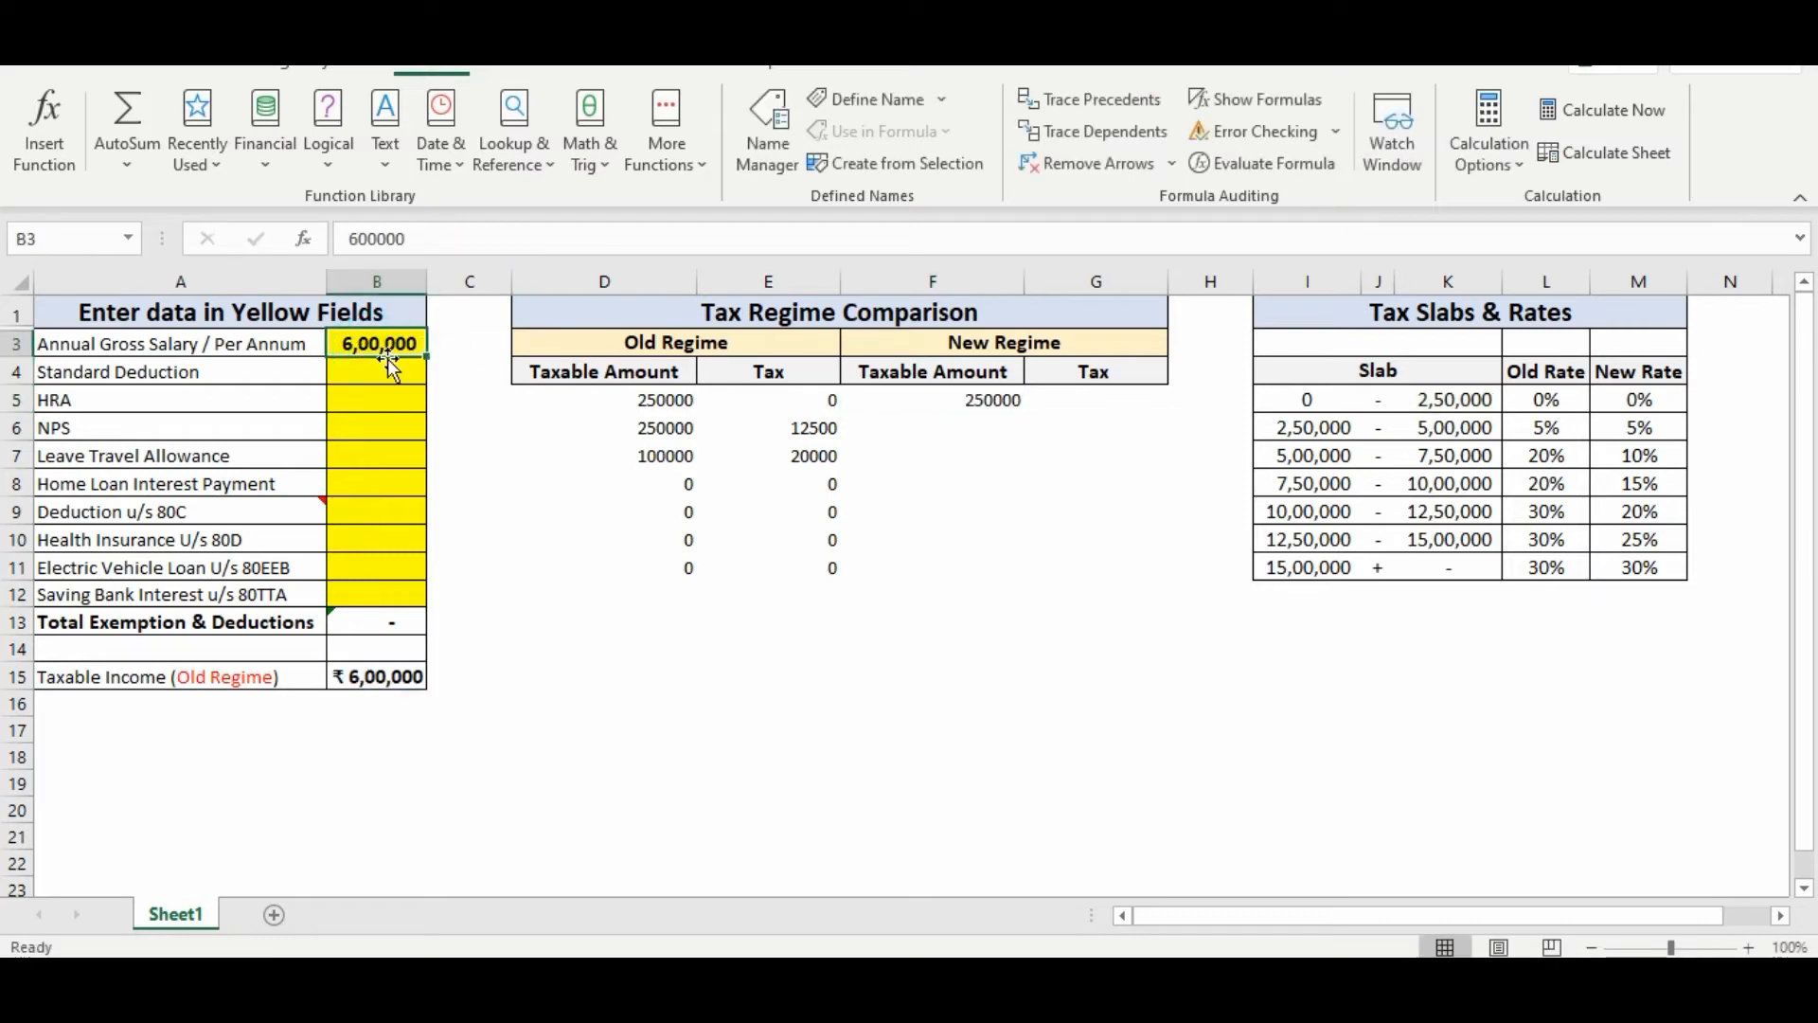
# - Replace both B15 references in the F5 formula with the annual gross salary cell B3
pyautogui.doubleClick(876, 399)
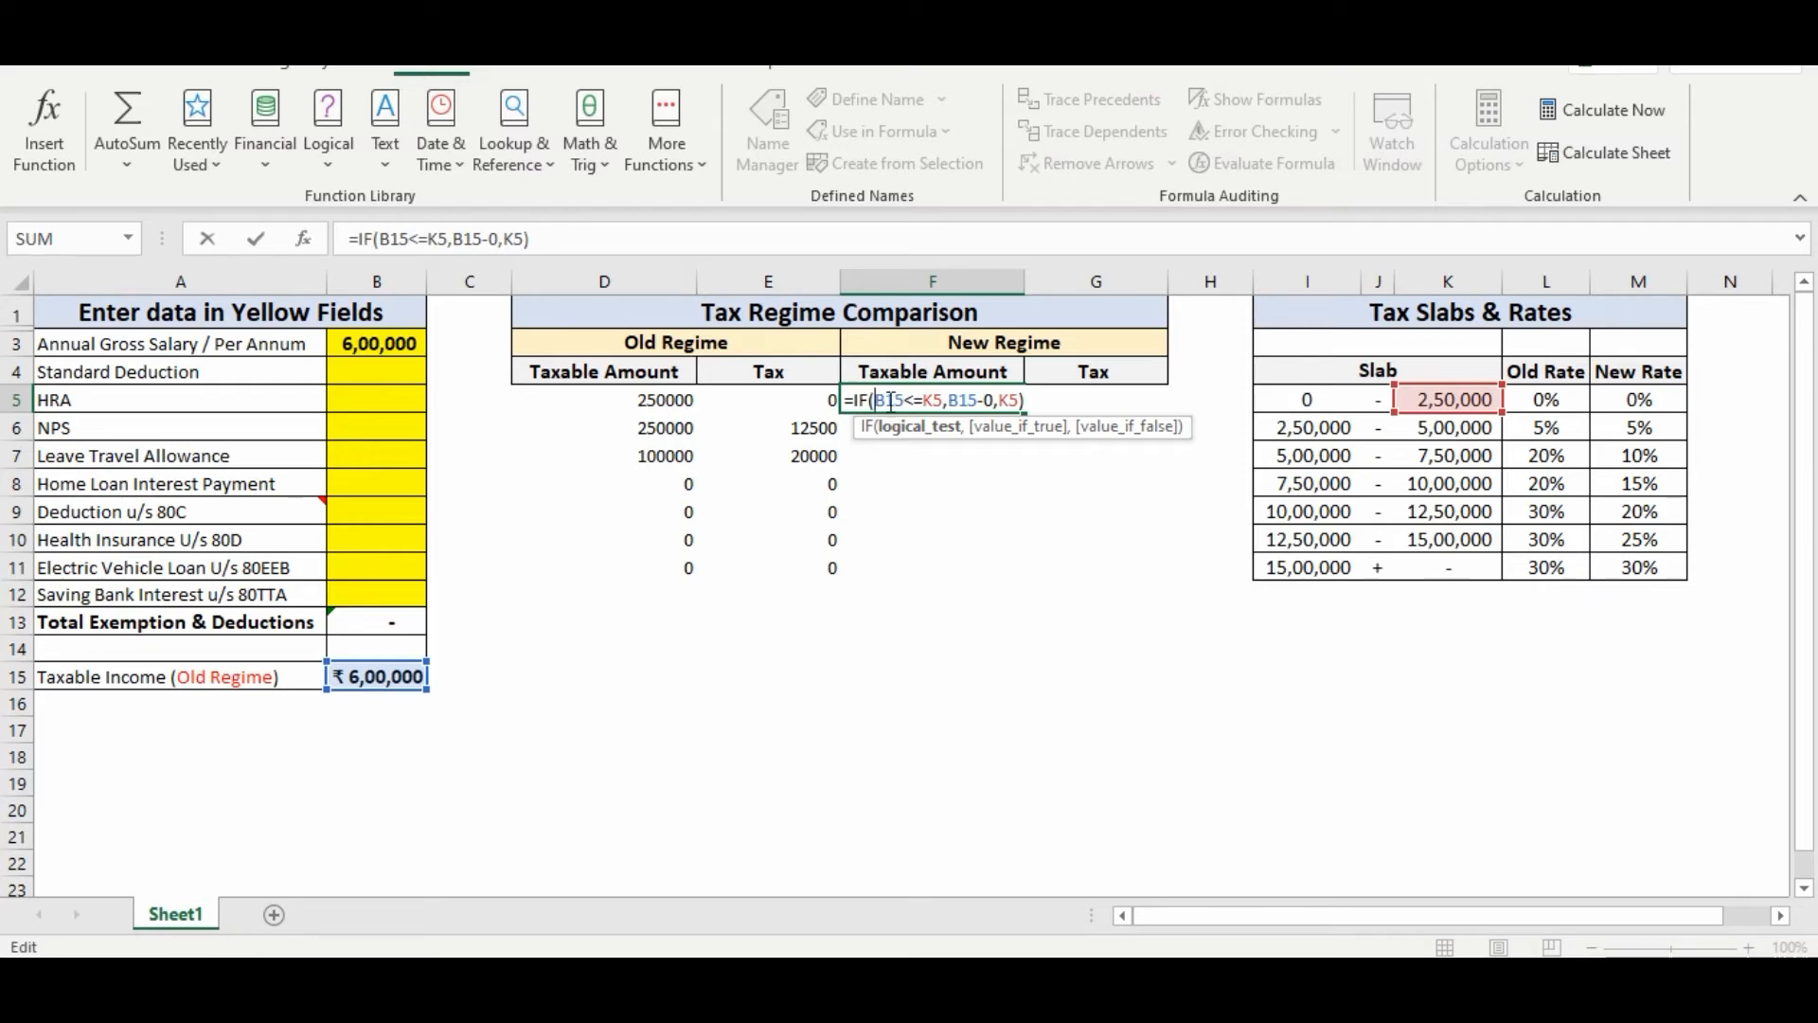
pyautogui.doubleClick(890, 402)
pyautogui.write('B3')
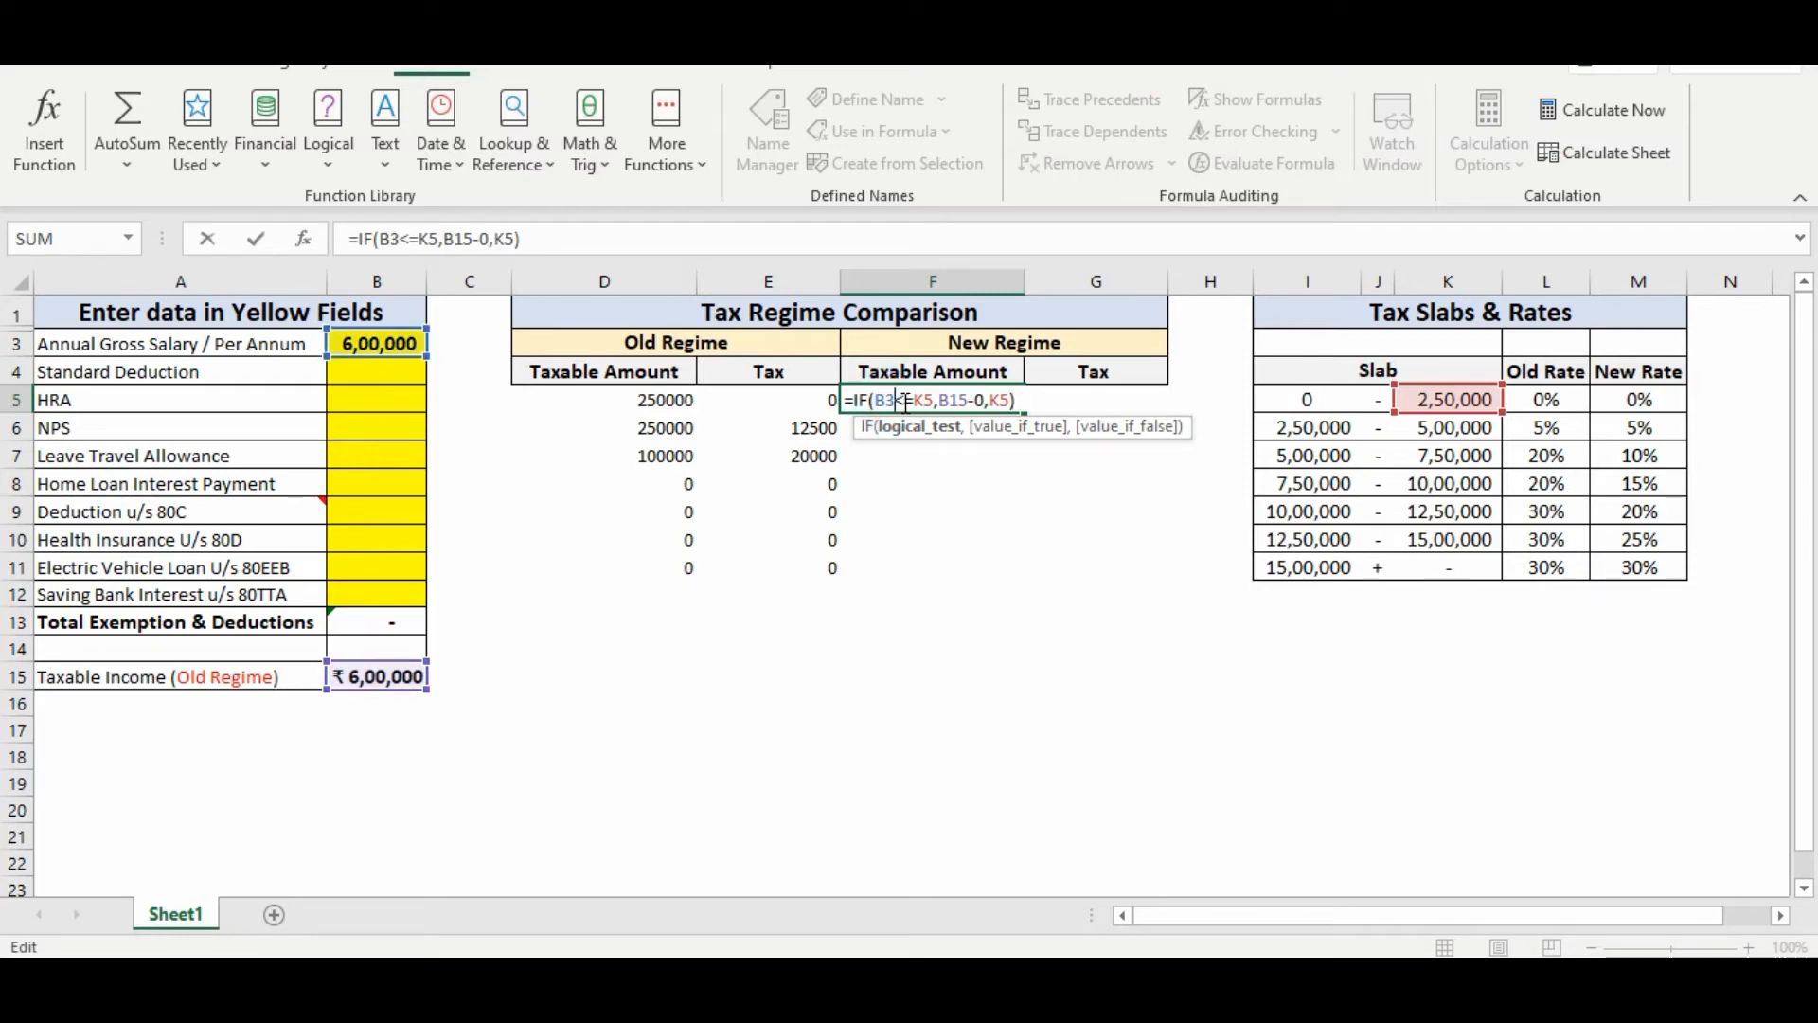
pyautogui.doubleClick(964, 399)
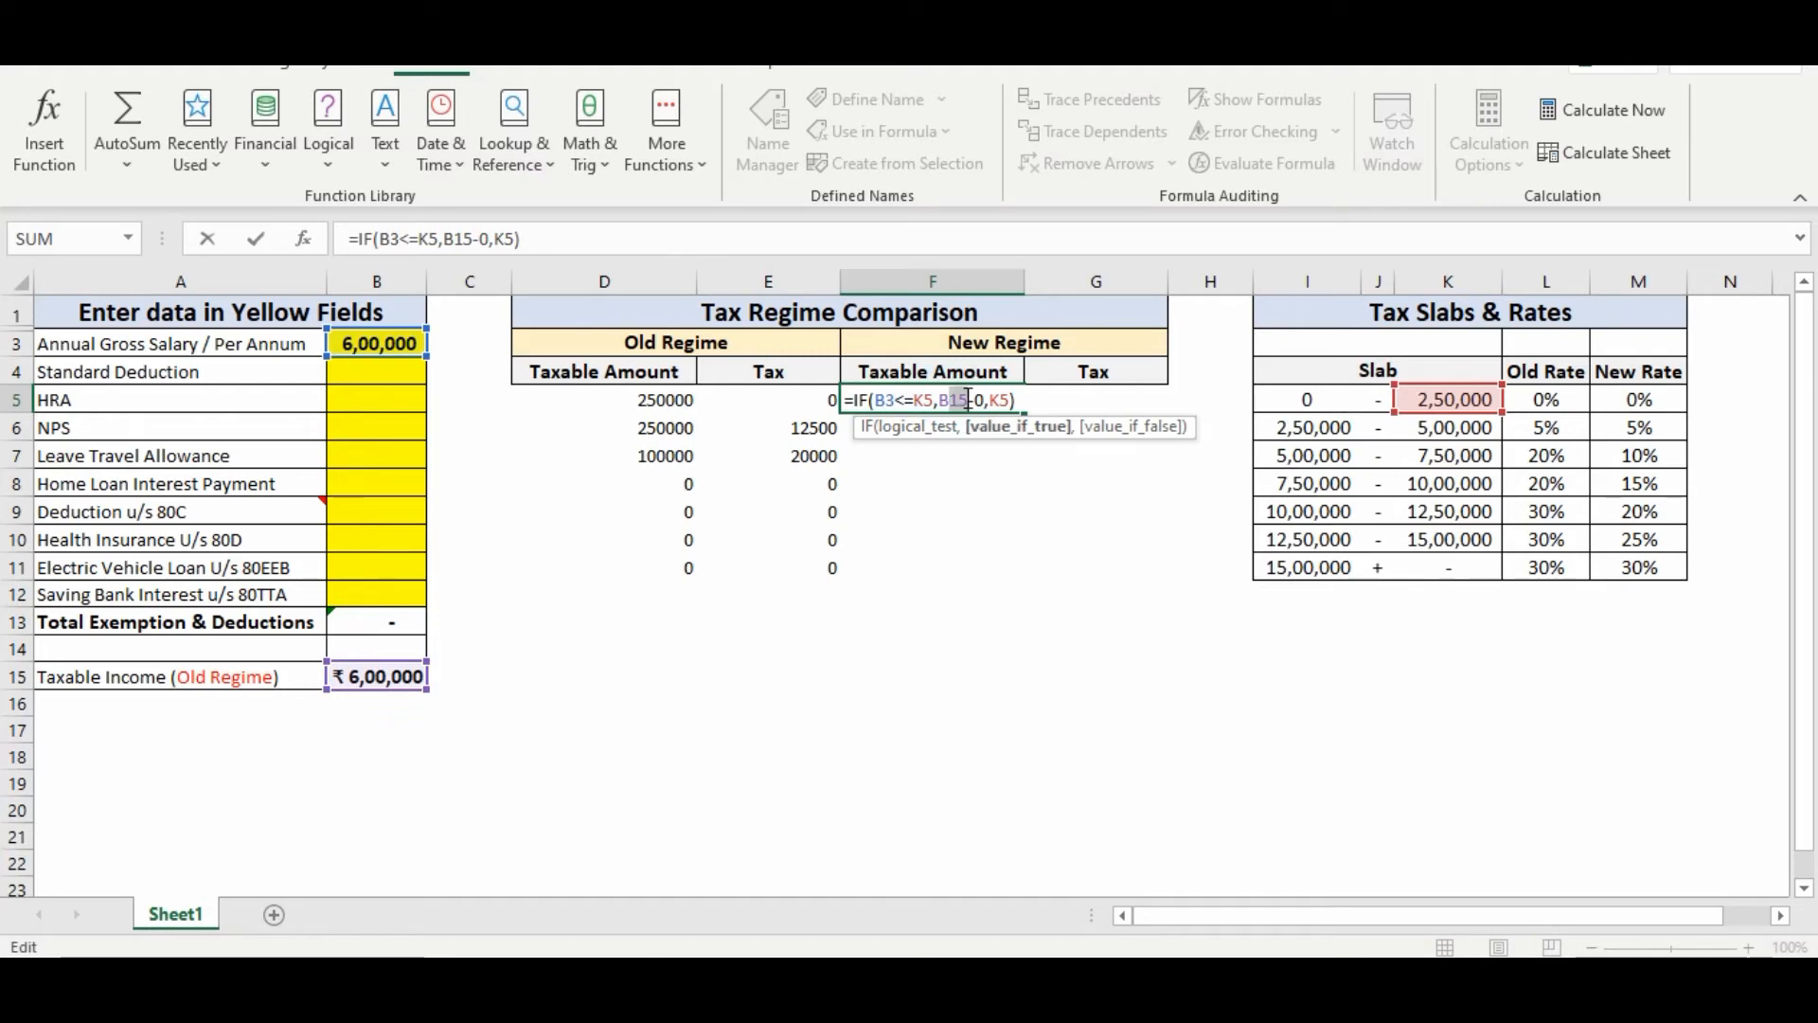
pyautogui.write('B3')
pyautogui.press('Return')
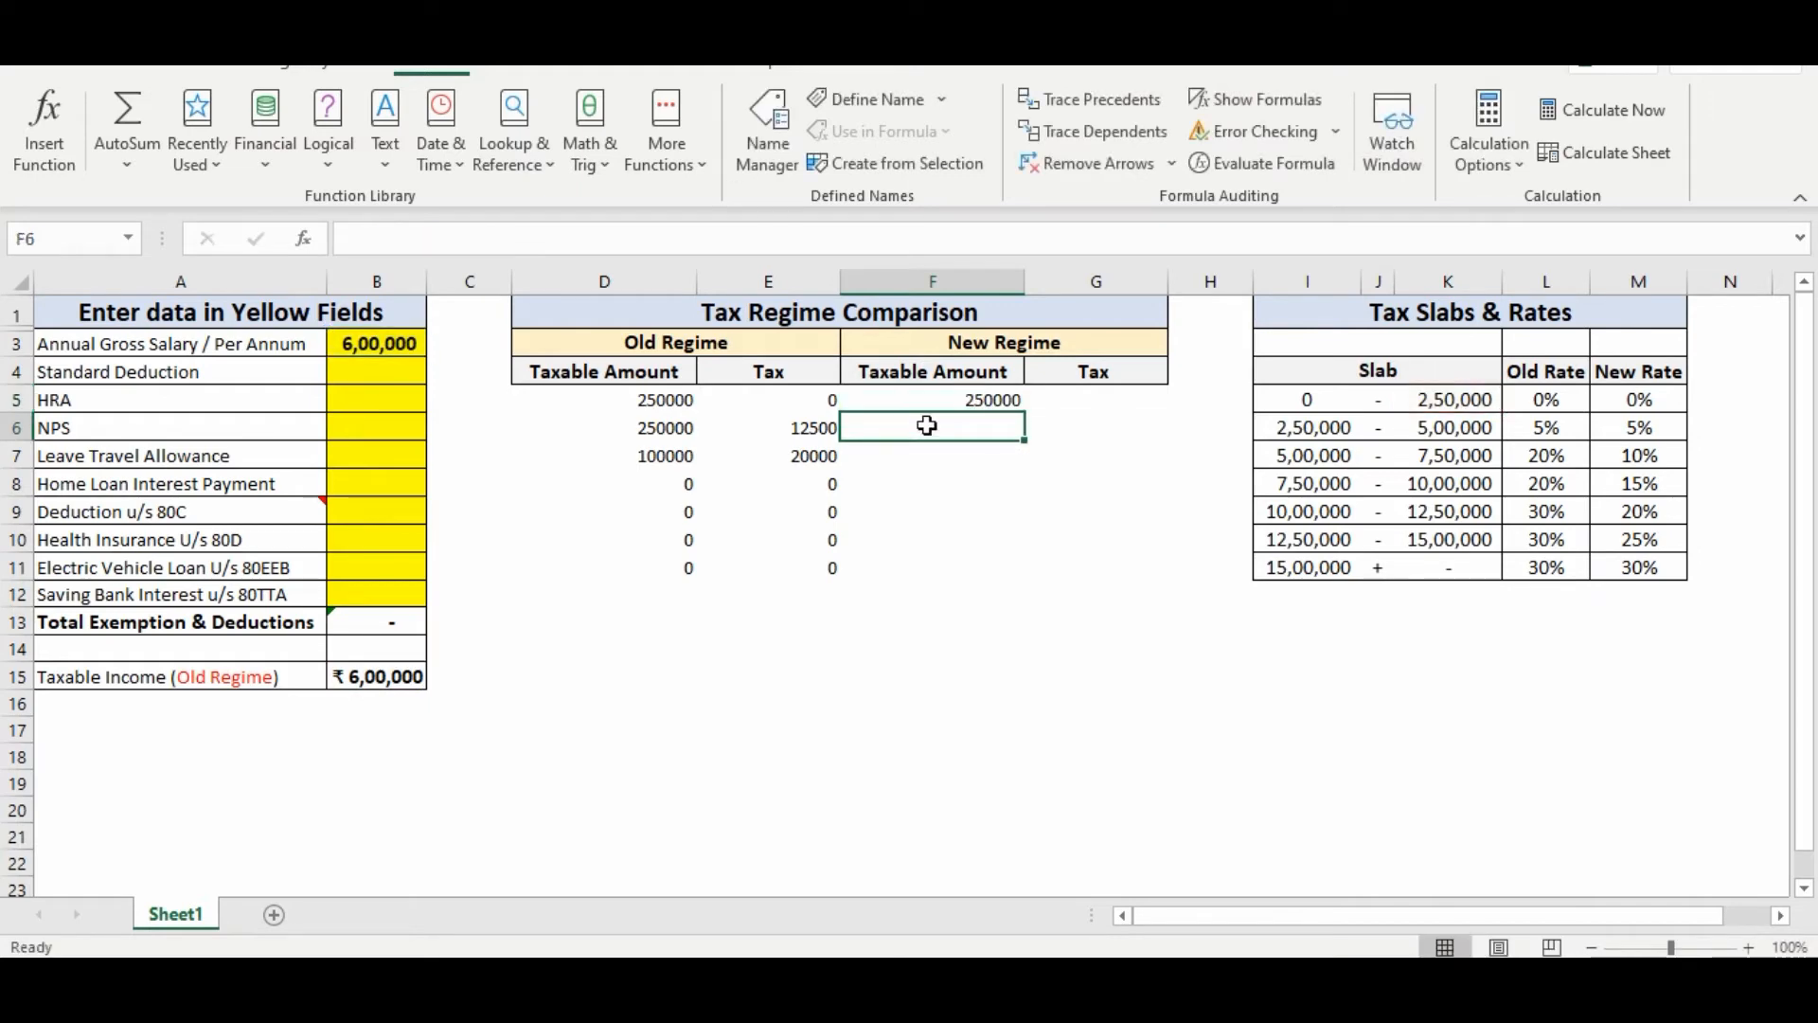
# - Copy the D6 taxable amount formula as text and paste it into F6 under the new regime
pyautogui.doubleClick(647, 432)
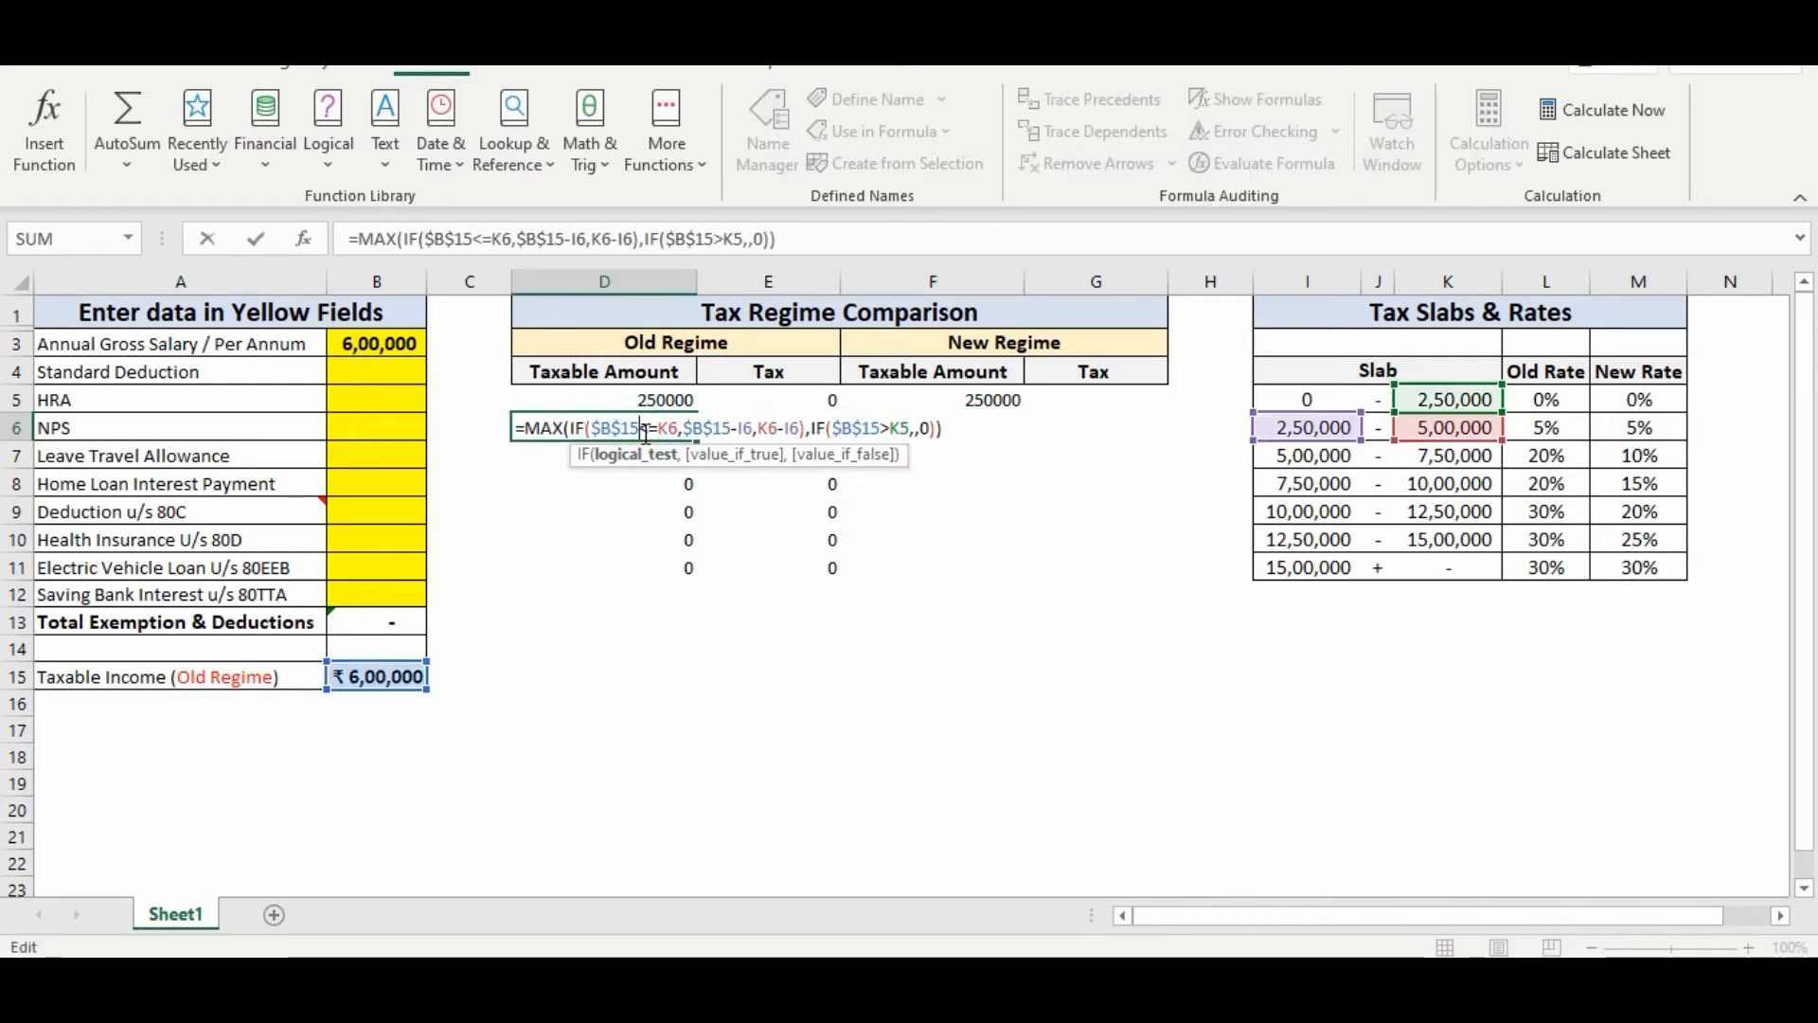
pyautogui.hotkey('ctrl', 'a')
pyautogui.hotkey('ctrl', 'c')
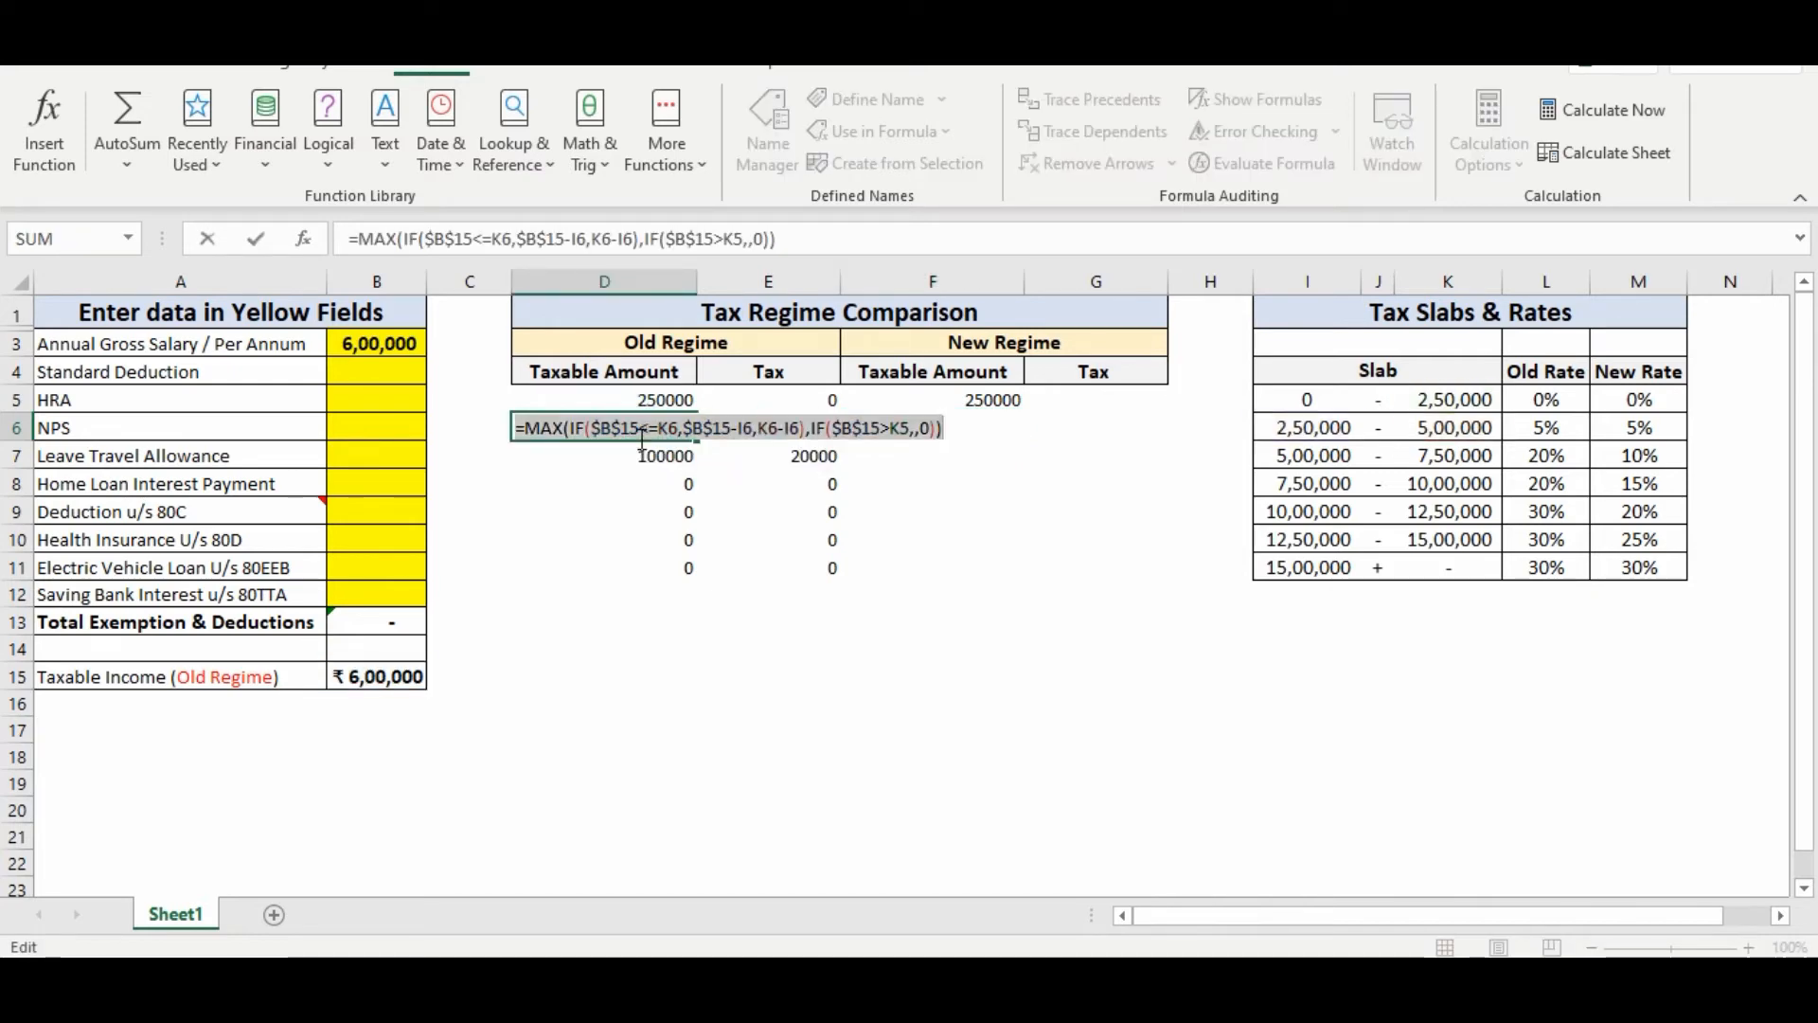
pyautogui.press('Escape')
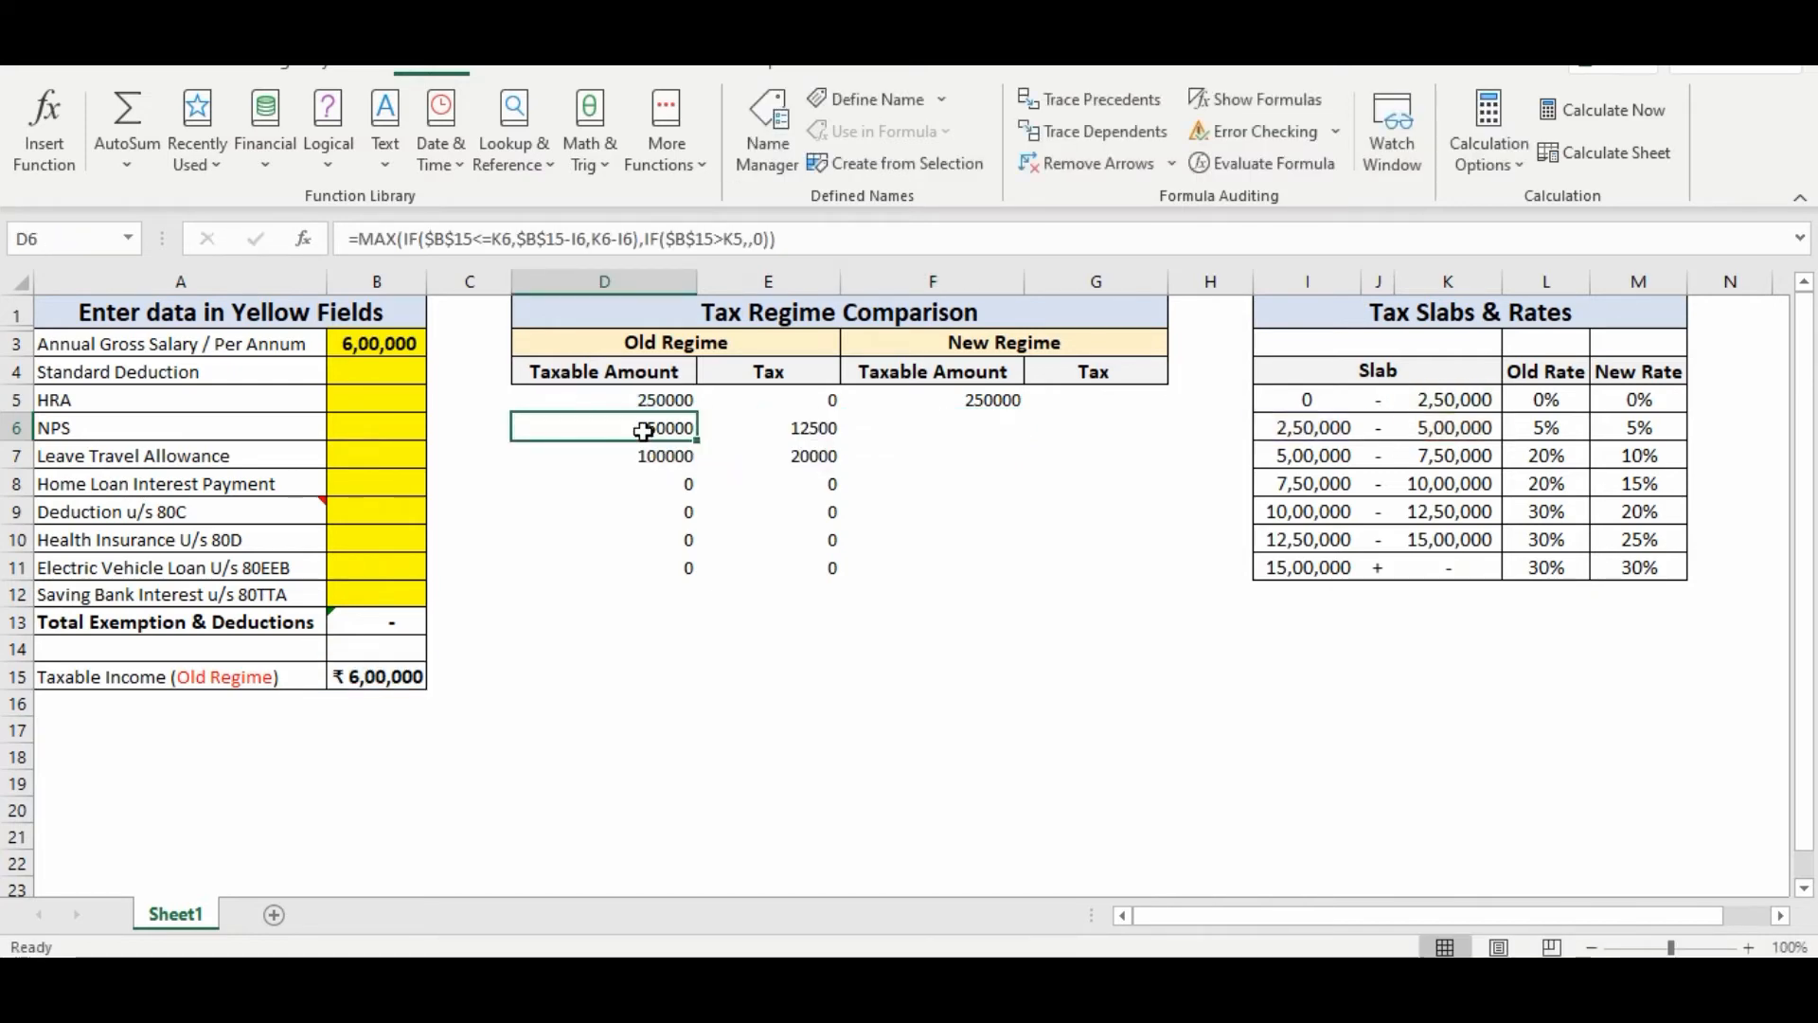
pyautogui.click(908, 423)
pyautogui.doubleClick(908, 423)
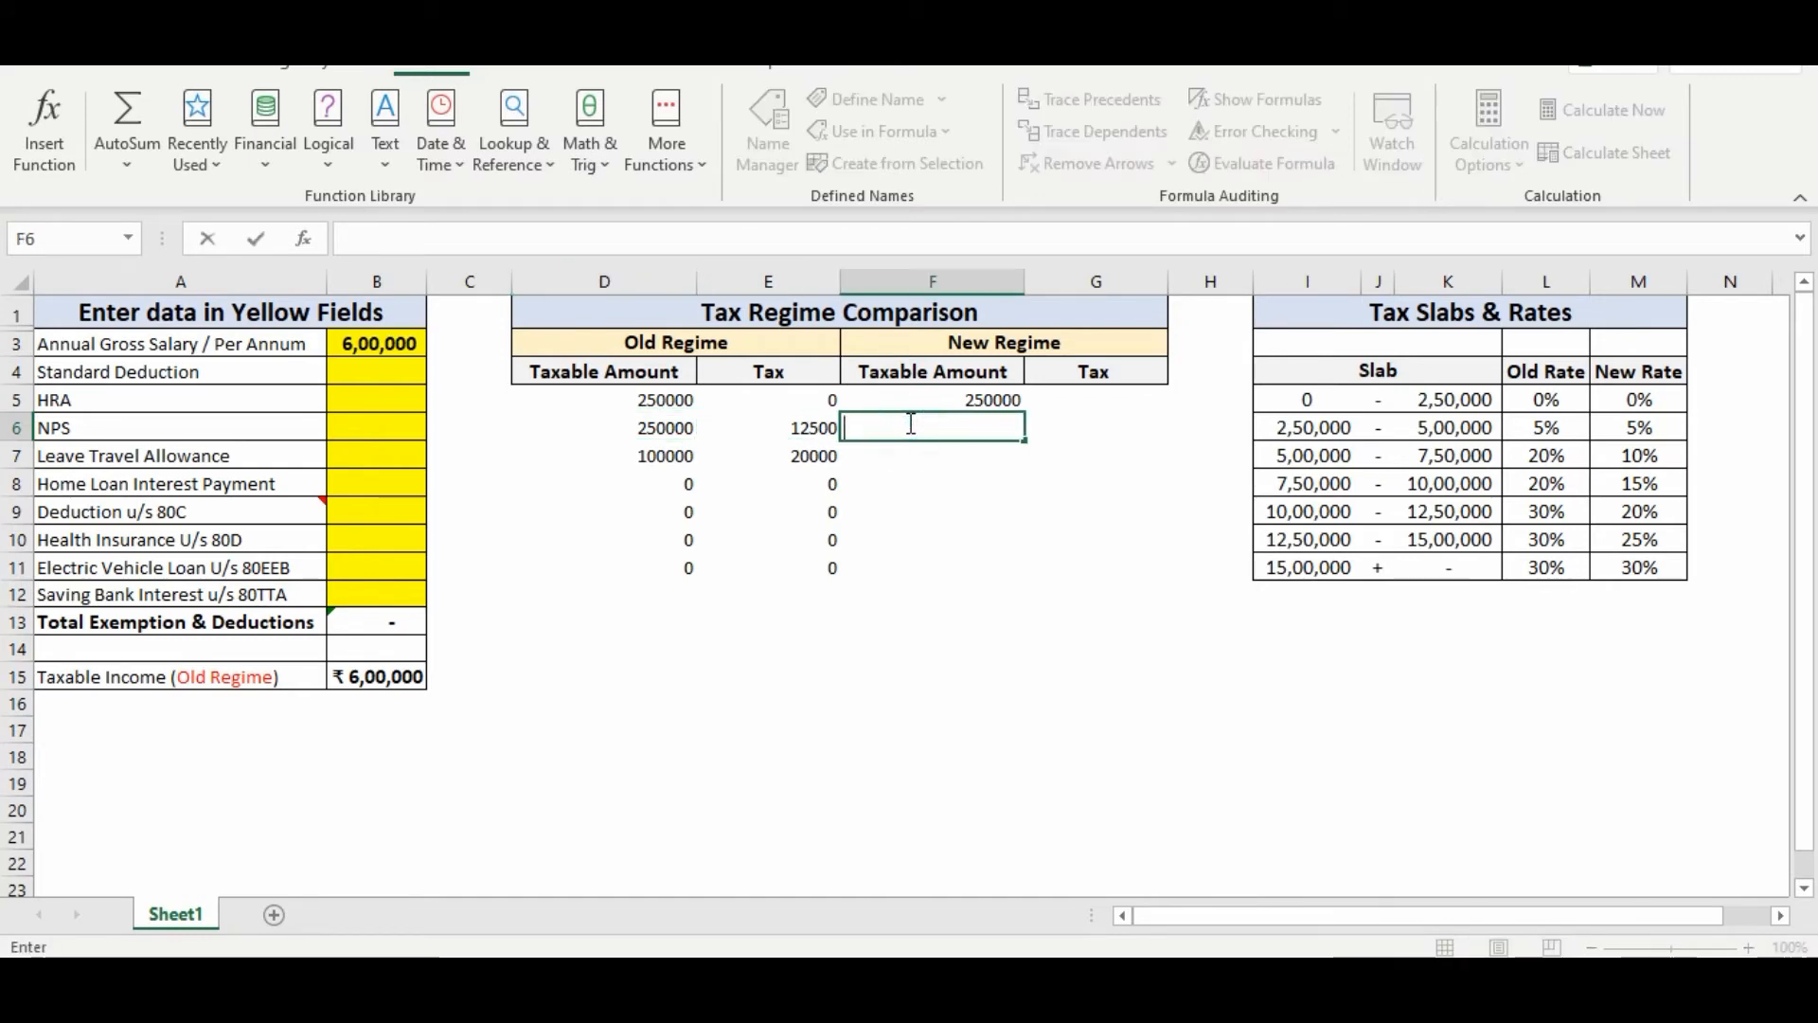
pyautogui.hotkey('ctrl', 'v')
# - Change every $B$15 reference in the F6 formula to $B$3, giving =MAX(IF($B$3<=K6,$B$3-I6,K6-I6),IF($B$3>K5,,0))
pyautogui.click(950, 428)
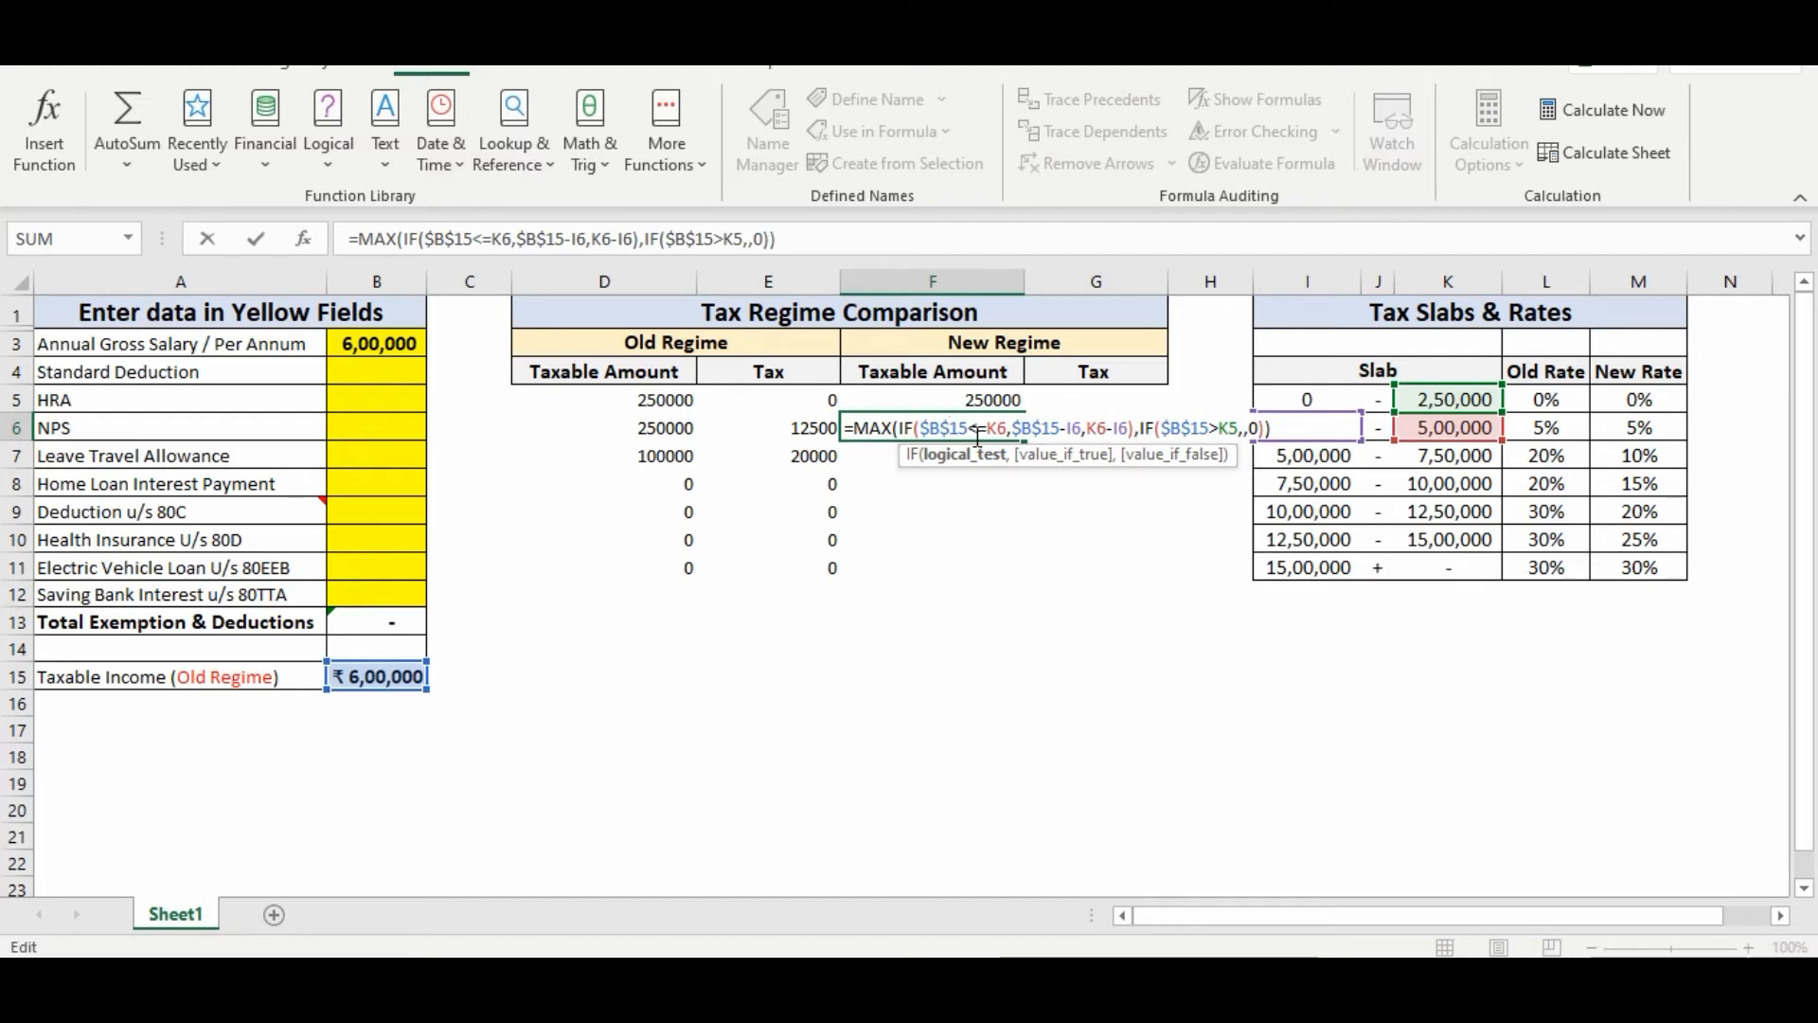
pyautogui.press('Delete')
pyautogui.press('Delete')
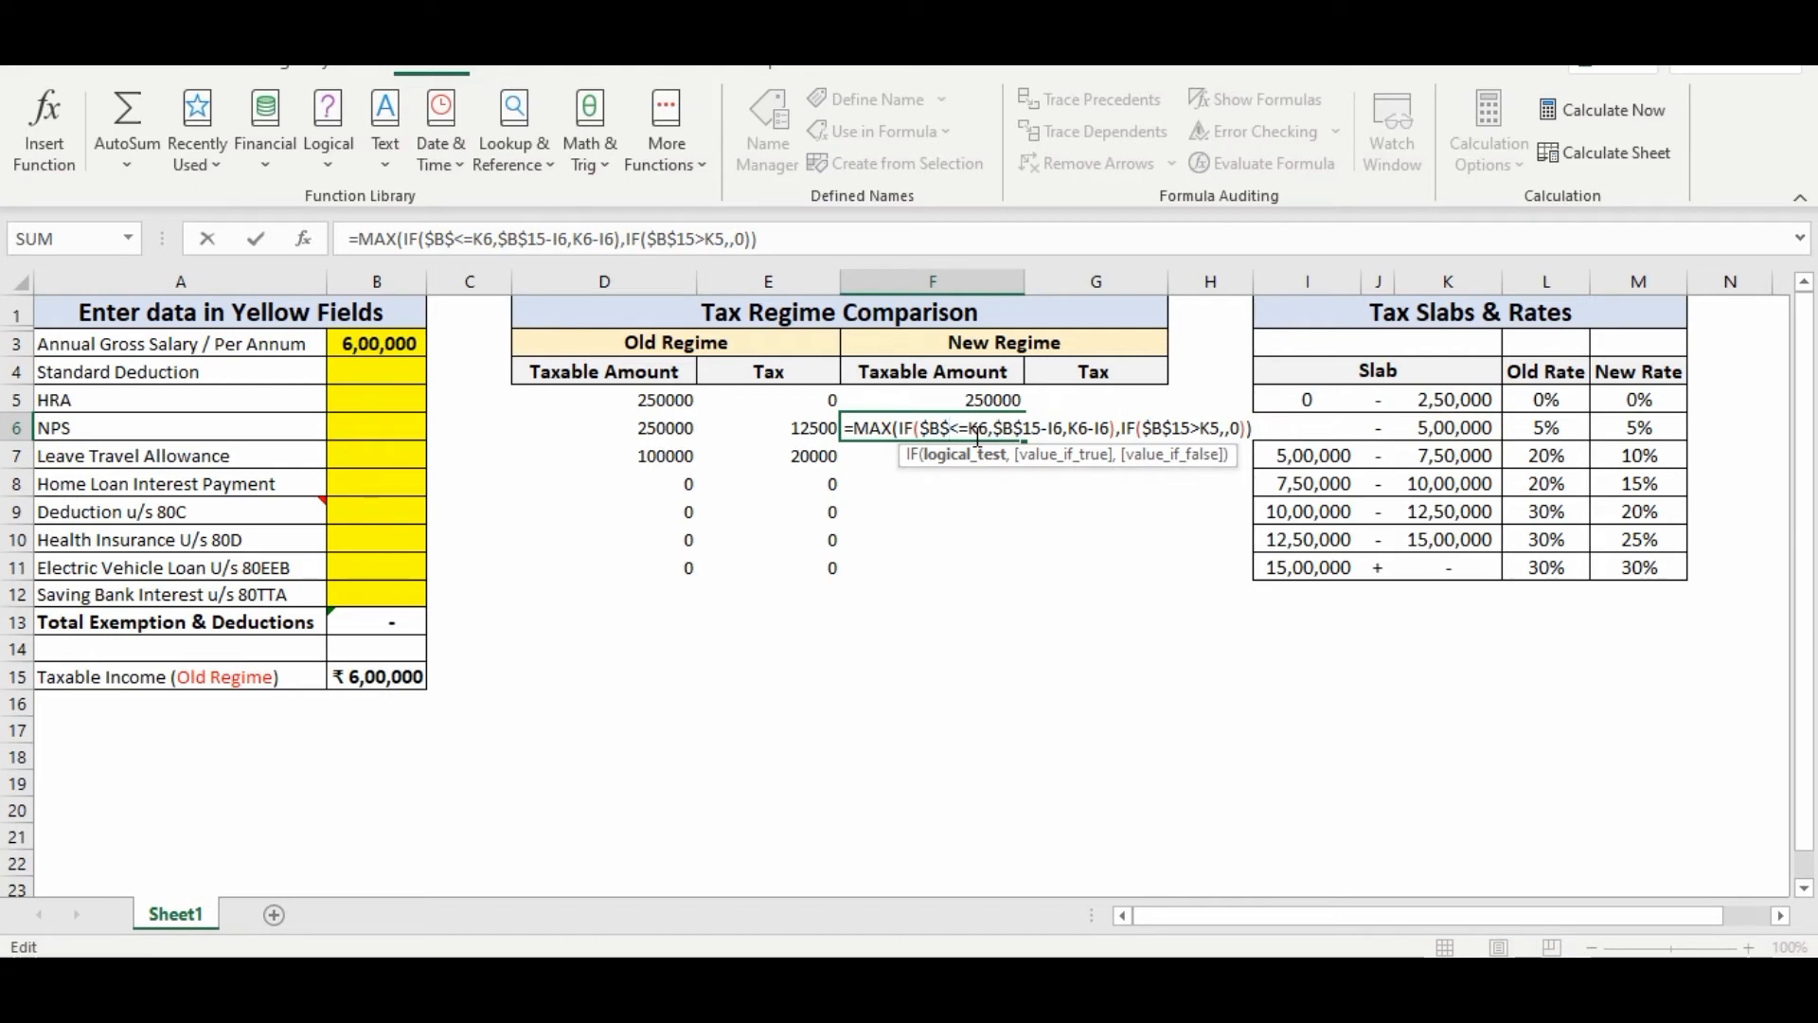
pyautogui.write('3')
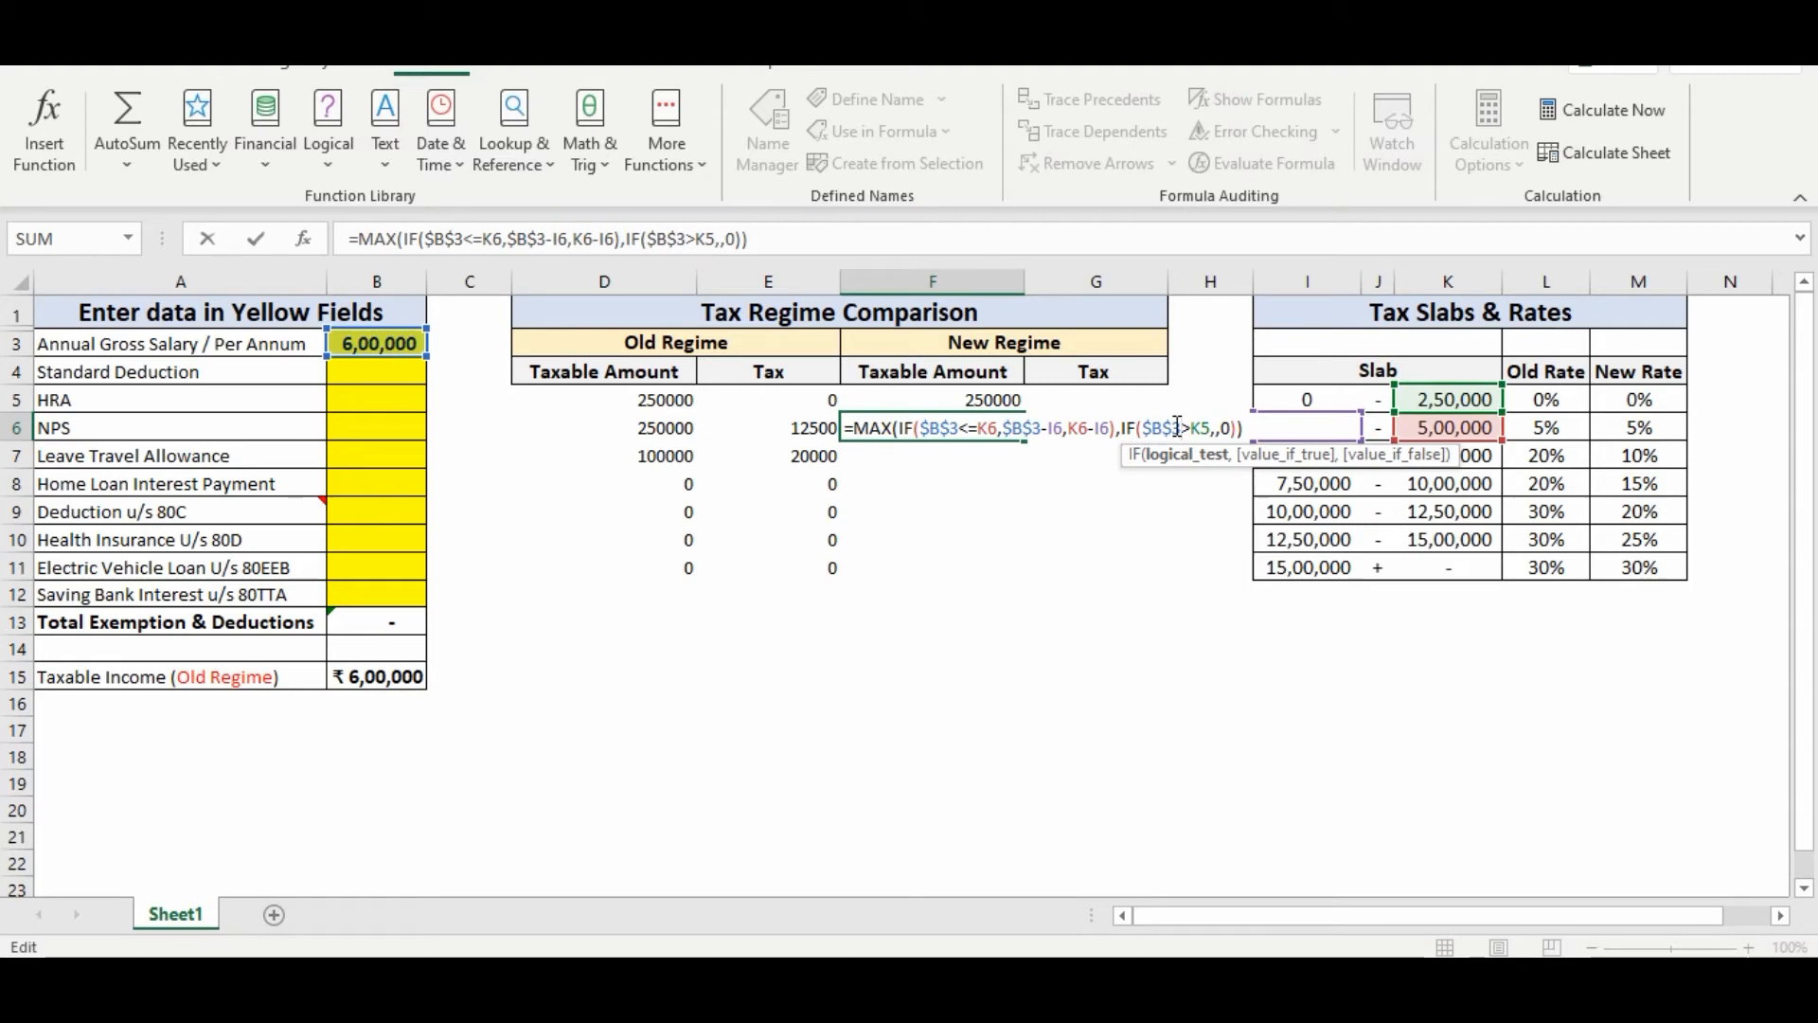
pyautogui.press('Return')
pyautogui.press('Up')
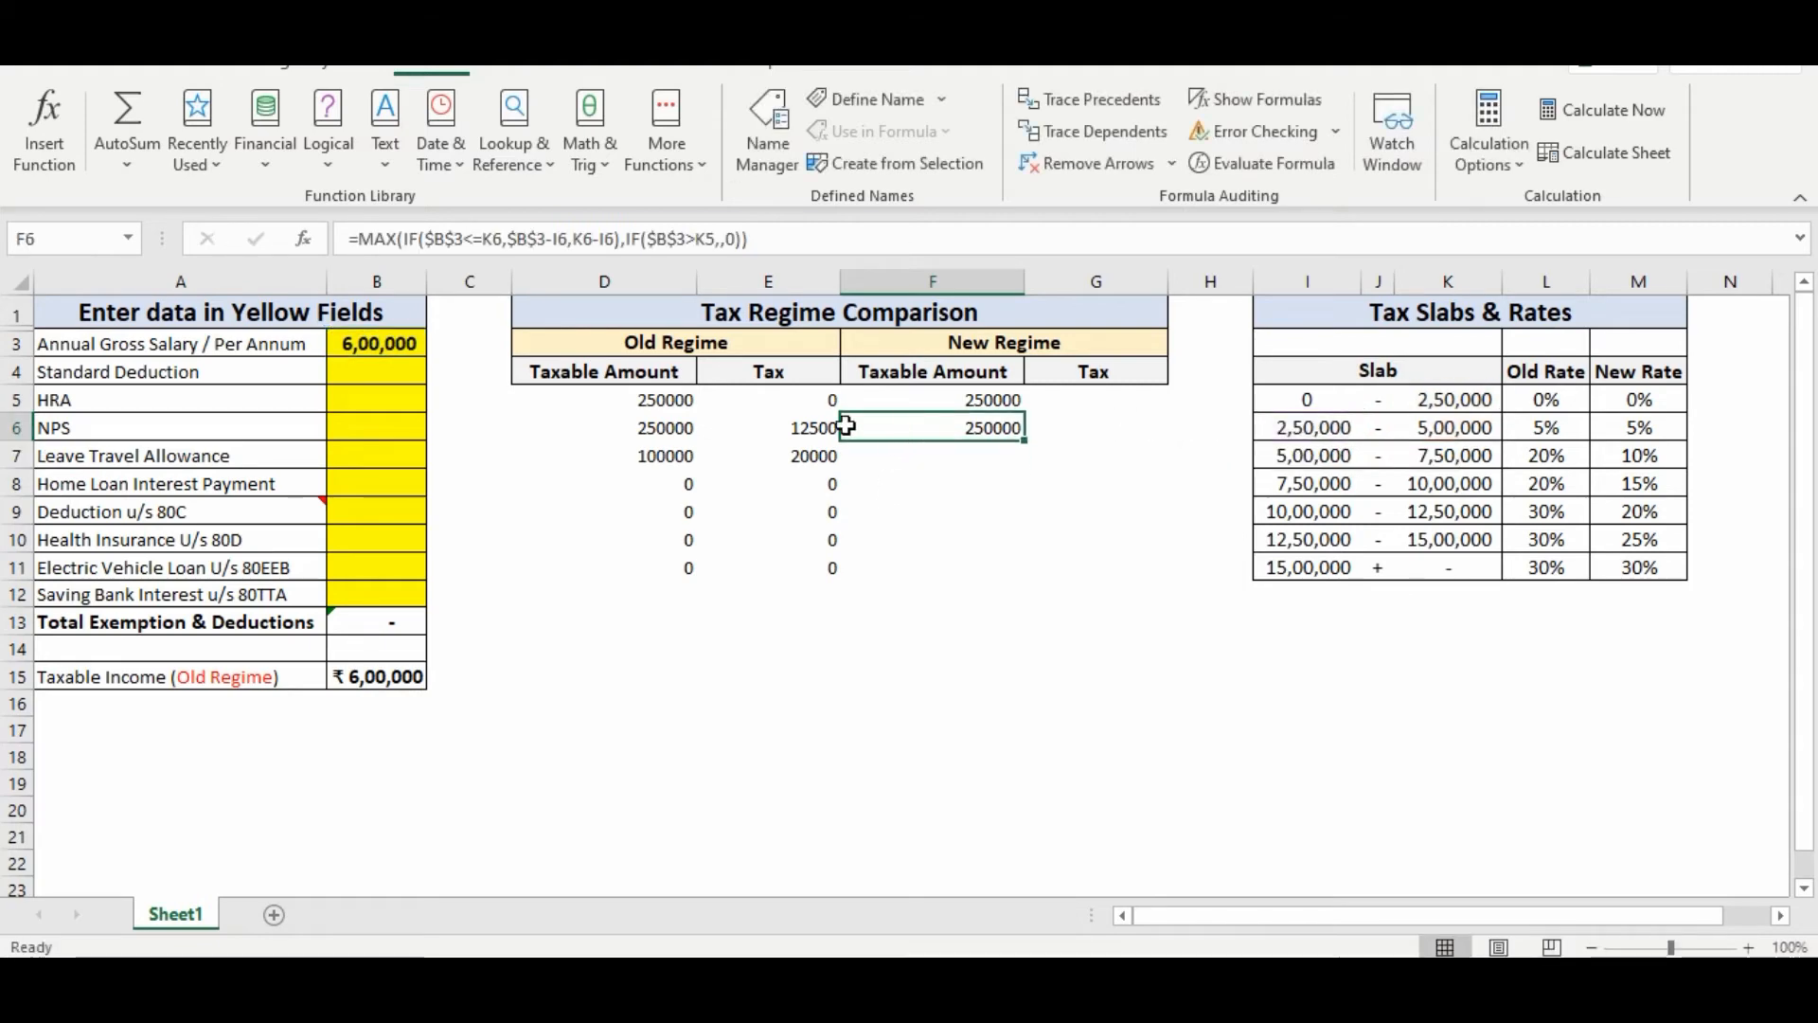
# - Compare F6 with D6, fill the F6 formula down through F11, and check the copied formula in F7
pyautogui.keyDown('ctrl'); pyautogui.click(651, 426); pyautogui.keyUp('ctrl')
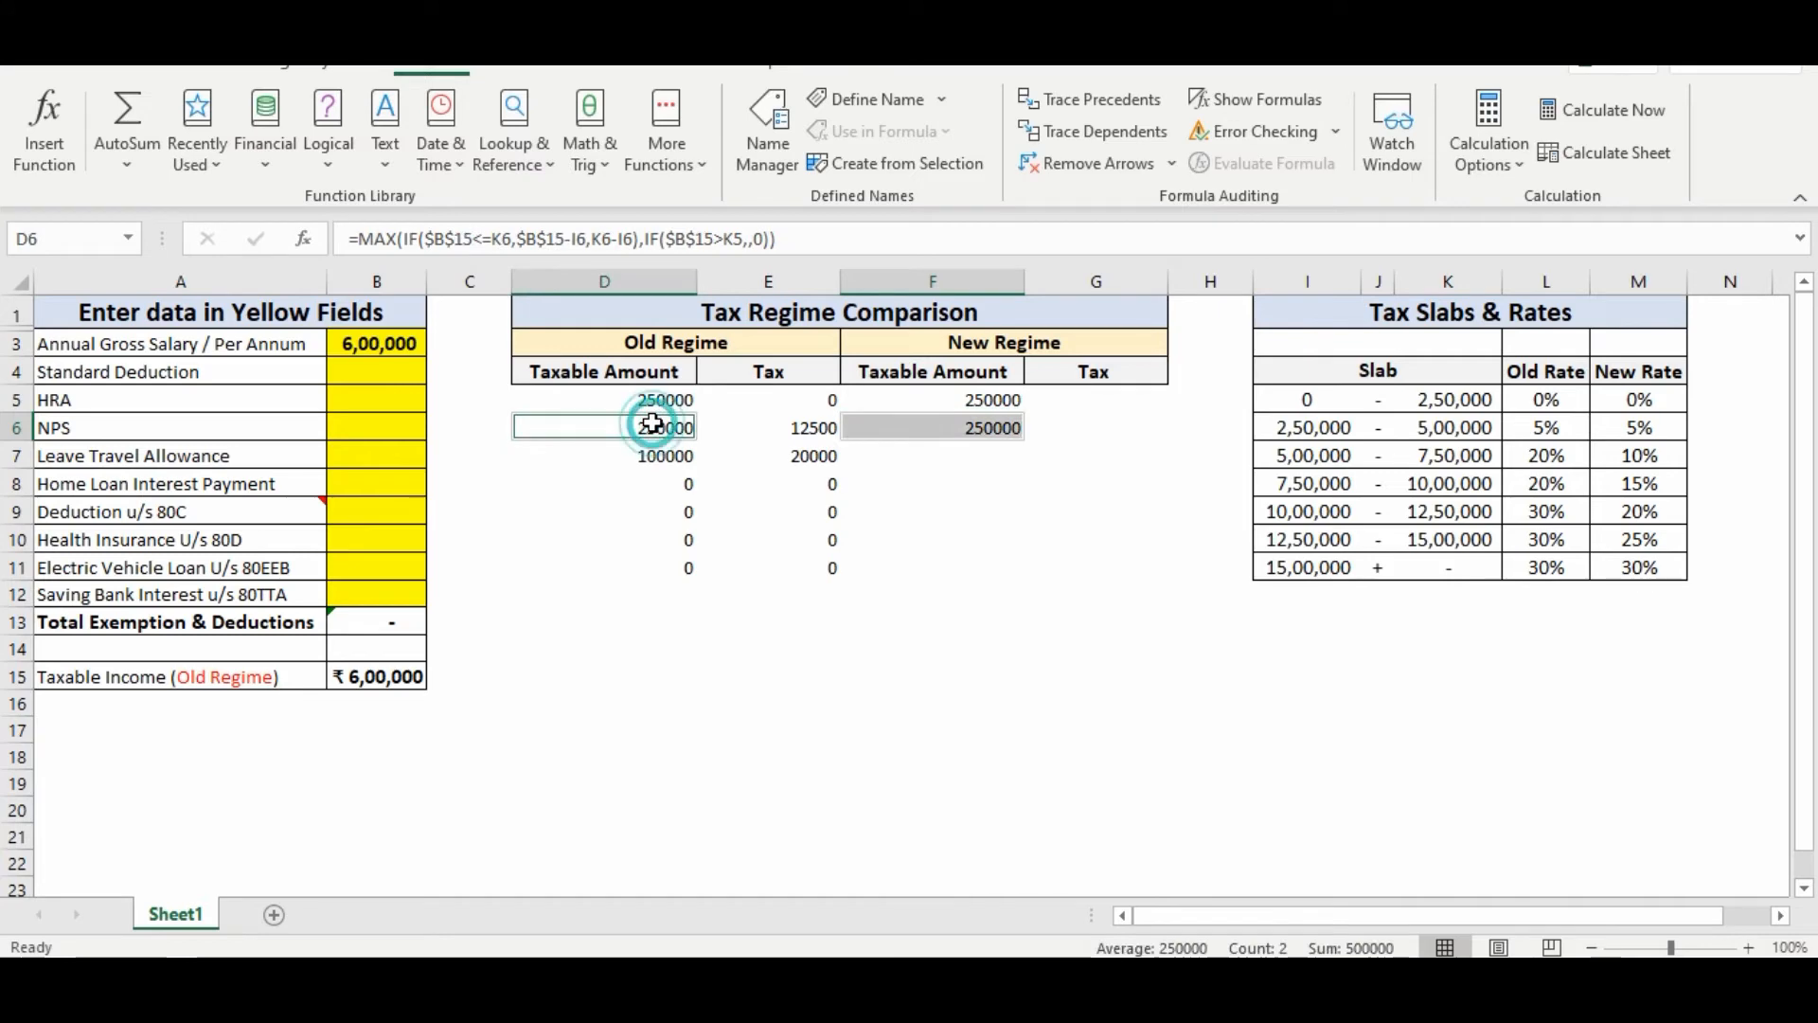
pyautogui.click(958, 428)
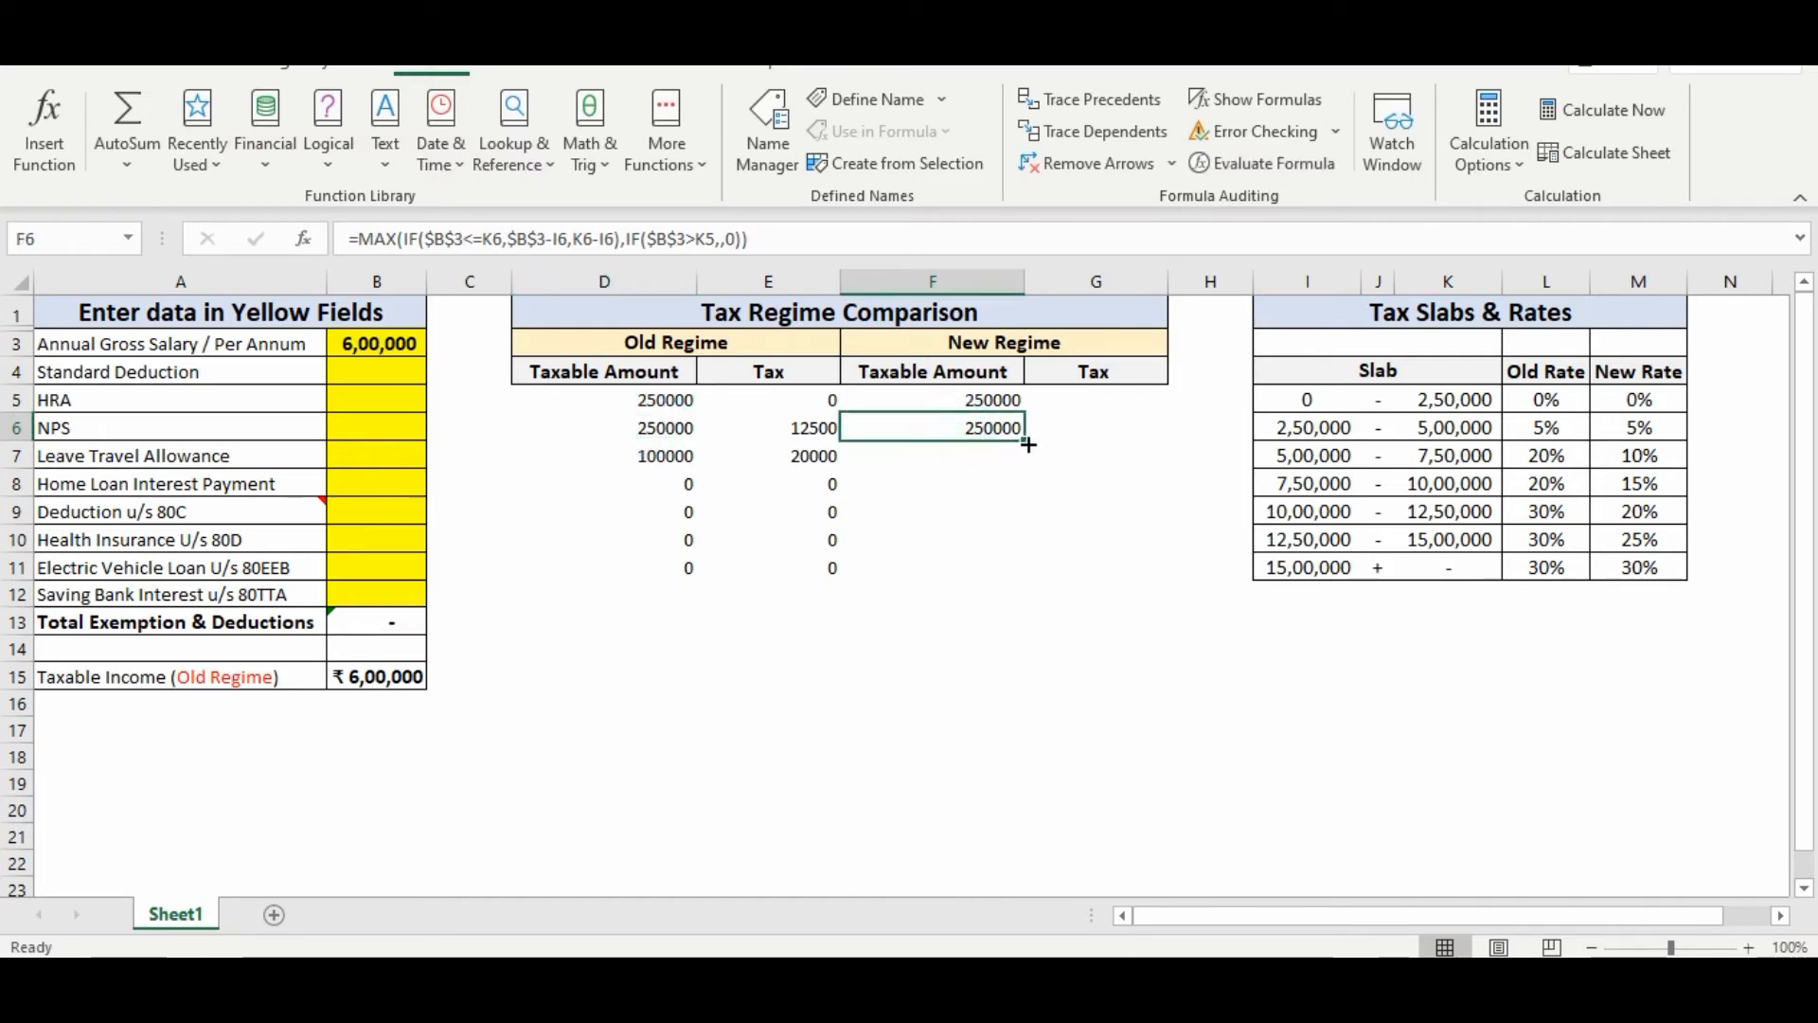
pyautogui.moveTo(1028, 444); pyautogui.dragTo(980, 566)
pyautogui.click(950, 462)
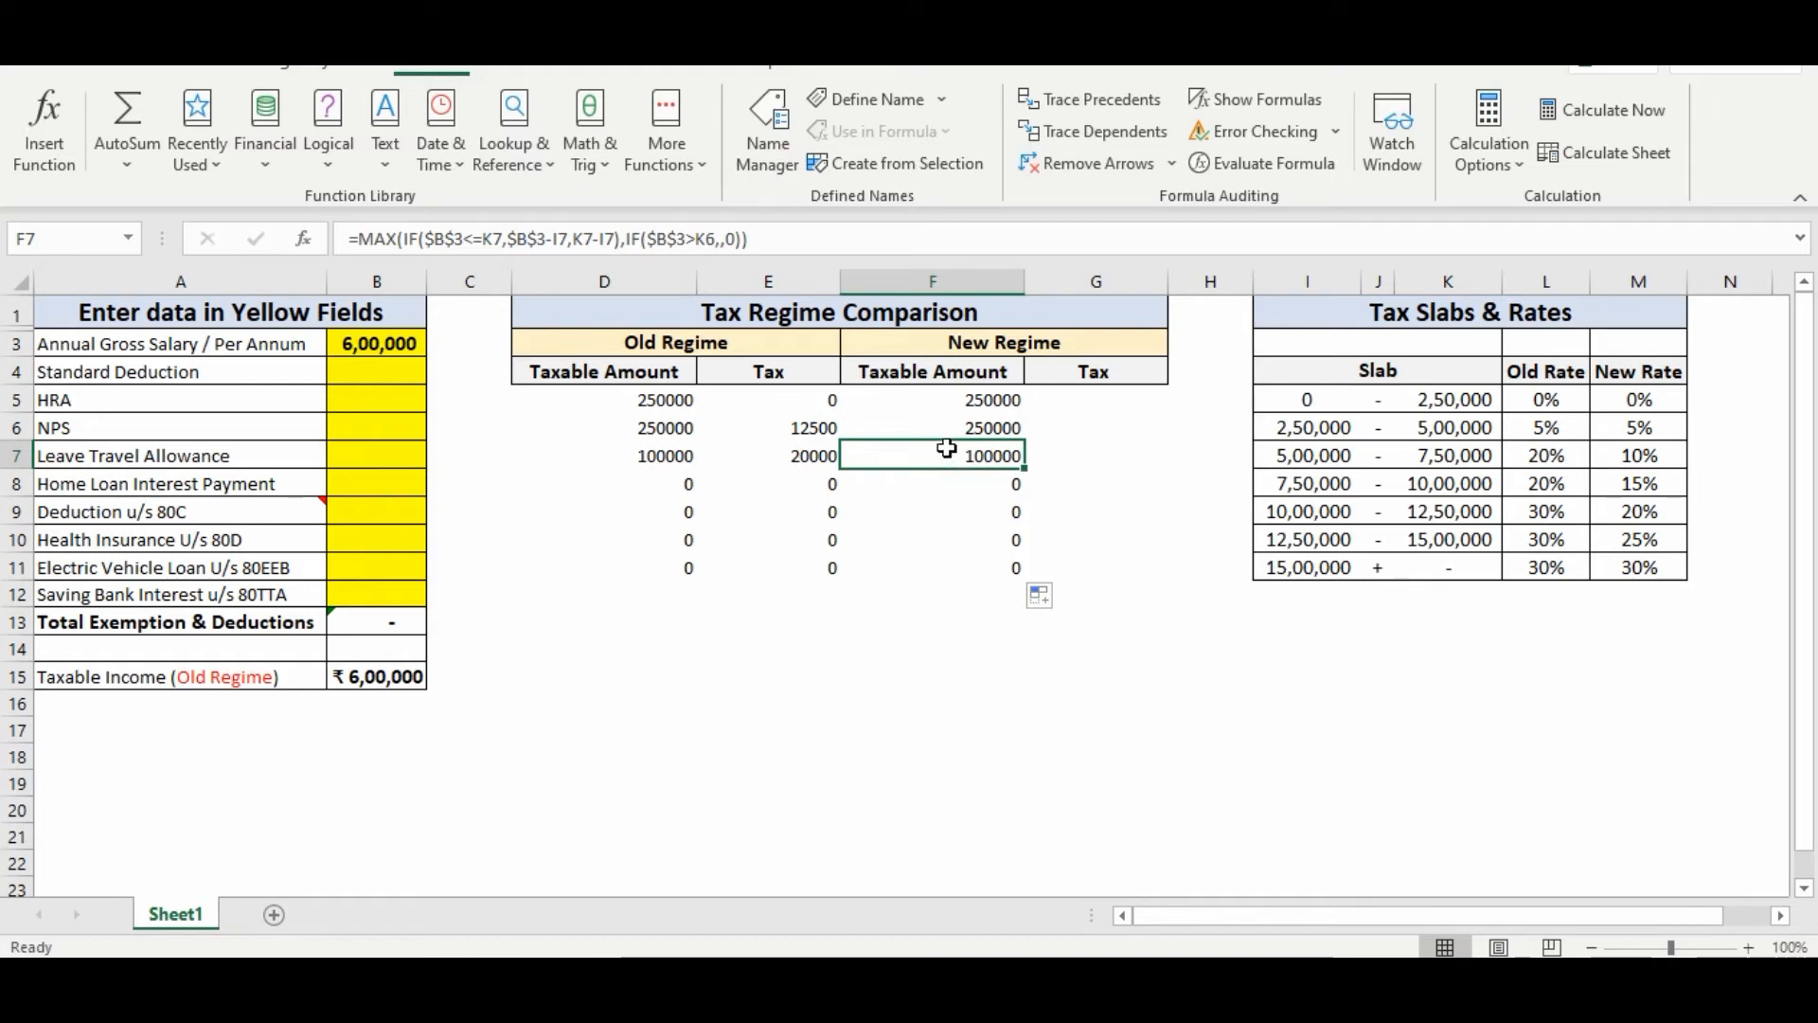
# - Enter =F5*M5 in G5 to calculate the new regime tax for the first slab, and reselect the cell
pyautogui.click(1085, 409)
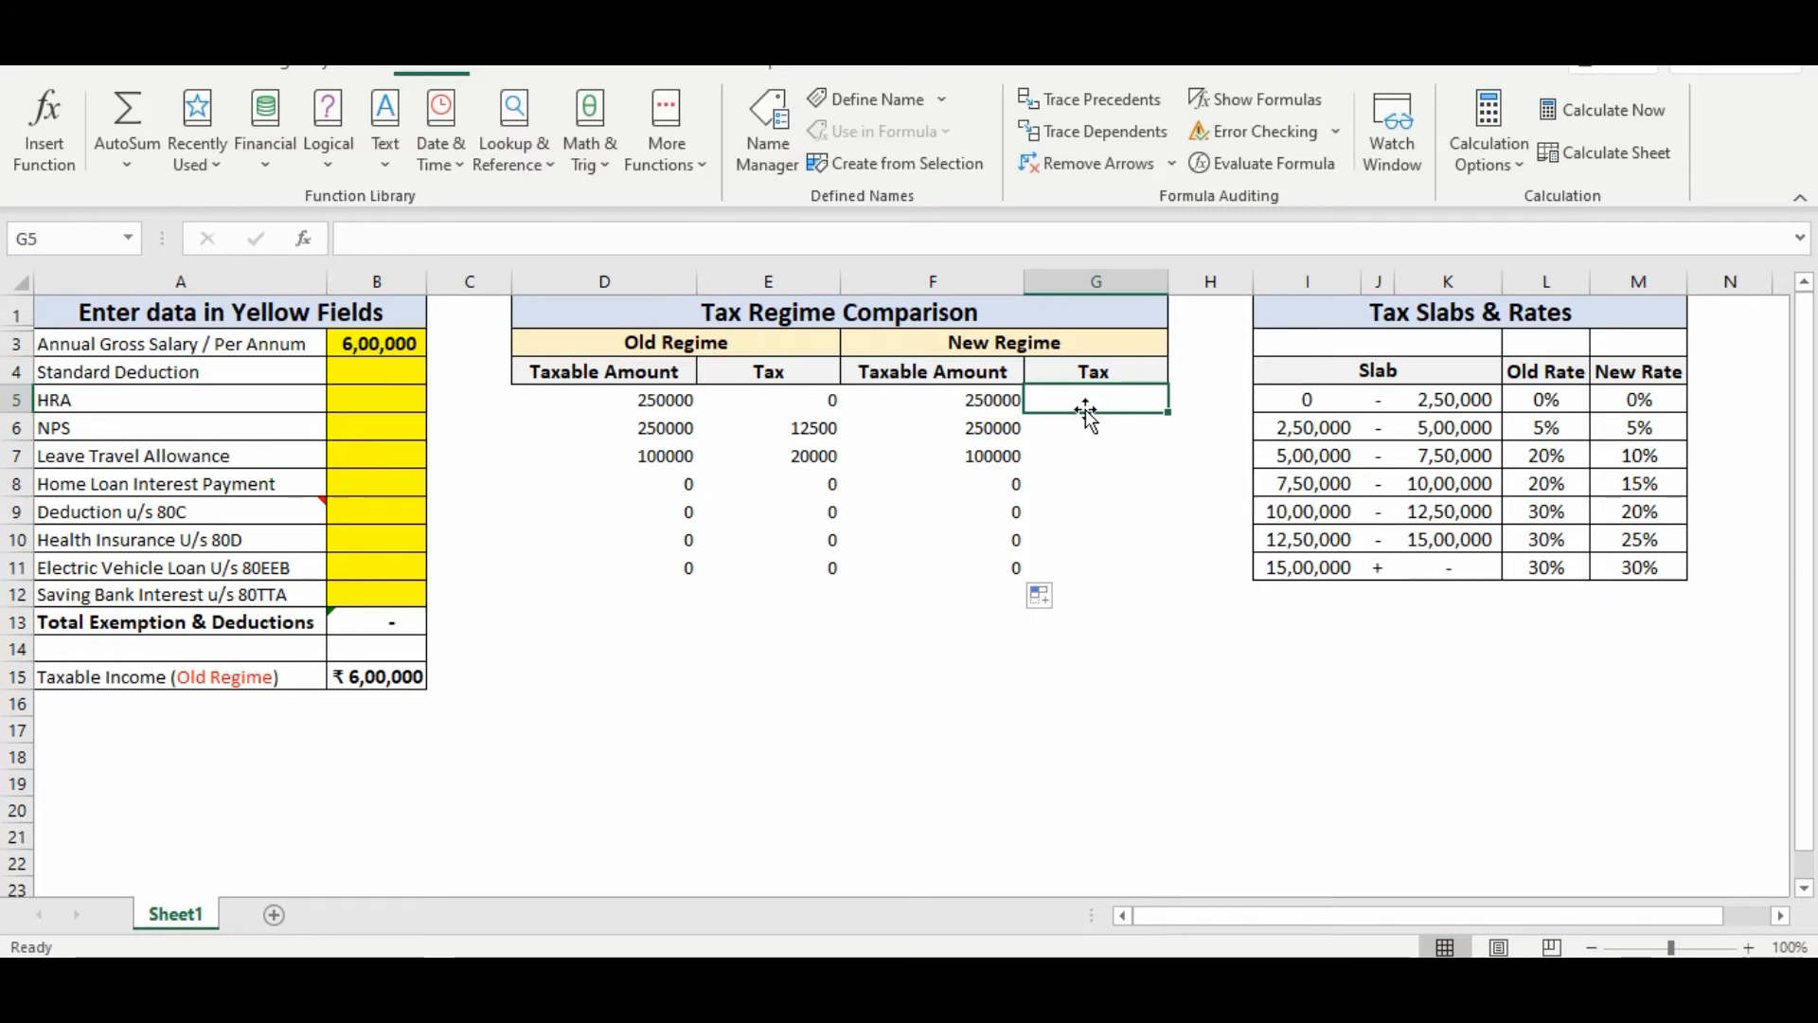
pyautogui.write('=')
pyautogui.click(997, 398)
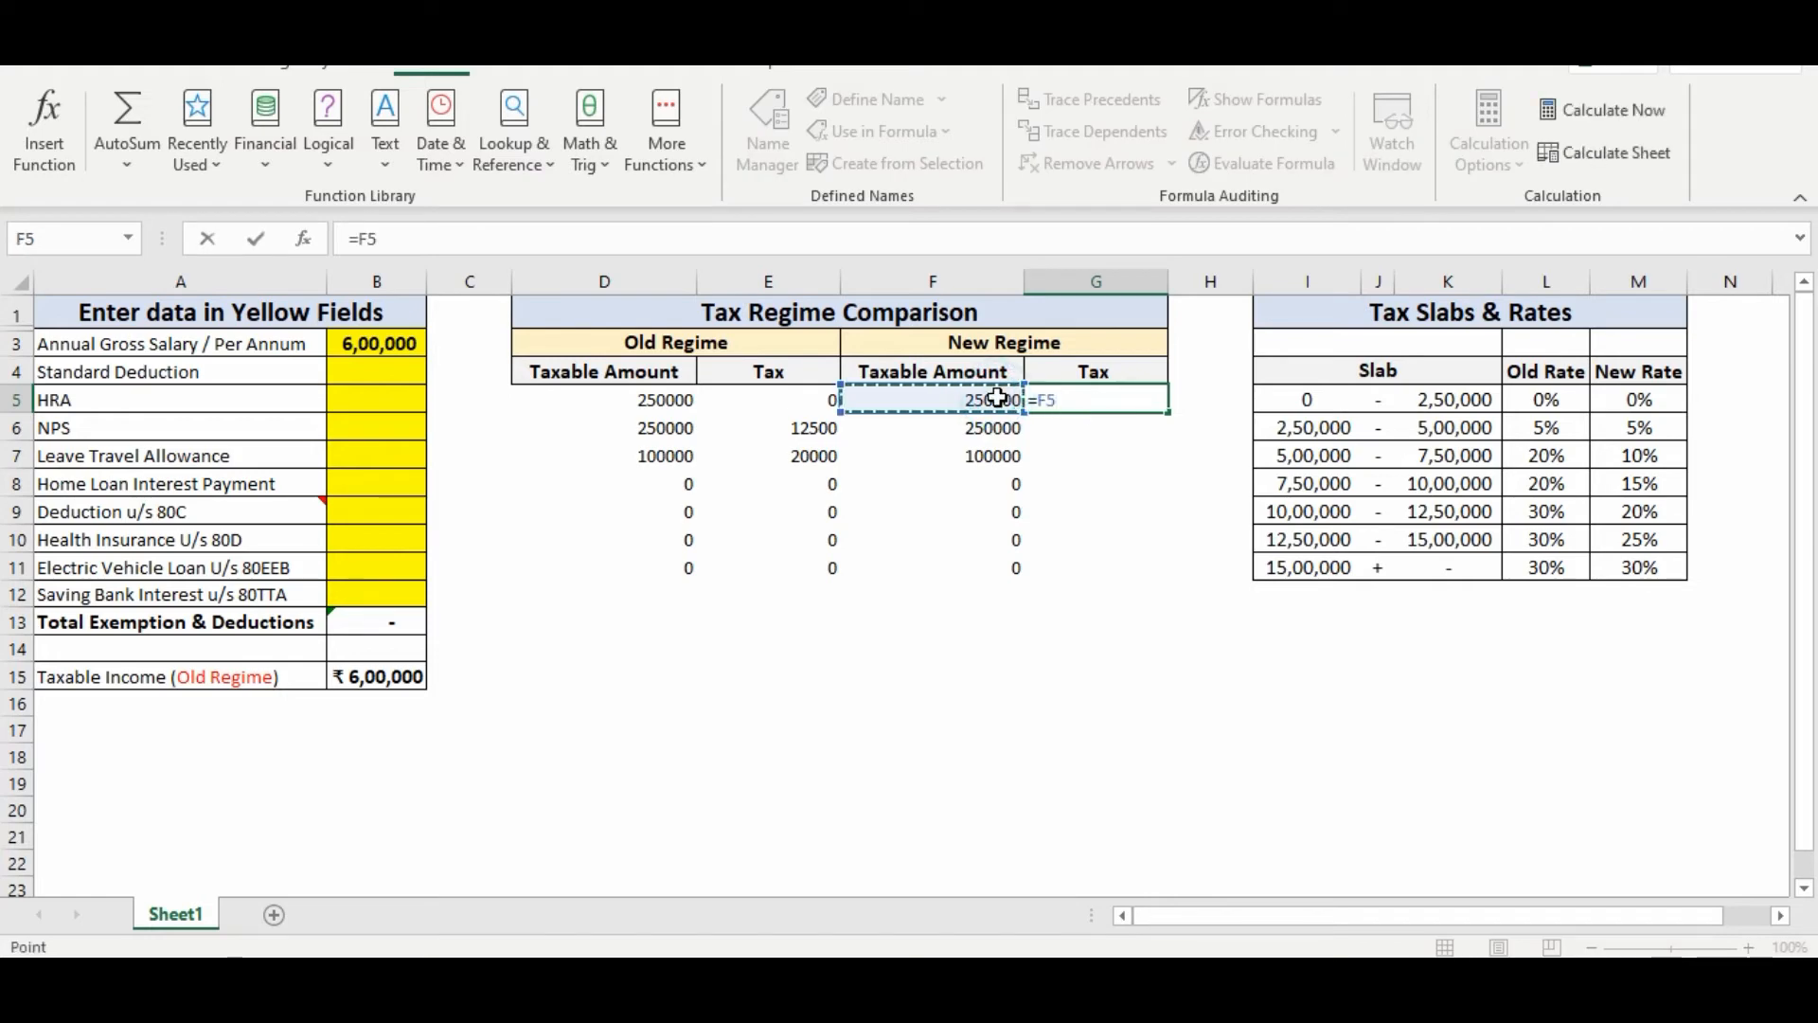
pyautogui.write('*')
pyautogui.click(1635, 405)
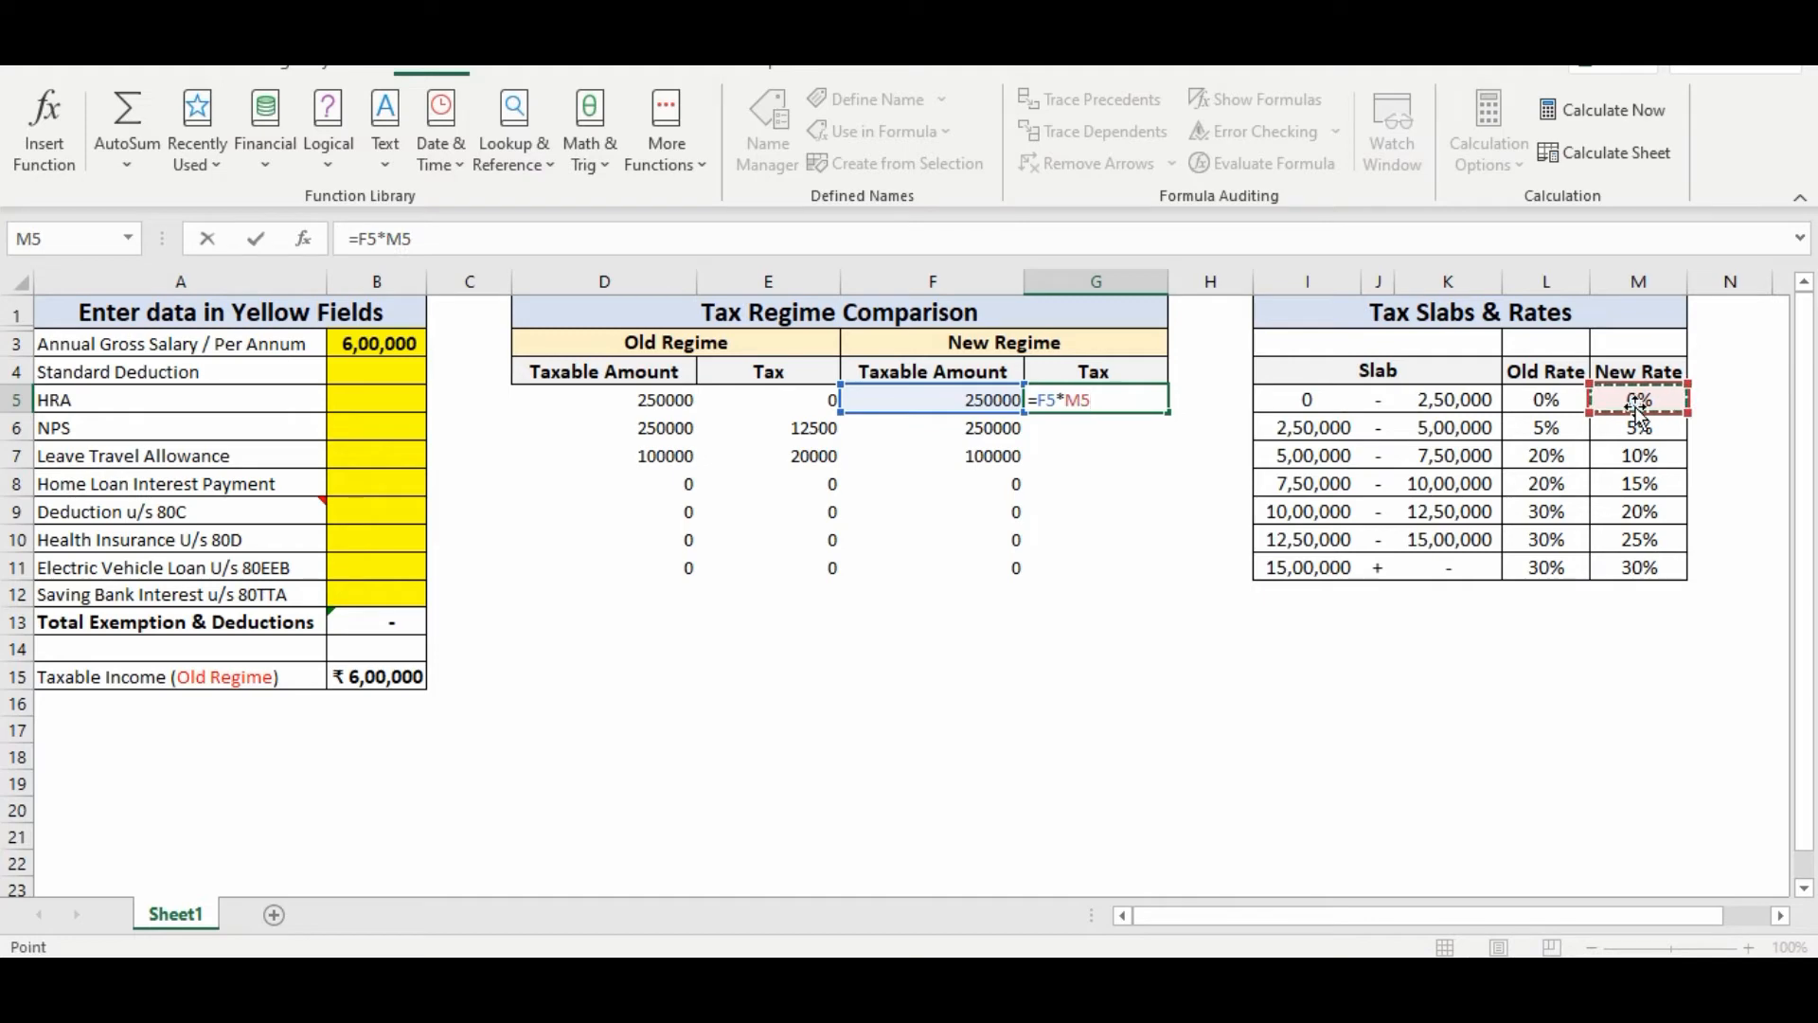
pyautogui.press('Return')
pyautogui.click(1157, 406)
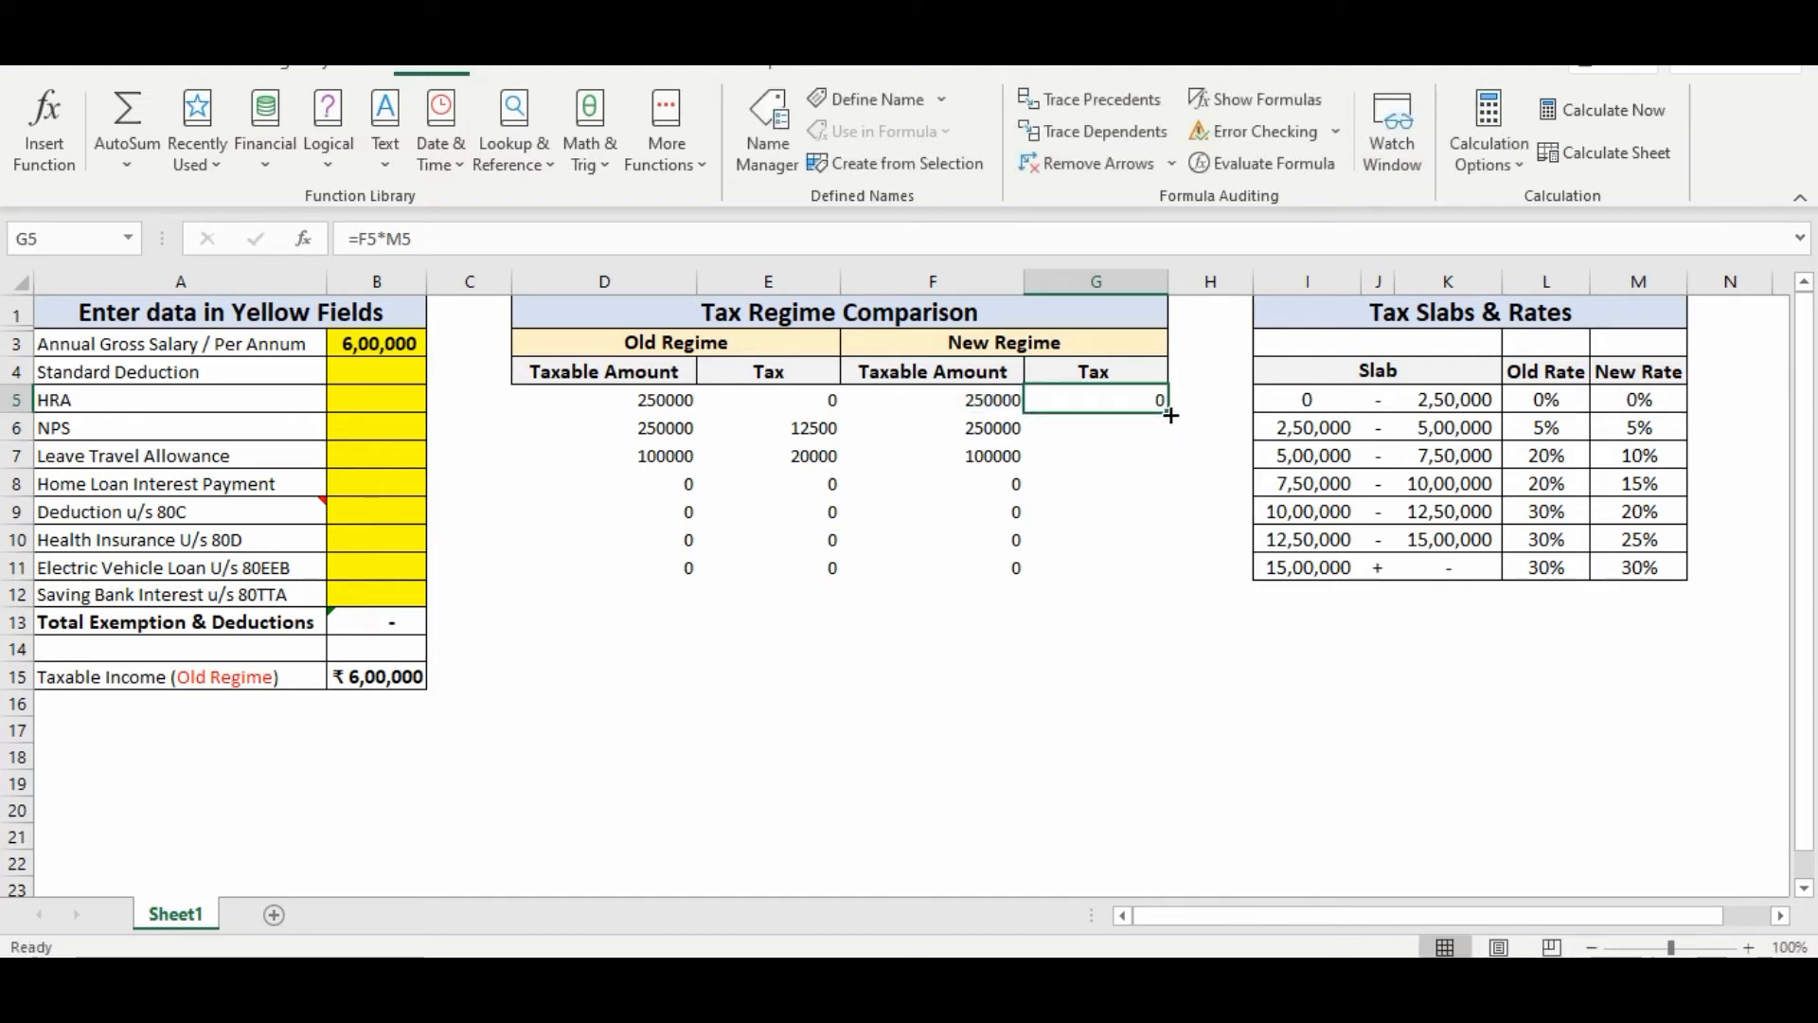
# - Fill the G5 new regime tax formula down through G11 to cover all remaining slabs
pyautogui.moveTo(1170, 415); pyautogui.dragTo(1157, 568)
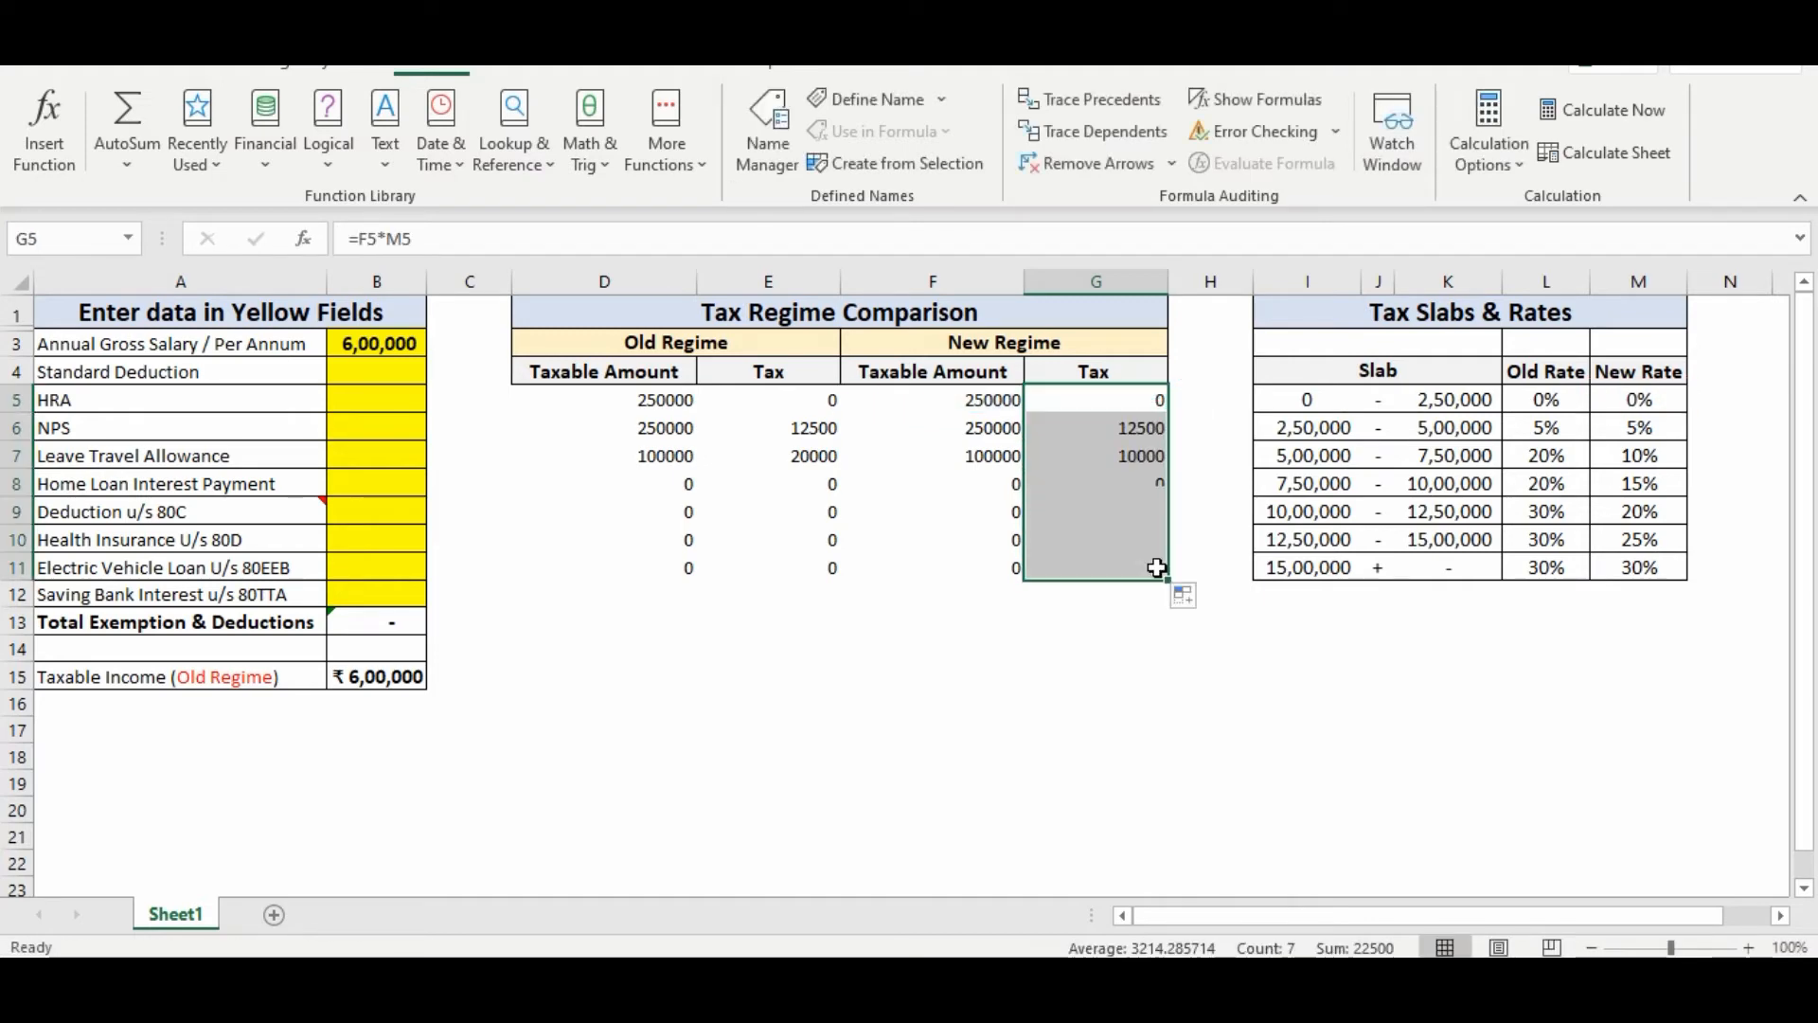
pyautogui.click(575, 597)
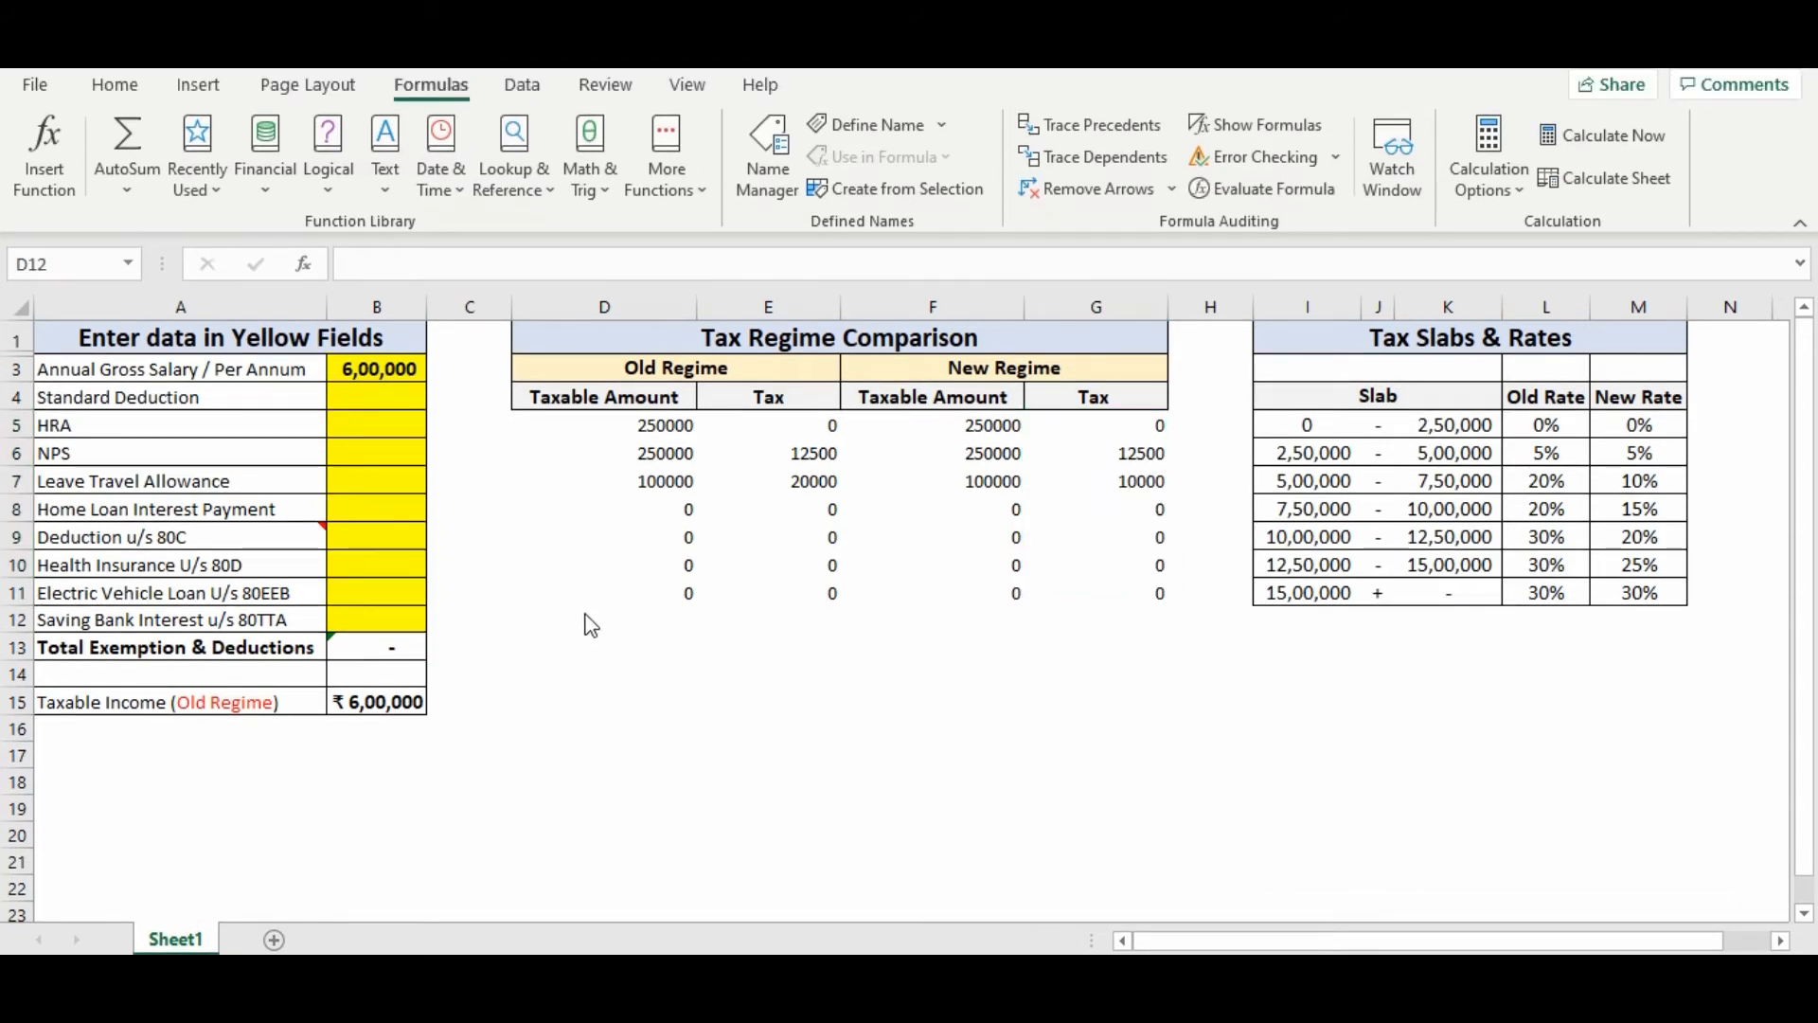
pyautogui.click(583, 614)
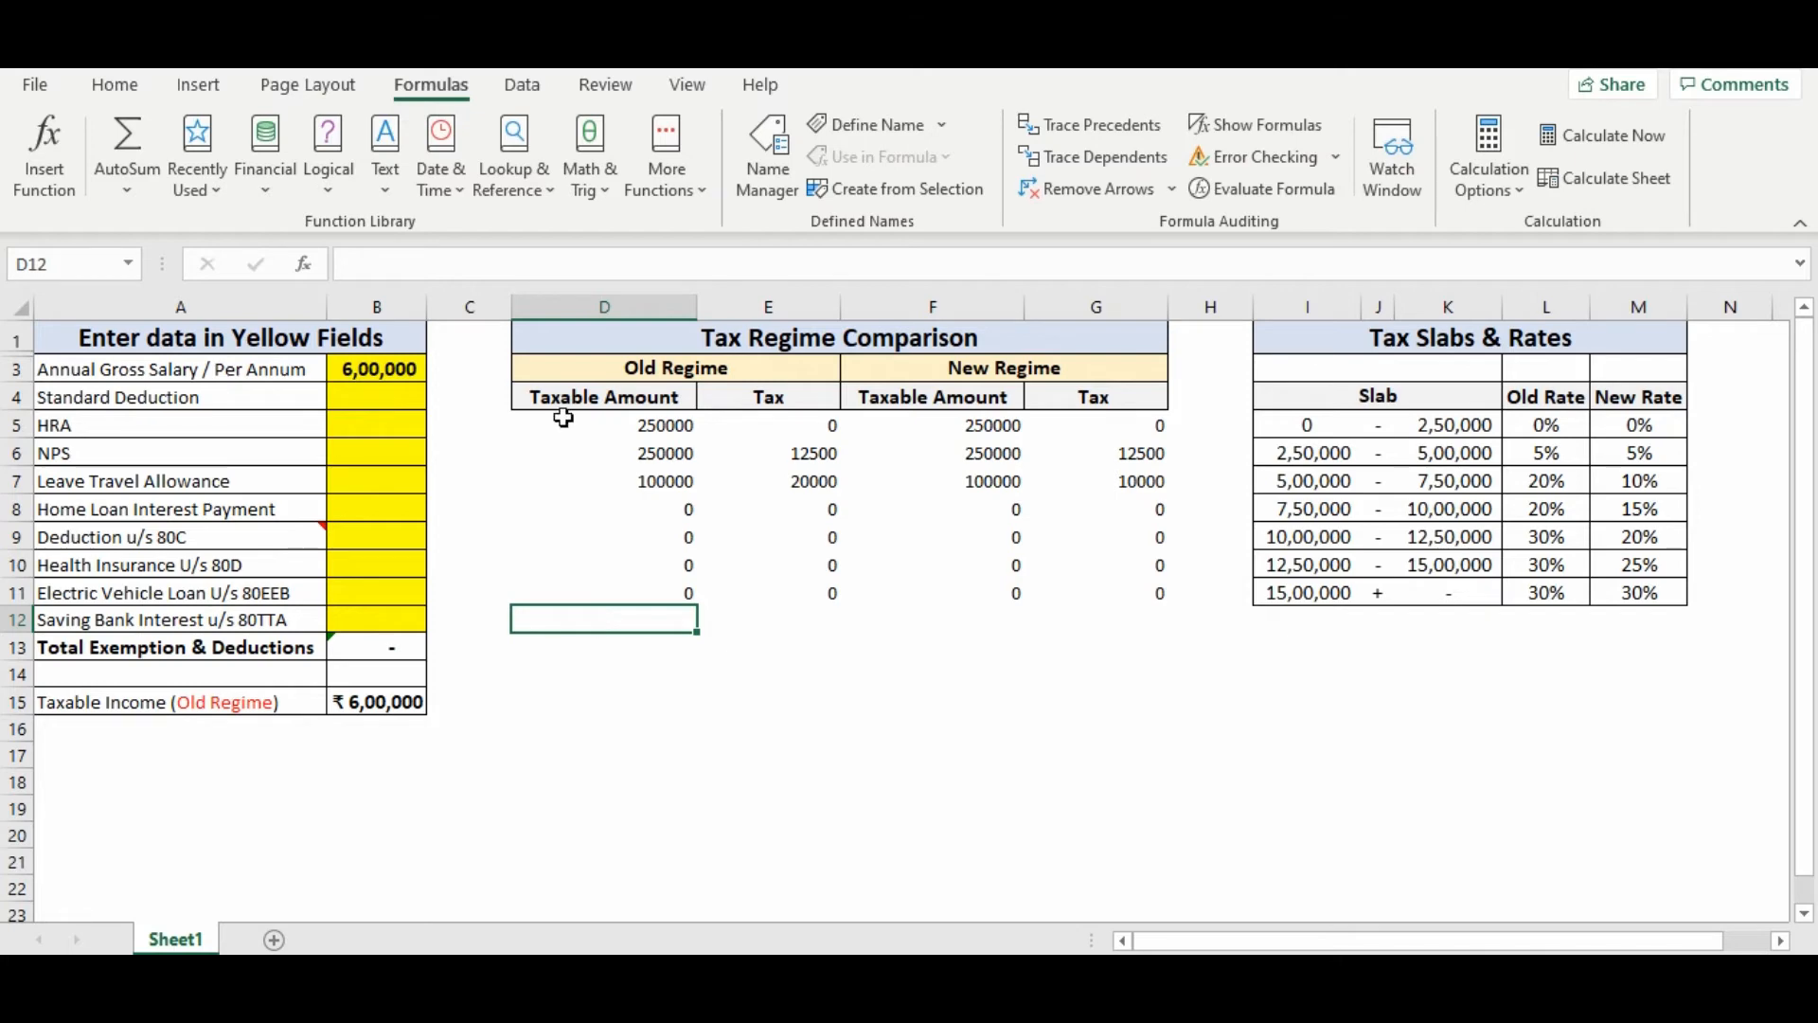
# - Format D5:G11 with the custom accounting-style #,##0 code that has no rupee symbol or decimals and shows zeros as dashes
pyautogui.moveTo(560, 416); pyautogui.dragTo(1088, 588)
pyautogui.rightClick(767, 530)
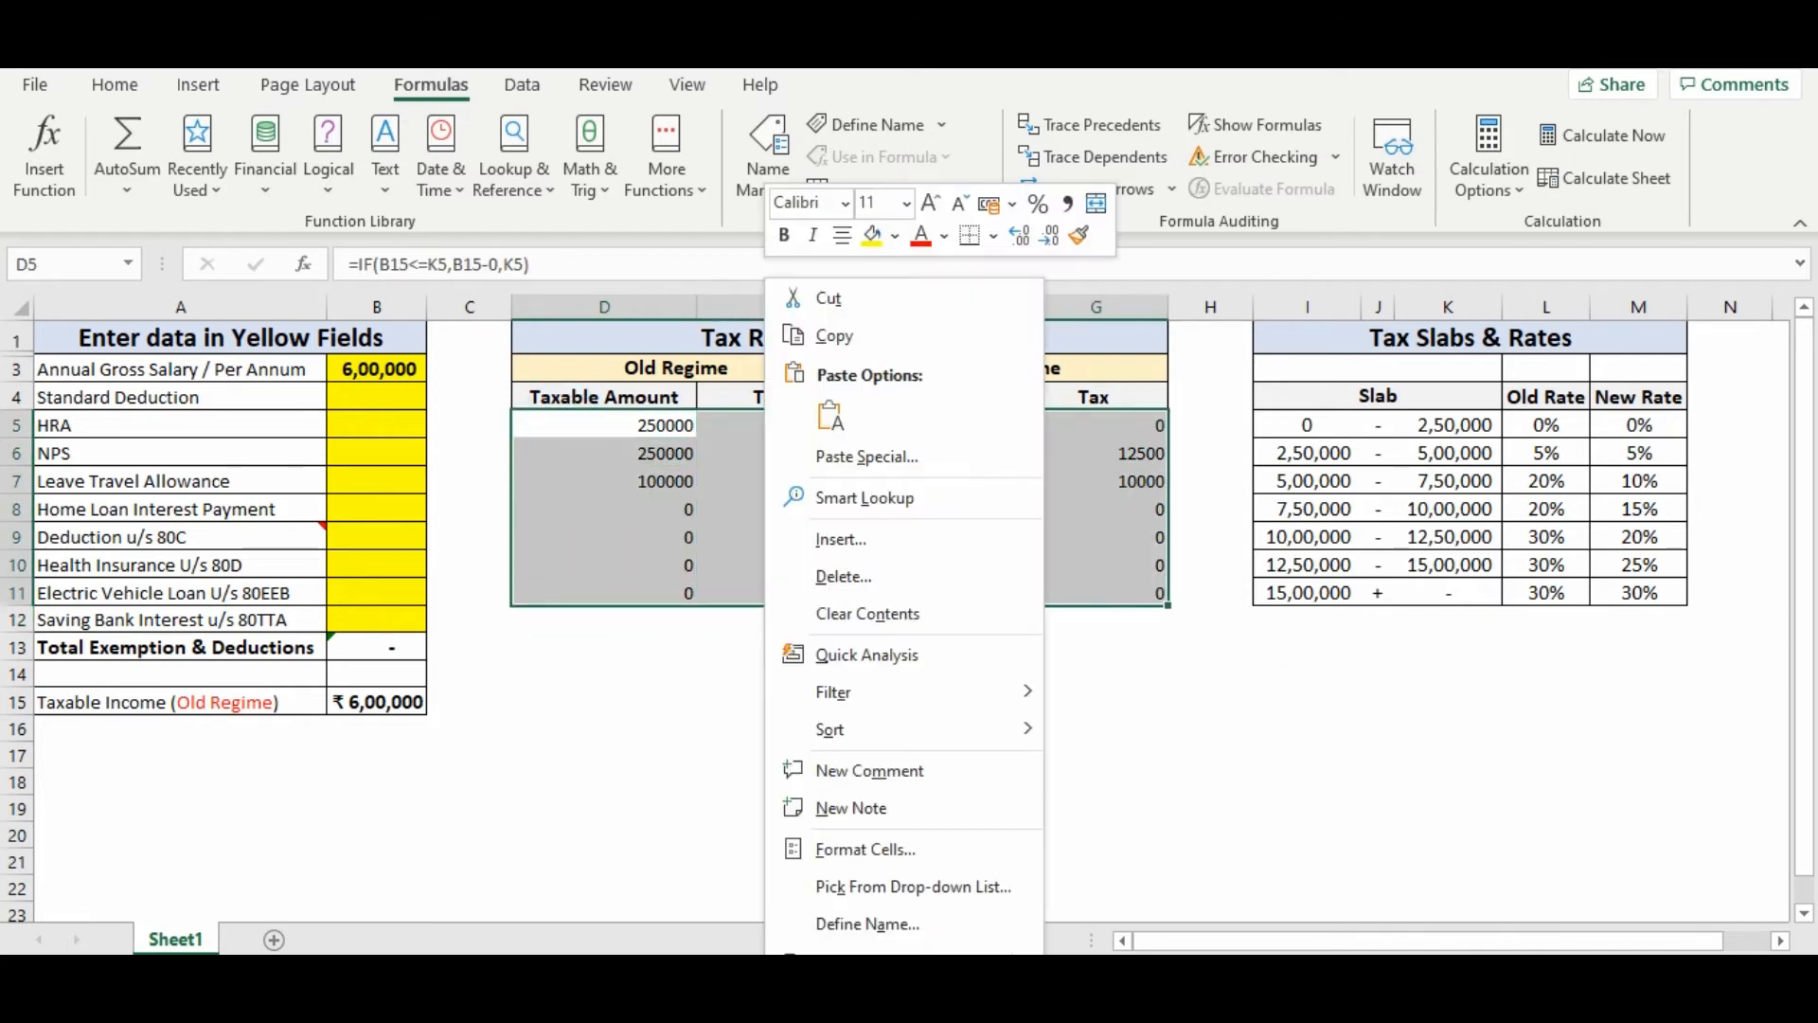
pyautogui.click(867, 851)
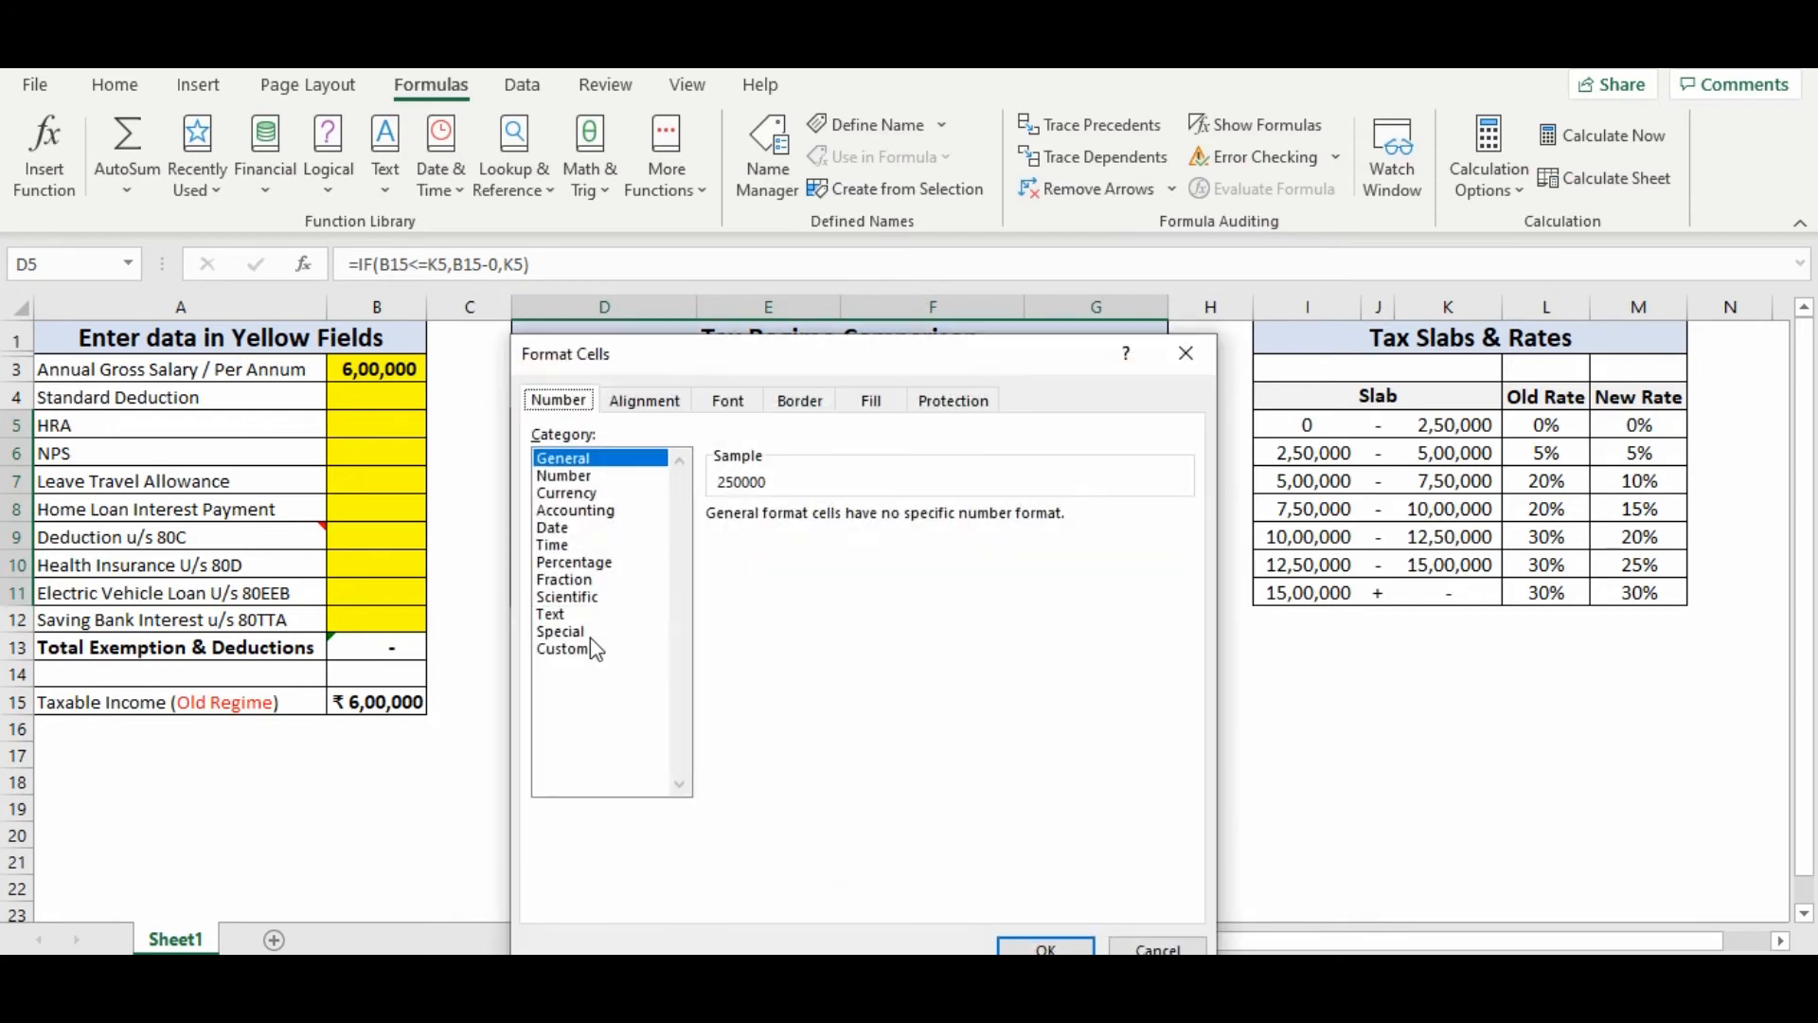
pyautogui.click(568, 650)
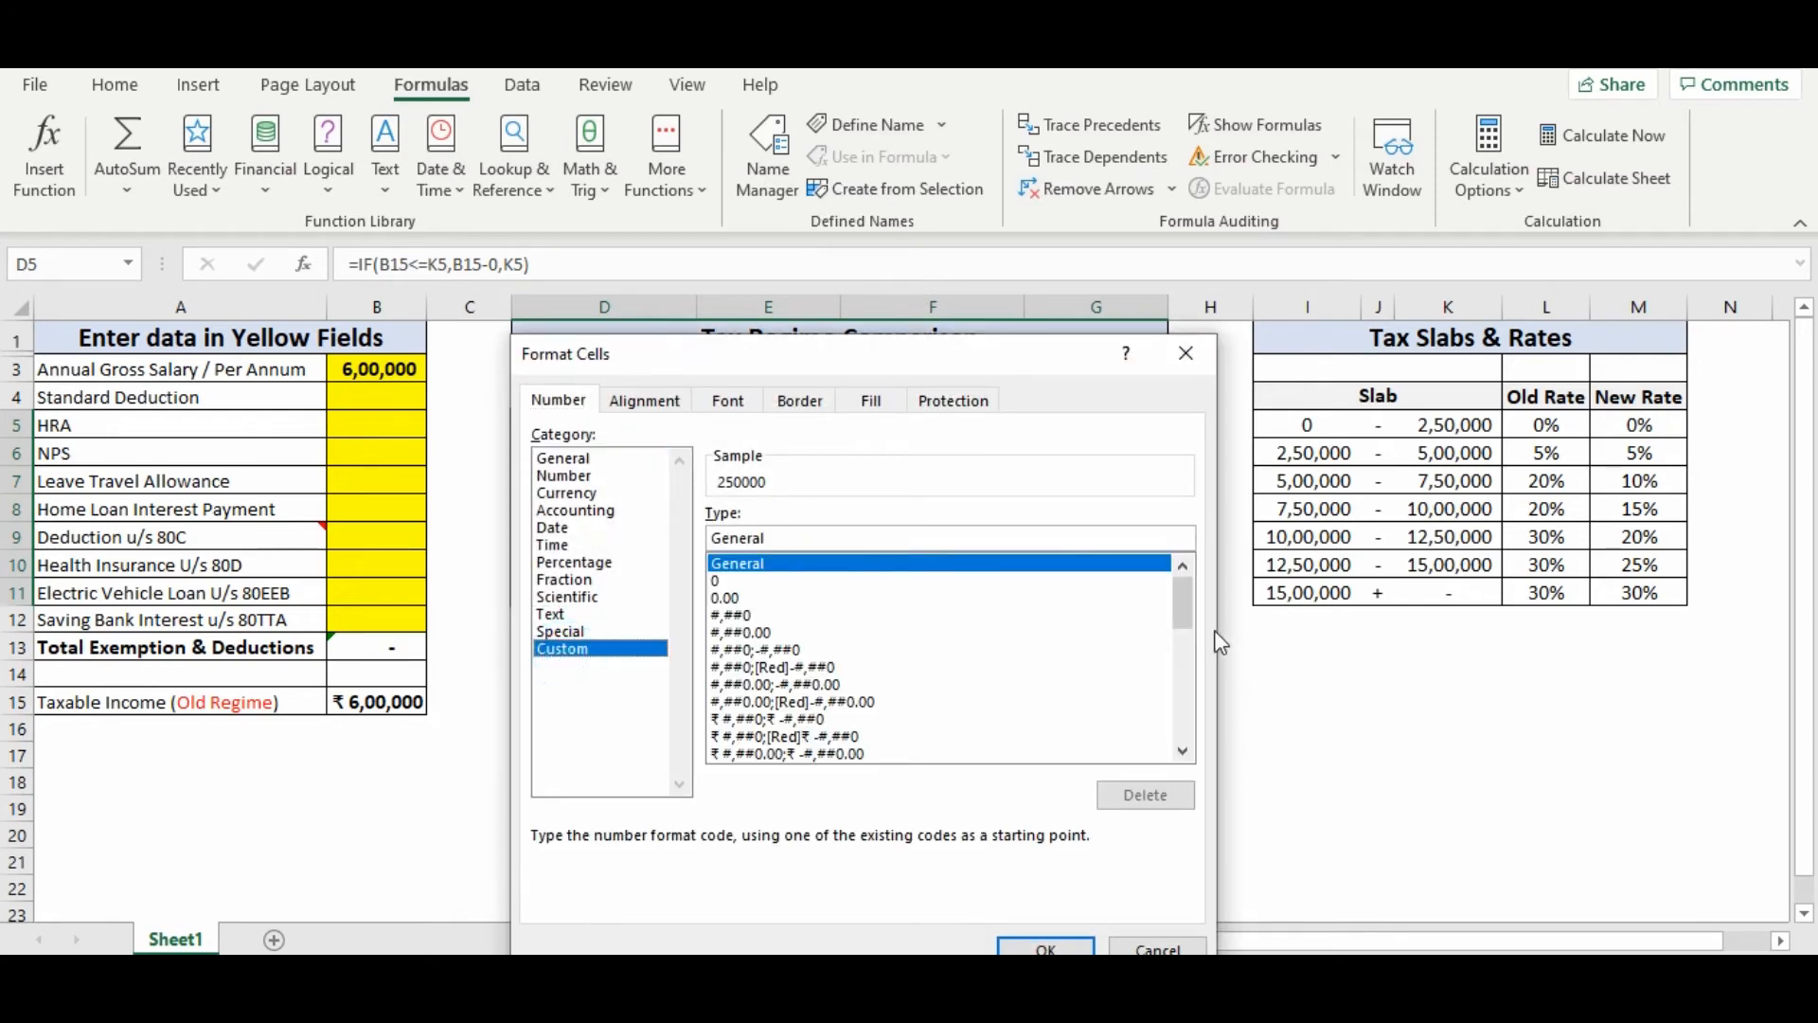
pyautogui.scroll(-5, 873, 719)
pyautogui.click(768, 683)
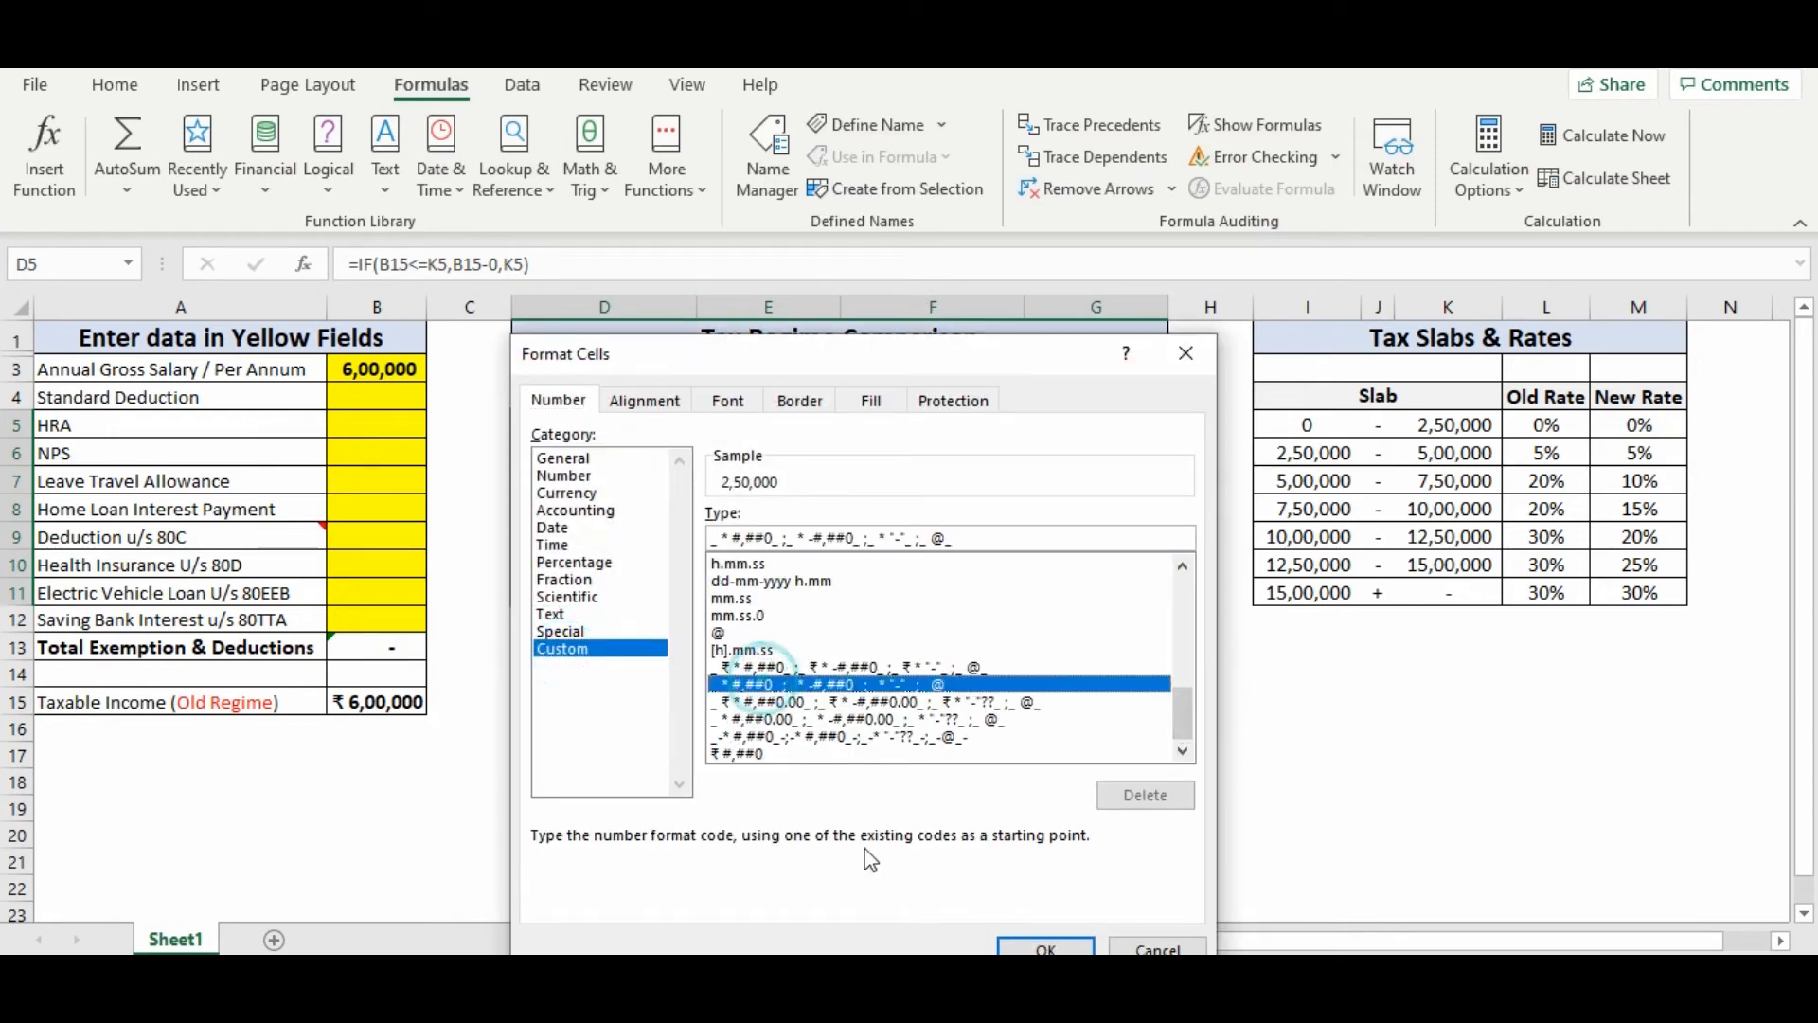
pyautogui.click(1034, 944)
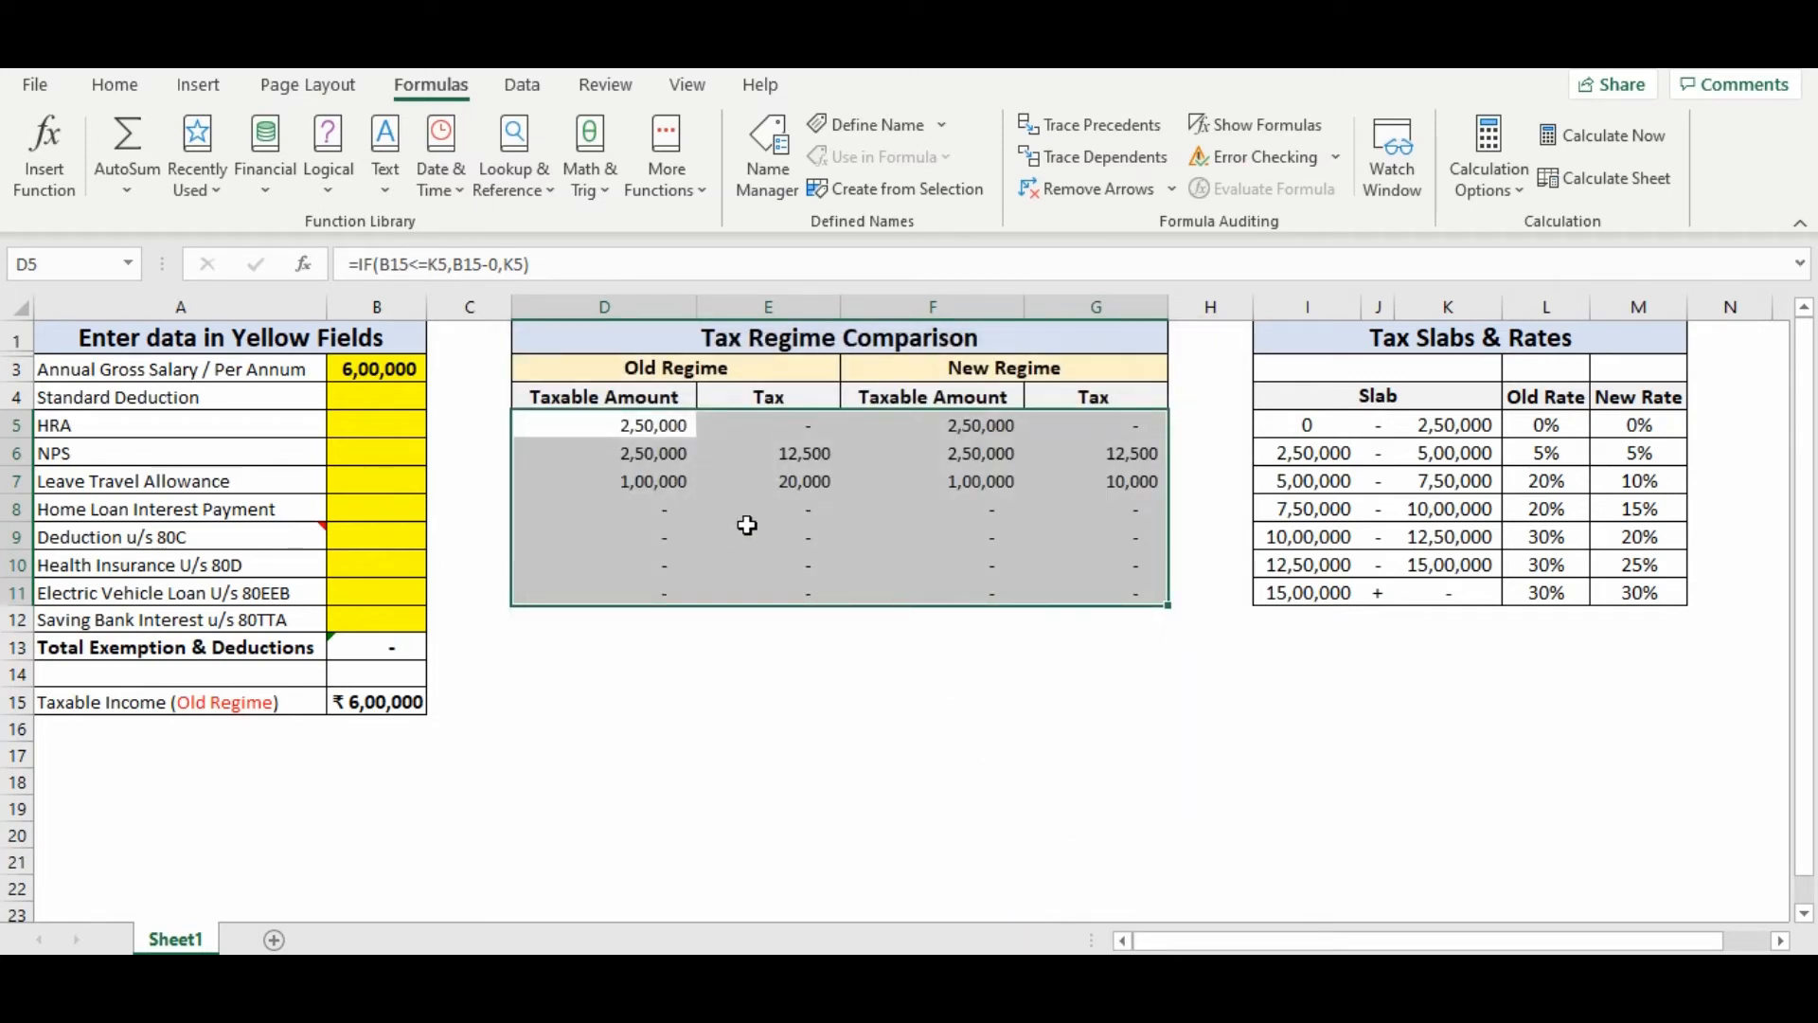
# - Enter ="{"& SUM(D5:D11) & "}" in D12 to total the old regime taxable amounts in braces, and reselect the cell
pyautogui.click(605, 620)
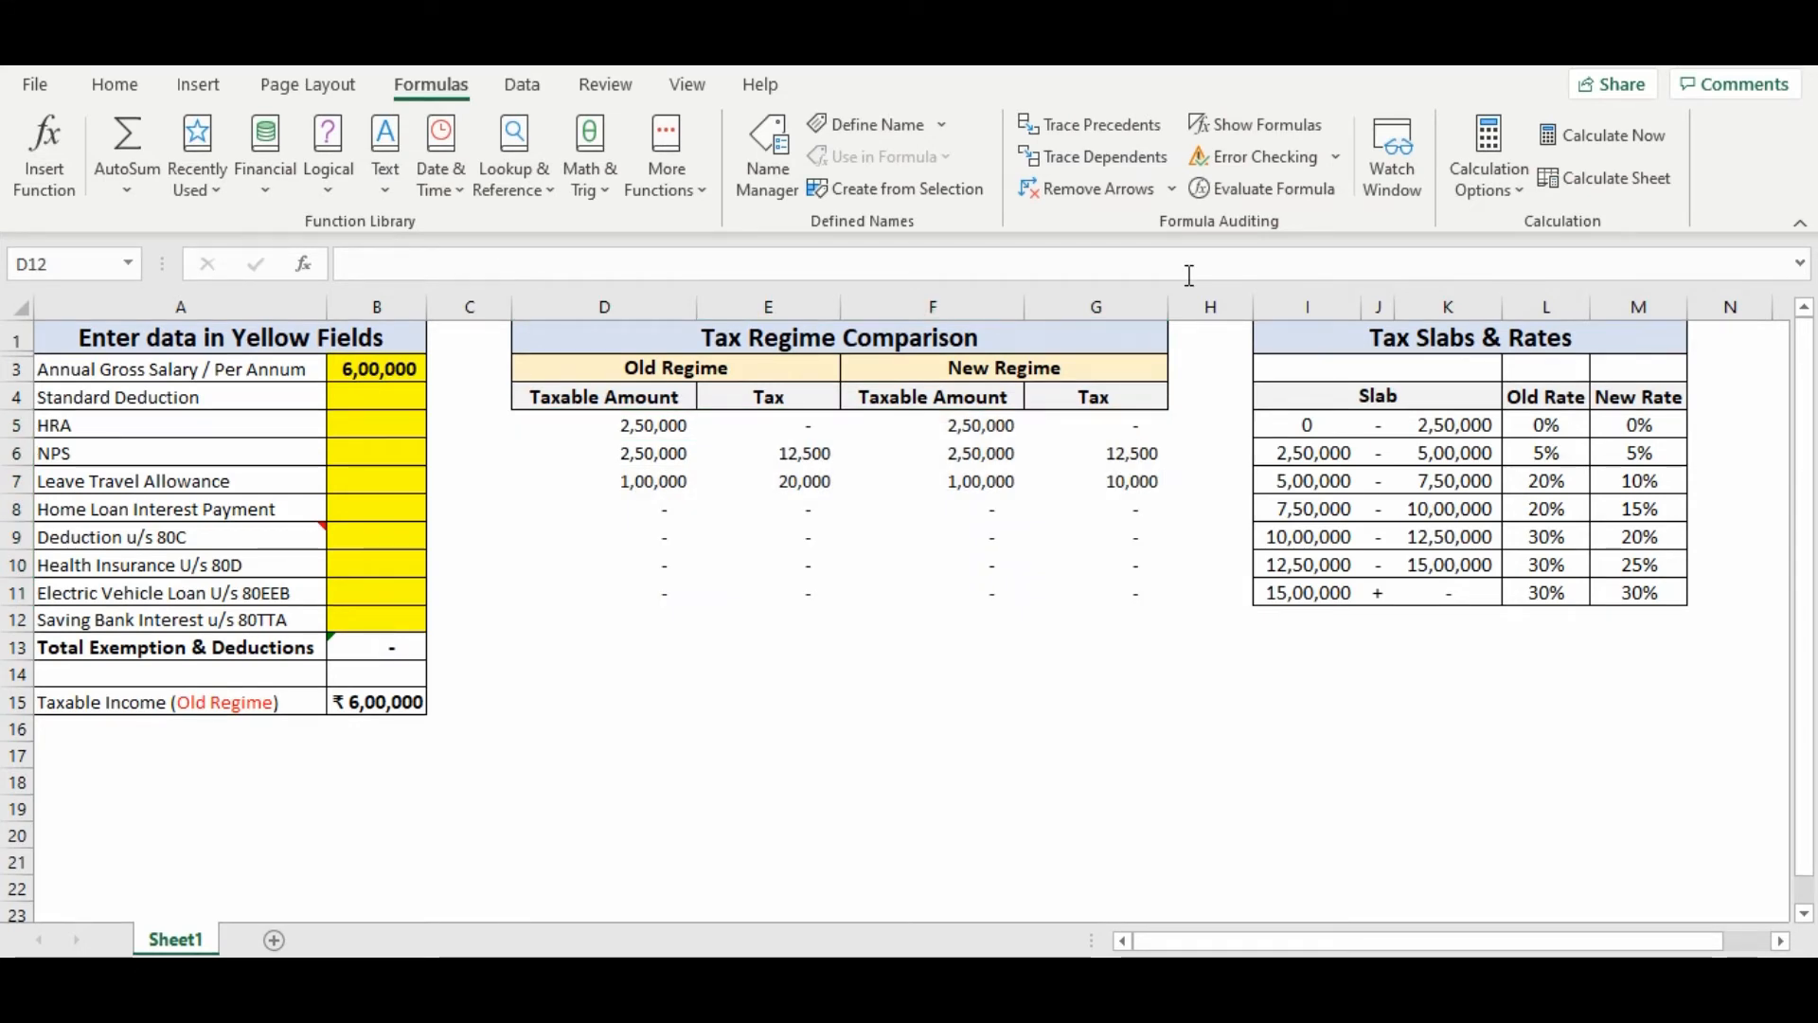
pyautogui.doubleClick(638, 616)
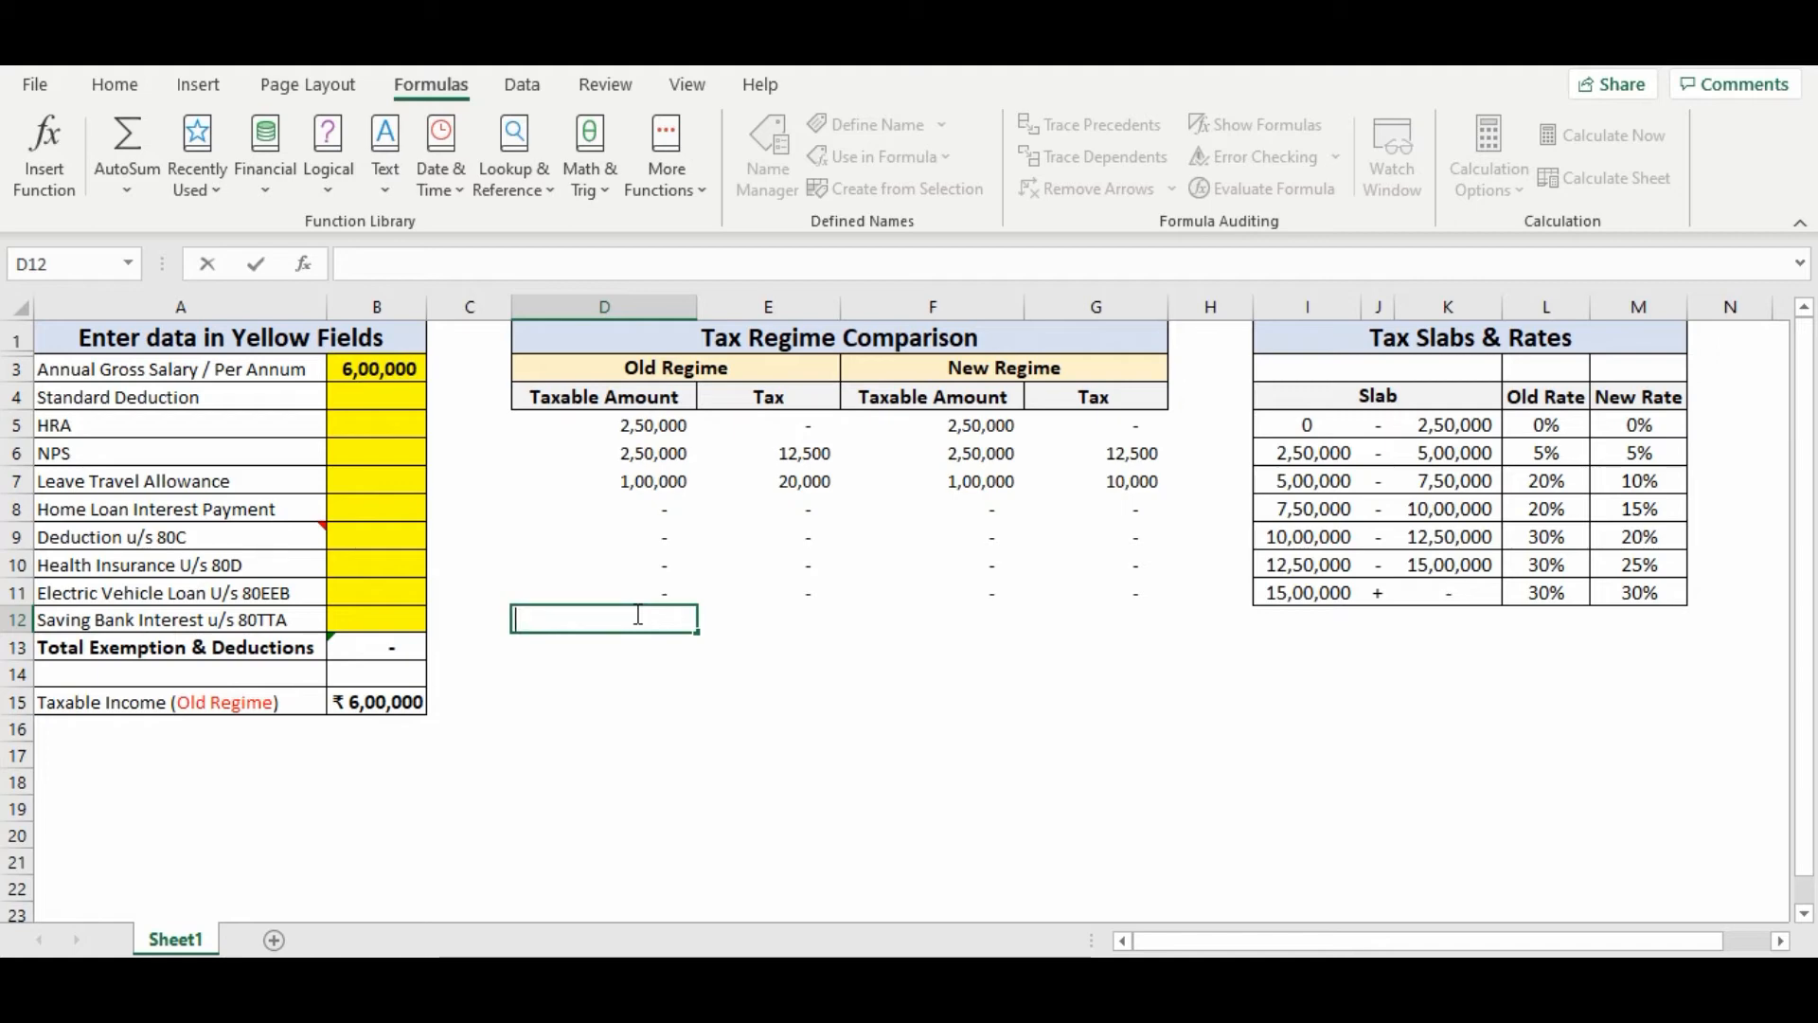
pyautogui.write('="{"& SUM(D5:D11) & "}"')
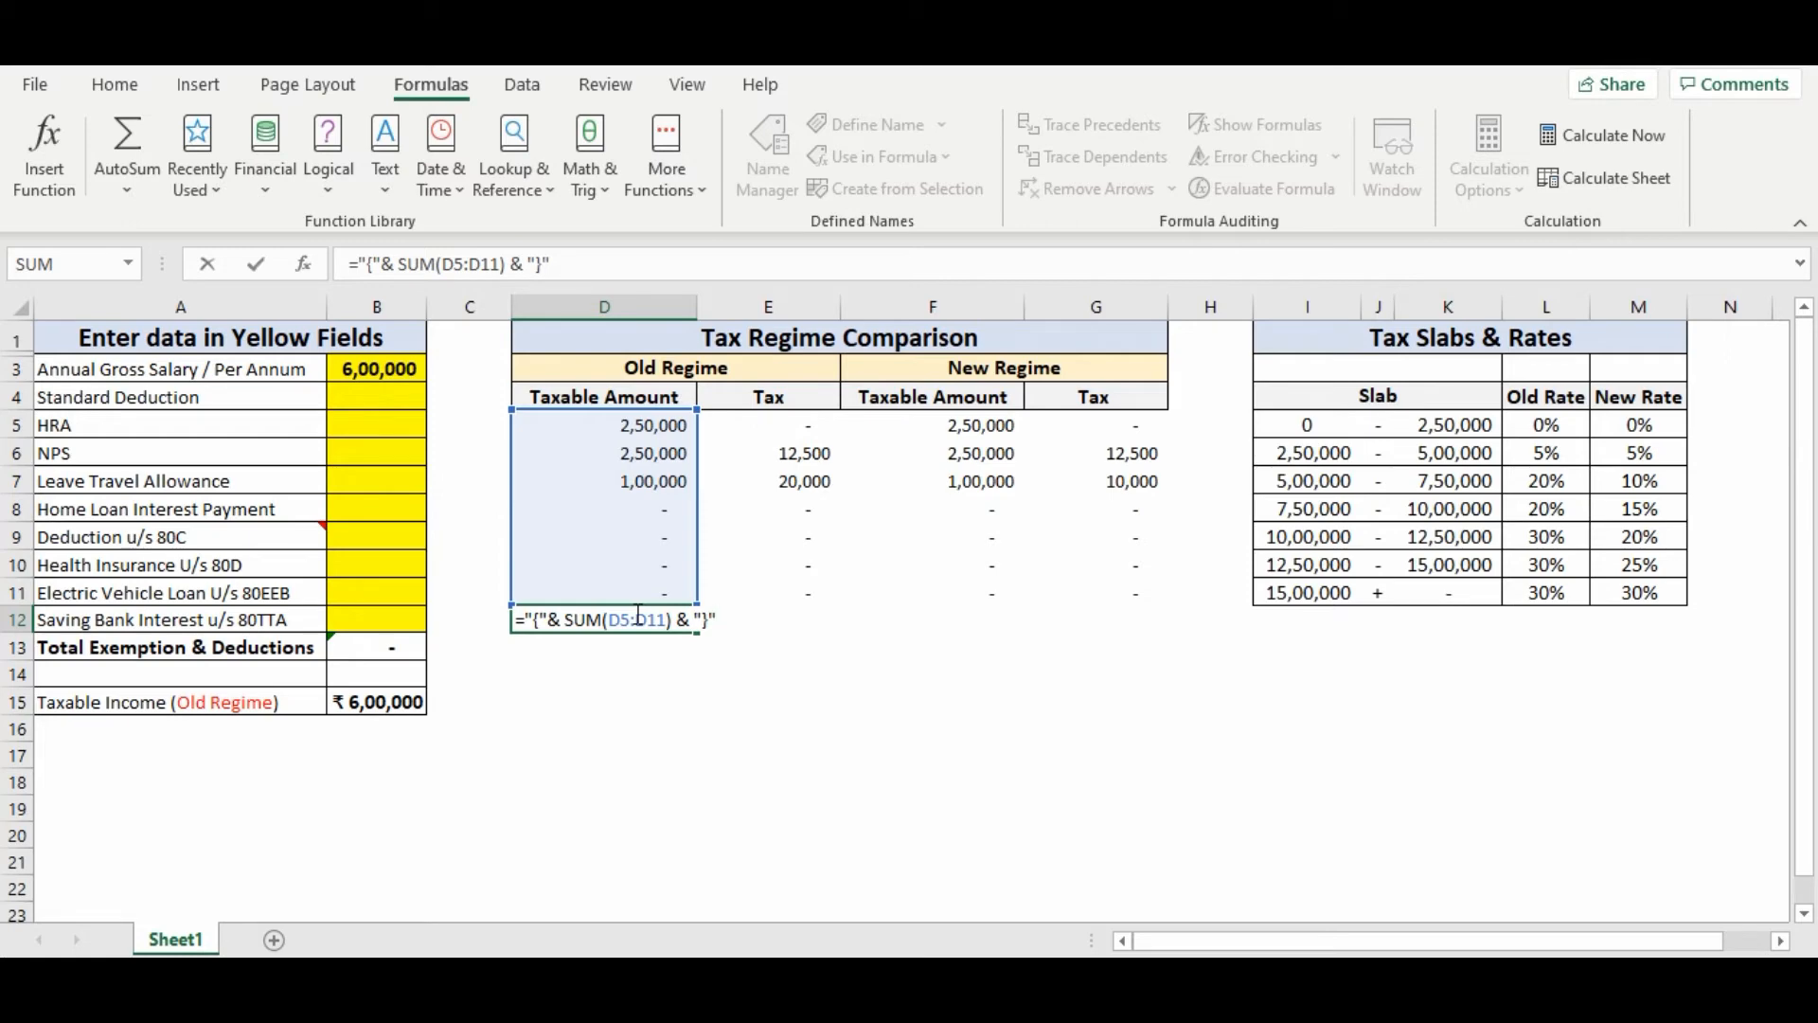
pyautogui.press('Return')
pyautogui.click(604, 613)
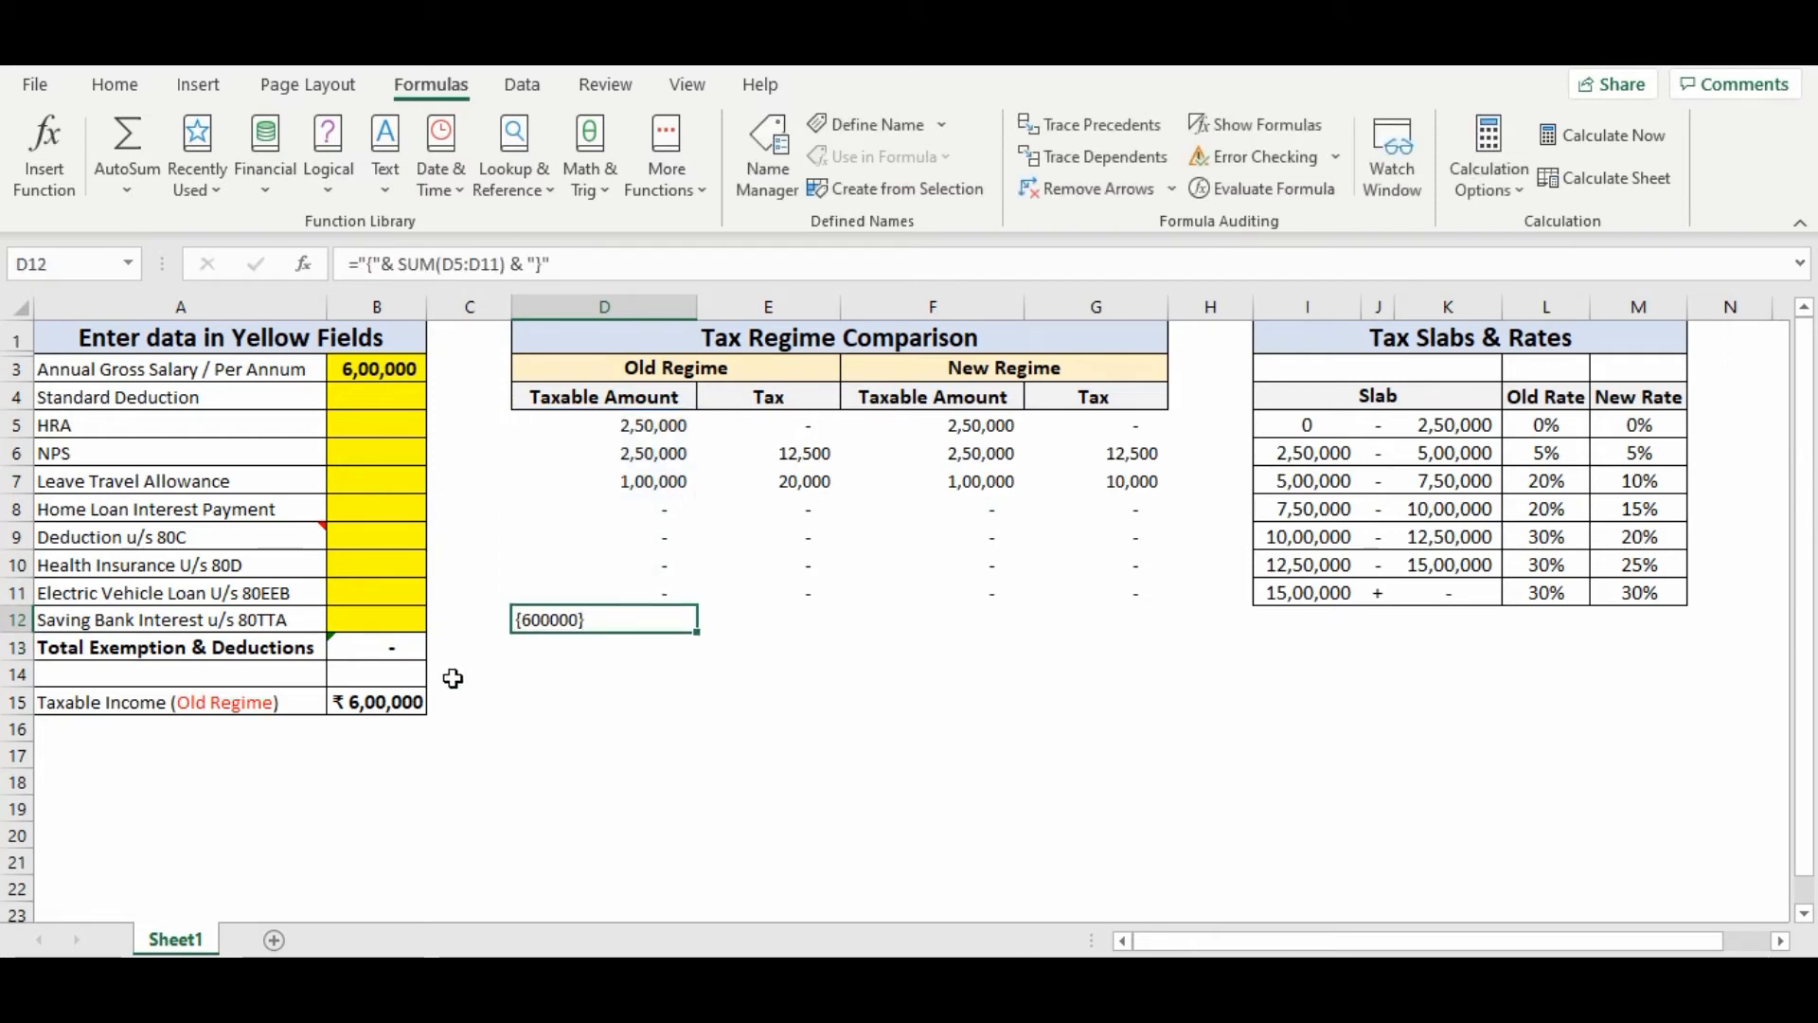
# - Check the D12 total against B15, copy its formula to F12, and check the new regime total against B3
pyautogui.click(417, 699)
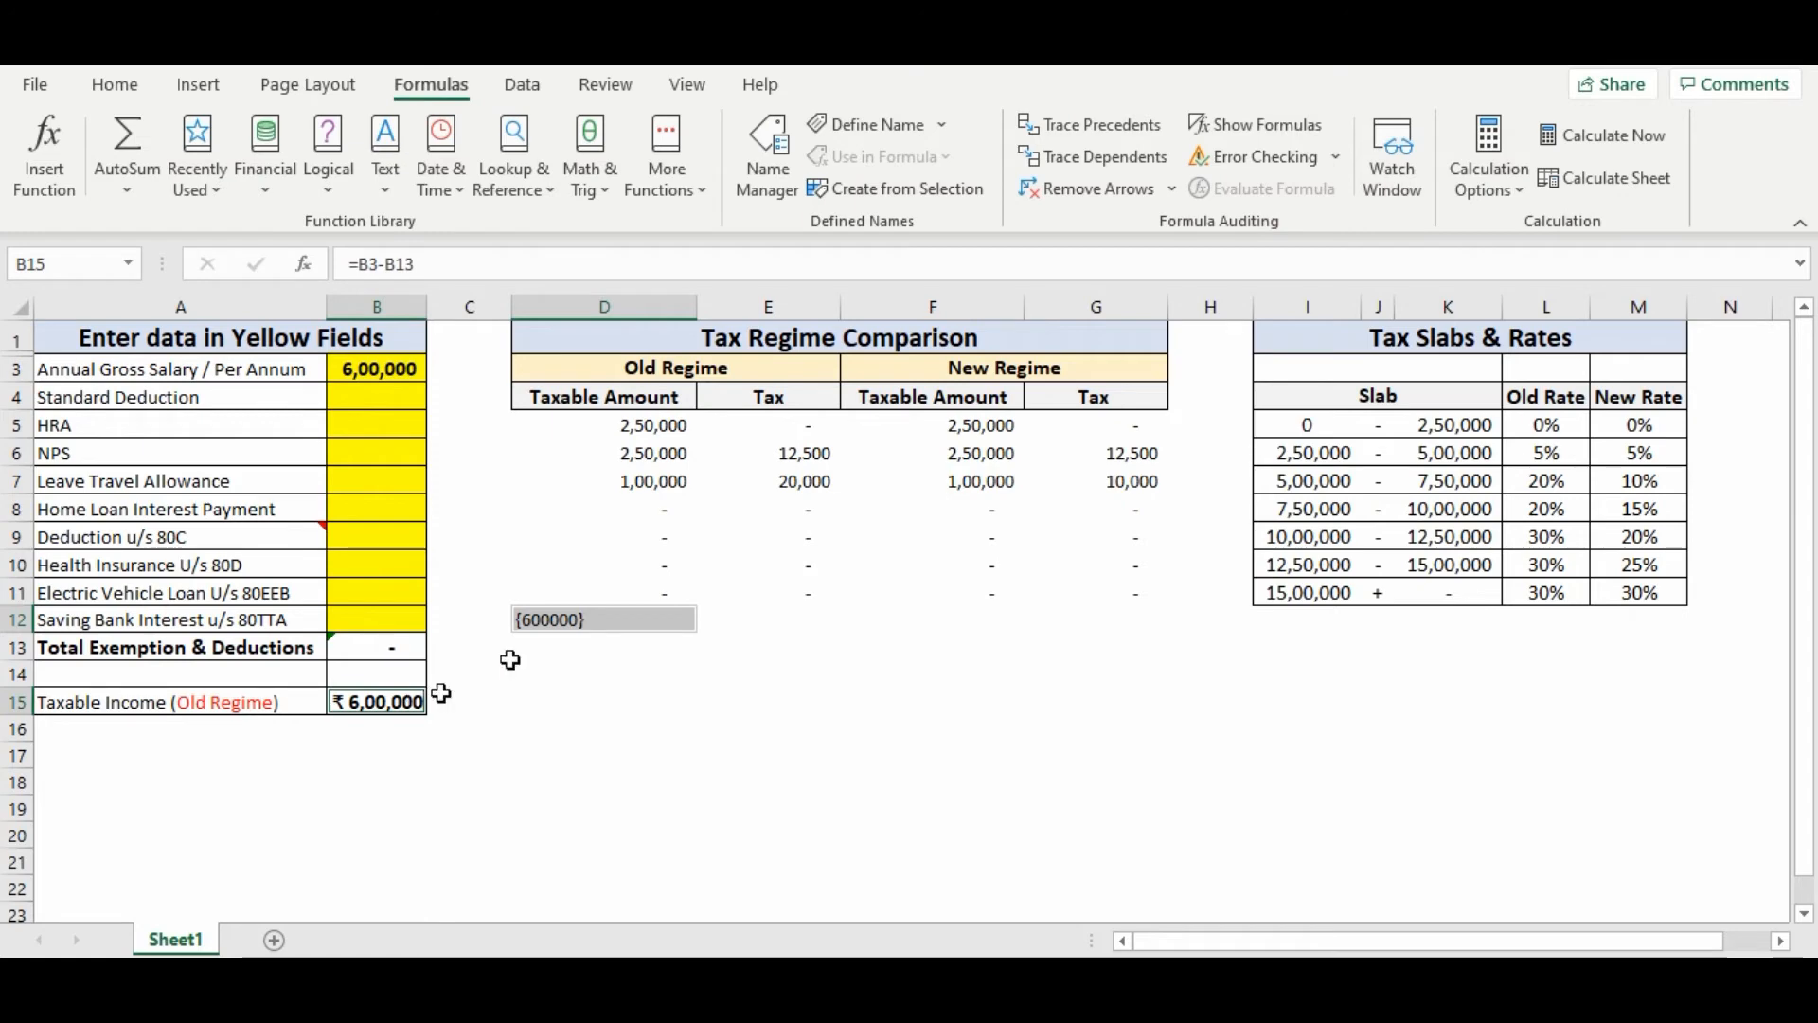
pyautogui.click(587, 620)
pyautogui.hotkey('ctrl', 'c')
pyautogui.click(935, 623)
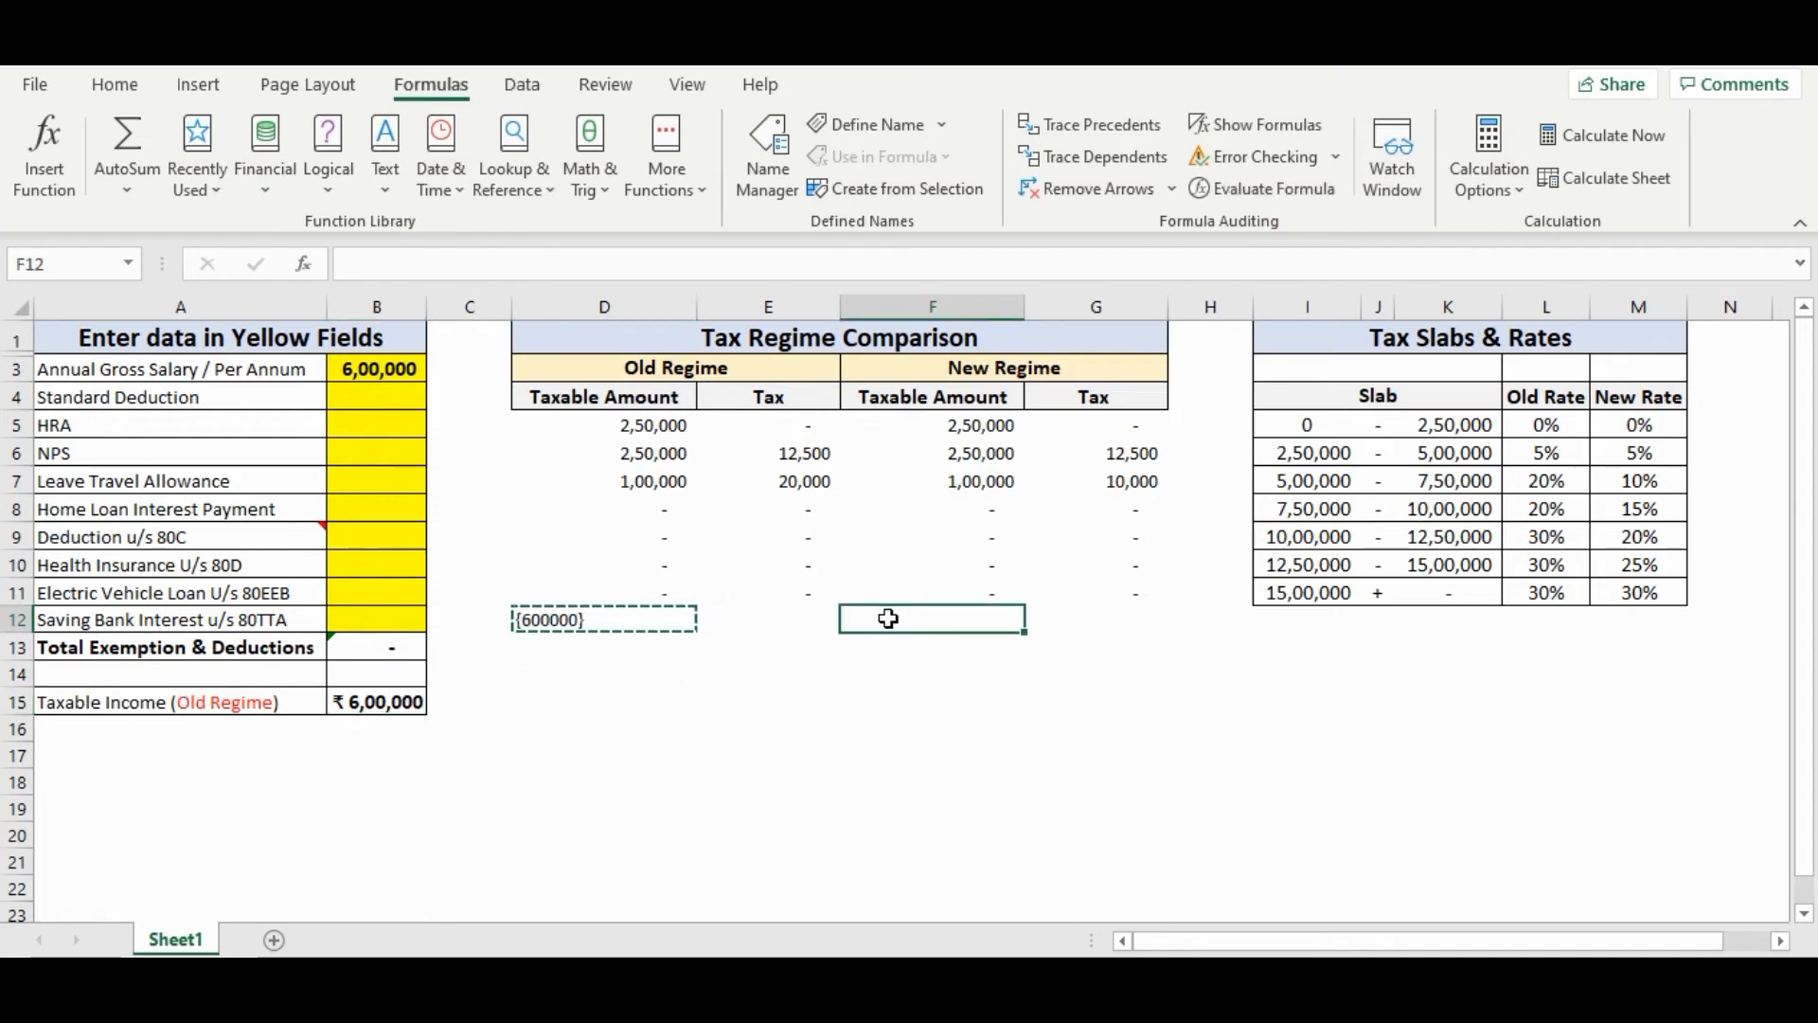
pyautogui.hotkey('ctrl', 'v')
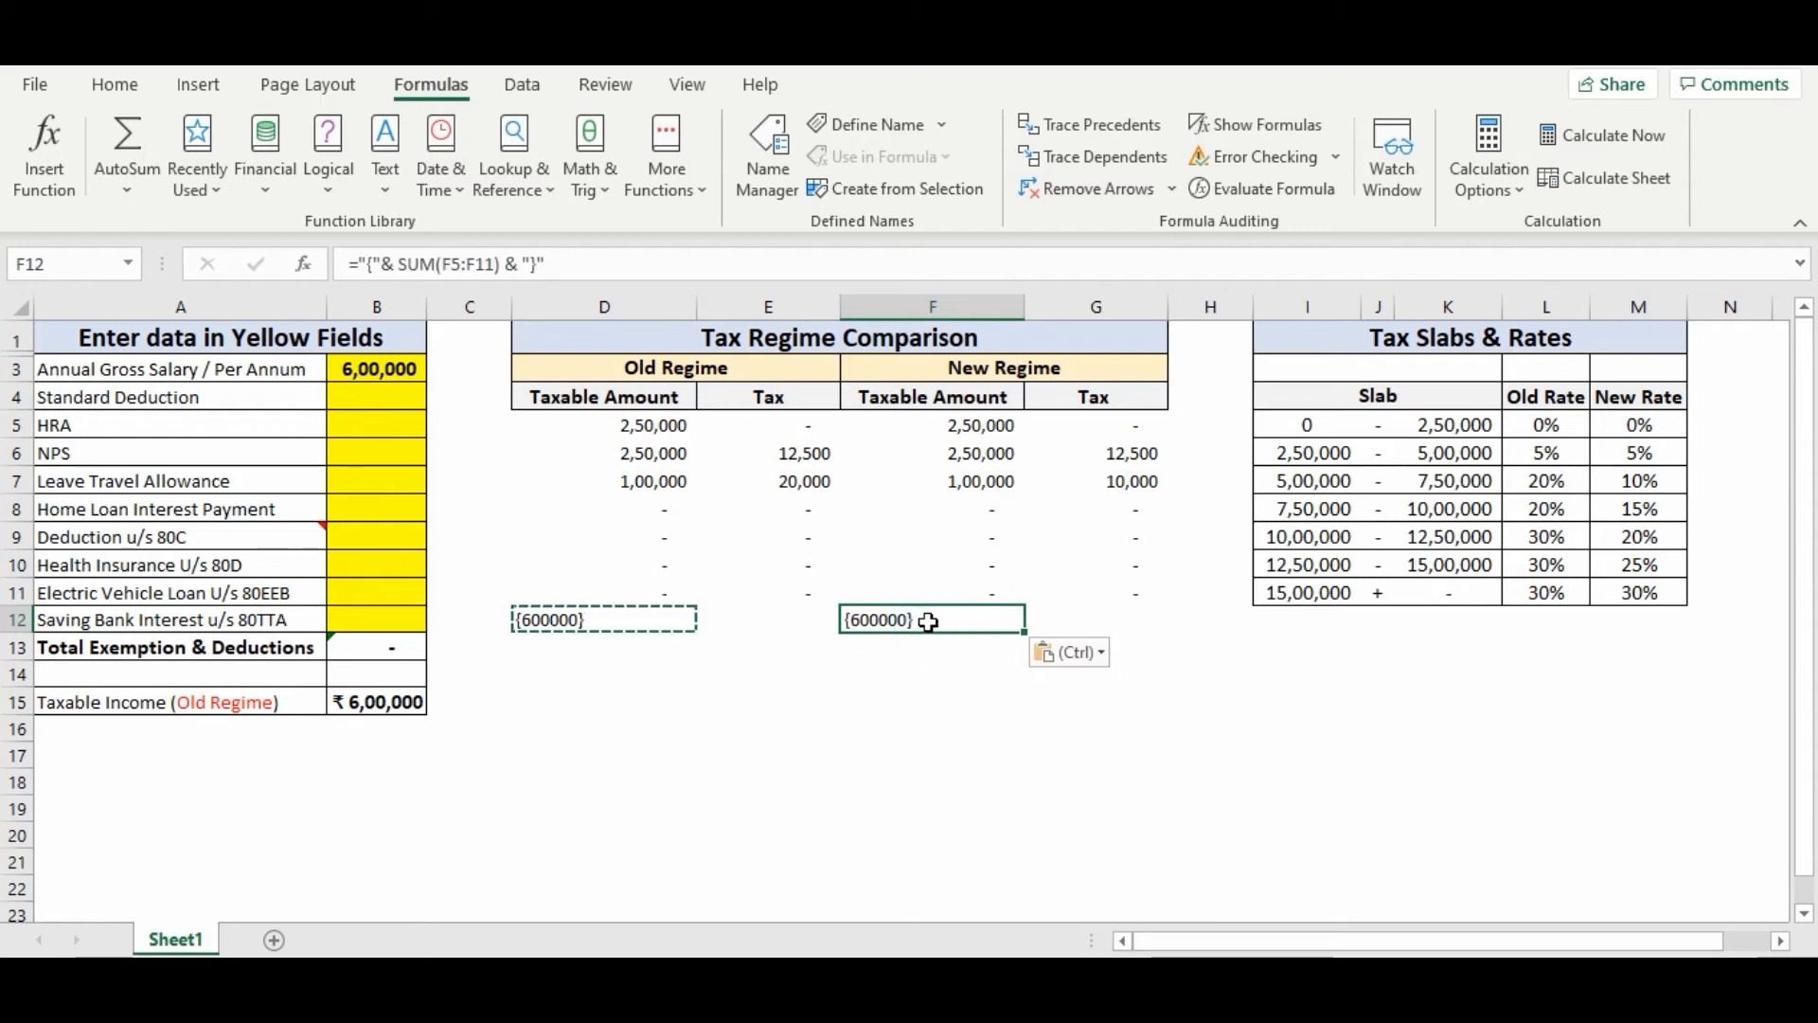
pyautogui.click(369, 373)
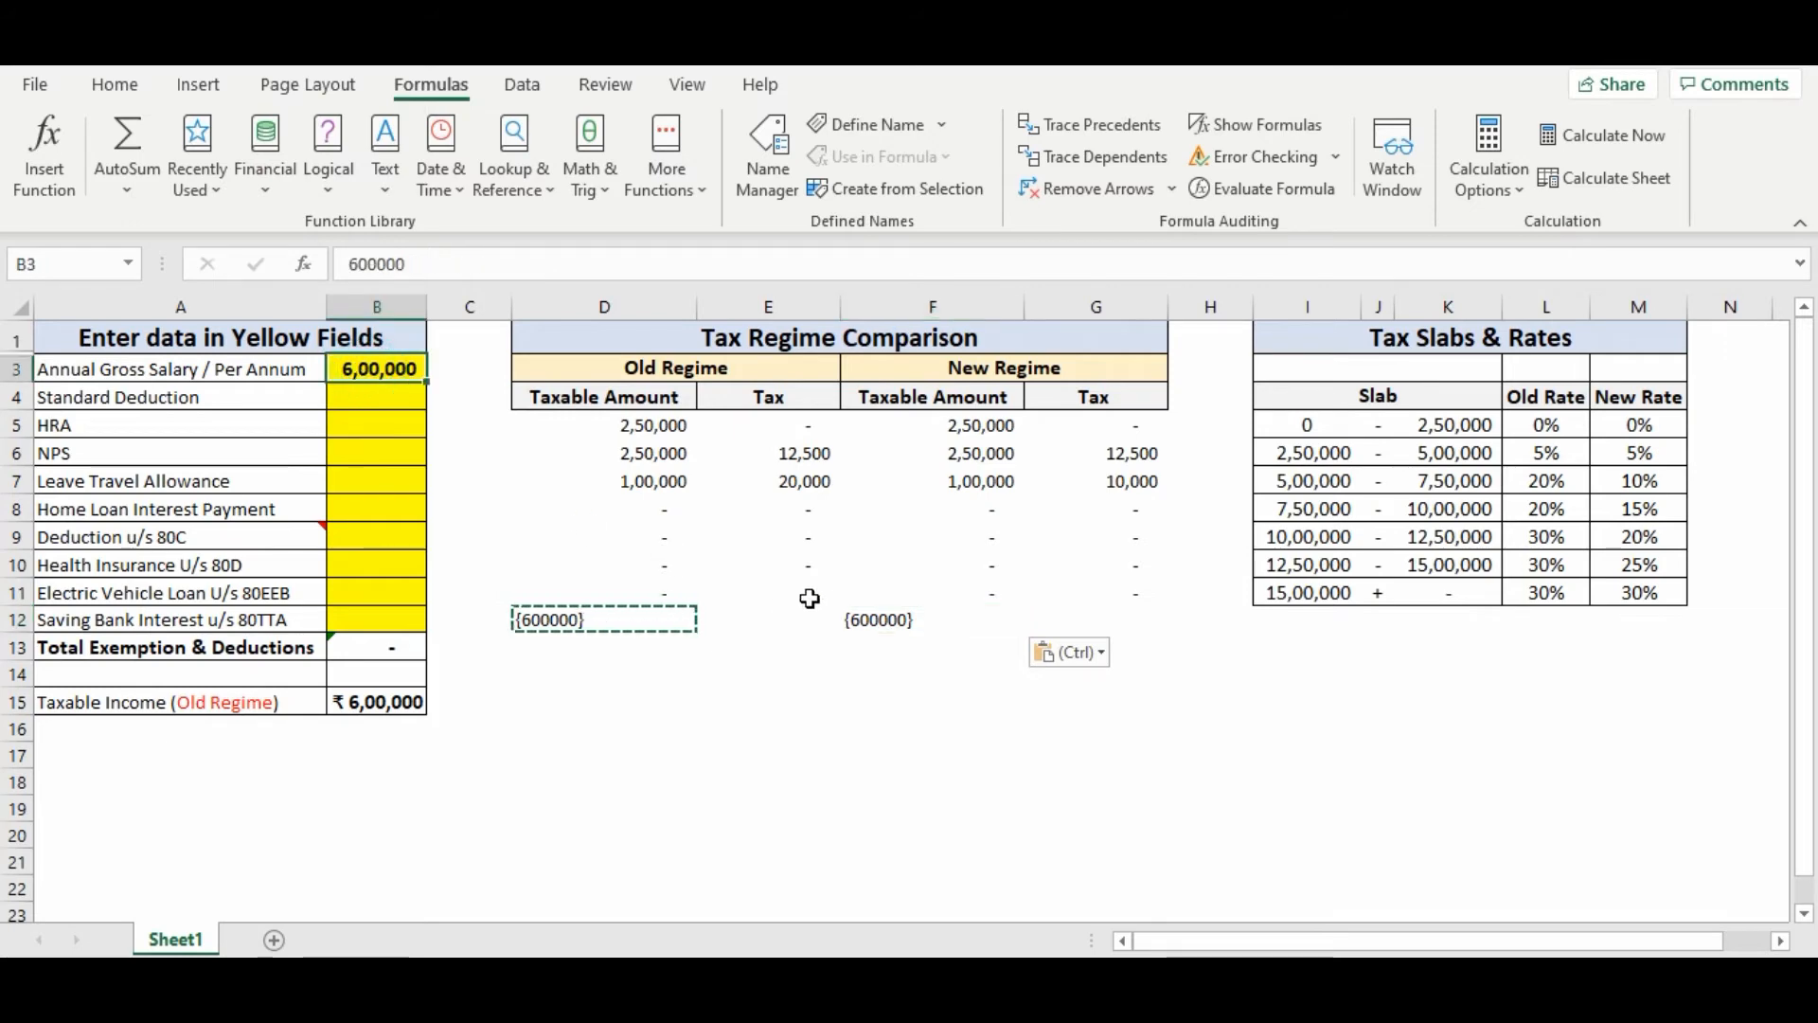
pyautogui.click(872, 622)
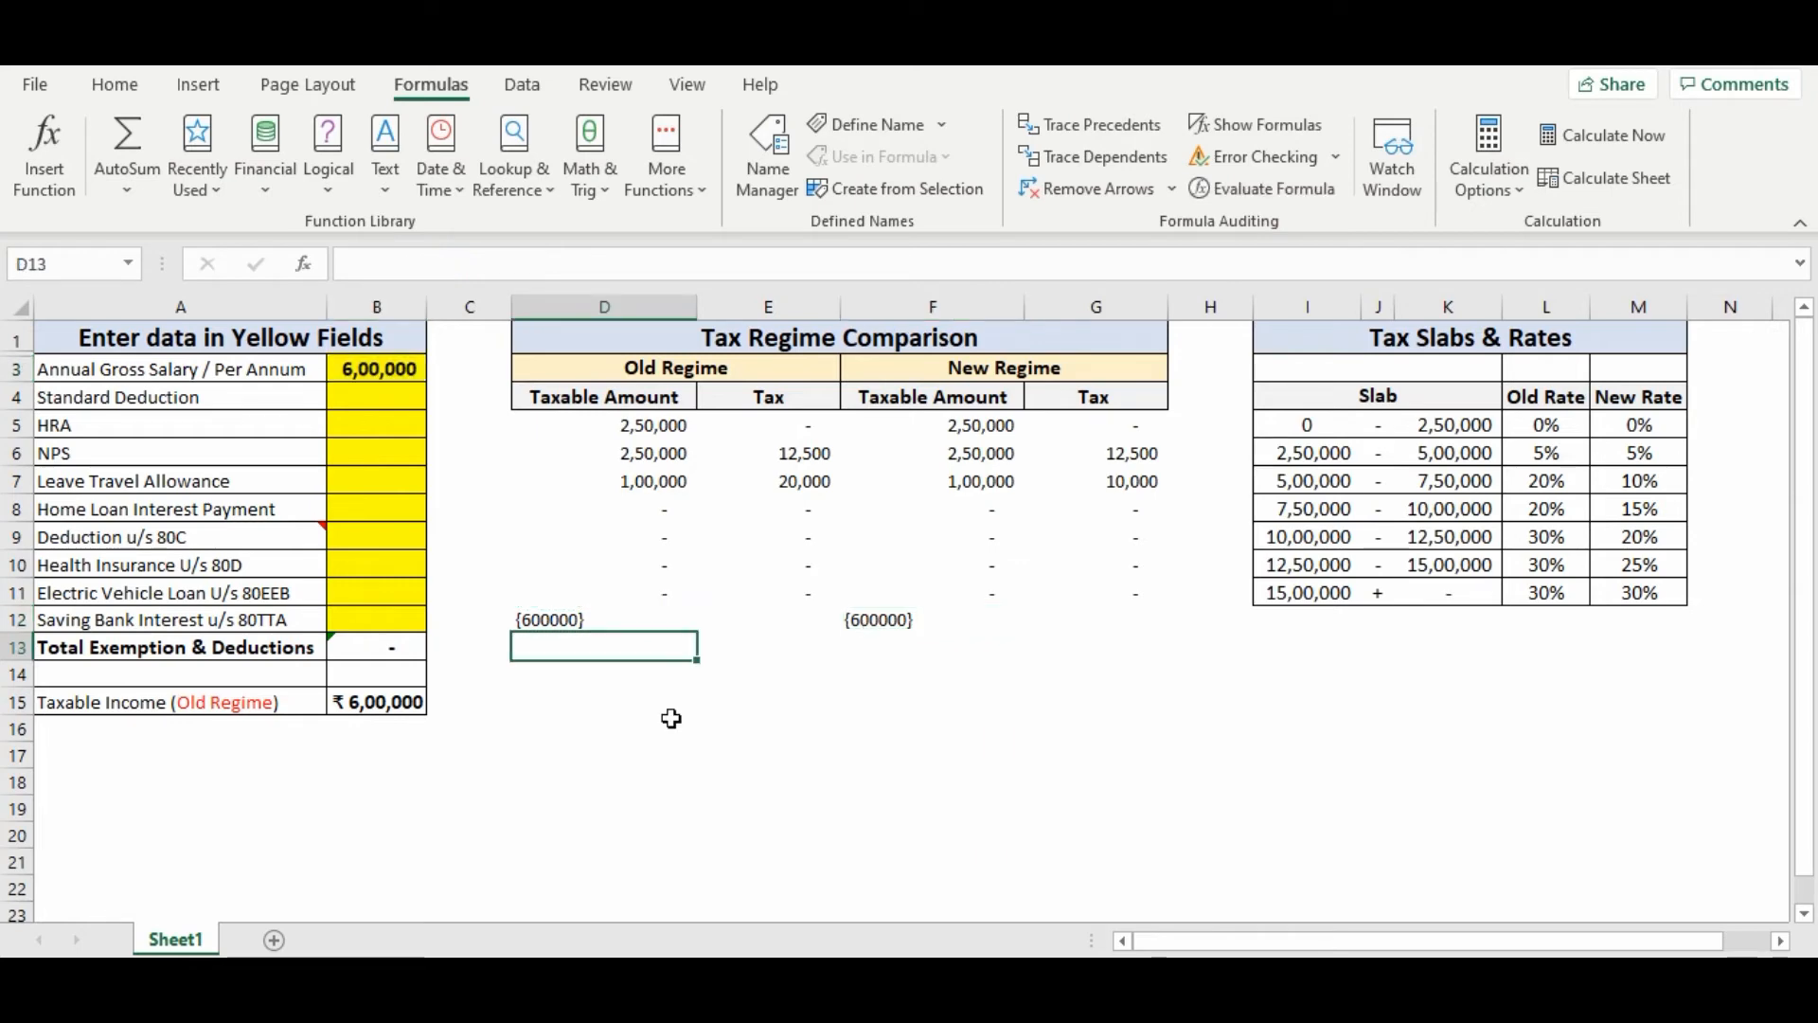
# - Label D13 as Total and enter =SUM(E5:E12) in E13 to total the old regime tax
pyautogui.write('Tota')
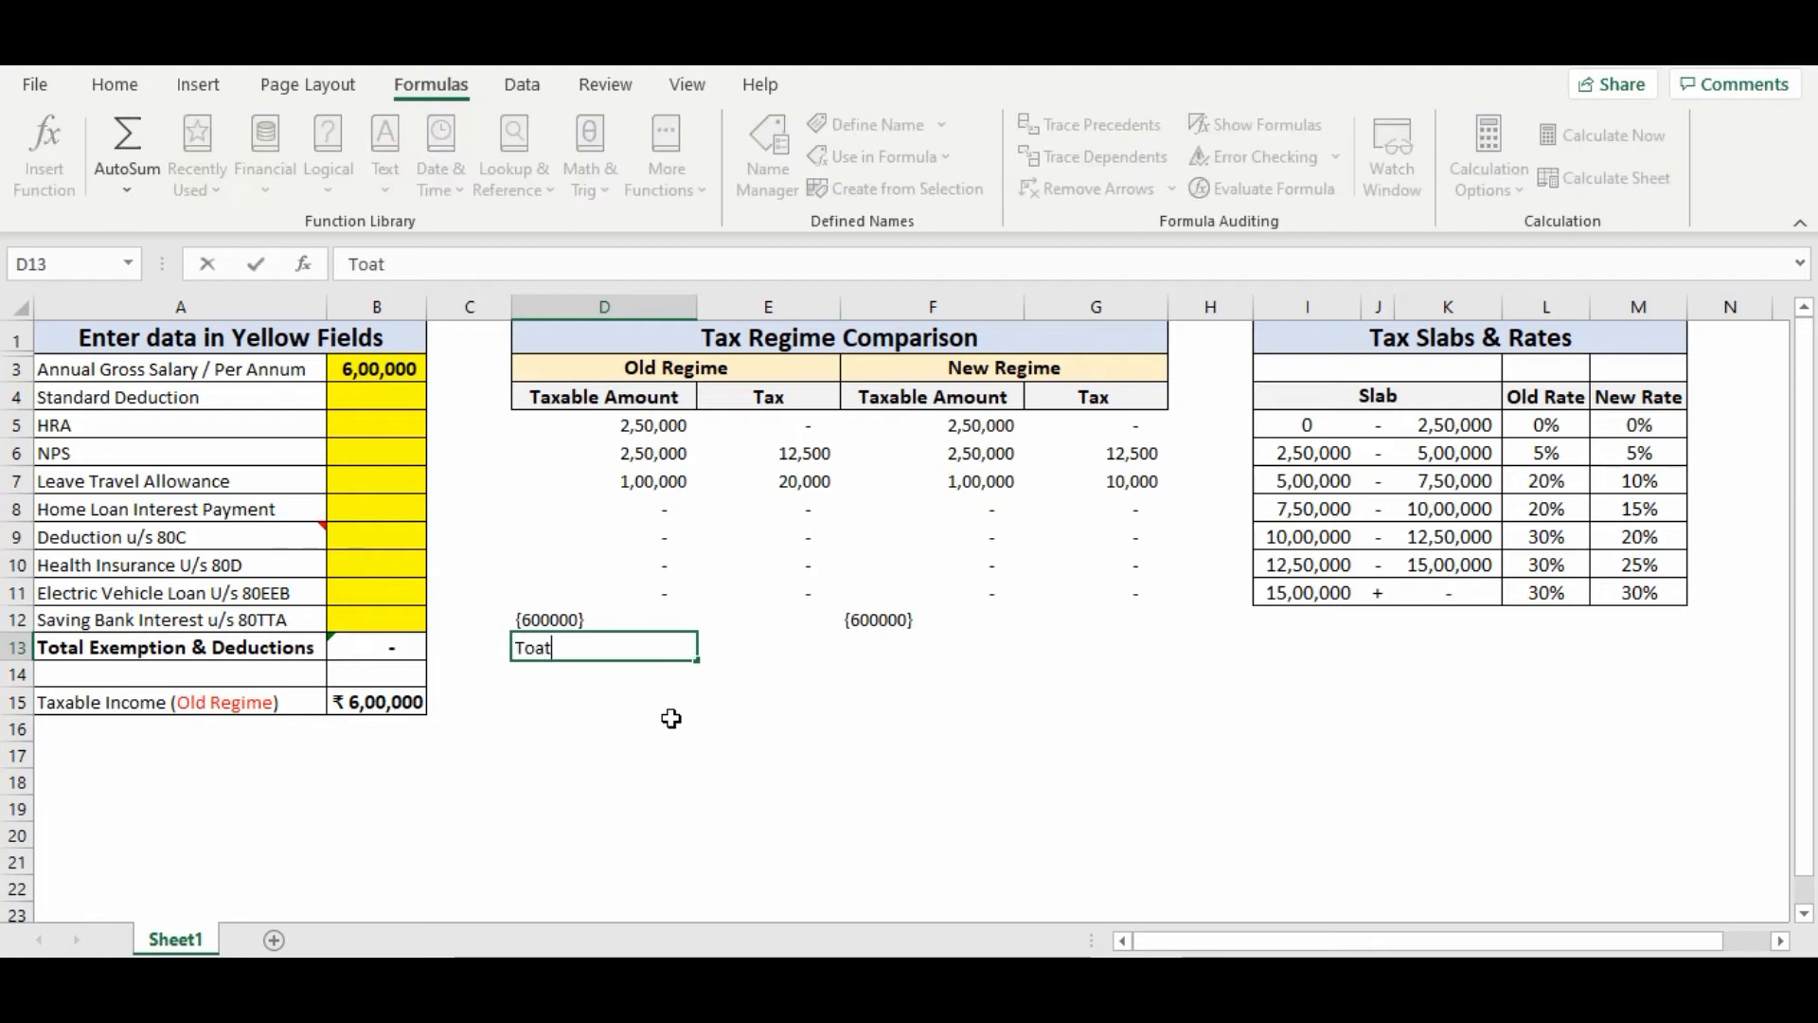
pyautogui.write('k')
pyautogui.press('BackSpace')
pyautogui.write('l')
pyautogui.press('Tab')
pyautogui.write('=s')
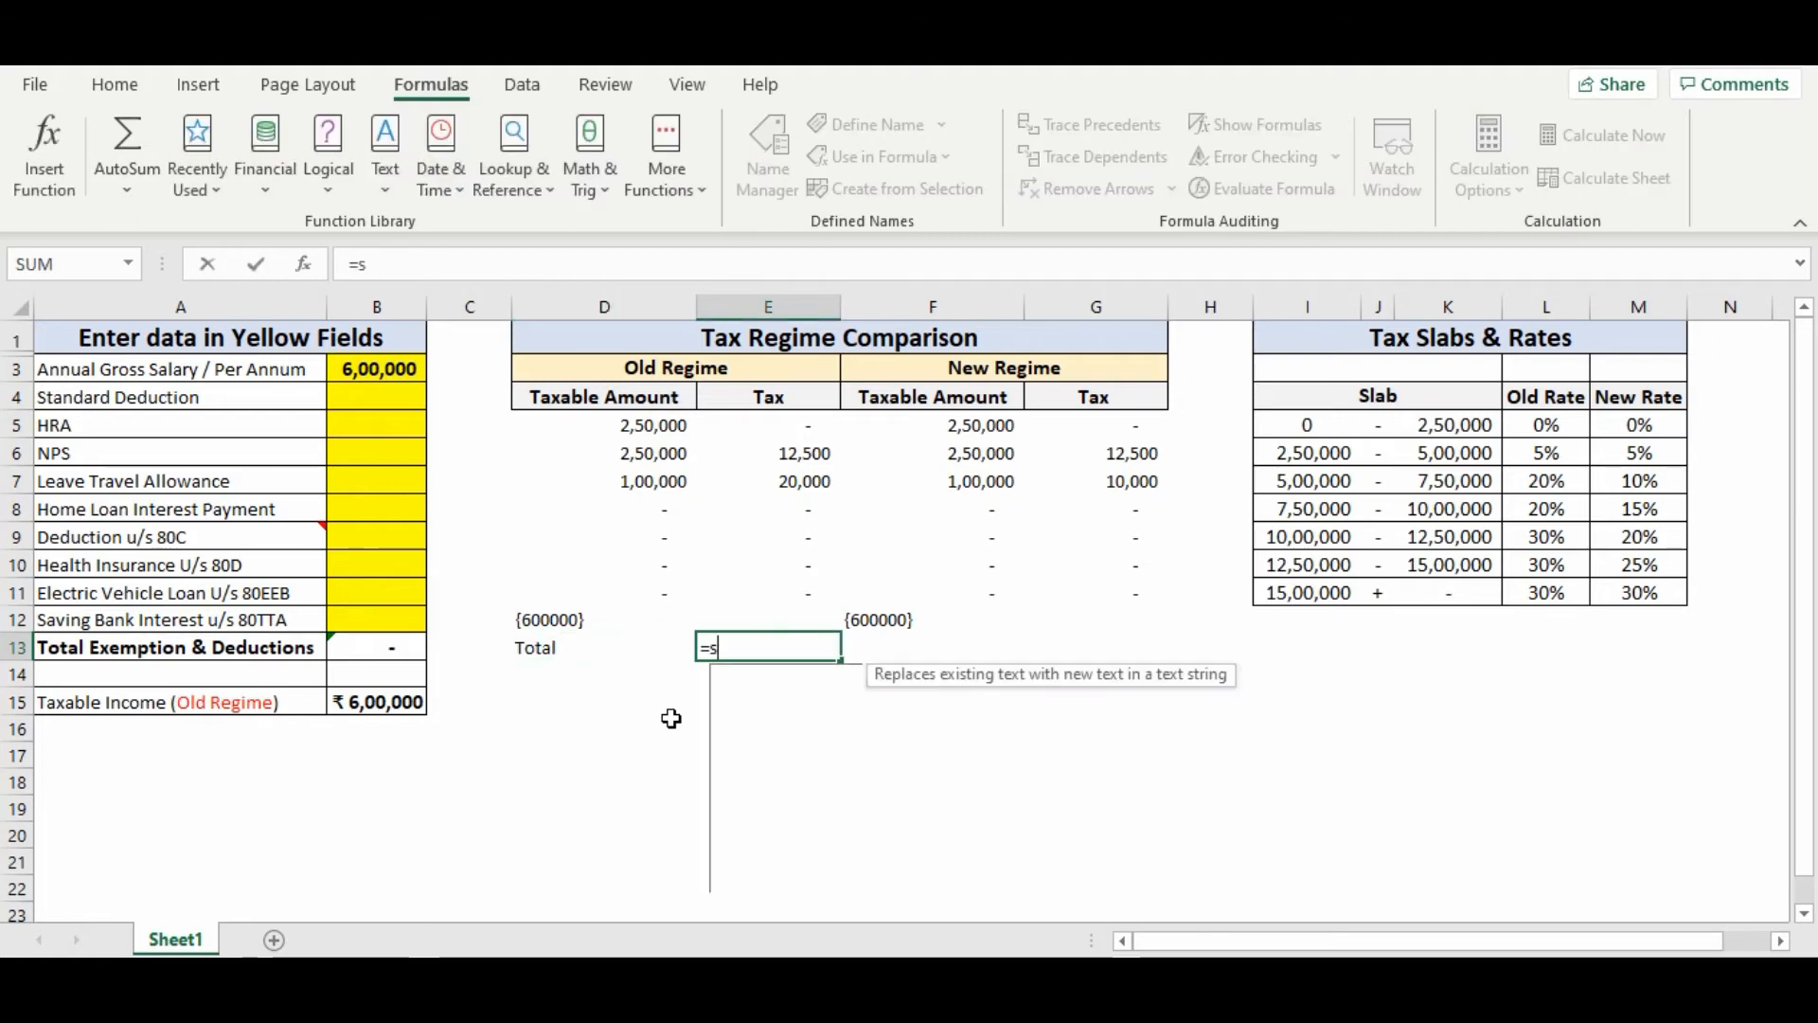
pyautogui.write('um(')
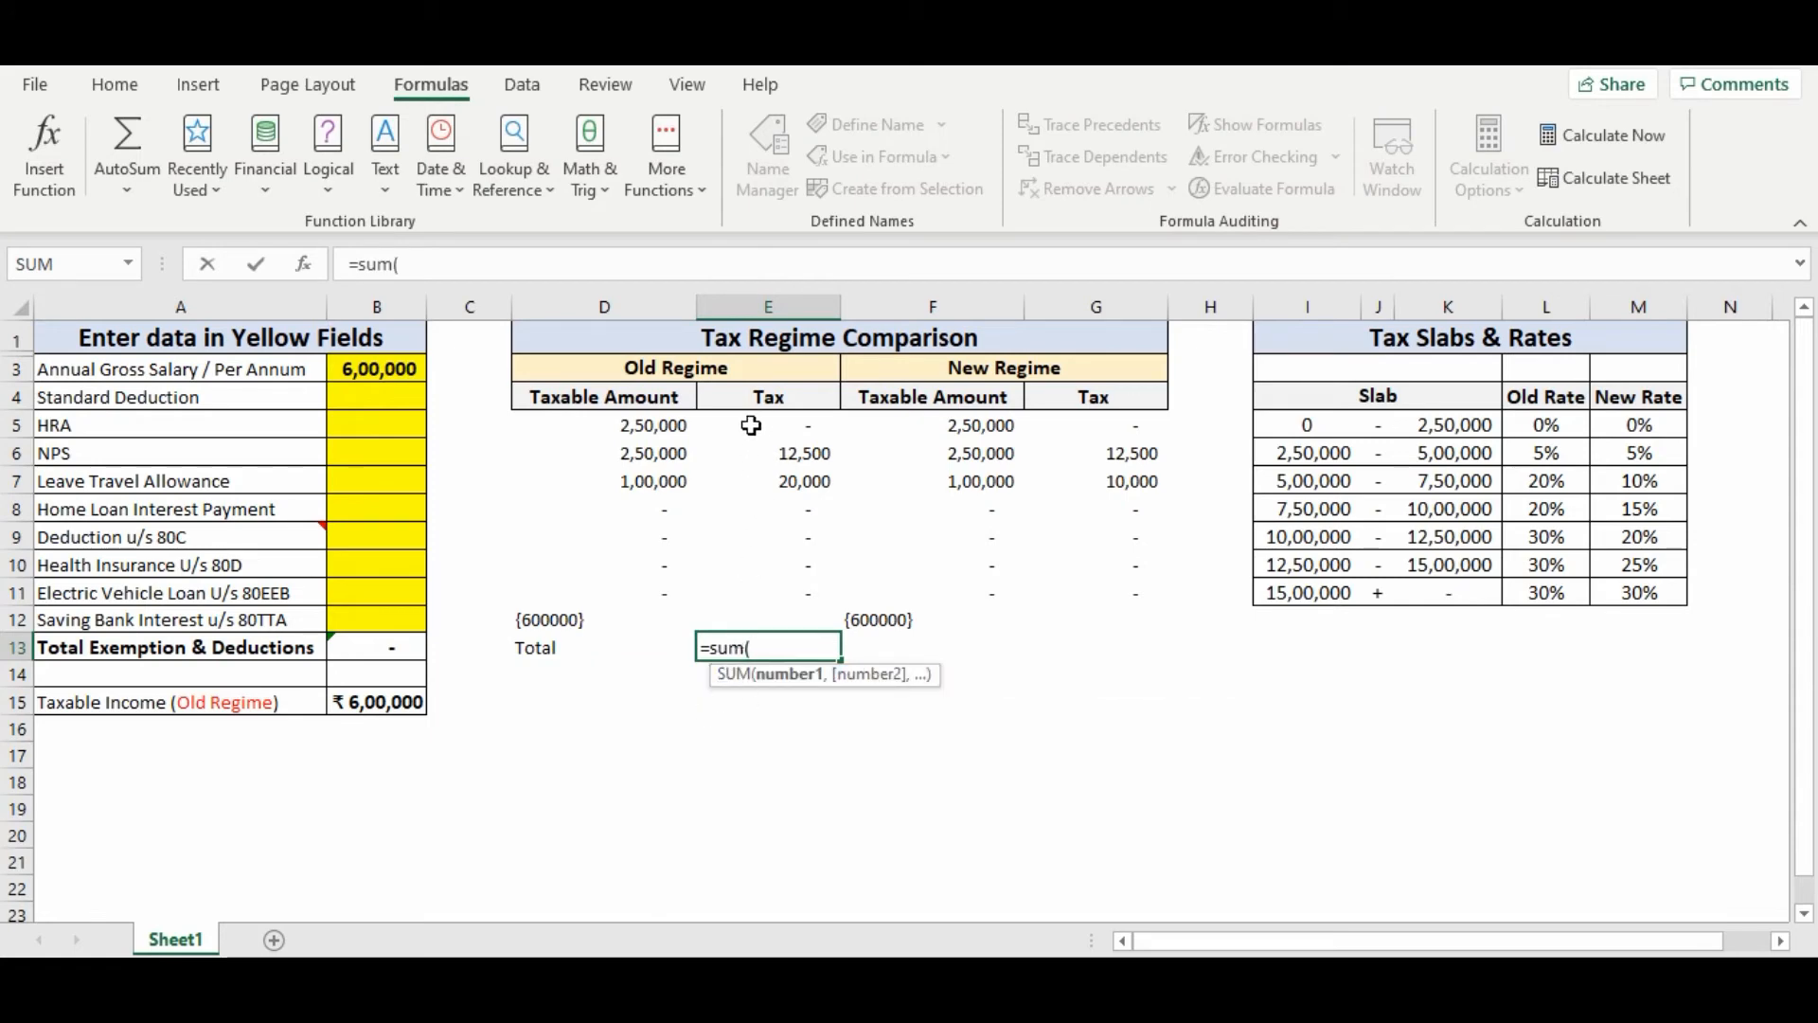
pyautogui.moveTo(750, 425); pyautogui.dragTo(759, 555)
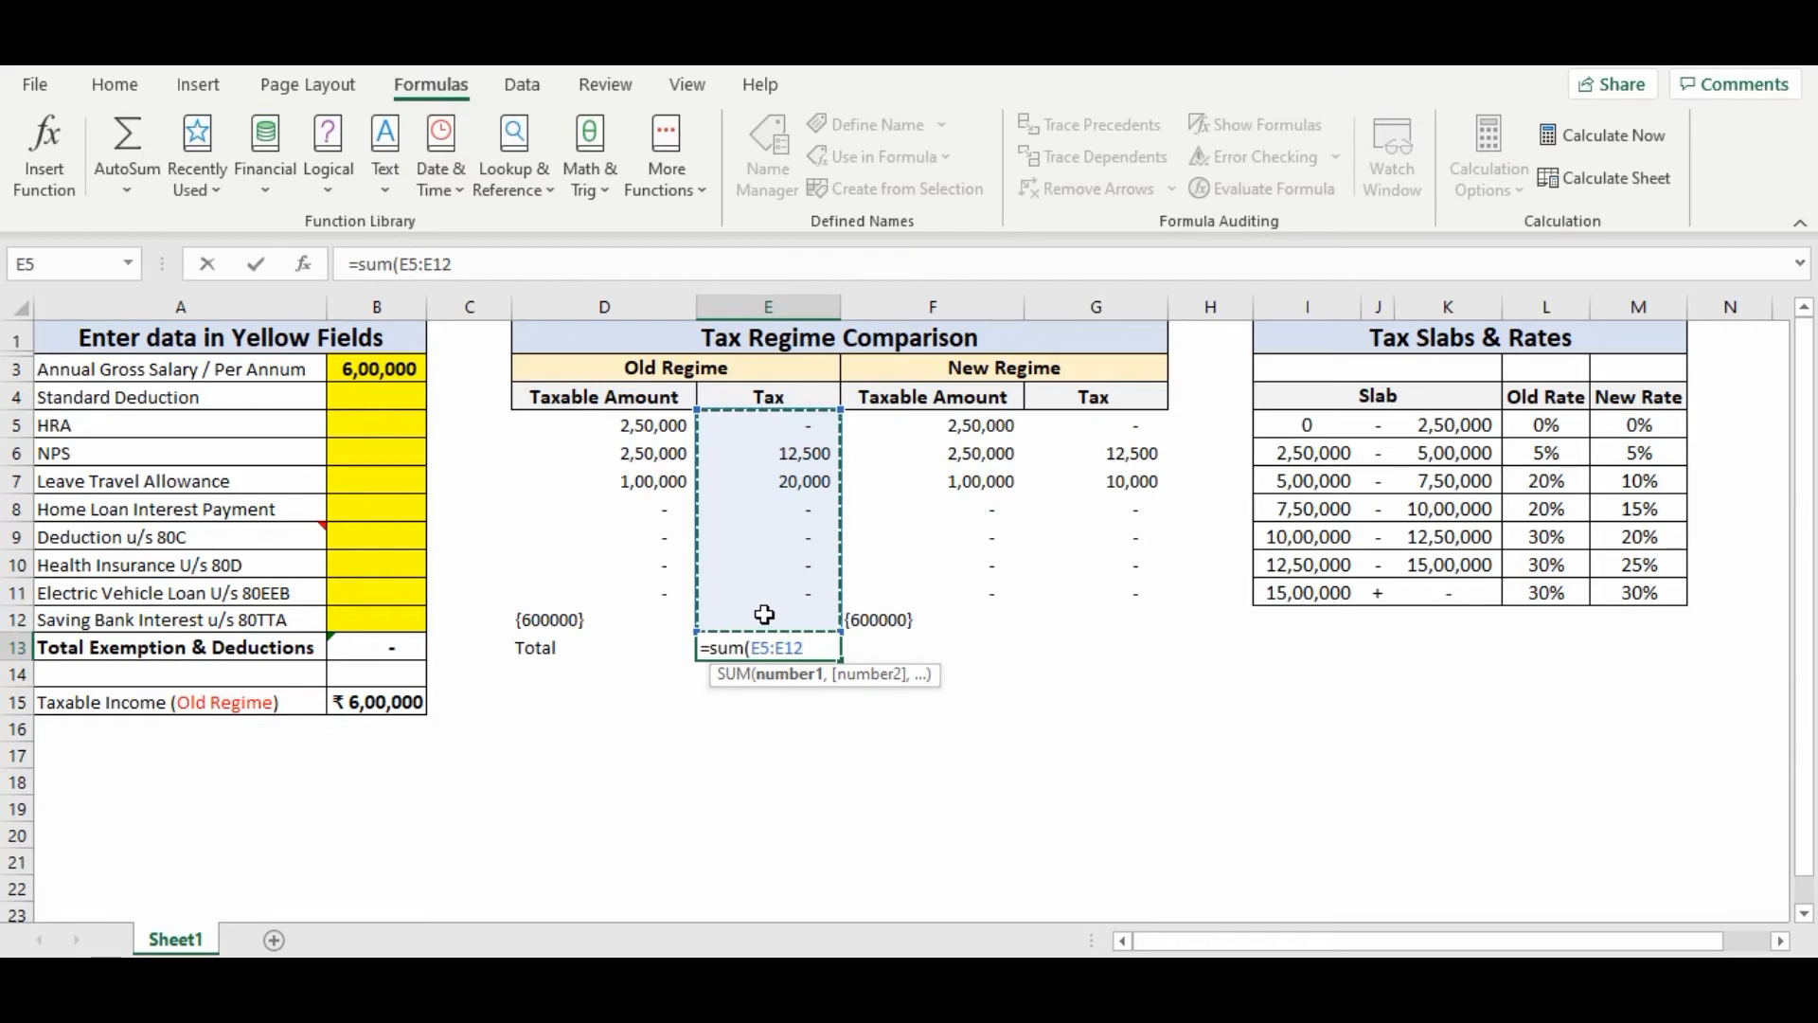
pyautogui.write(')')
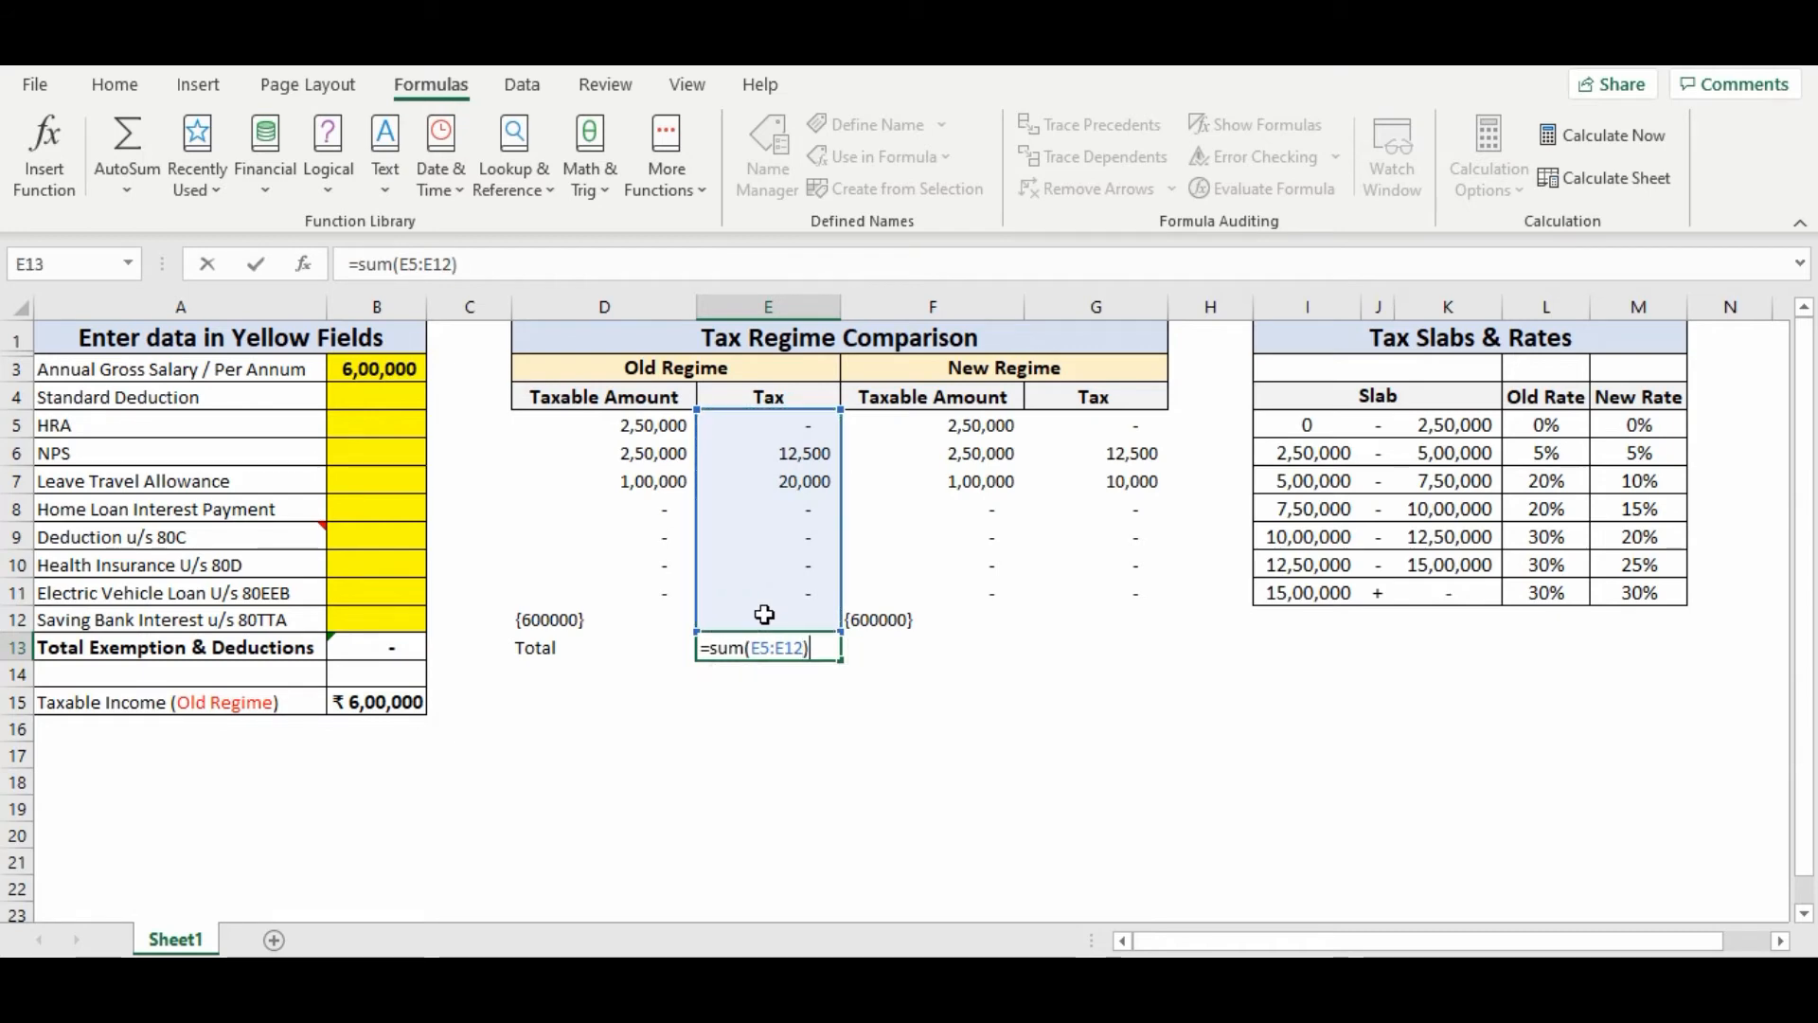
pyautogui.press('Return')
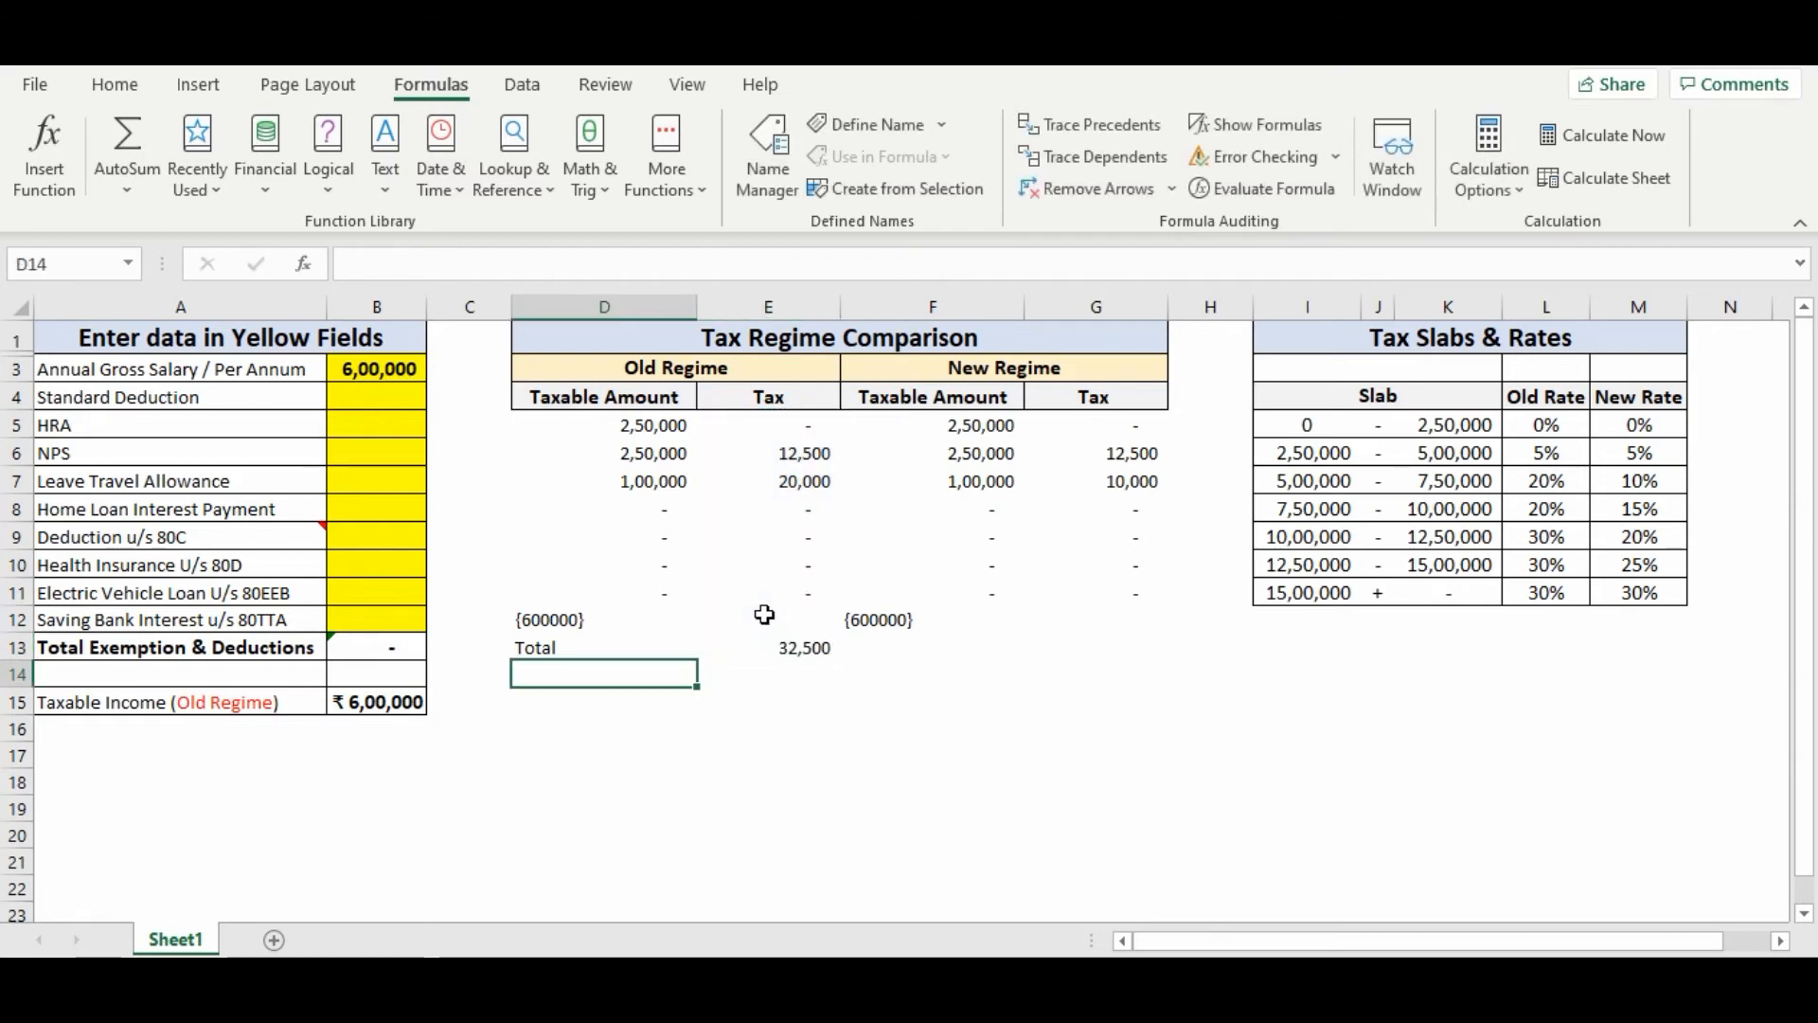
# - Copy the E13 total formula to G13 to total the new regime tax
pyautogui.click(810, 649)
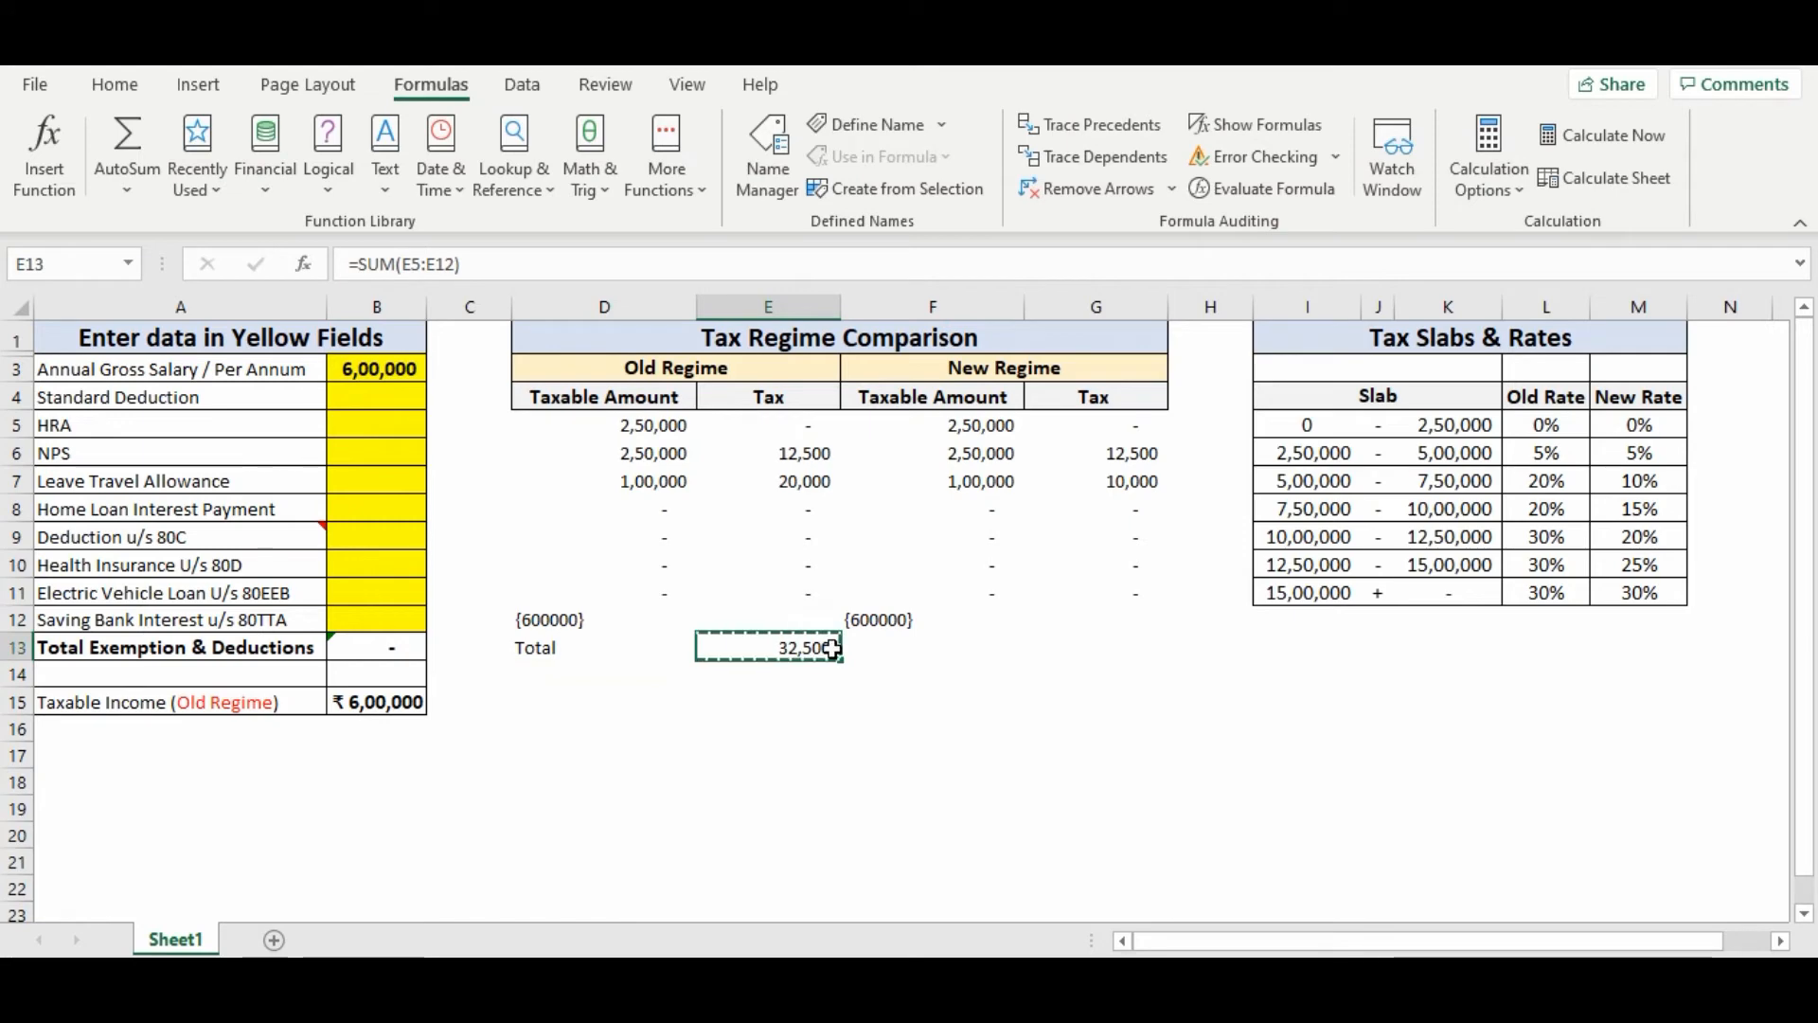
pyautogui.click(962, 637)
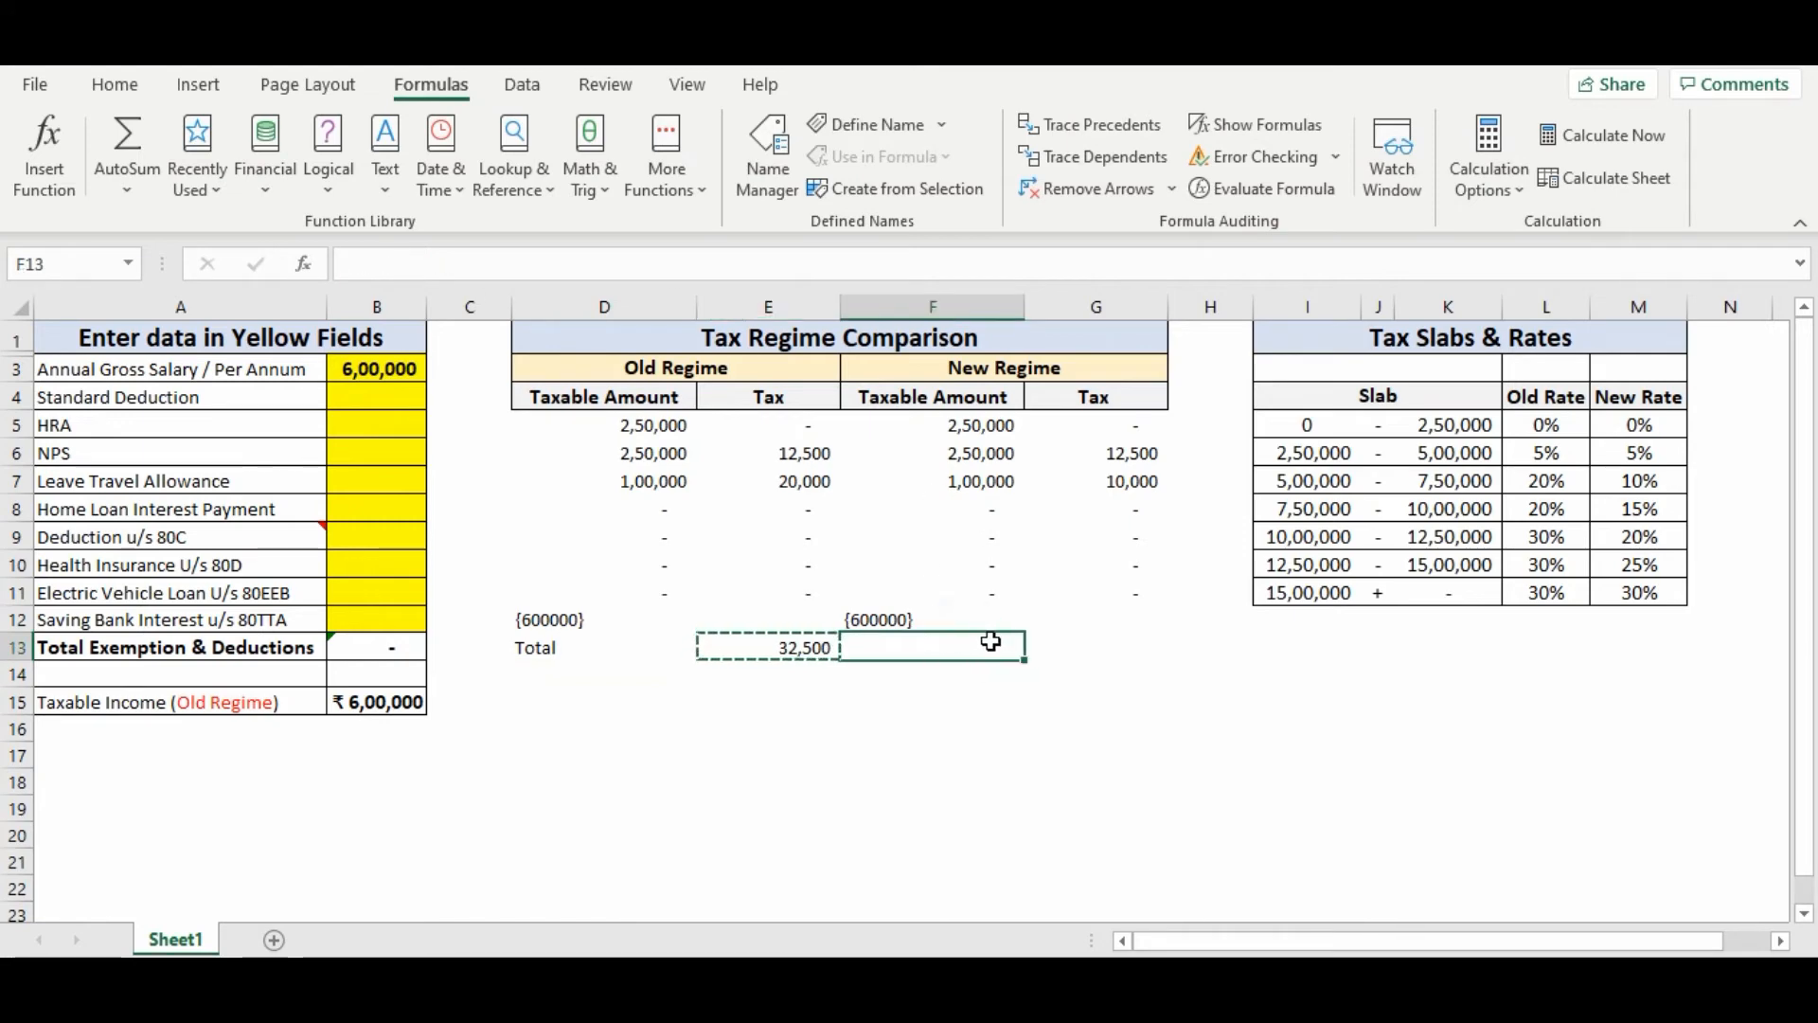
pyautogui.click(1084, 642)
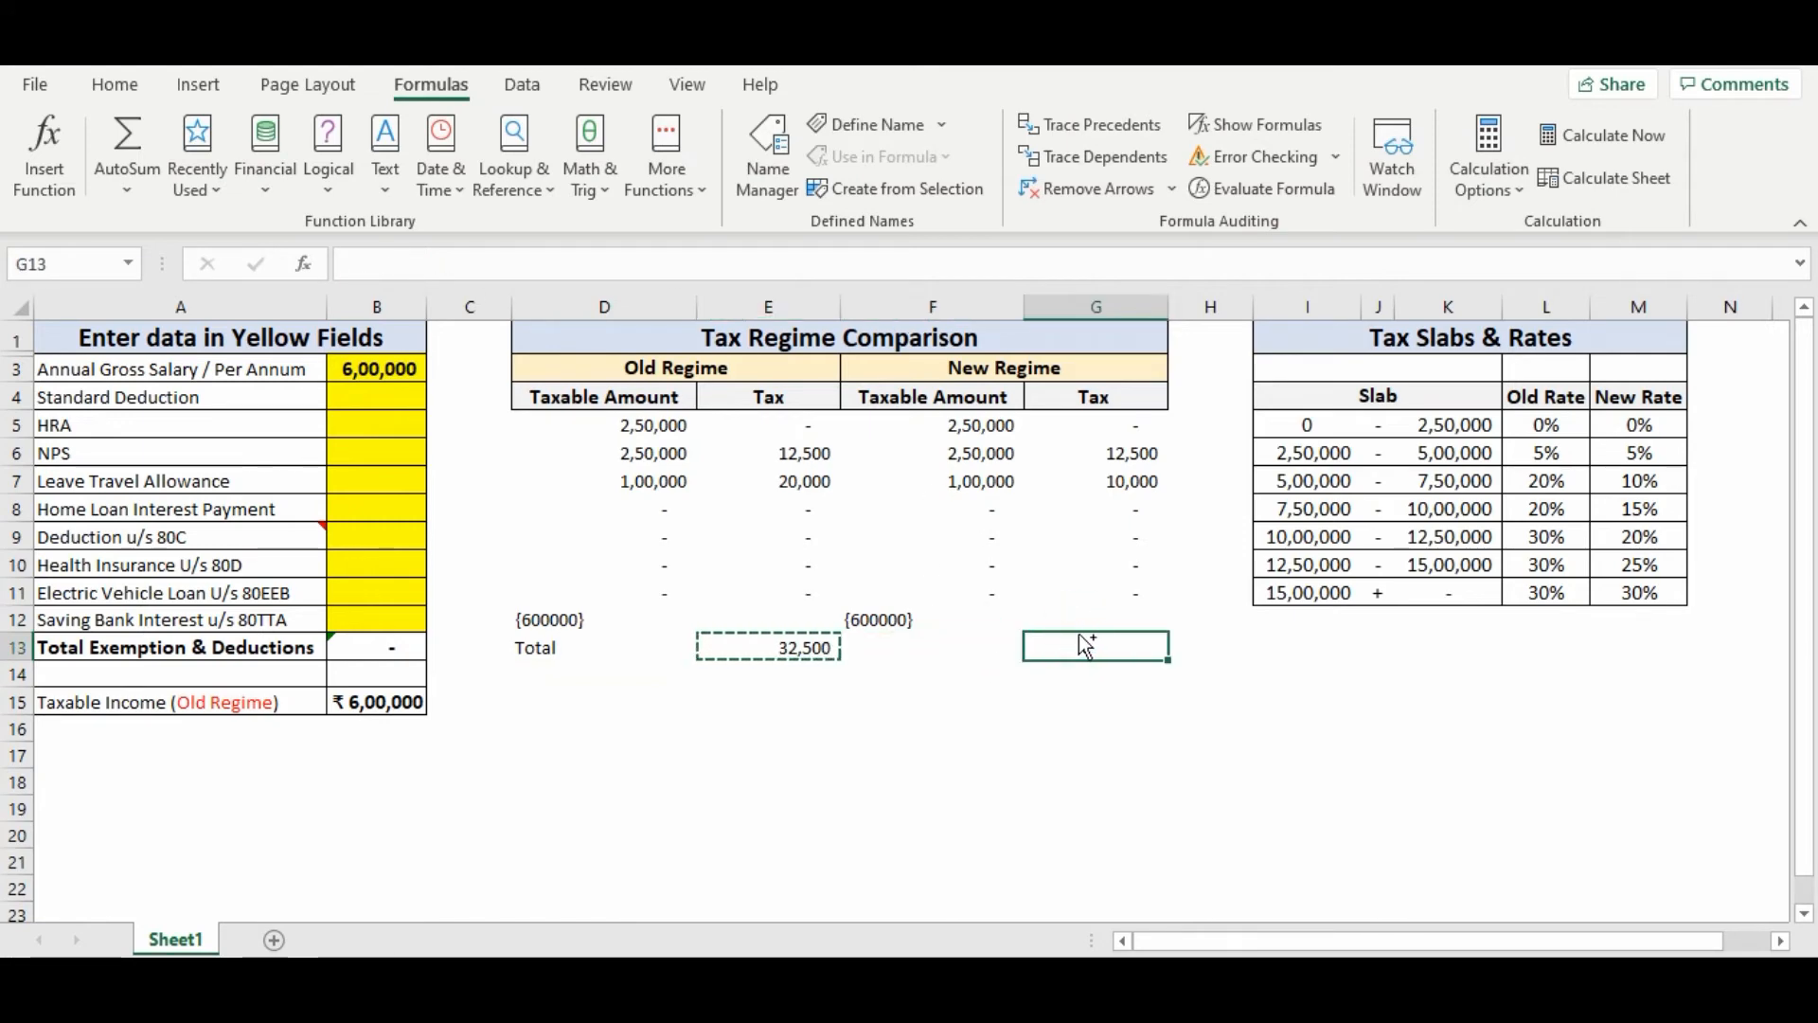
pyautogui.hotkey('ctrl', 'v')
pyautogui.click(950, 653)
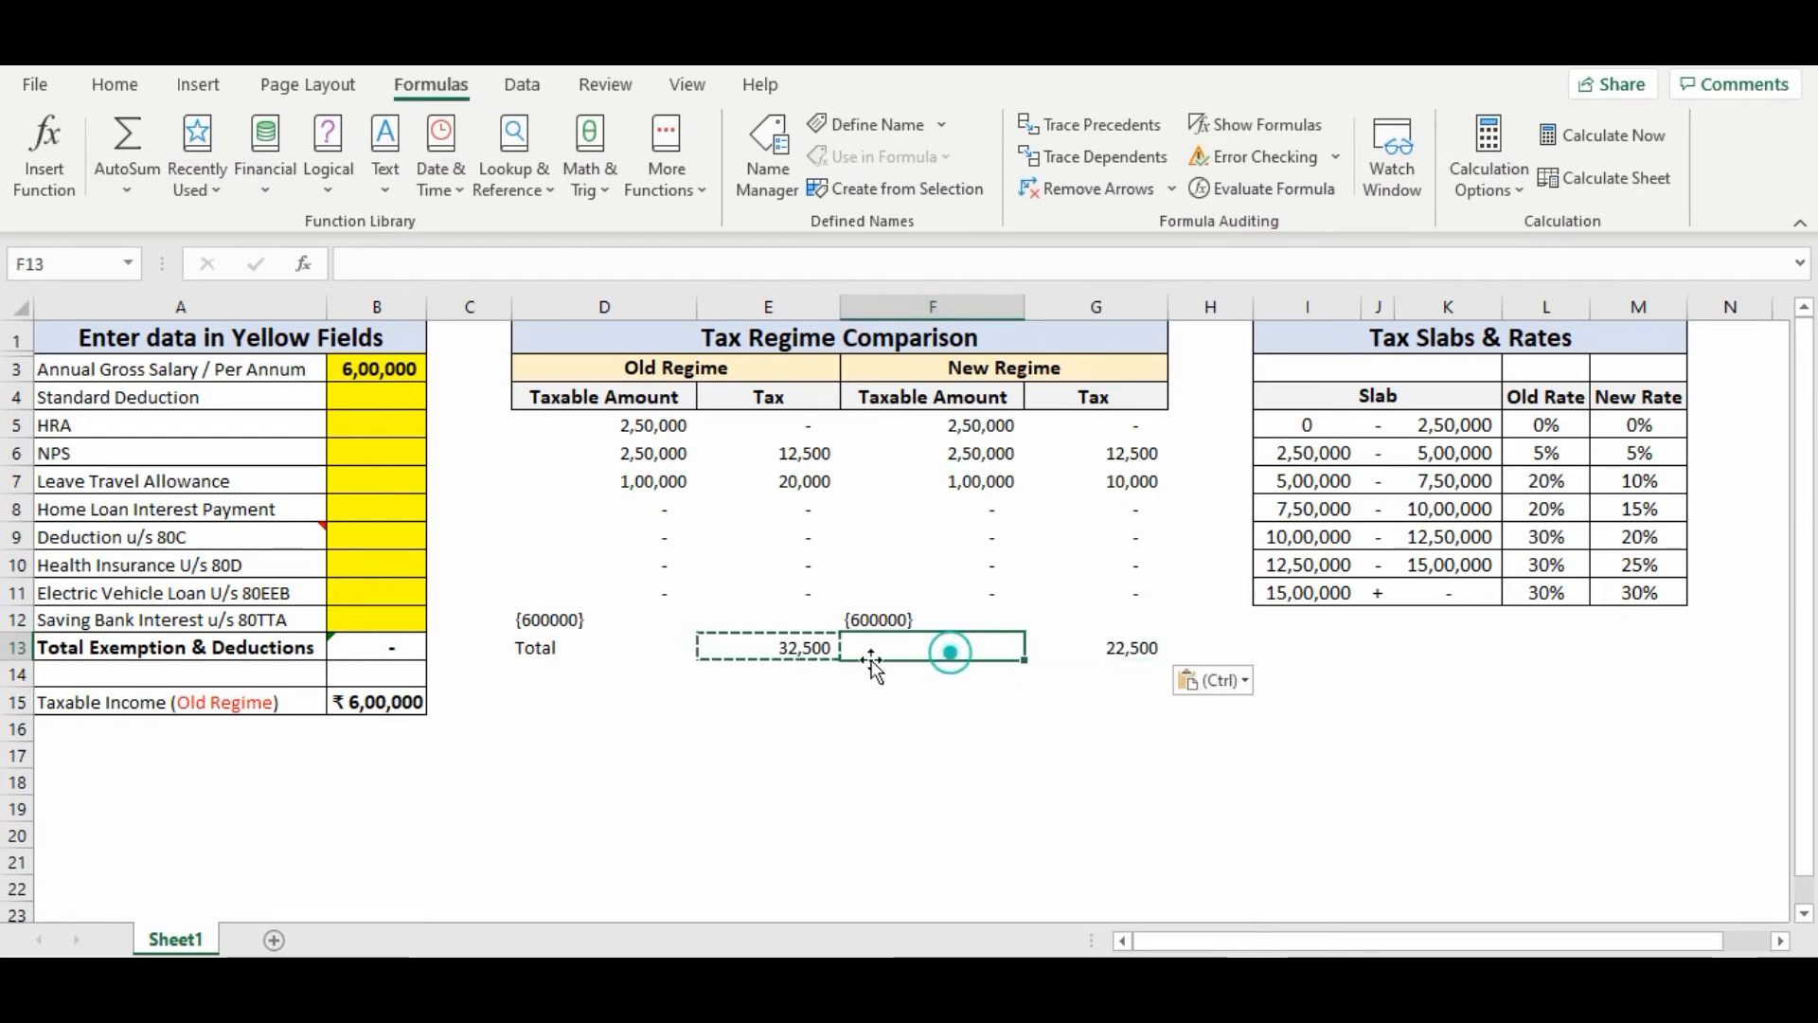
# - Label D14 as Cess and enter =4%*E13 in E14 to calculate the old regime cess
pyautogui.click(642, 676)
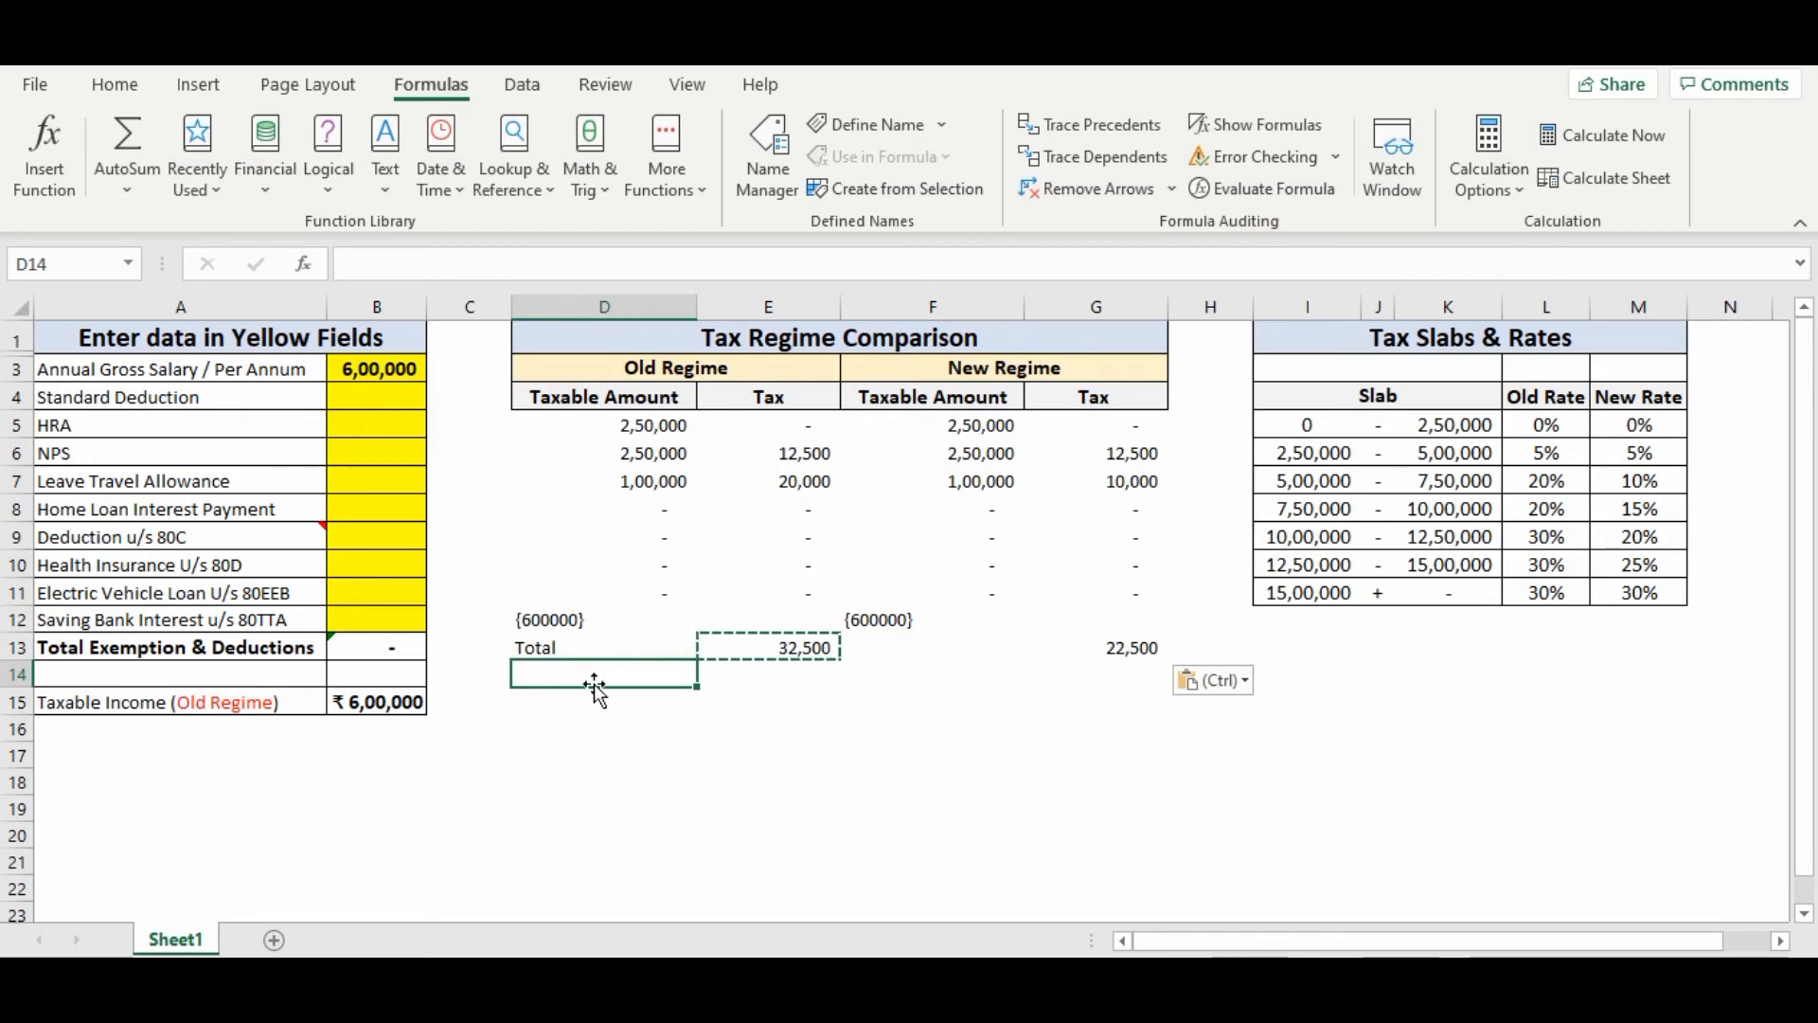
pyautogui.write('Cess')
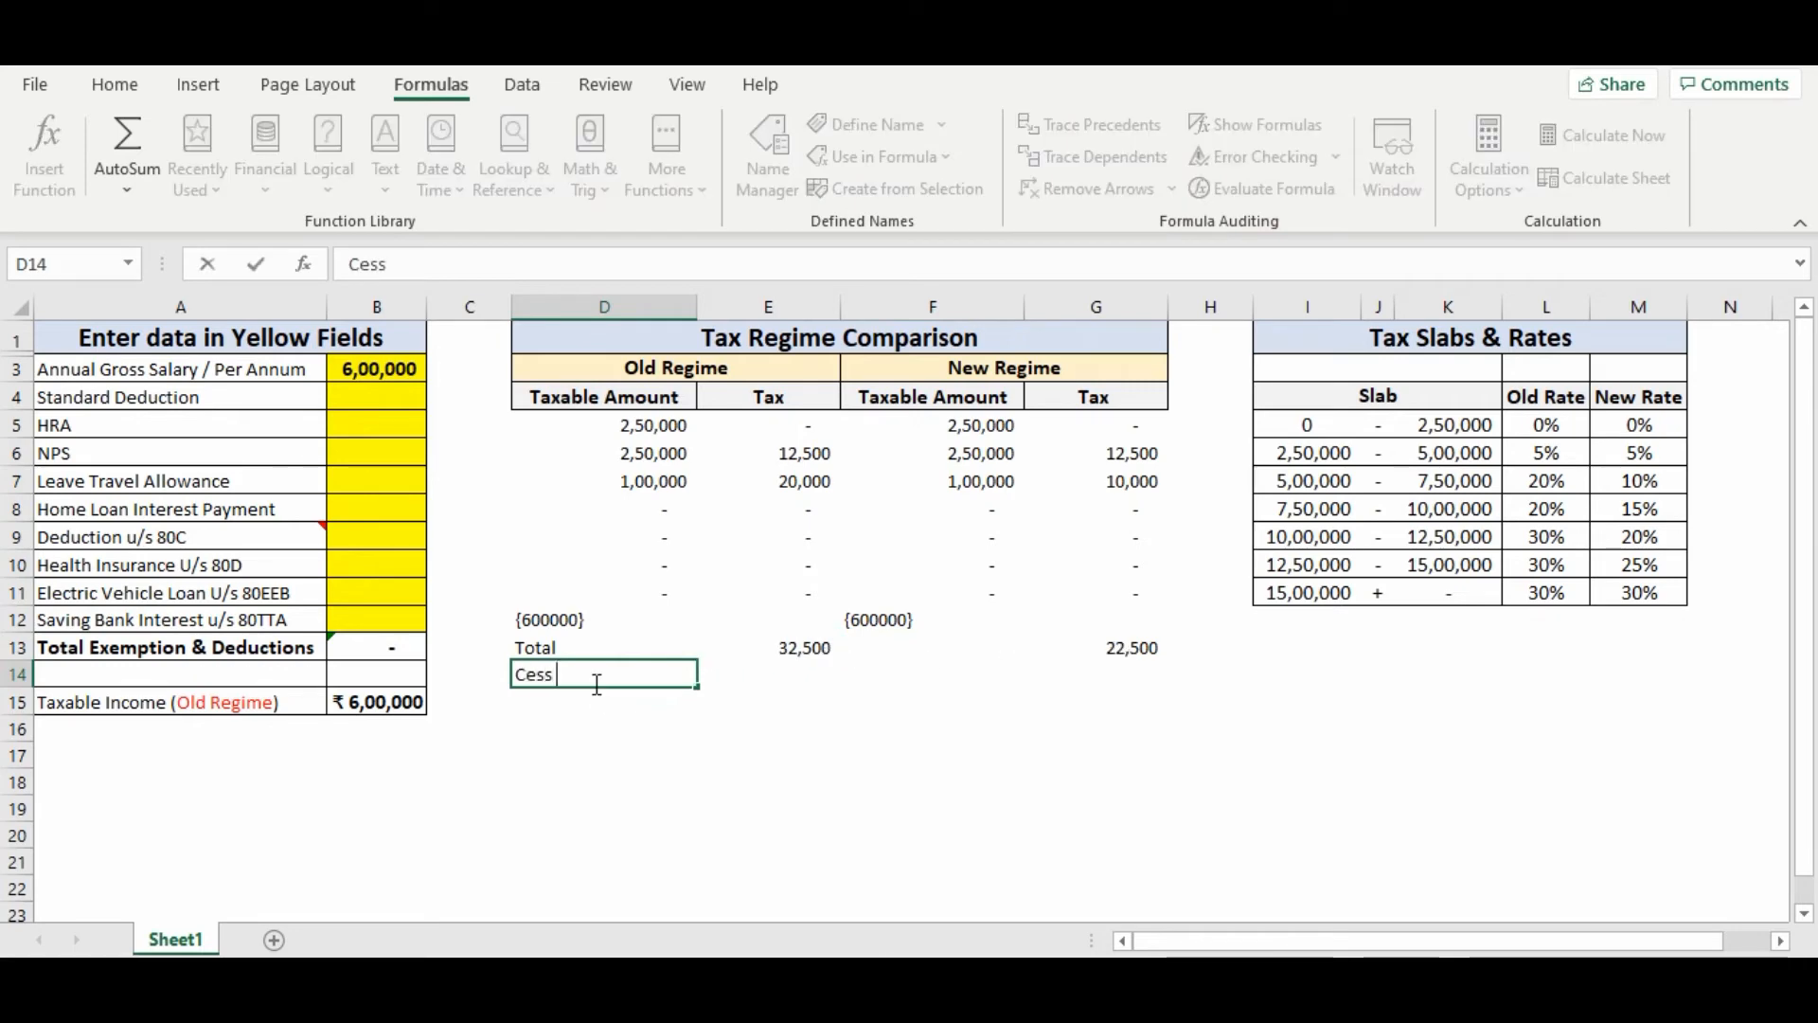
pyautogui.click(712, 675)
pyautogui.write('=')
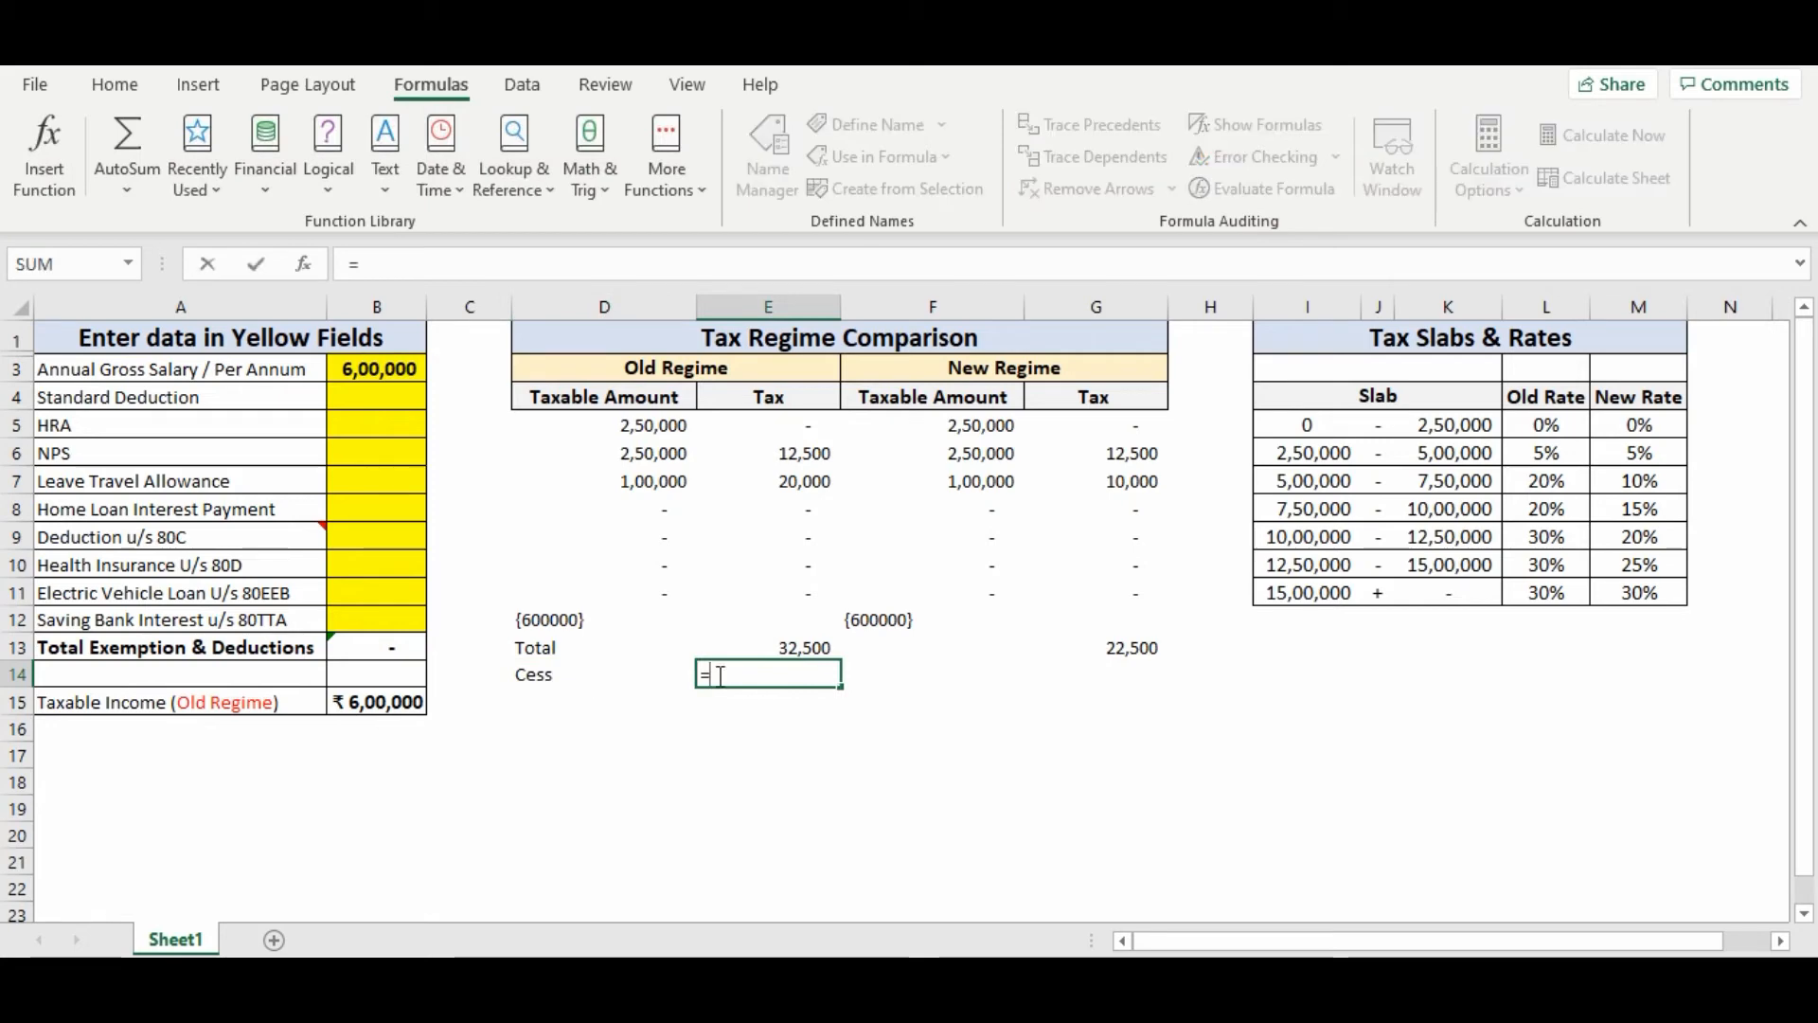
pyautogui.write('4')
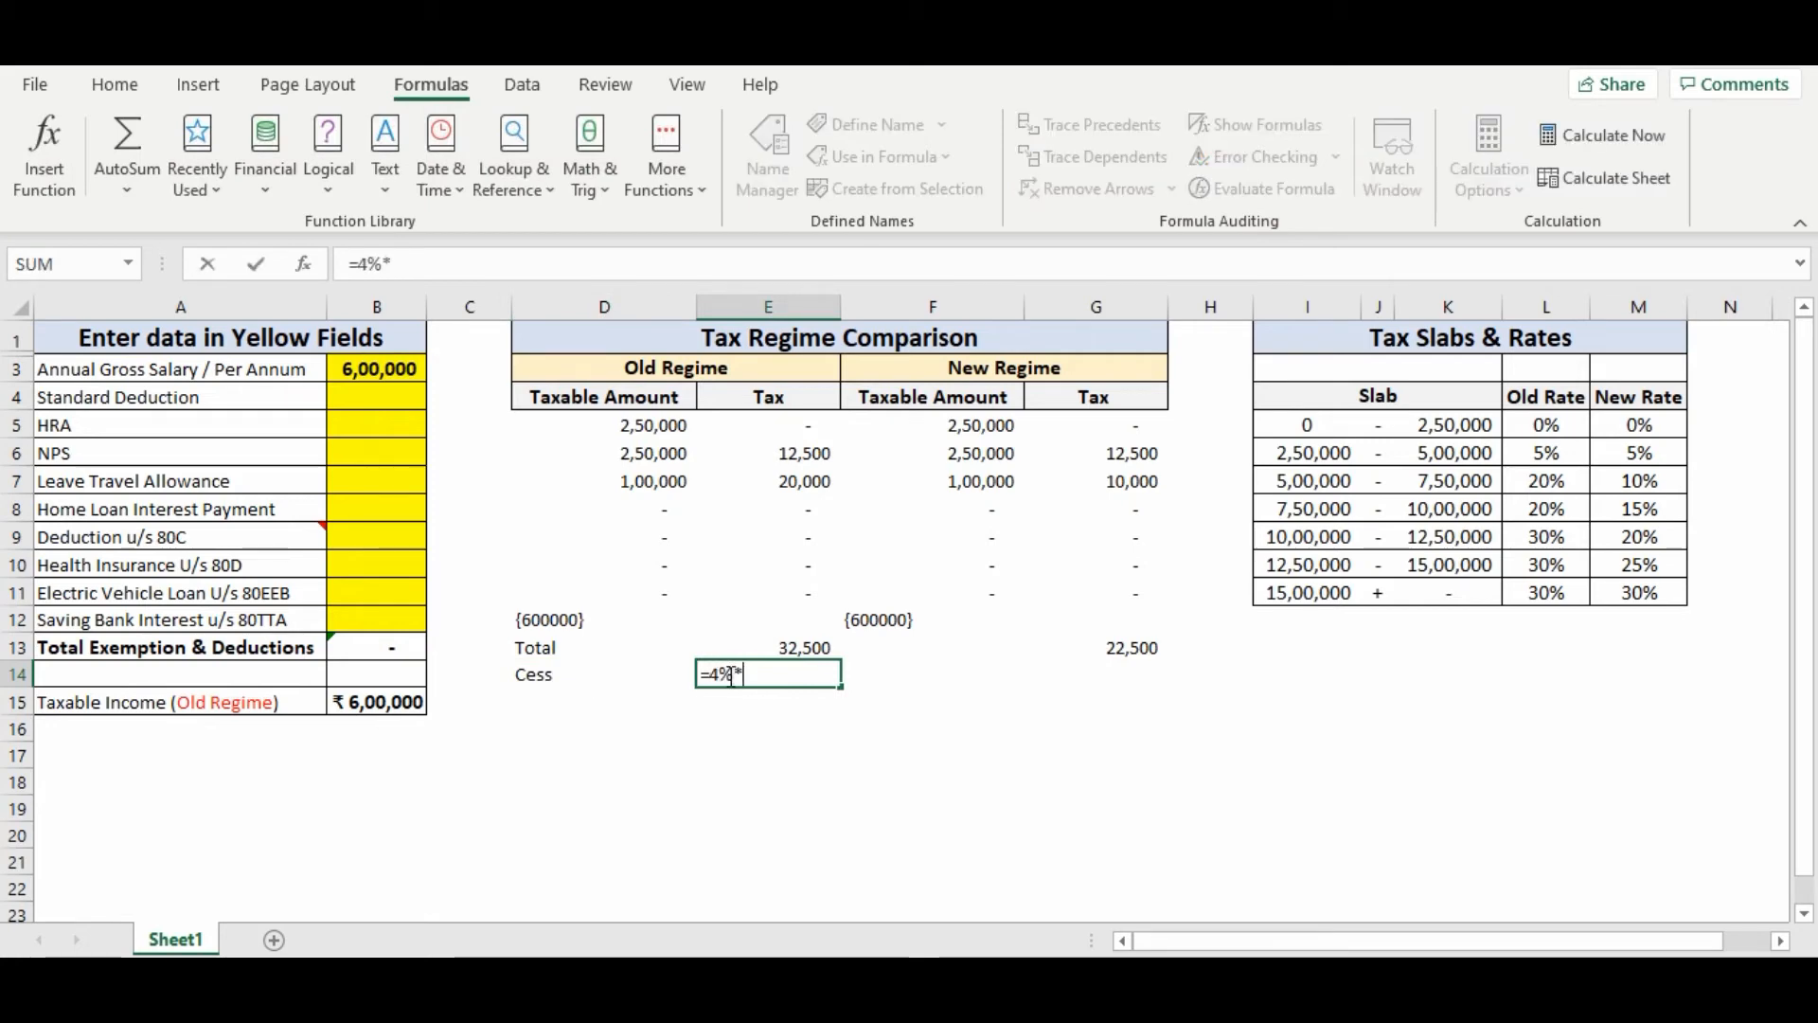
pyautogui.write('%*')
pyautogui.click(768, 649)
pyautogui.press('Return')
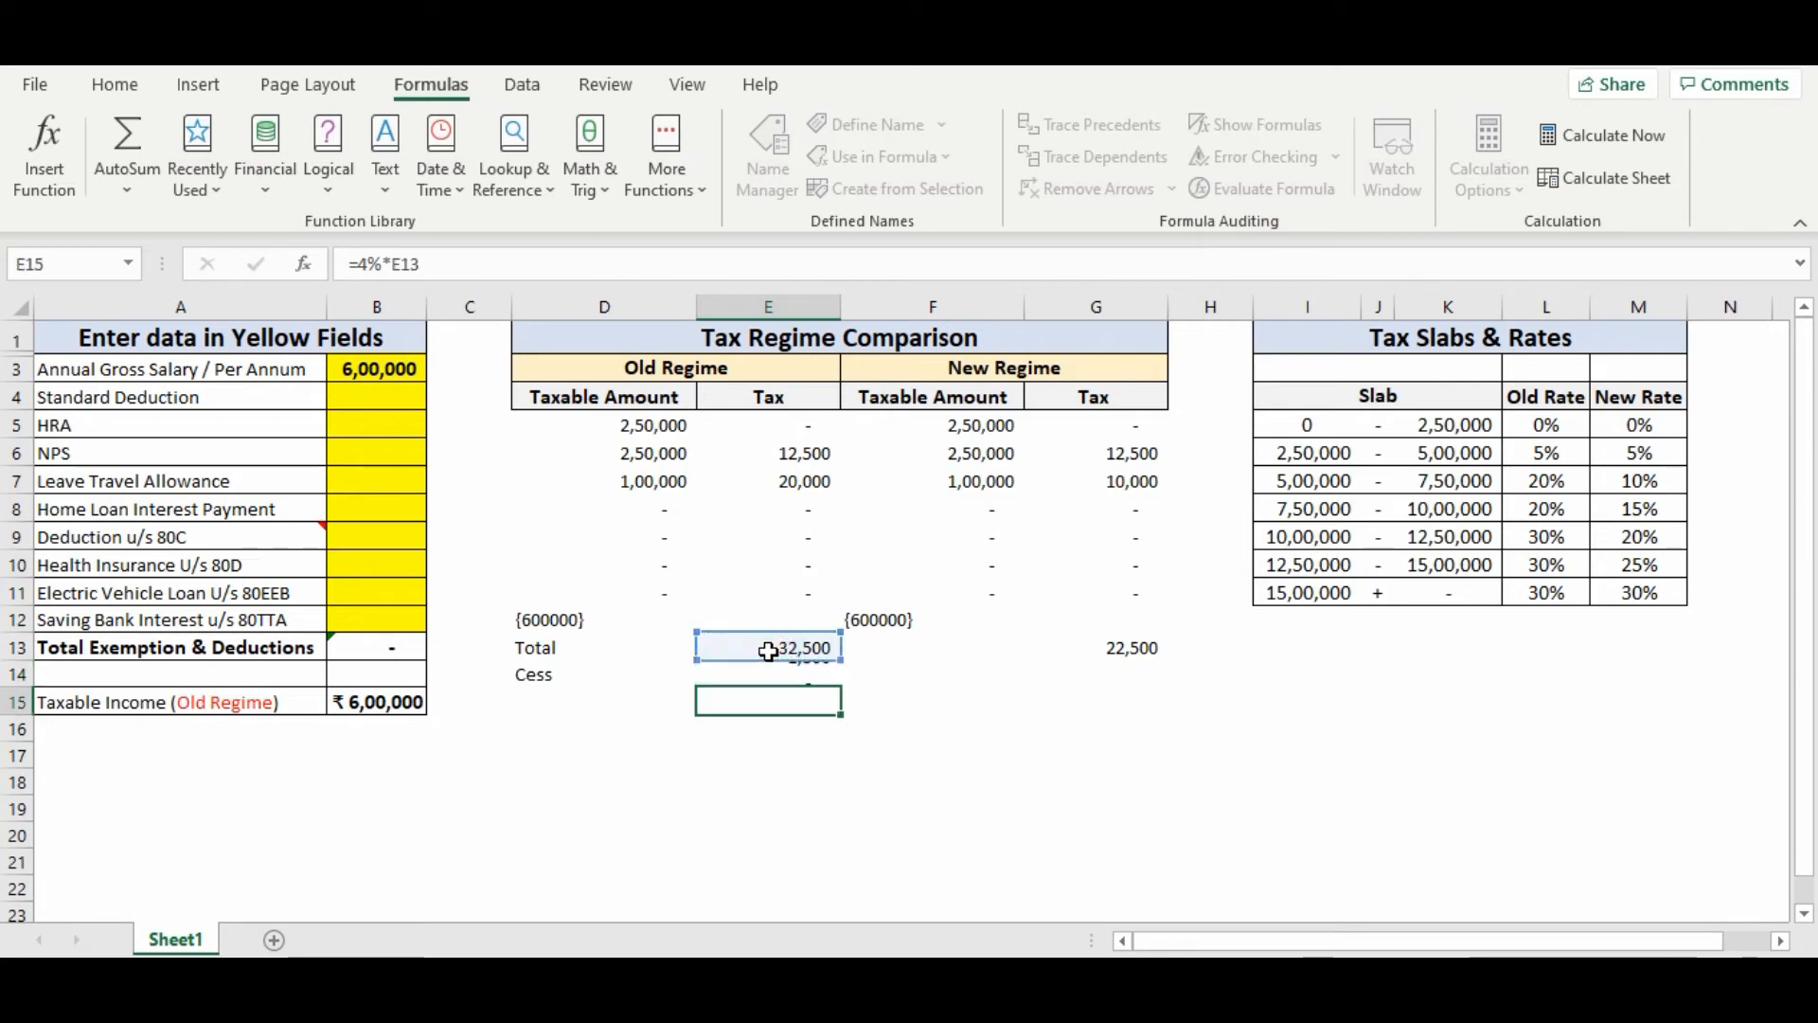
# - Copy the E14 cess formula to G14 under the new regime
pyautogui.click(796, 675)
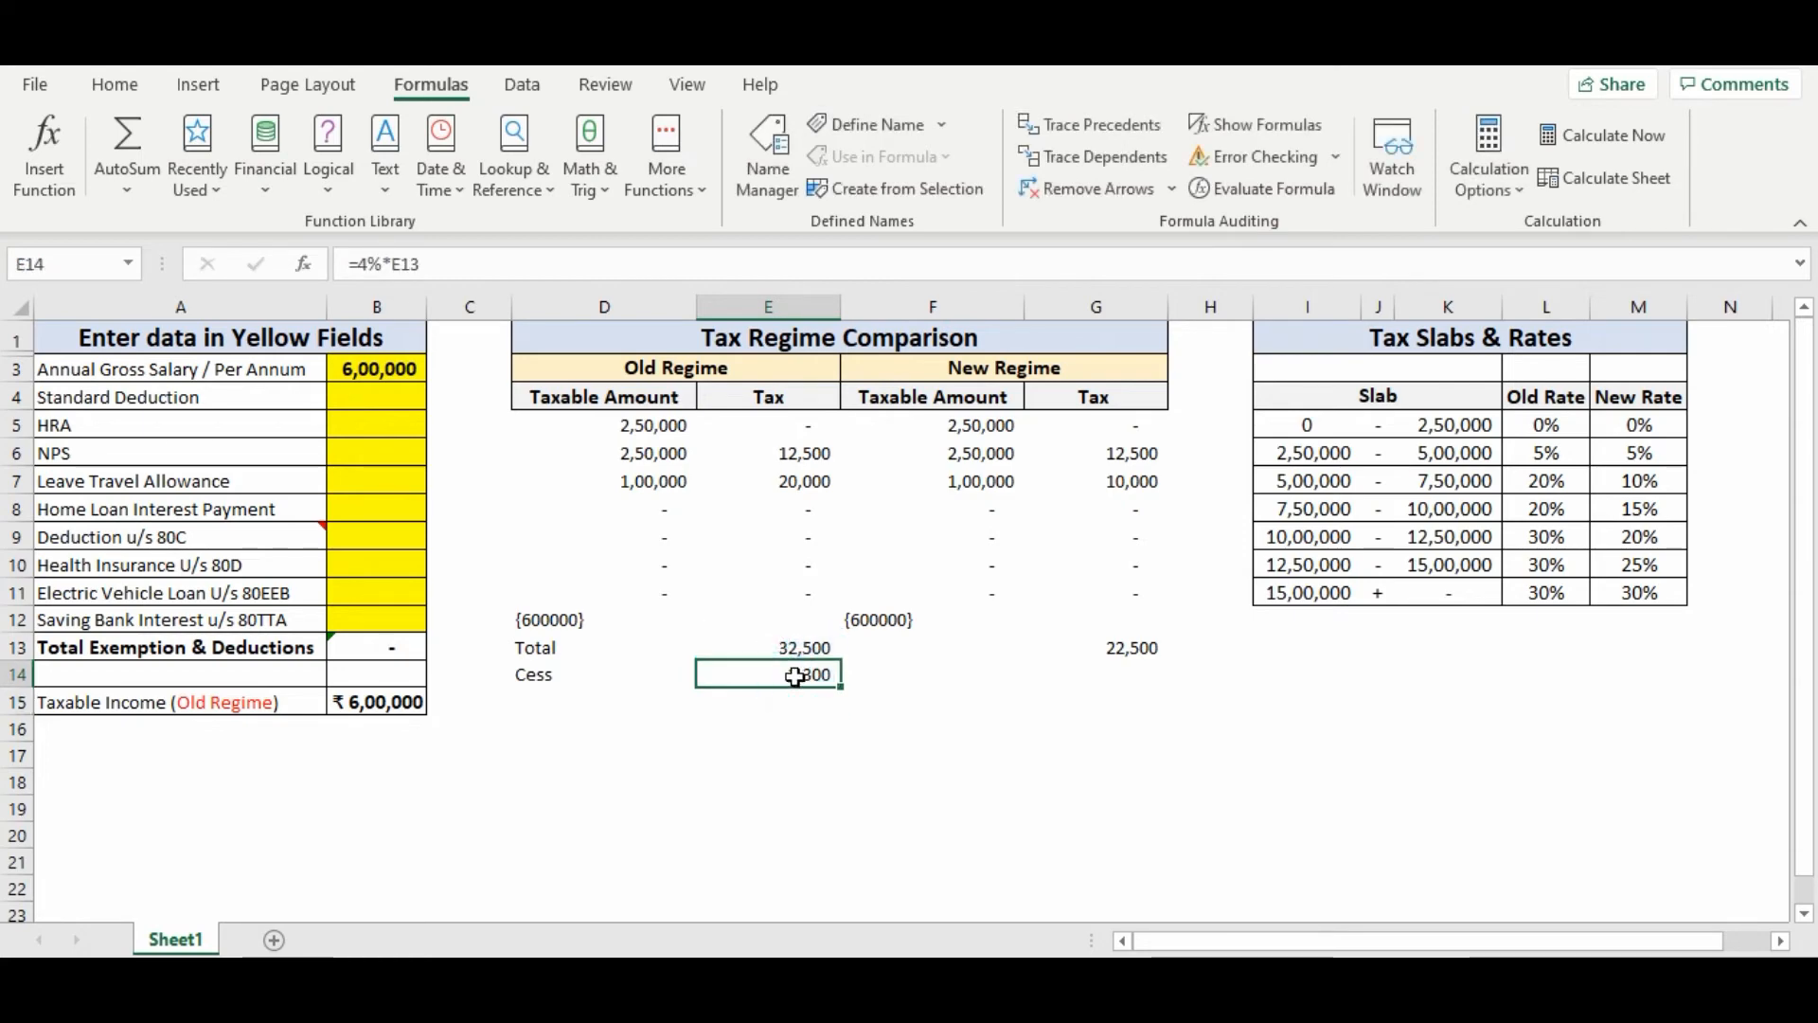
pyautogui.hotkey('ctrl', 'c')
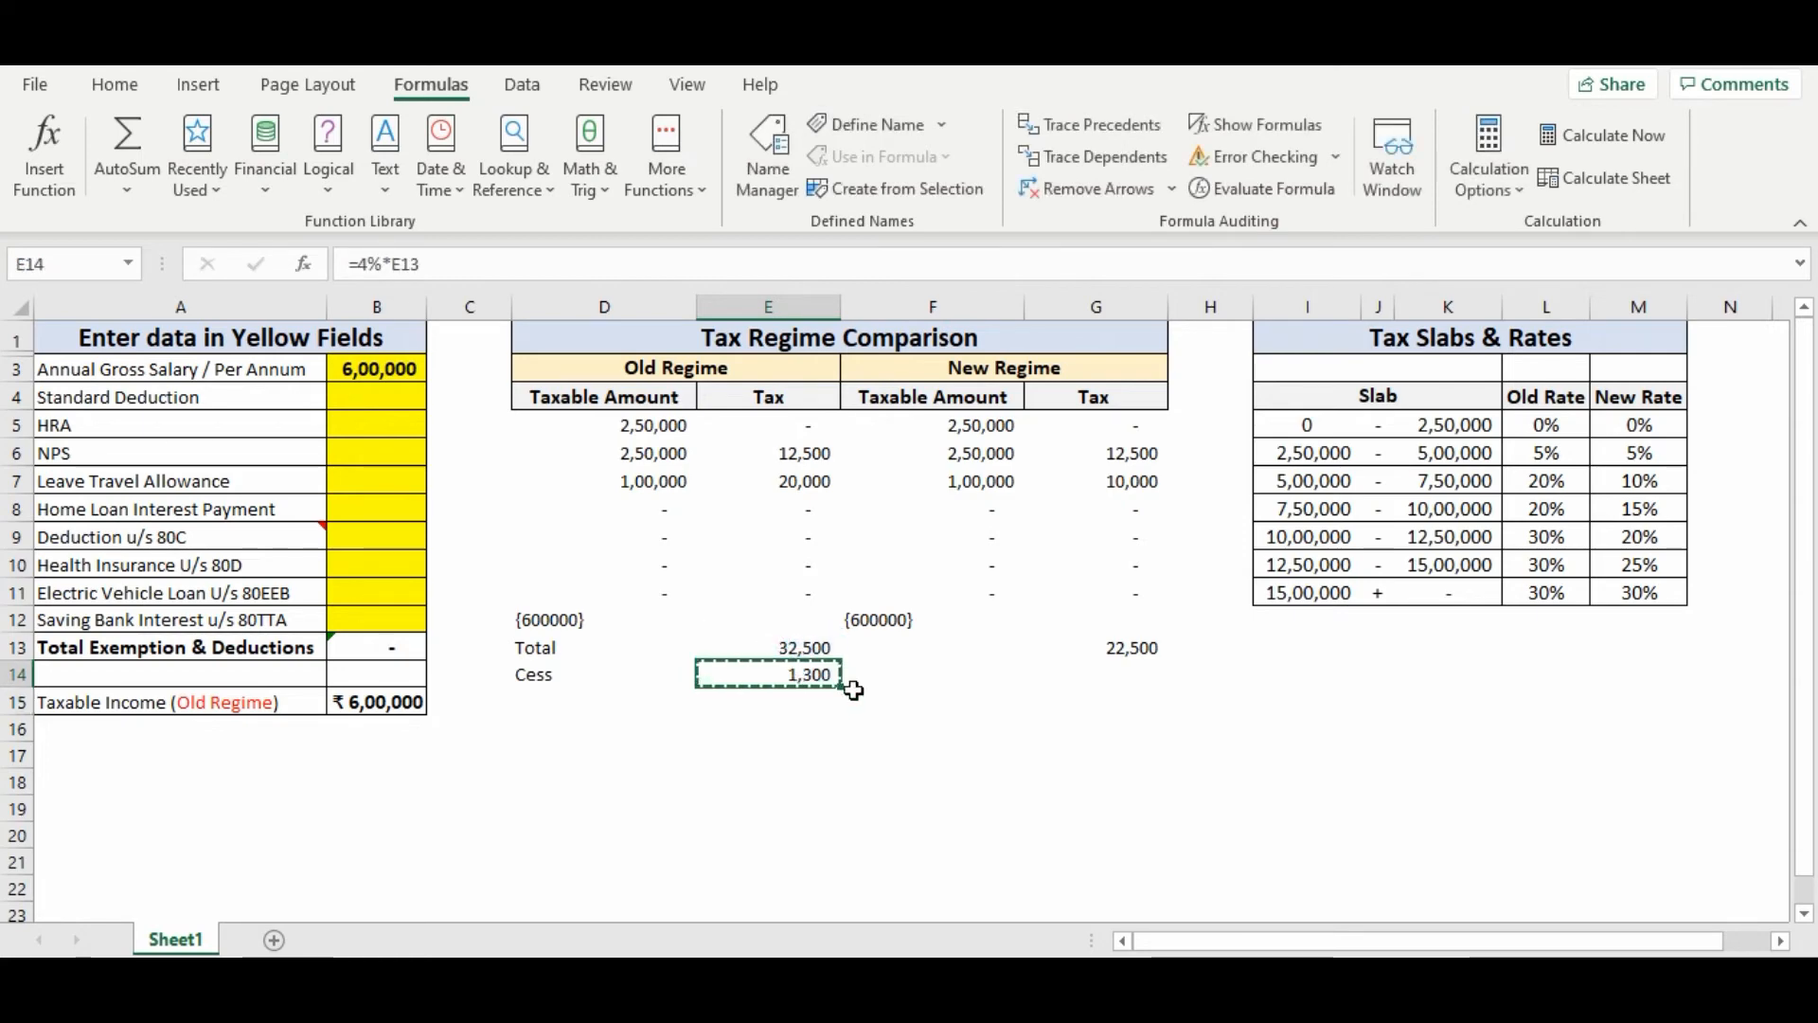
pyautogui.click(1110, 679)
pyautogui.hotkey('ctrl', 'v')
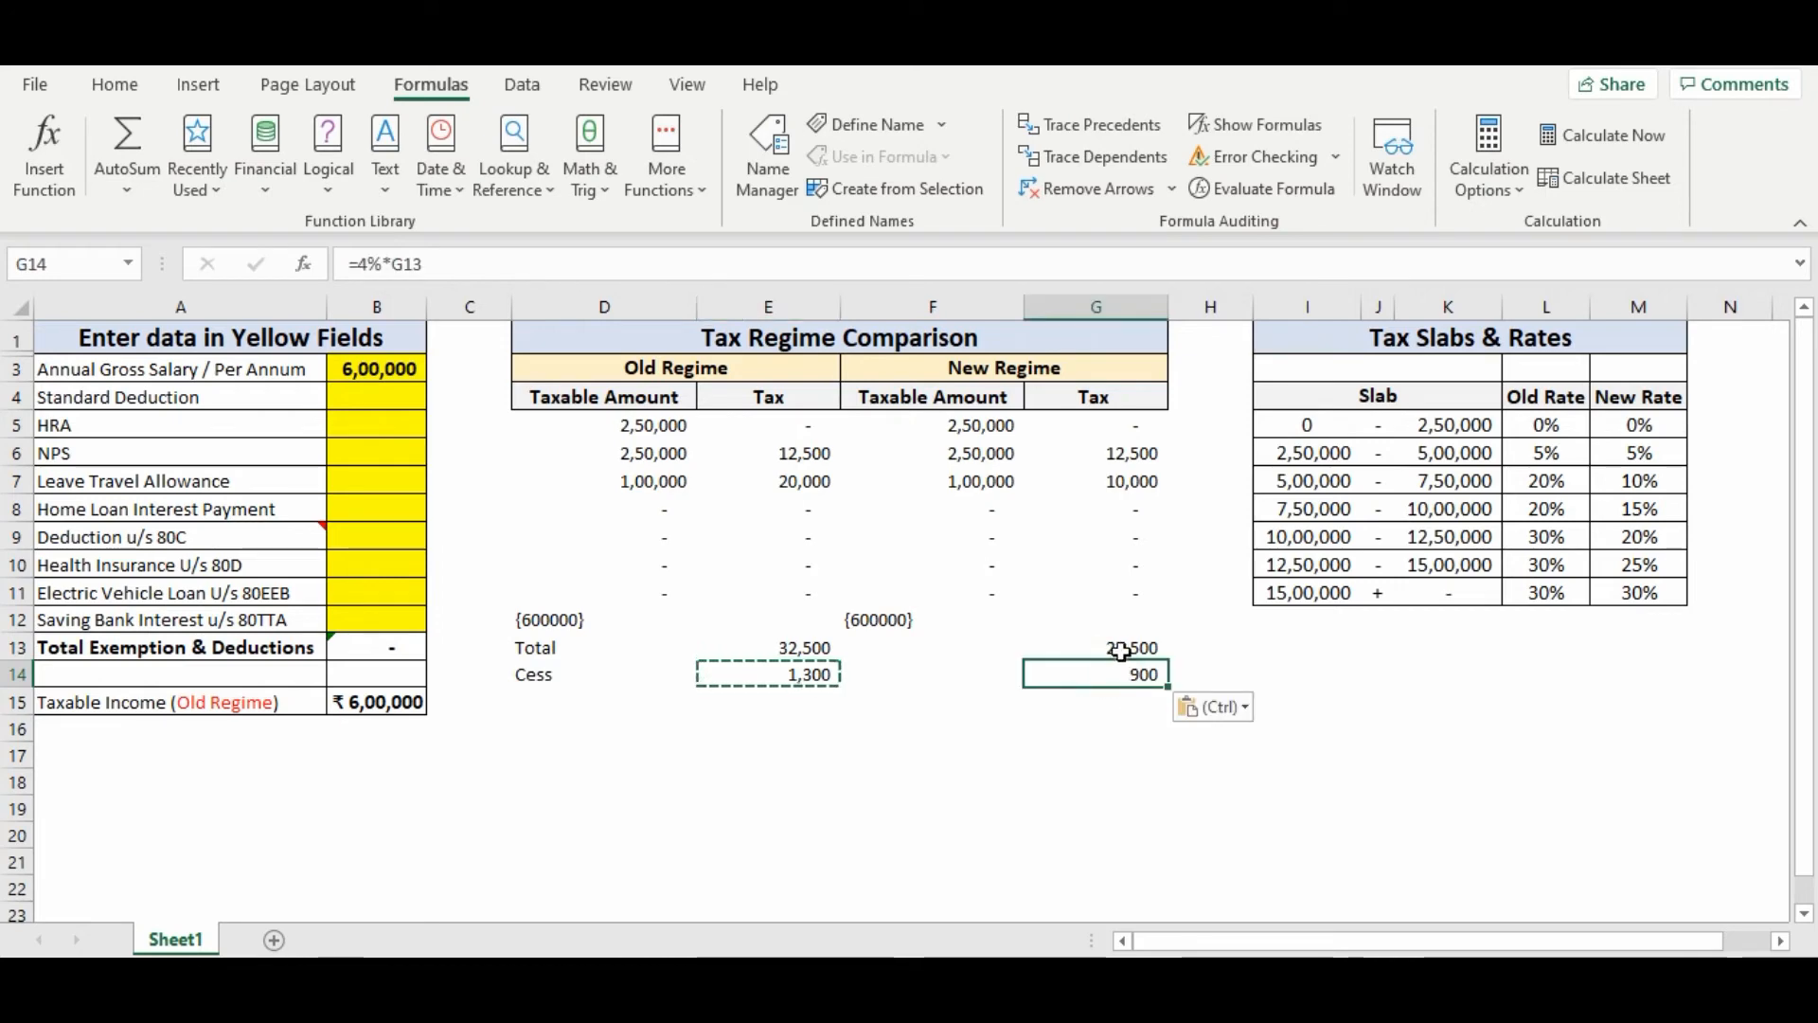
# - Label D15 as Total Tax and enter =SUM(E13:E14) in E15 to add the old regime tax and cess
pyautogui.click(604, 702)
pyautogui.write('Total Tax')
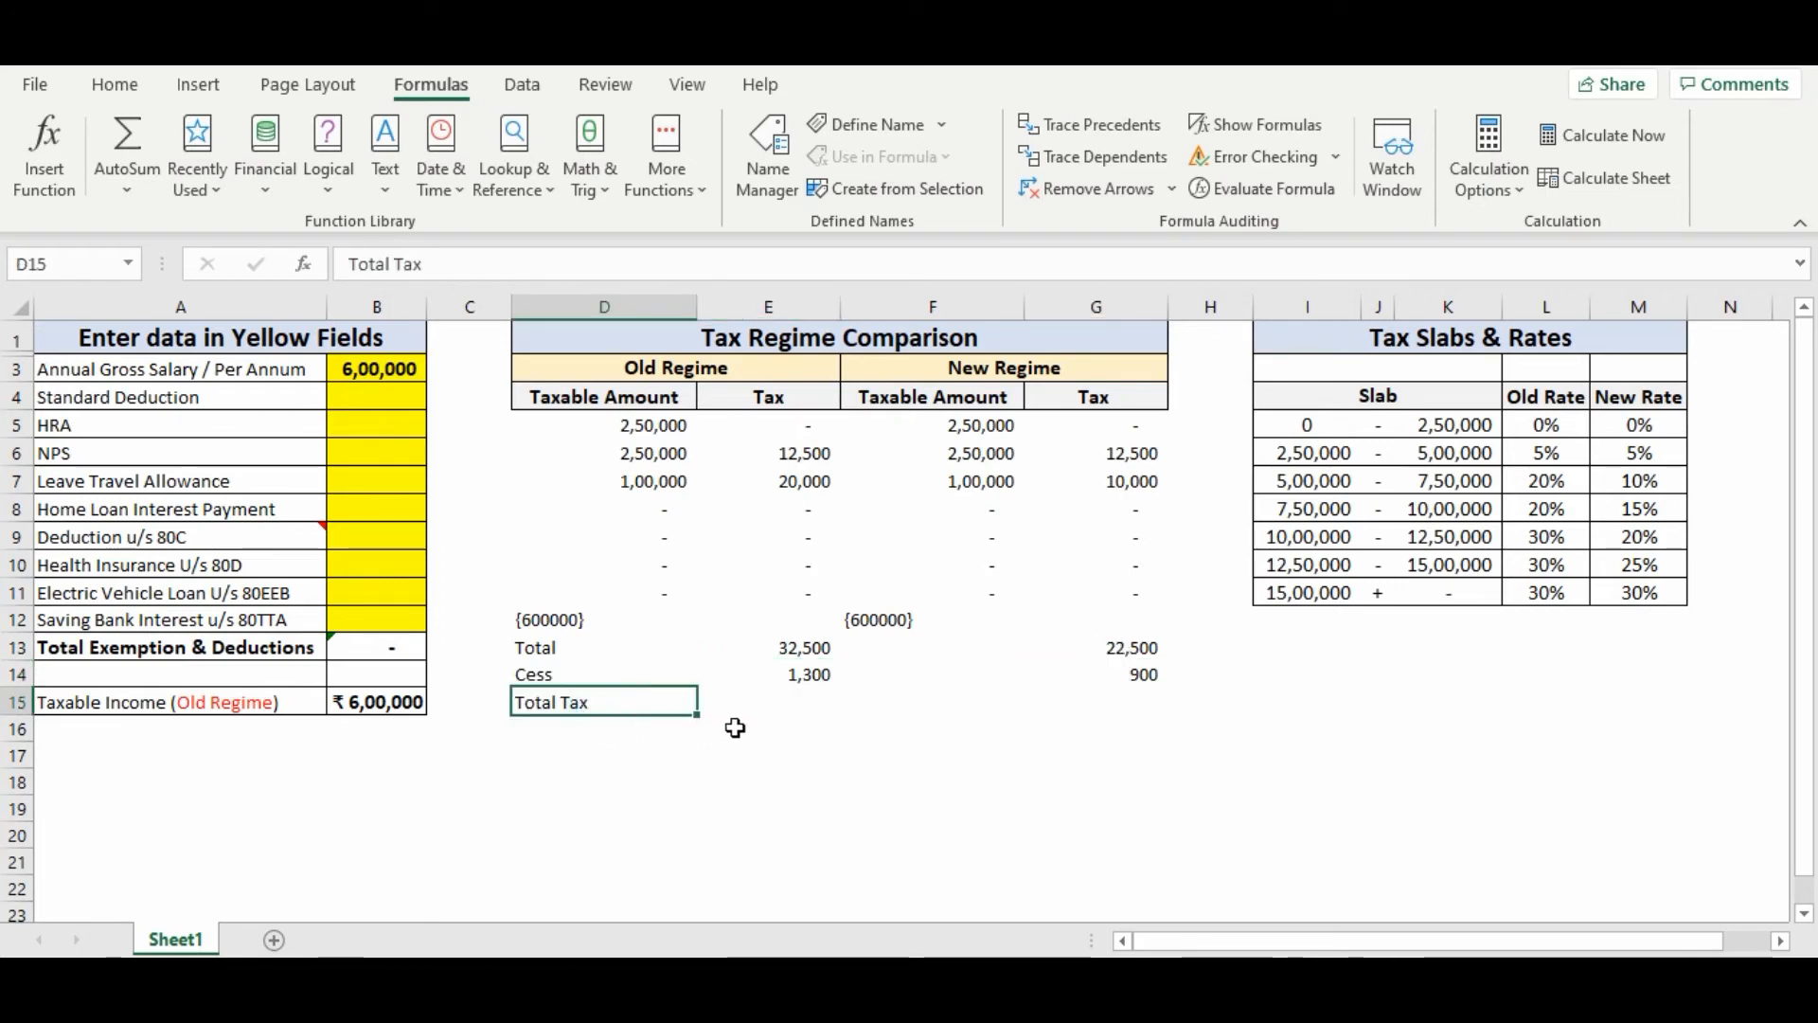
pyautogui.click(747, 701)
pyautogui.write('=')
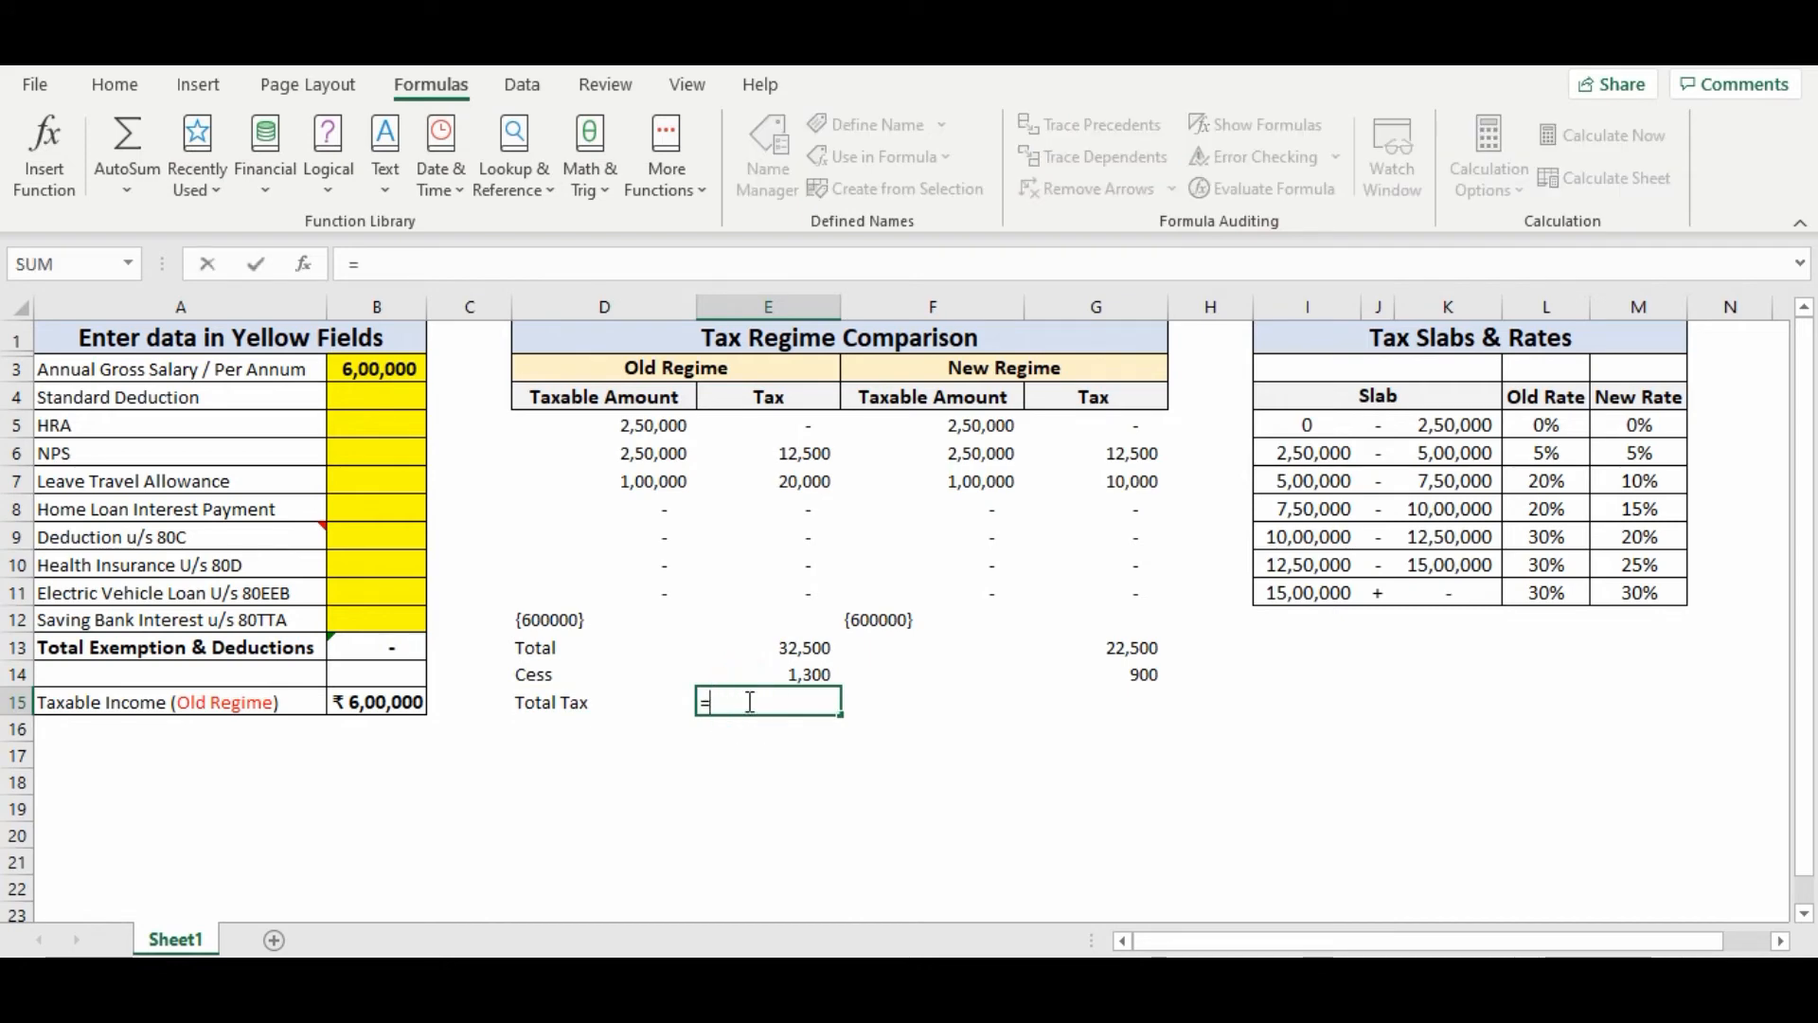
pyautogui.write('sum(')
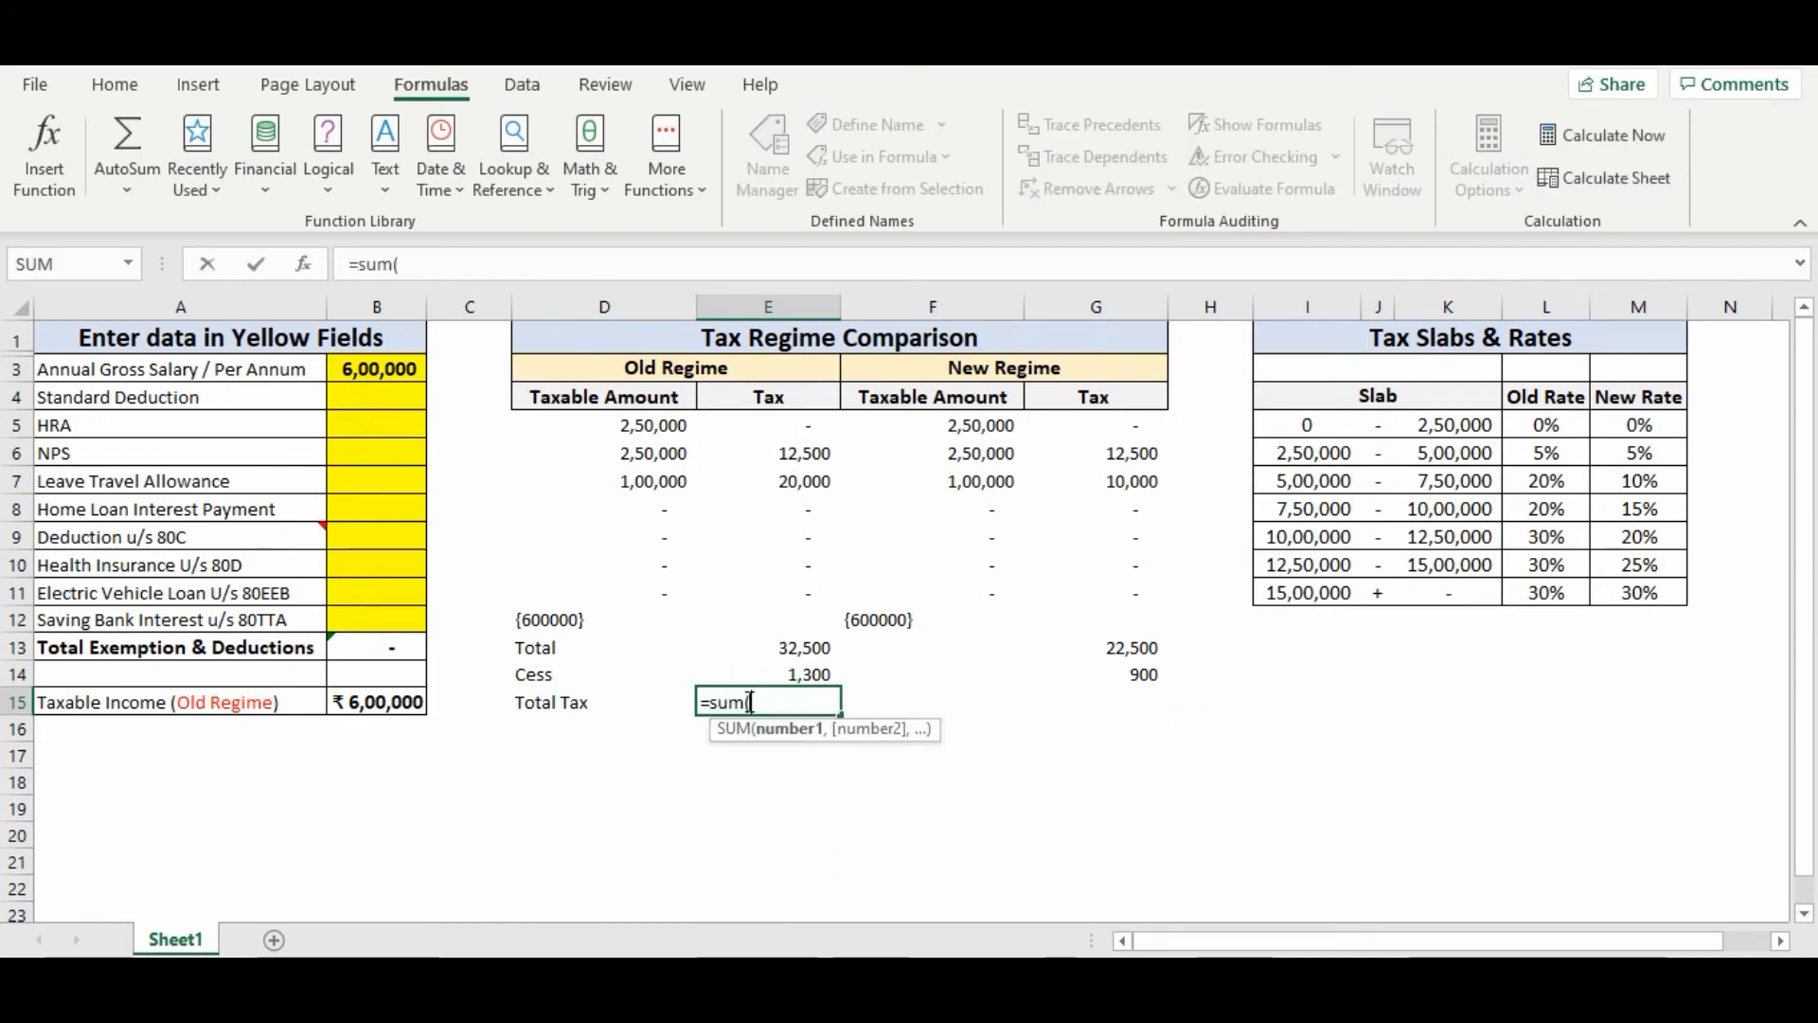
pyautogui.click(752, 649)
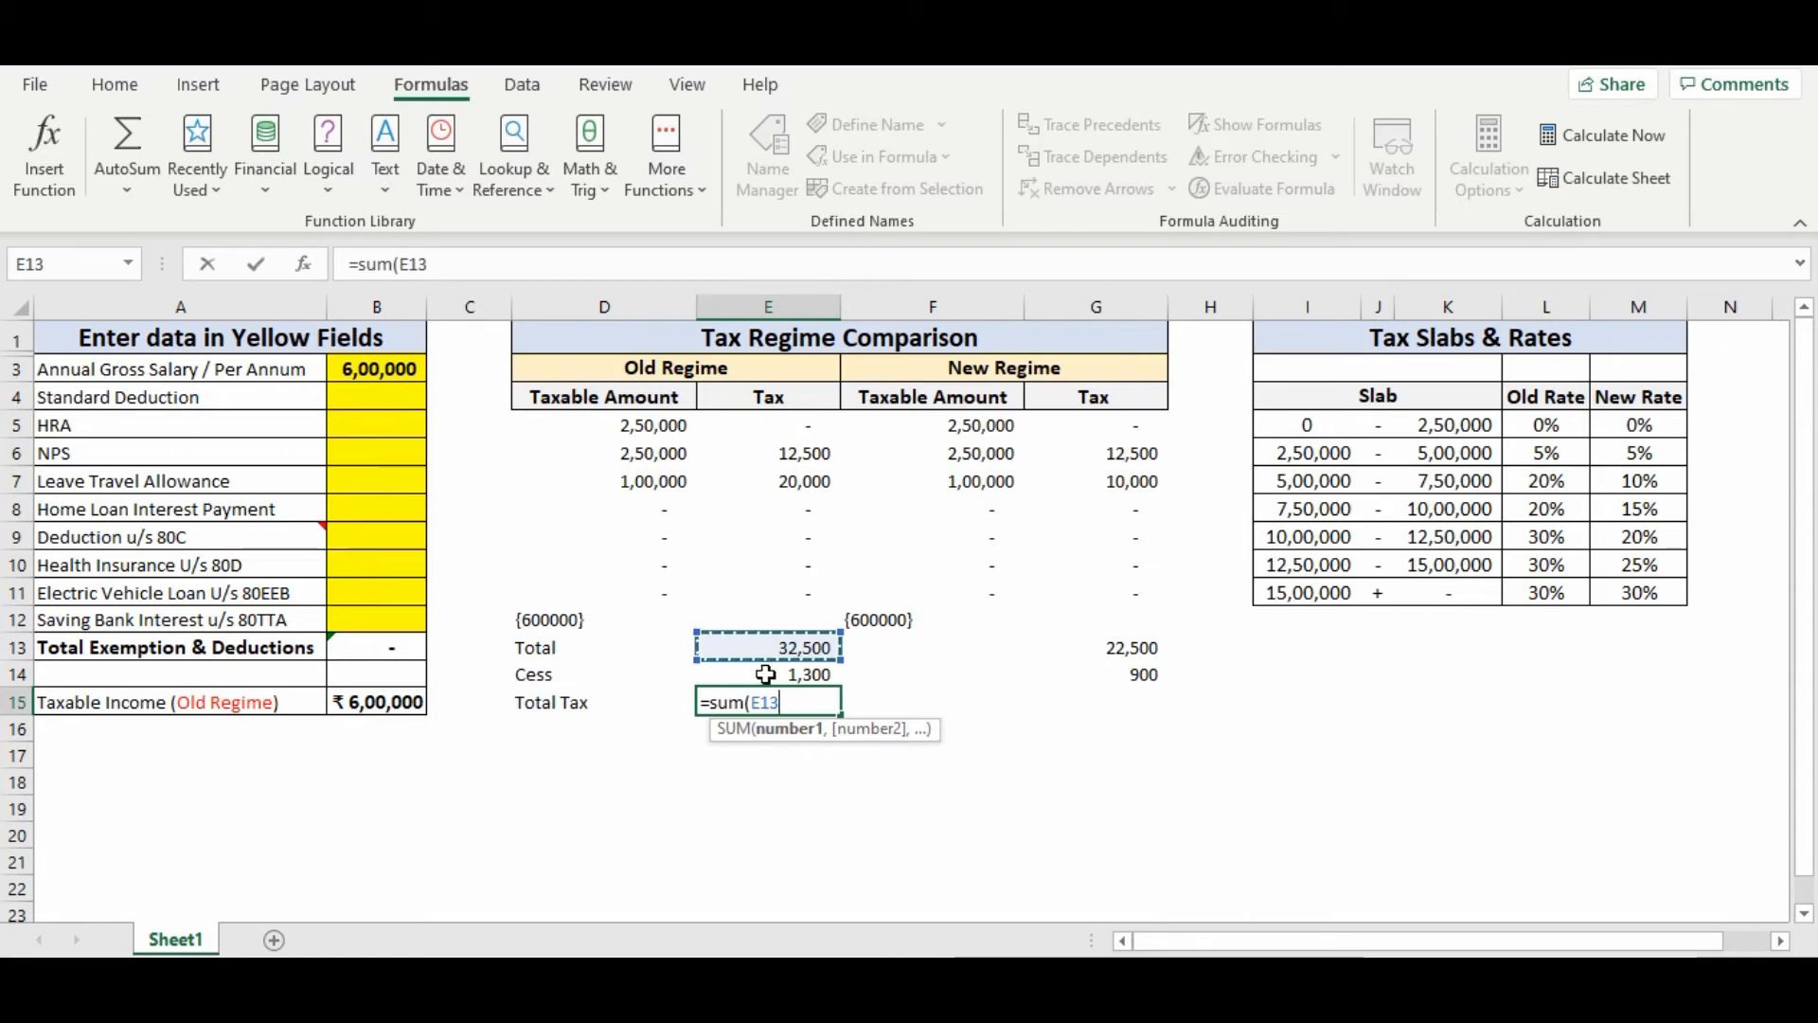
pyautogui.write(':')
pyautogui.click(815, 675)
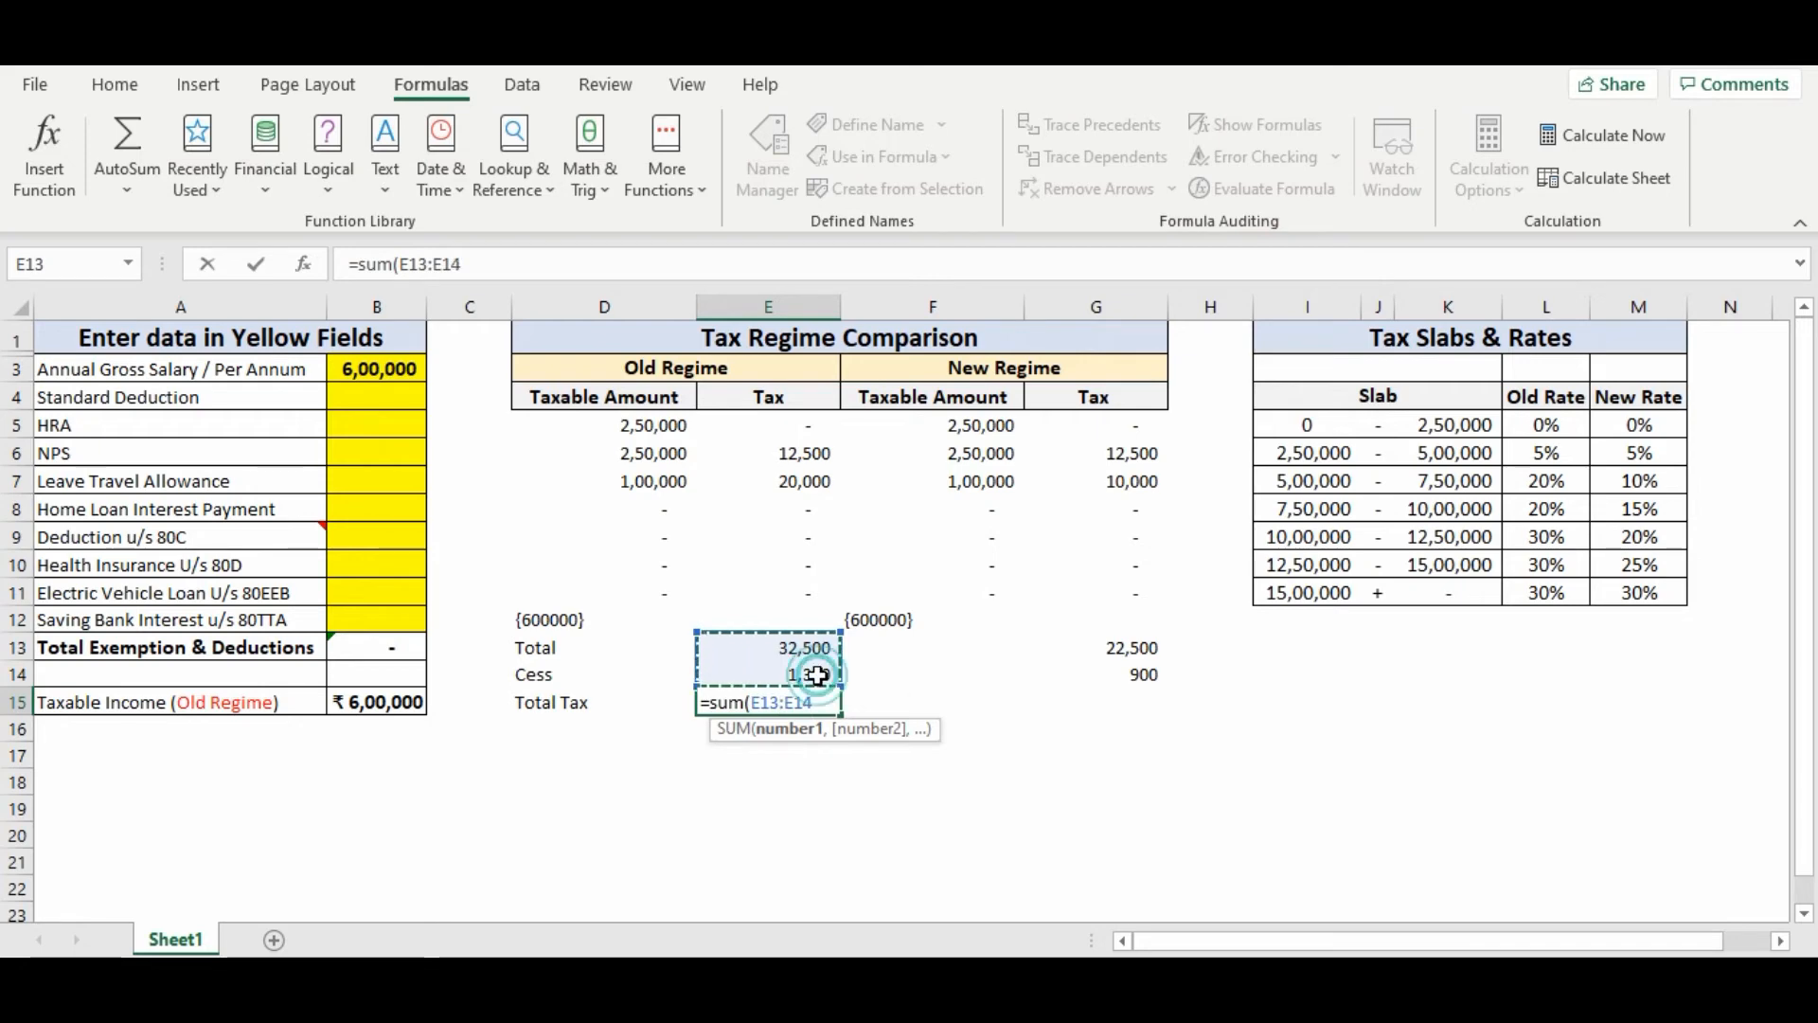
pyautogui.write(')')
pyautogui.press('Return')
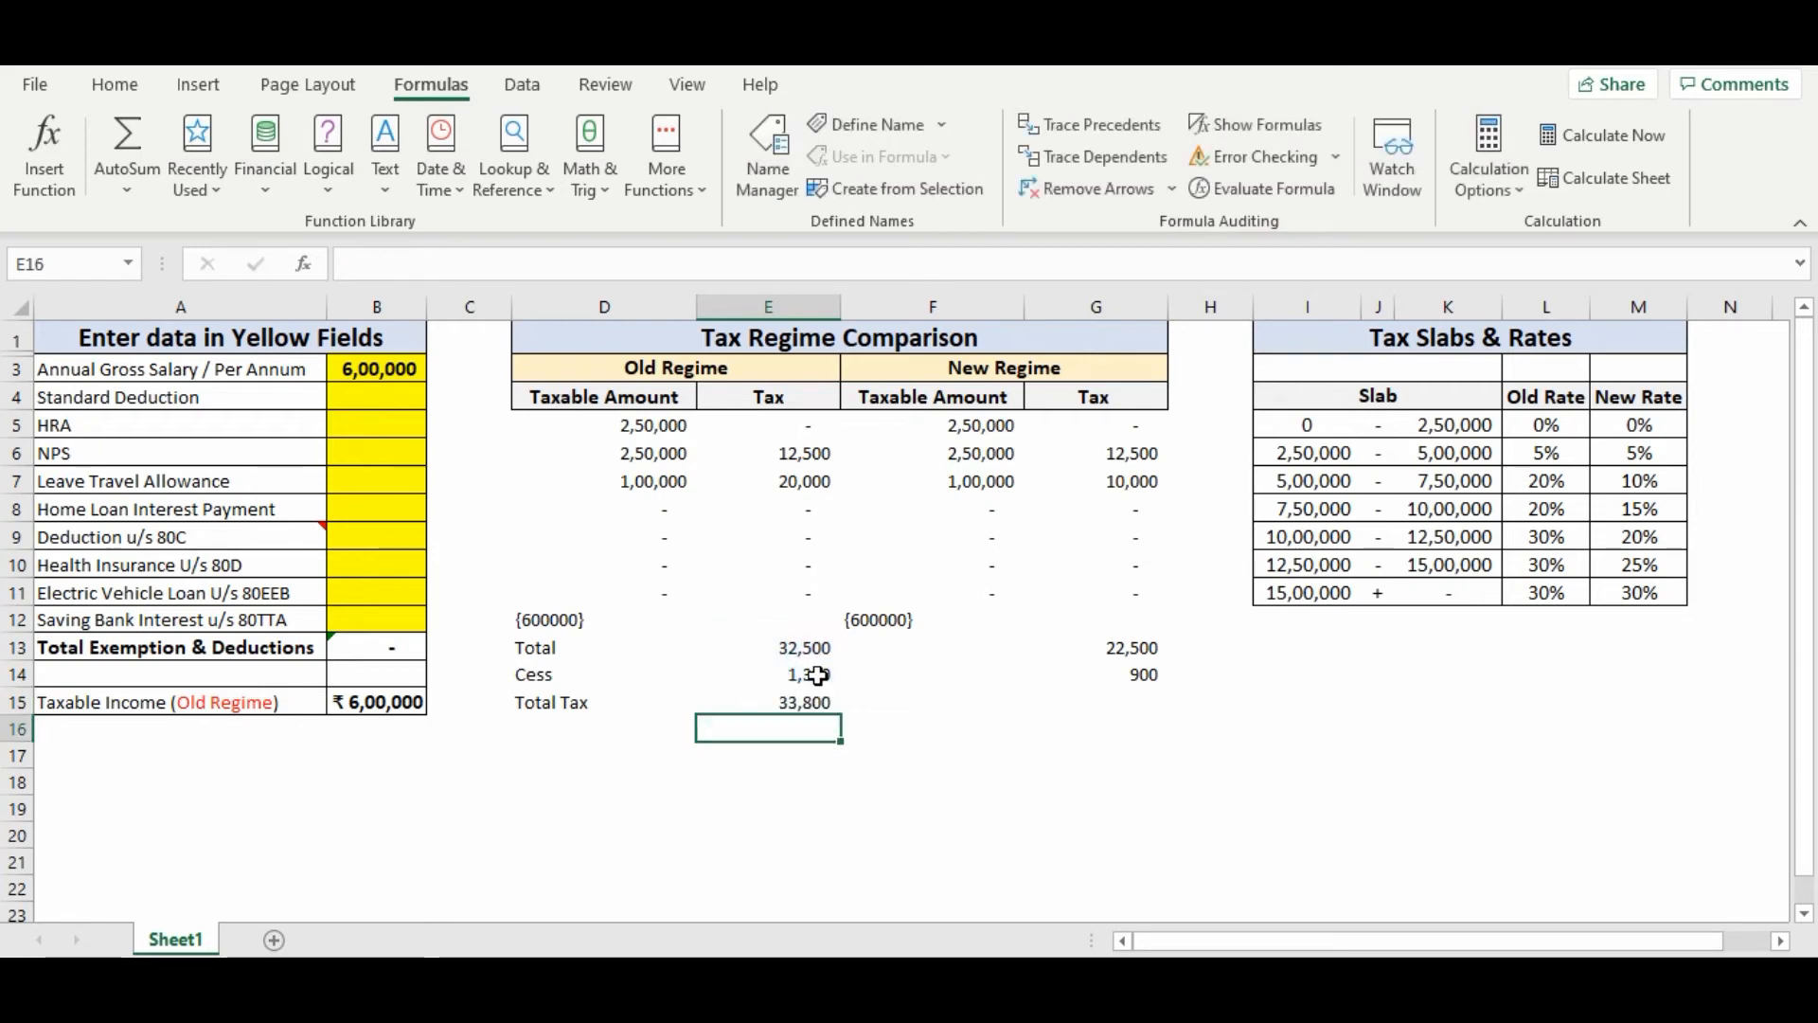
# - Copy the E15 total tax formula to G15 under the new regime
pyautogui.click(793, 699)
pyautogui.hotkey('ctrl', 'c')
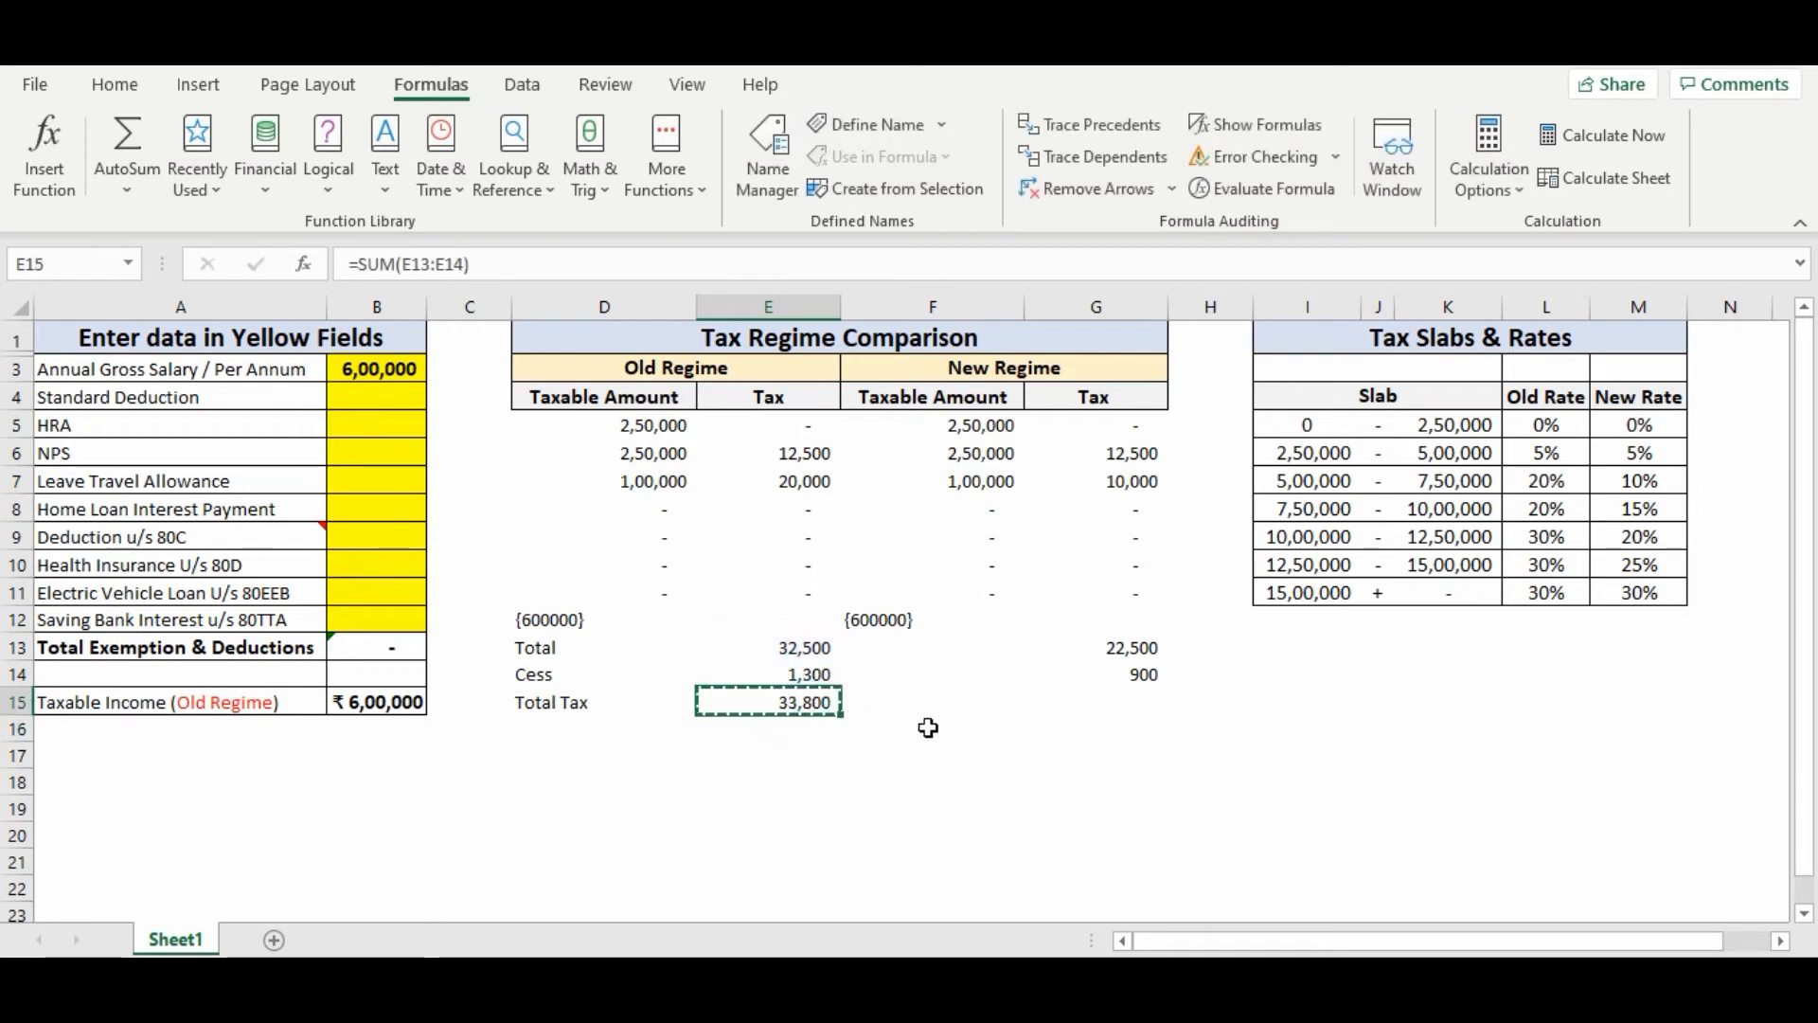
pyautogui.click(1108, 701)
pyautogui.hotkey('ctrl', 'v')
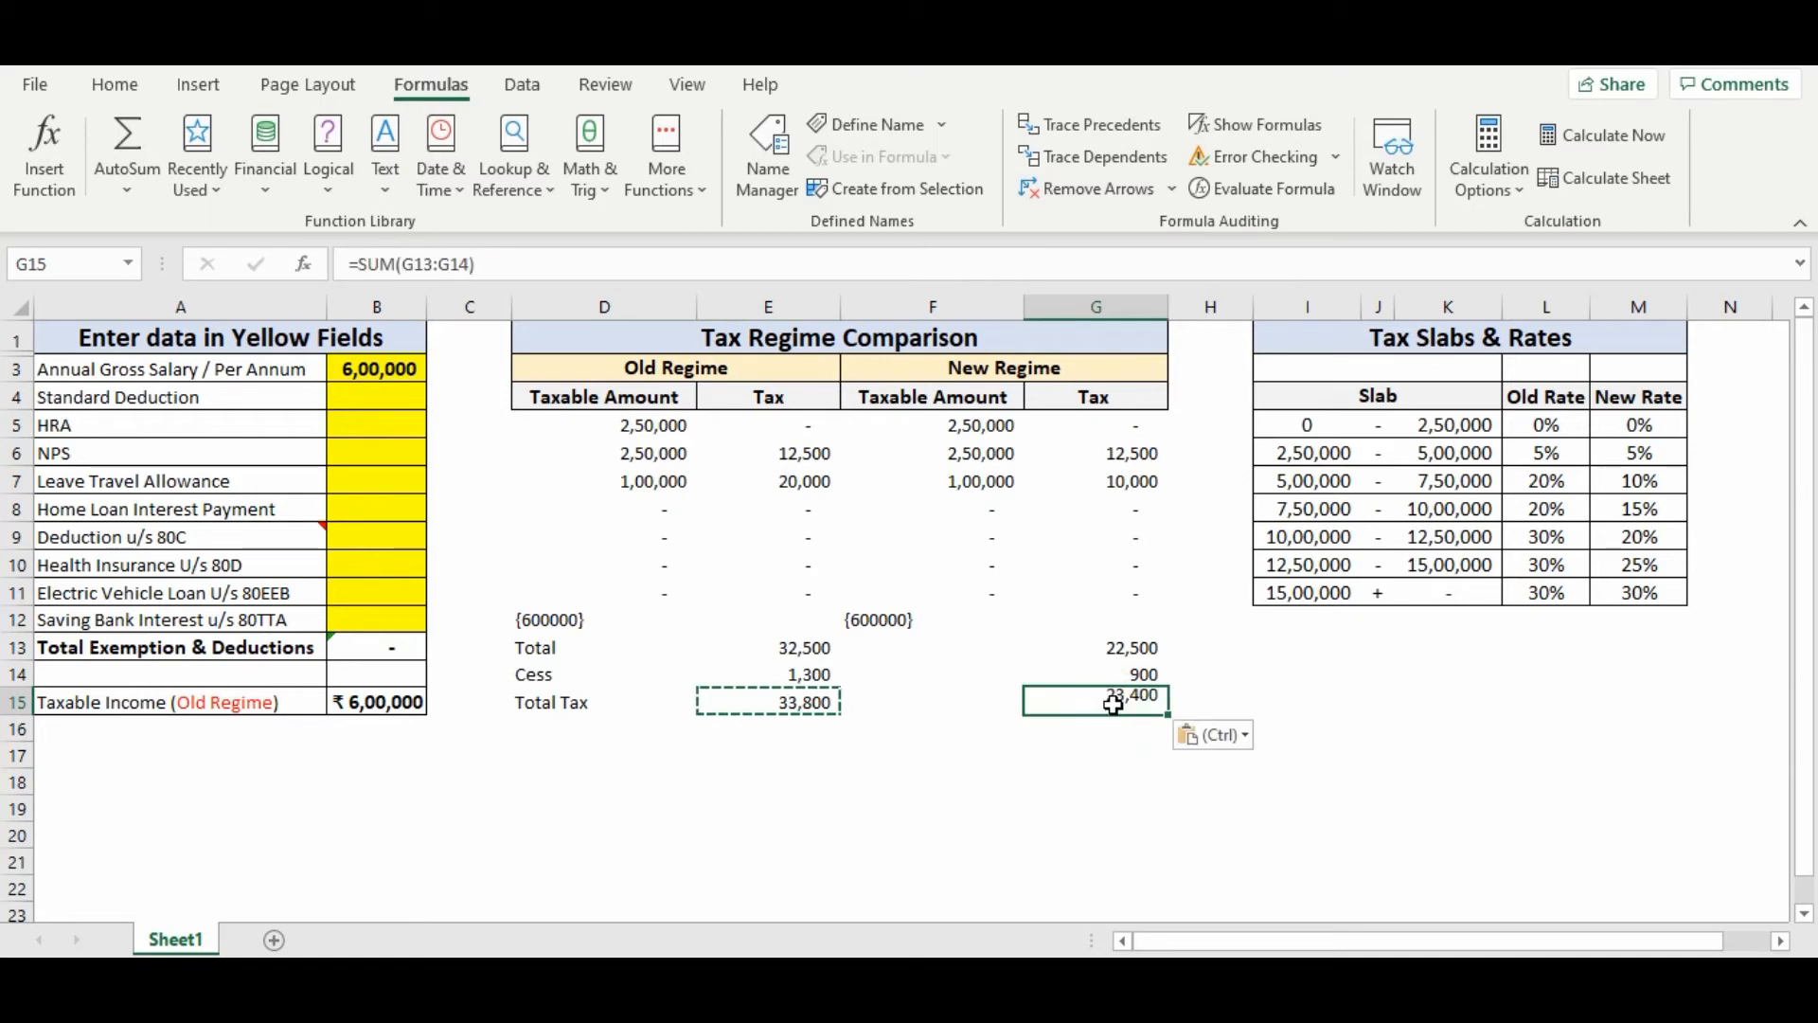
pyautogui.click(579, 701)
pyautogui.moveTo(578, 701); pyautogui.dragTo(1079, 696)
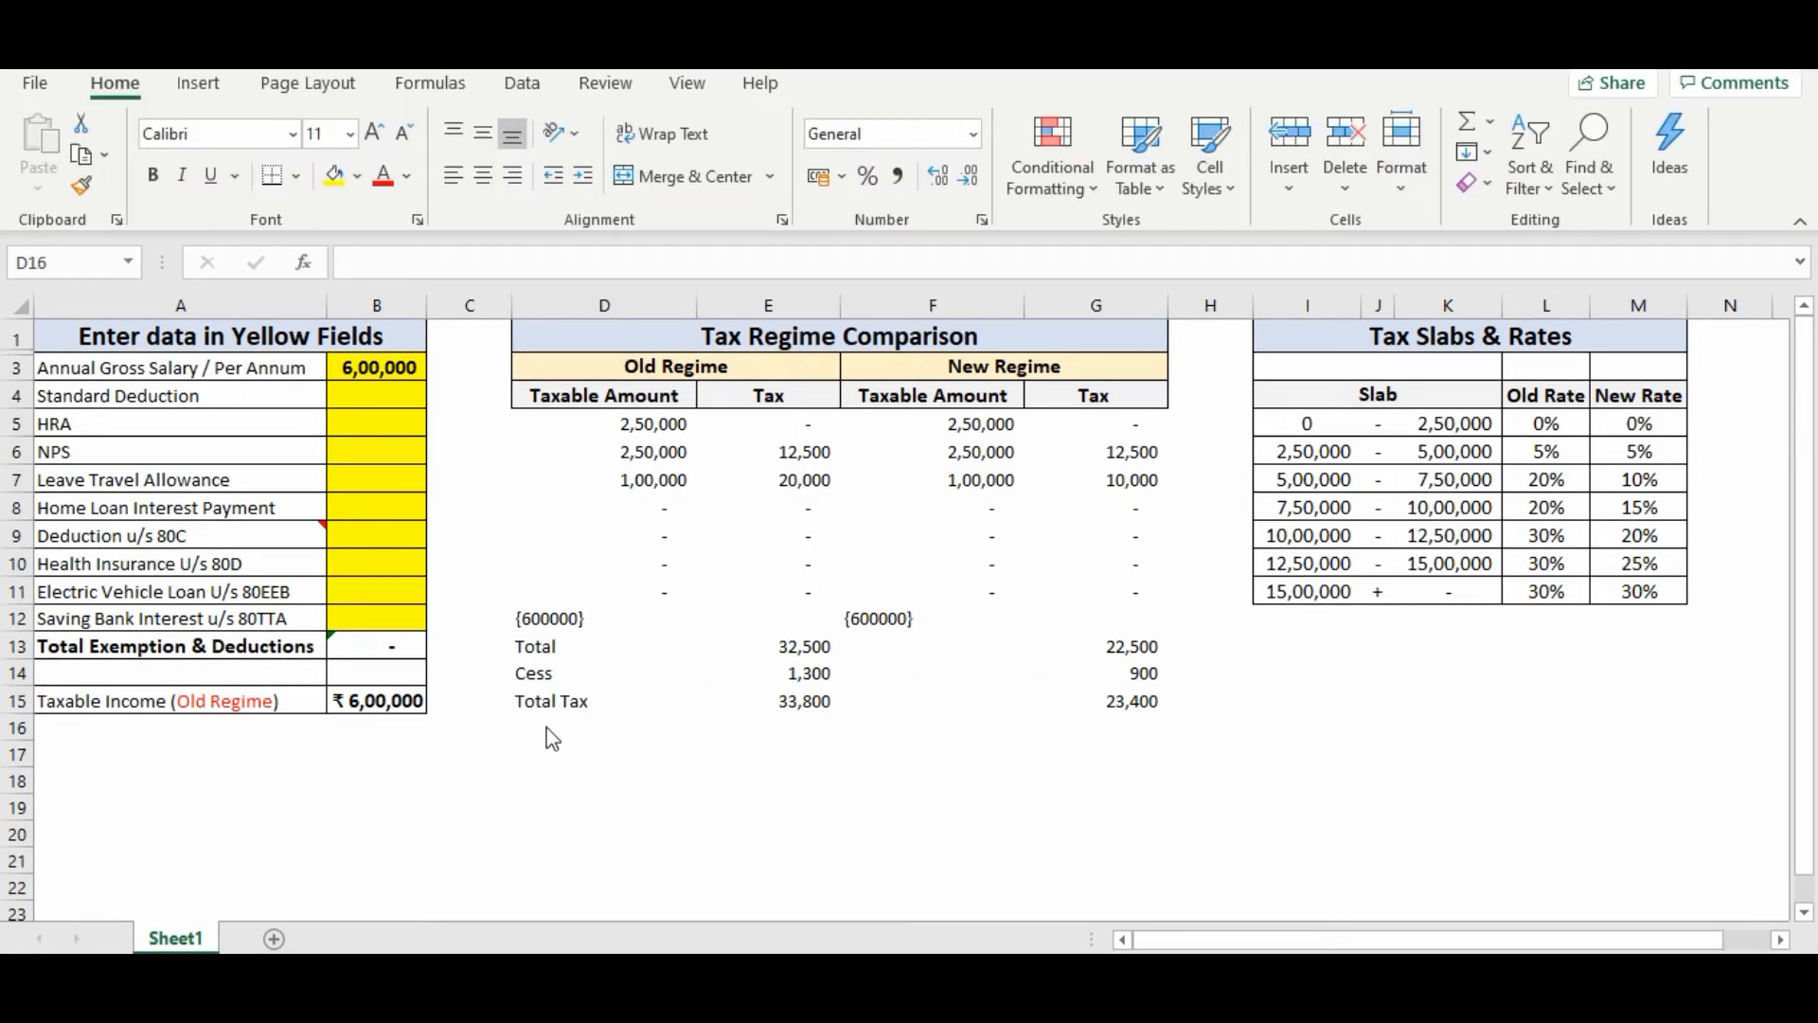
# - Label D16 as Potential Savings, D17 as Benficial Regime and D18 as Conclusion
pyautogui.click(546, 726)
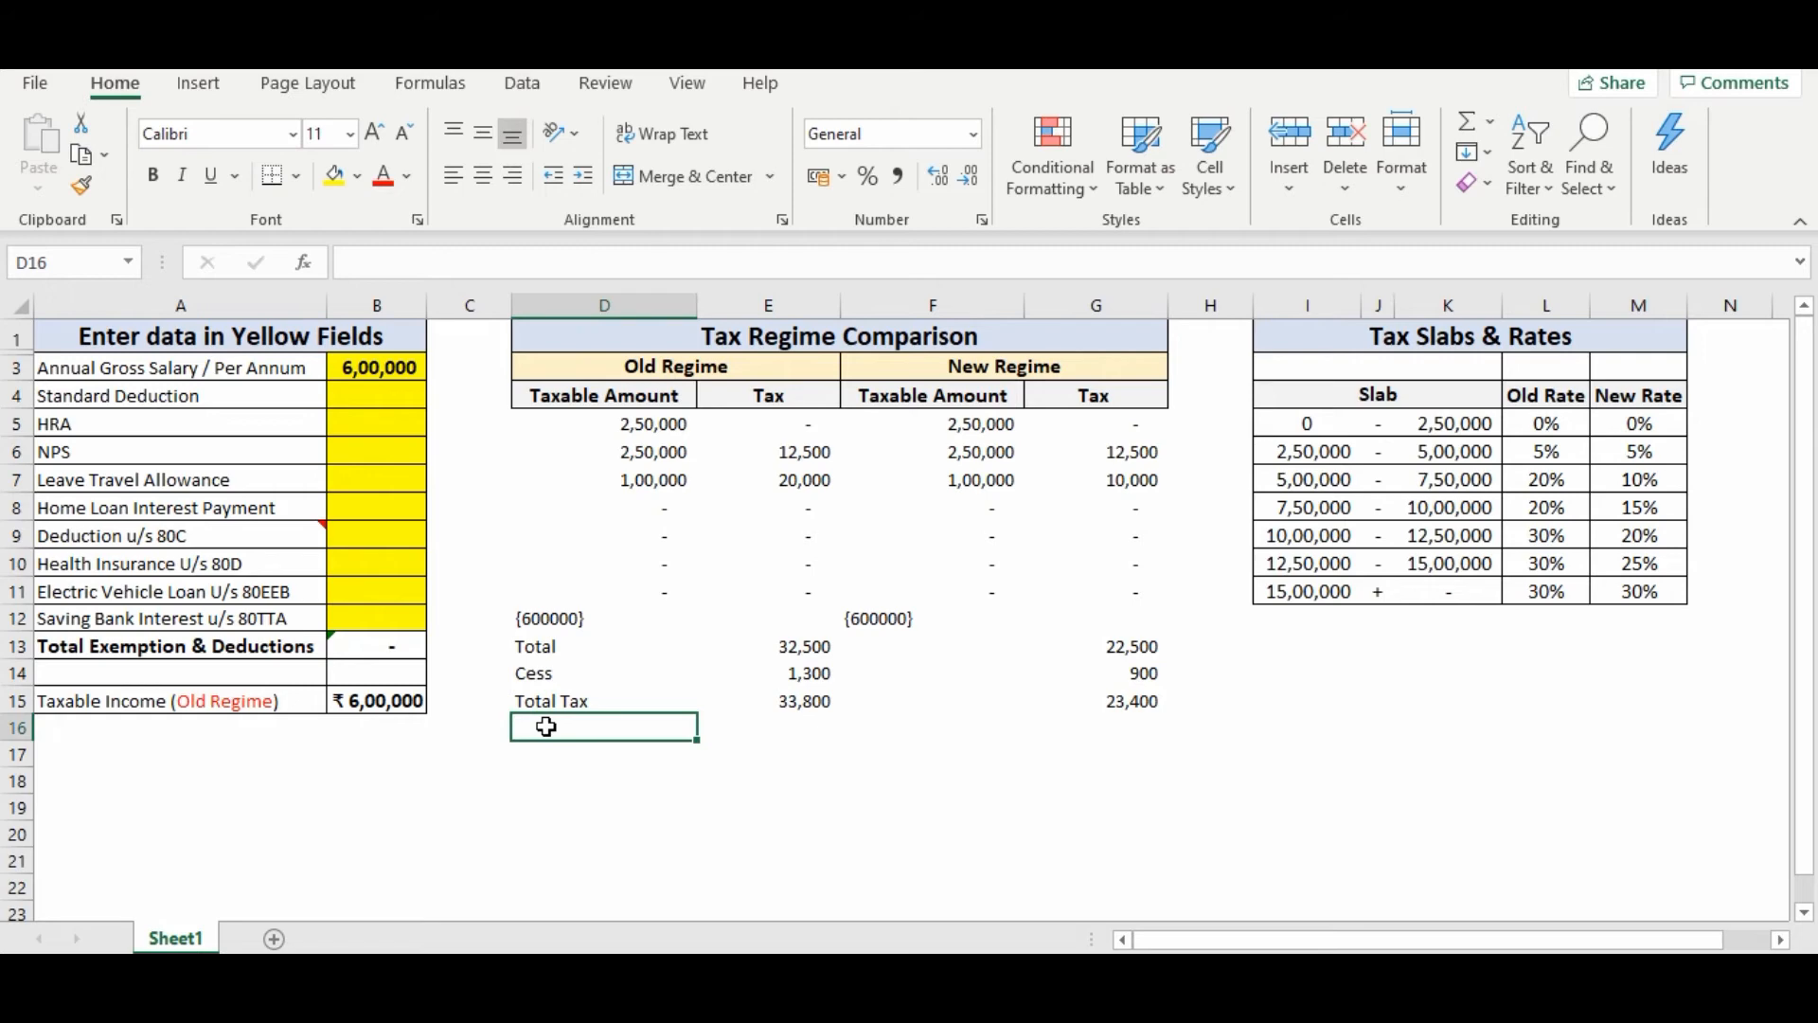
pyautogui.doubleClick(548, 726)
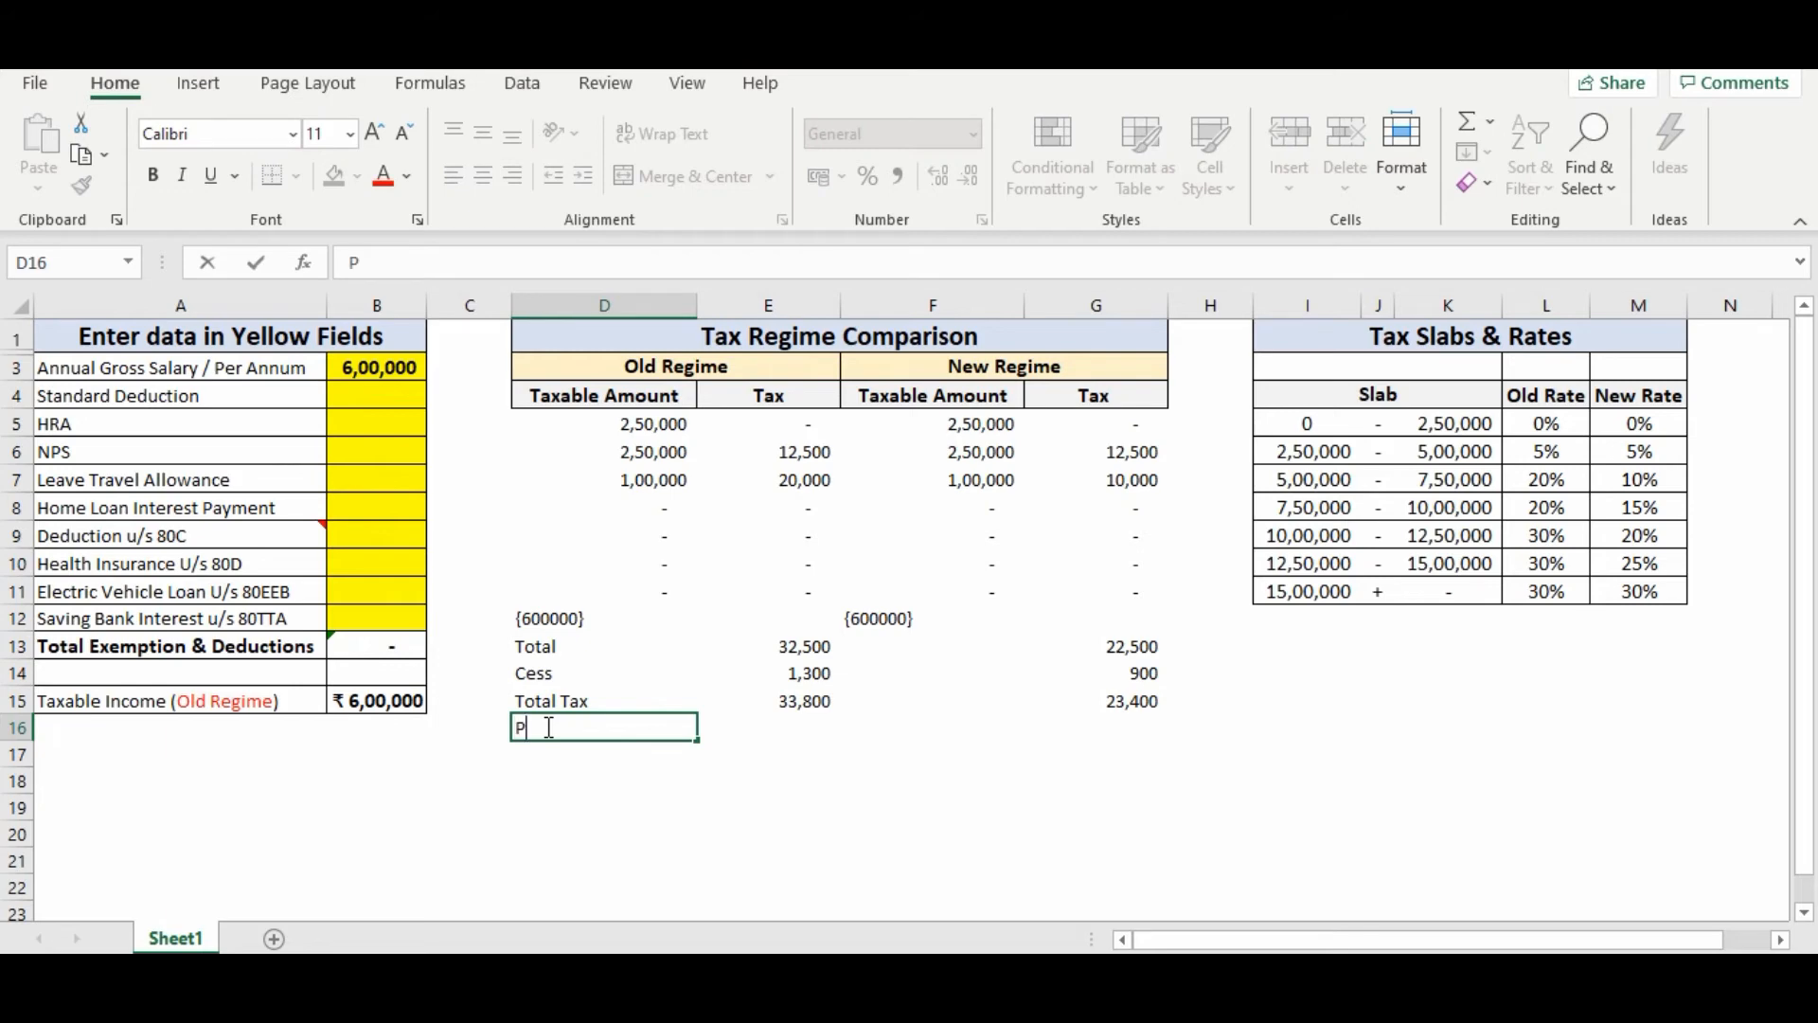
pyautogui.write('Potential Savings')
pyautogui.press('Return')
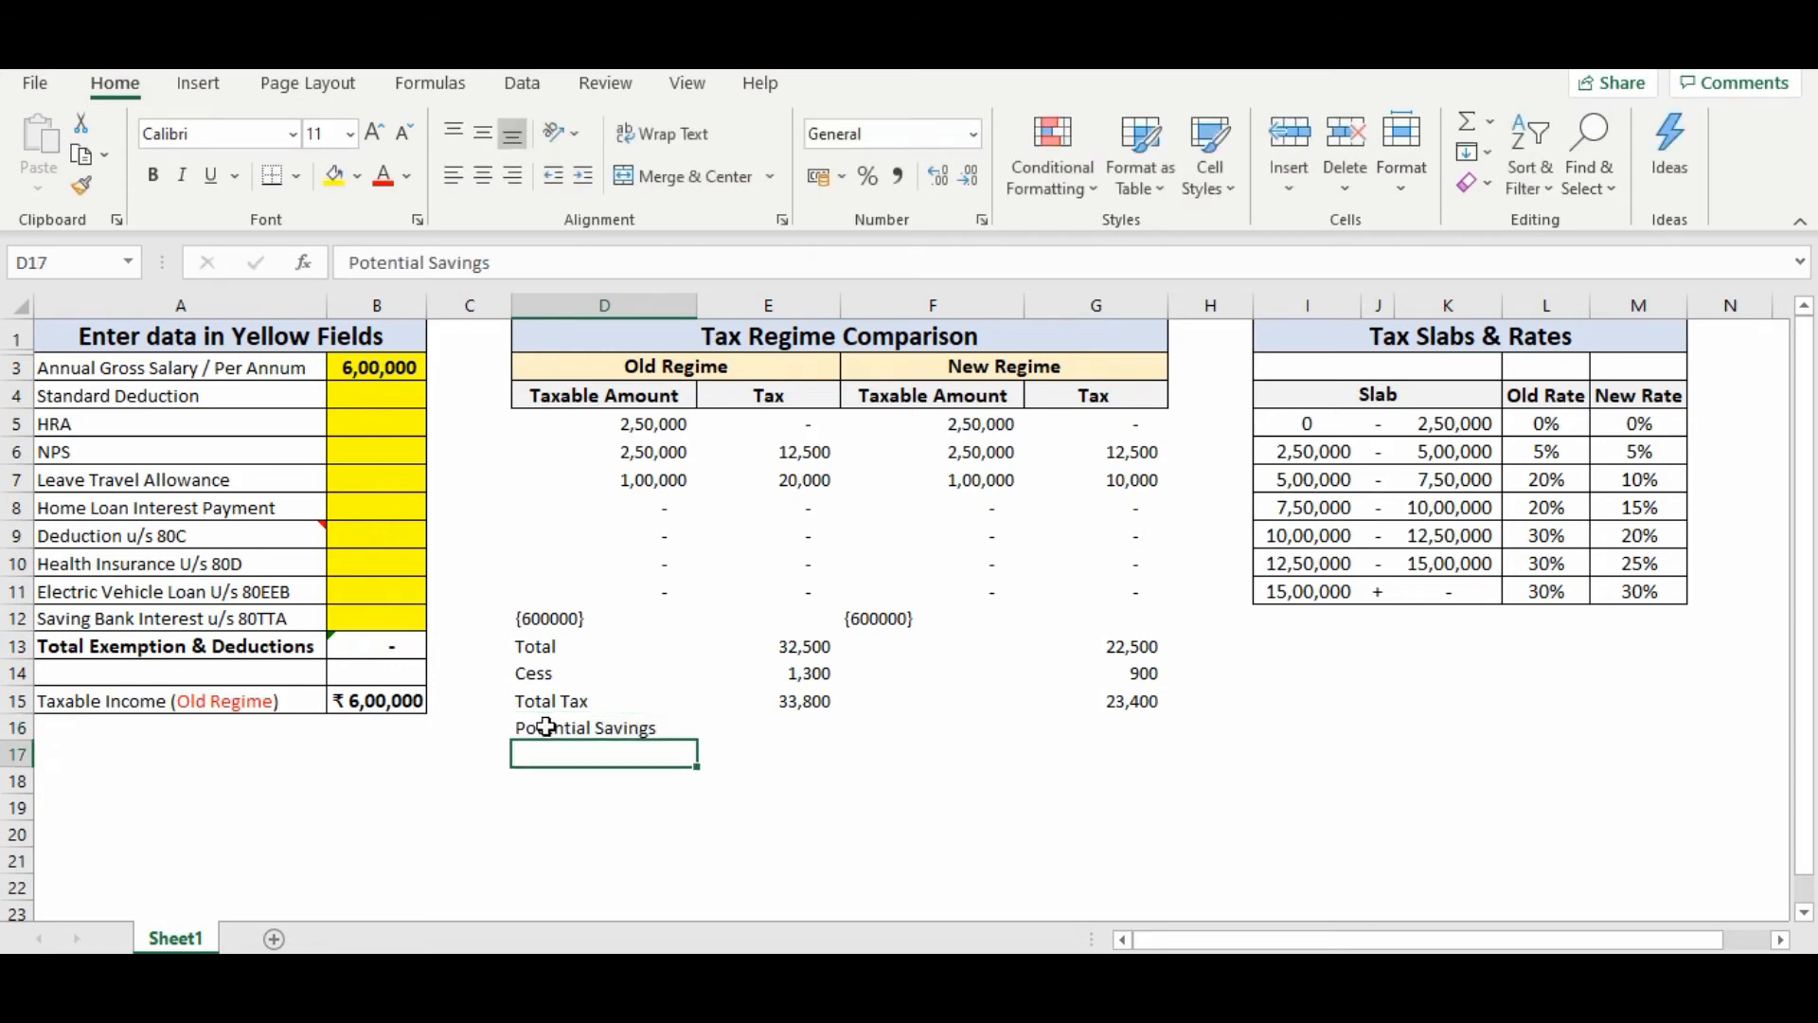
pyautogui.write('Ben')
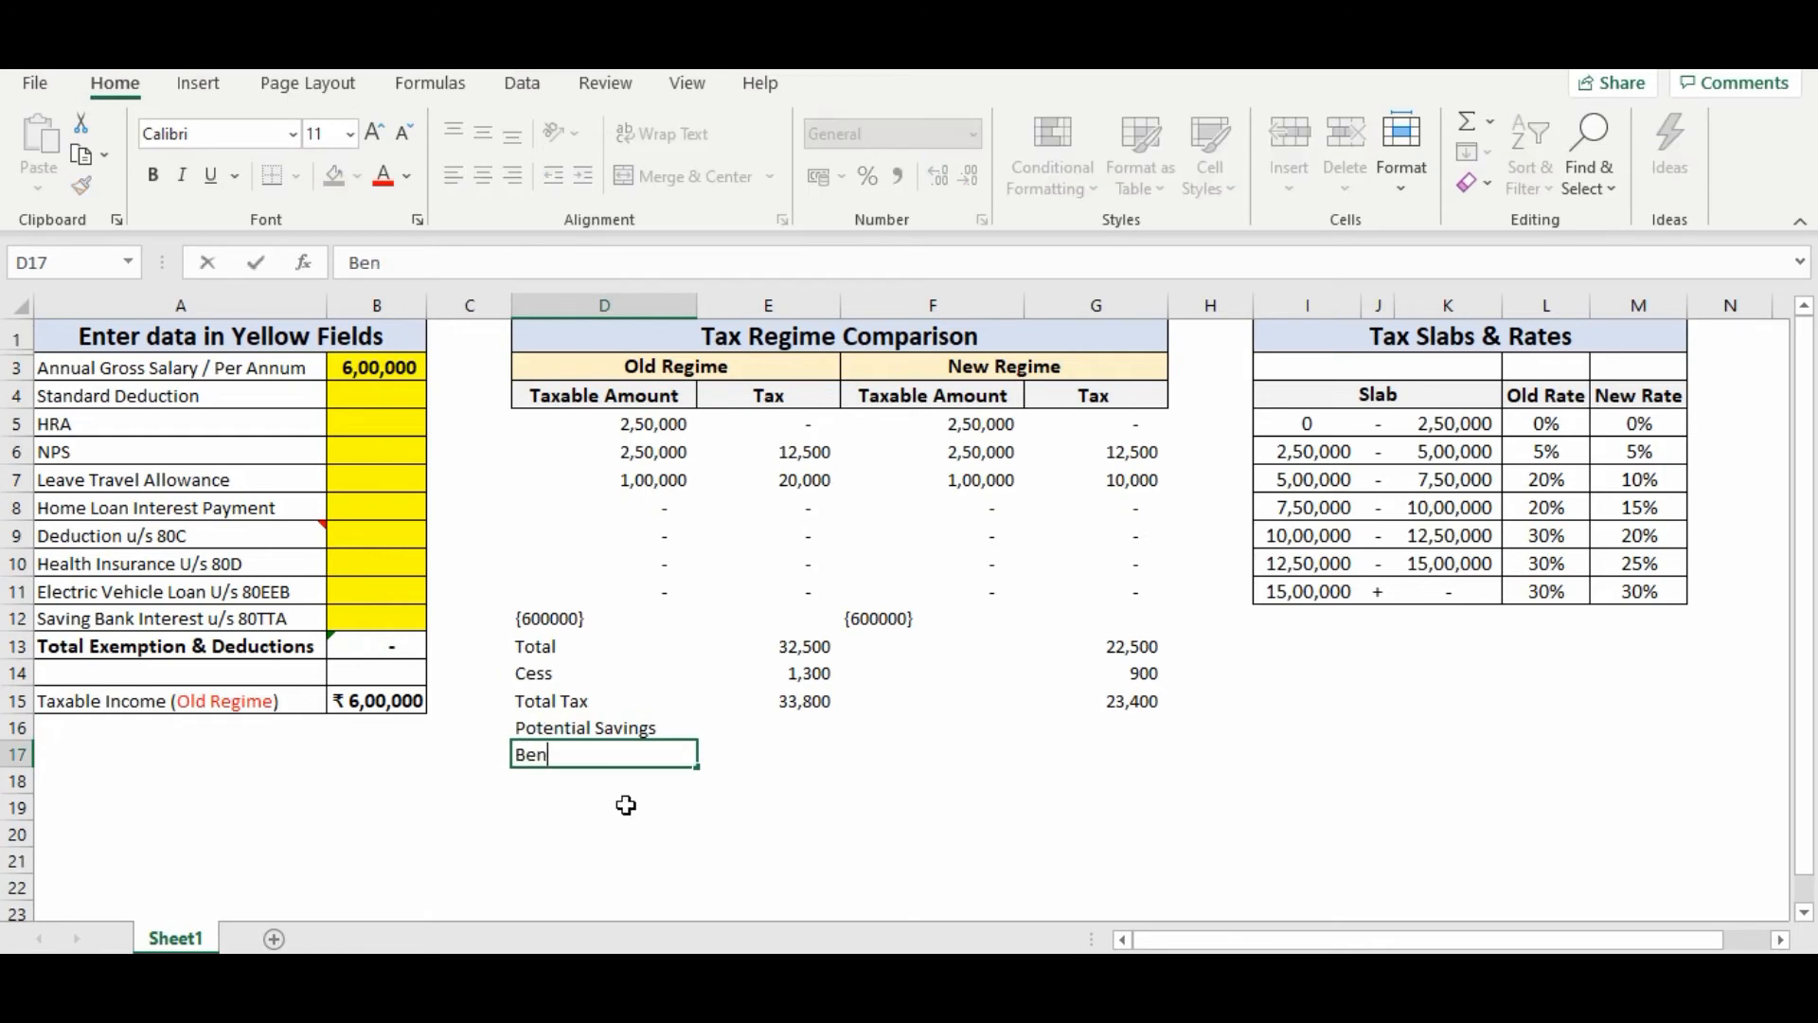
pyautogui.write('ficial Regime')
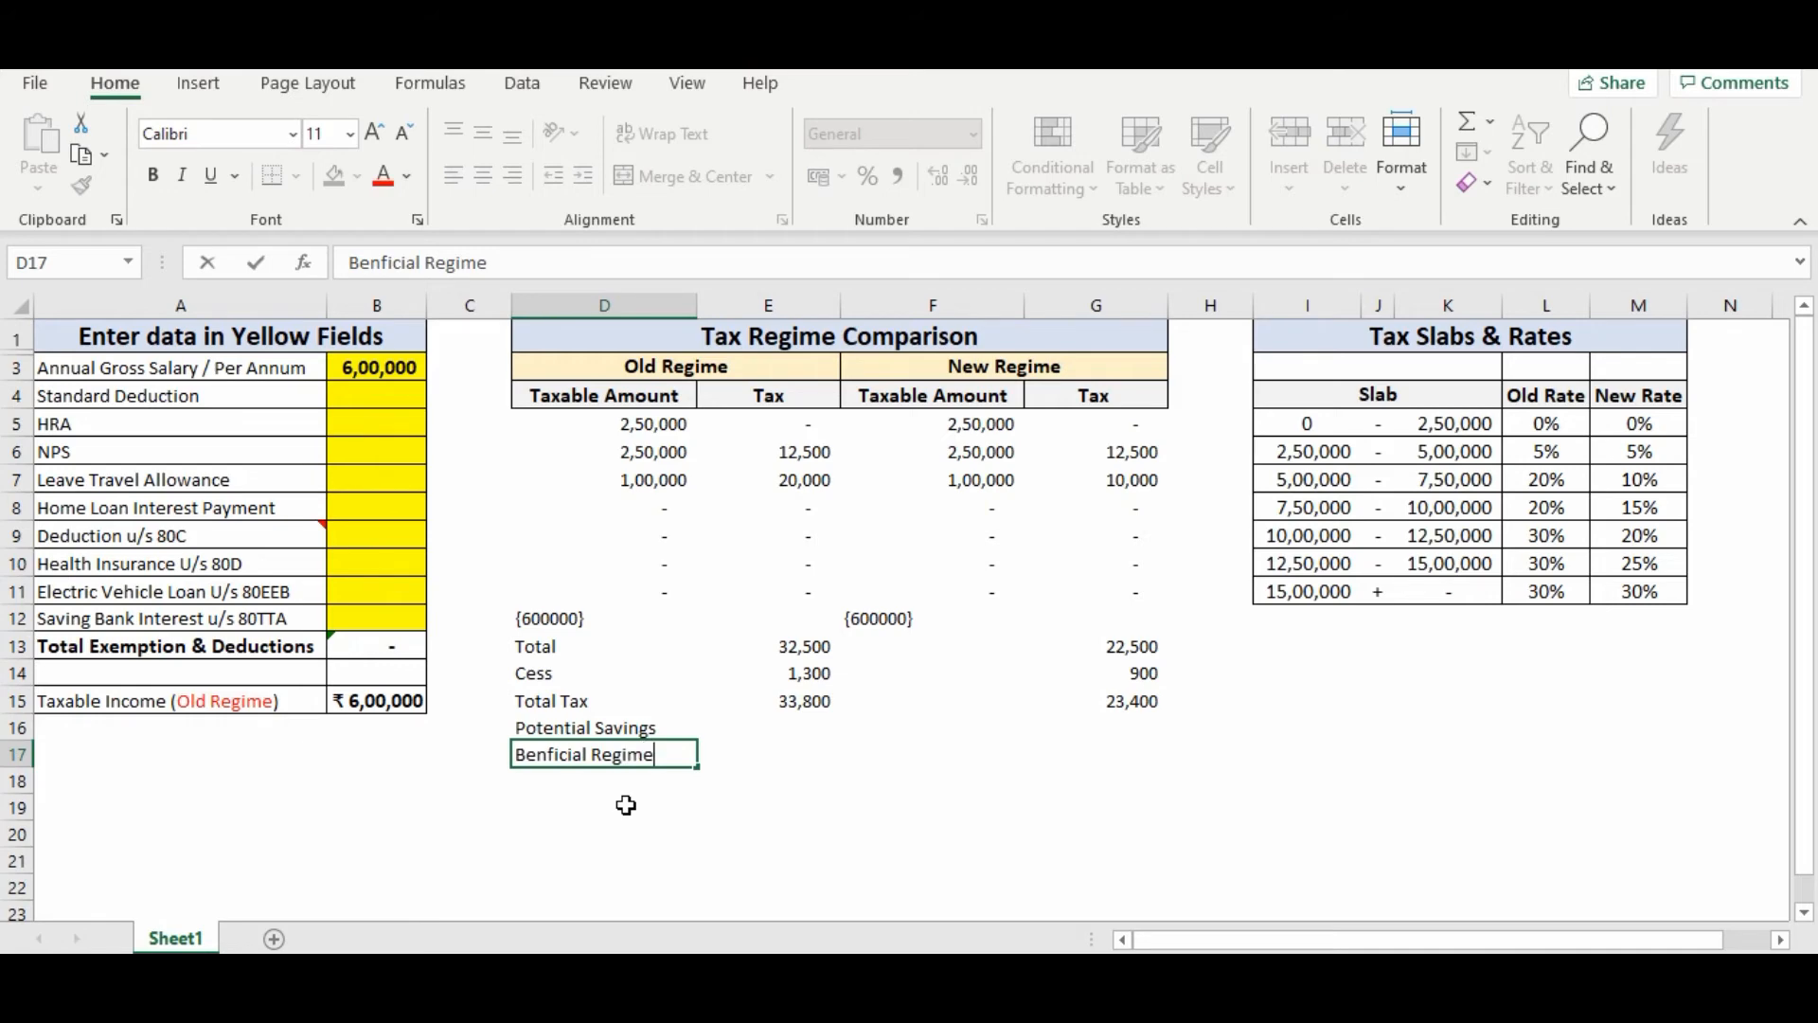
pyautogui.press('Return')
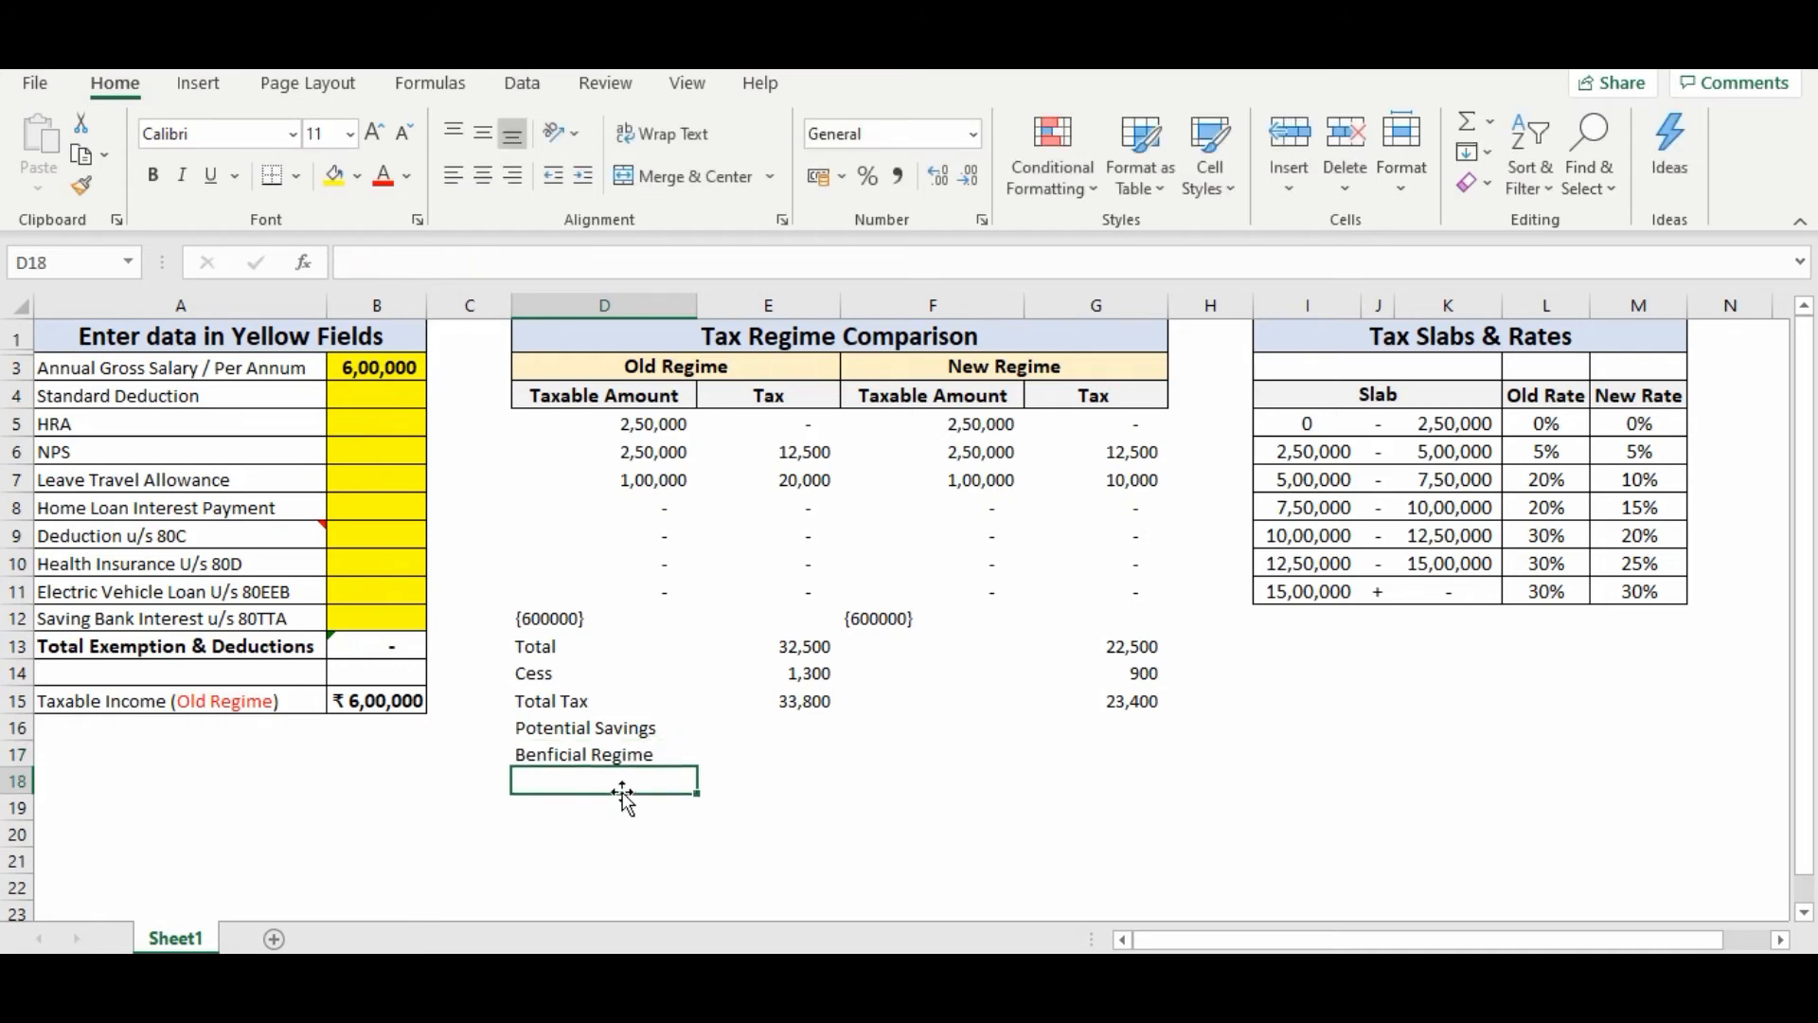
pyautogui.write('Con')
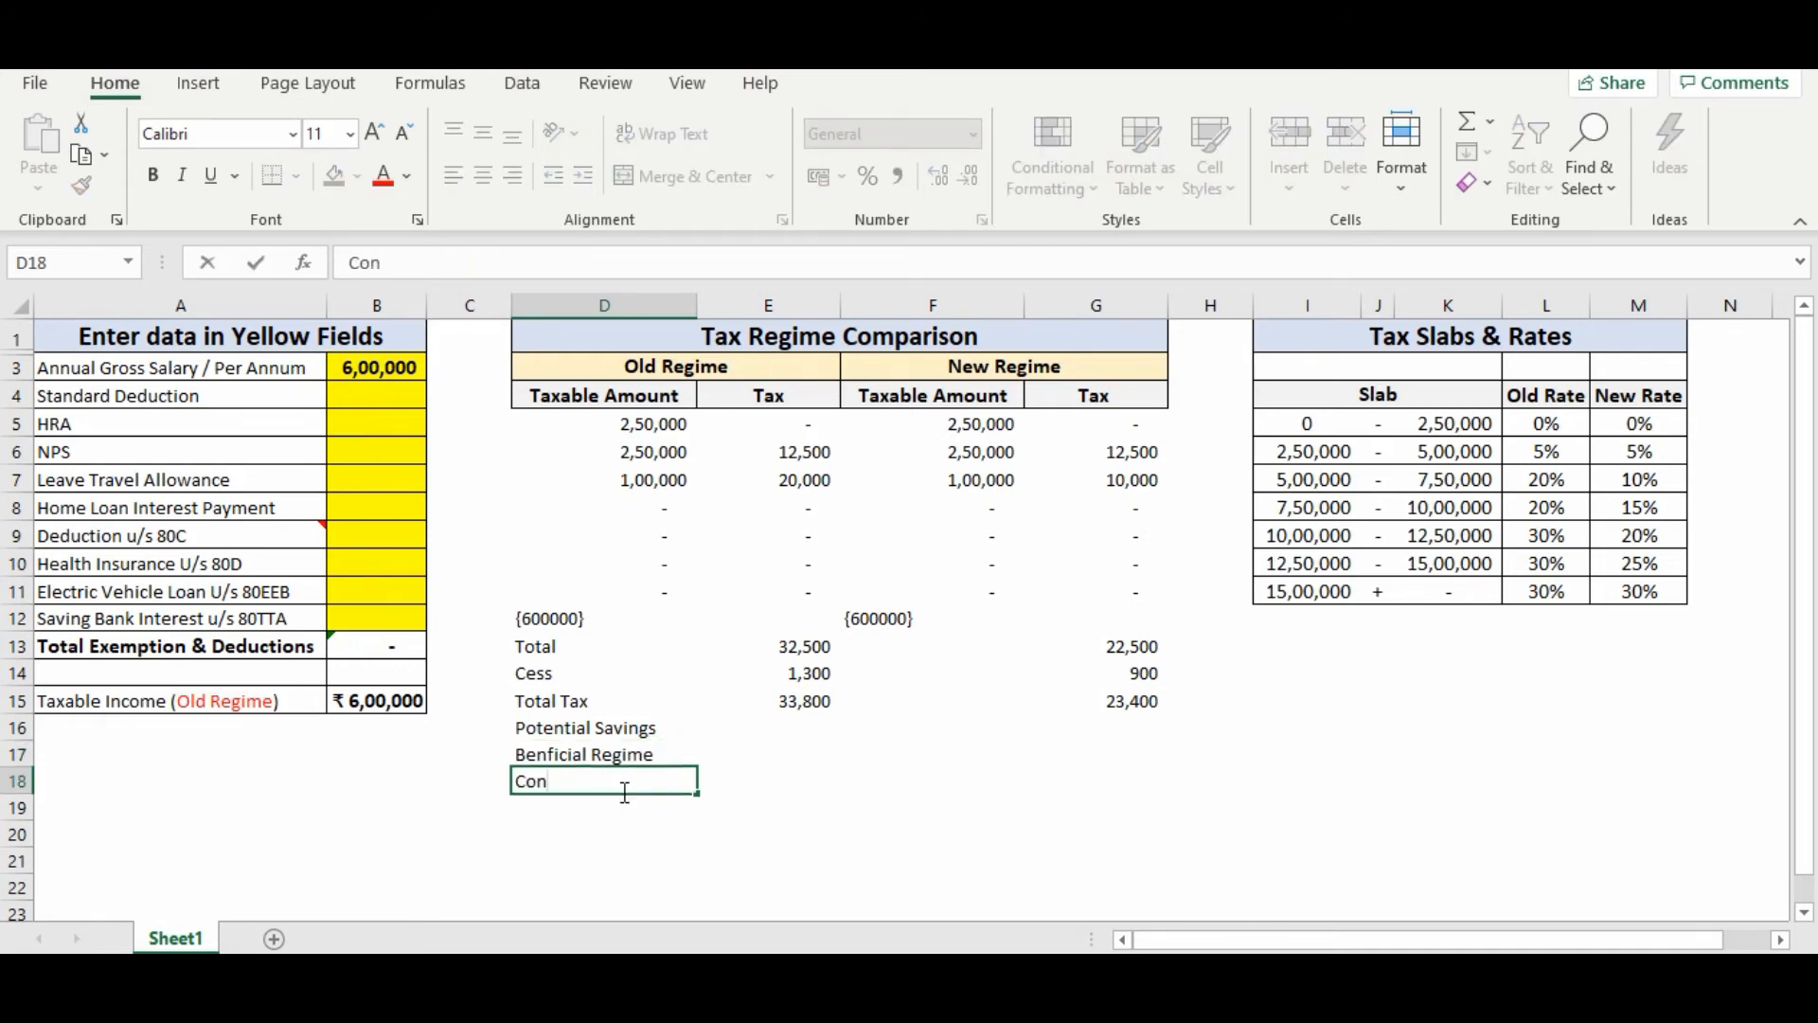
pyautogui.write('clusion')
pyautogui.press('Tab')
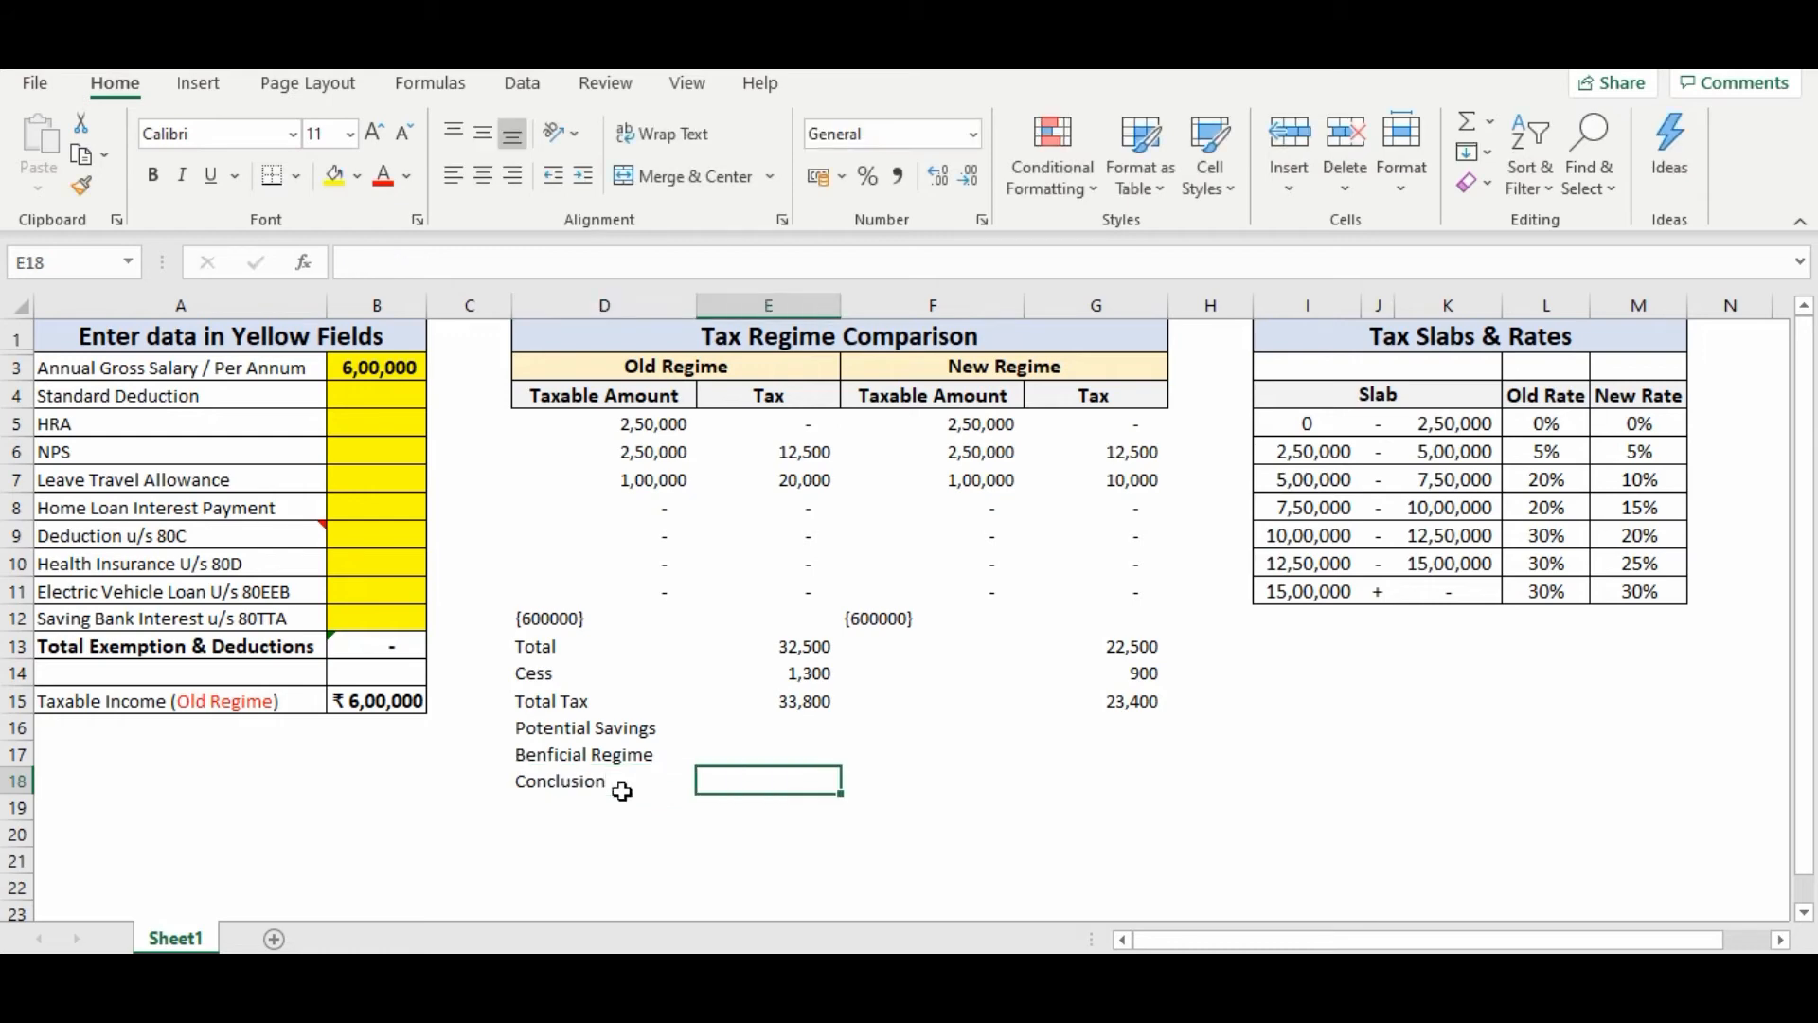
# - Merge and center columns E to G separately in each of rows 16, 17 and 18
pyautogui.click(748, 729)
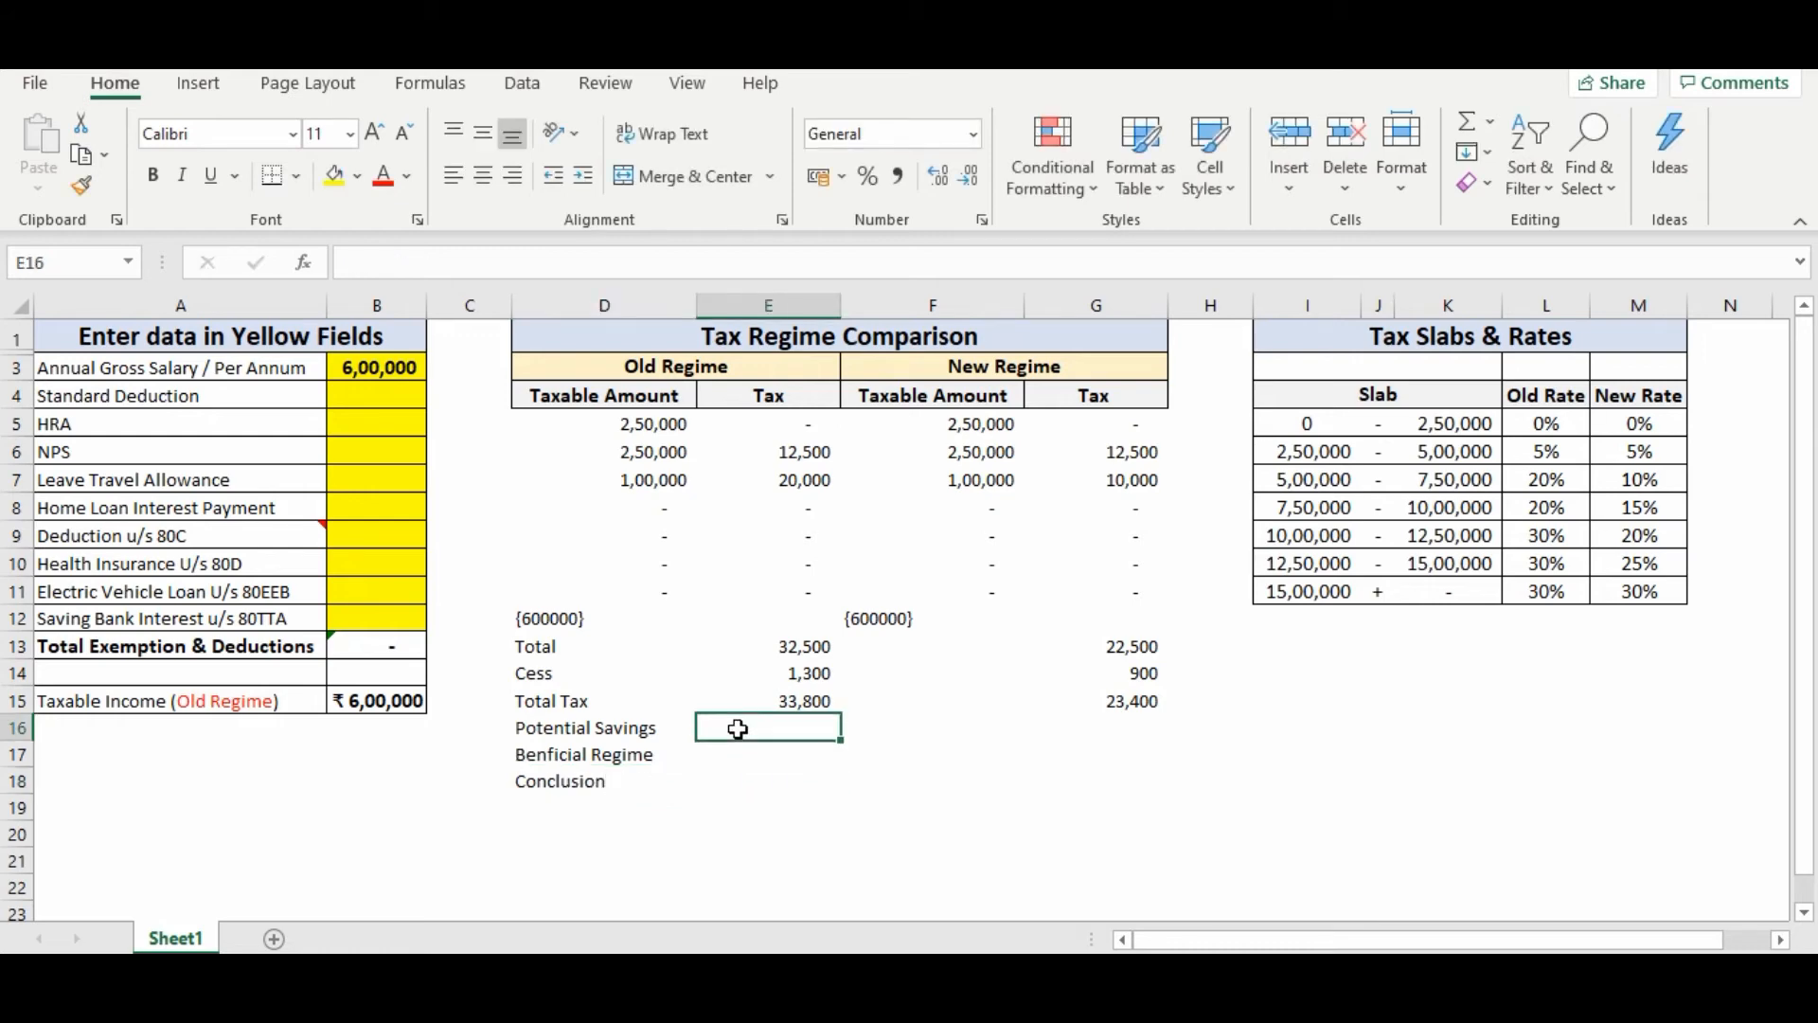
pyautogui.keyDown('shift'); pyautogui.click(1098, 726); pyautogui.keyUp('shift')
pyautogui.click(690, 176)
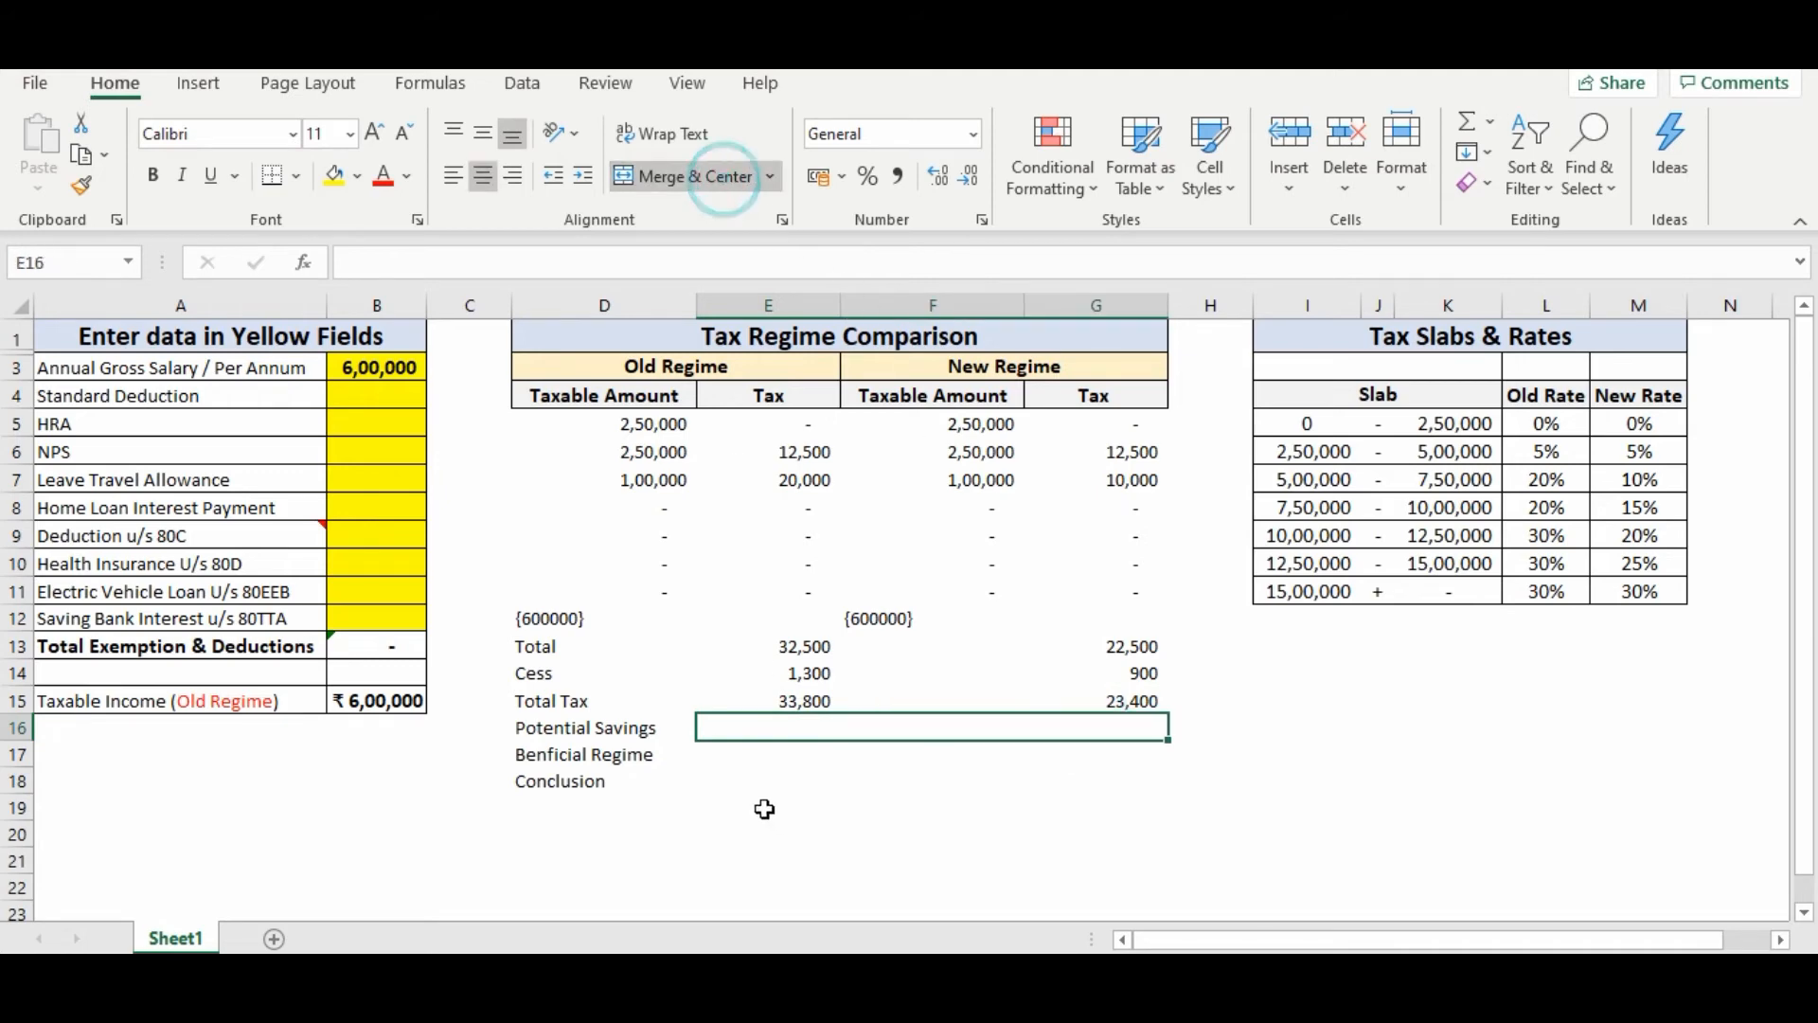
pyautogui.click(735, 757)
pyautogui.moveTo(736, 758); pyautogui.dragTo(1096, 758)
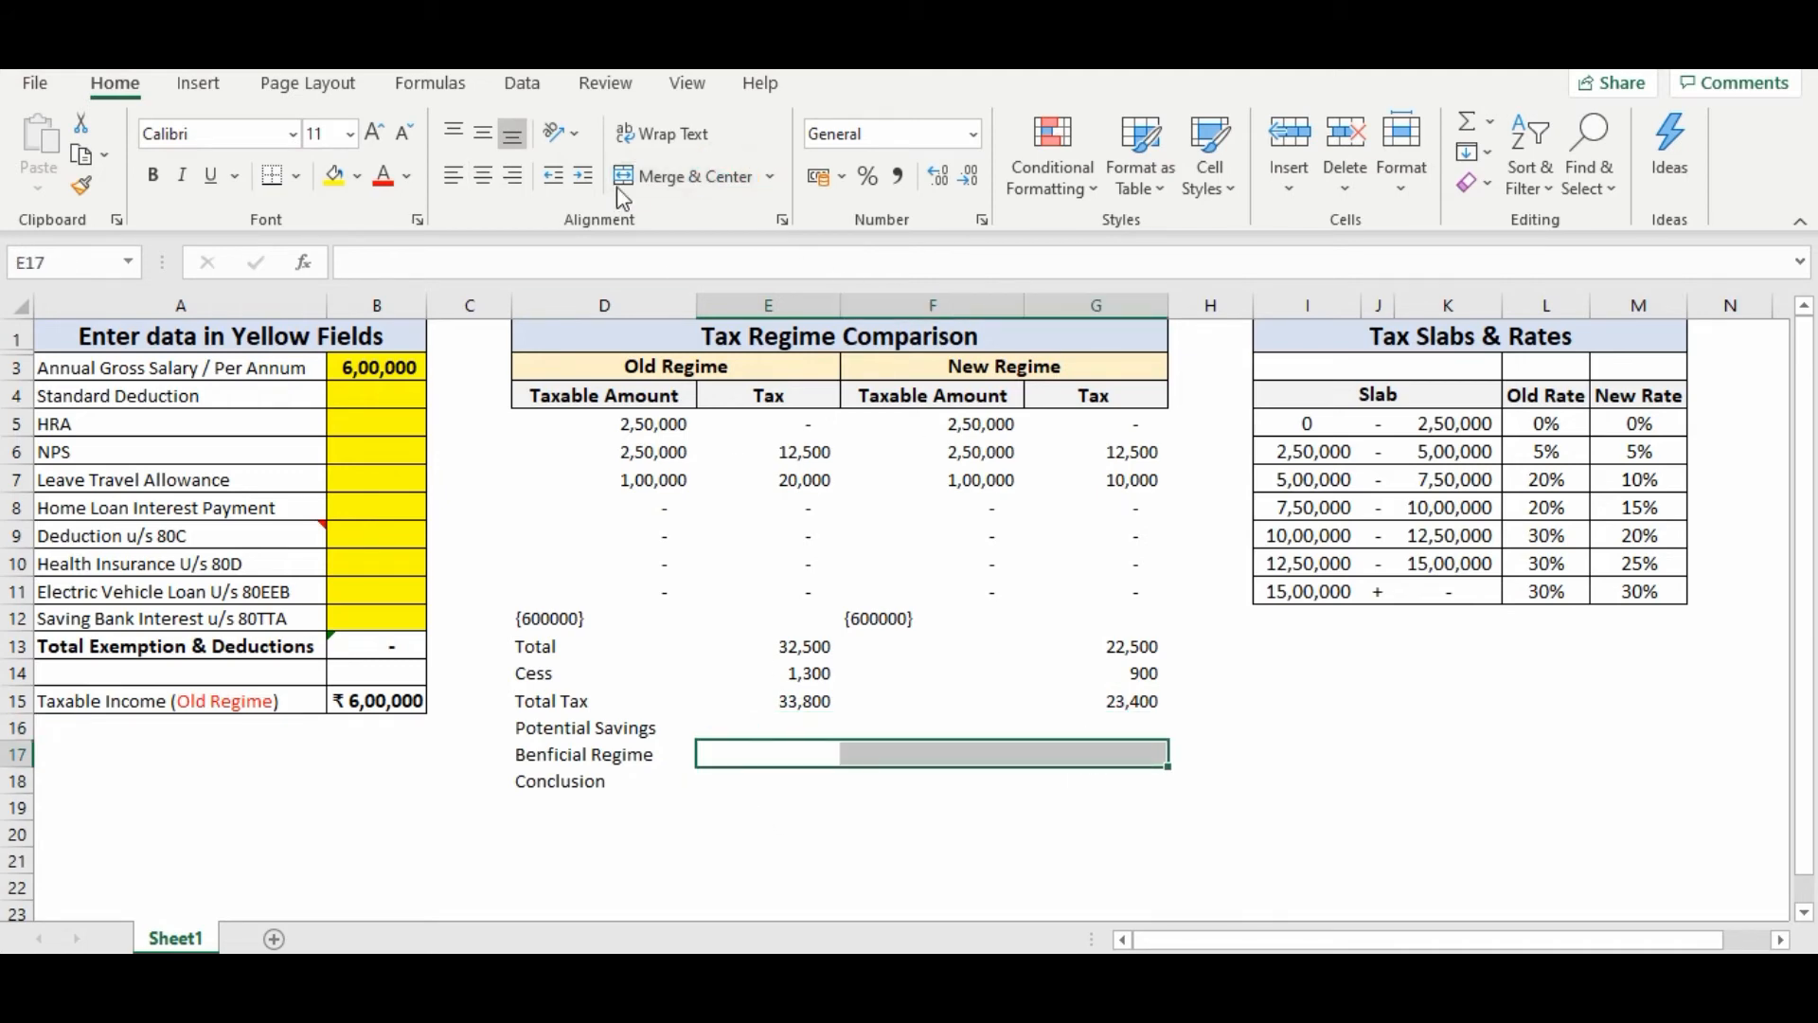
pyautogui.click(678, 187)
pyautogui.moveTo(710, 775); pyautogui.dragTo(1089, 782)
pyautogui.click(690, 176)
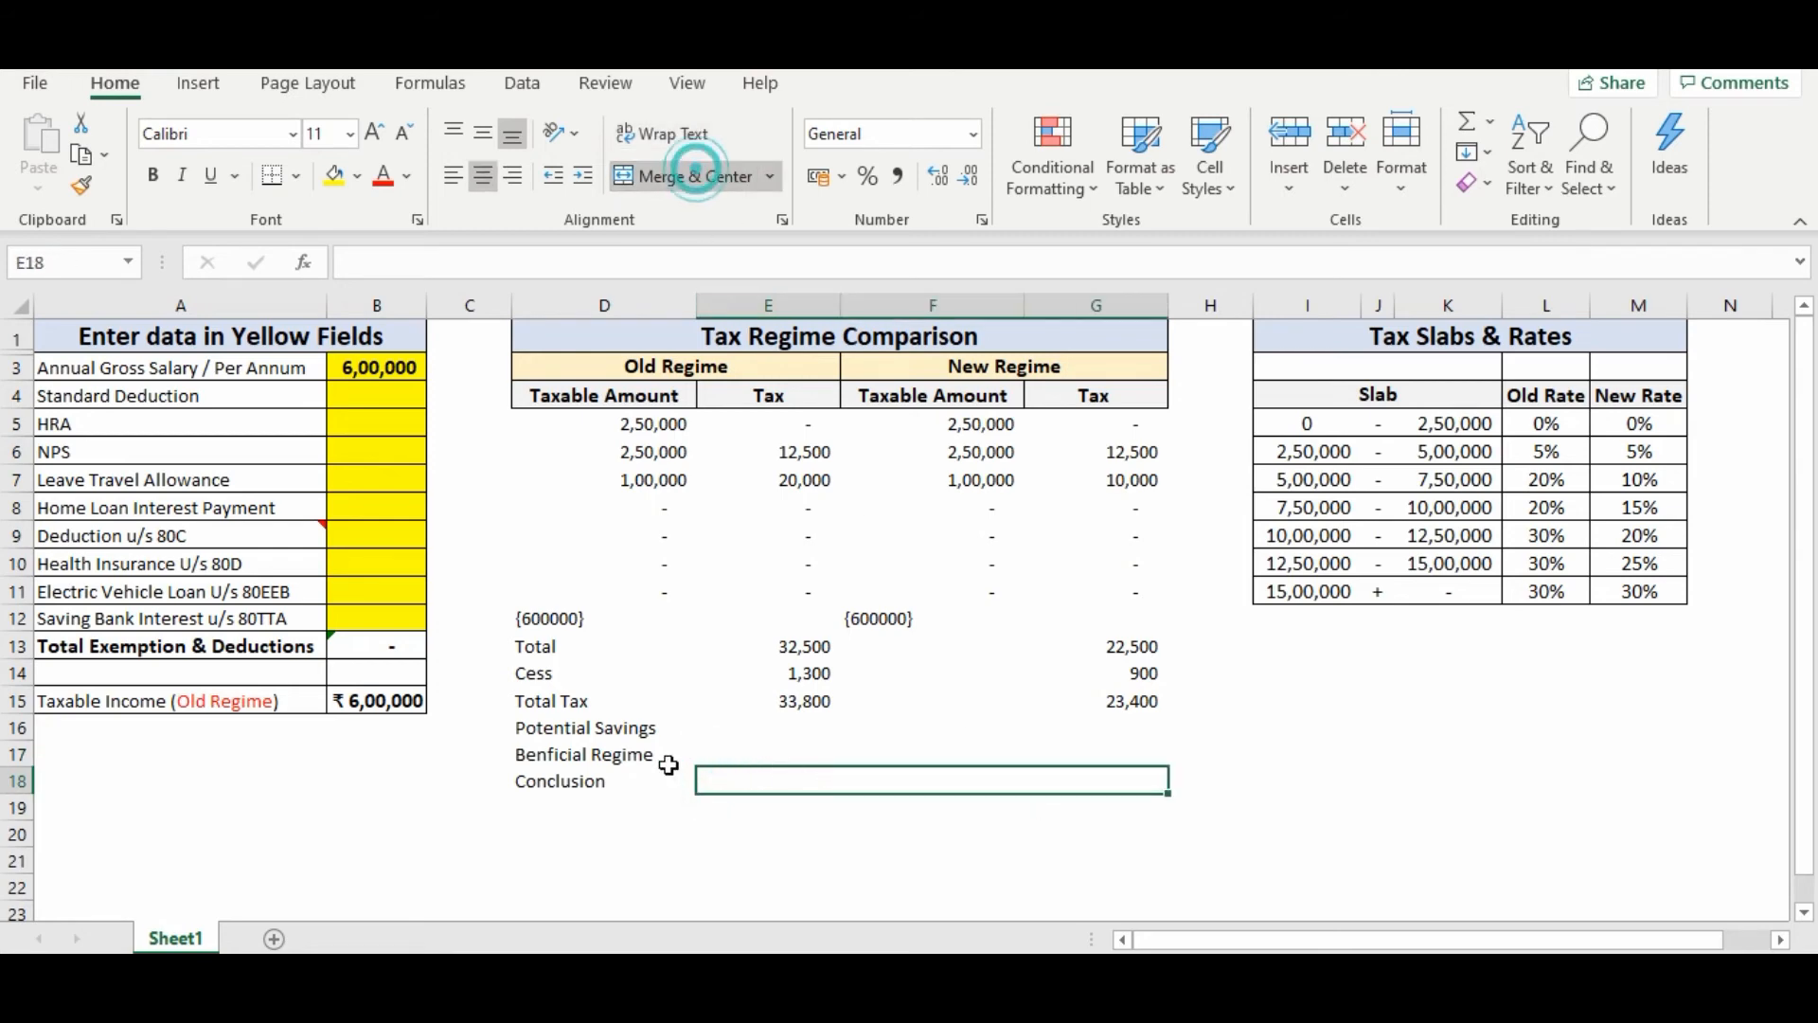
# - Enter =ABS(E15-G15) in the merged Potential Savings cell E16 to get the absolute difference between the two total taxes
pyautogui.click(724, 732)
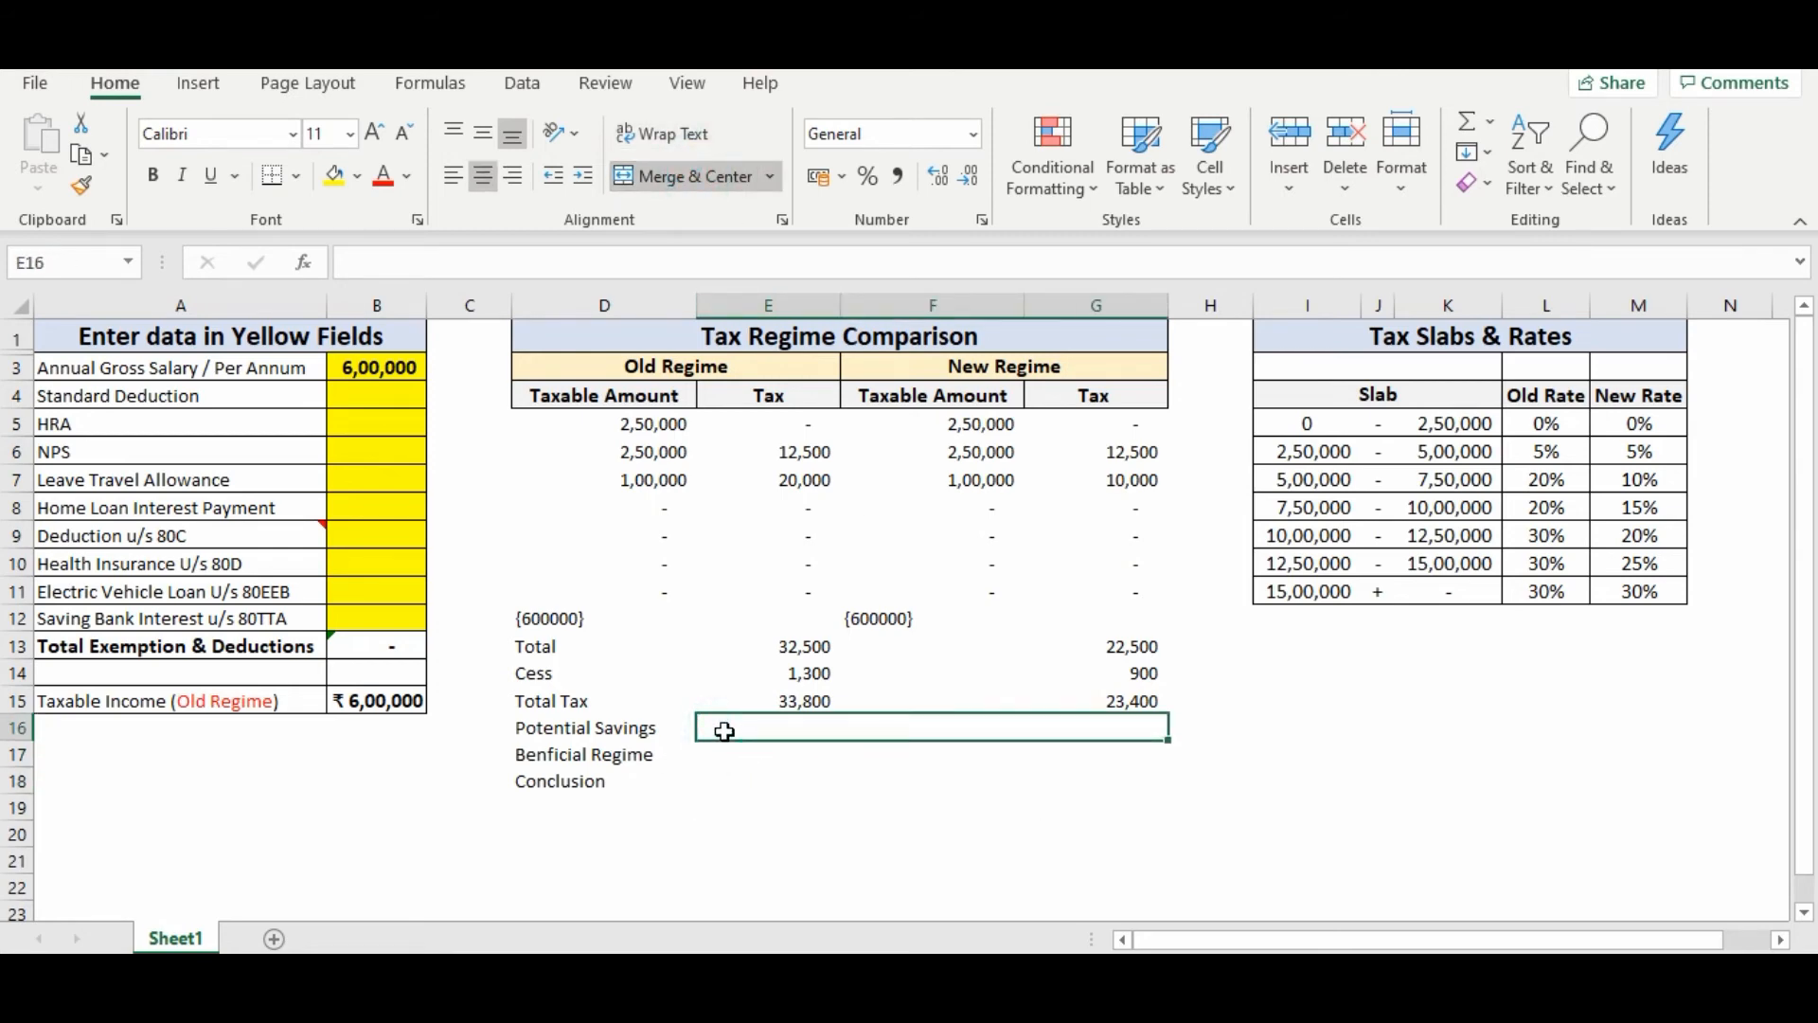
pyautogui.click(771, 703)
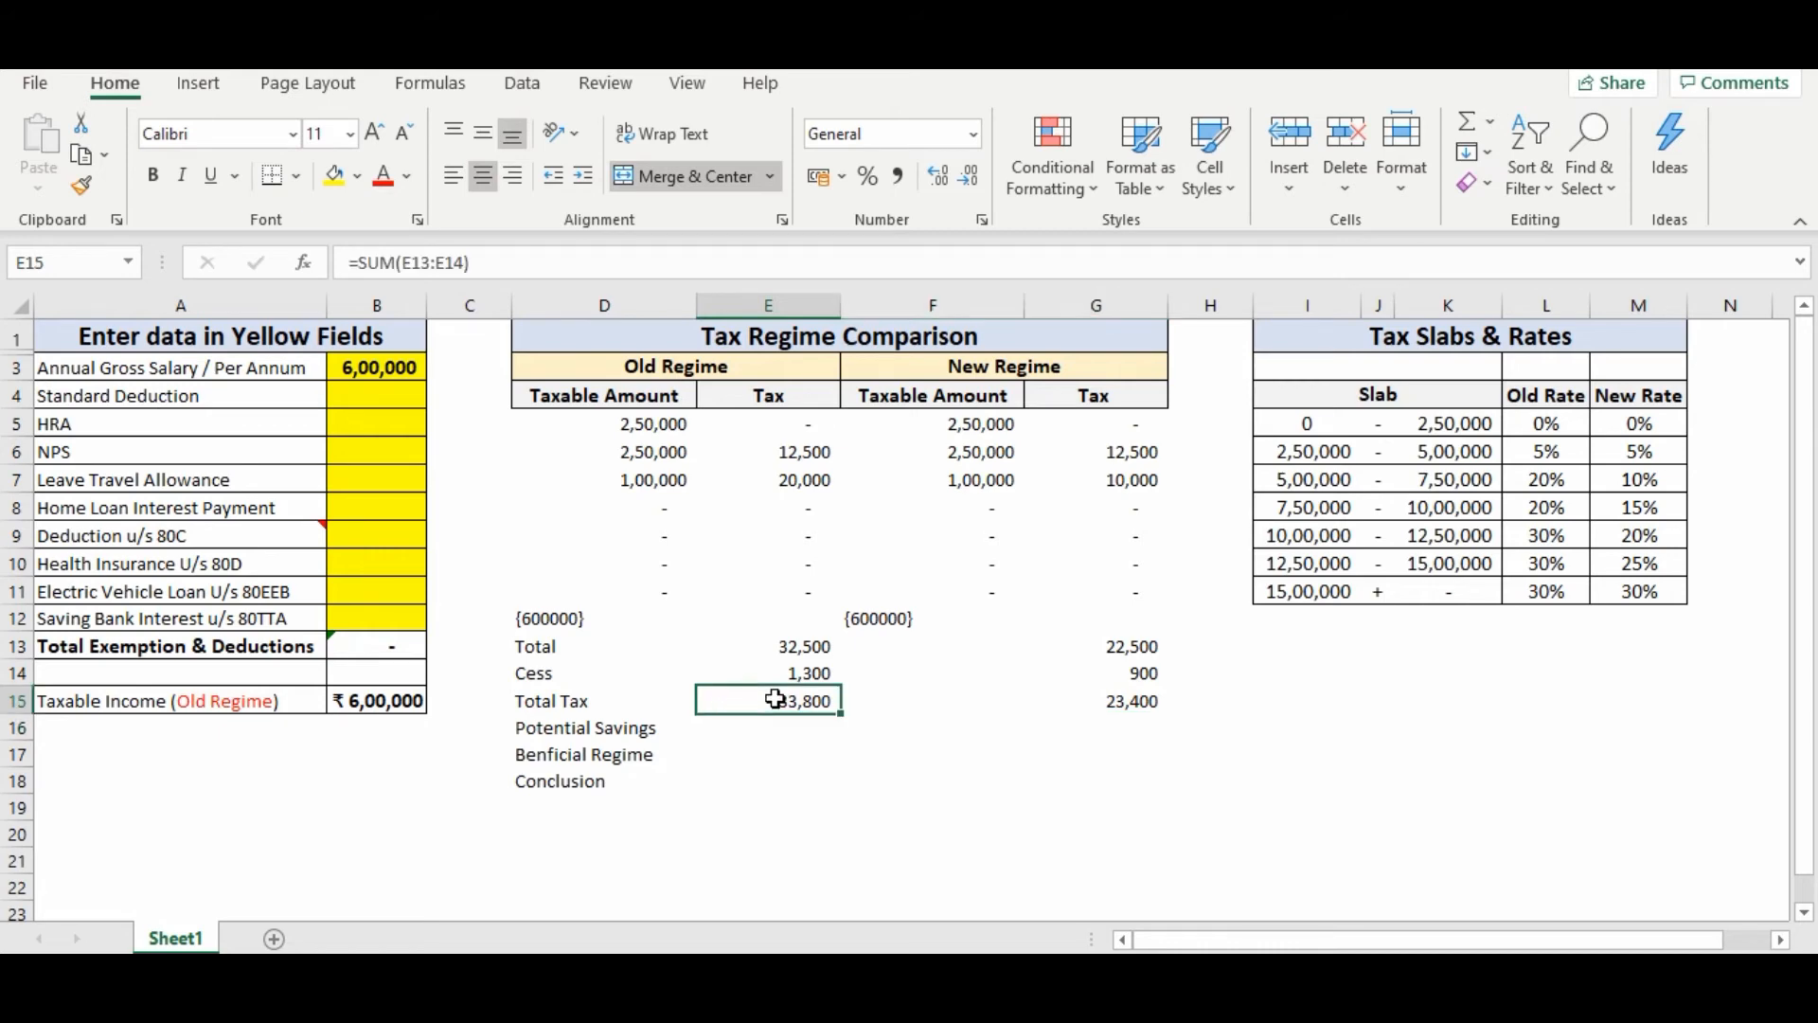
pyautogui.keyDown('ctrl'); pyautogui.click(1141, 698); pyautogui.keyUp('ctrl')
pyautogui.click(836, 727)
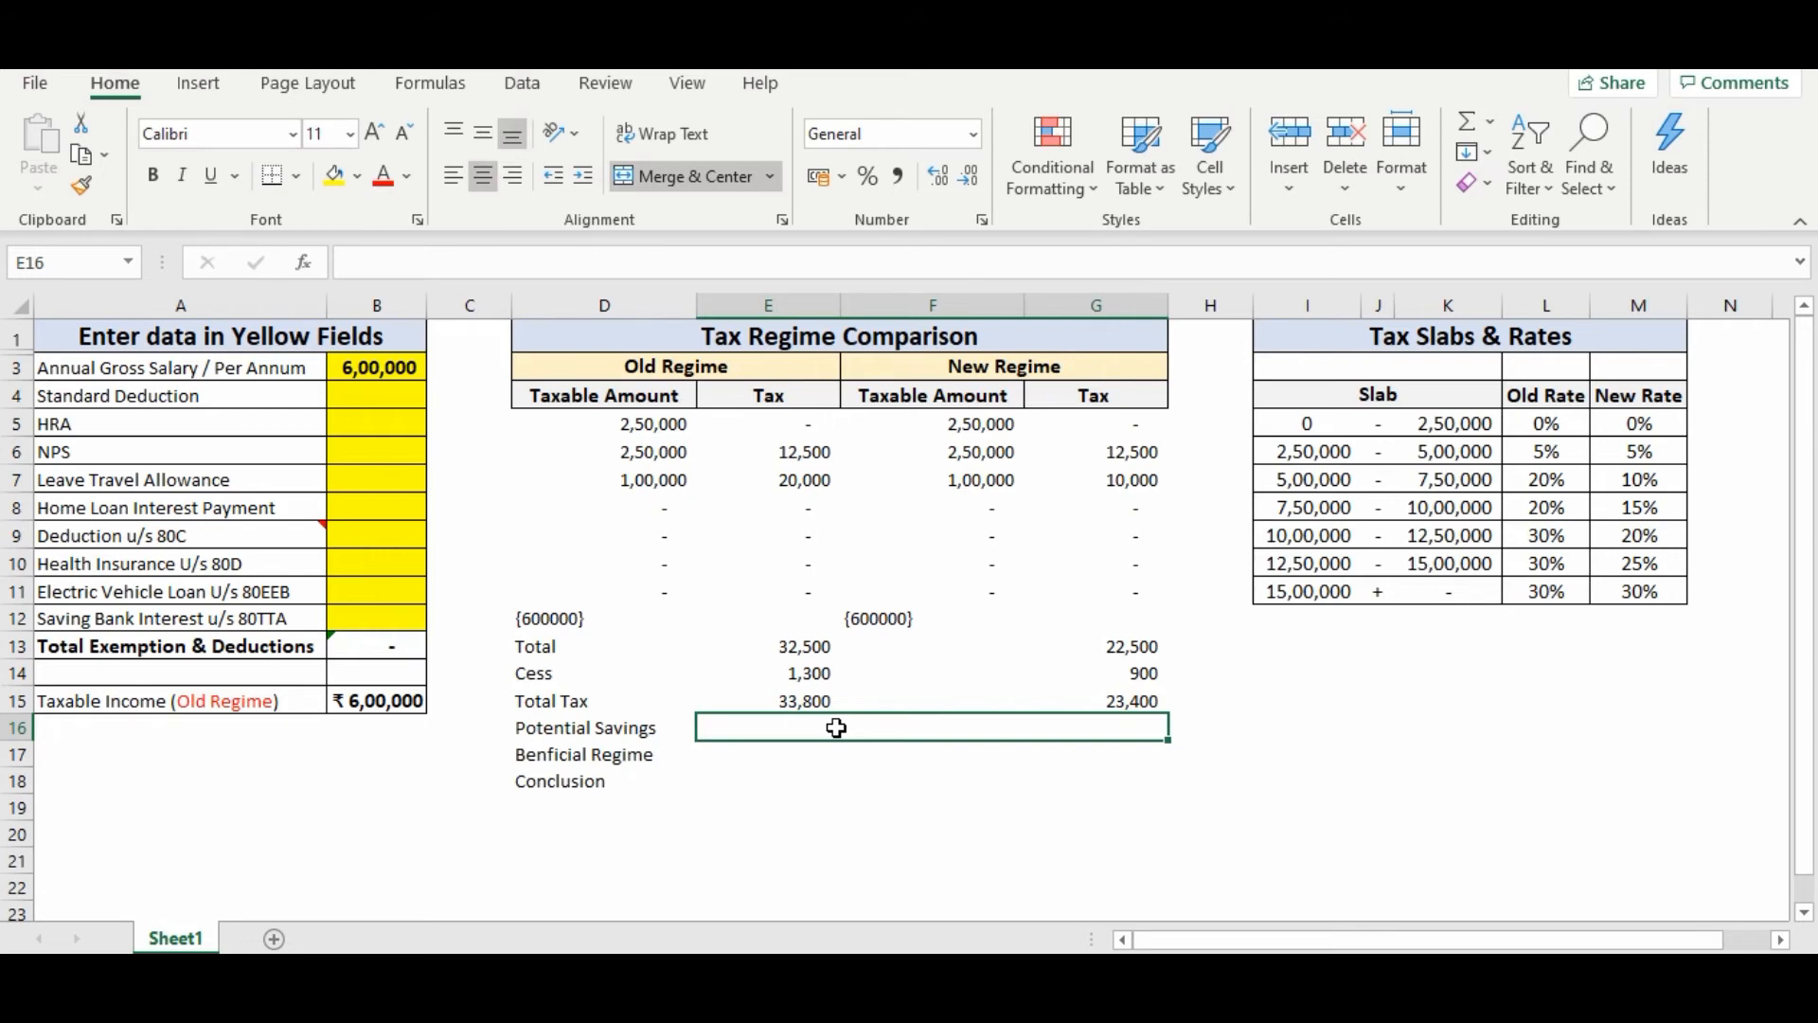
pyautogui.write('=')
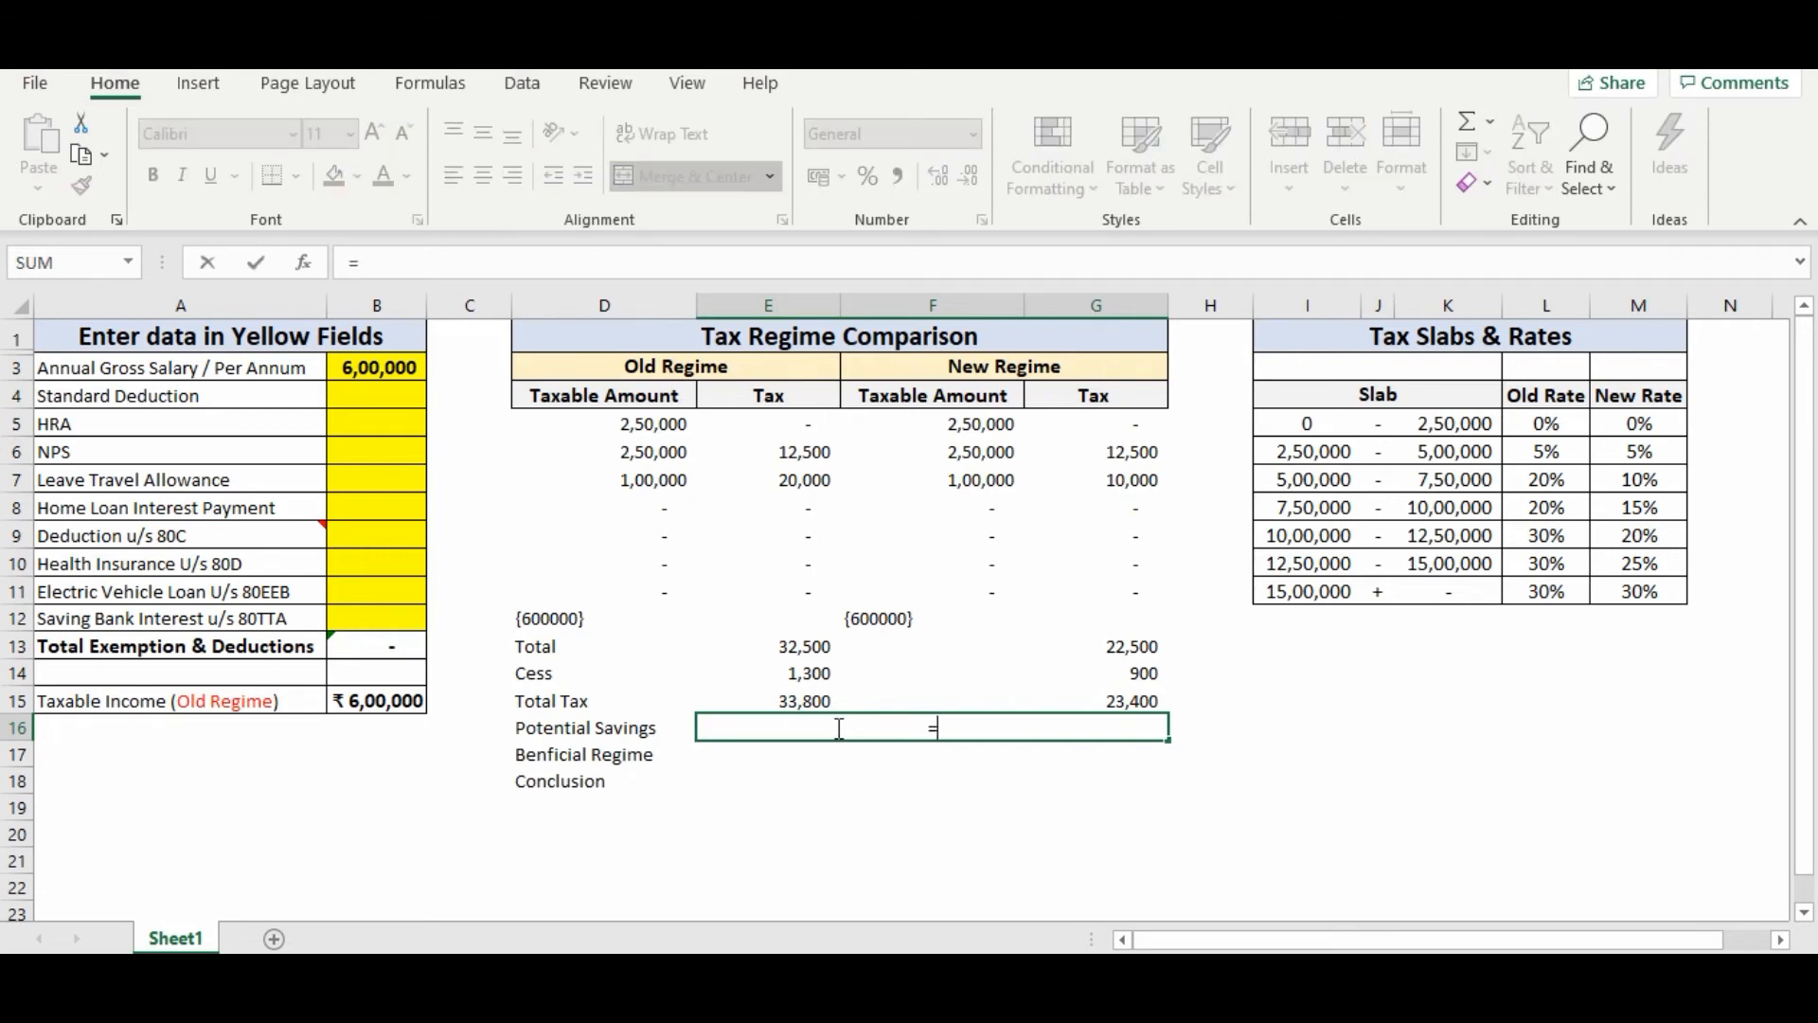
pyautogui.write('ABS(')
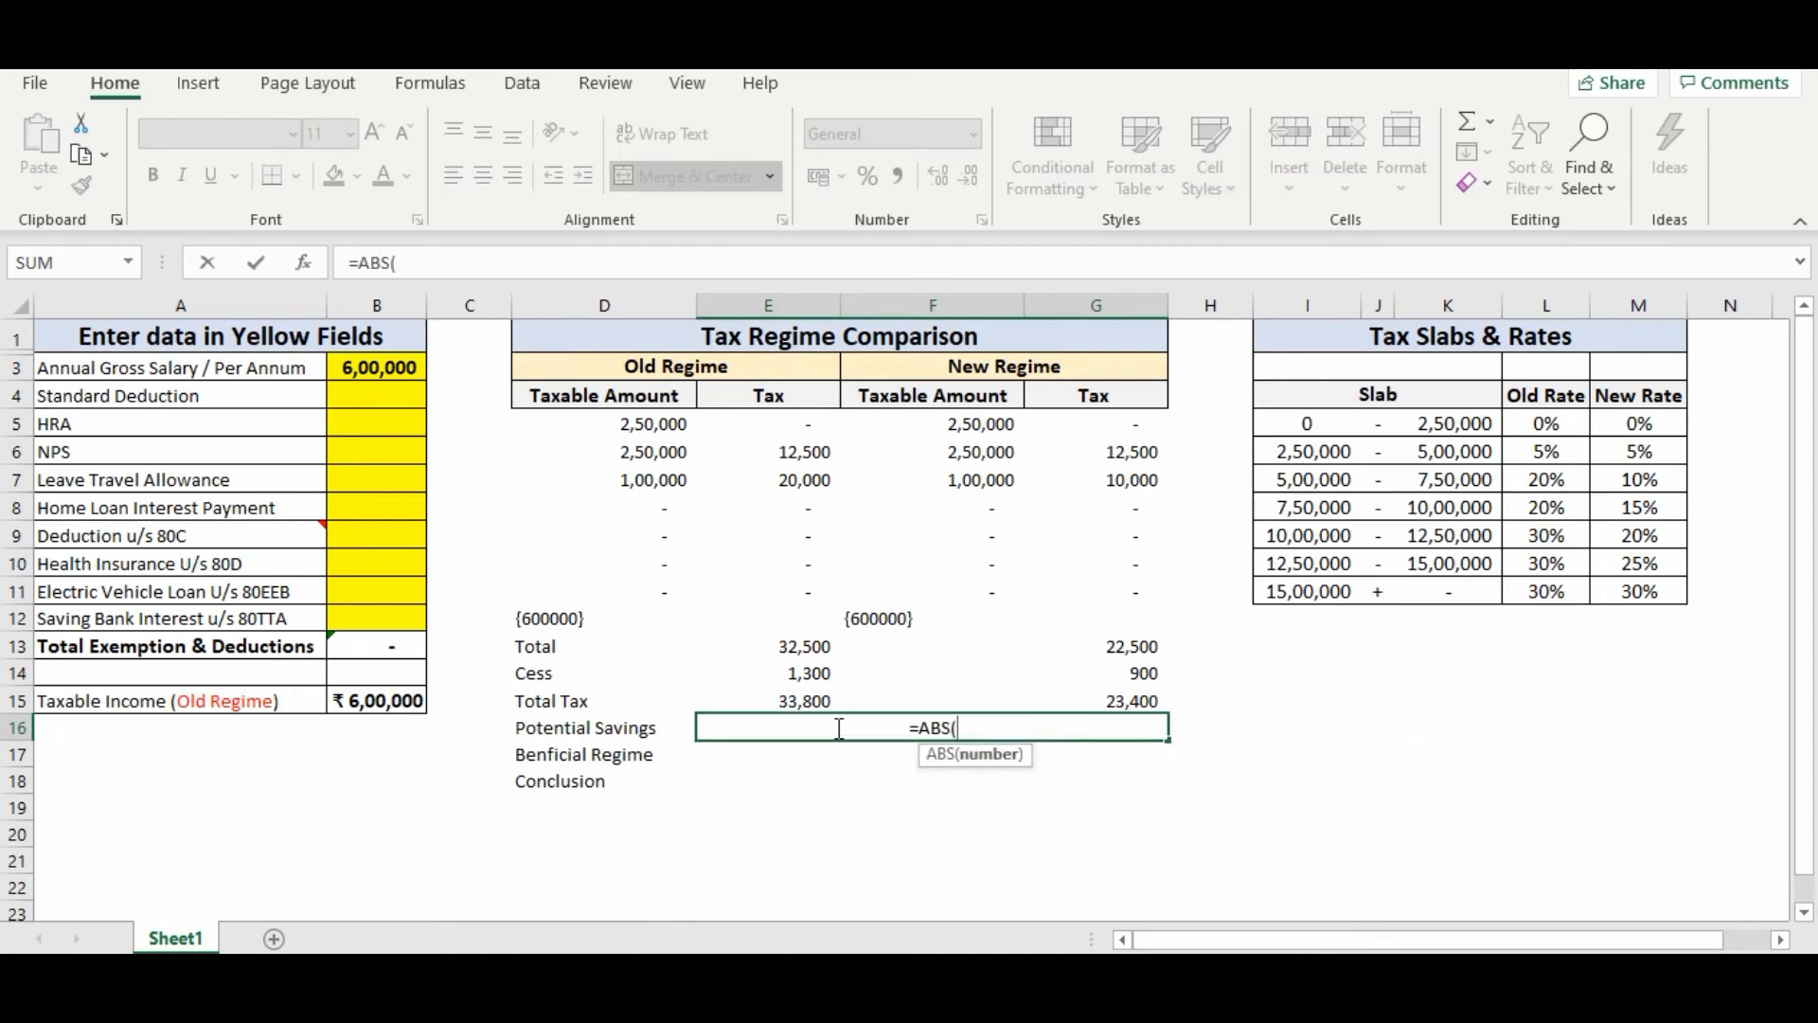
pyautogui.click(782, 704)
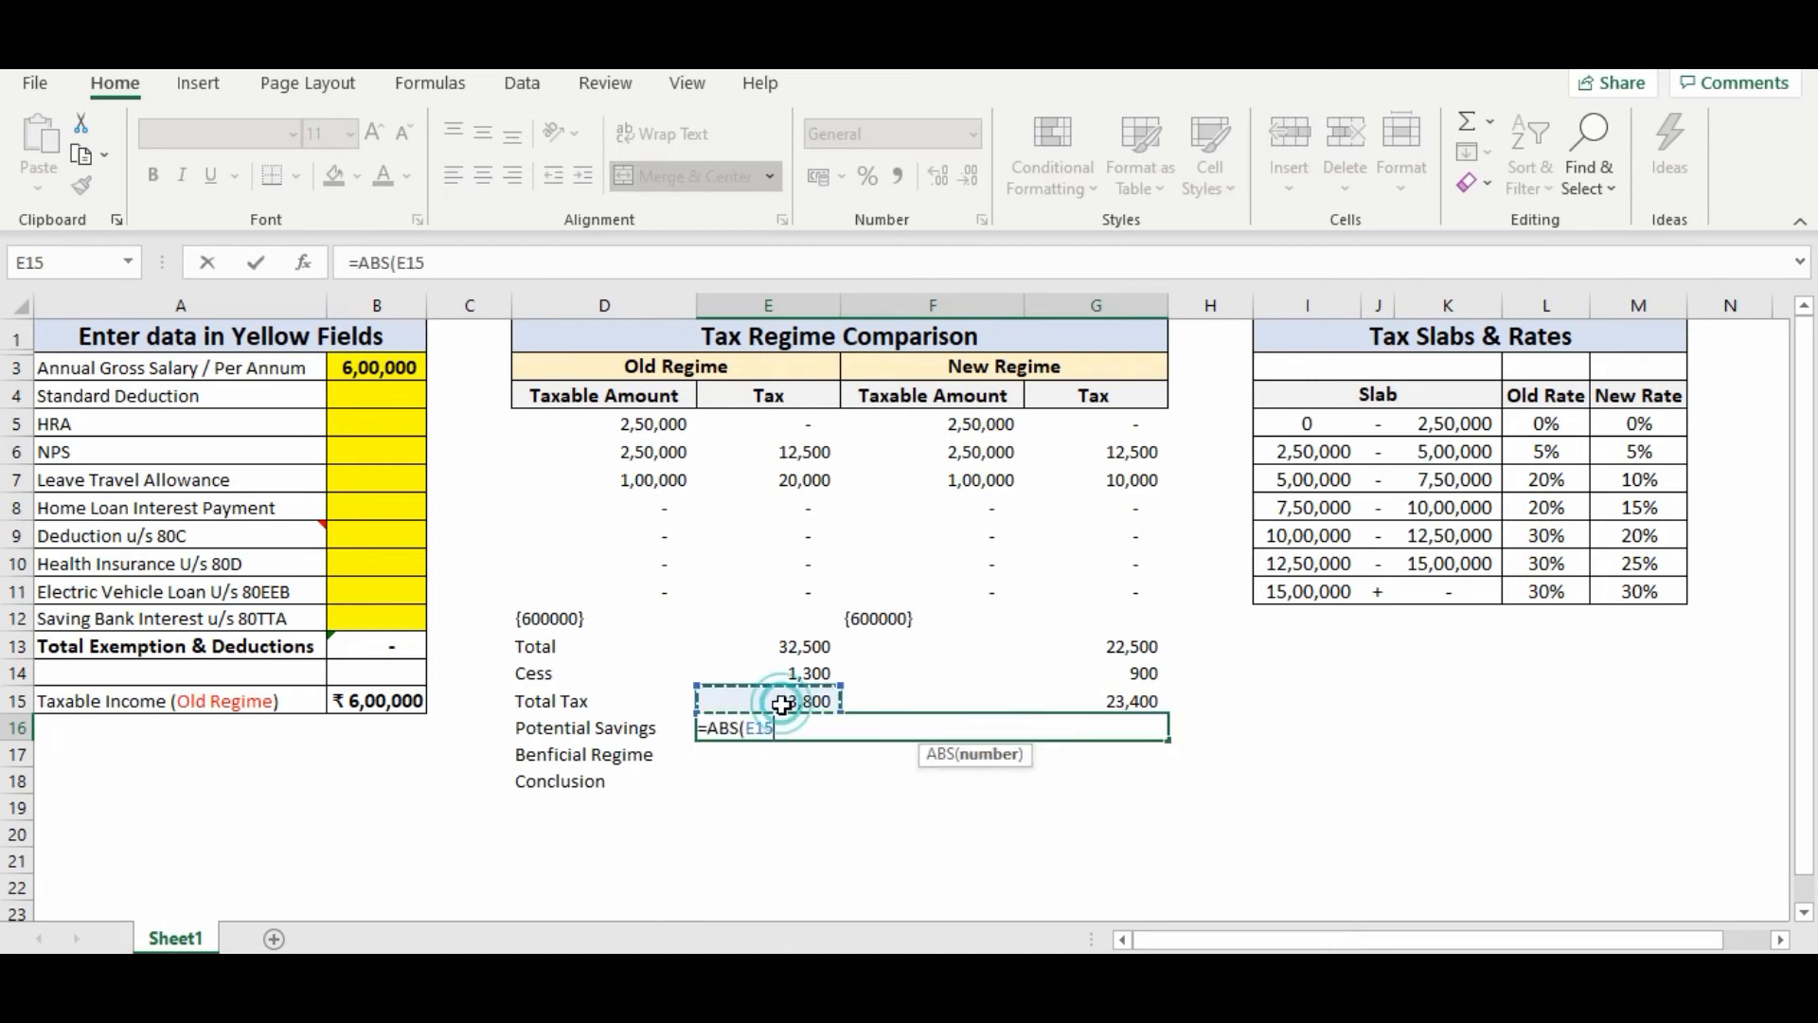
pyautogui.write('-')
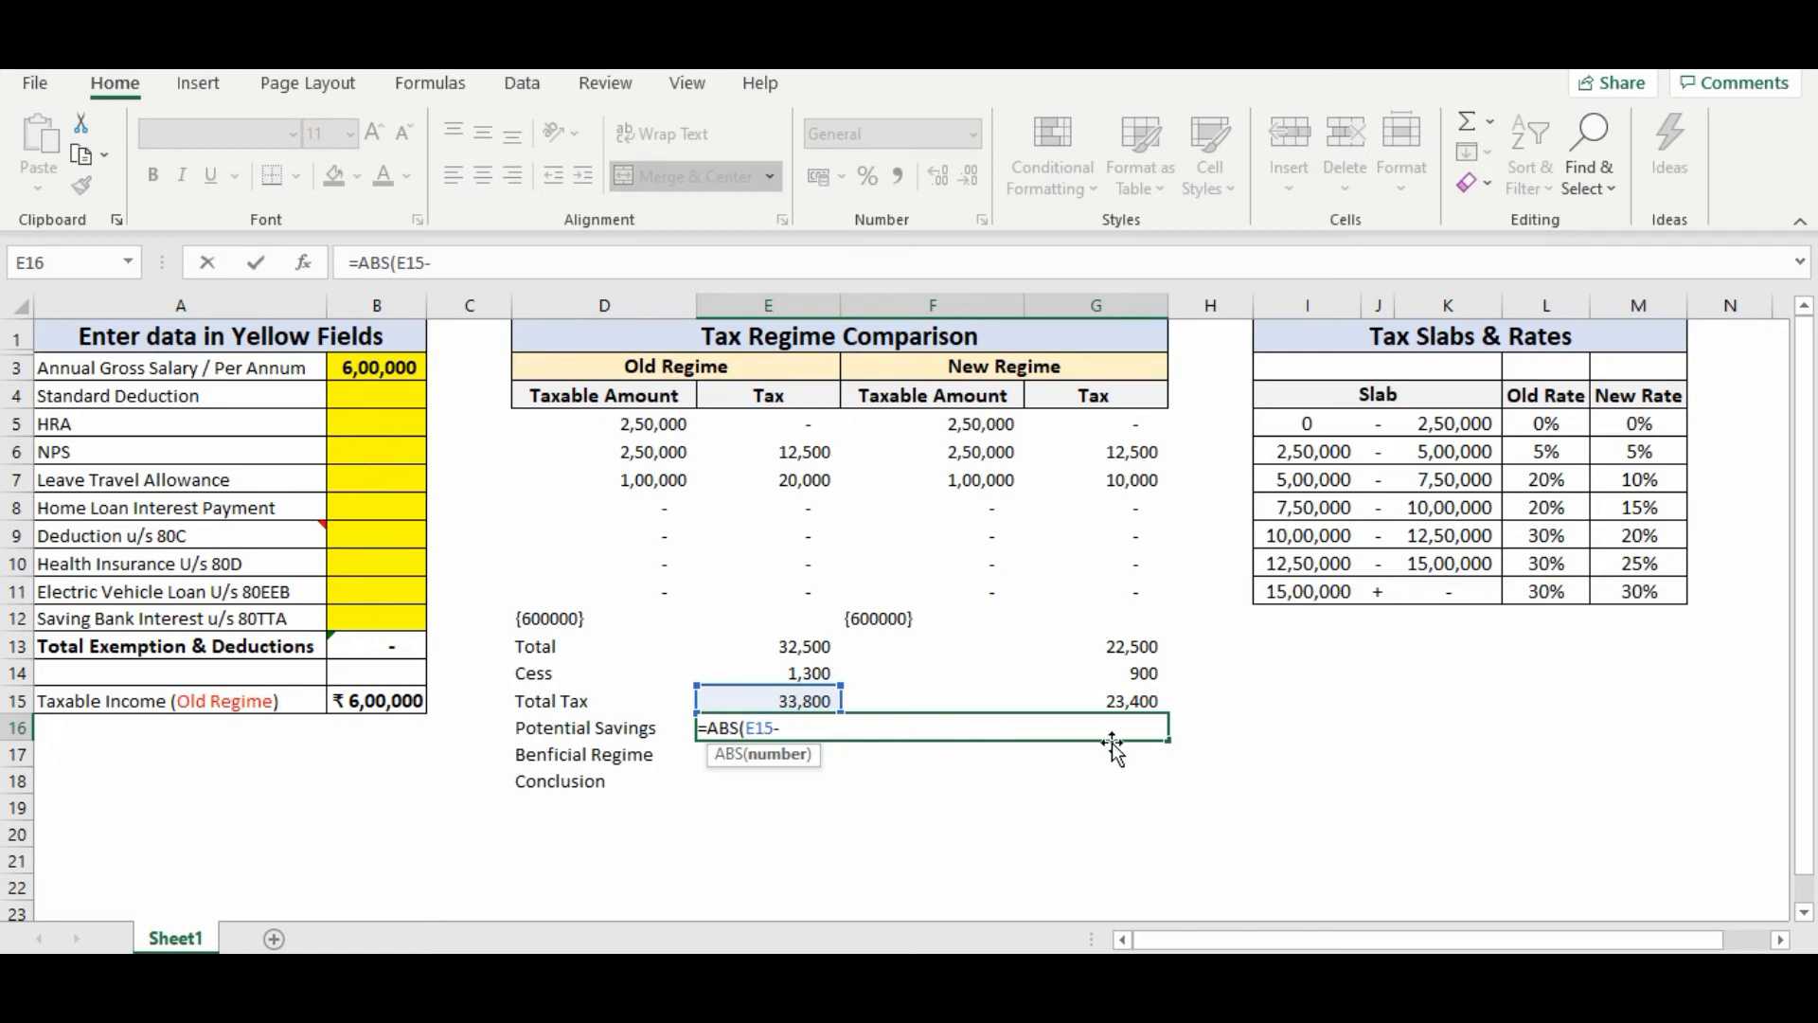
pyautogui.click(1108, 698)
pyautogui.write(')')
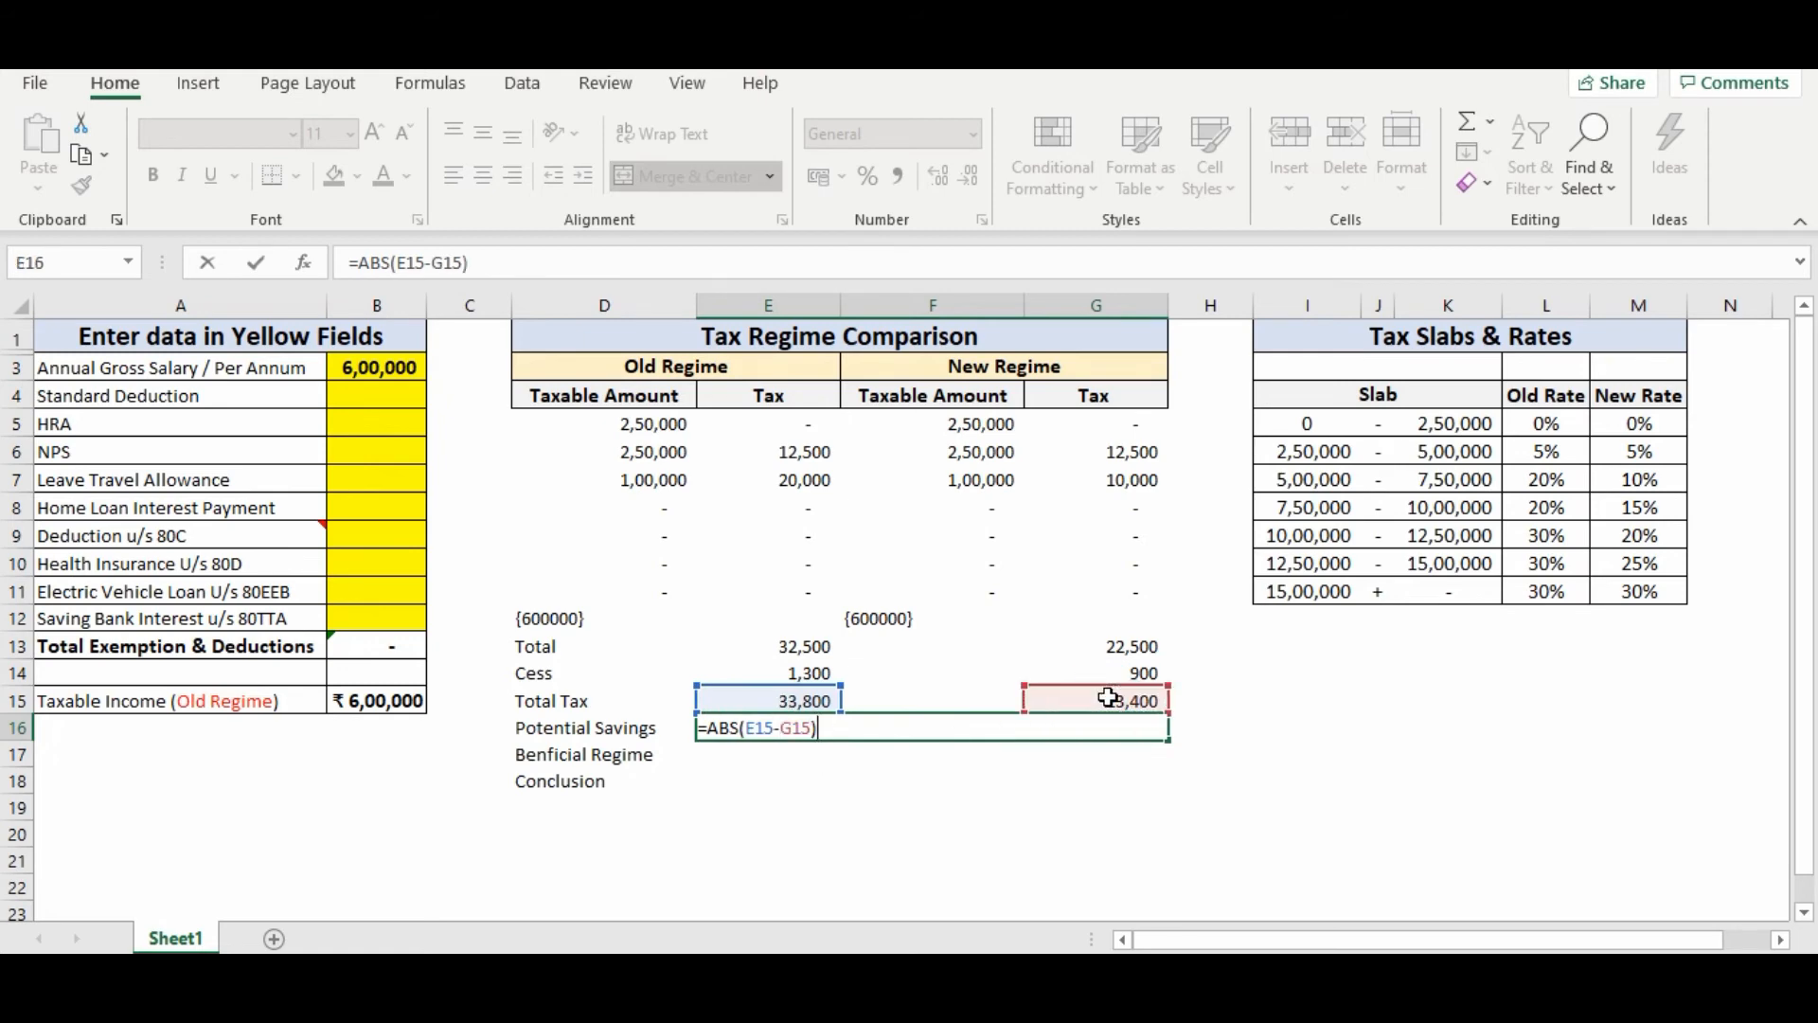
pyautogui.press('Return')
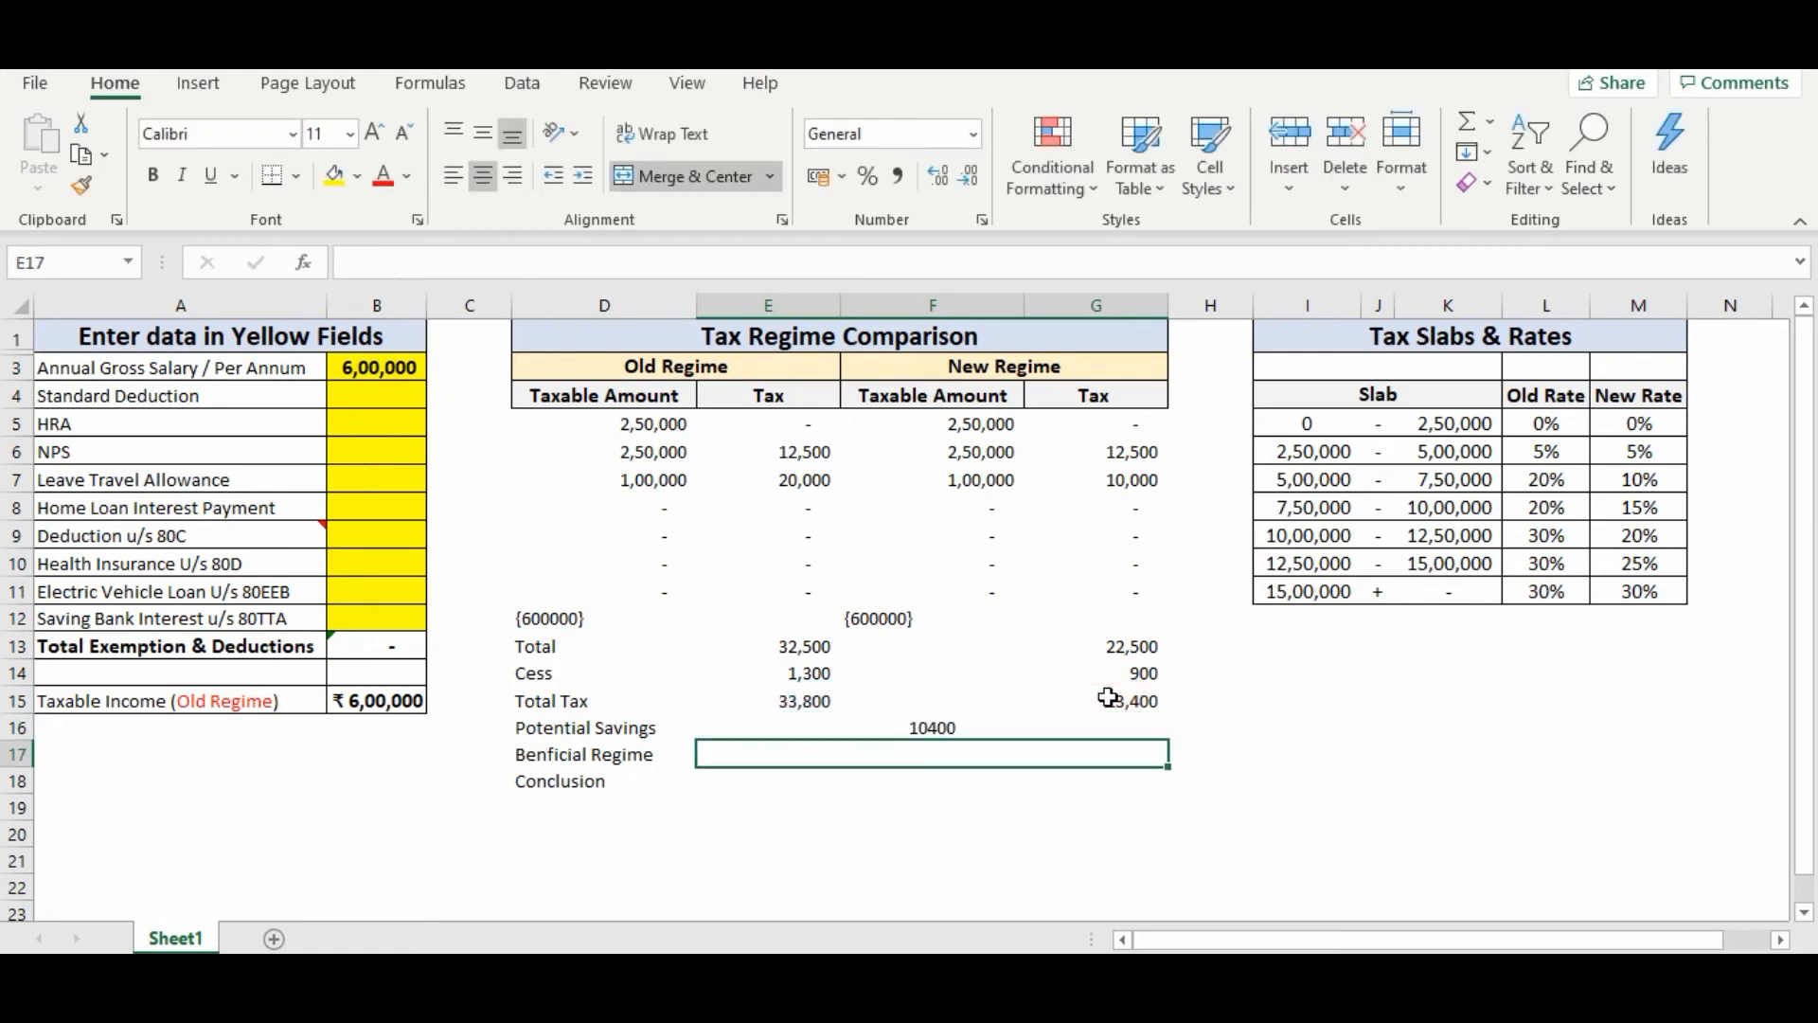
pyautogui.click(926, 730)
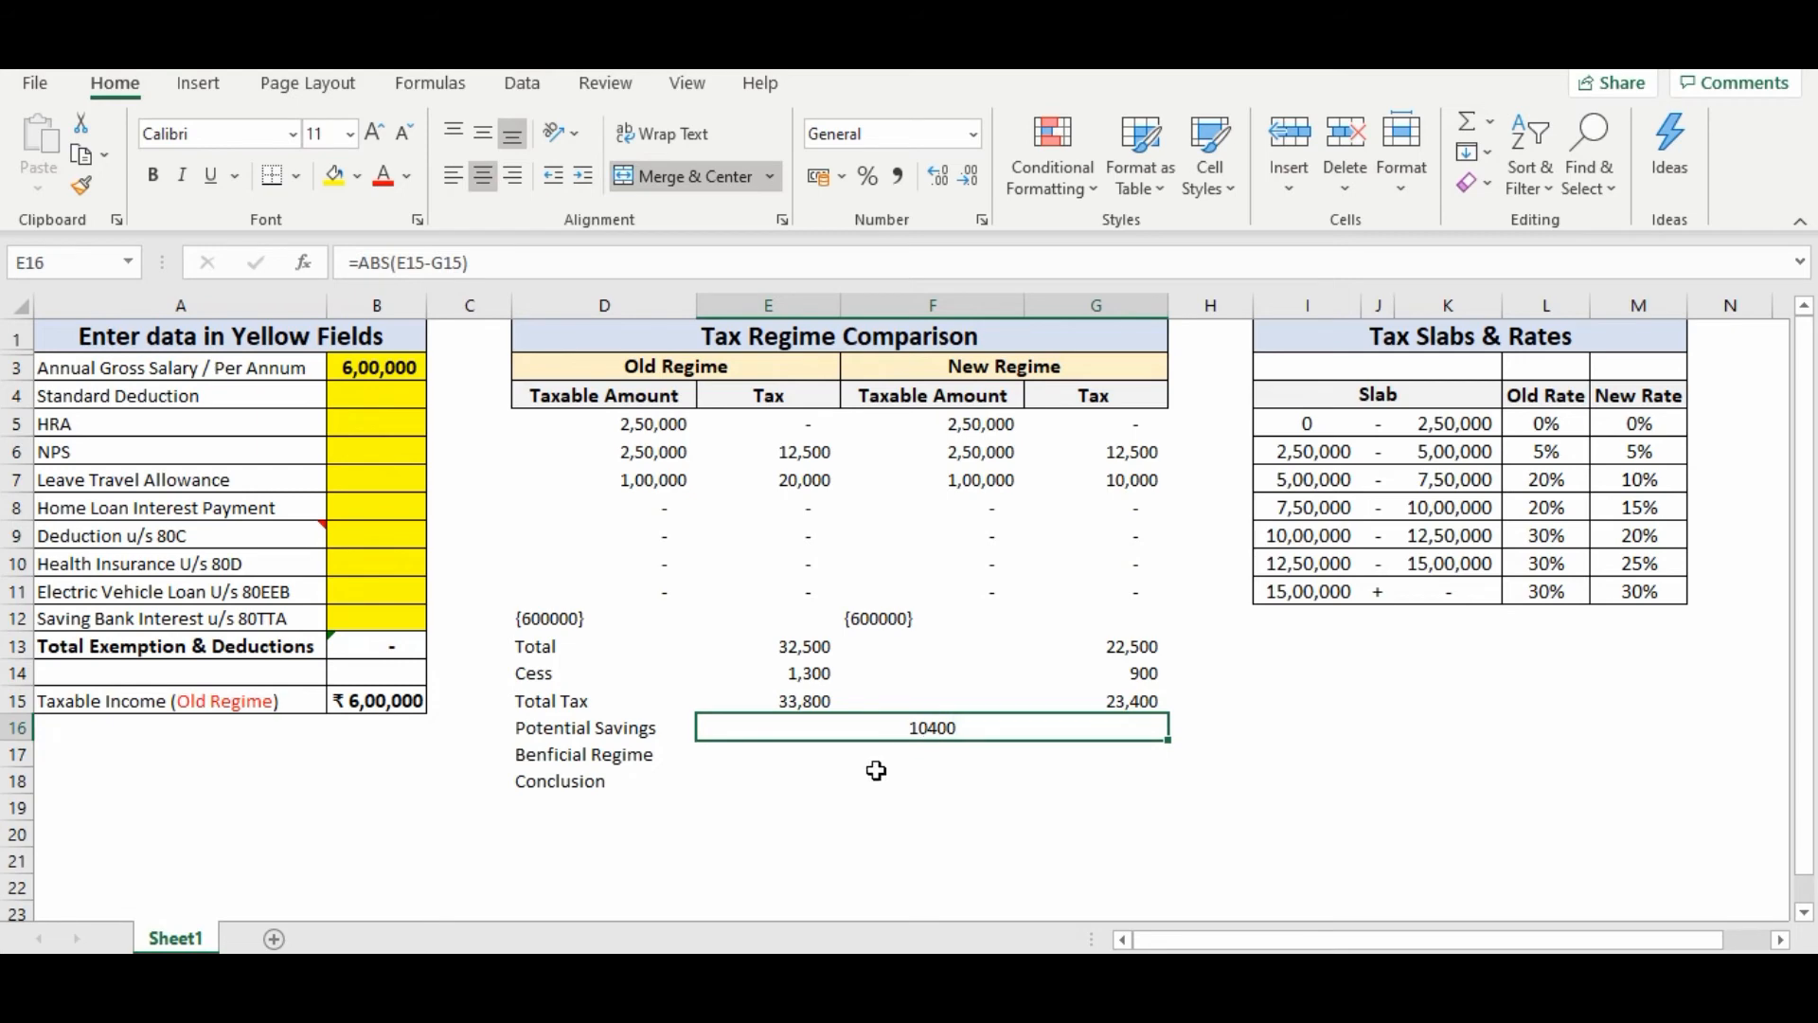
# - Enter =IF(E15<G15,"OLD REGIME", "NEW REGIME") in the merged Benficial Regime cell E17 to name the regime with the lower total tax
pyautogui.click(879, 760)
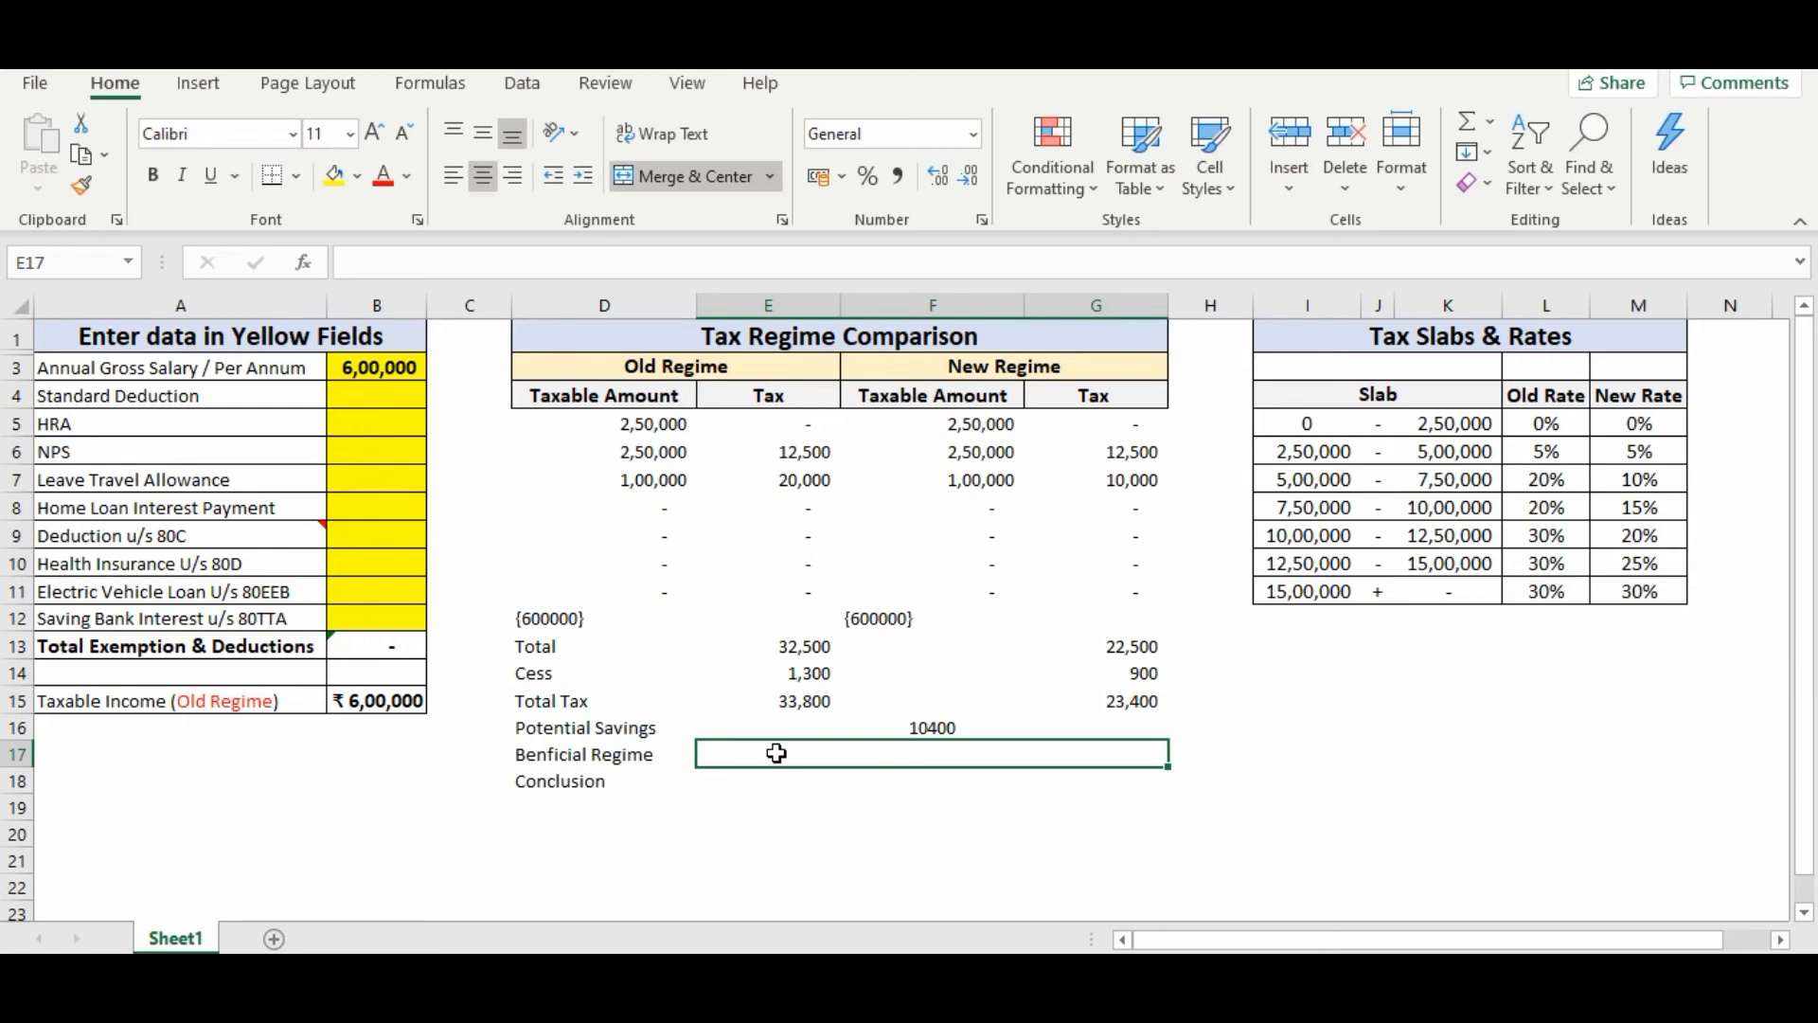
pyautogui.write('=if')
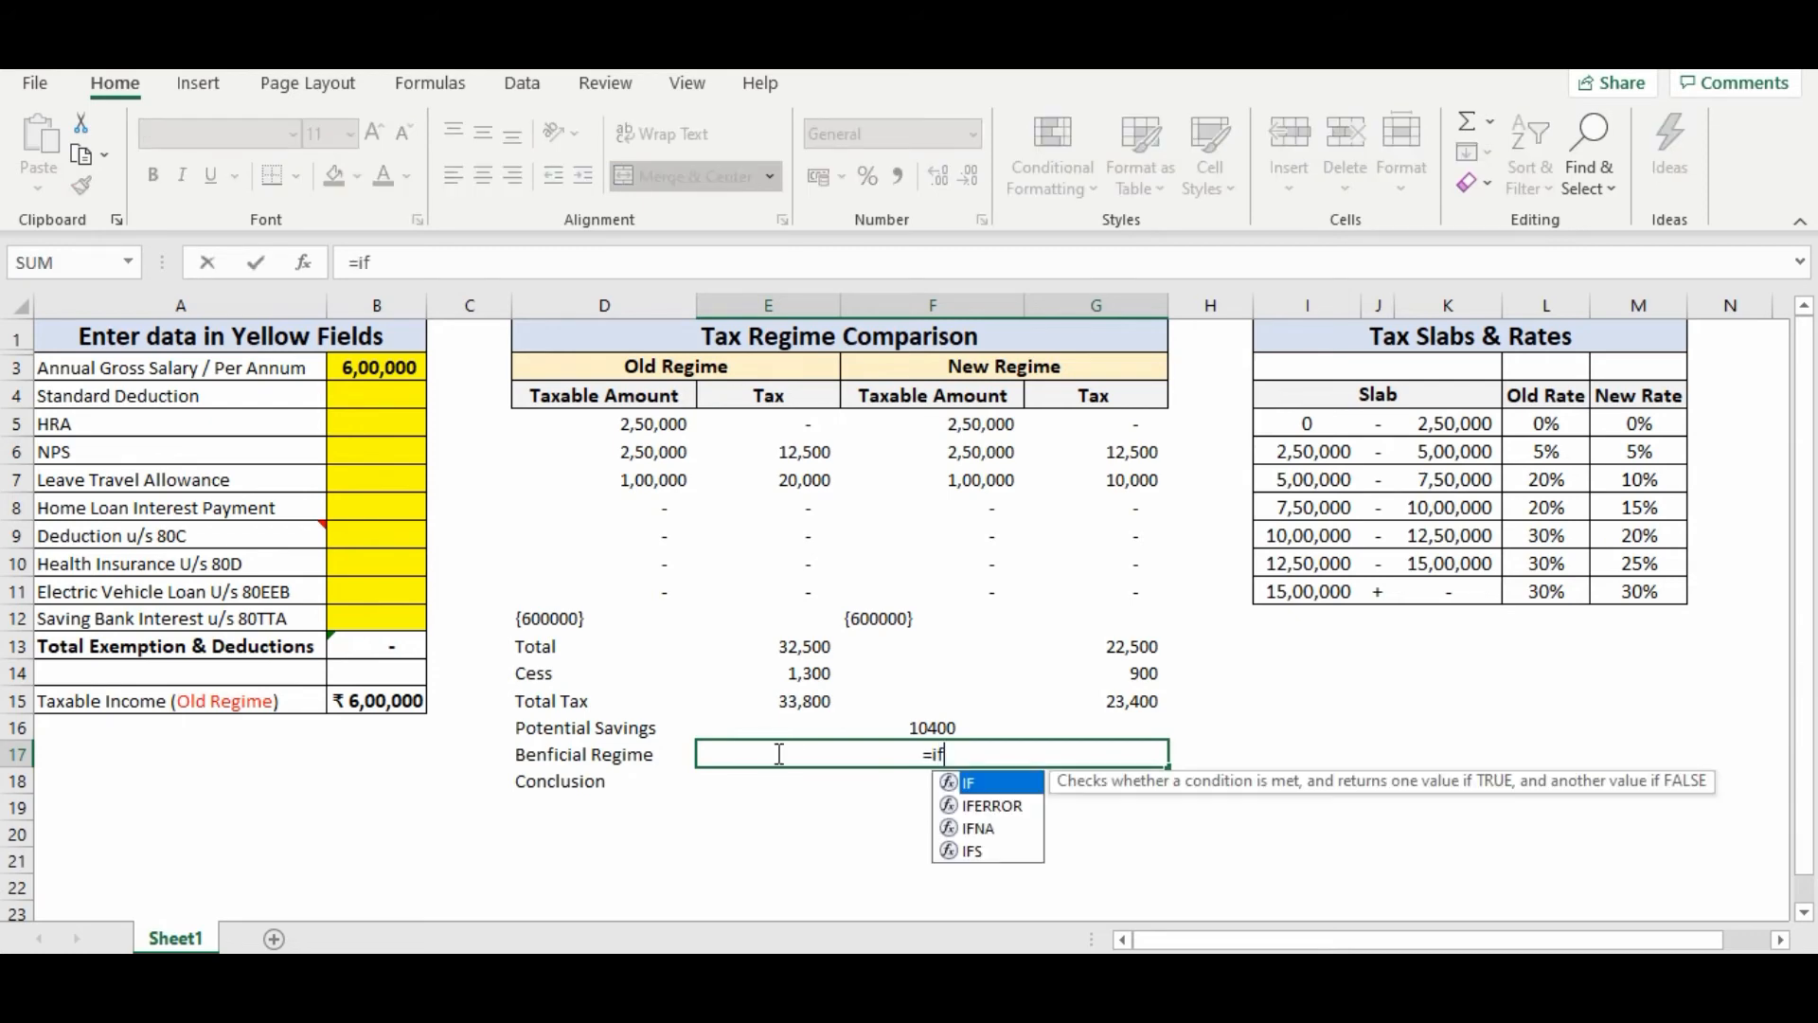
pyautogui.press('Tab')
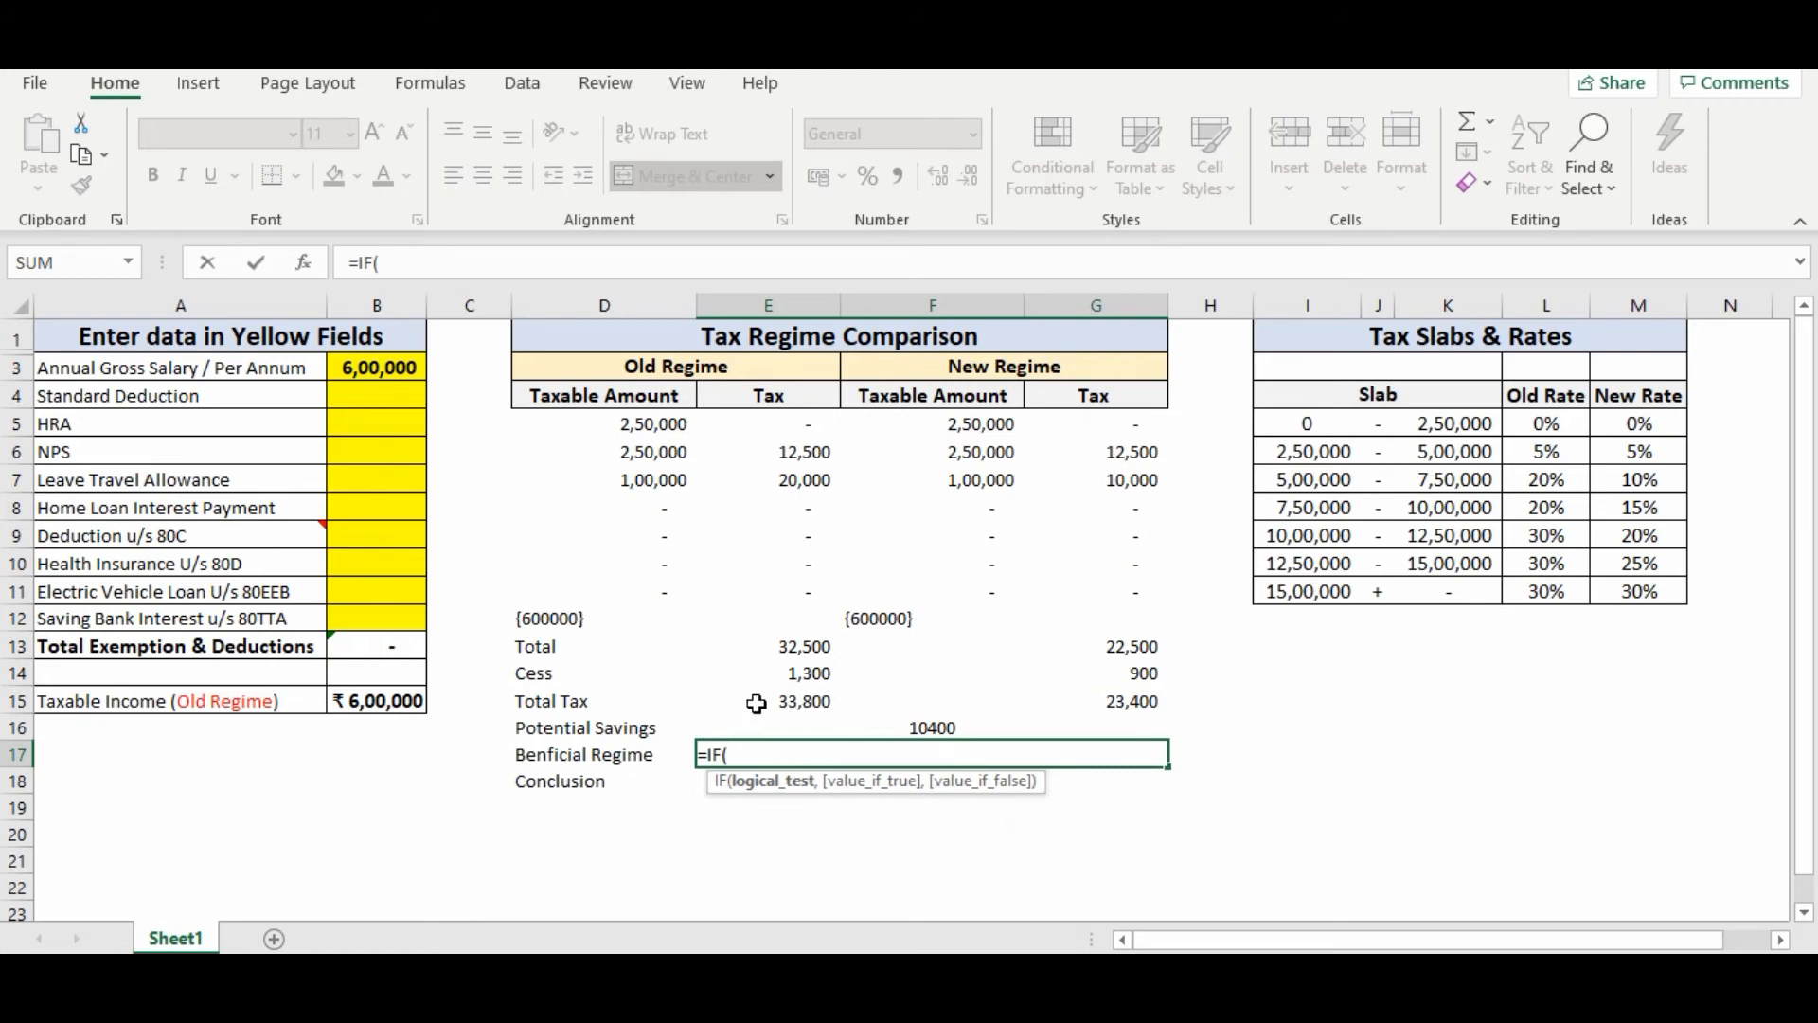
pyautogui.click(756, 703)
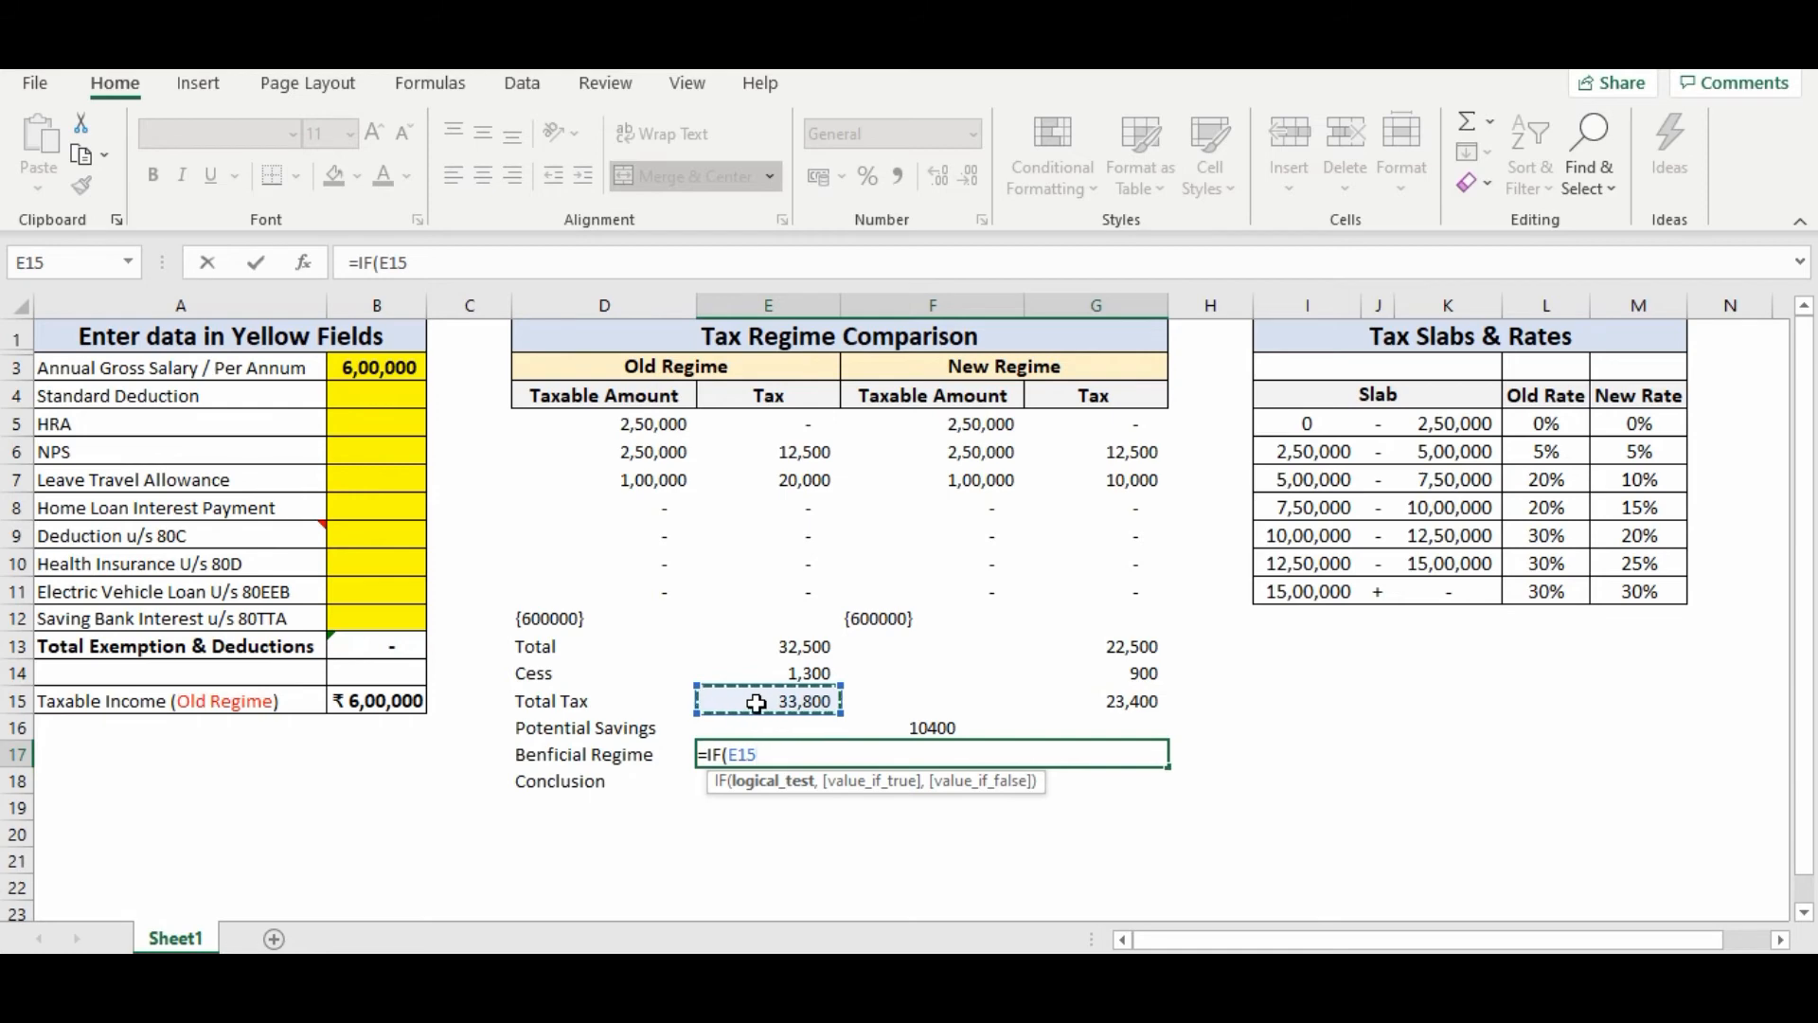
pyautogui.write('<')
pyautogui.click(1101, 704)
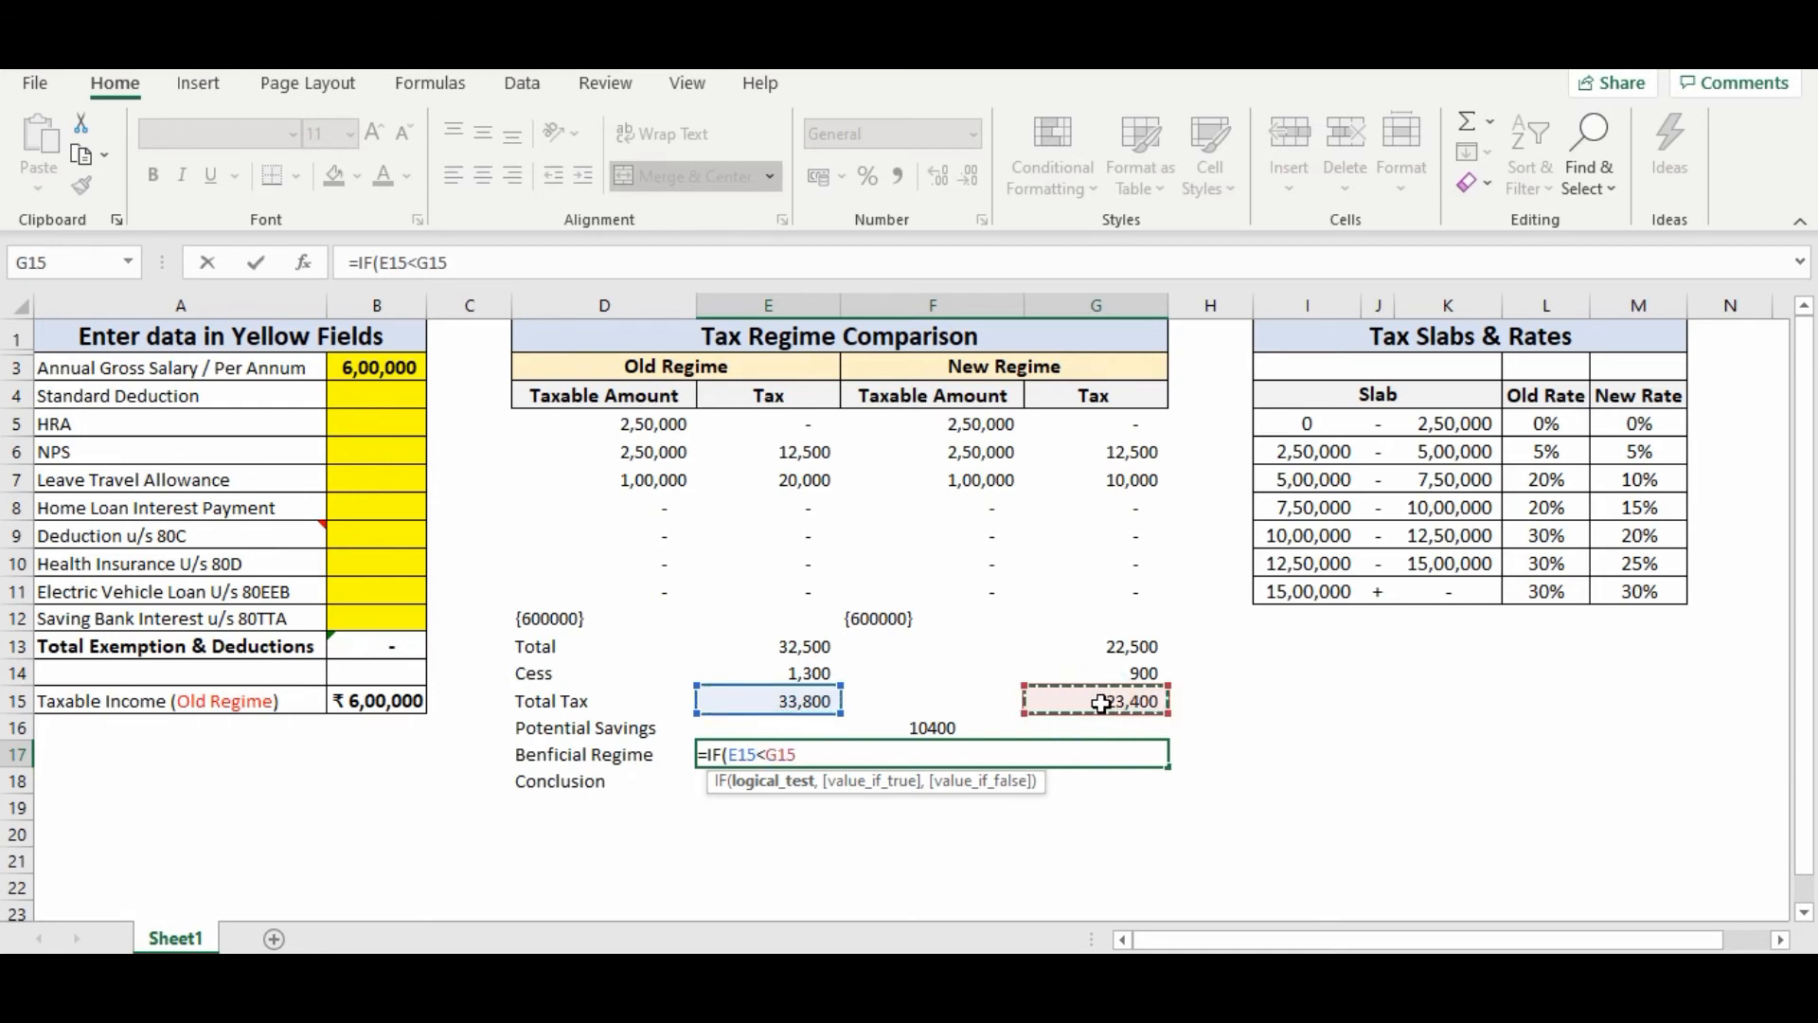
pyautogui.write(',')
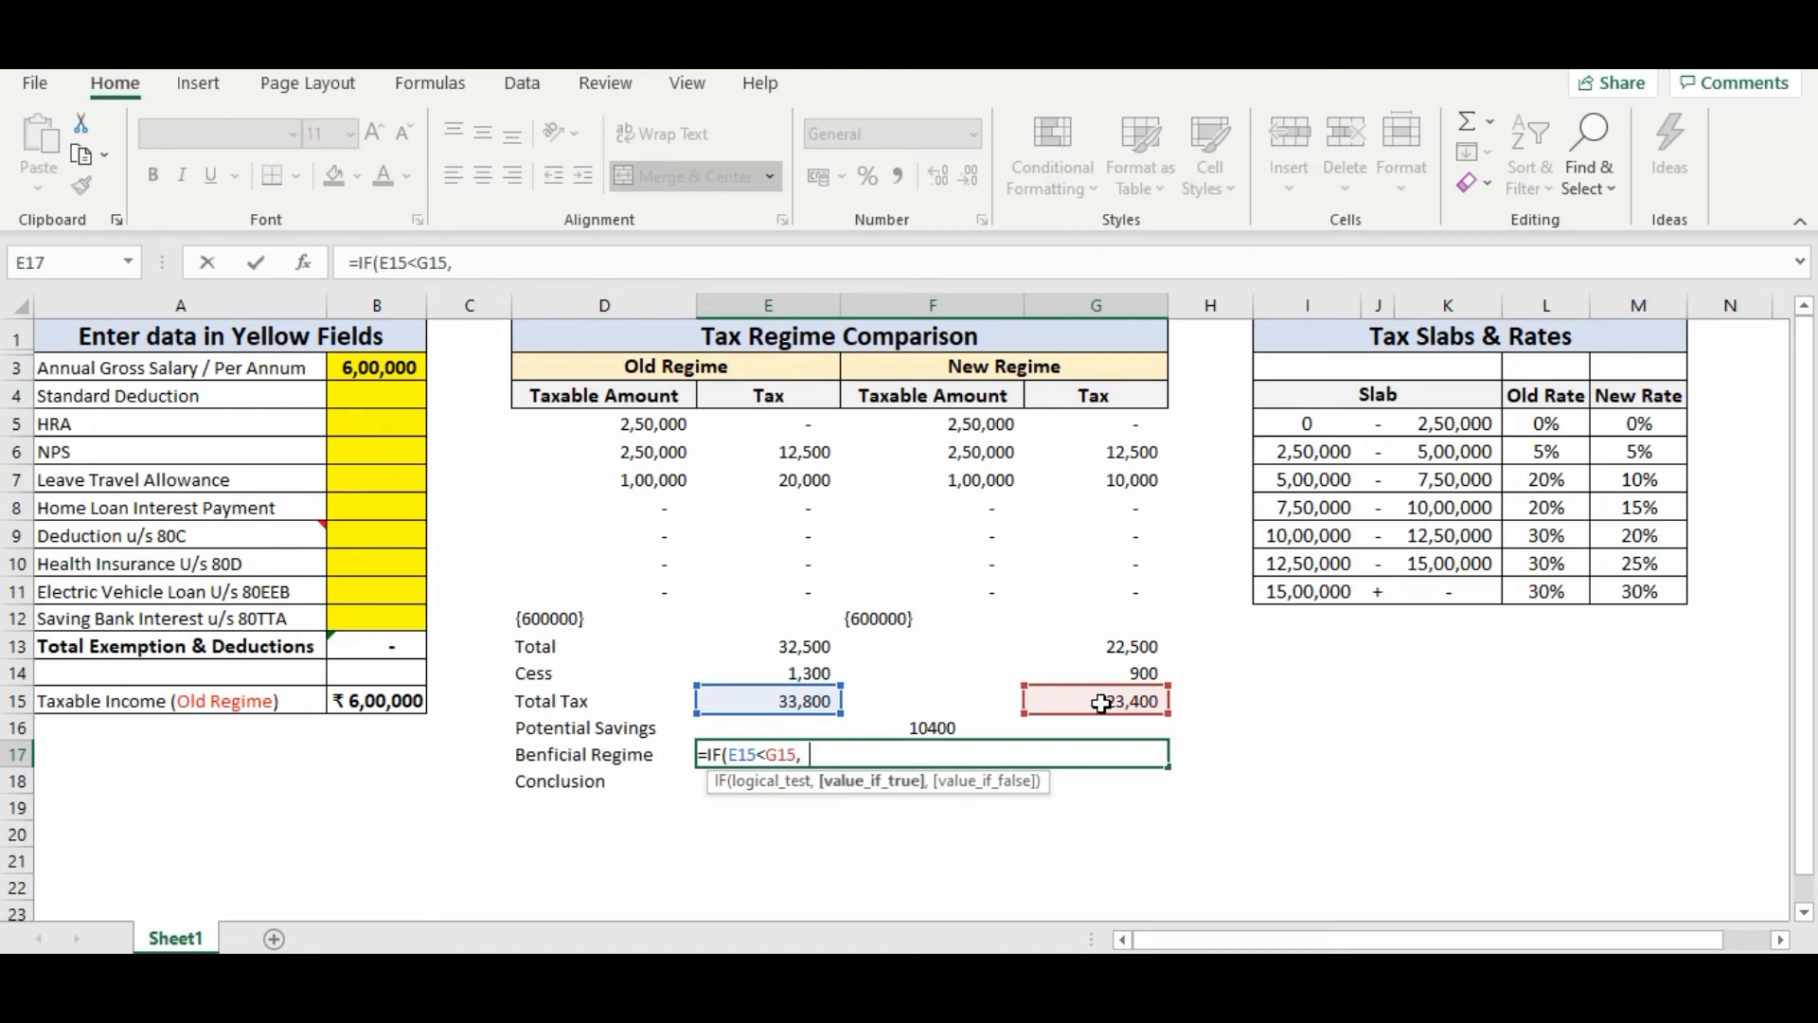
pyautogui.write('"OLD REGIM')
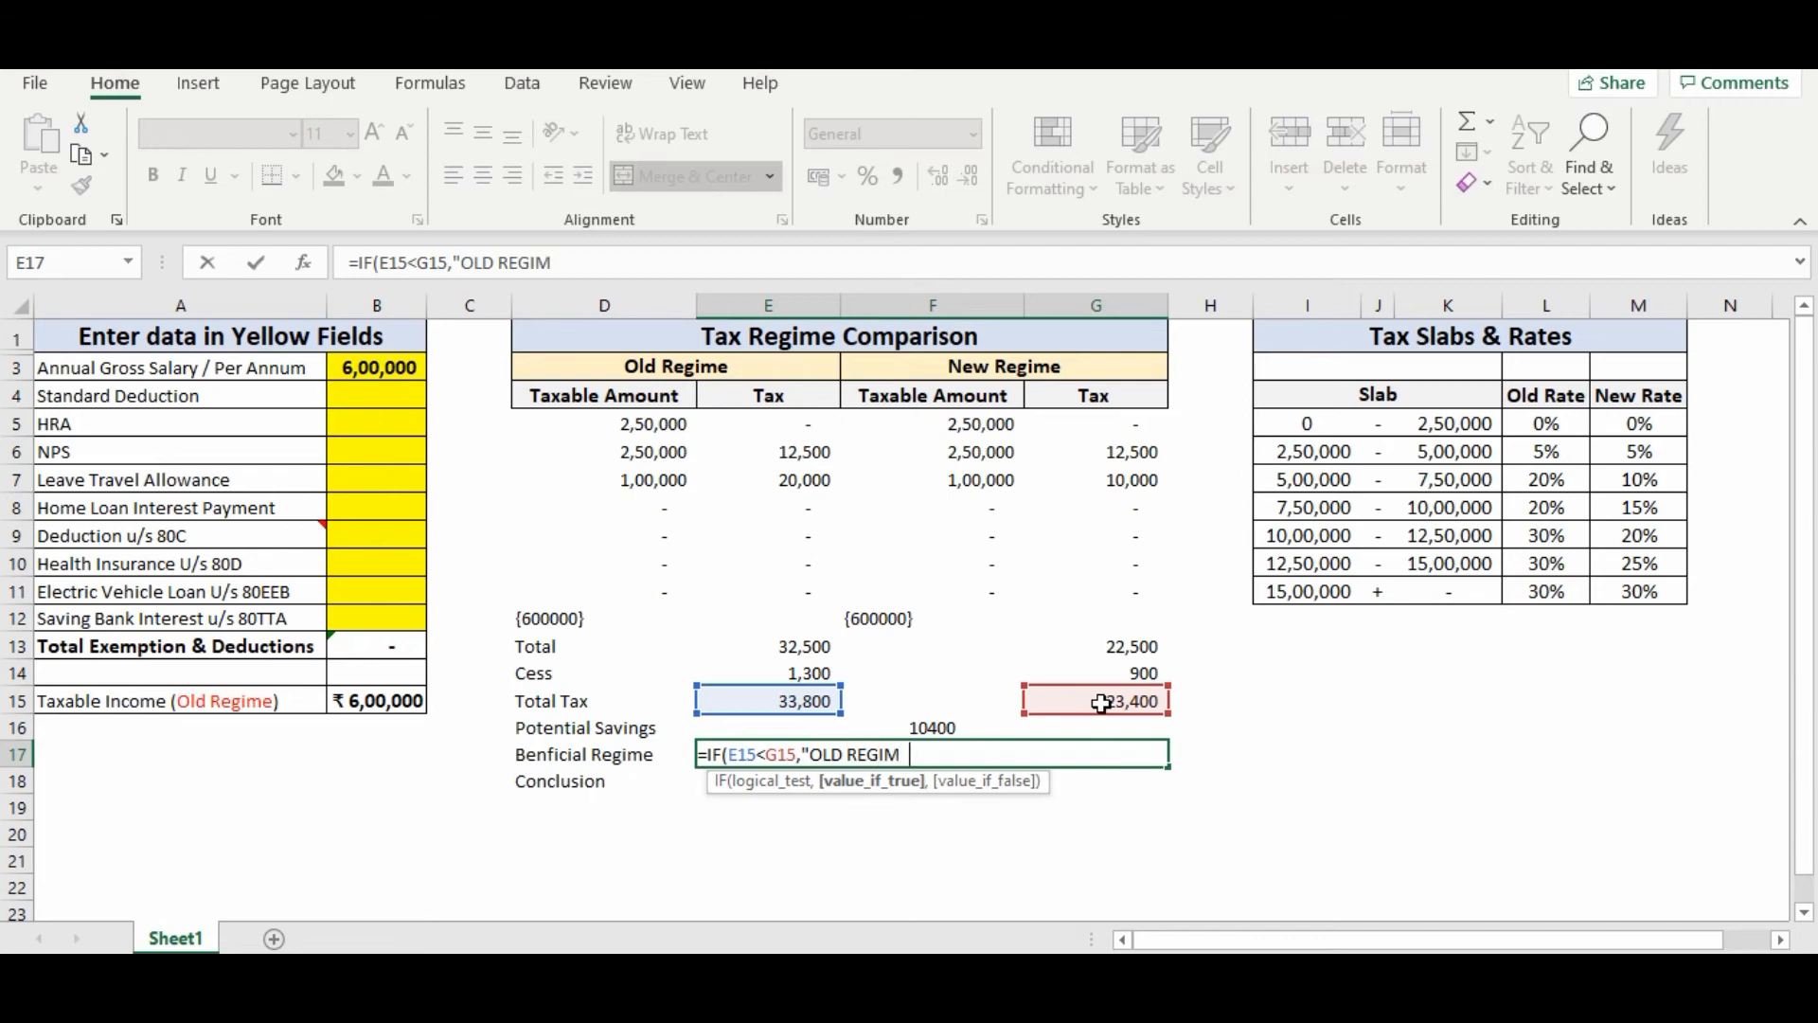
pyautogui.write('E", "')
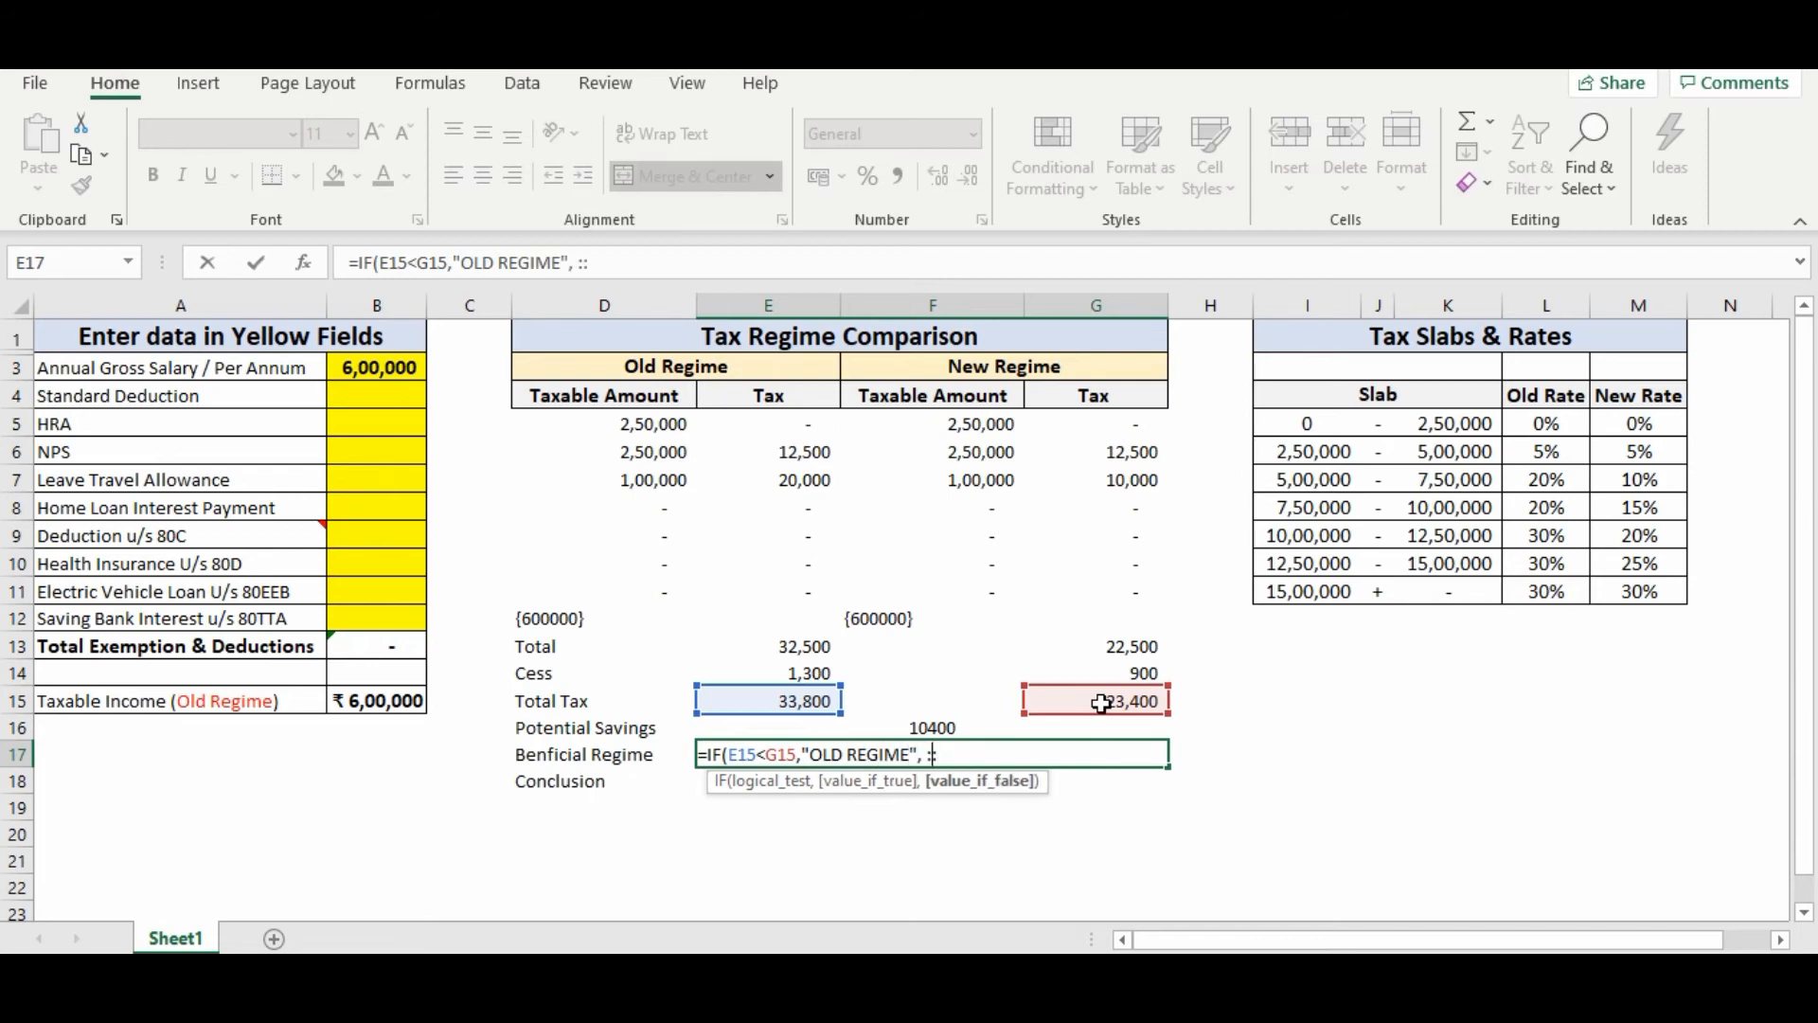
pyautogui.press('BackSpace')
pyautogui.write('"NEW RE')
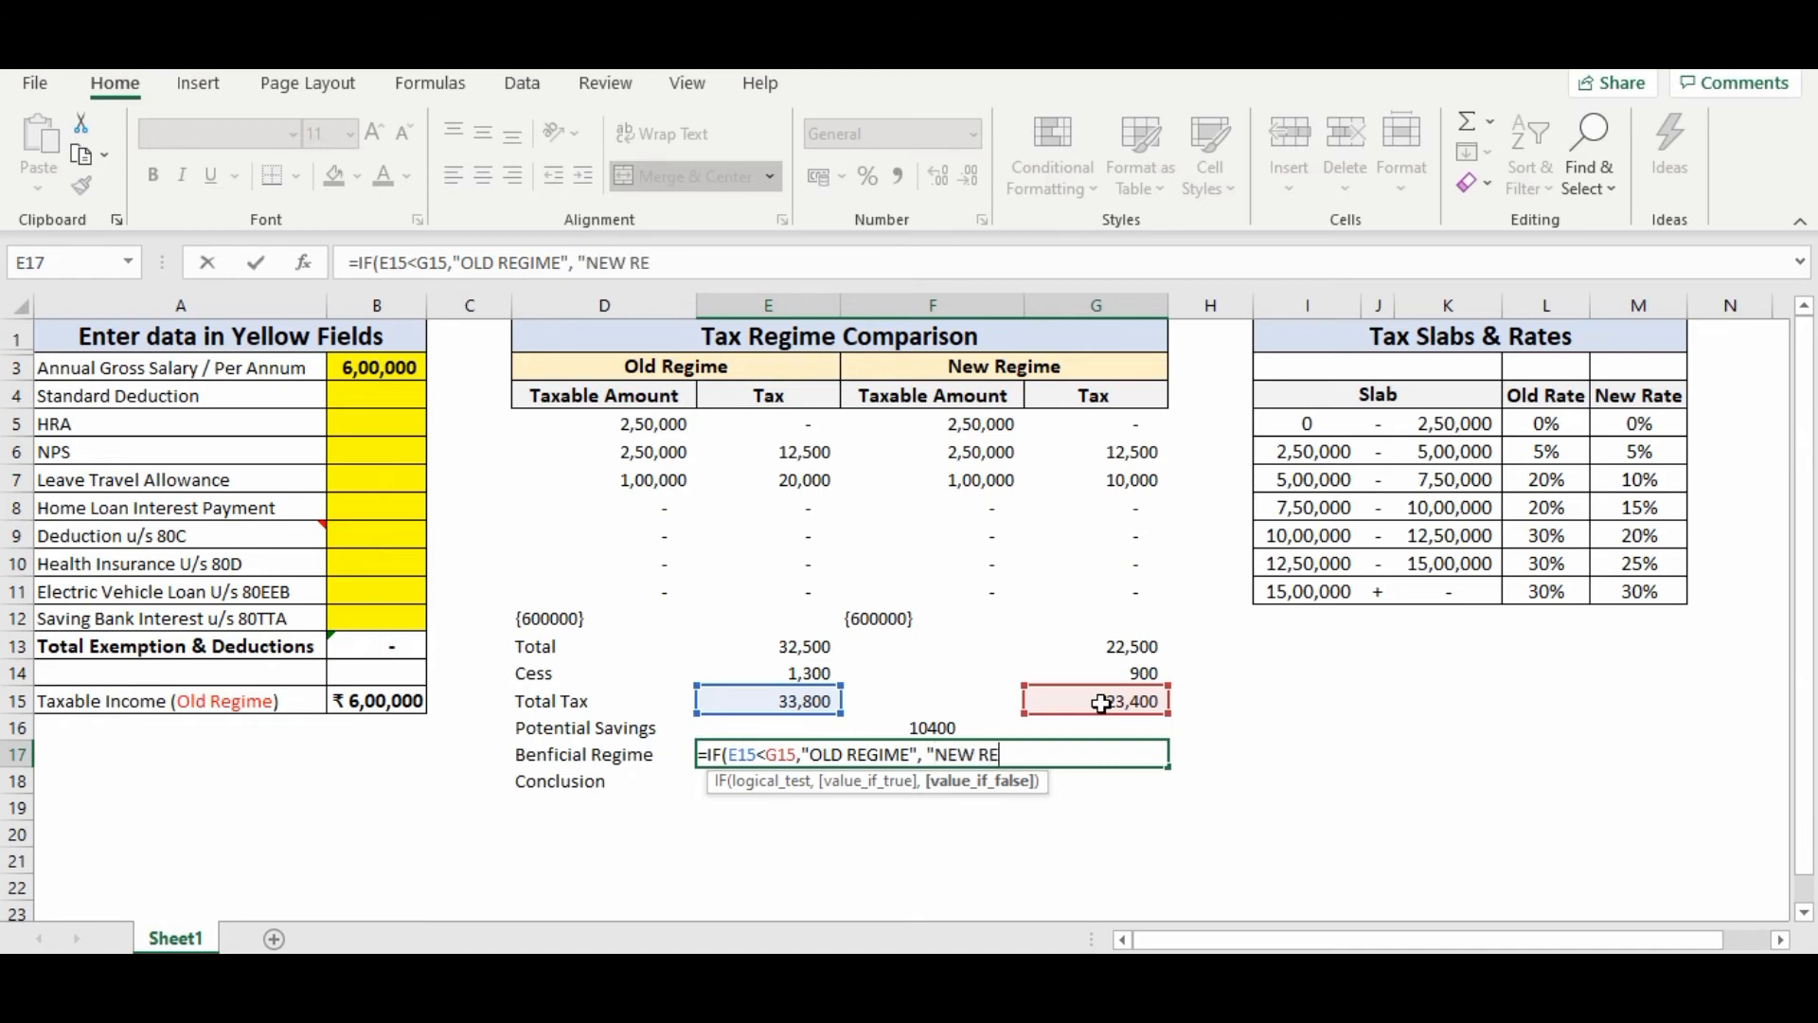
pyautogui.write('GIME"')
pyautogui.press('Return')
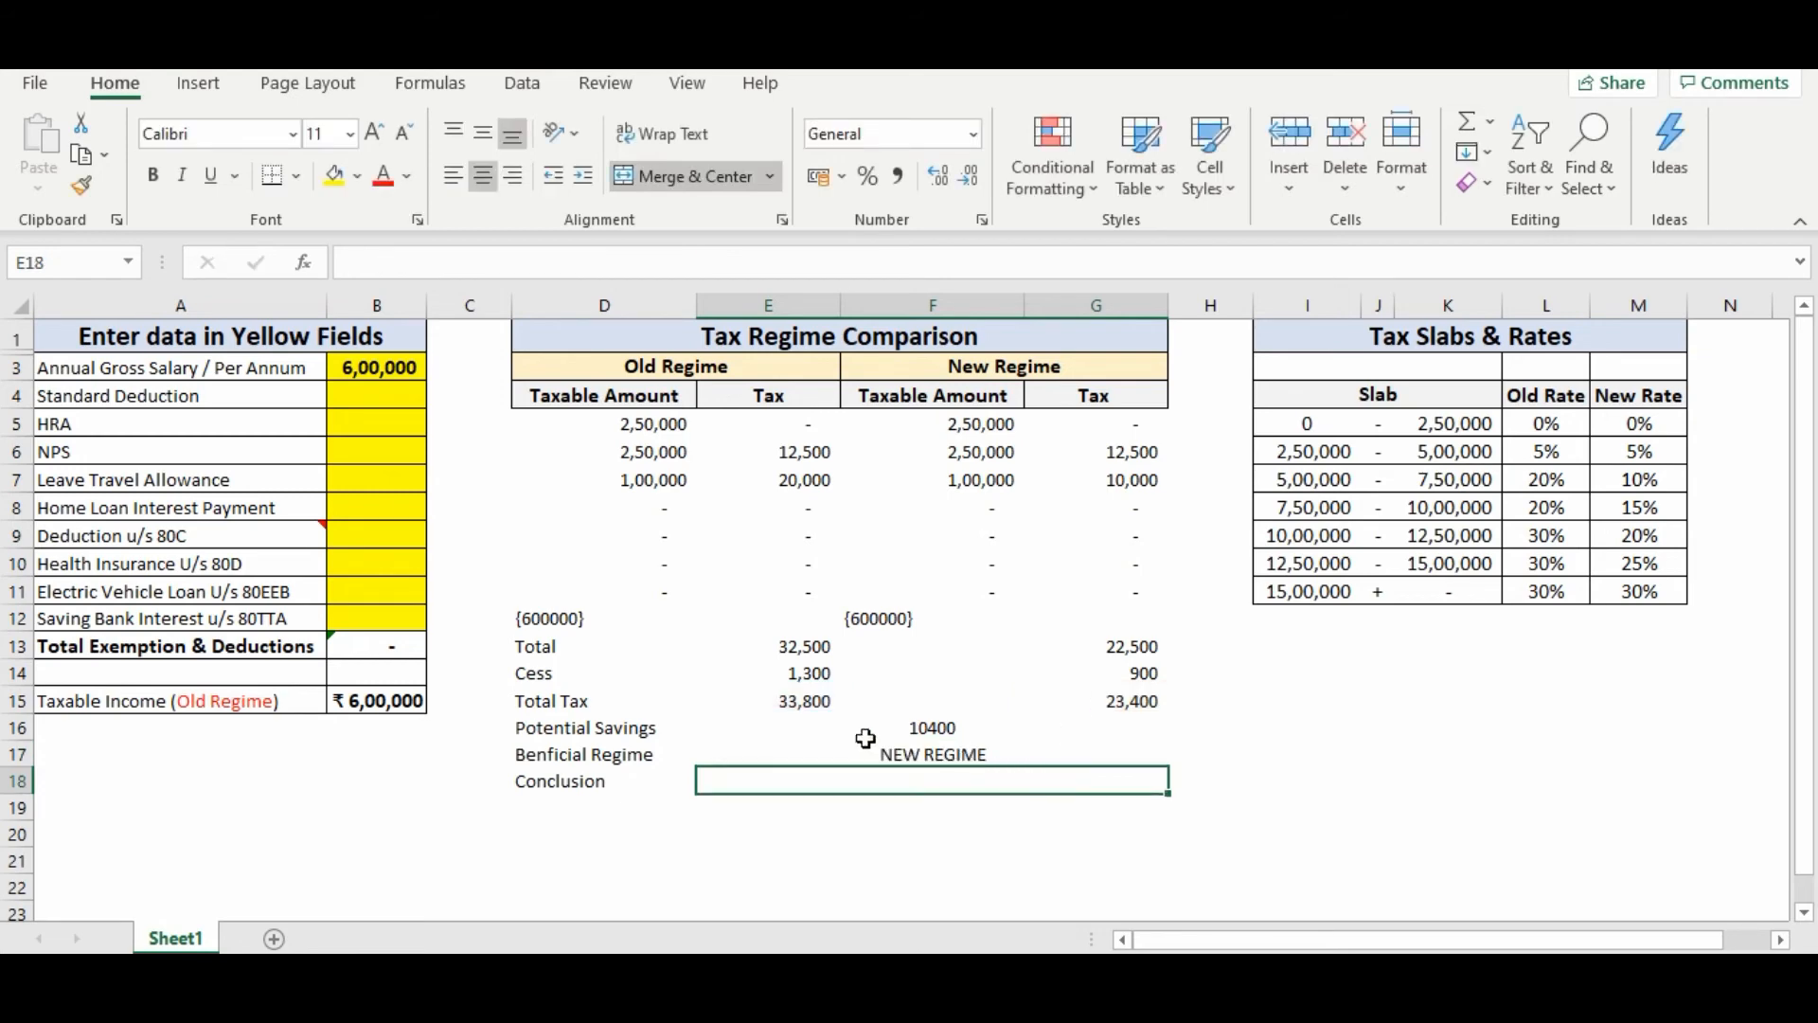
pyautogui.click(801, 757)
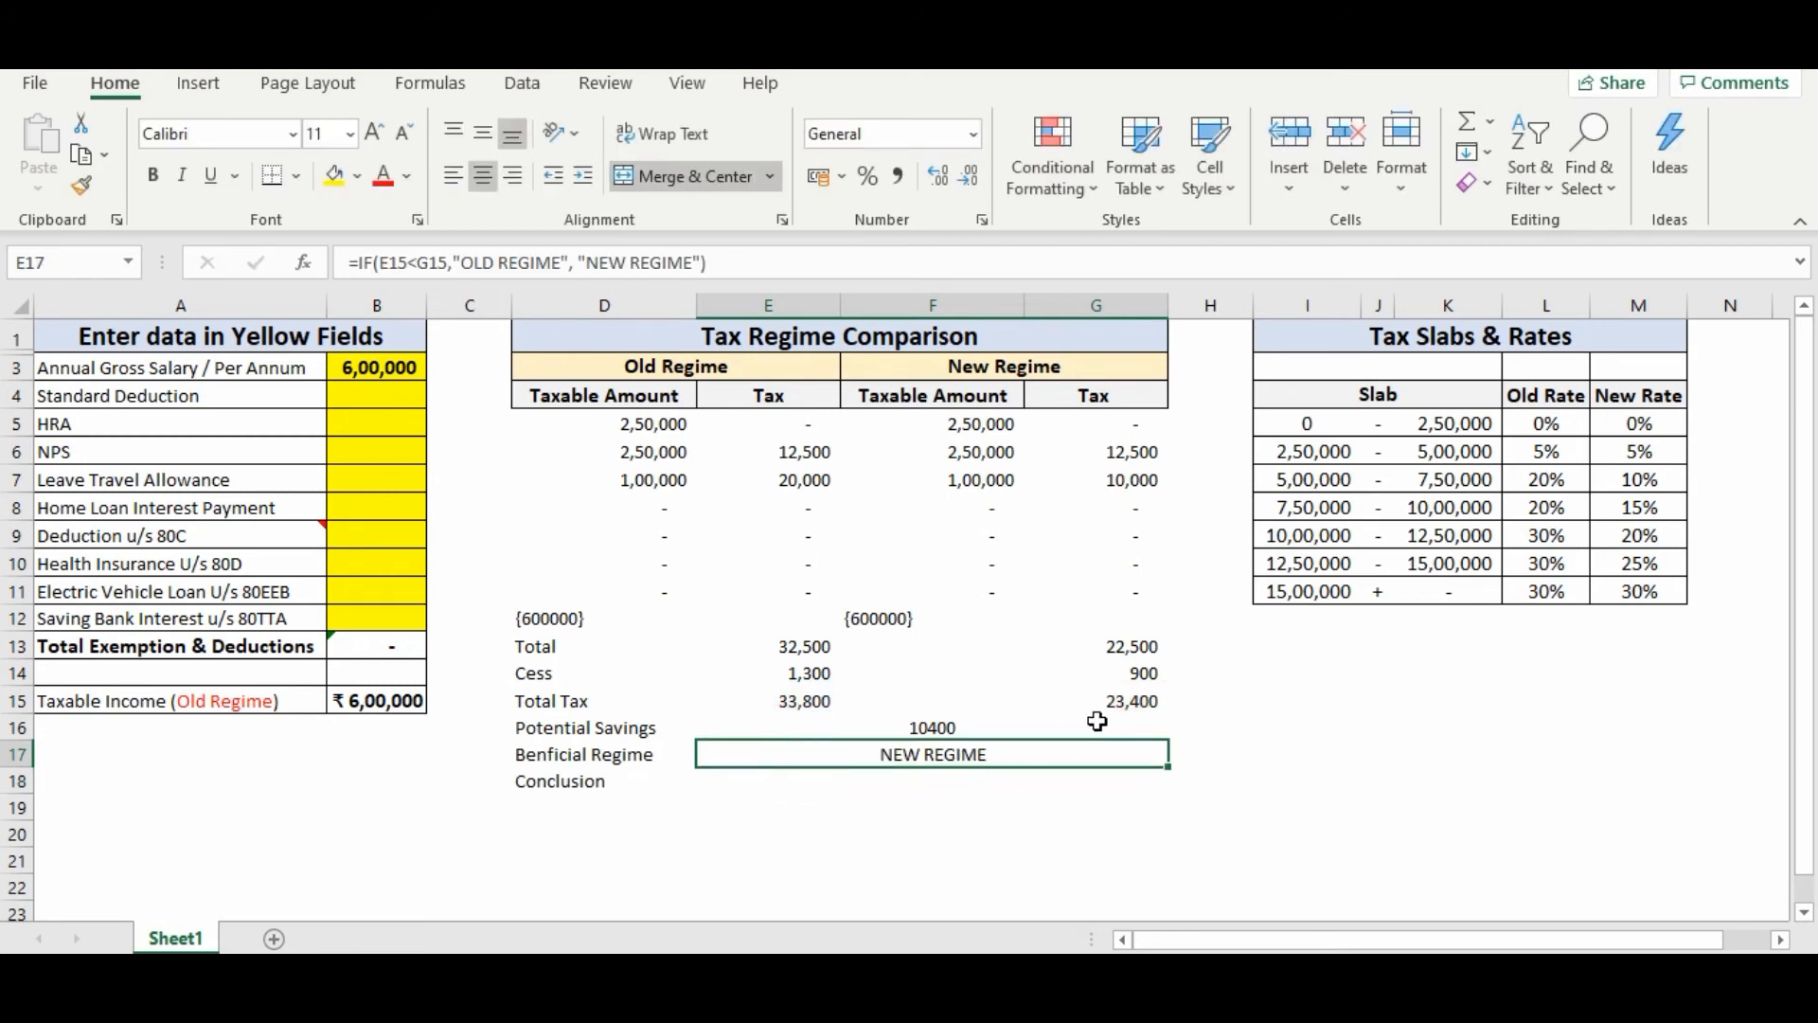
pyautogui.click(1103, 706)
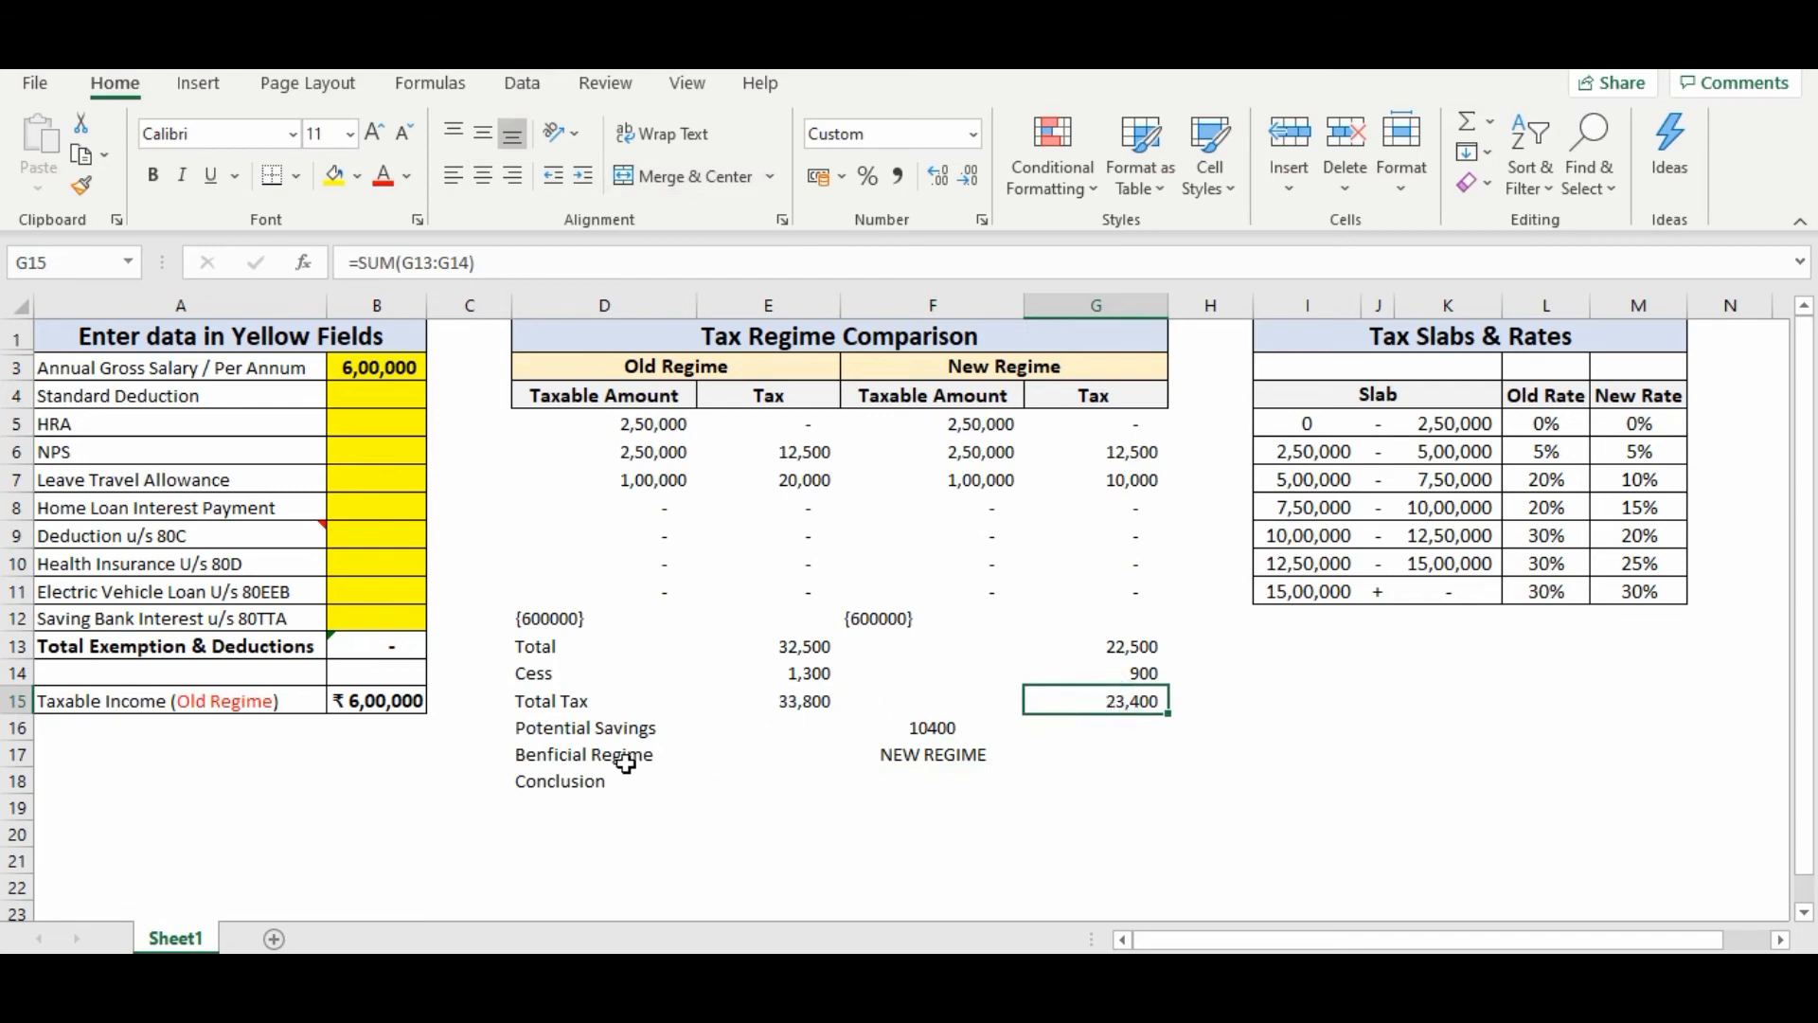
pyautogui.click(774, 757)
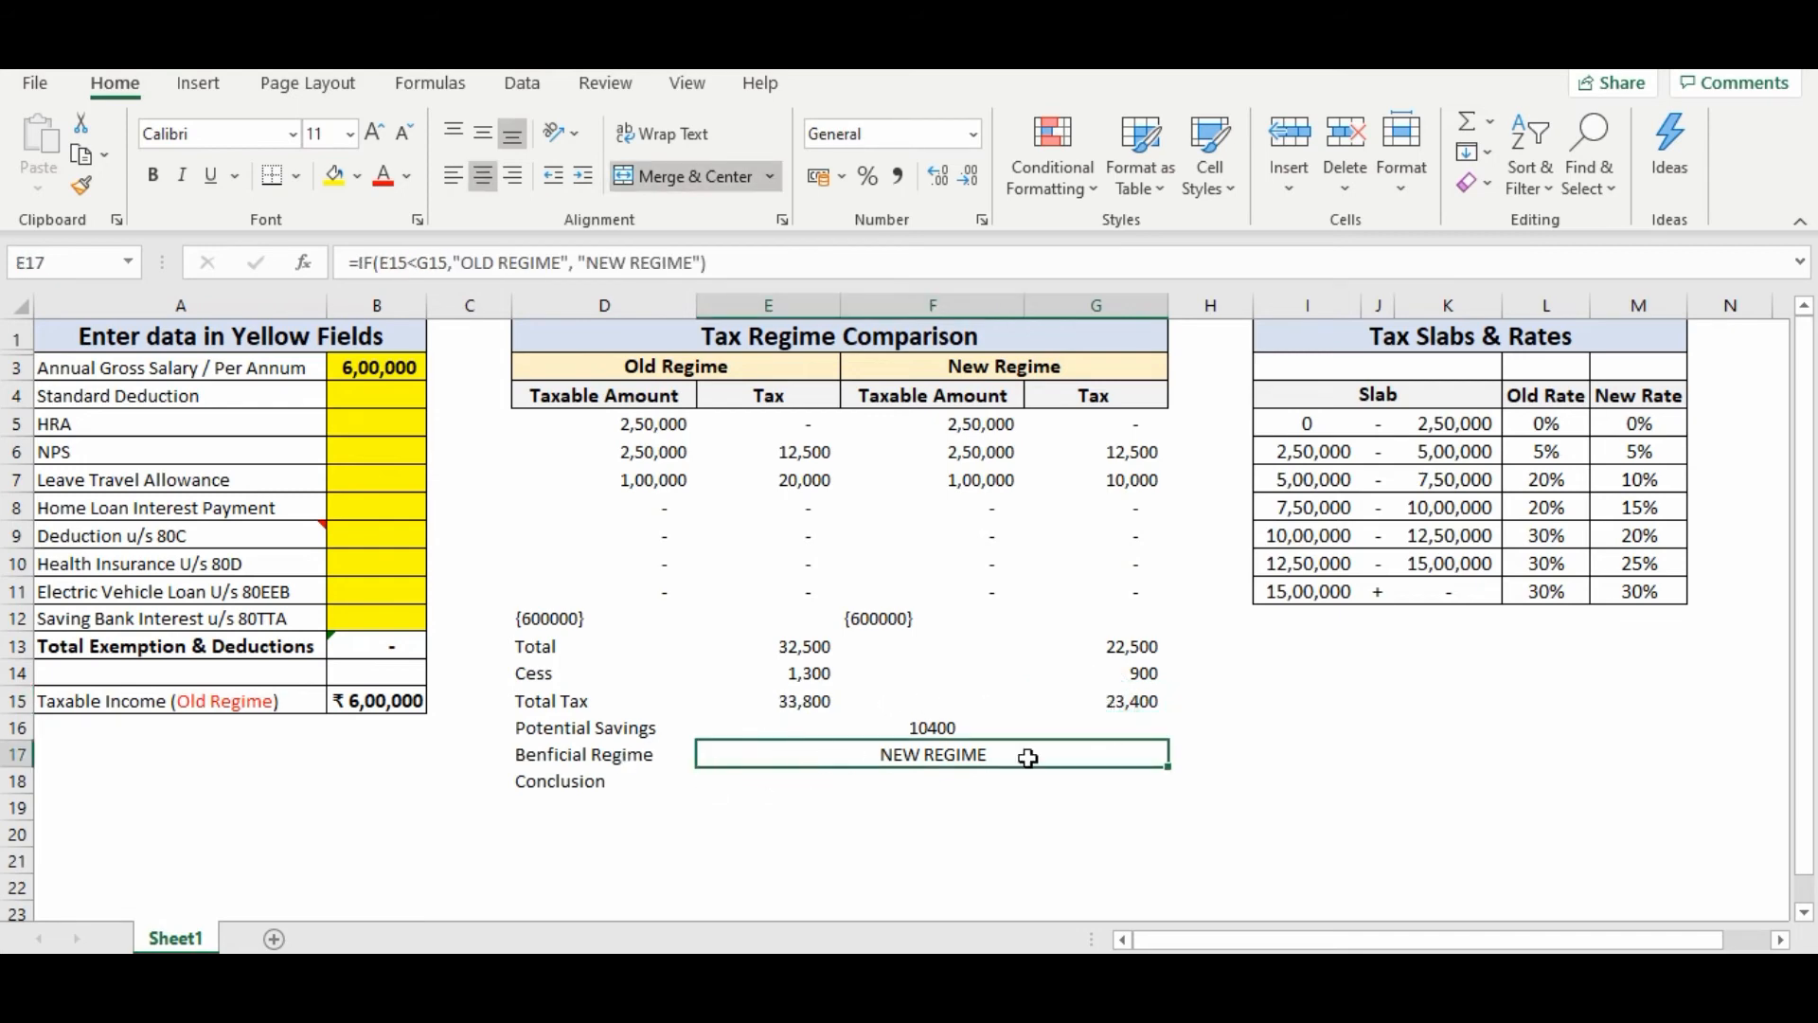
# - Enter =IF(G15>E15,"Less Tax with Old Regime","Less Tax With New Regime") in the merged Conclusion cell E18
pyautogui.click(885, 787)
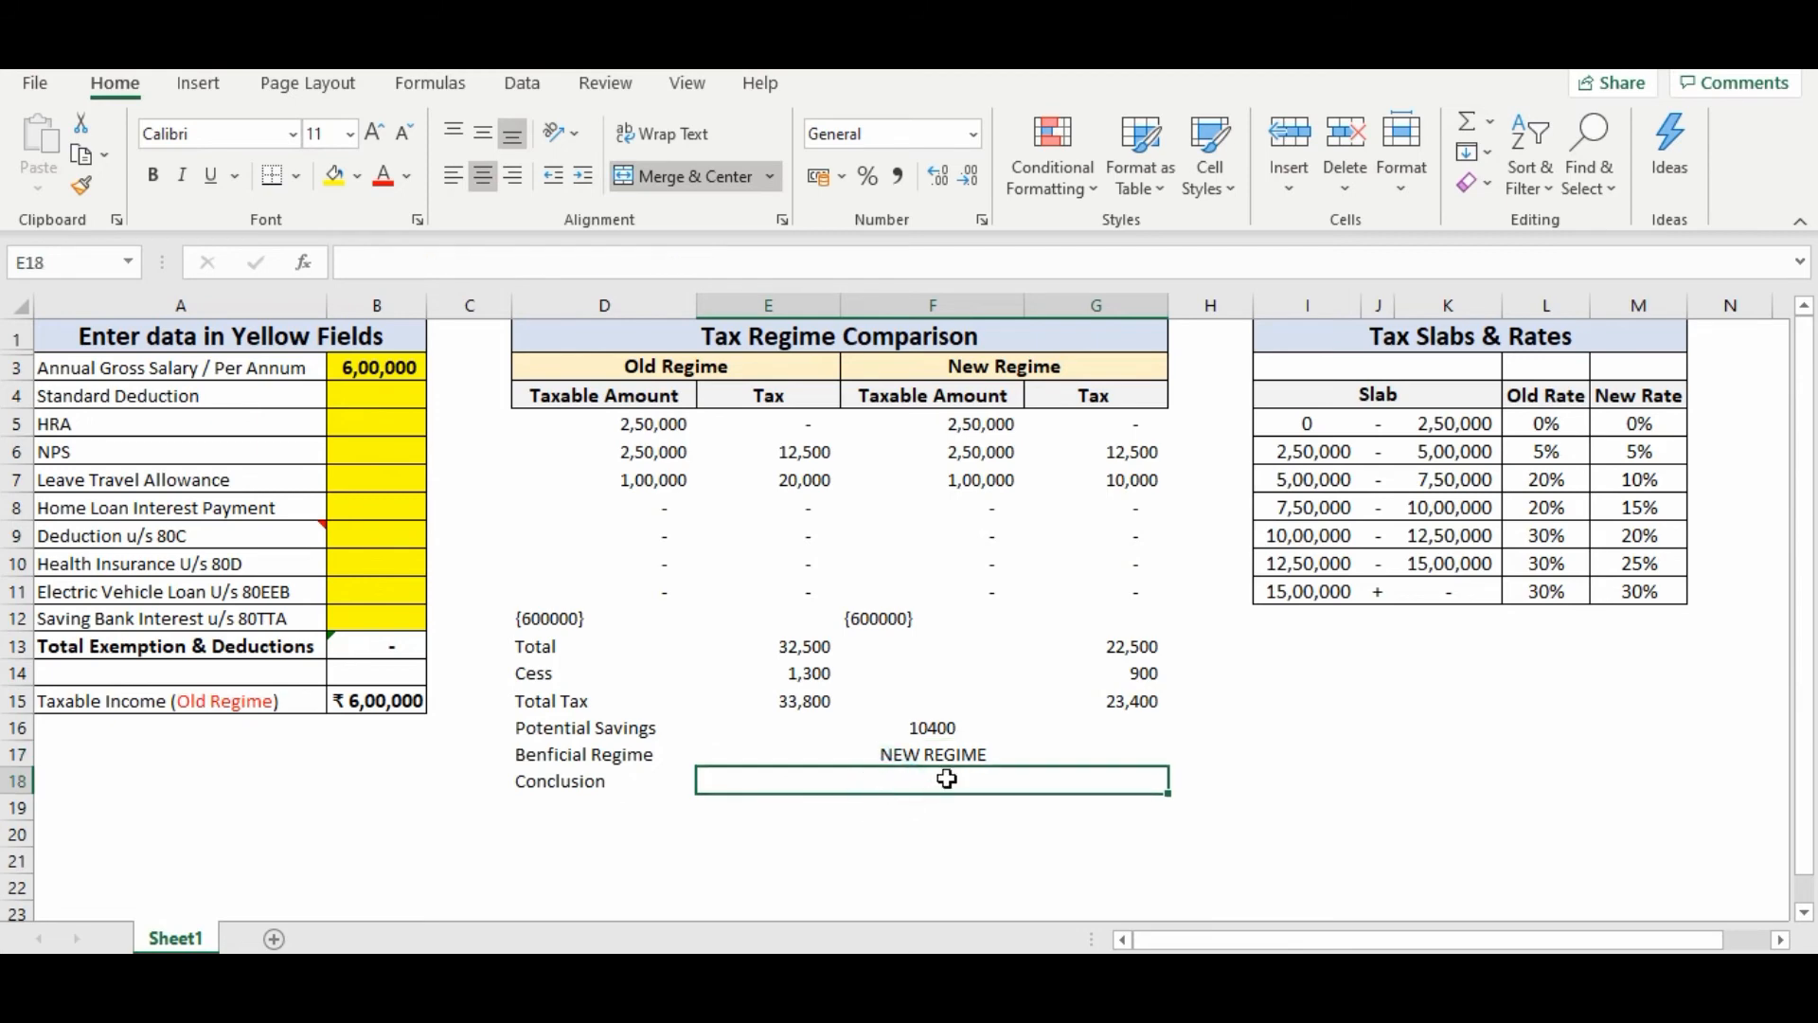
pyautogui.write('=')
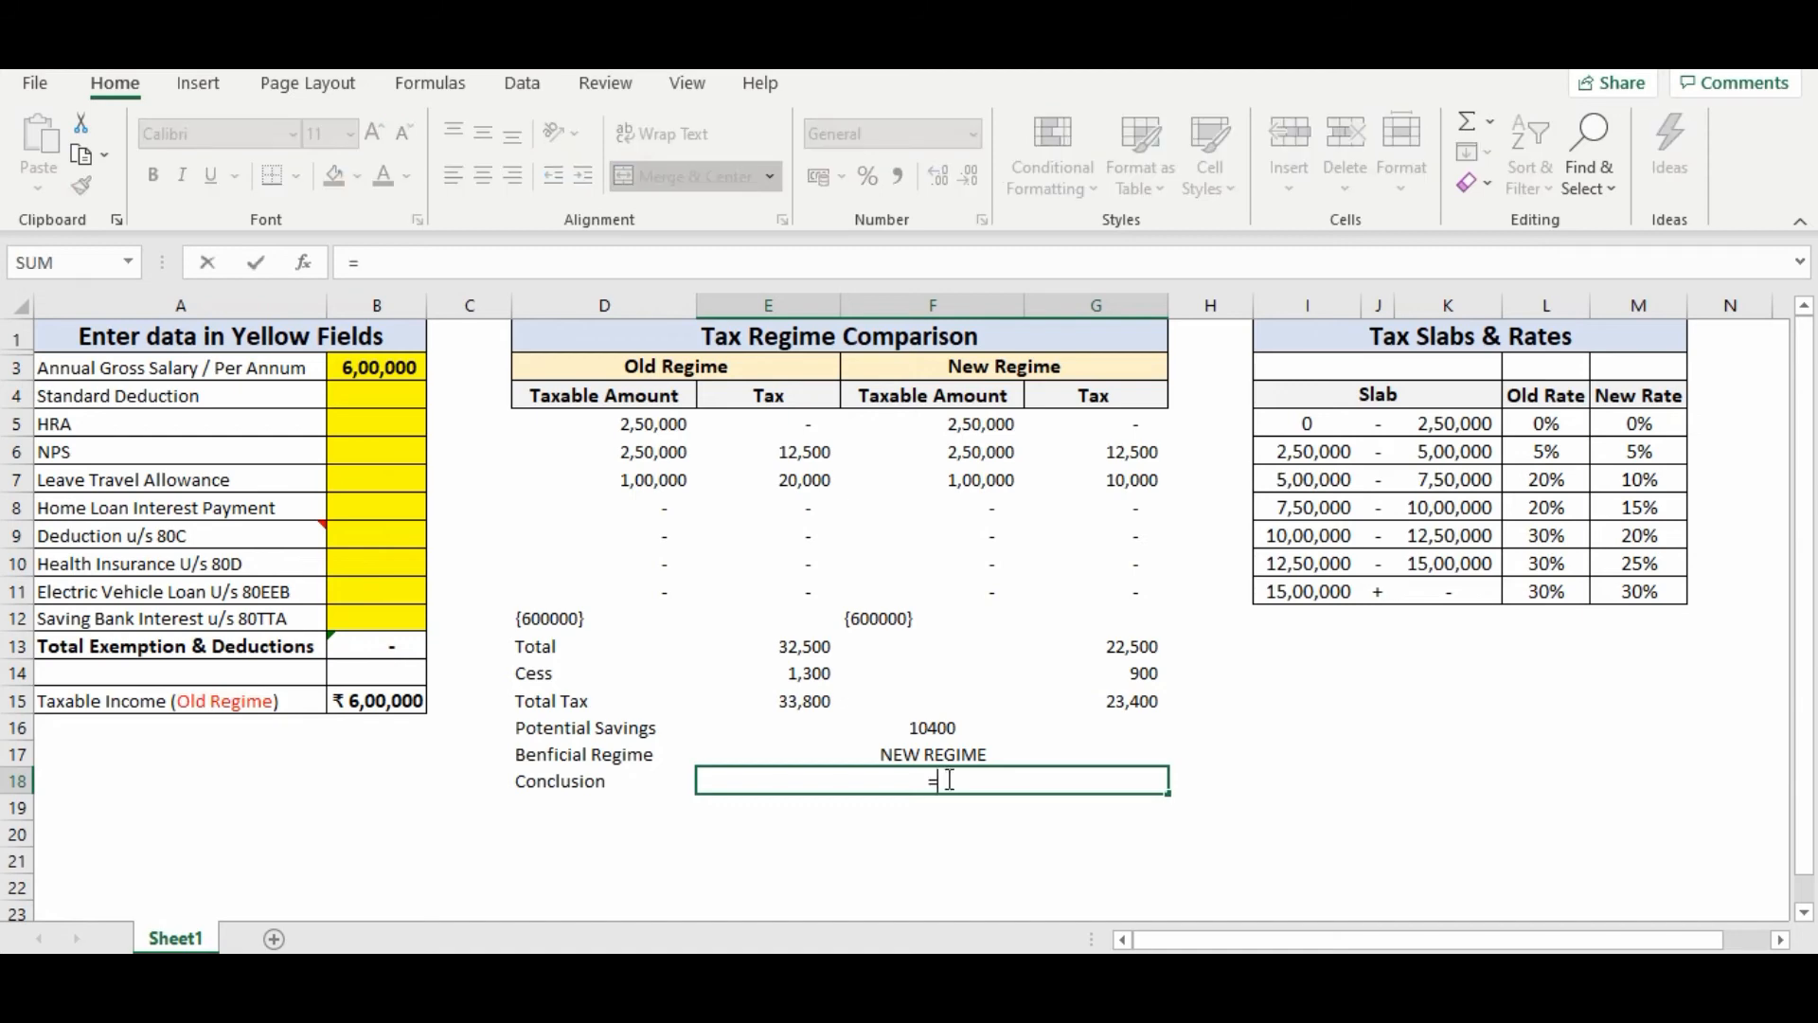
pyautogui.write('if')
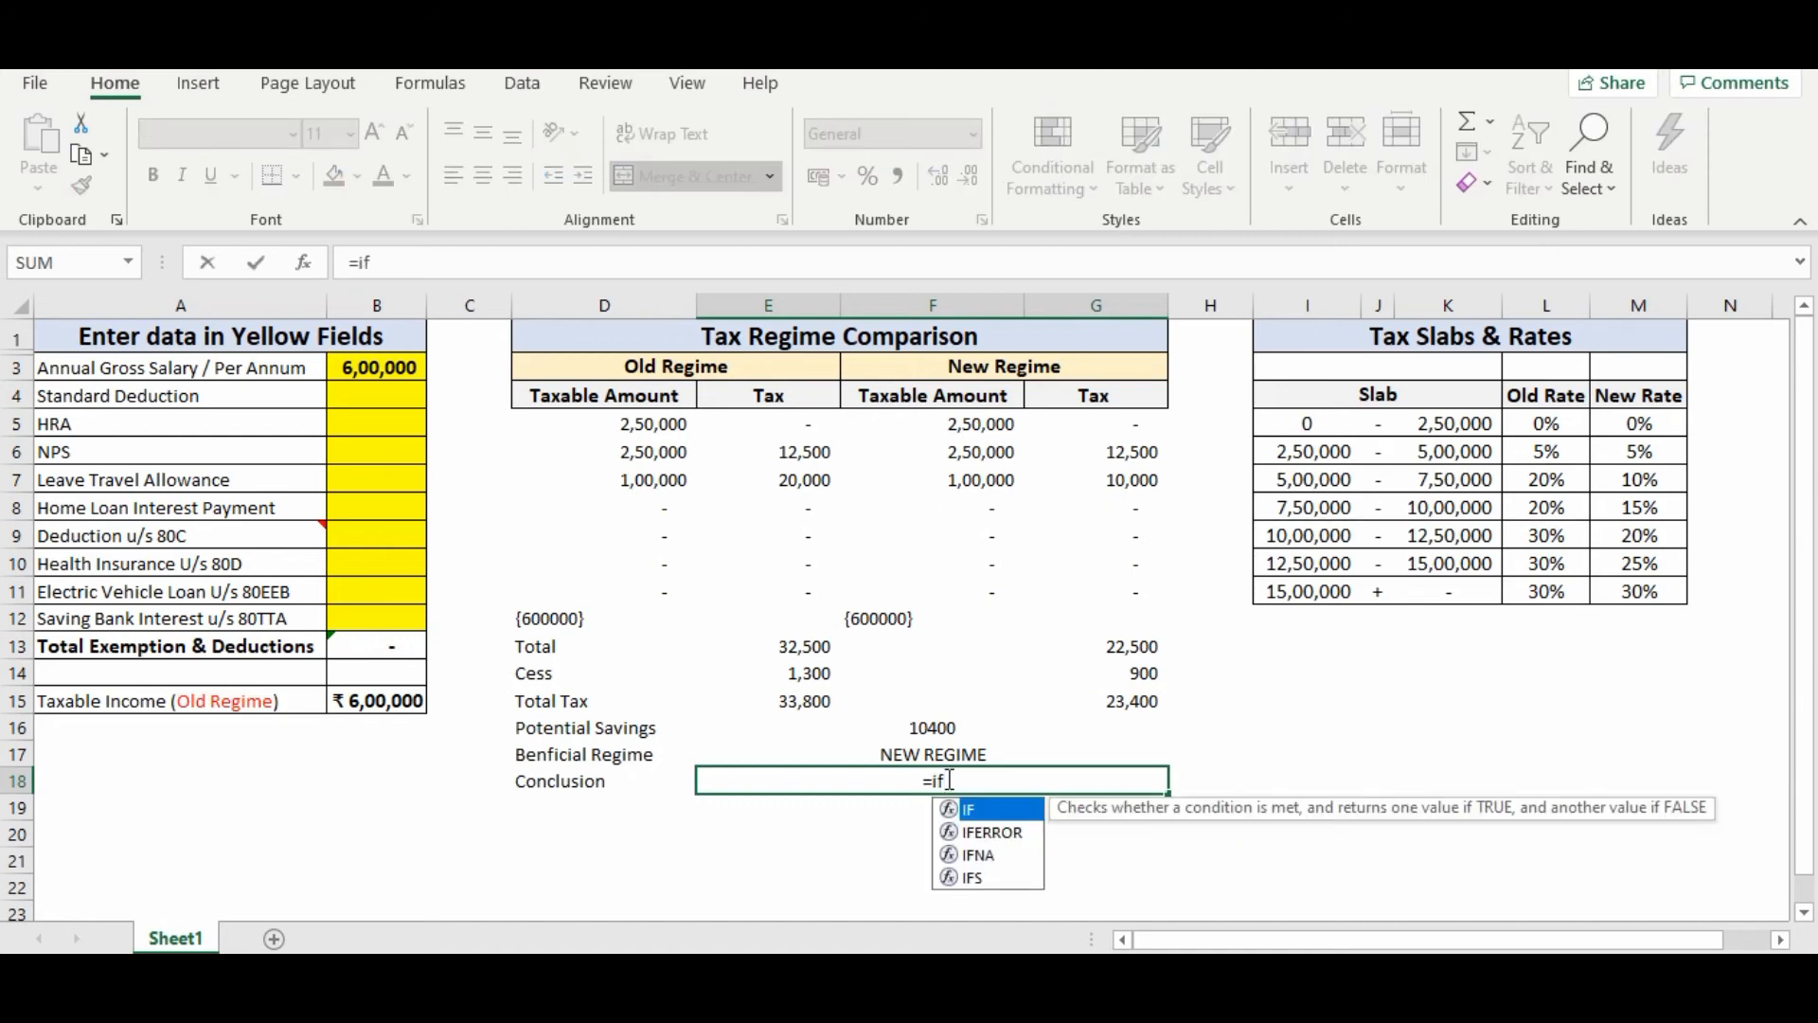
pyautogui.press('Tab')
pyautogui.click(1093, 701)
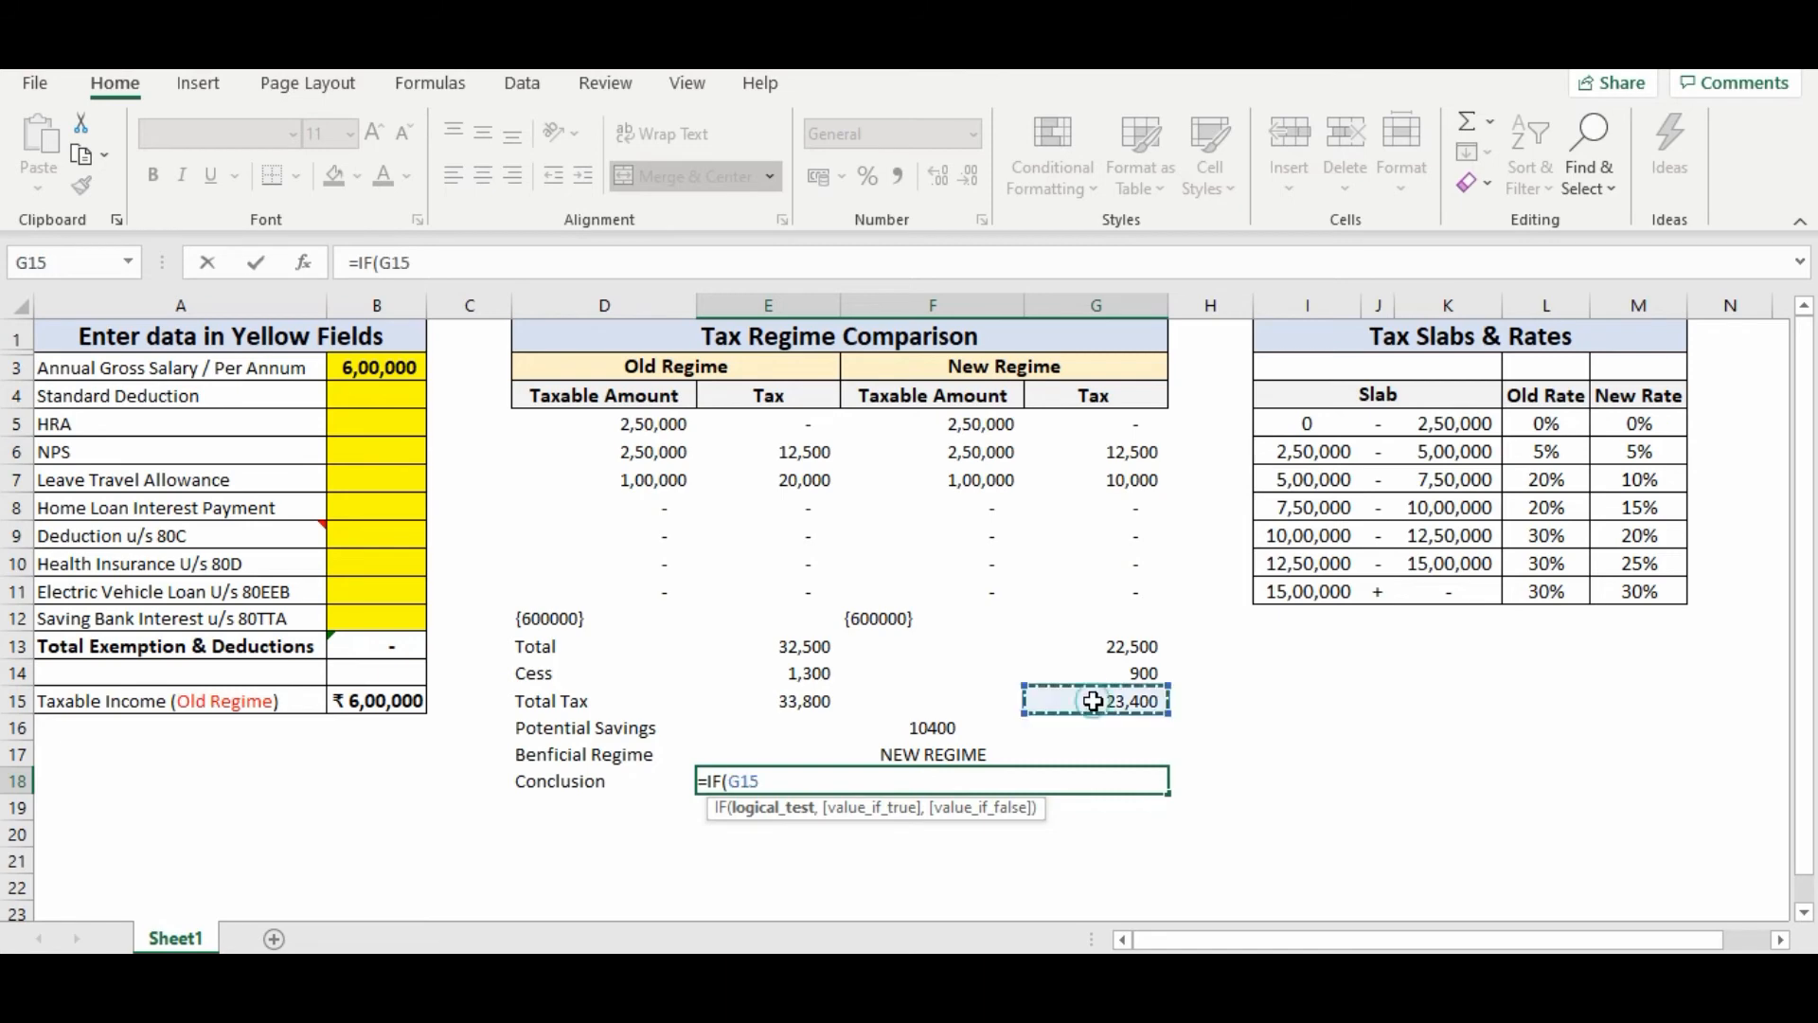
pyautogui.write('>')
pyautogui.click(800, 702)
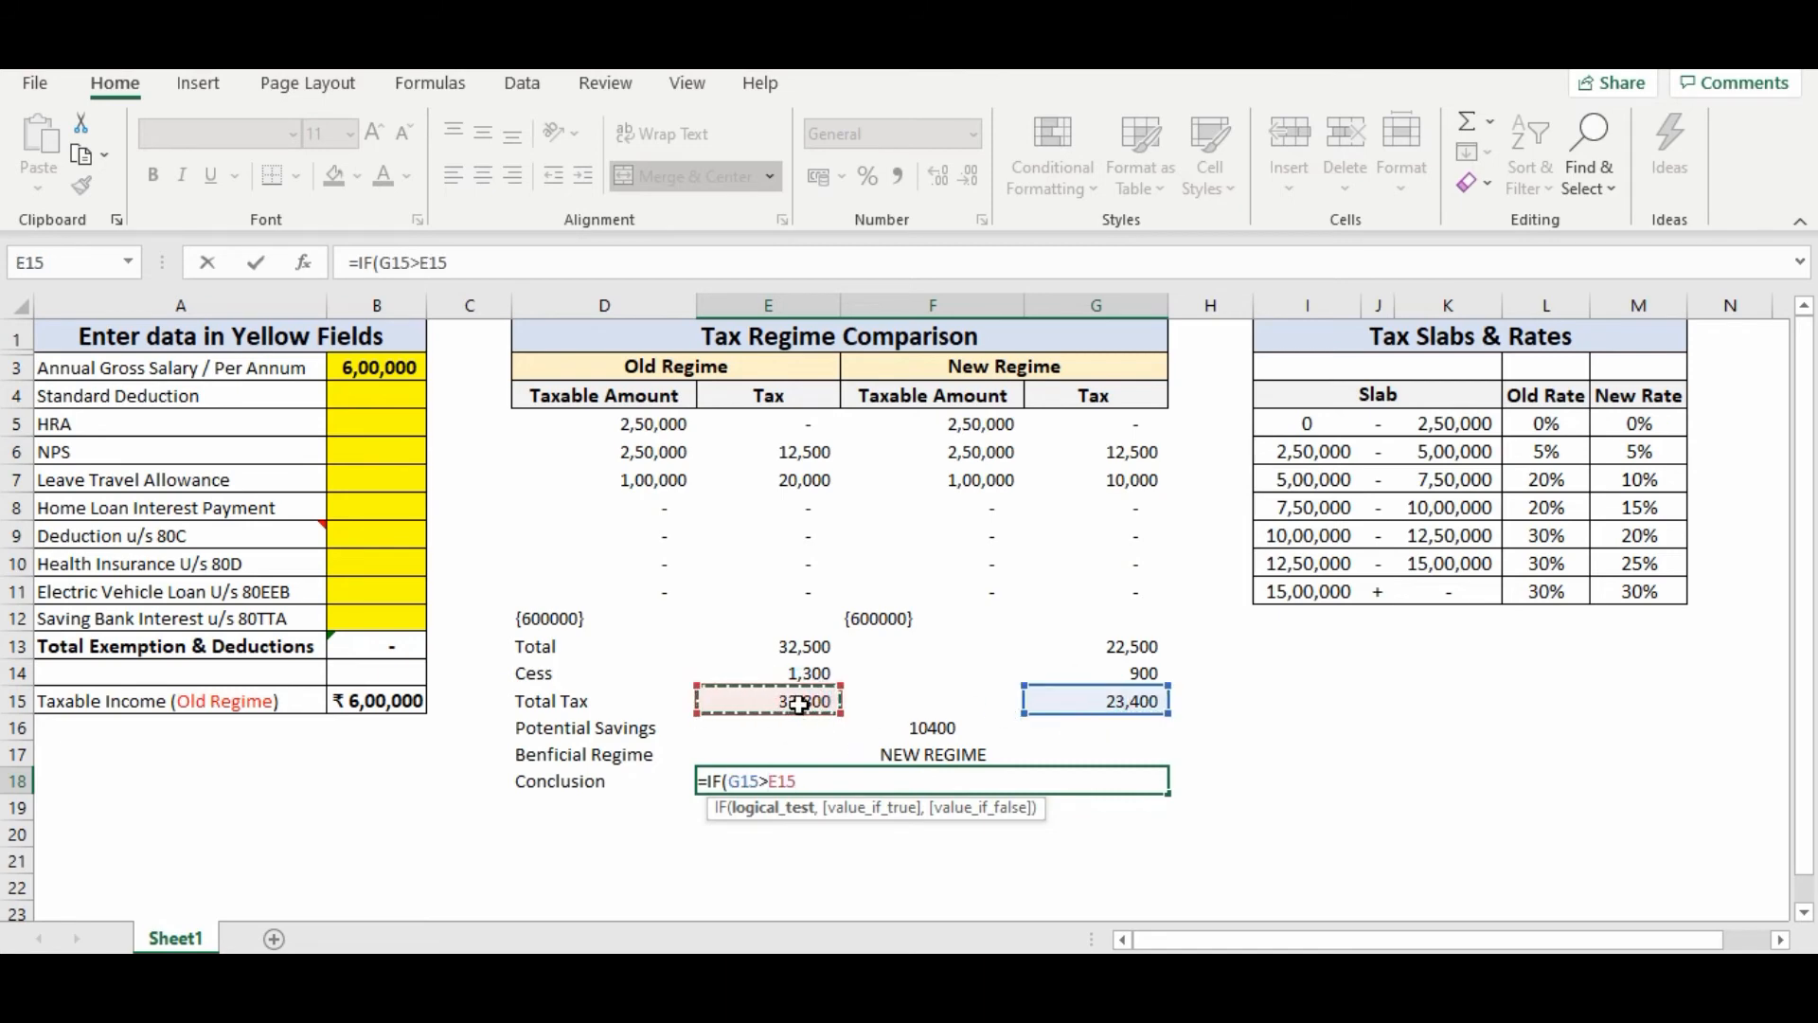
pyautogui.write(',')
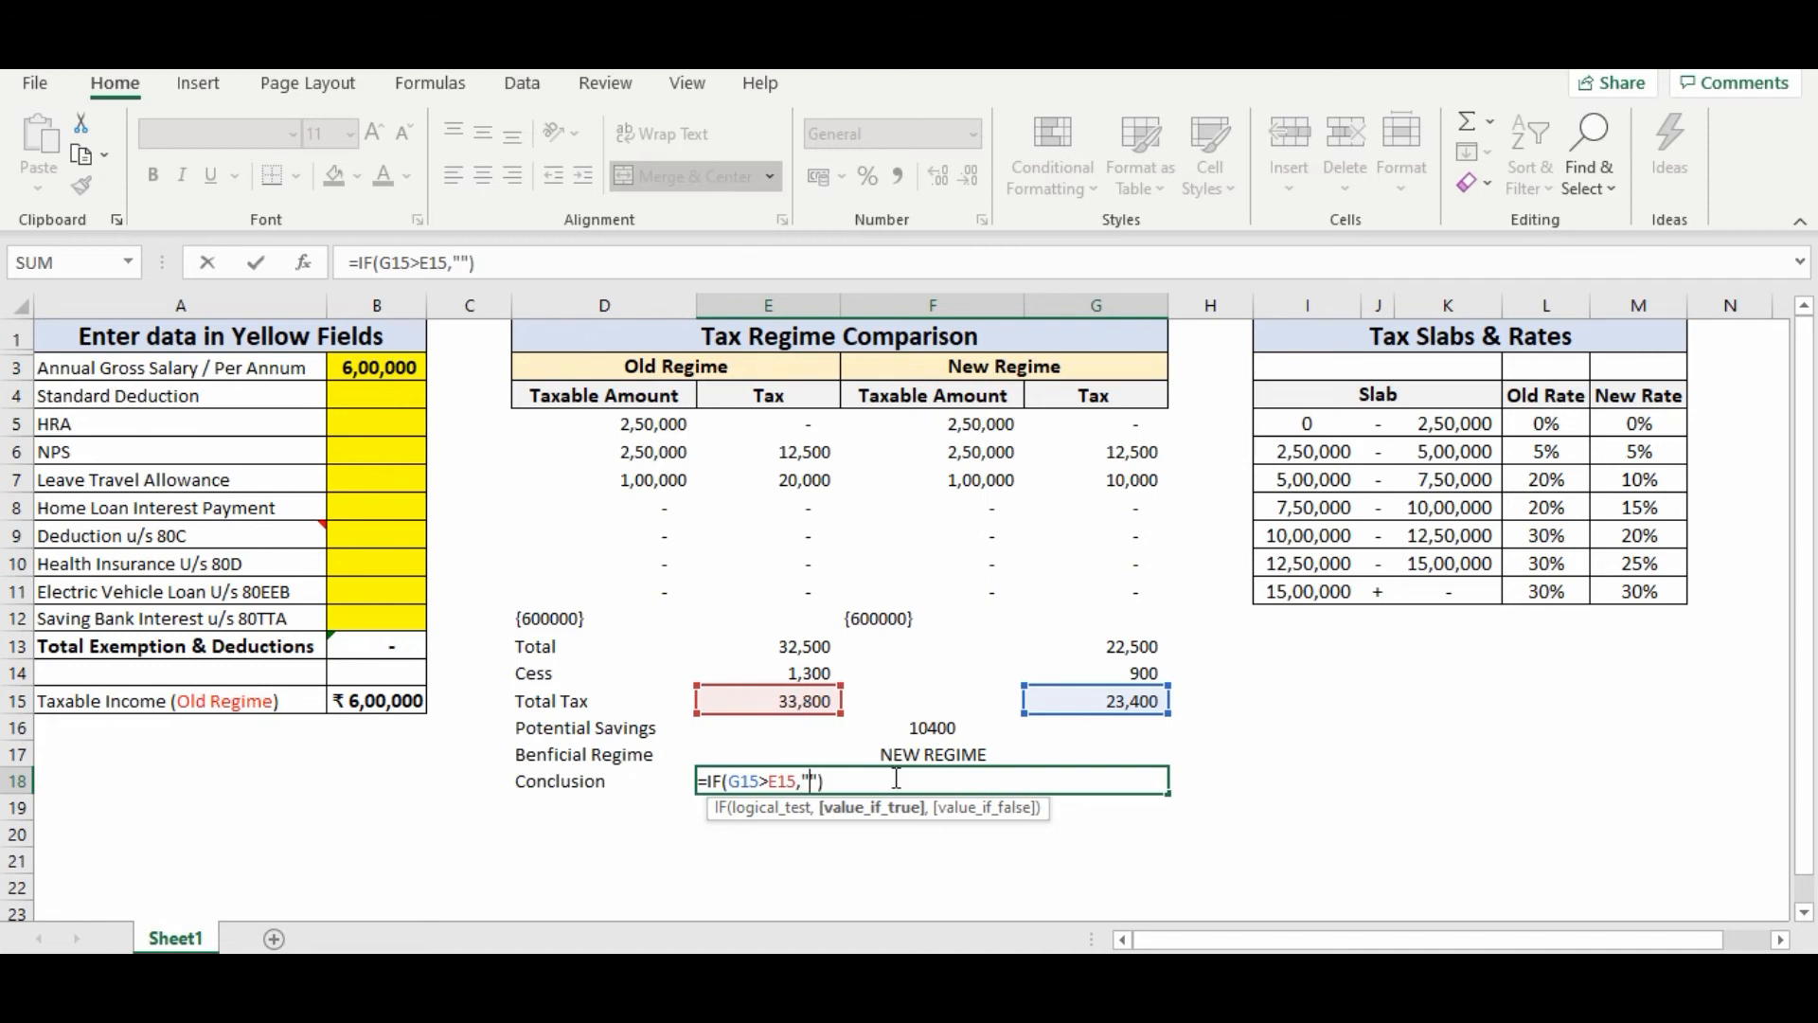
pyautogui.write('Less Tax with OL')
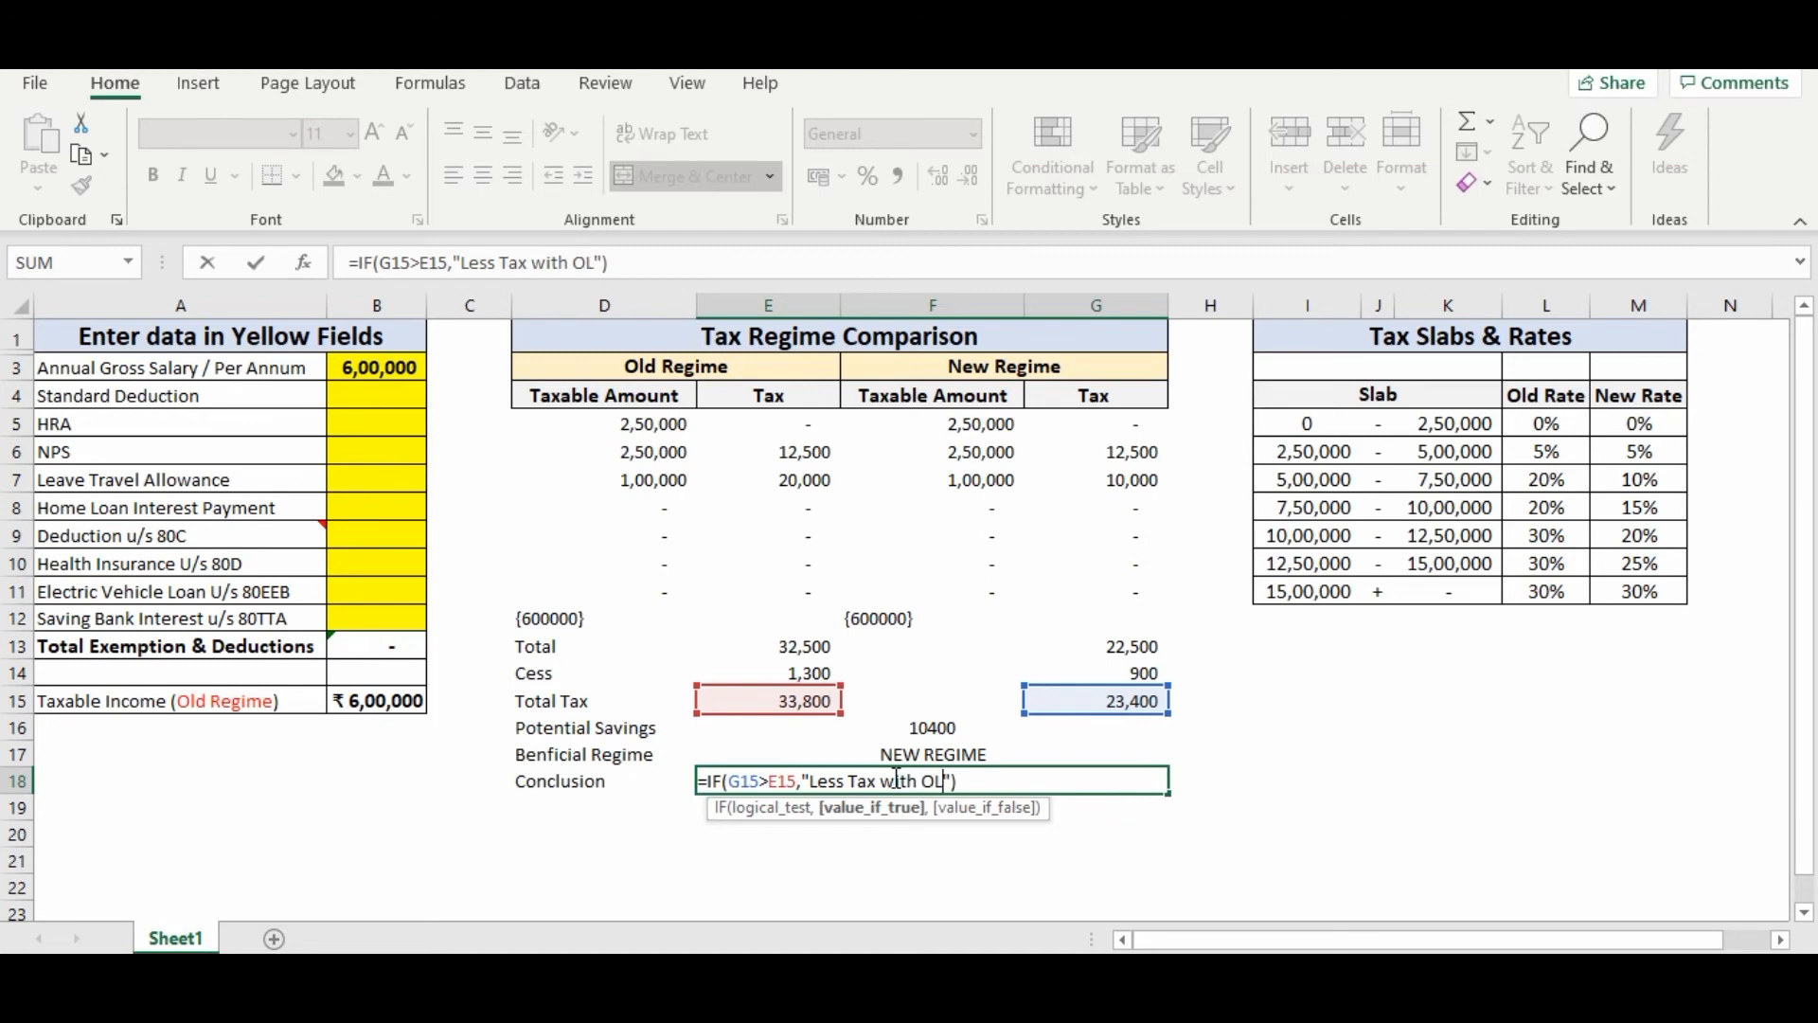
pyautogui.press('BackSpace')
pyautogui.write('ld Regime"')
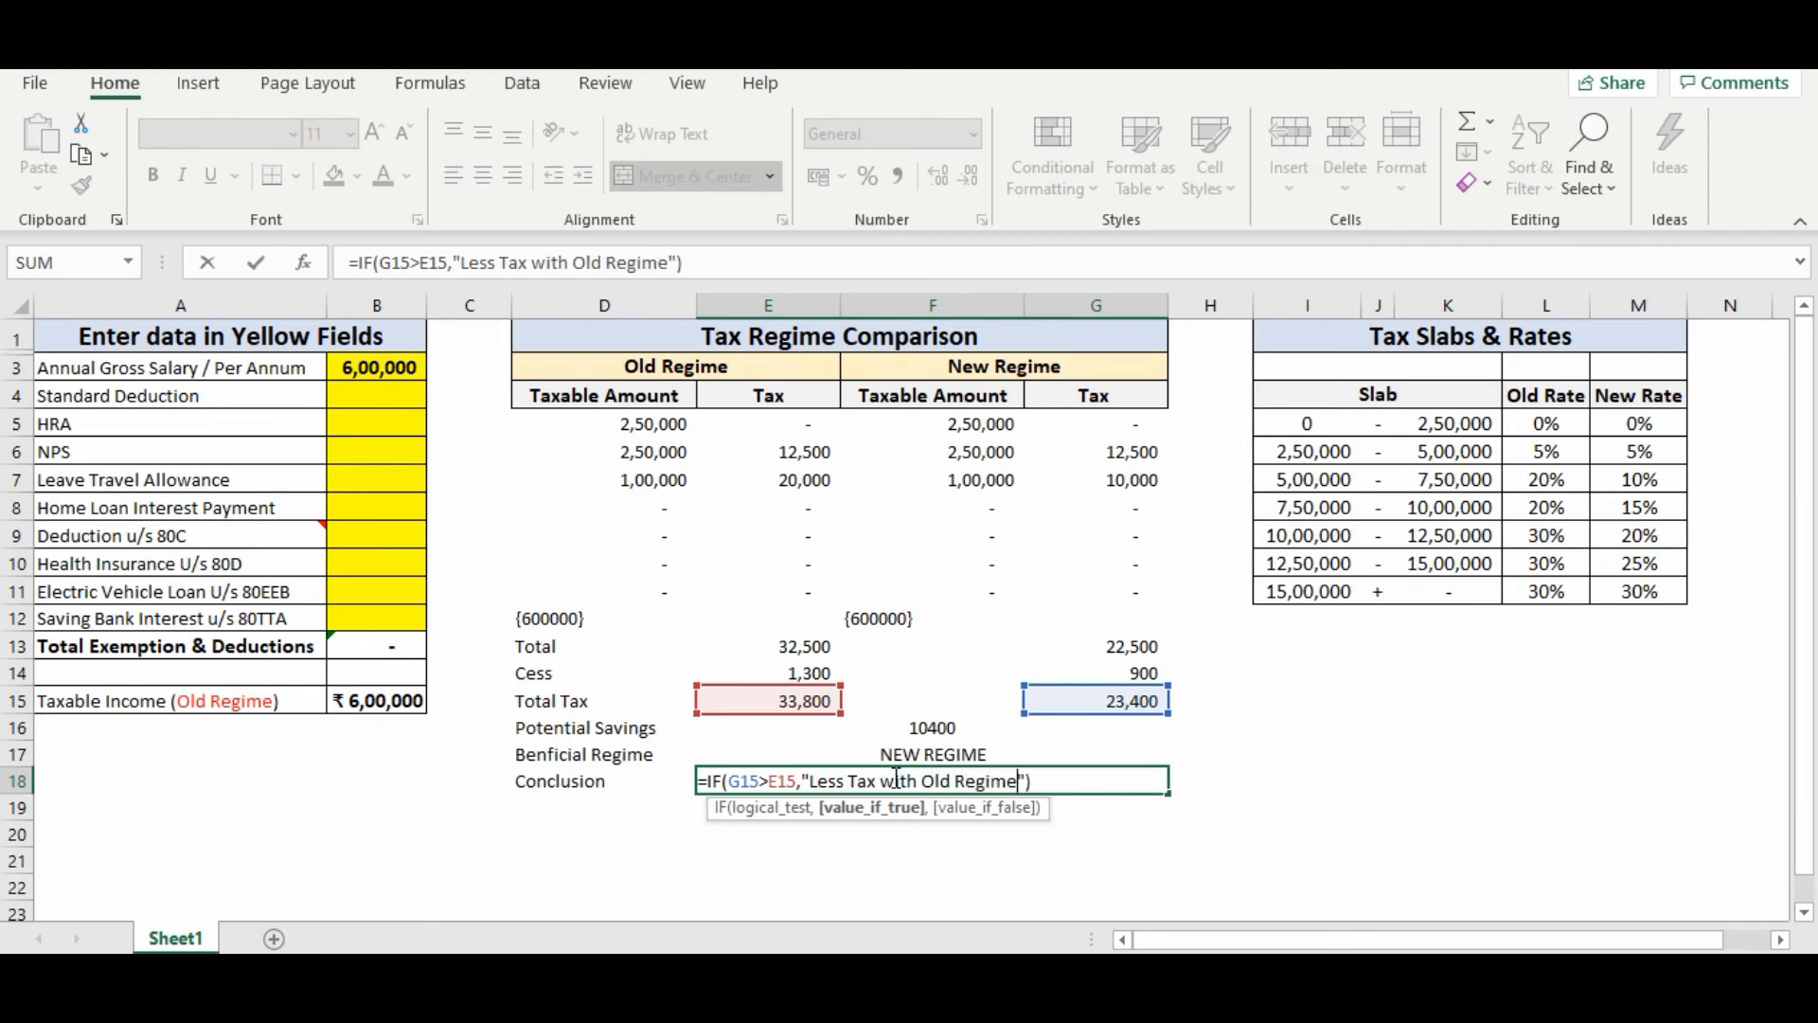
pyautogui.write(',')
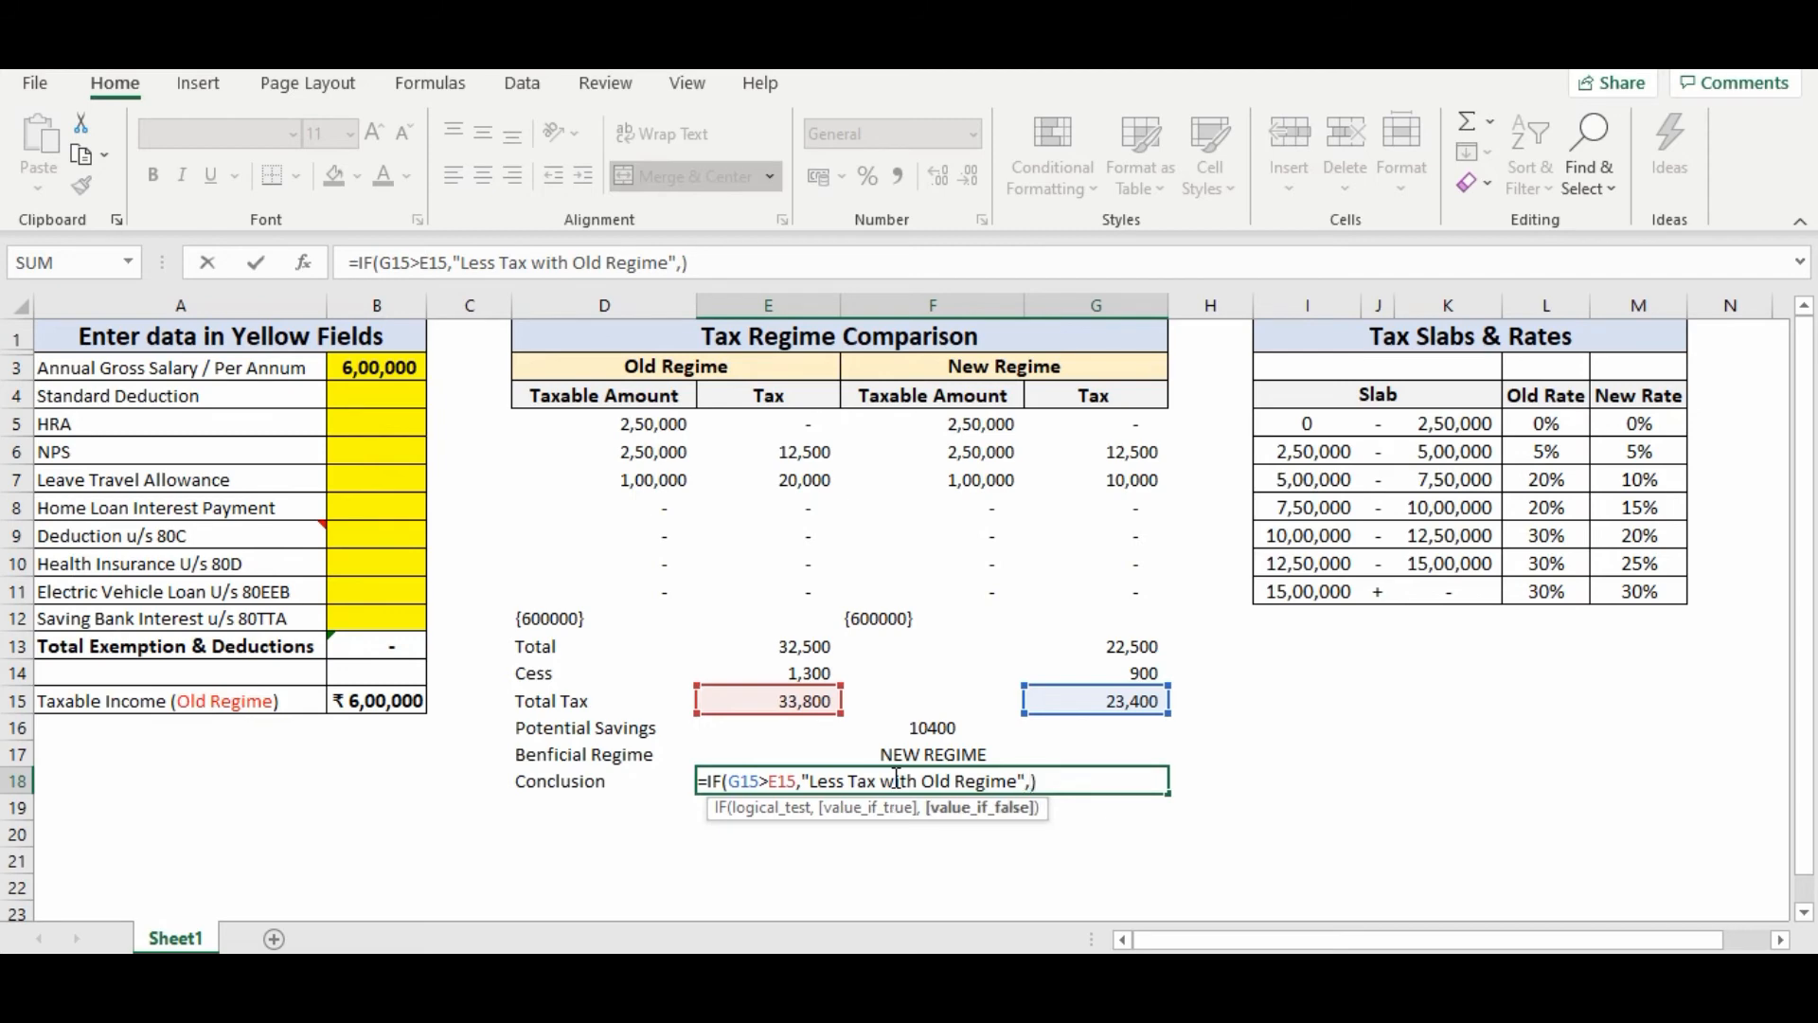
pyautogui.write('"Less Tax WW')
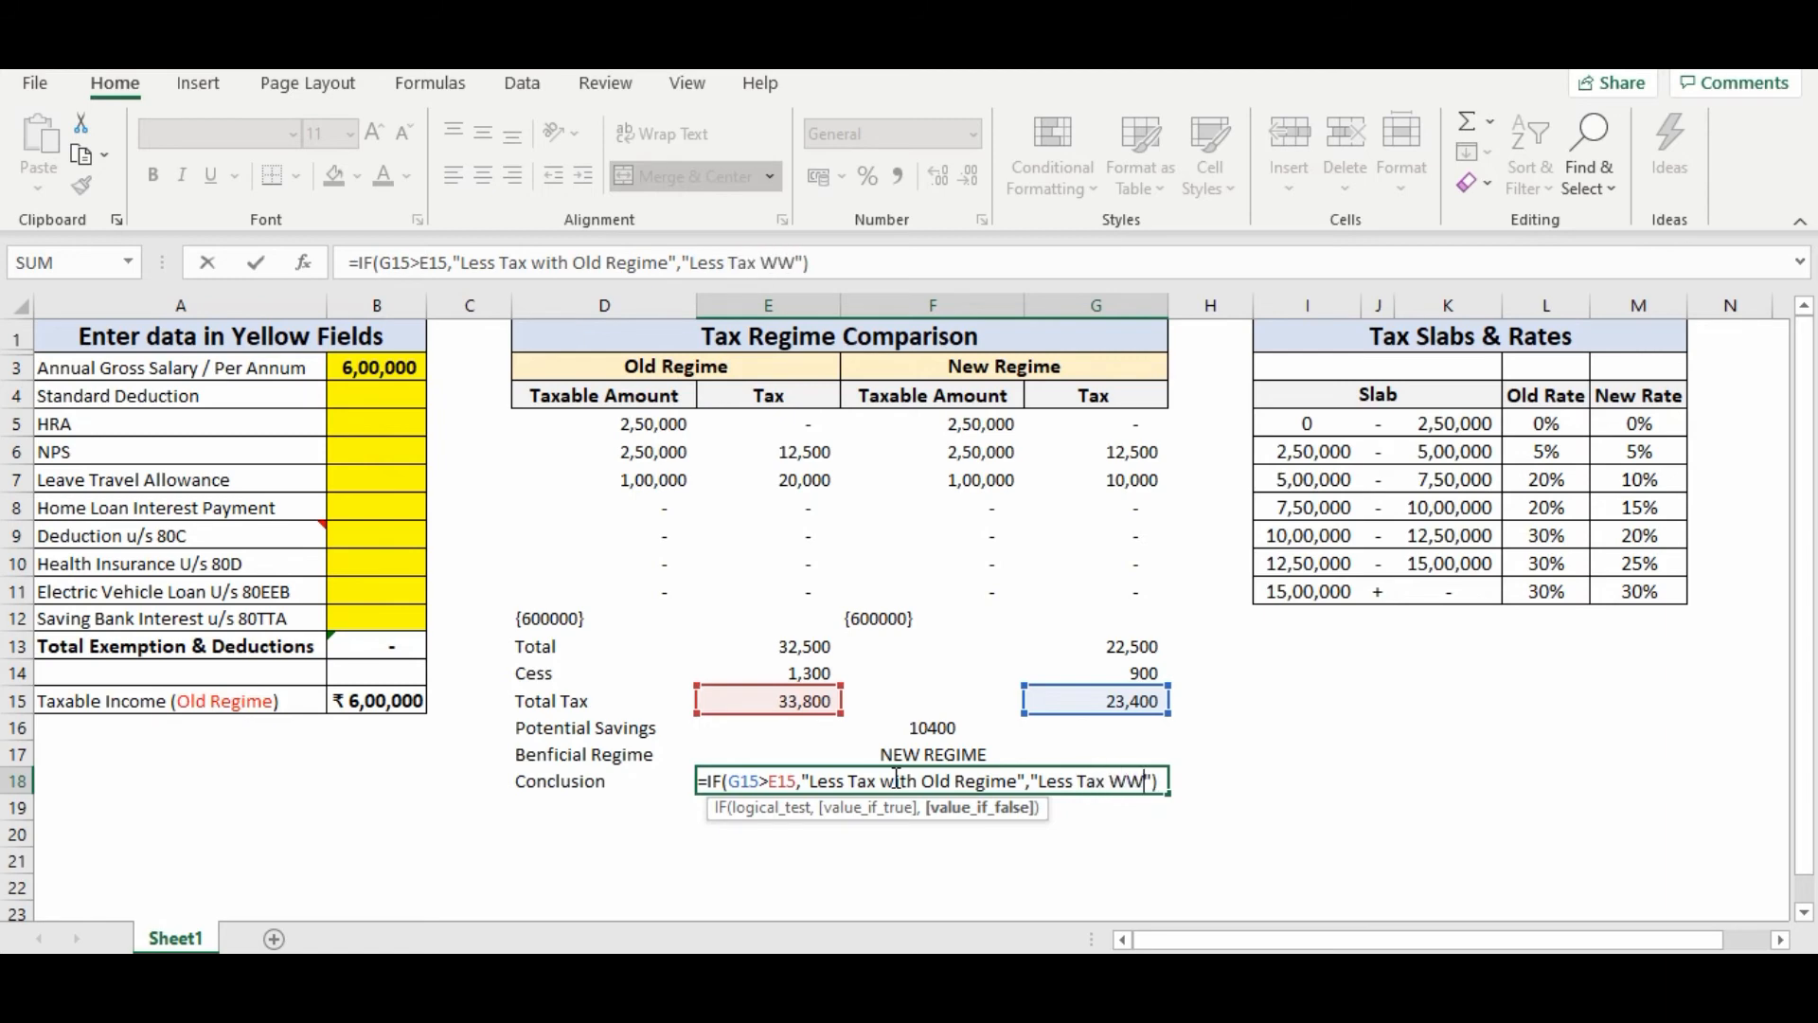
pyautogui.press('BackSpace')
pyautogui.write('ith N')
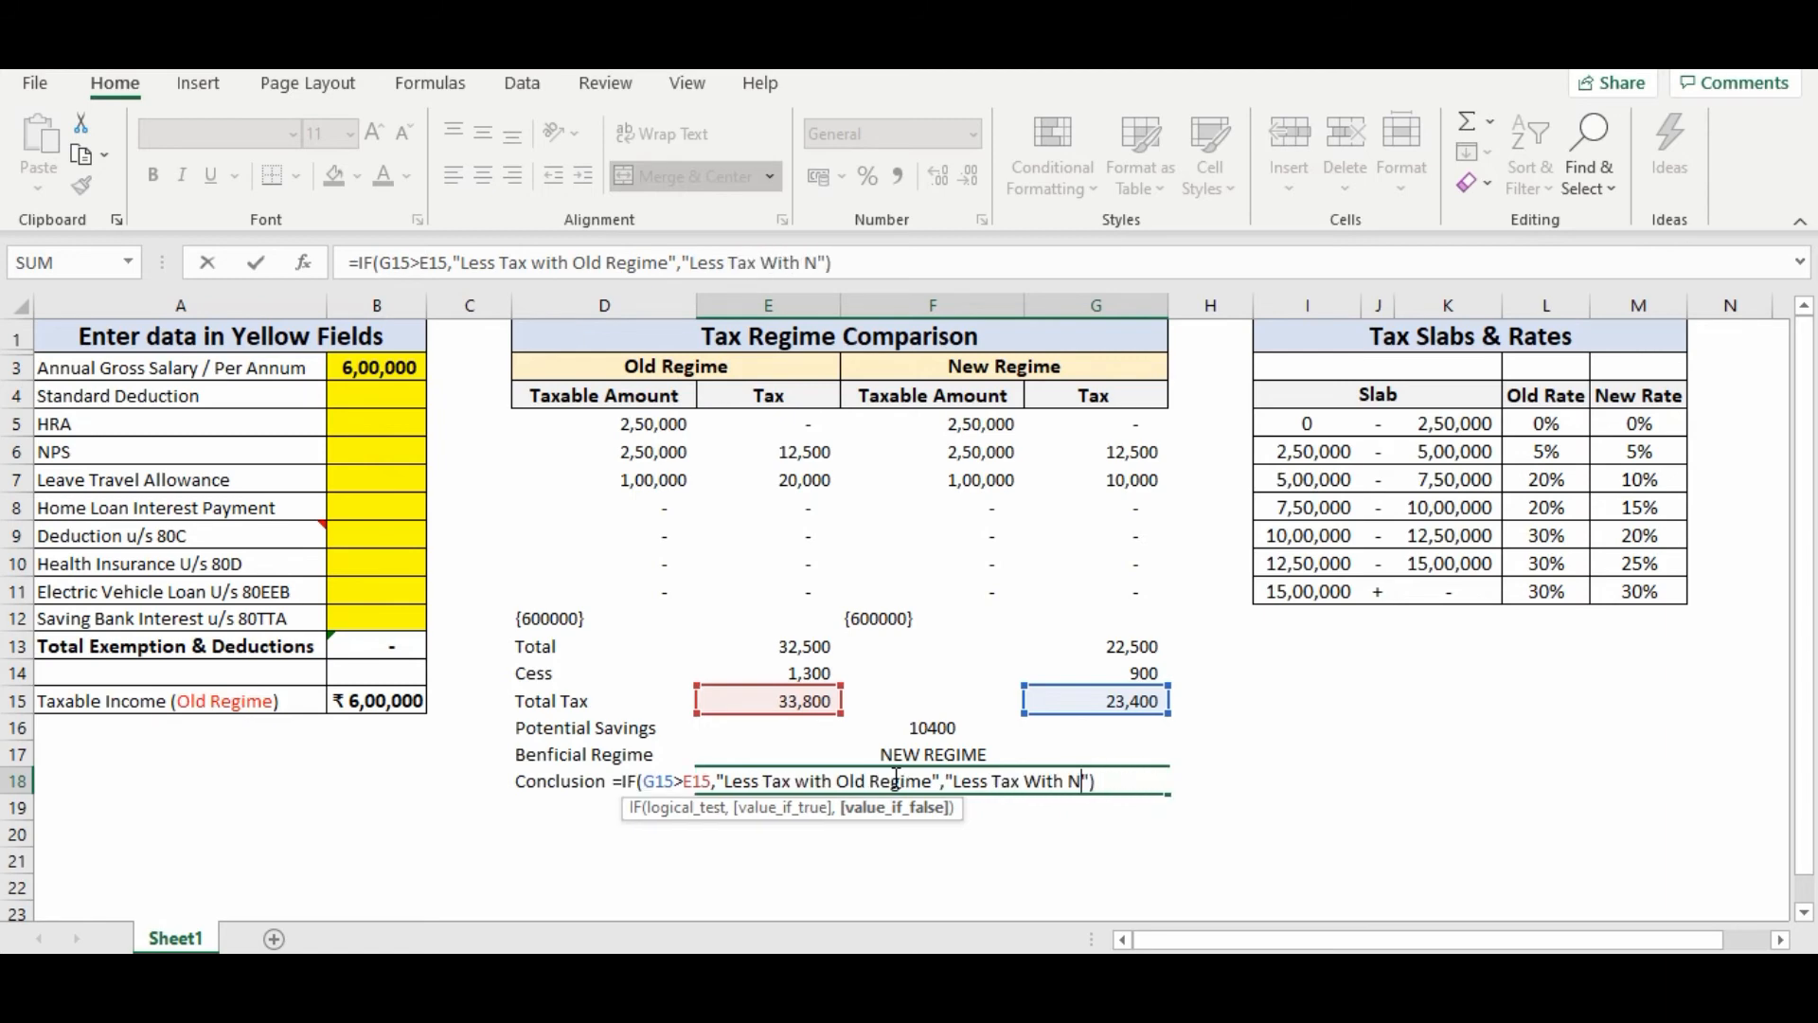
pyautogui.write('ew Regime')
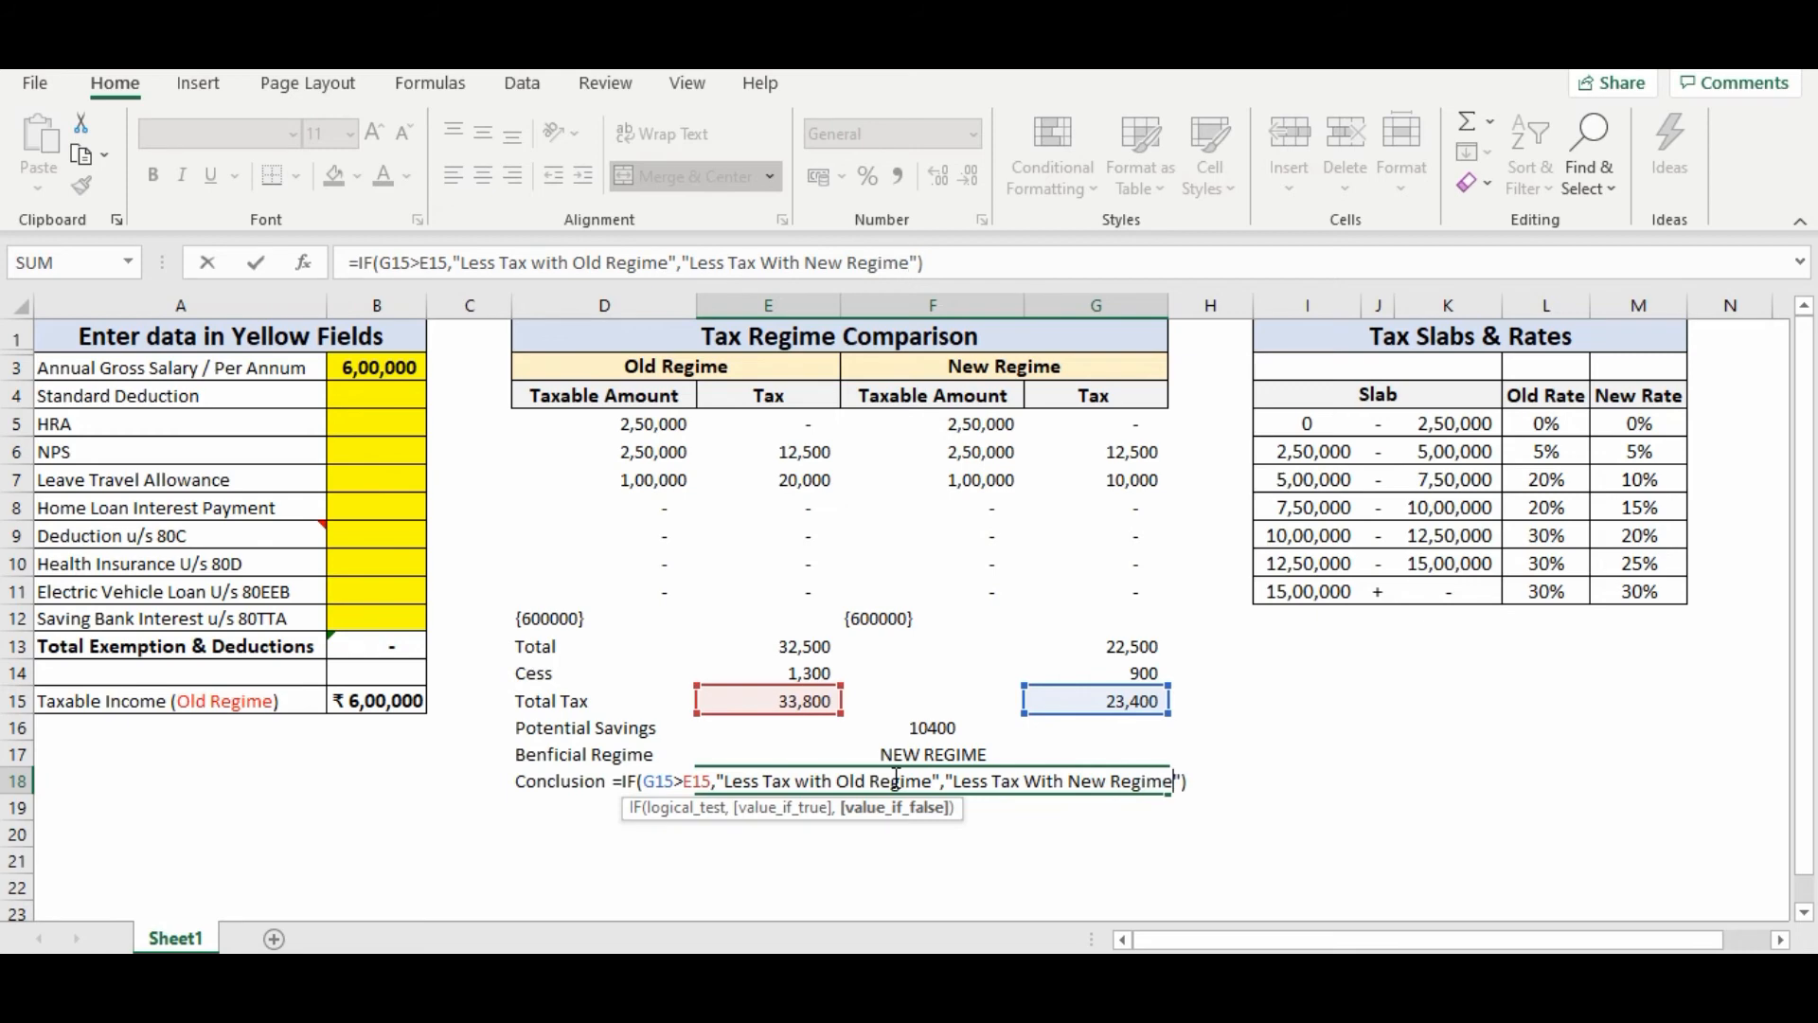
pyautogui.press('Return')
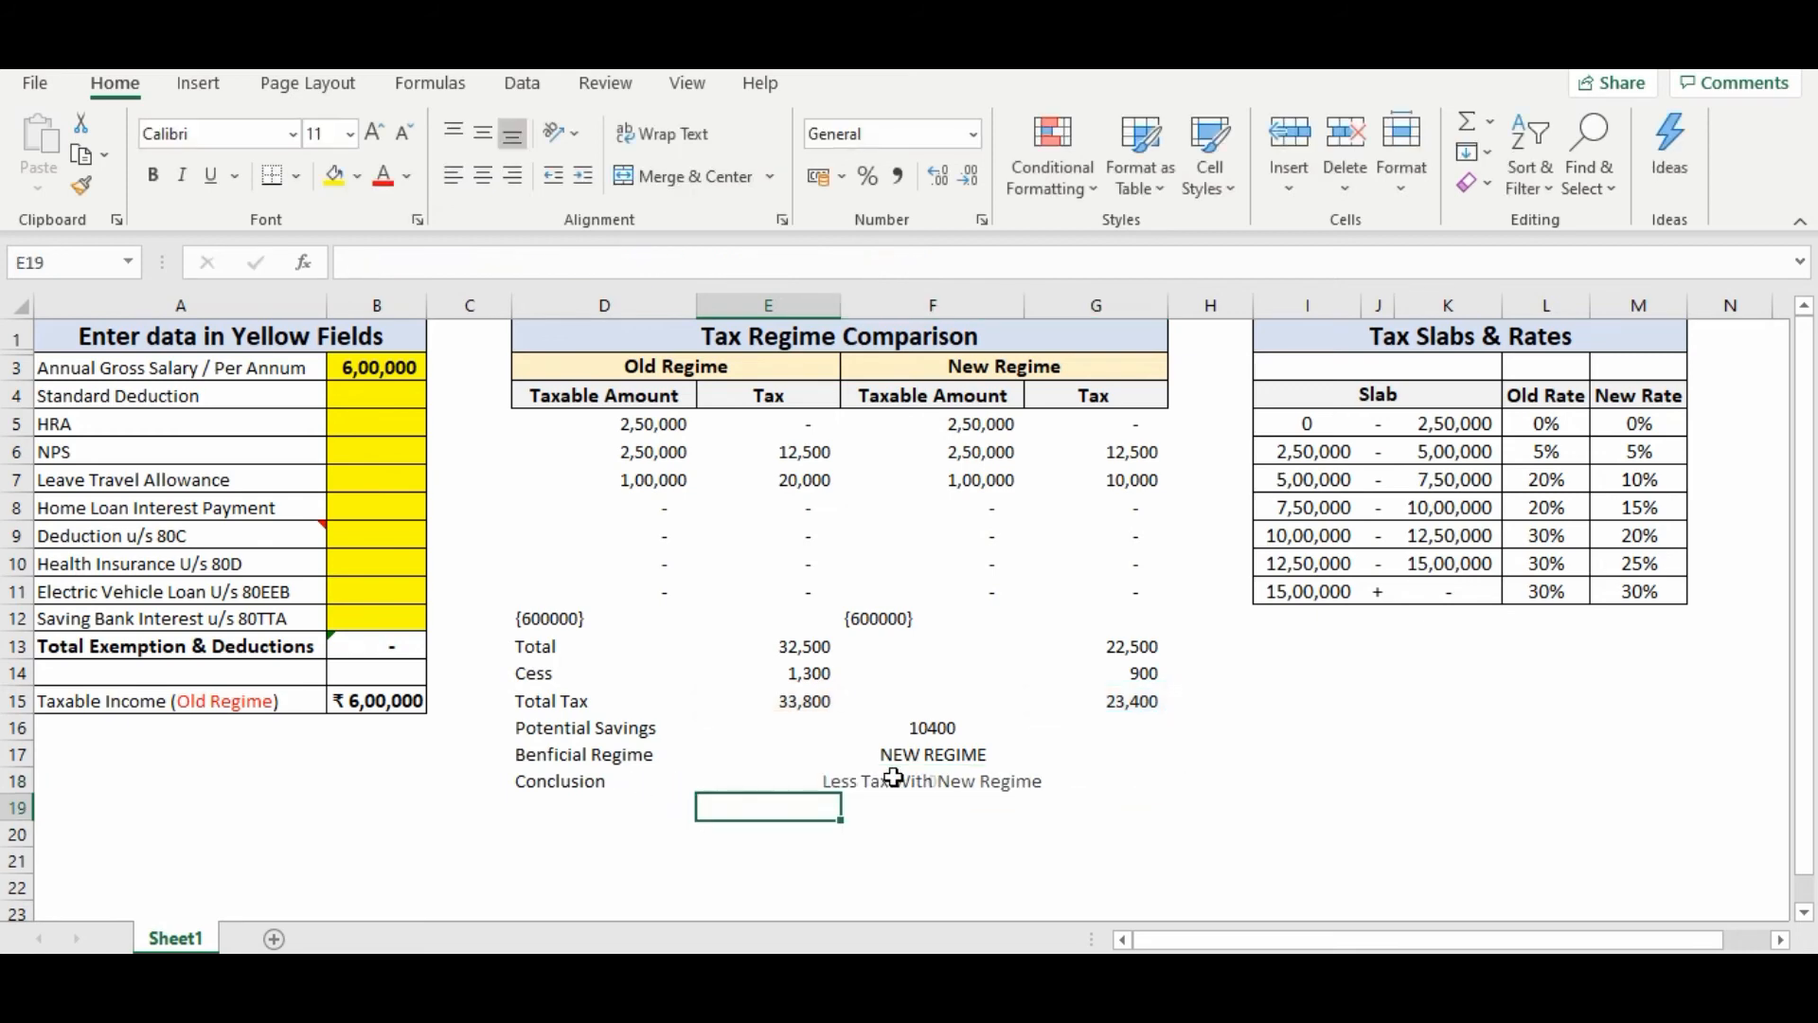
pyautogui.click(896, 780)
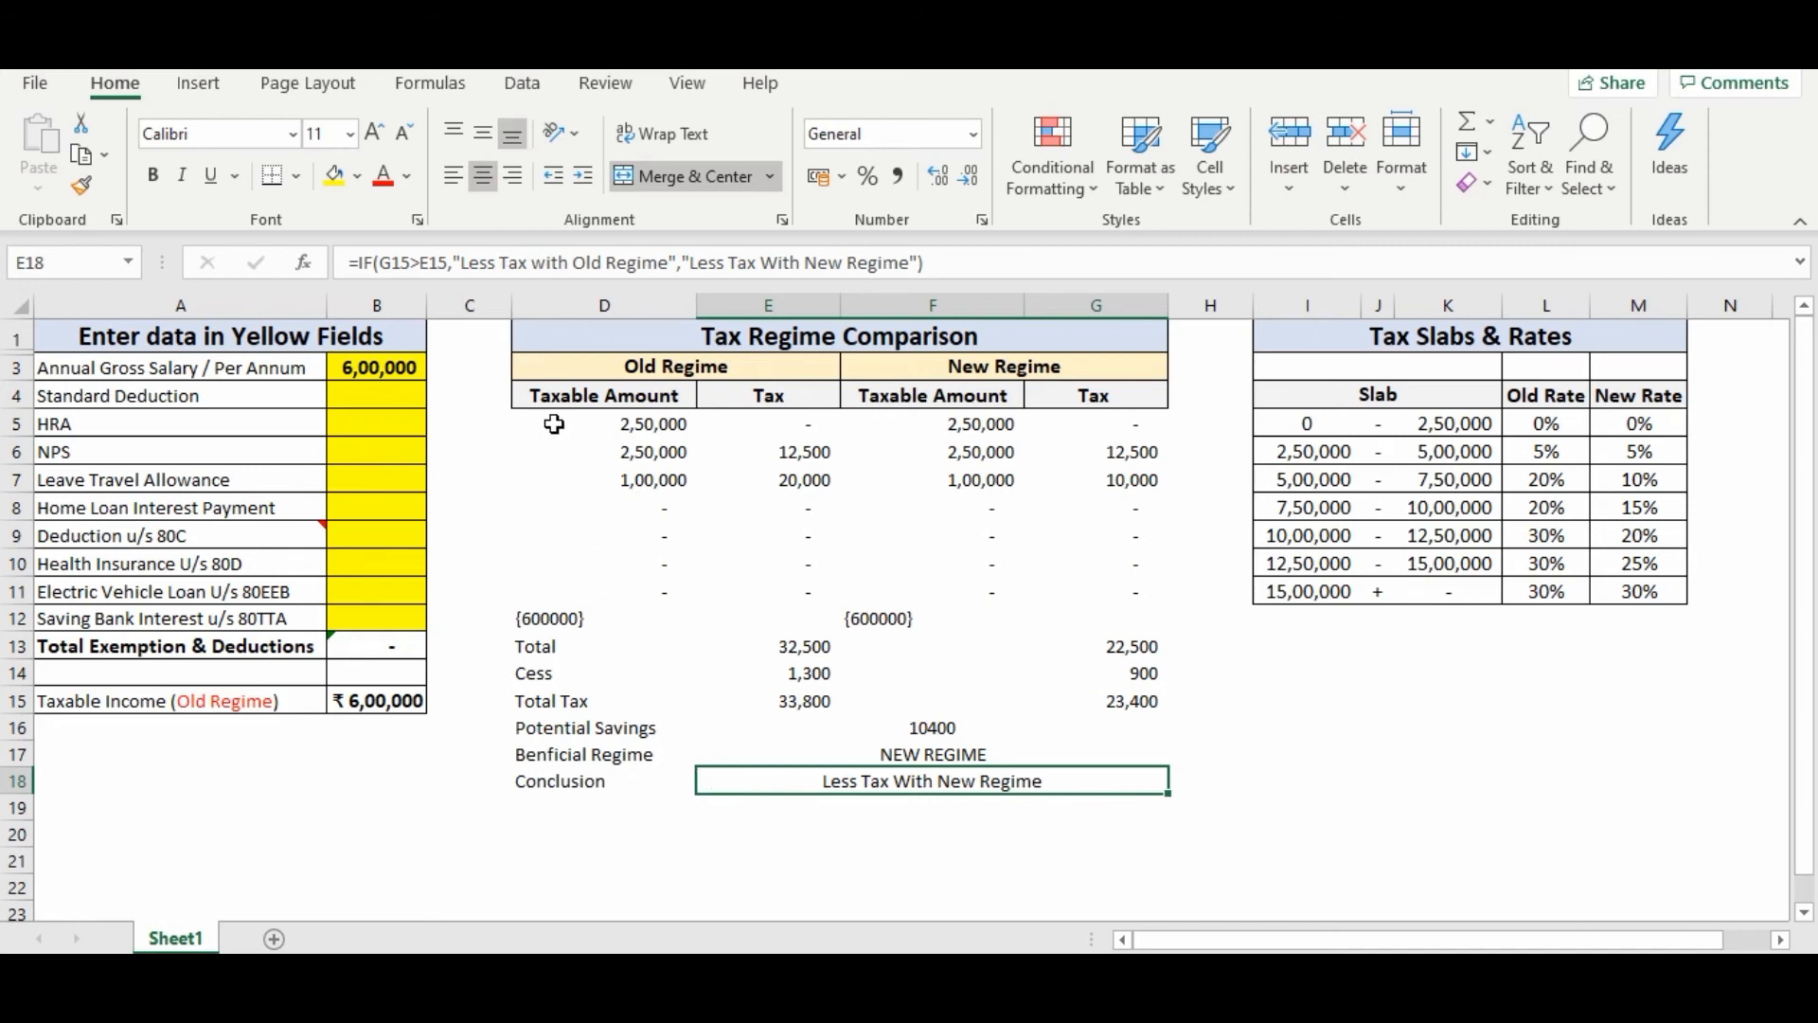
# - Apply outline and inside borders in the Automatic color to range D5:G18 of the Tax Regime Comparison table
pyautogui.moveTo(551, 419)
pyautogui.mouseDown()
pyautogui.moveTo(747, 474)
pyautogui.moveTo(975, 588)
pyautogui.moveTo(1088, 705)
pyautogui.moveTo(1082, 782)
pyautogui.mouseUp()
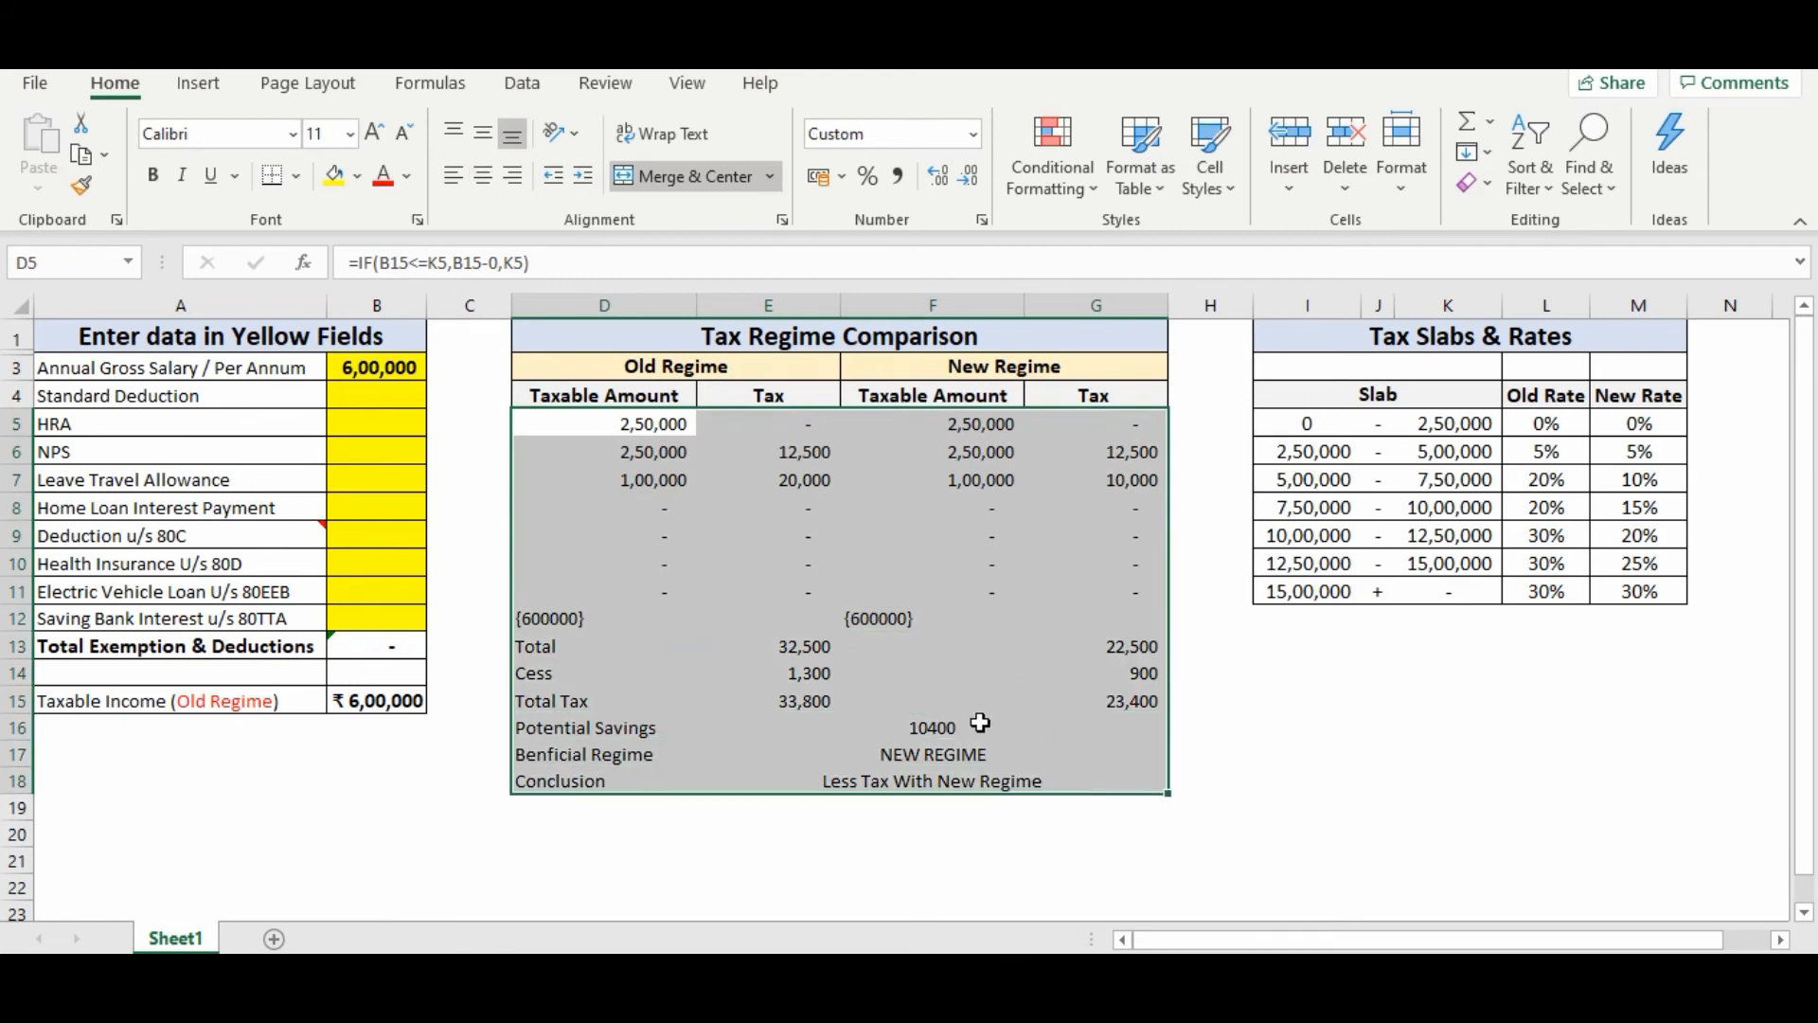
pyautogui.rightClick(698, 541)
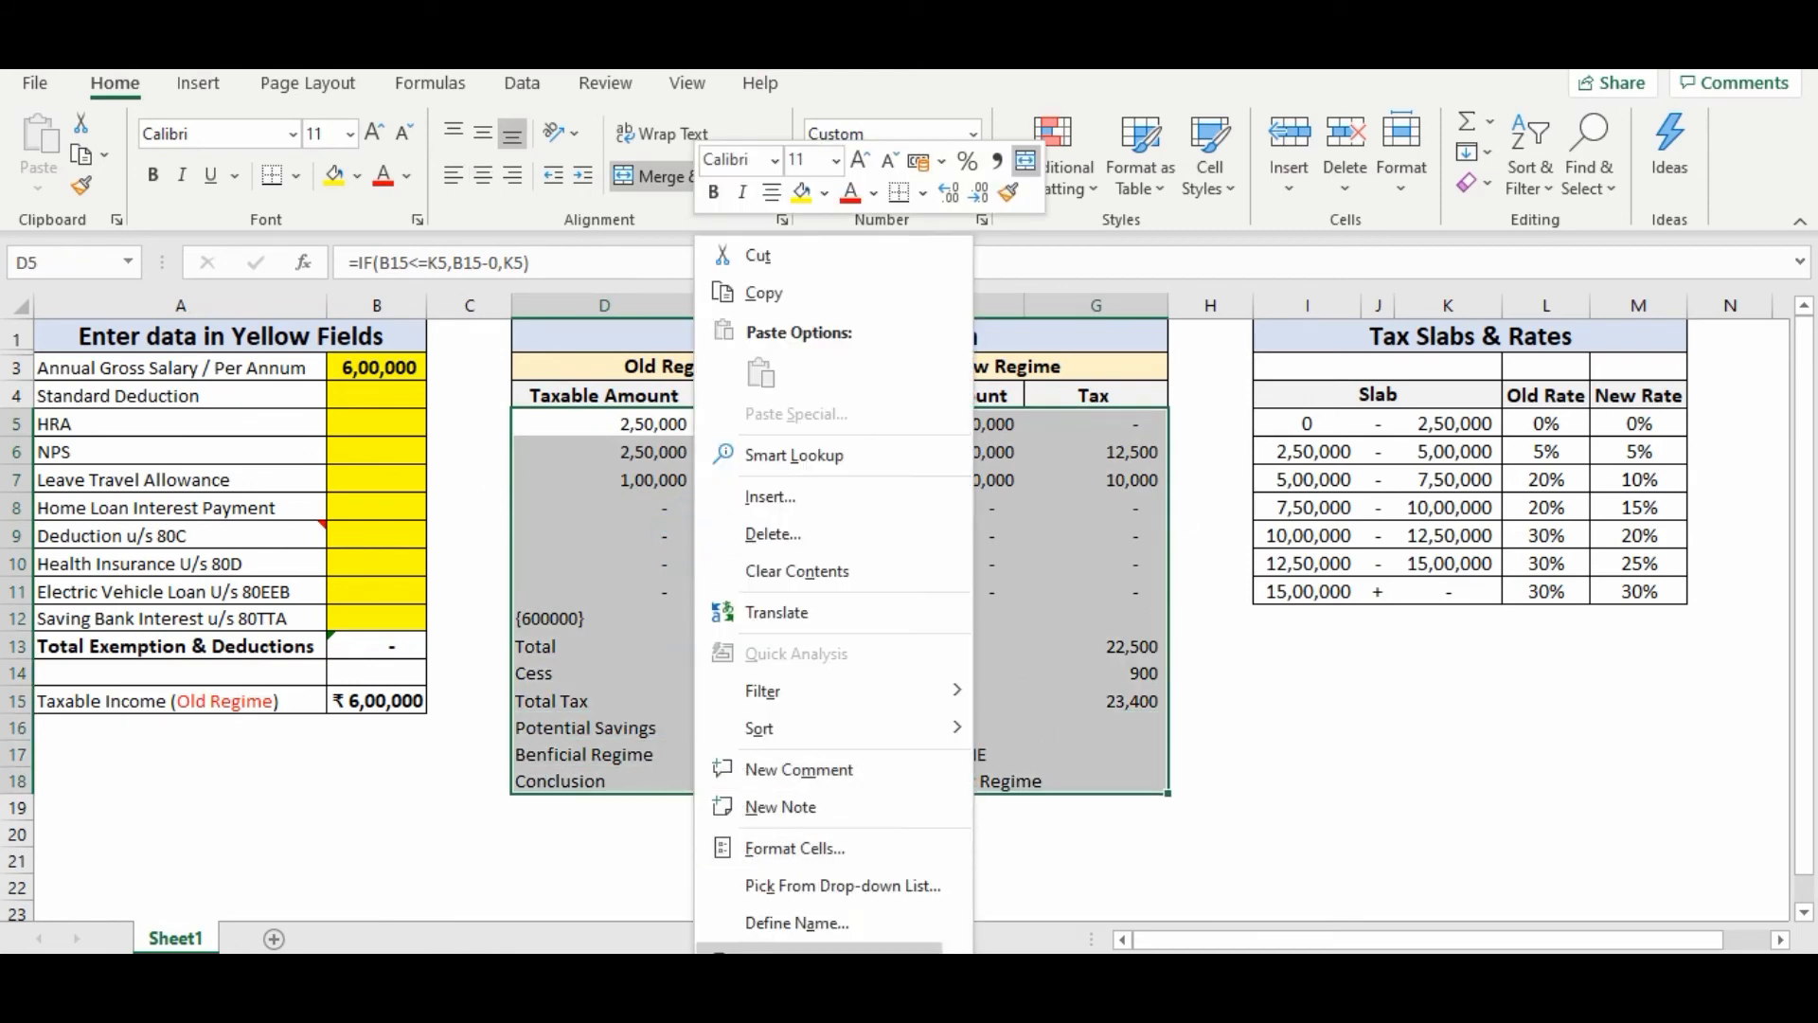
pyautogui.click(918, 197)
pyautogui.click(964, 730)
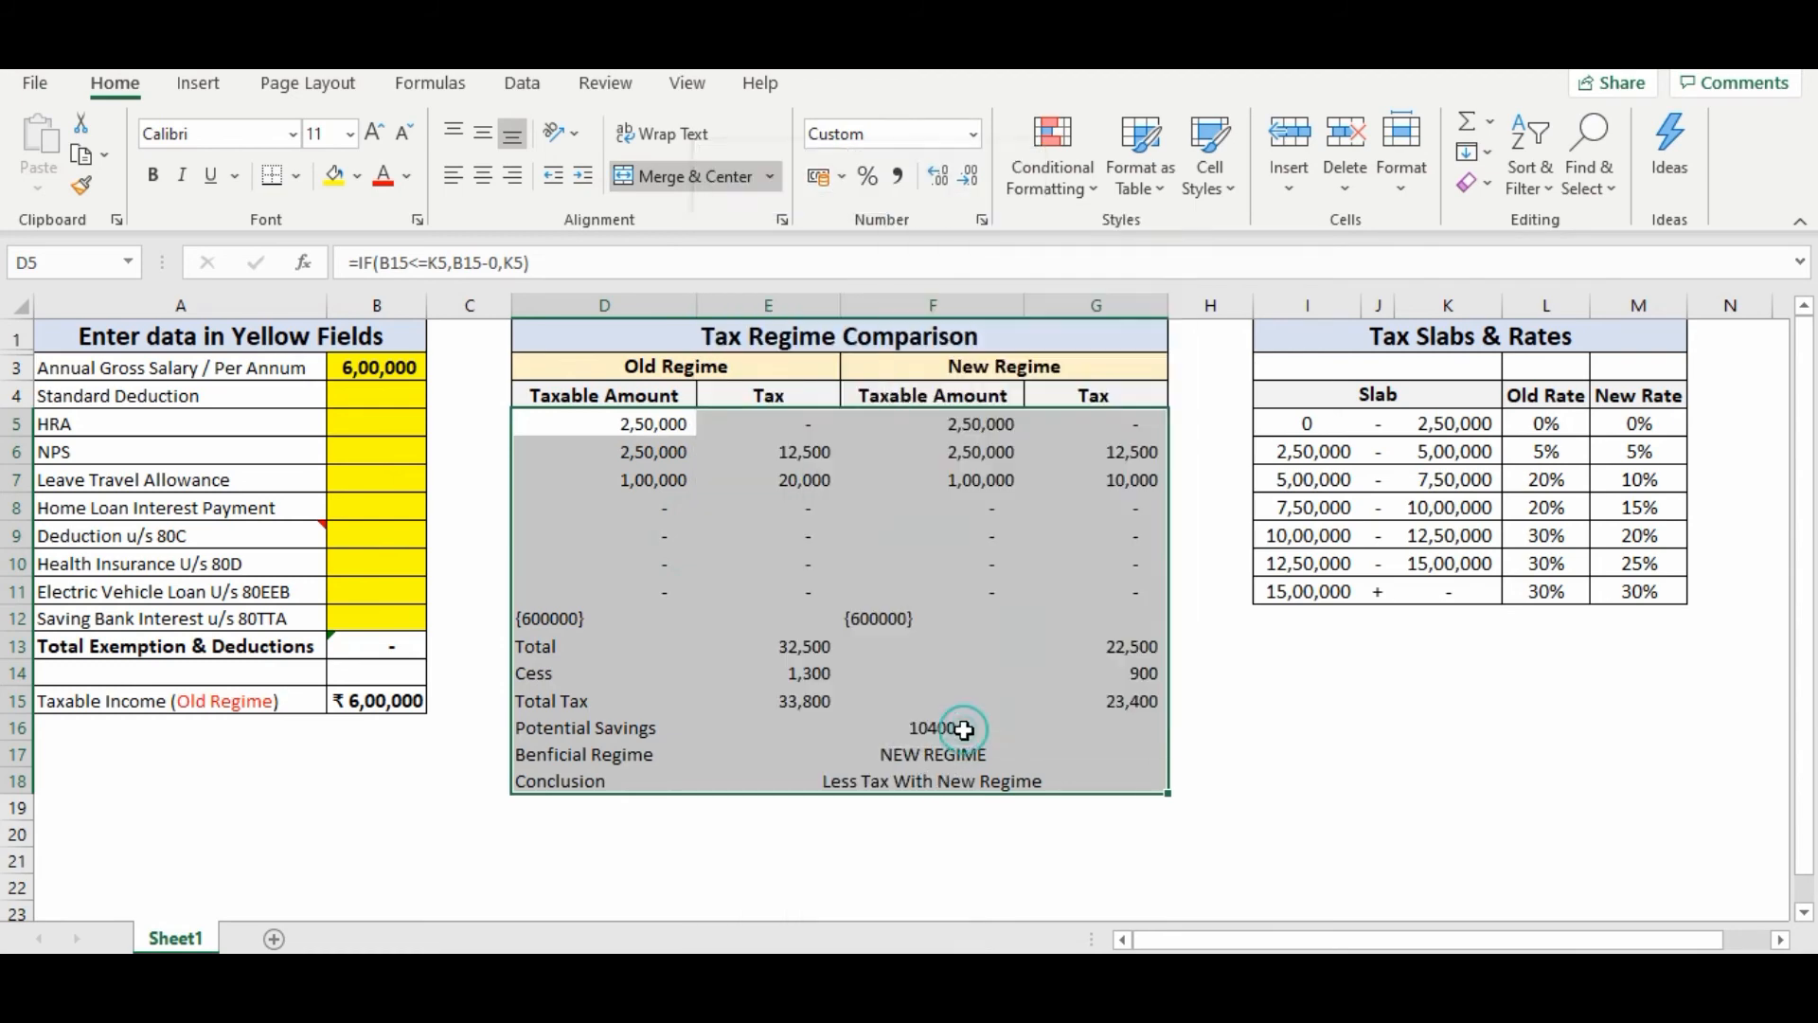
pyautogui.click(885, 620)
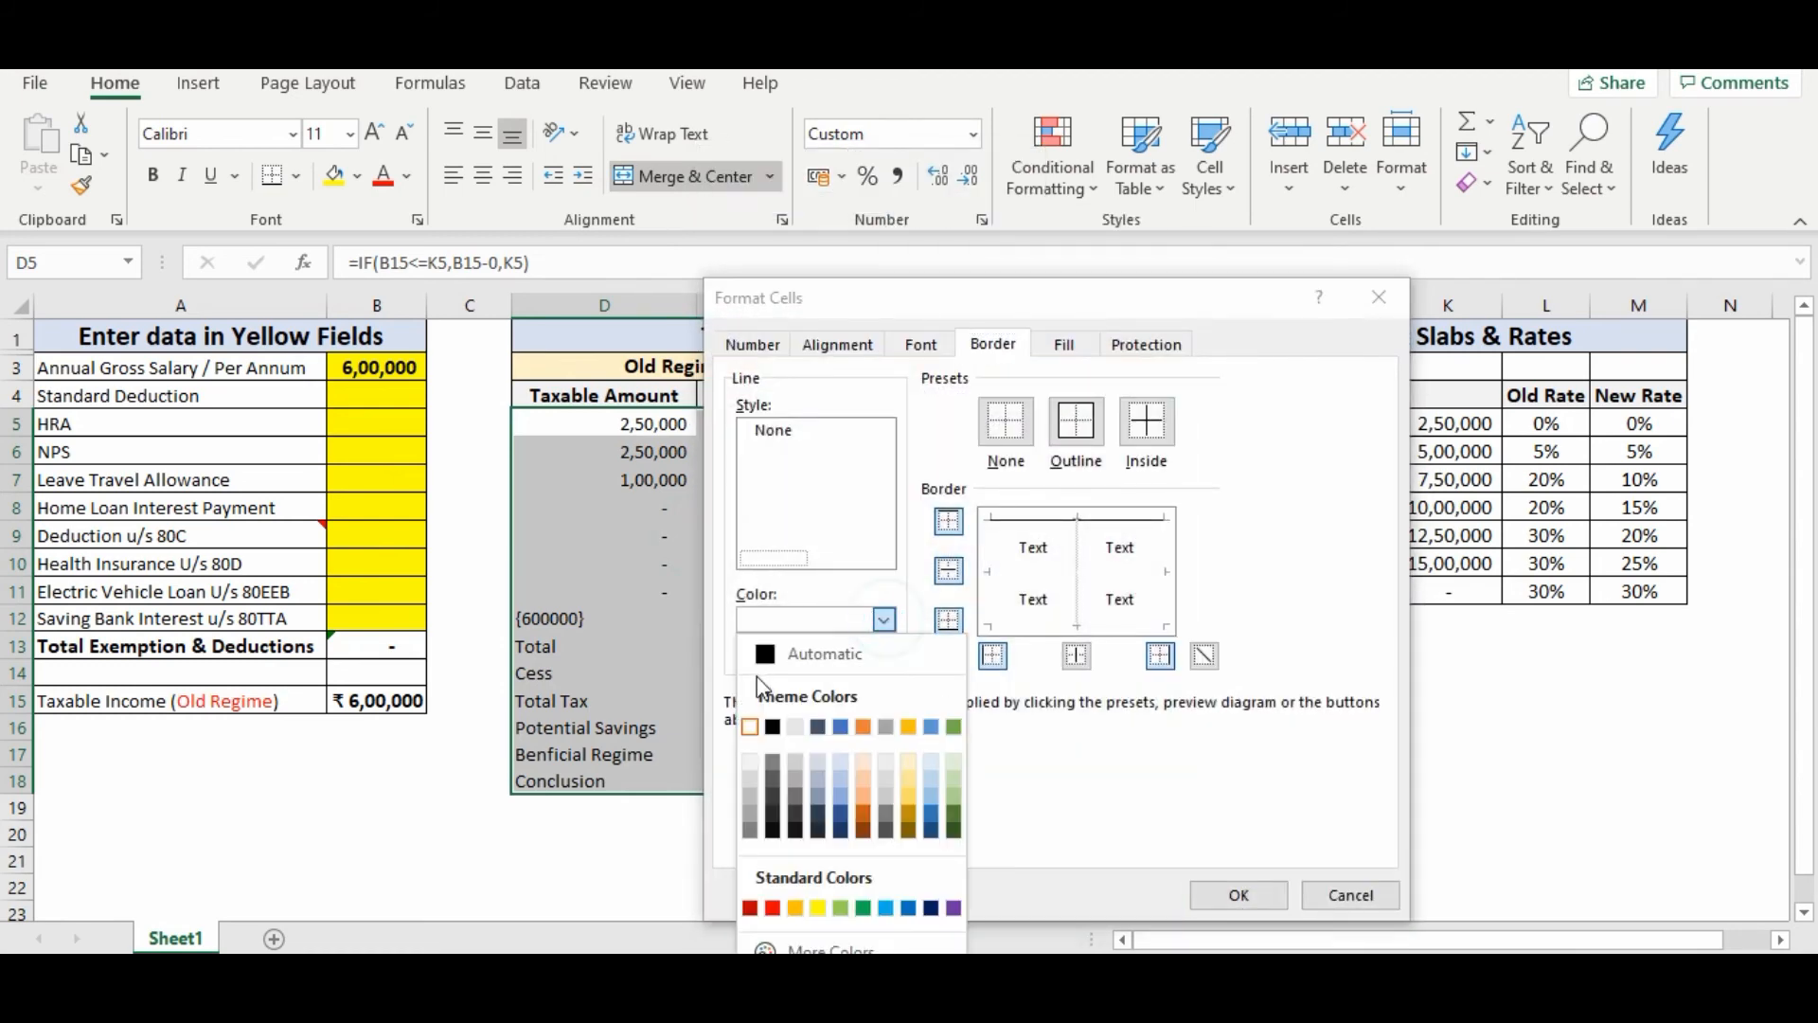
pyautogui.click(764, 655)
pyautogui.click(1077, 422)
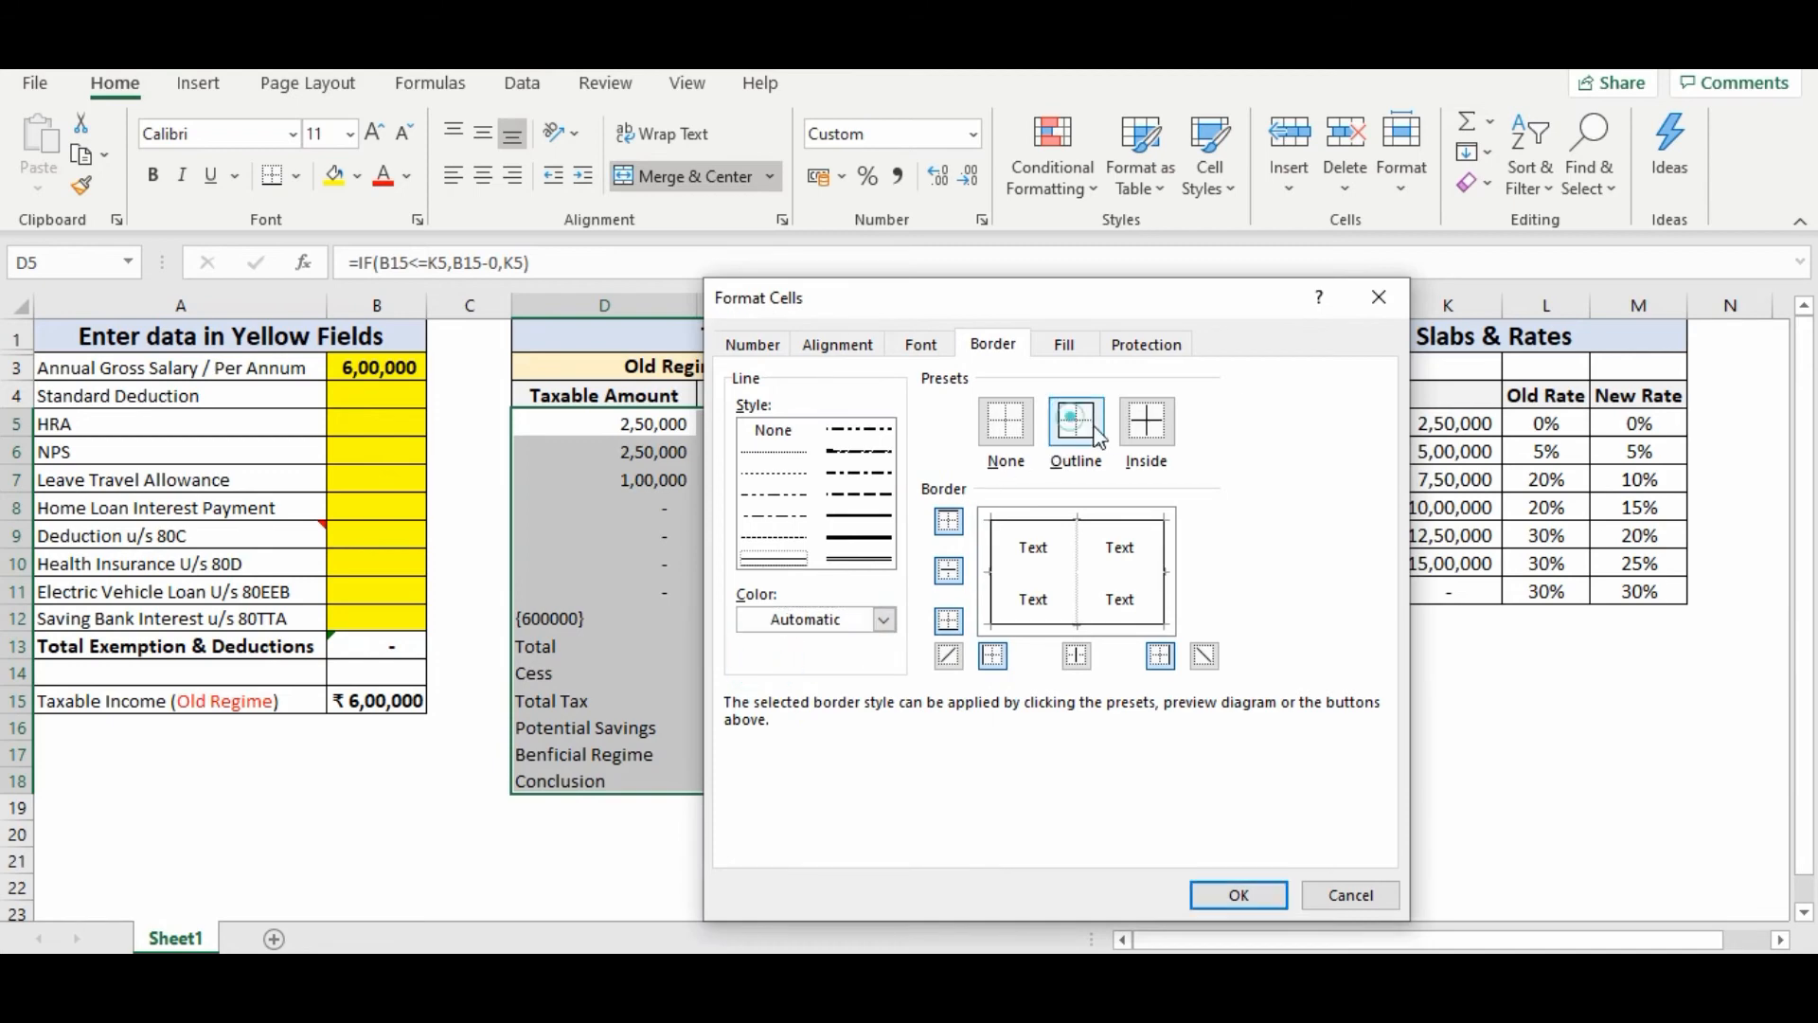
pyautogui.click(1147, 421)
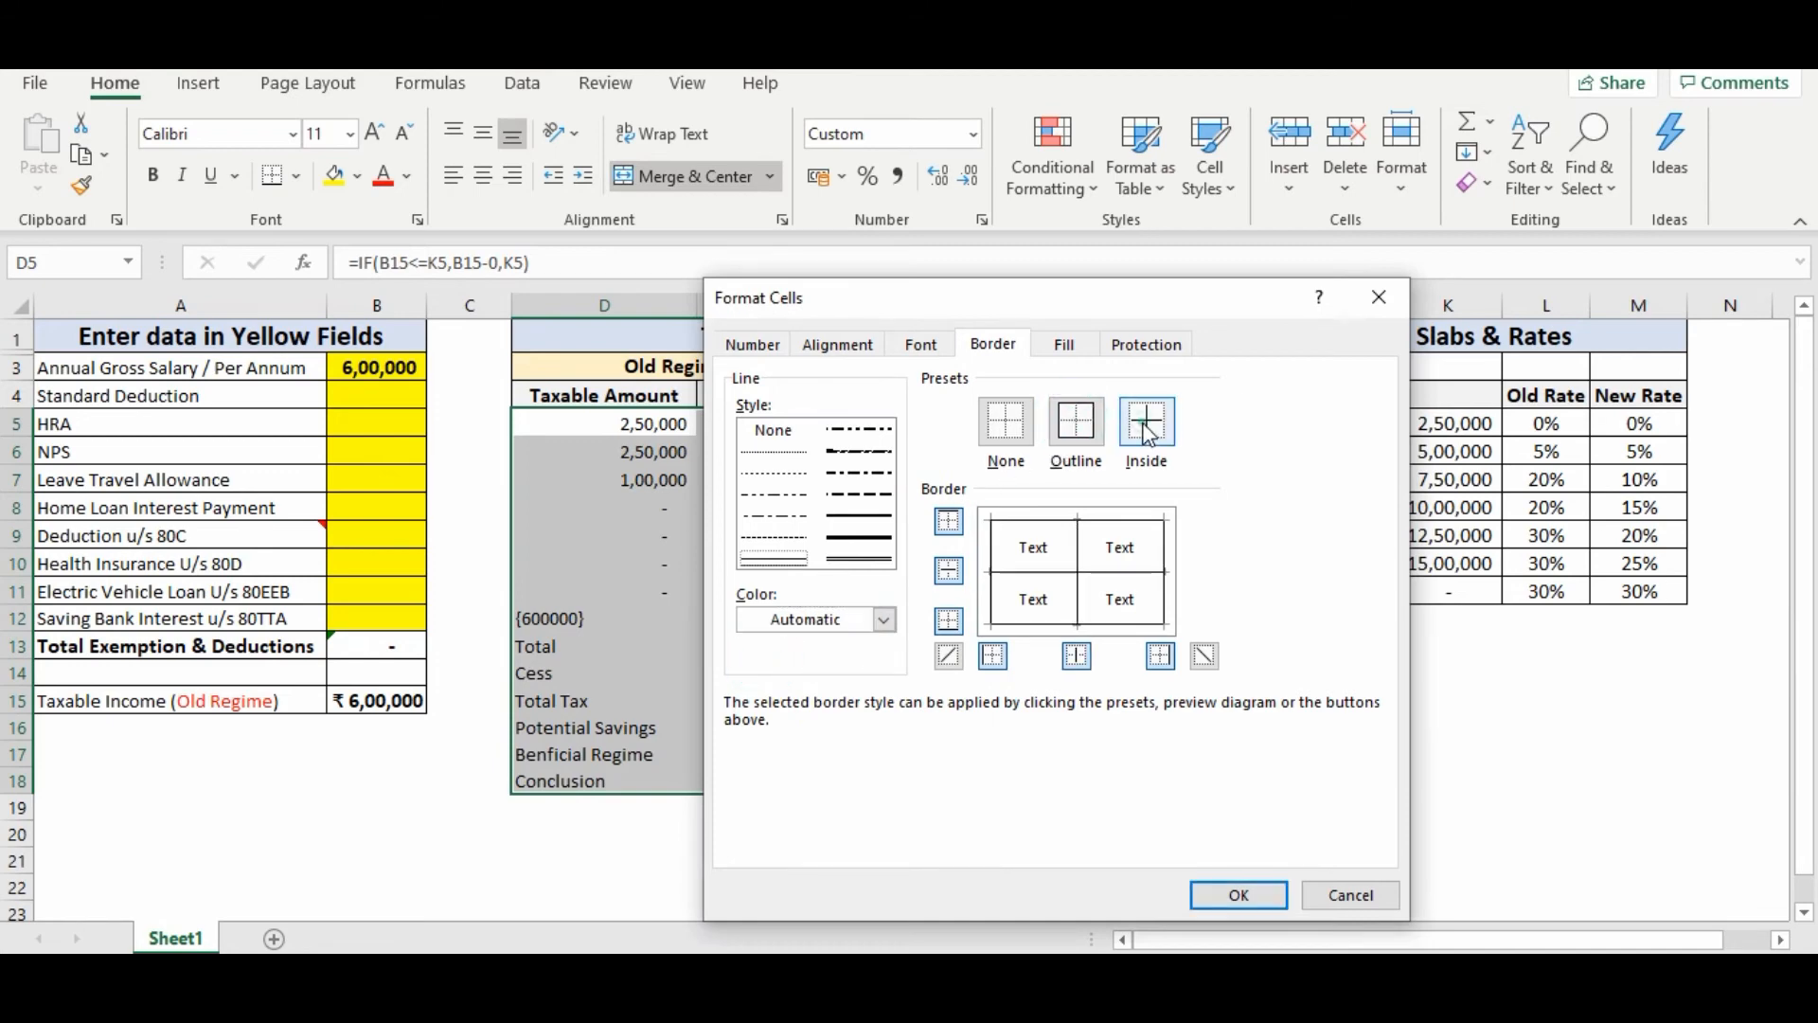
pyautogui.click(1233, 893)
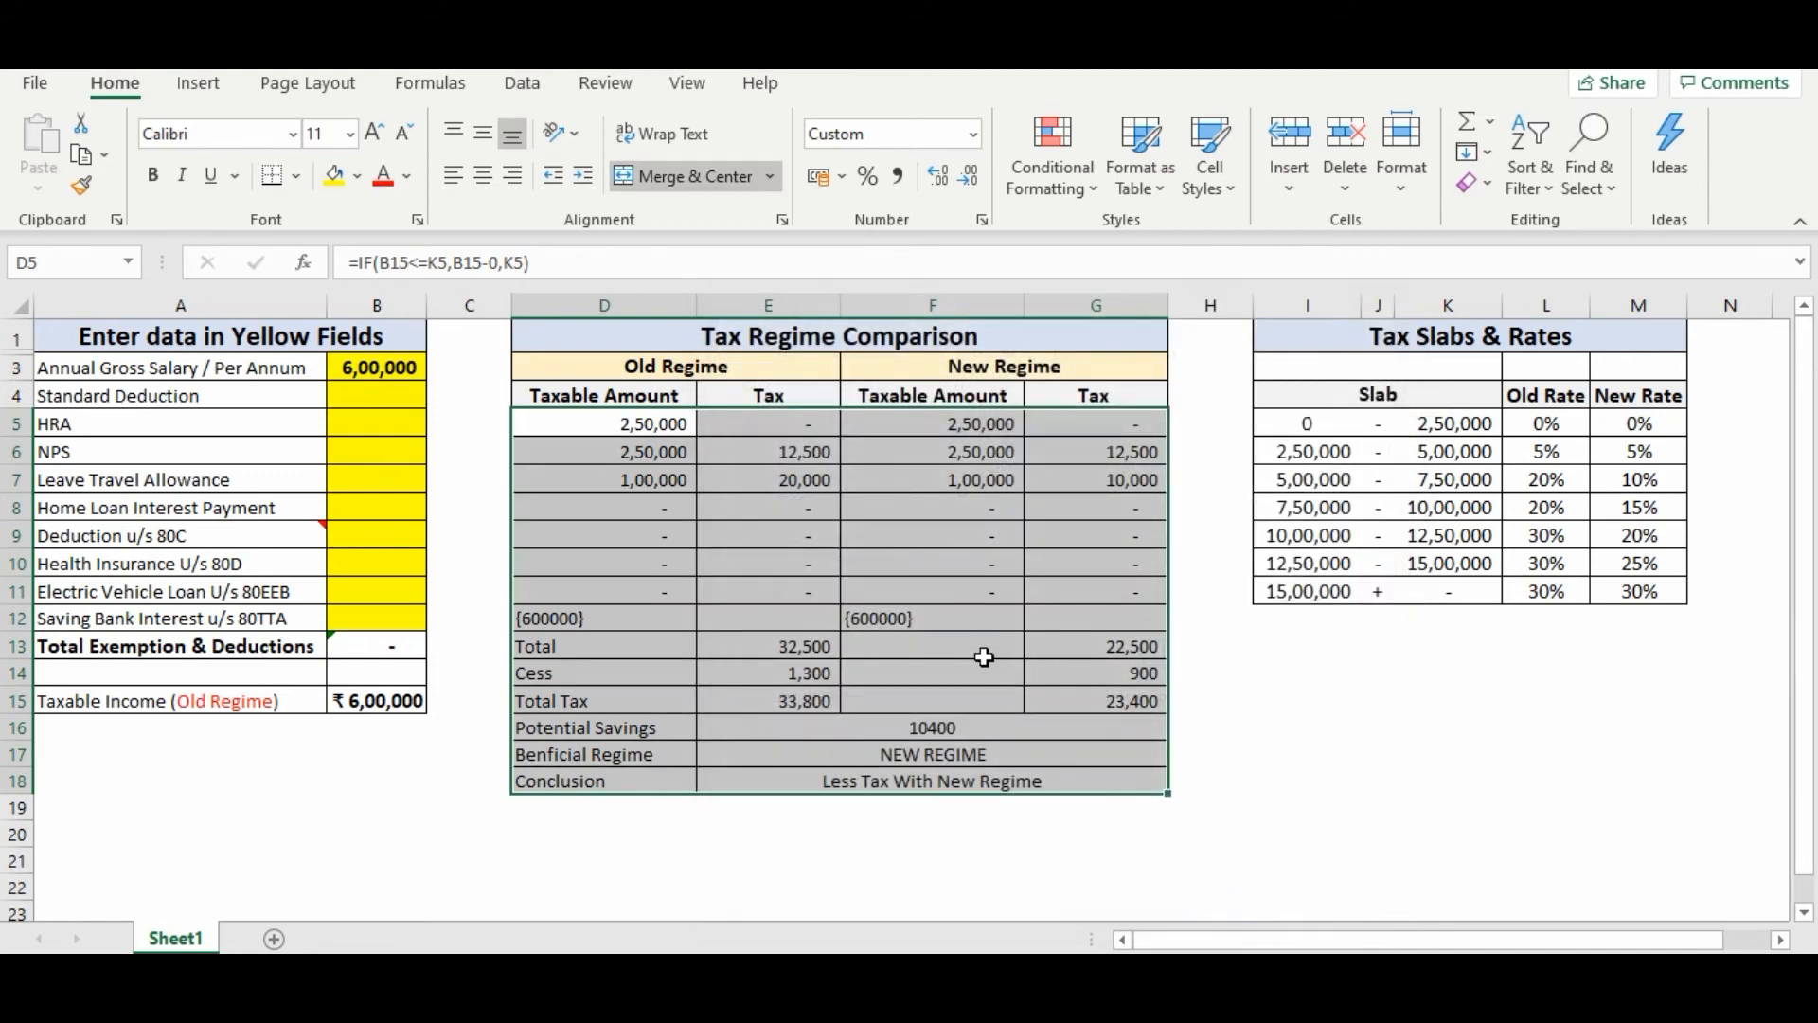
pyautogui.click(613, 620)
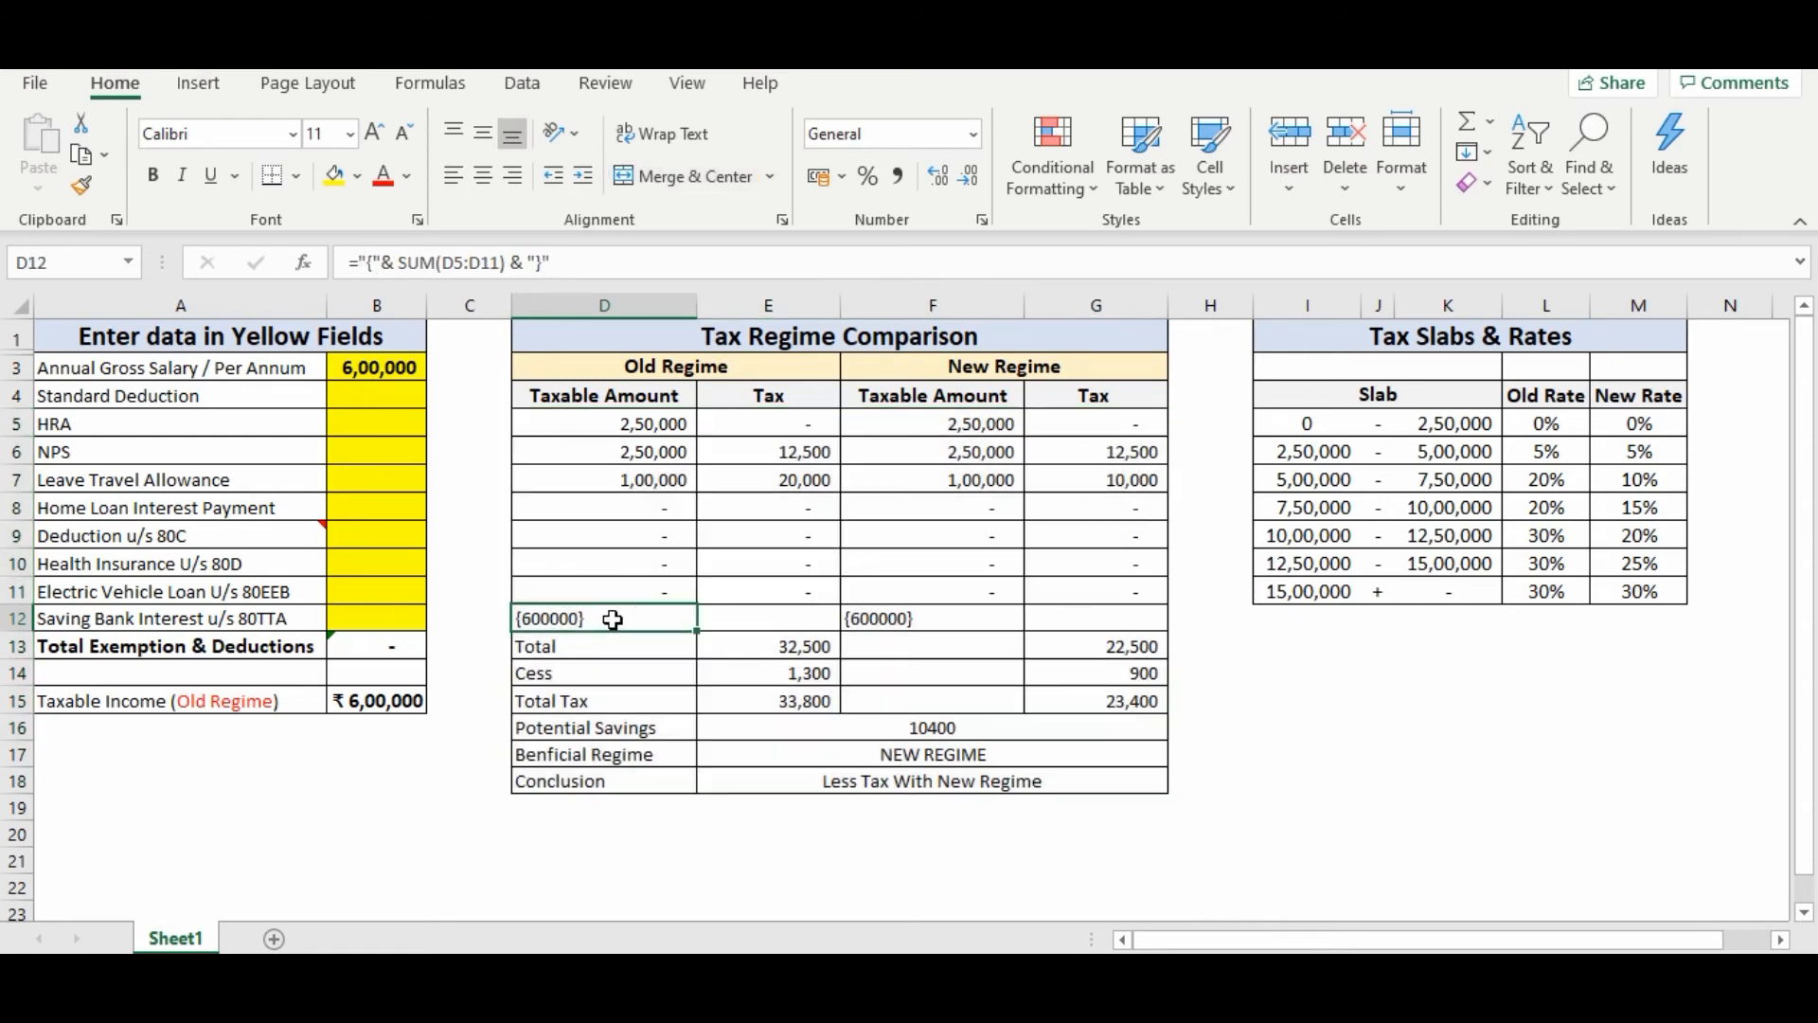
# - Bold and centre the taxable amount sums in D12 and F12, and bold the row labels in D13:D18
pyautogui.hotkey('ctrl', 'b')
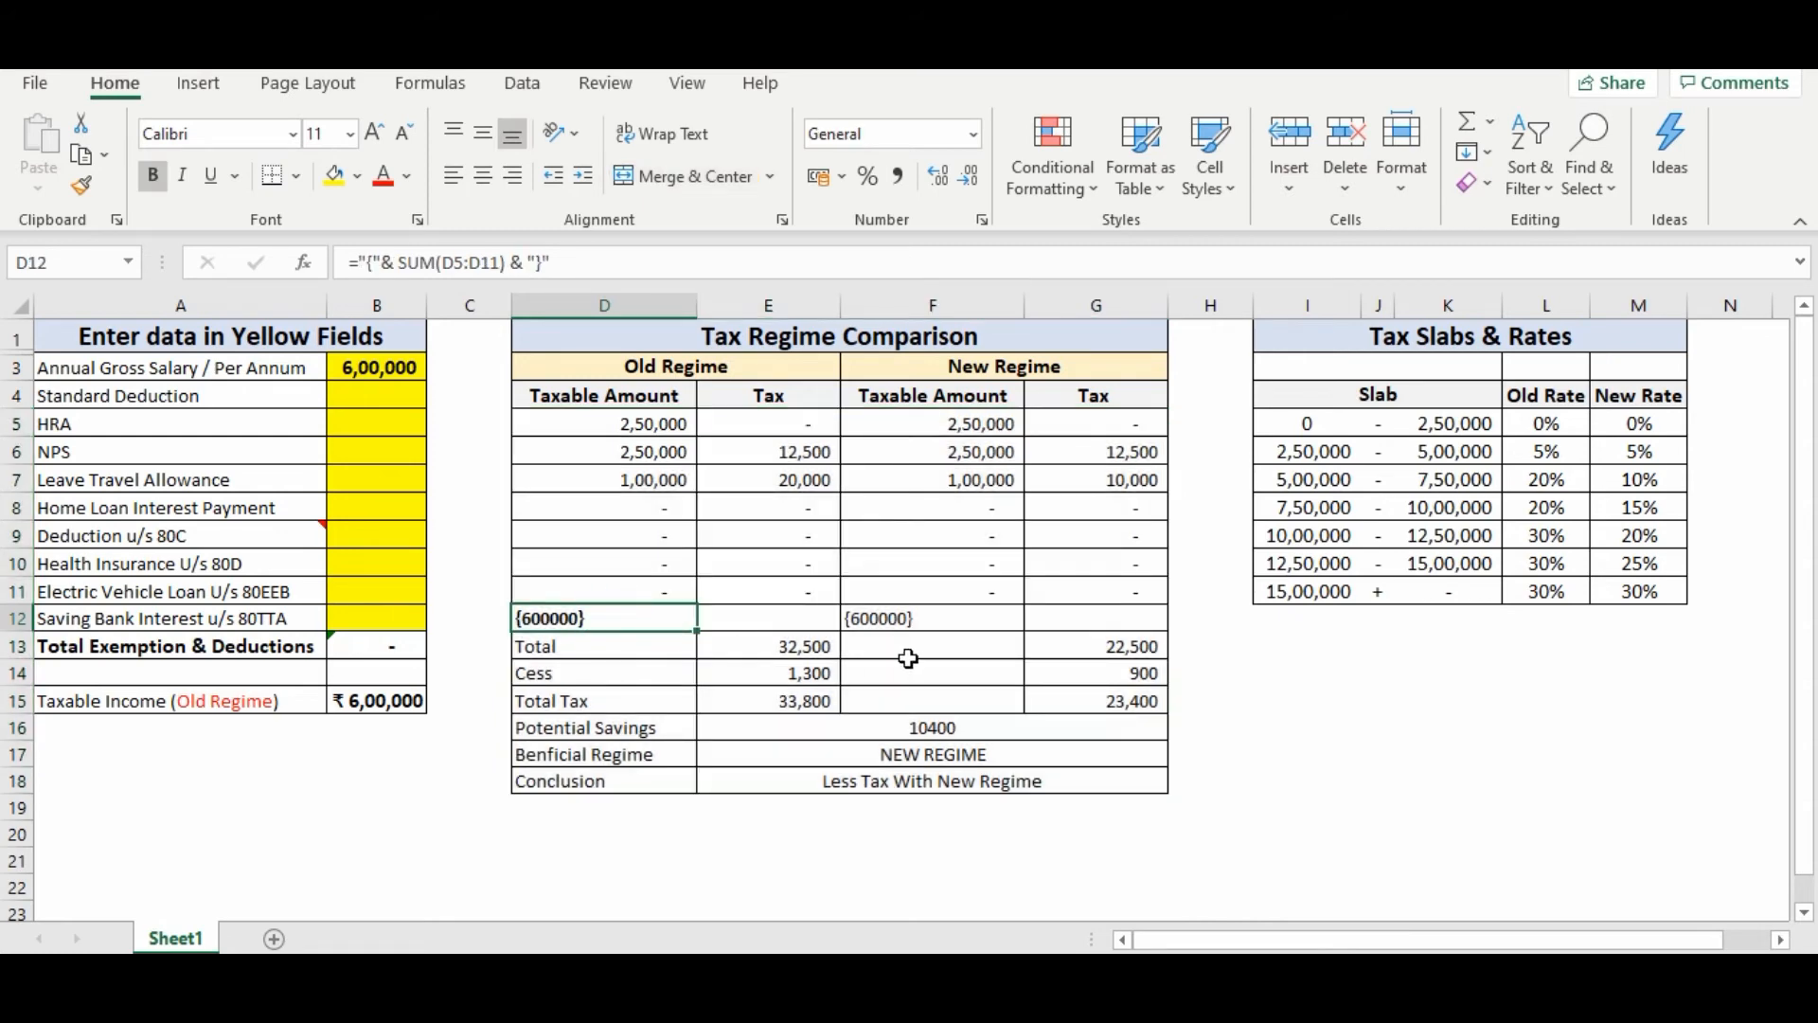
pyautogui.click(926, 620)
pyautogui.hotkey('ctrl', 'b')
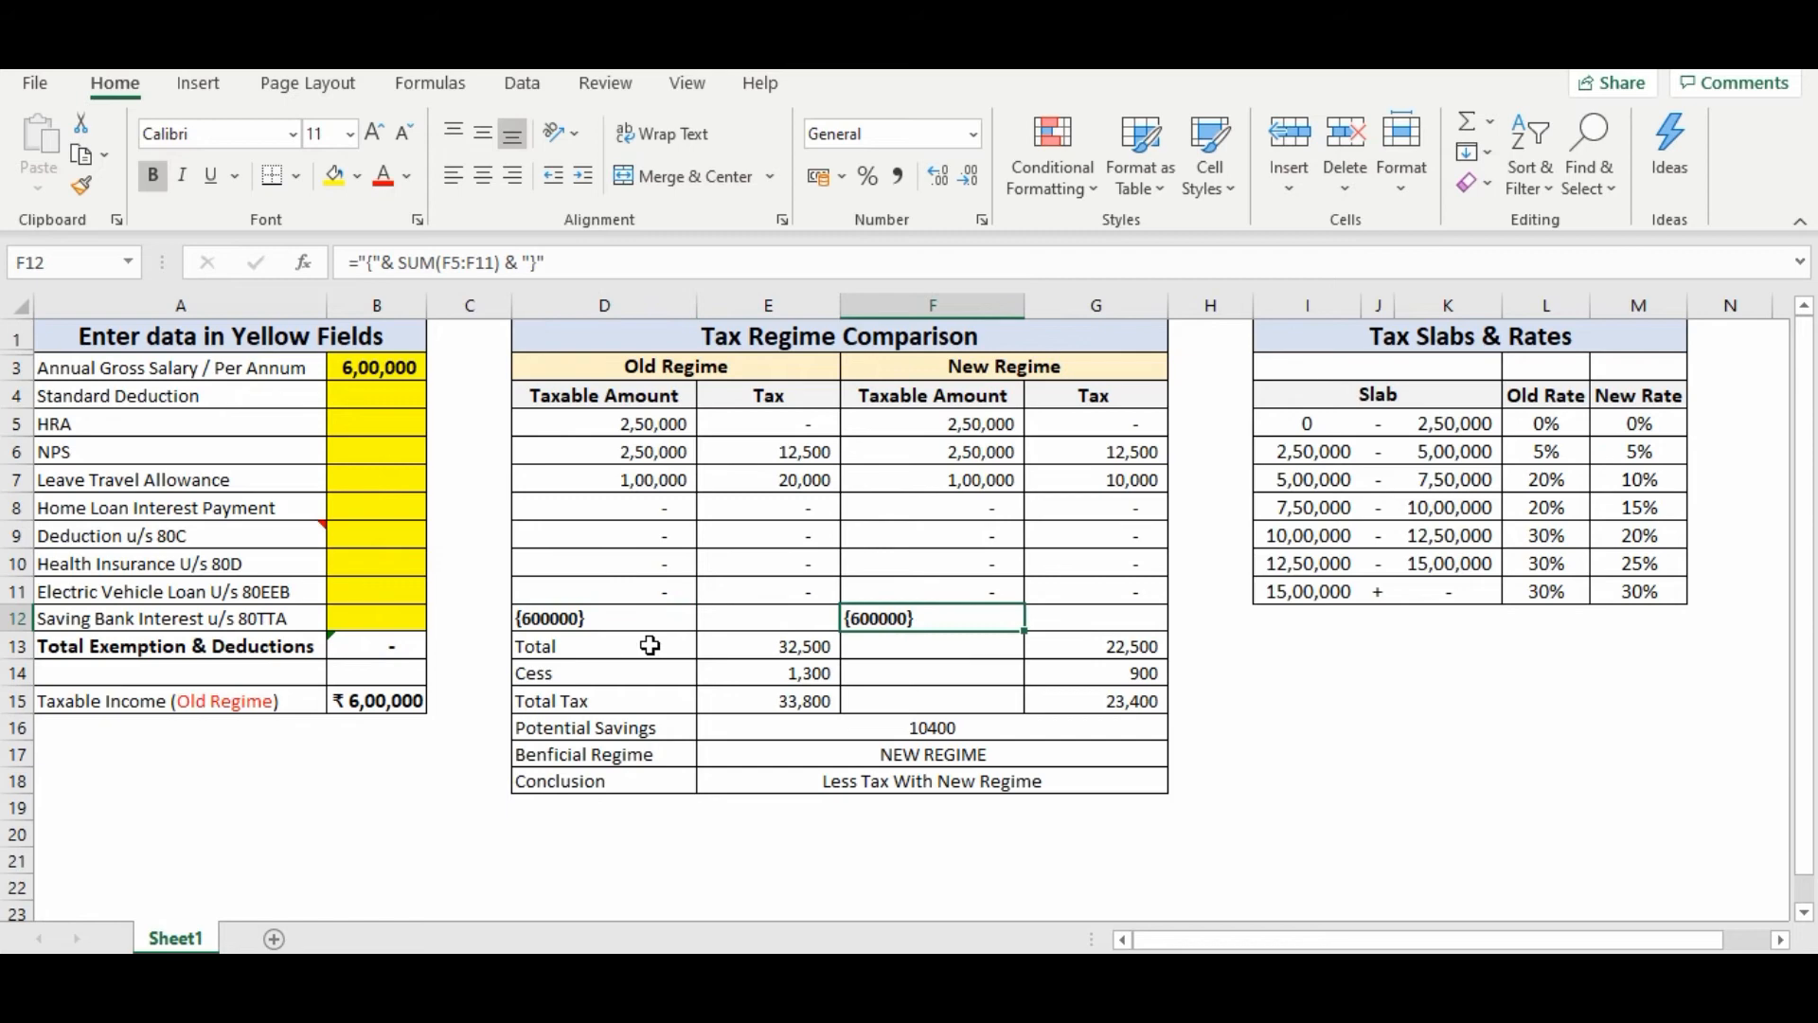
pyautogui.keyDown('shift'); pyautogui.click(606, 622); pyautogui.keyUp('shift')
pyautogui.click(482, 177)
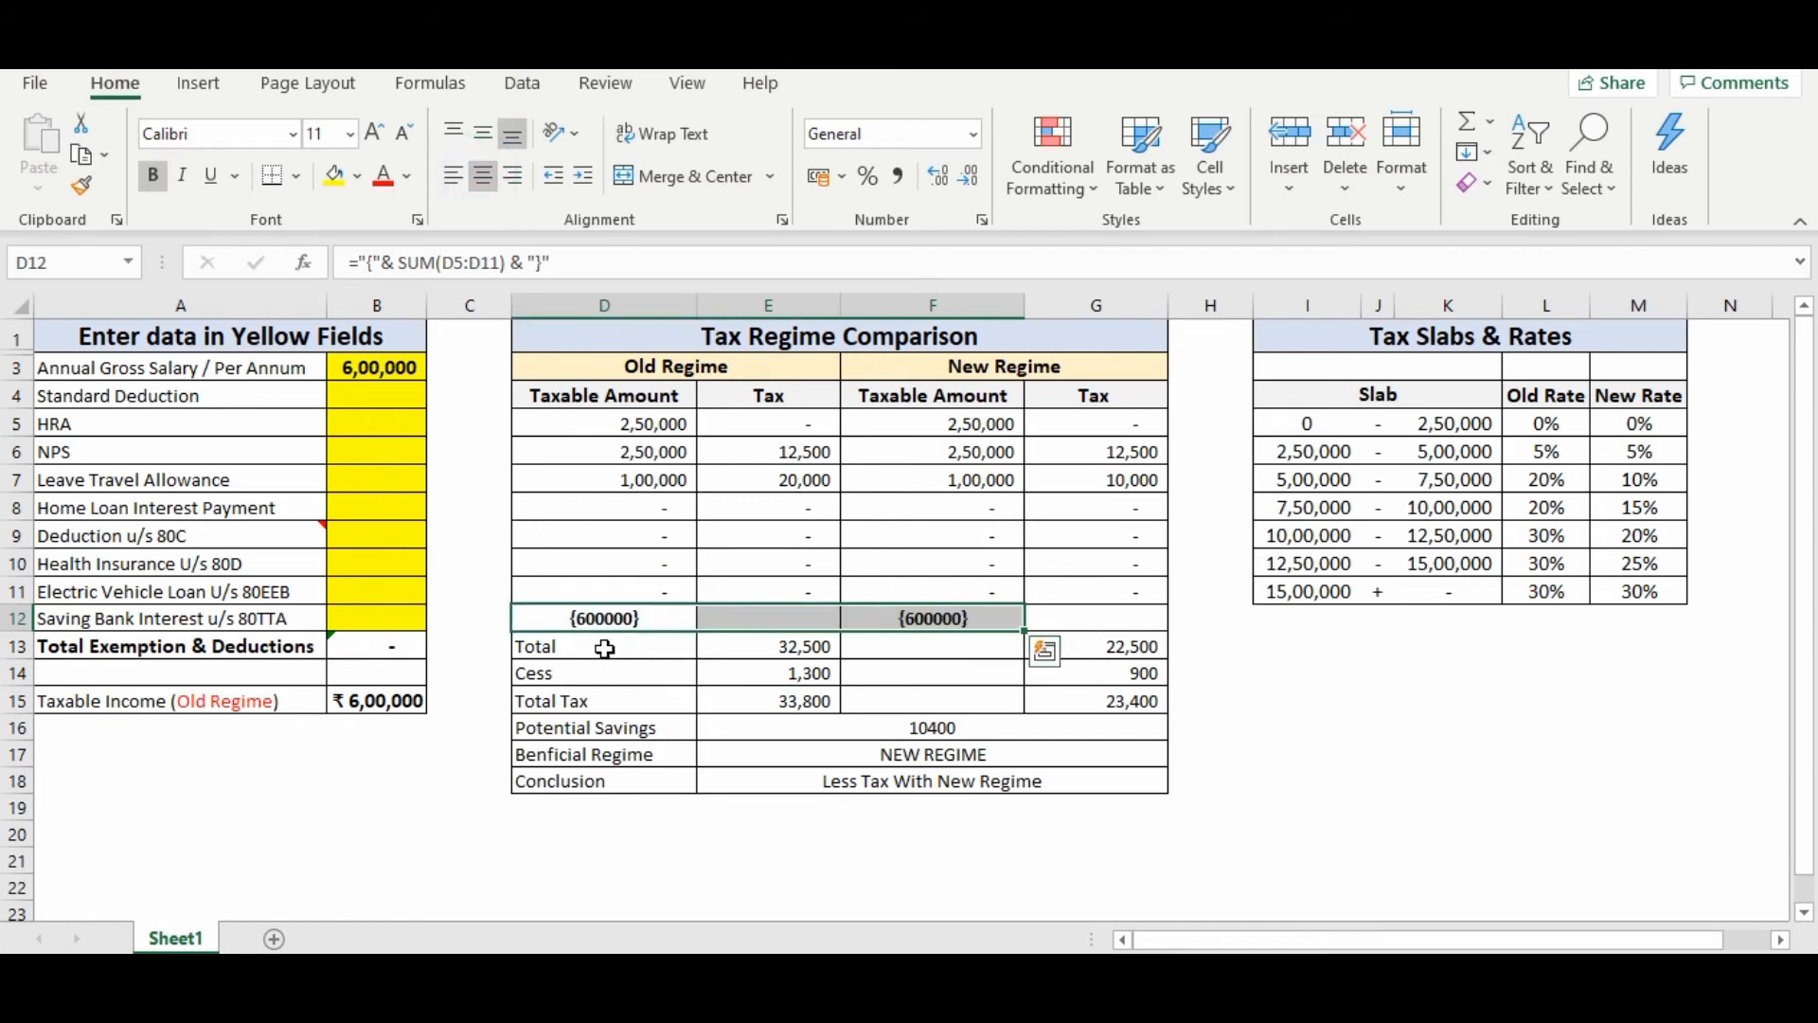
pyautogui.moveTo(606, 647); pyautogui.dragTo(625, 787)
pyautogui.hotkey('ctrl', 'b')
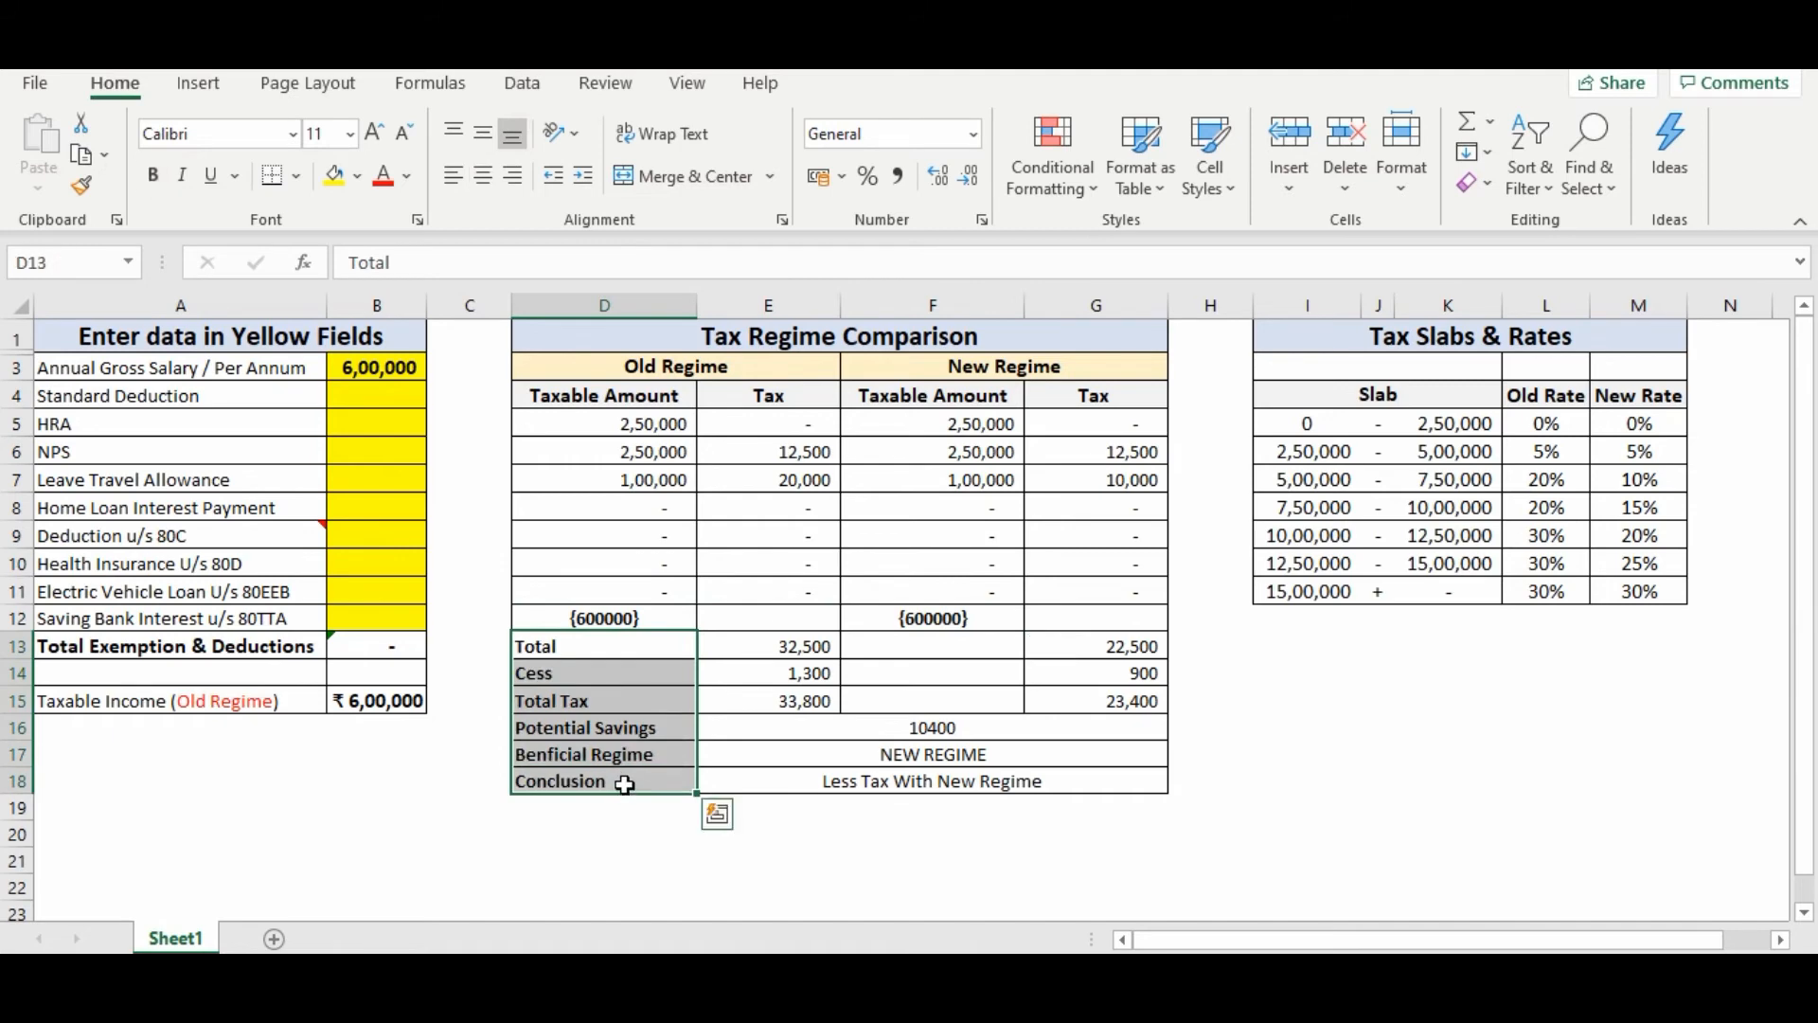
# - Format the merged result cells in E16:G18 with a light orange fill and bold red text at size 14
pyautogui.moveTo(812, 732); pyautogui.dragTo(855, 779)
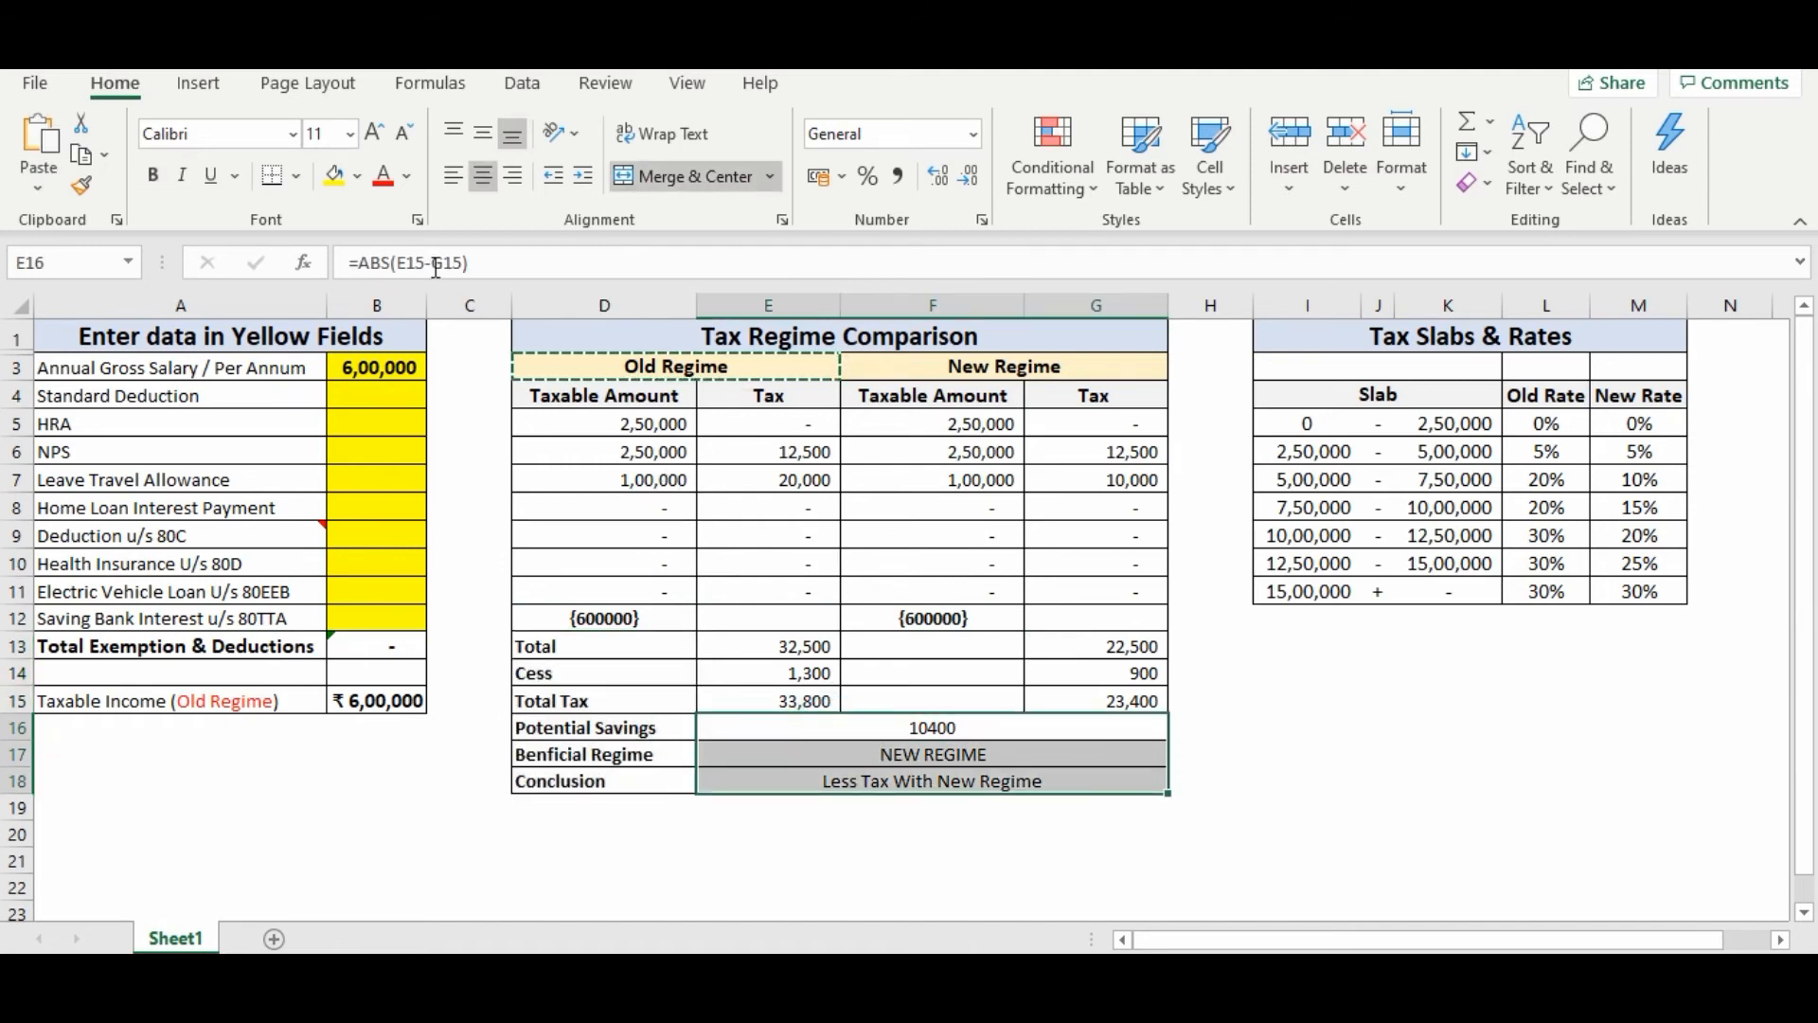
pyautogui.click(357, 178)
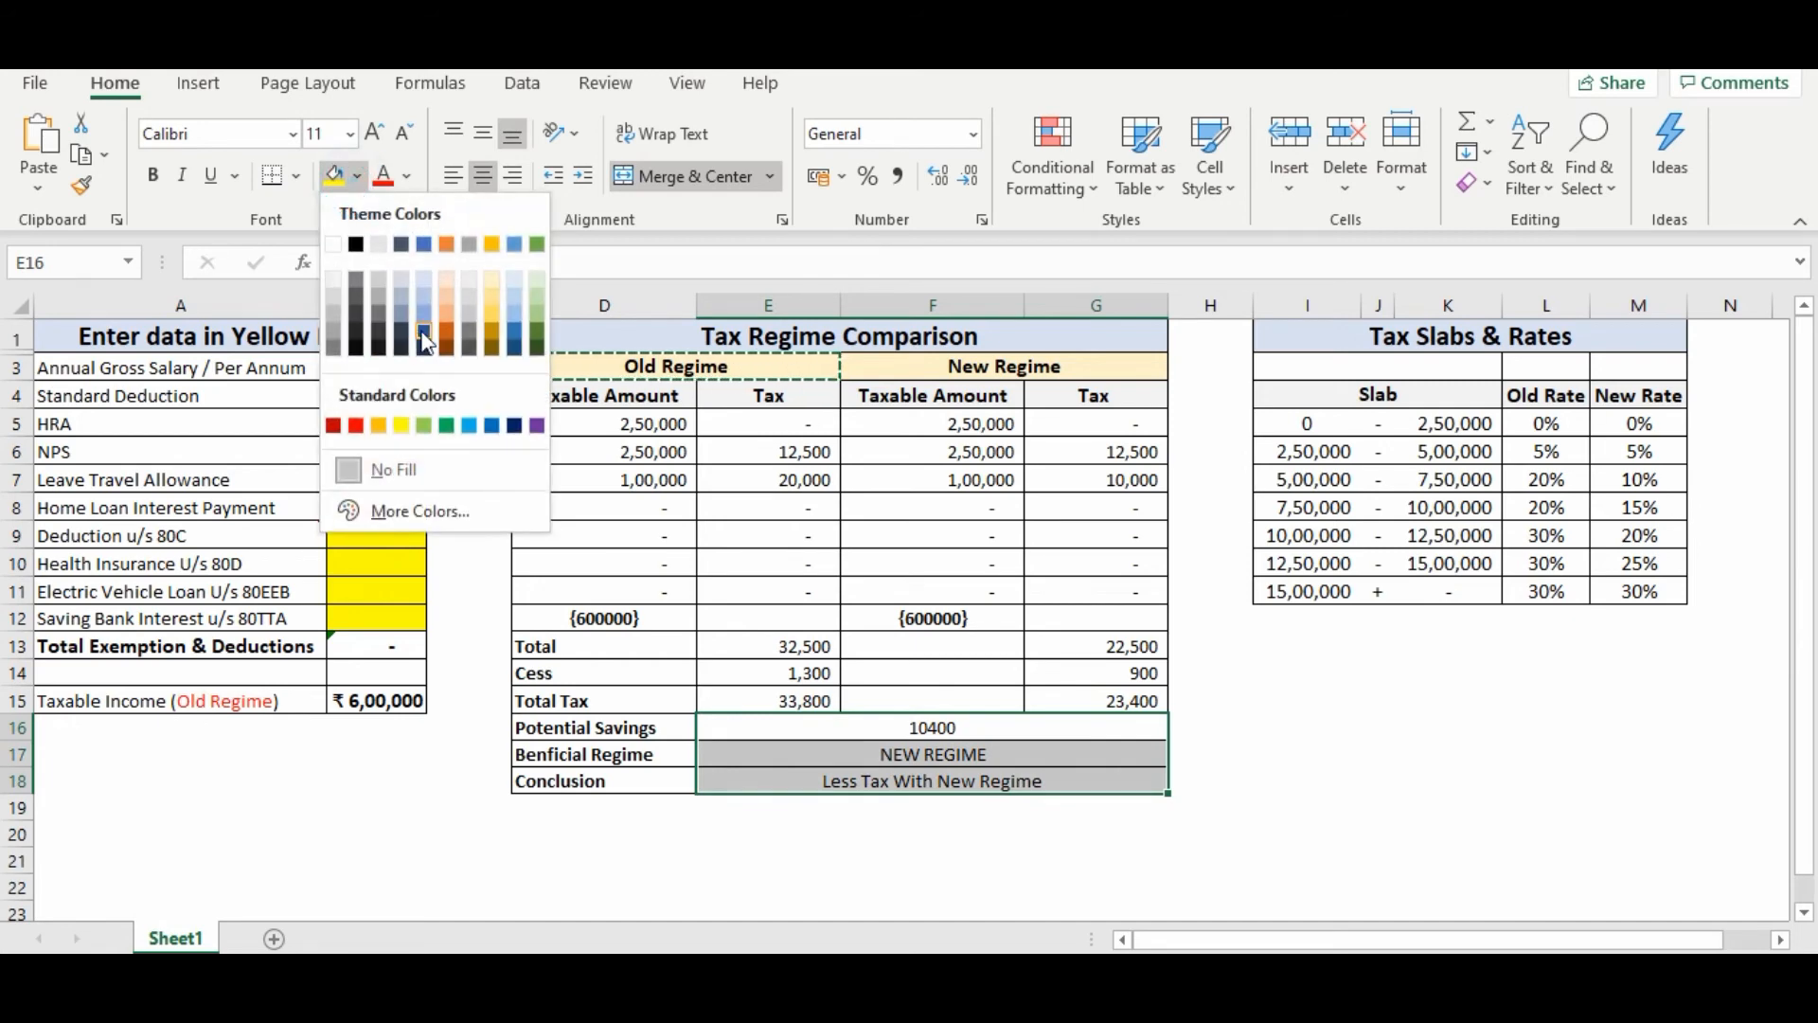
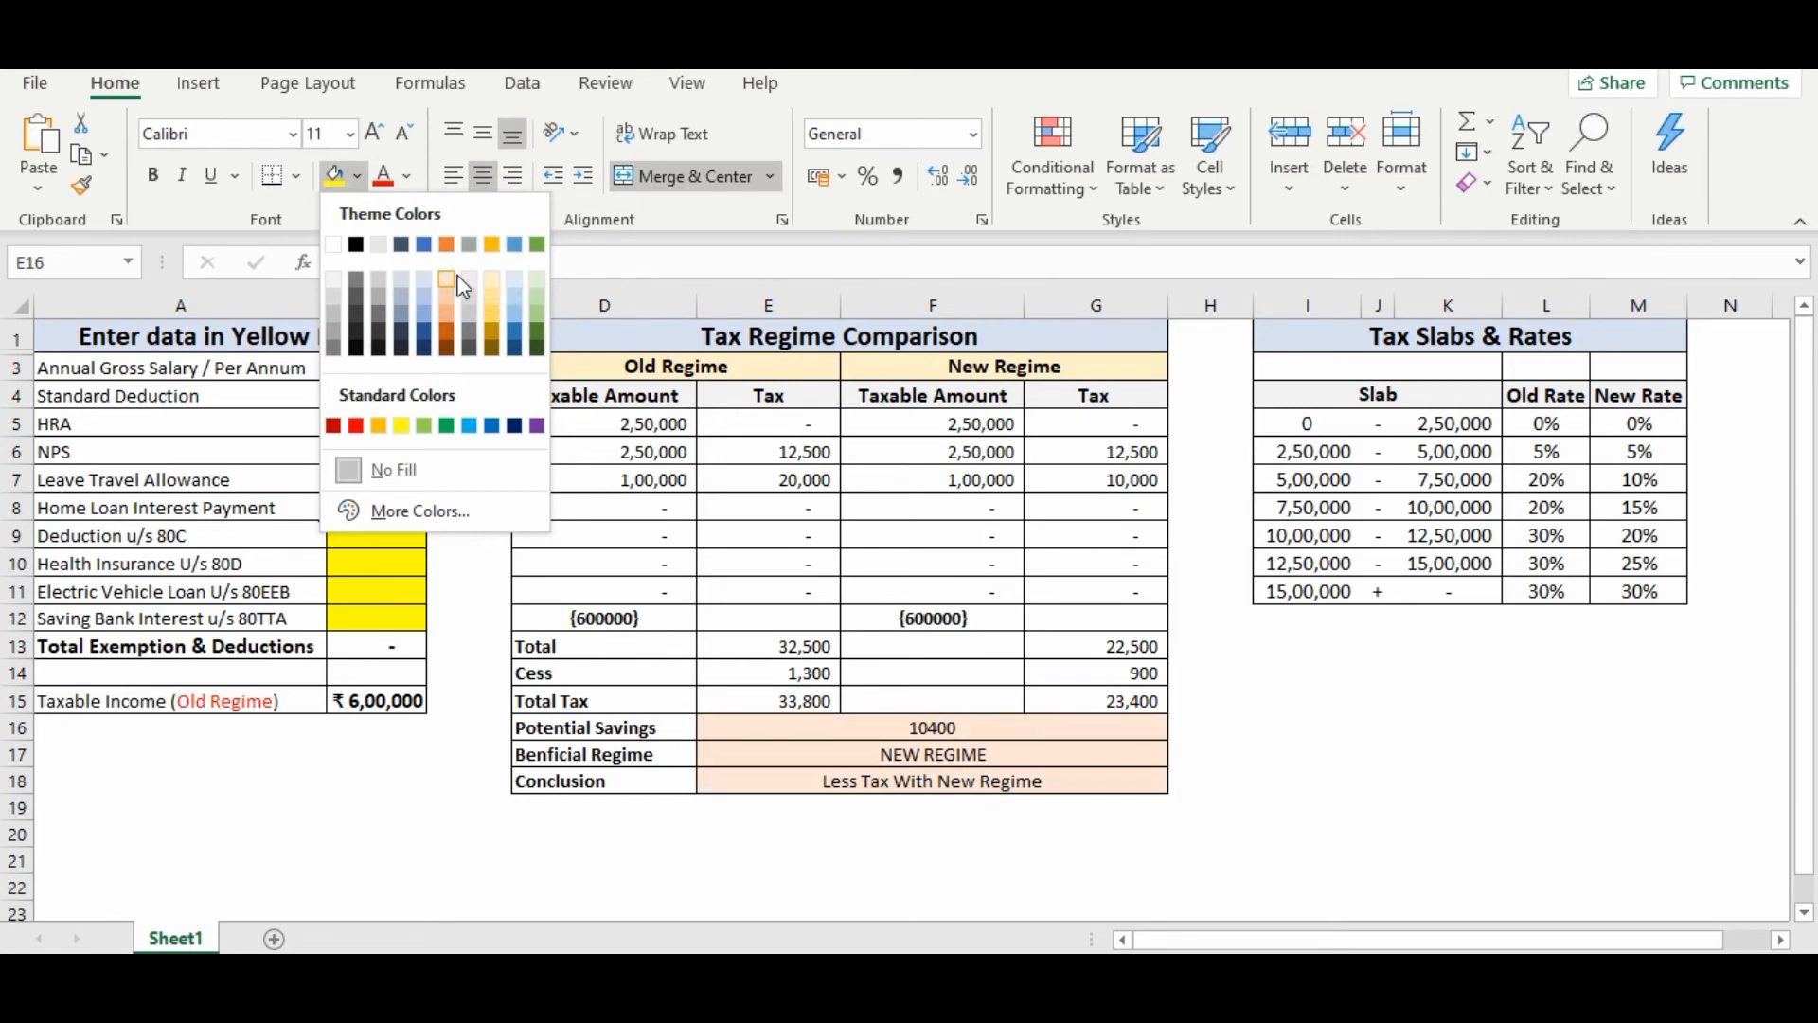
pyautogui.click(456, 277)
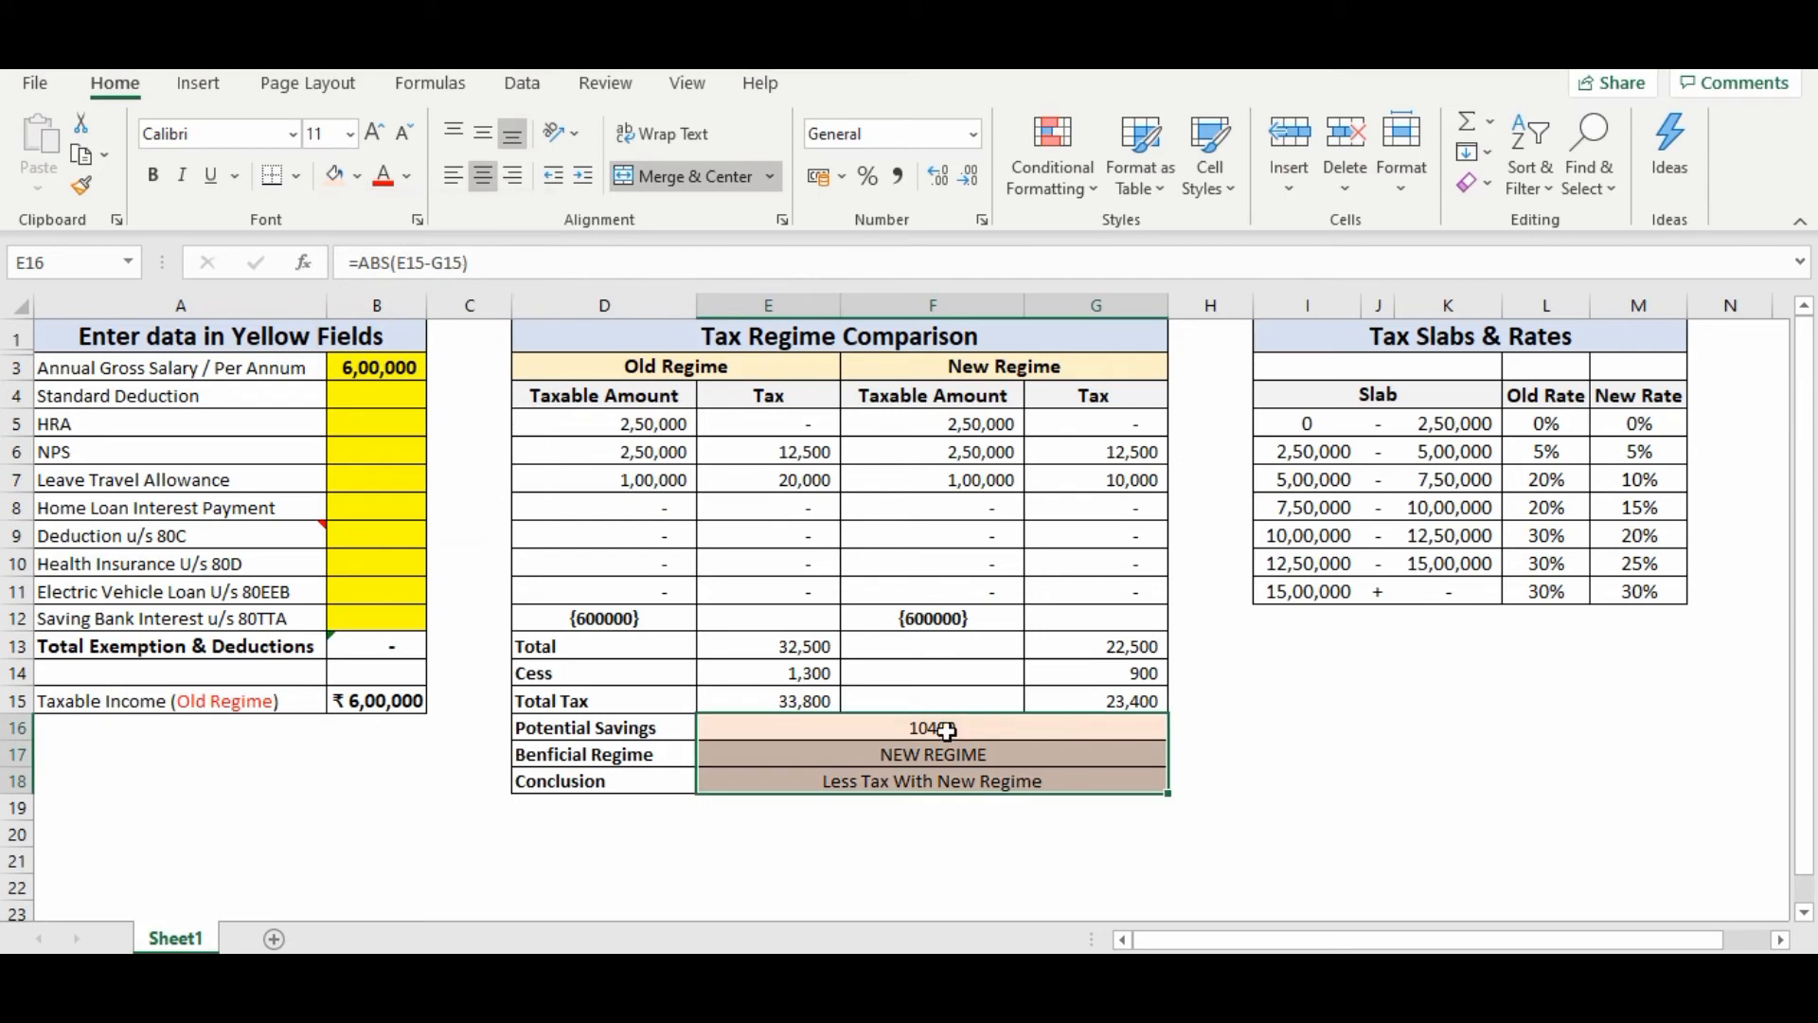
pyautogui.click(386, 180)
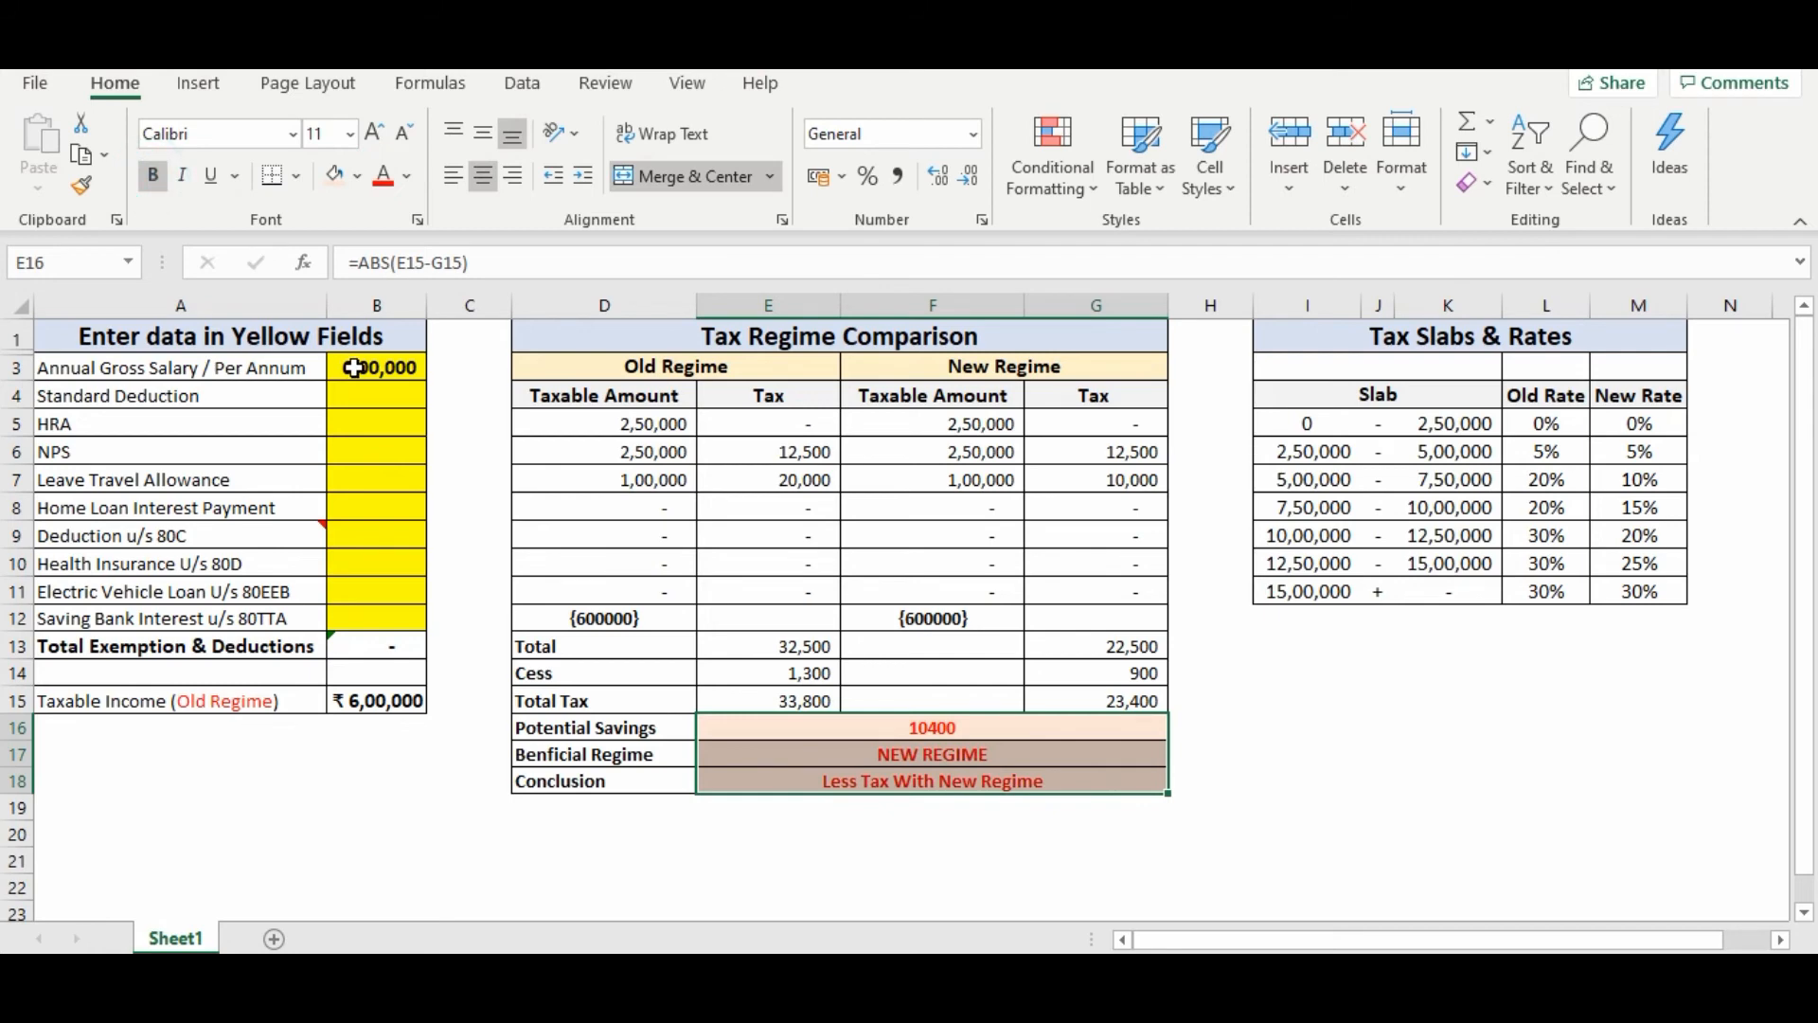
pyautogui.click(350, 134)
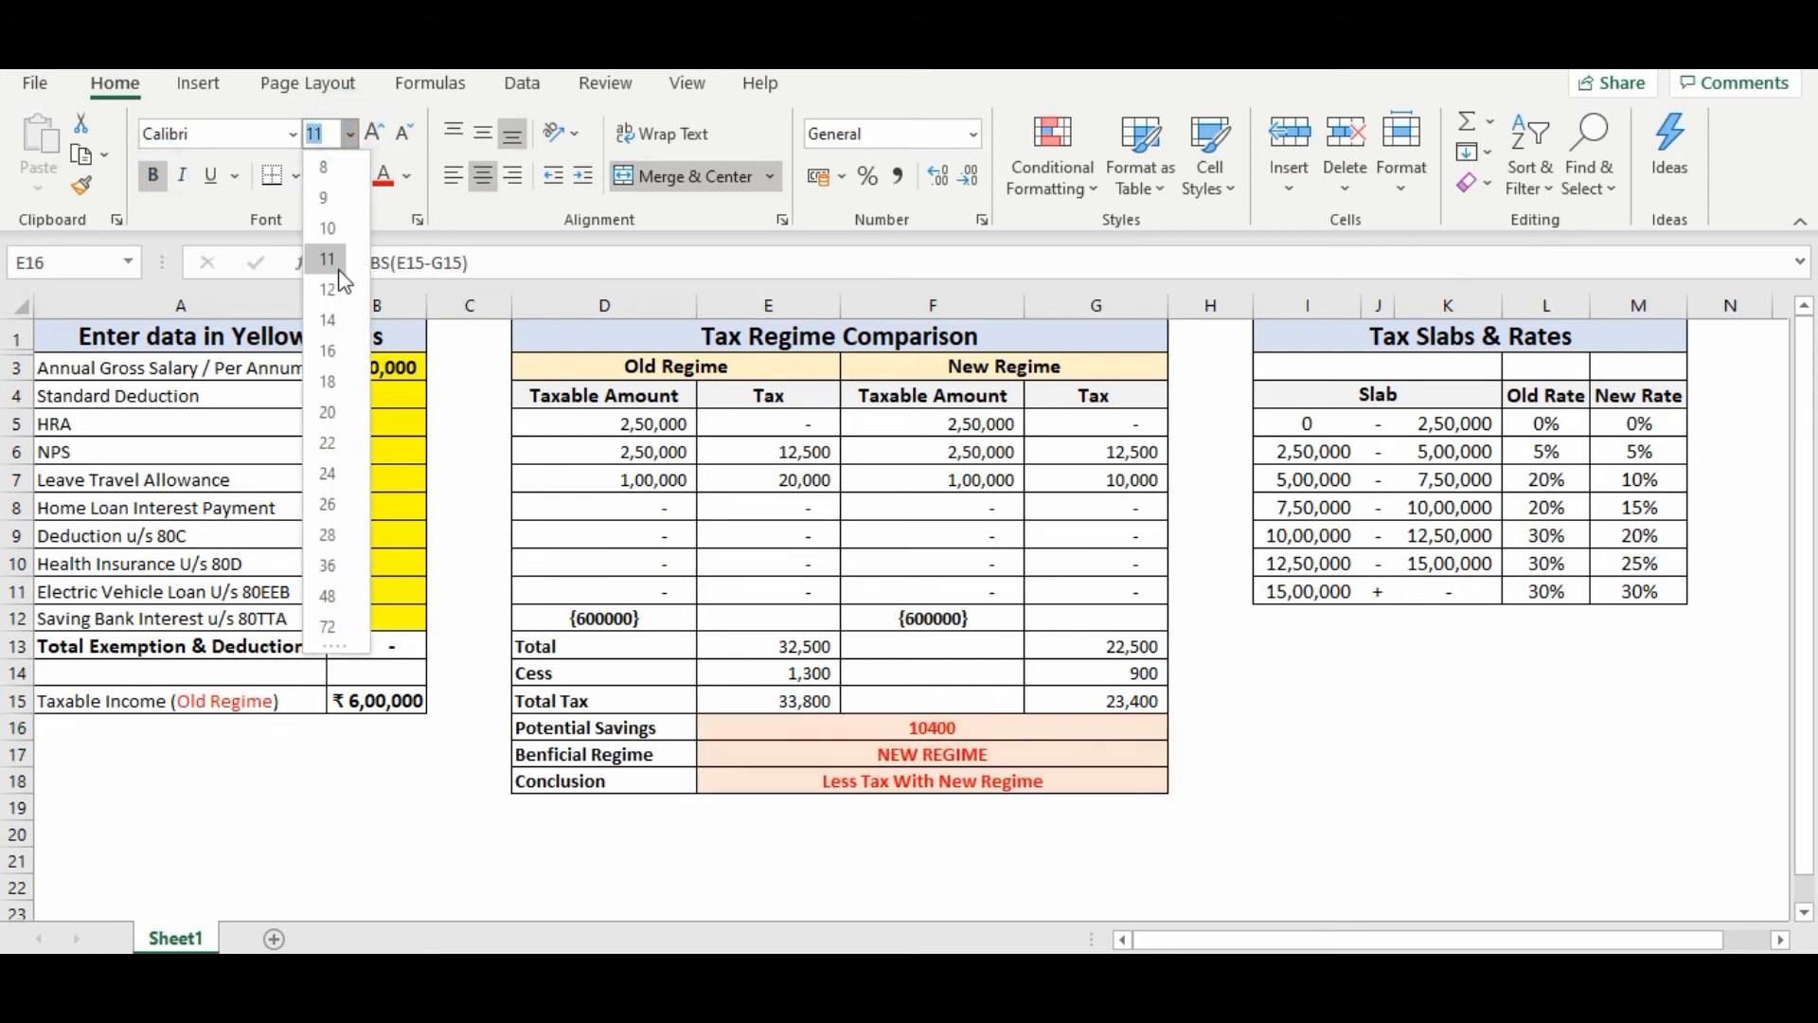
pyautogui.click(338, 329)
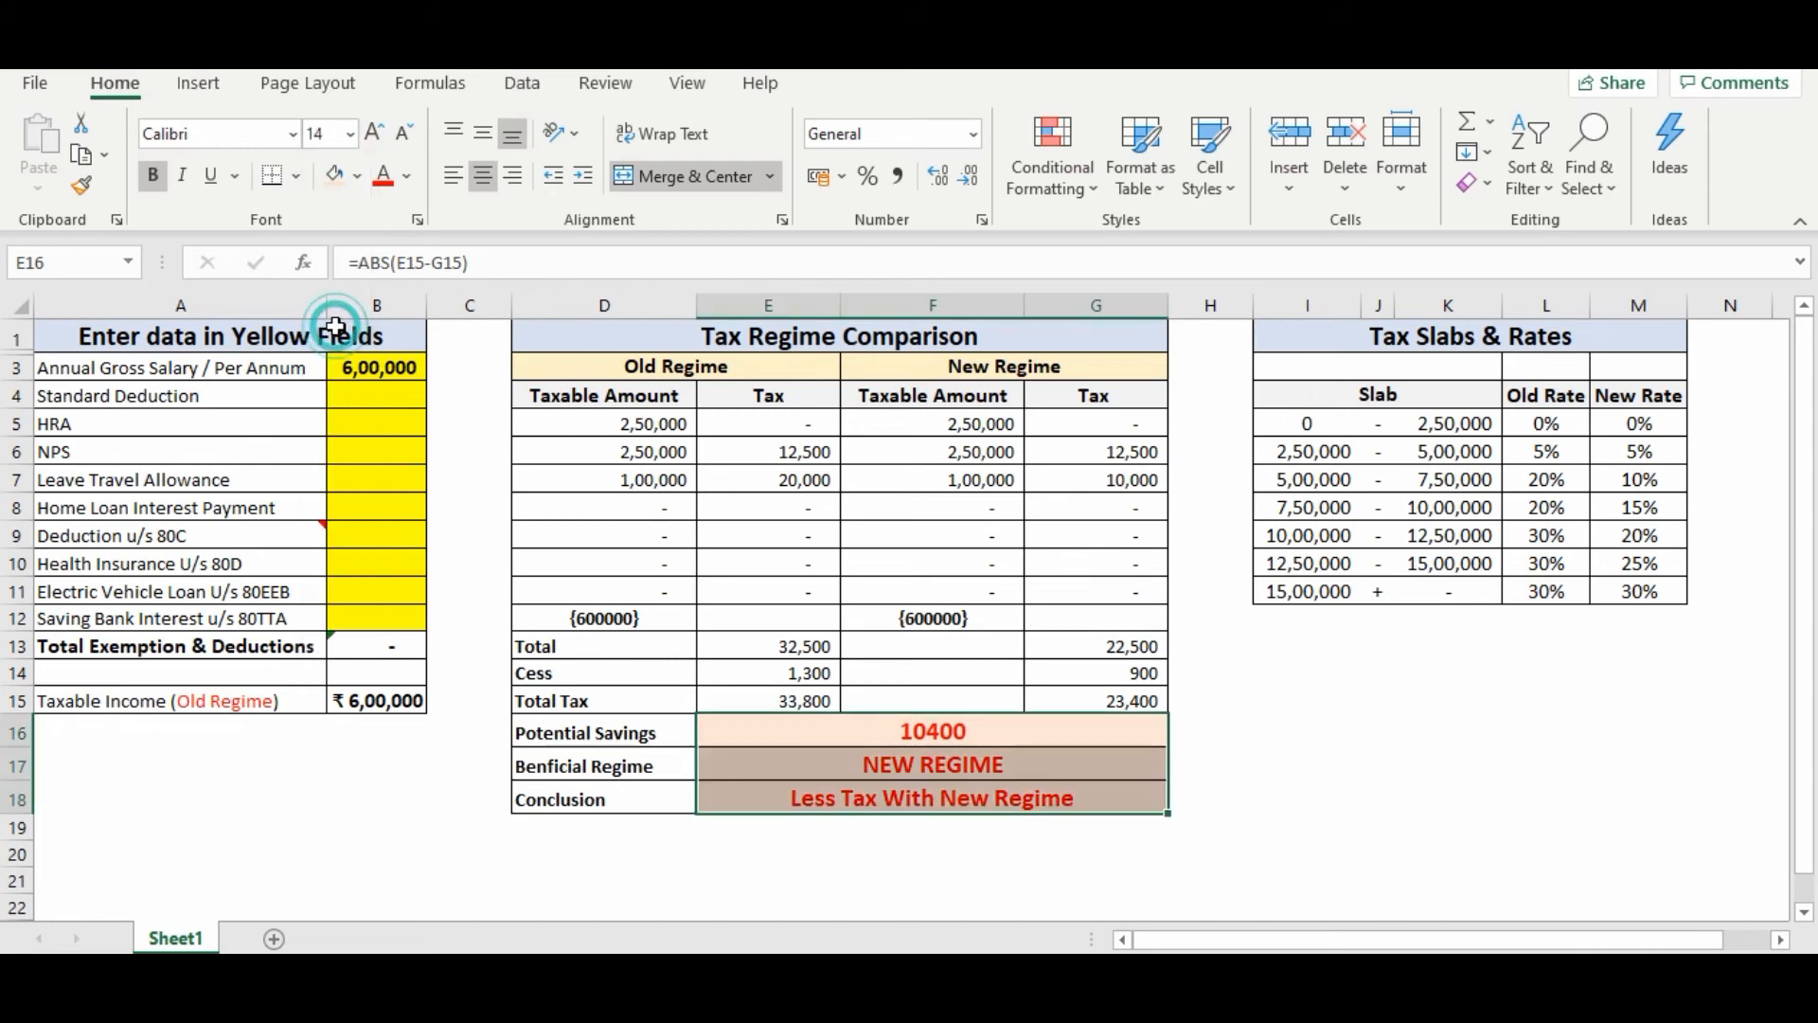
pyautogui.click(787, 656)
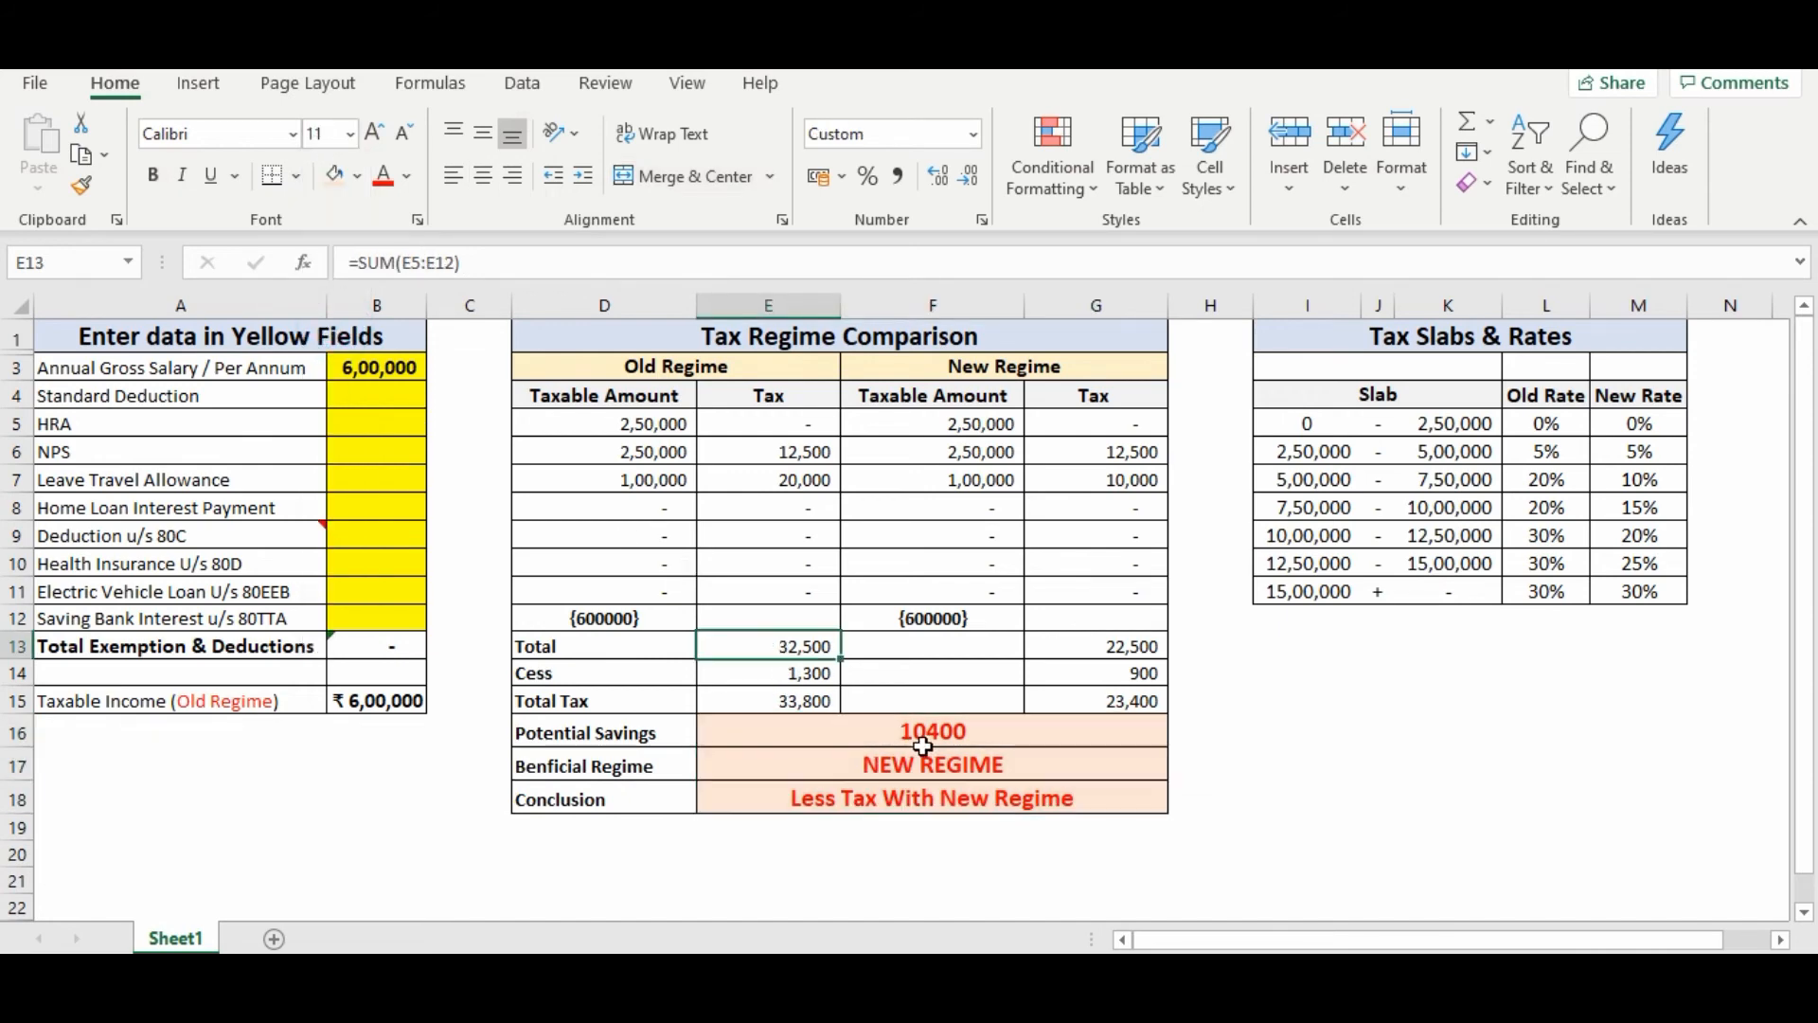
# - Apply the Currency number format to the Potential Savings value in E16
pyautogui.click(922, 741)
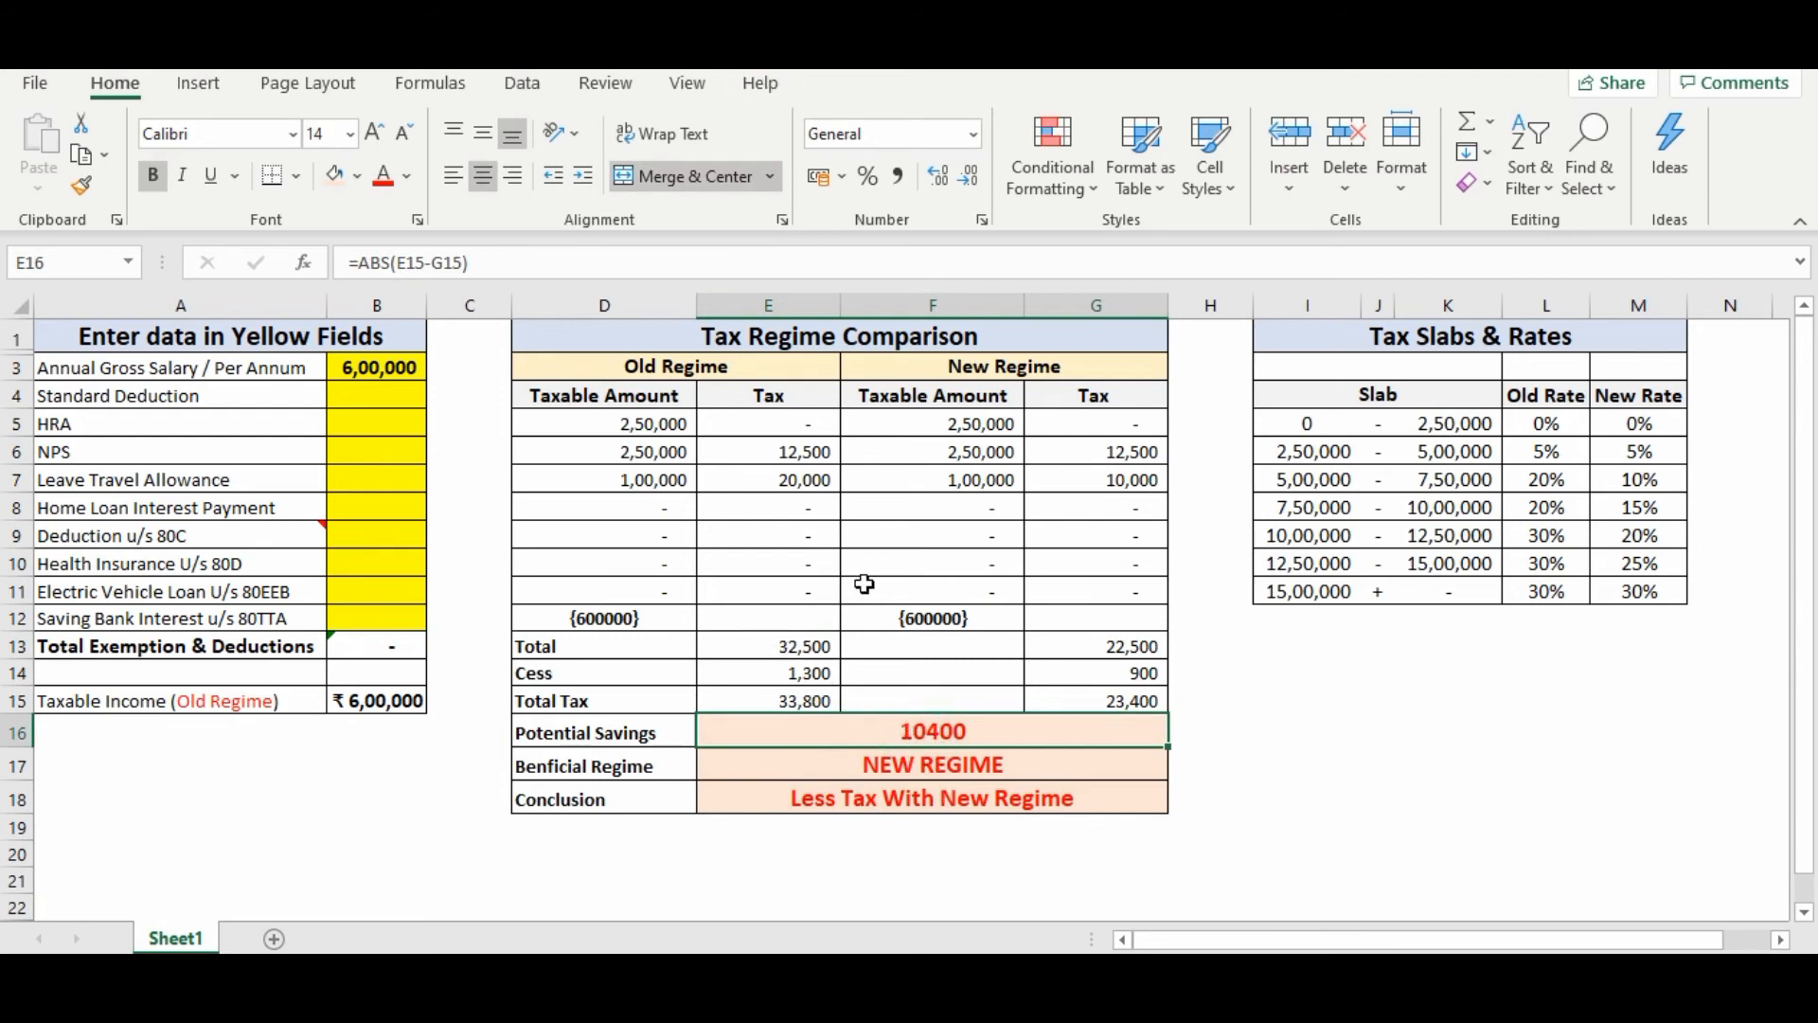
pyautogui.click(973, 137)
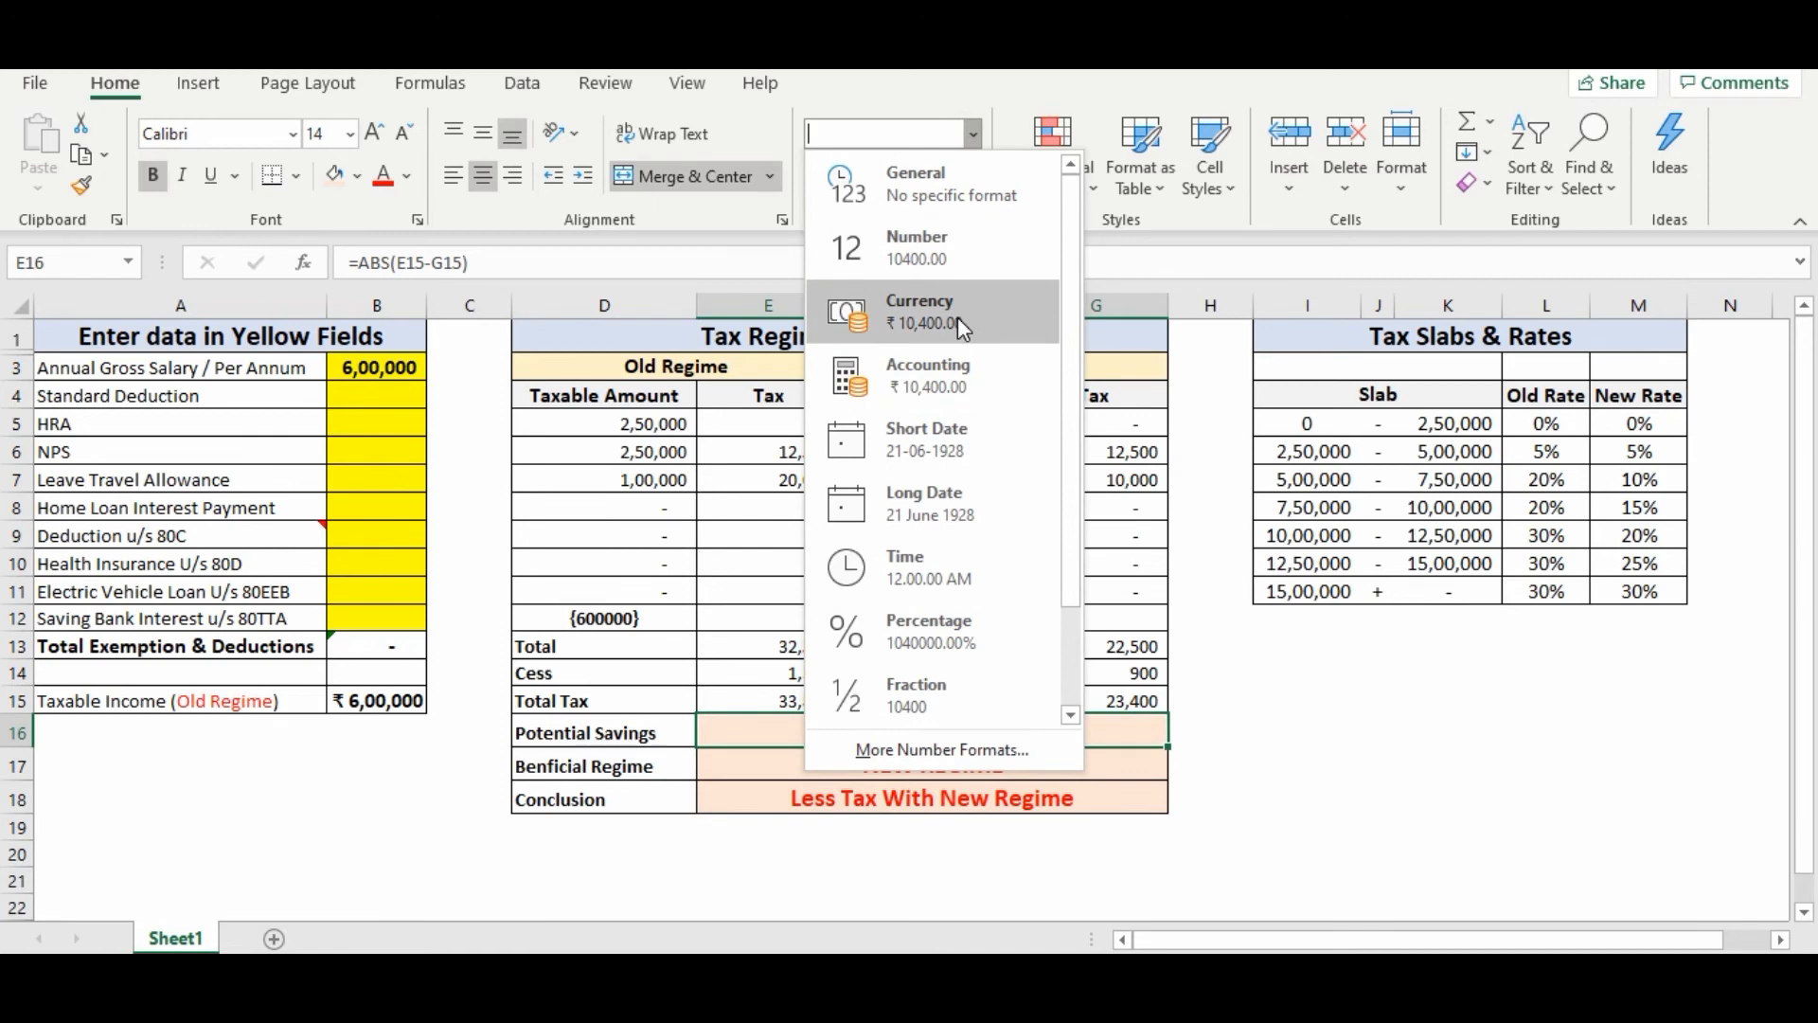
pyautogui.click(957, 316)
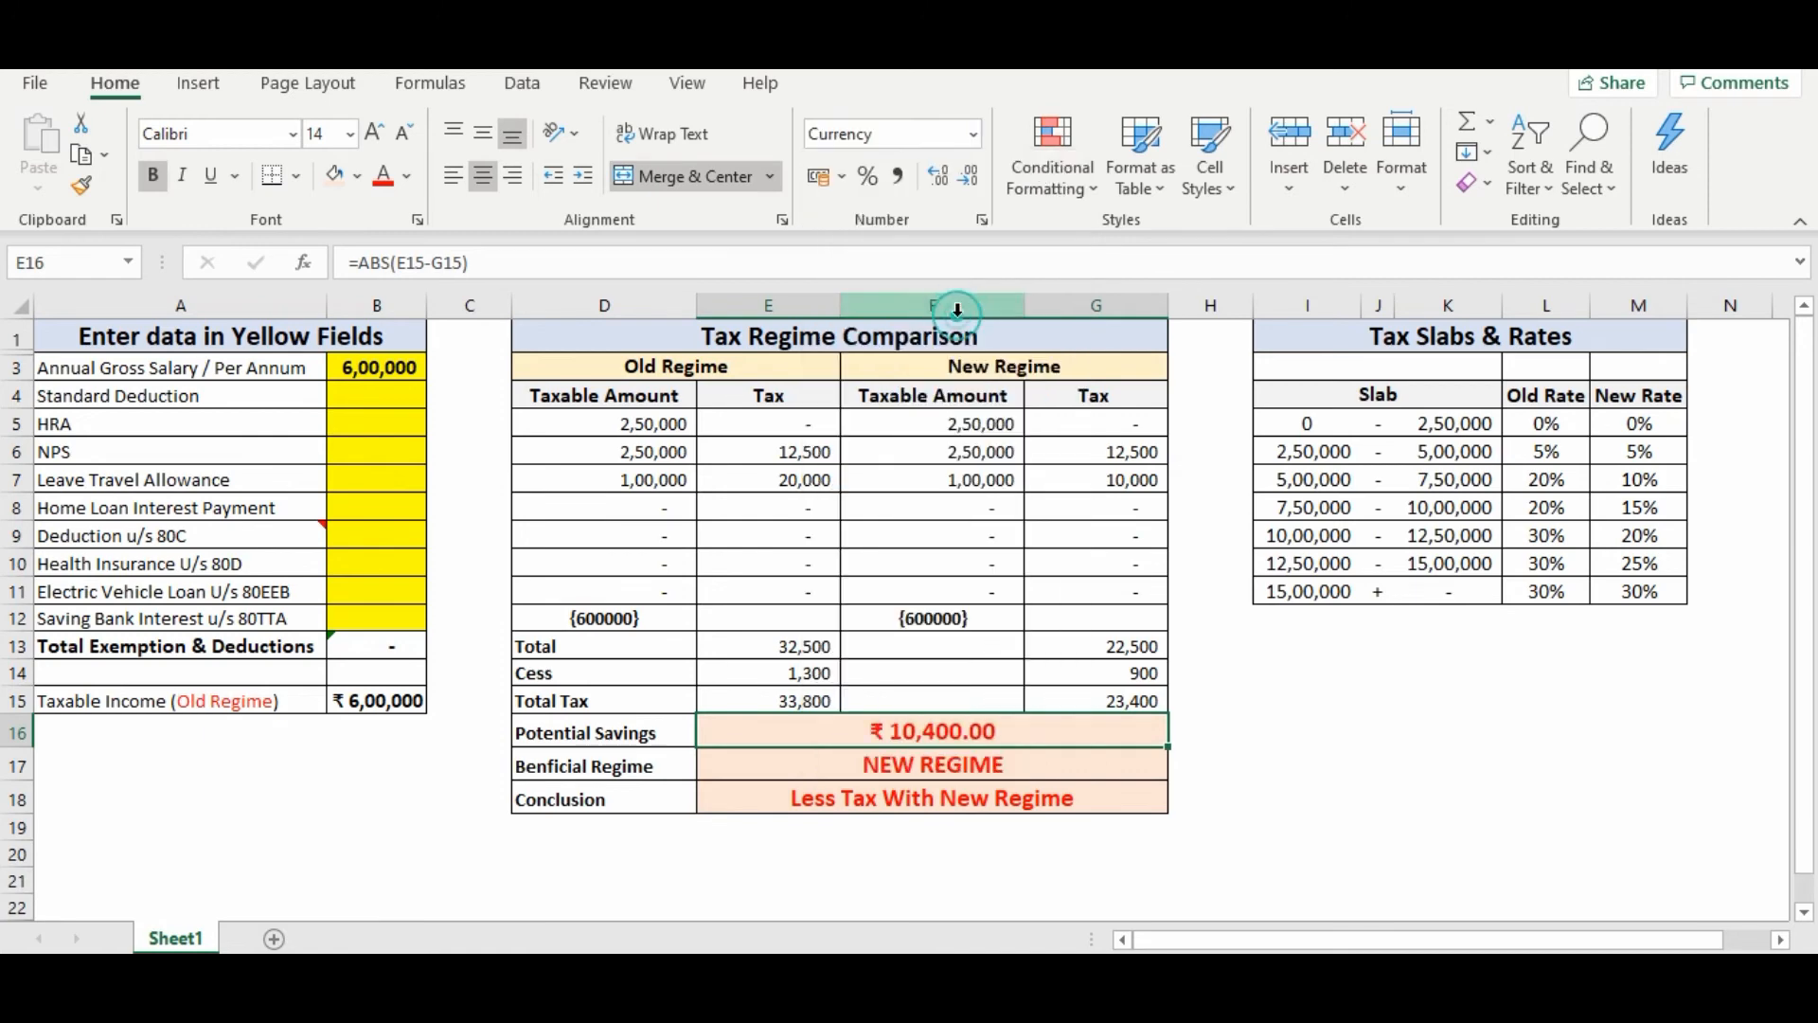
# - Apply the Green-Yellow-Red color scale as conditional formatting to the Total Tax cells E15 and G15
pyautogui.click(794, 703)
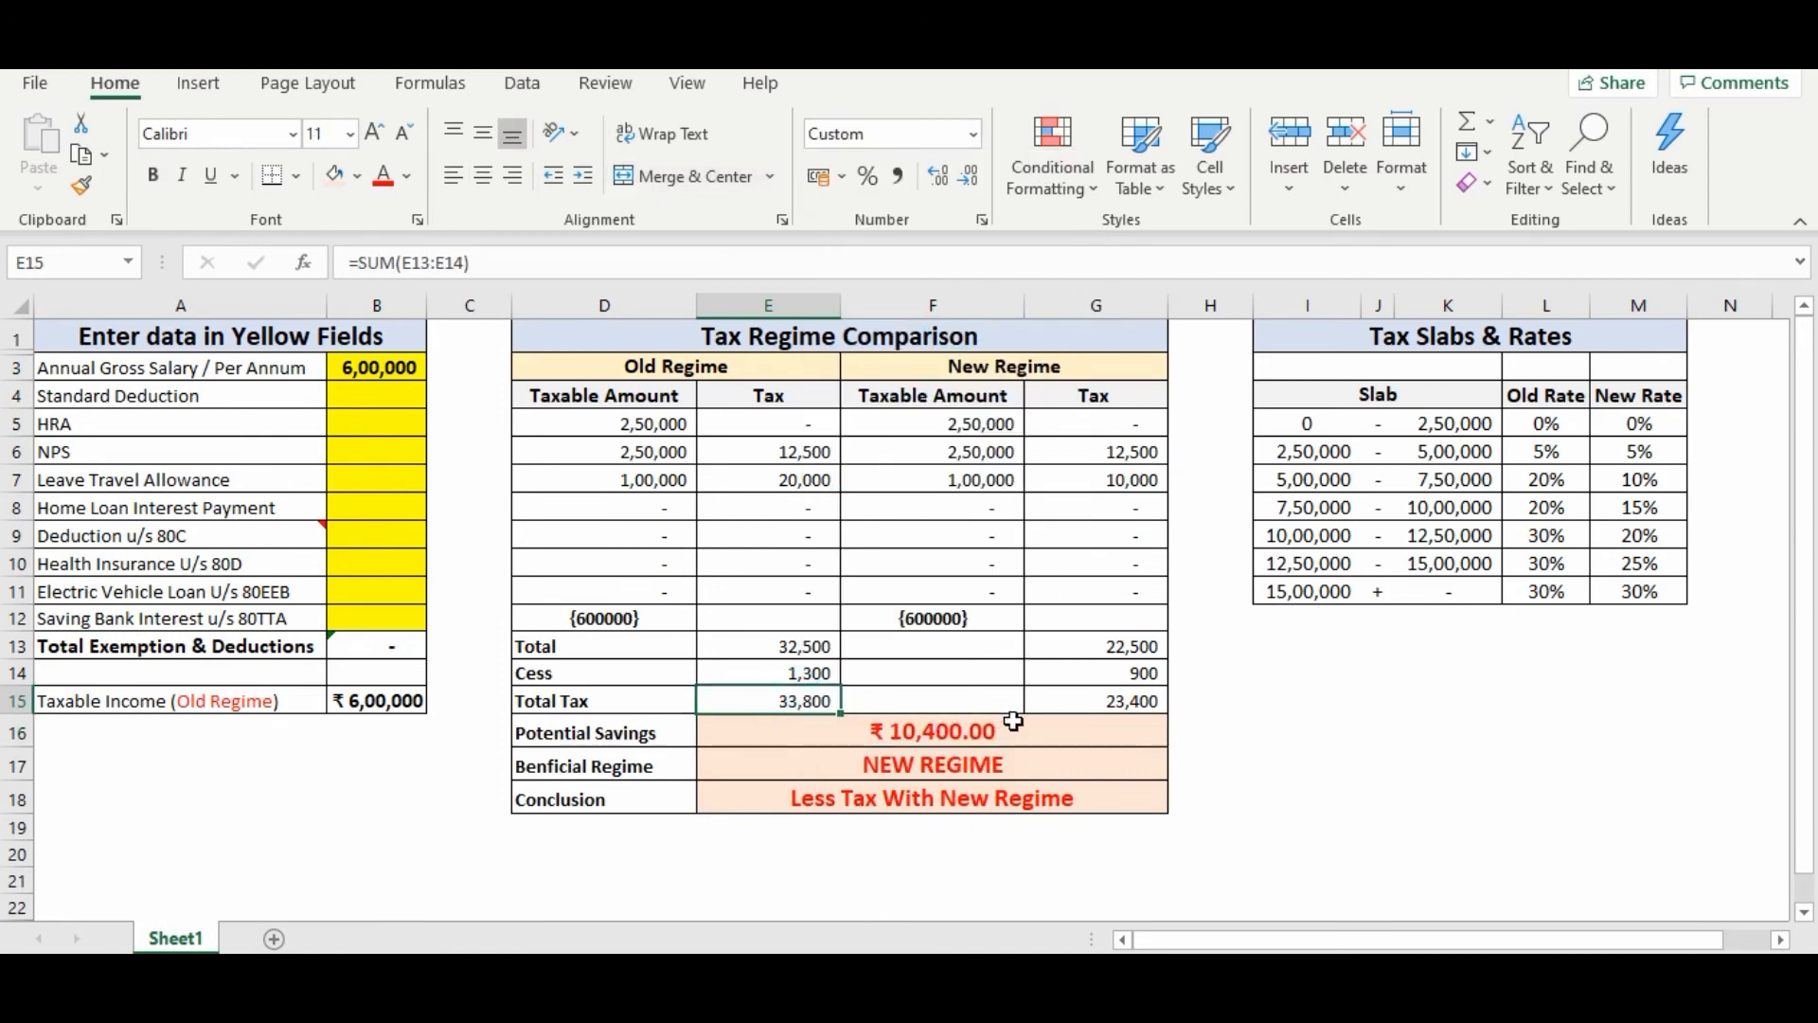
pyautogui.keyDown('ctrl'); pyautogui.click(1073, 701); pyautogui.keyUp('ctrl')
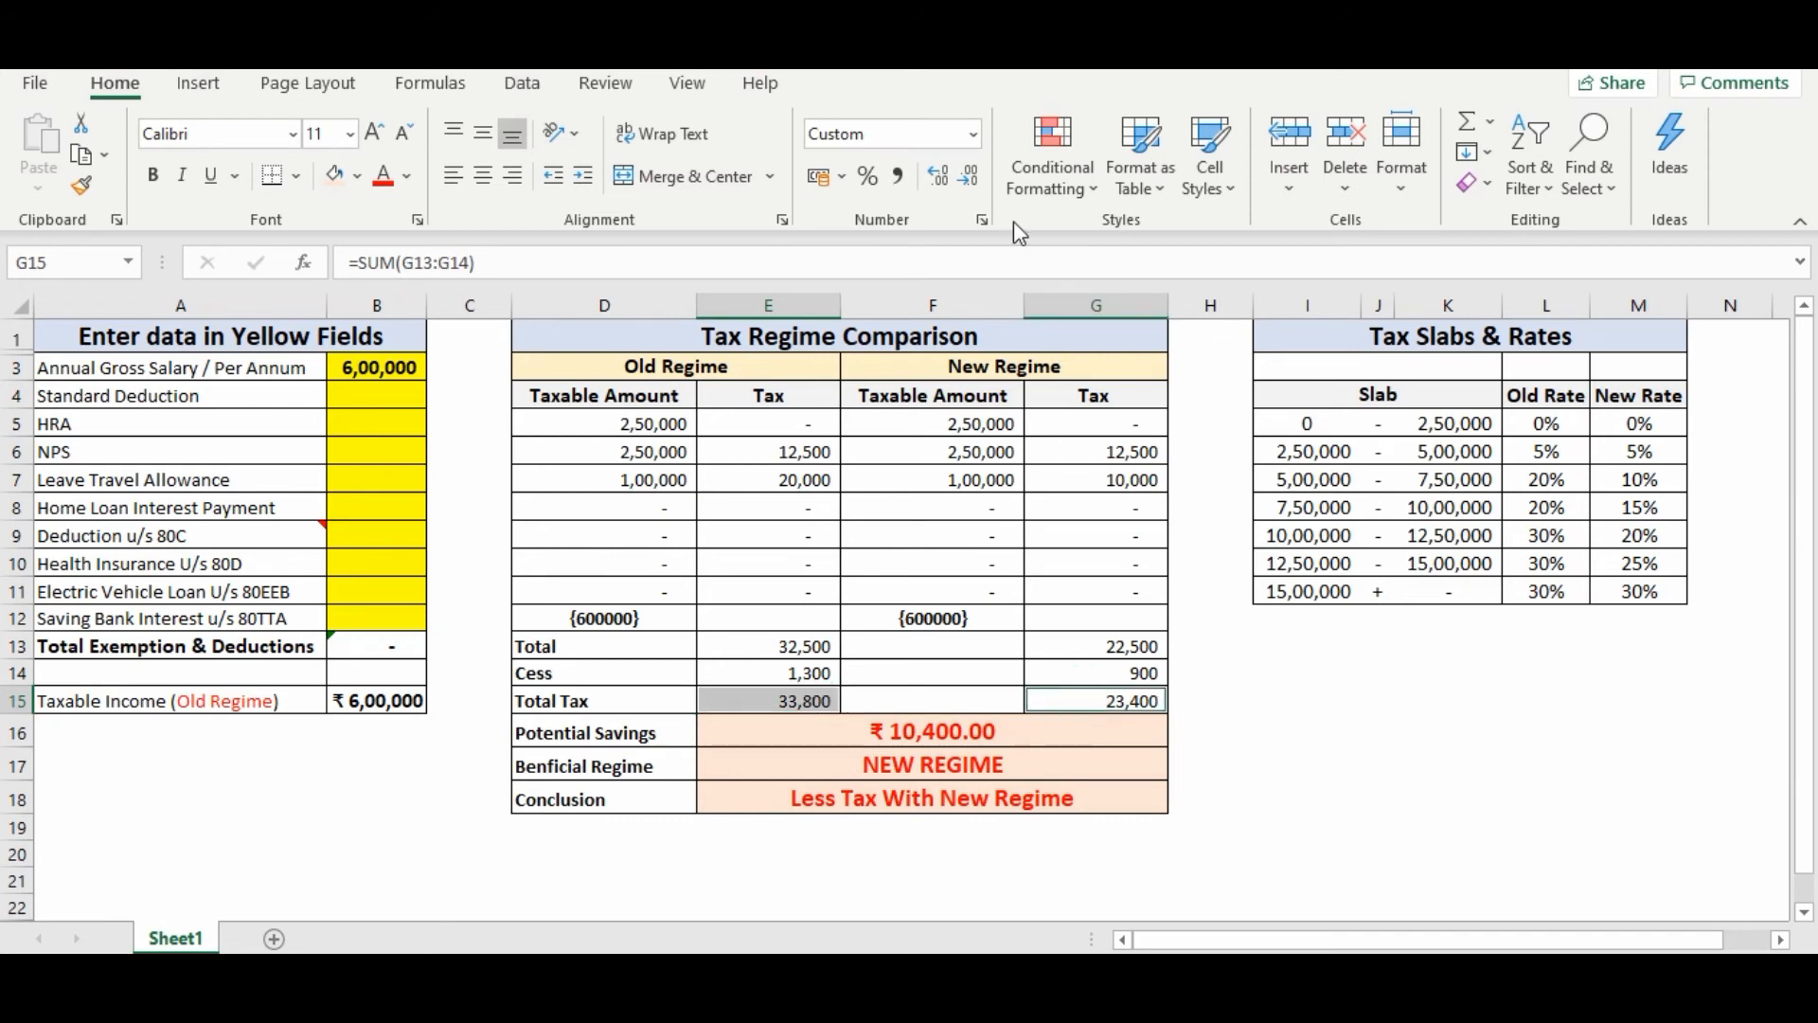
pyautogui.click(1058, 161)
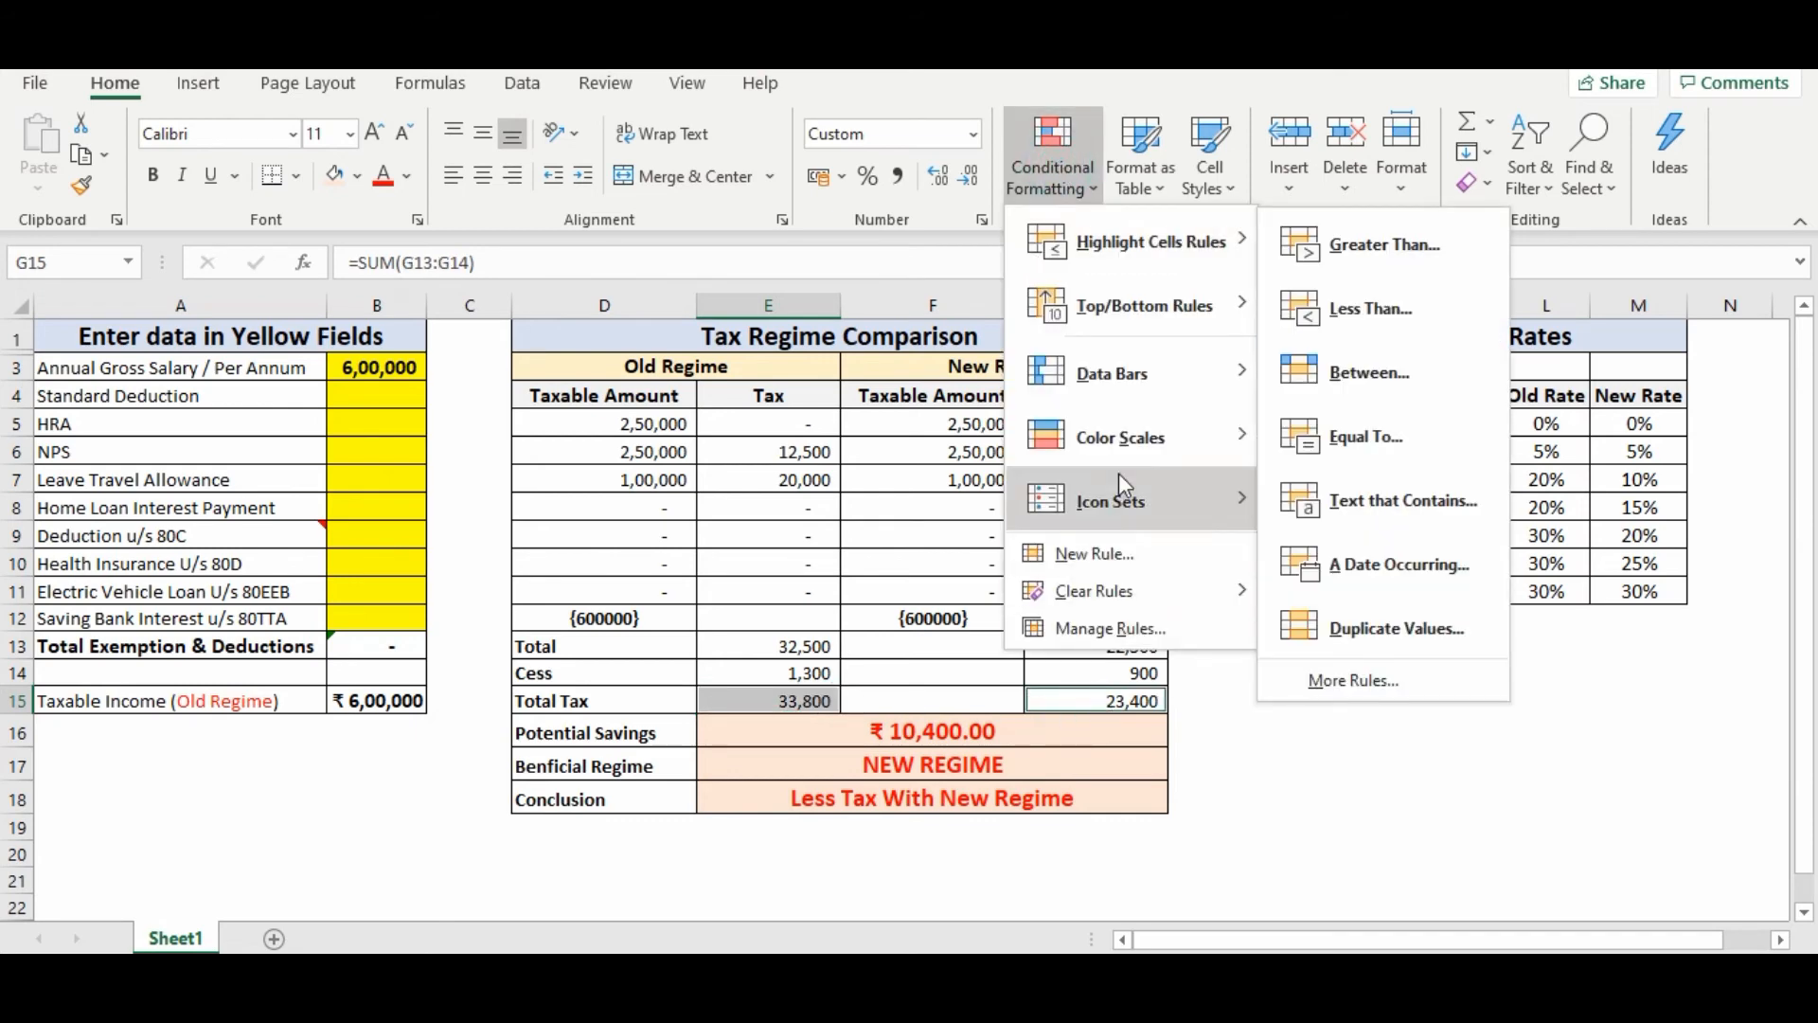
pyautogui.moveTo(1128, 447)
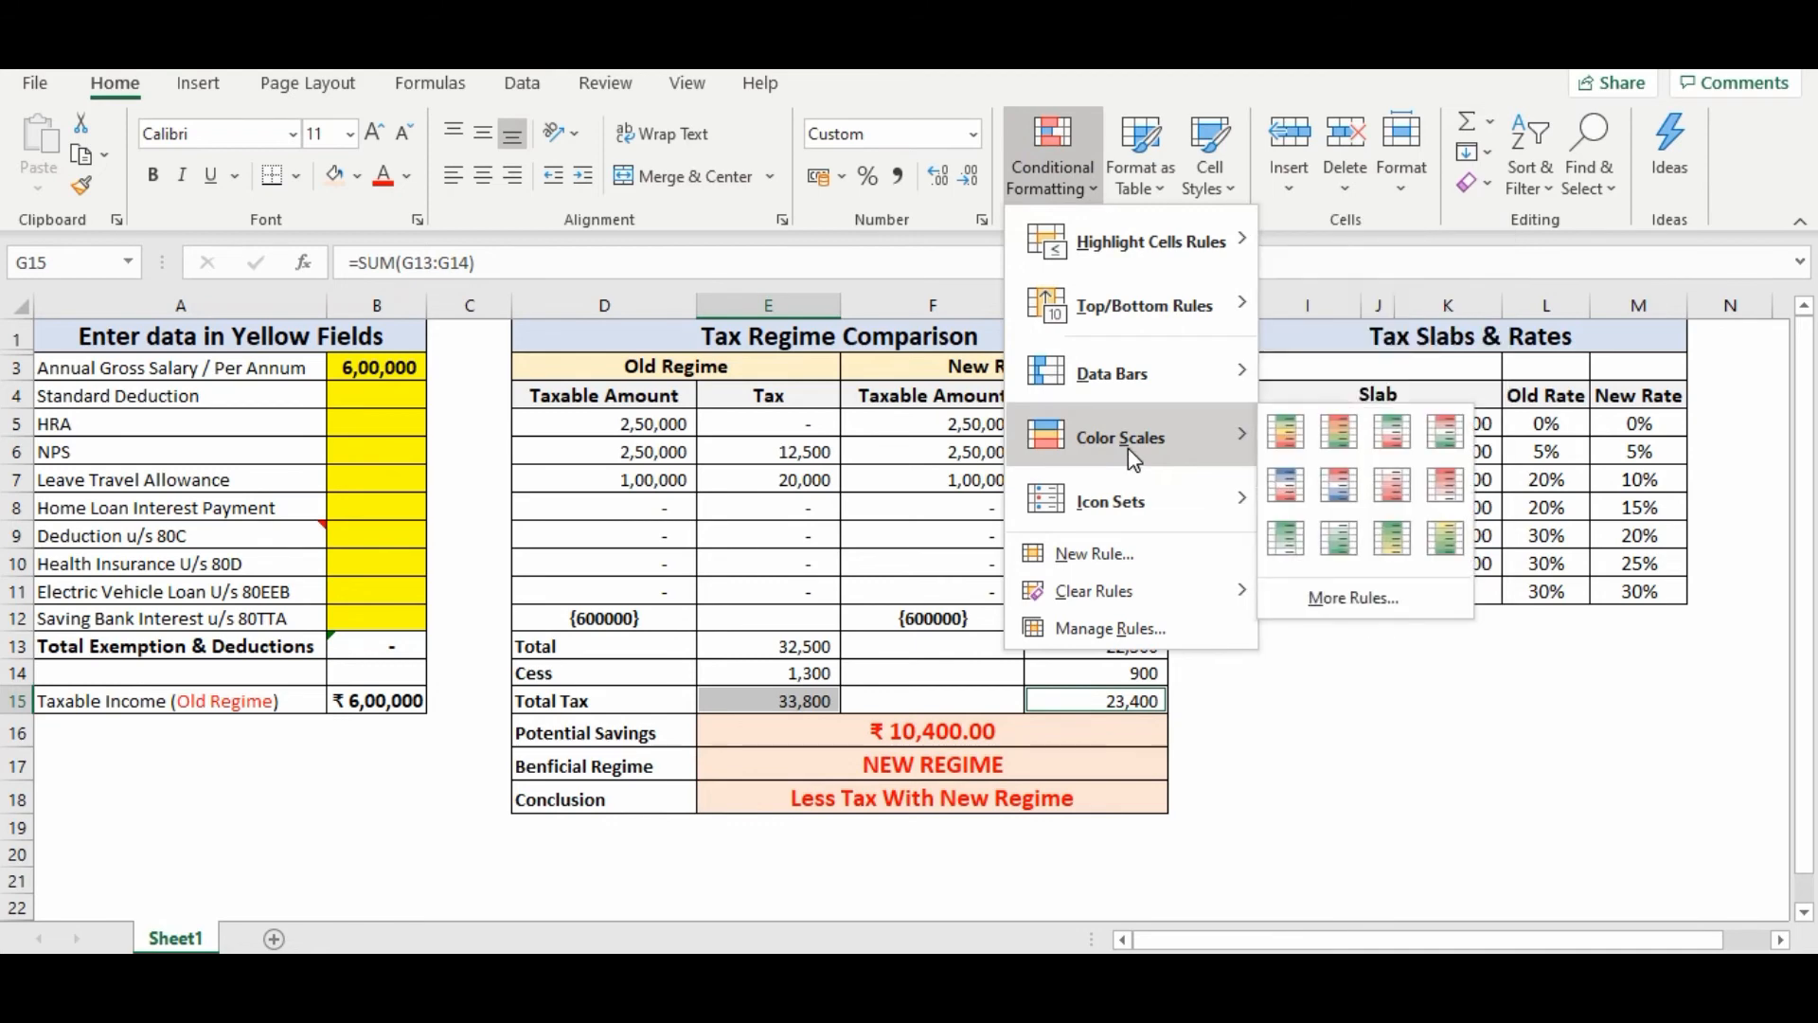
pyautogui.click(1294, 446)
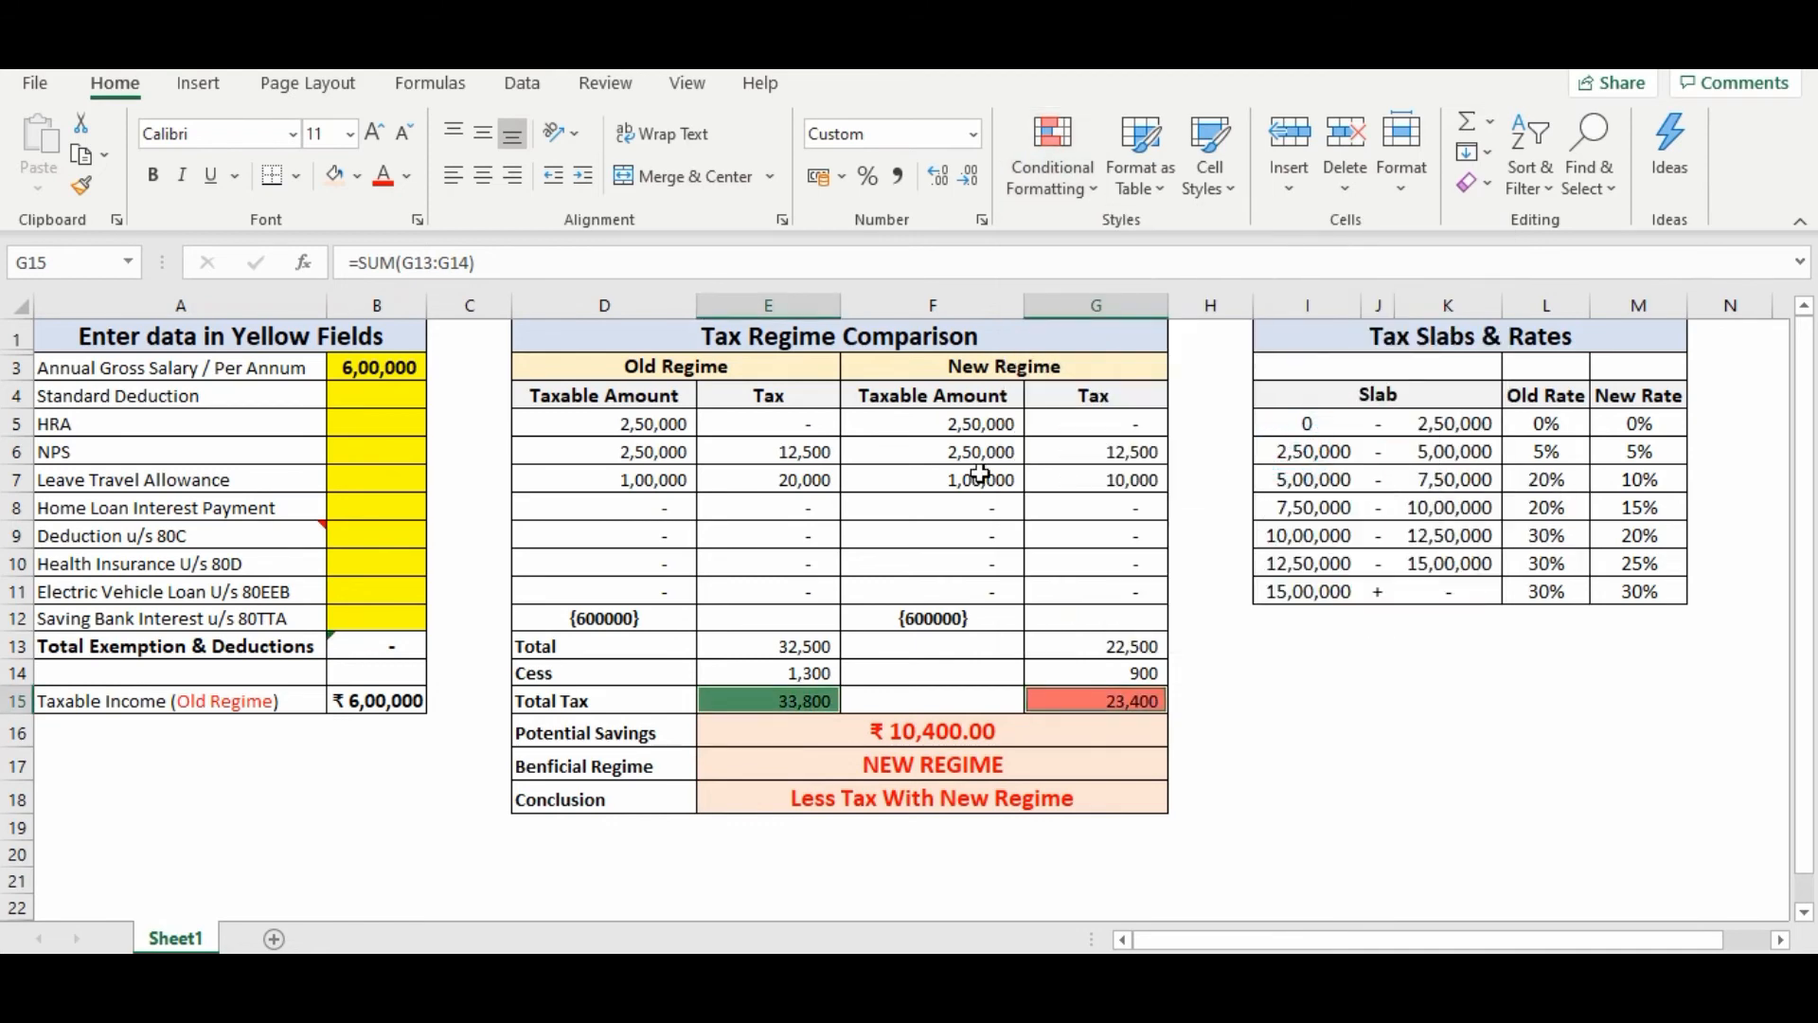
# - Edit the Total Tax color scale rule to use dark green for the lowest value and custom light red #F98B7F for the highest
pyautogui.click(1079, 173)
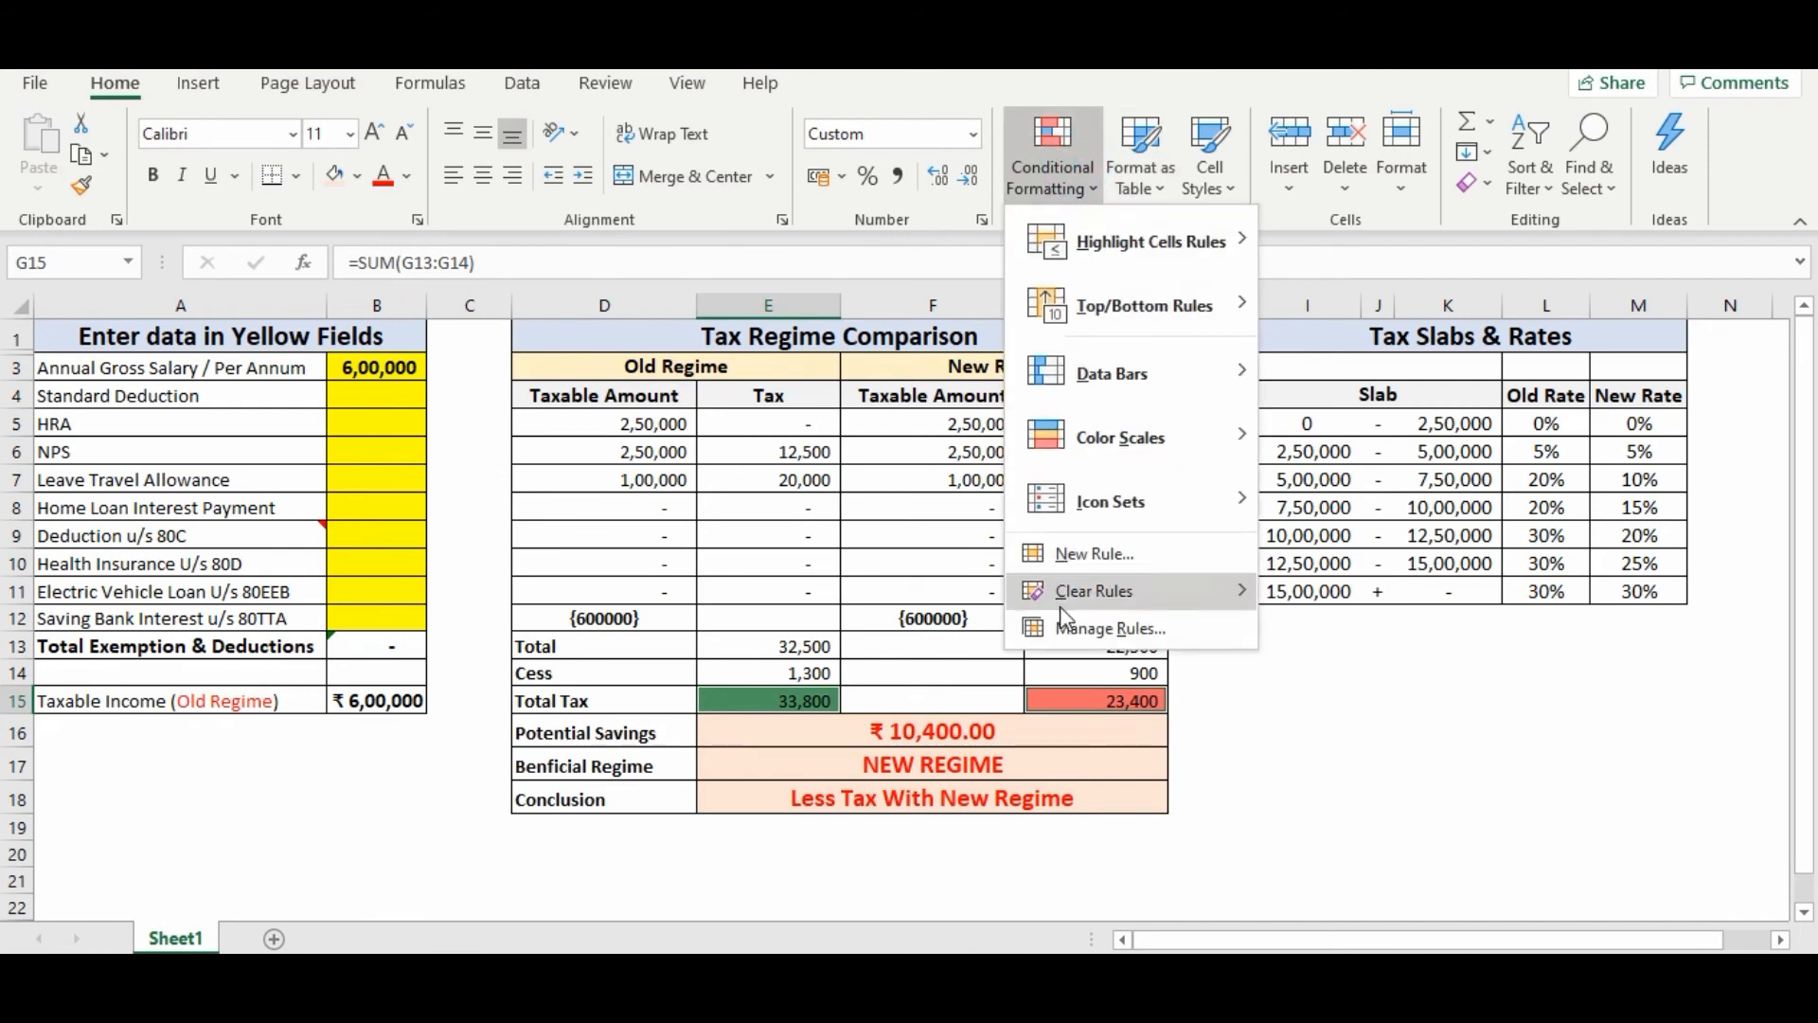
pyautogui.click(1104, 627)
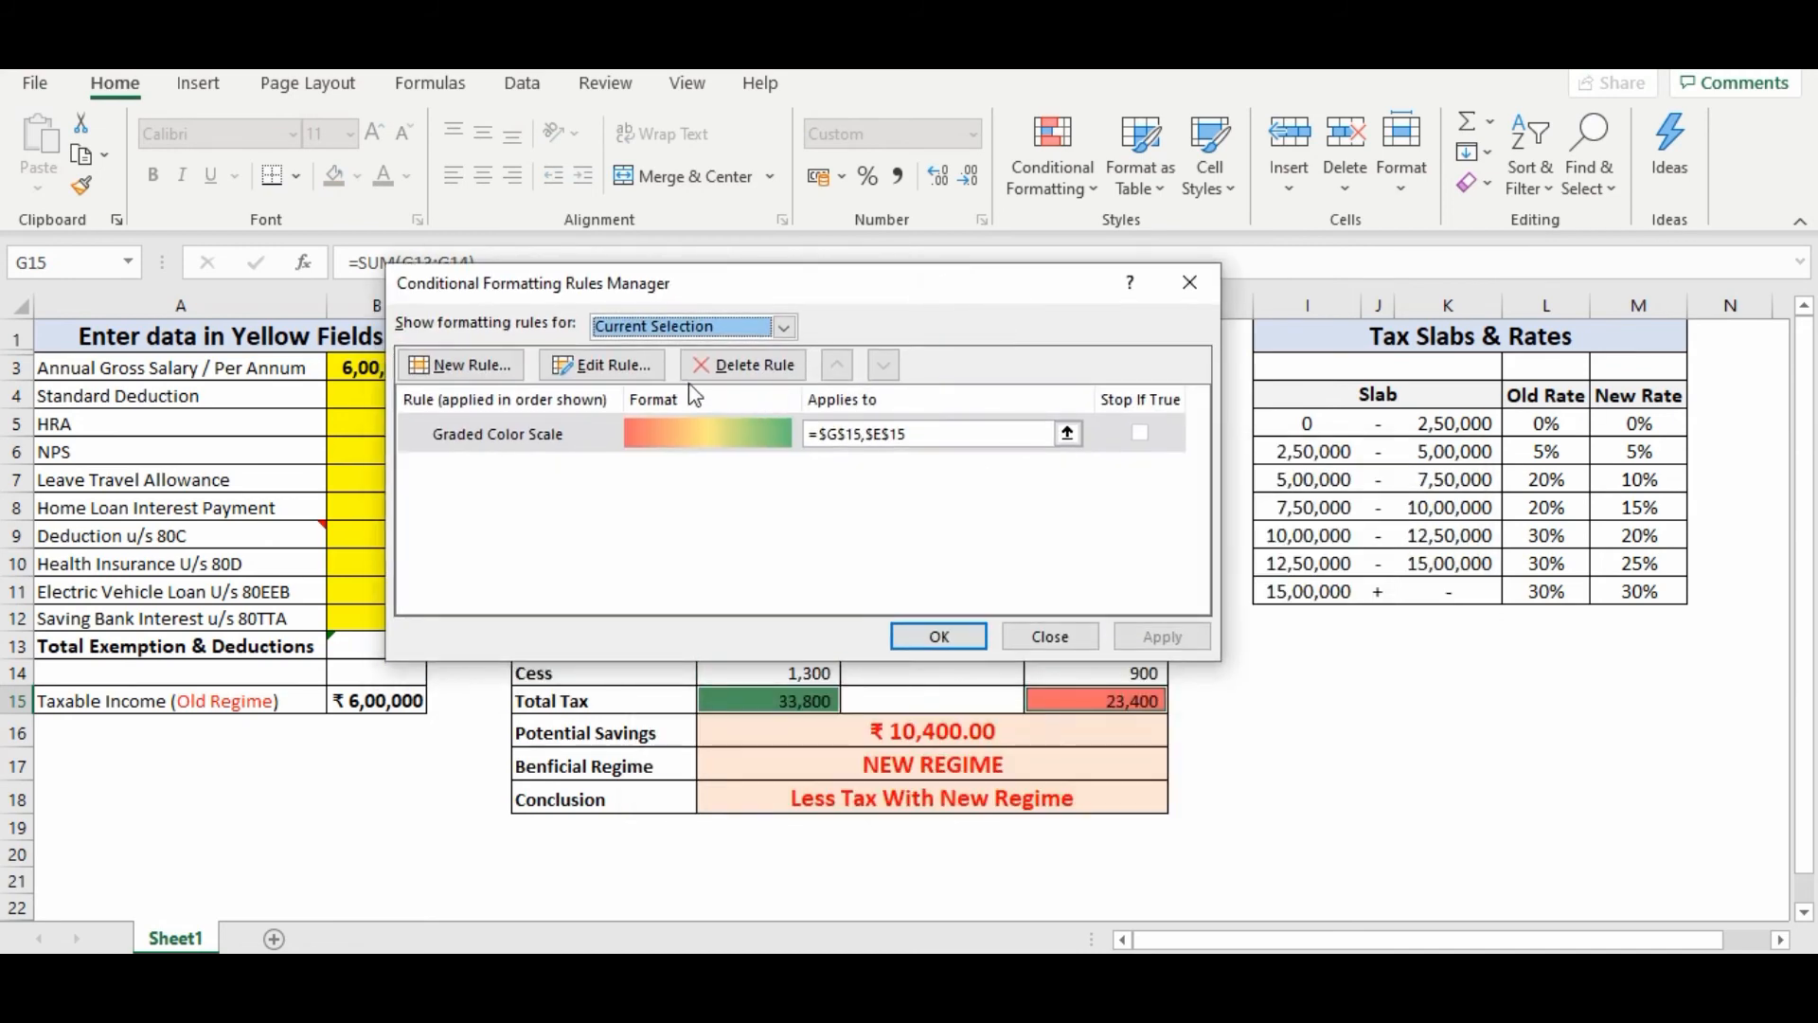
pyautogui.click(613, 366)
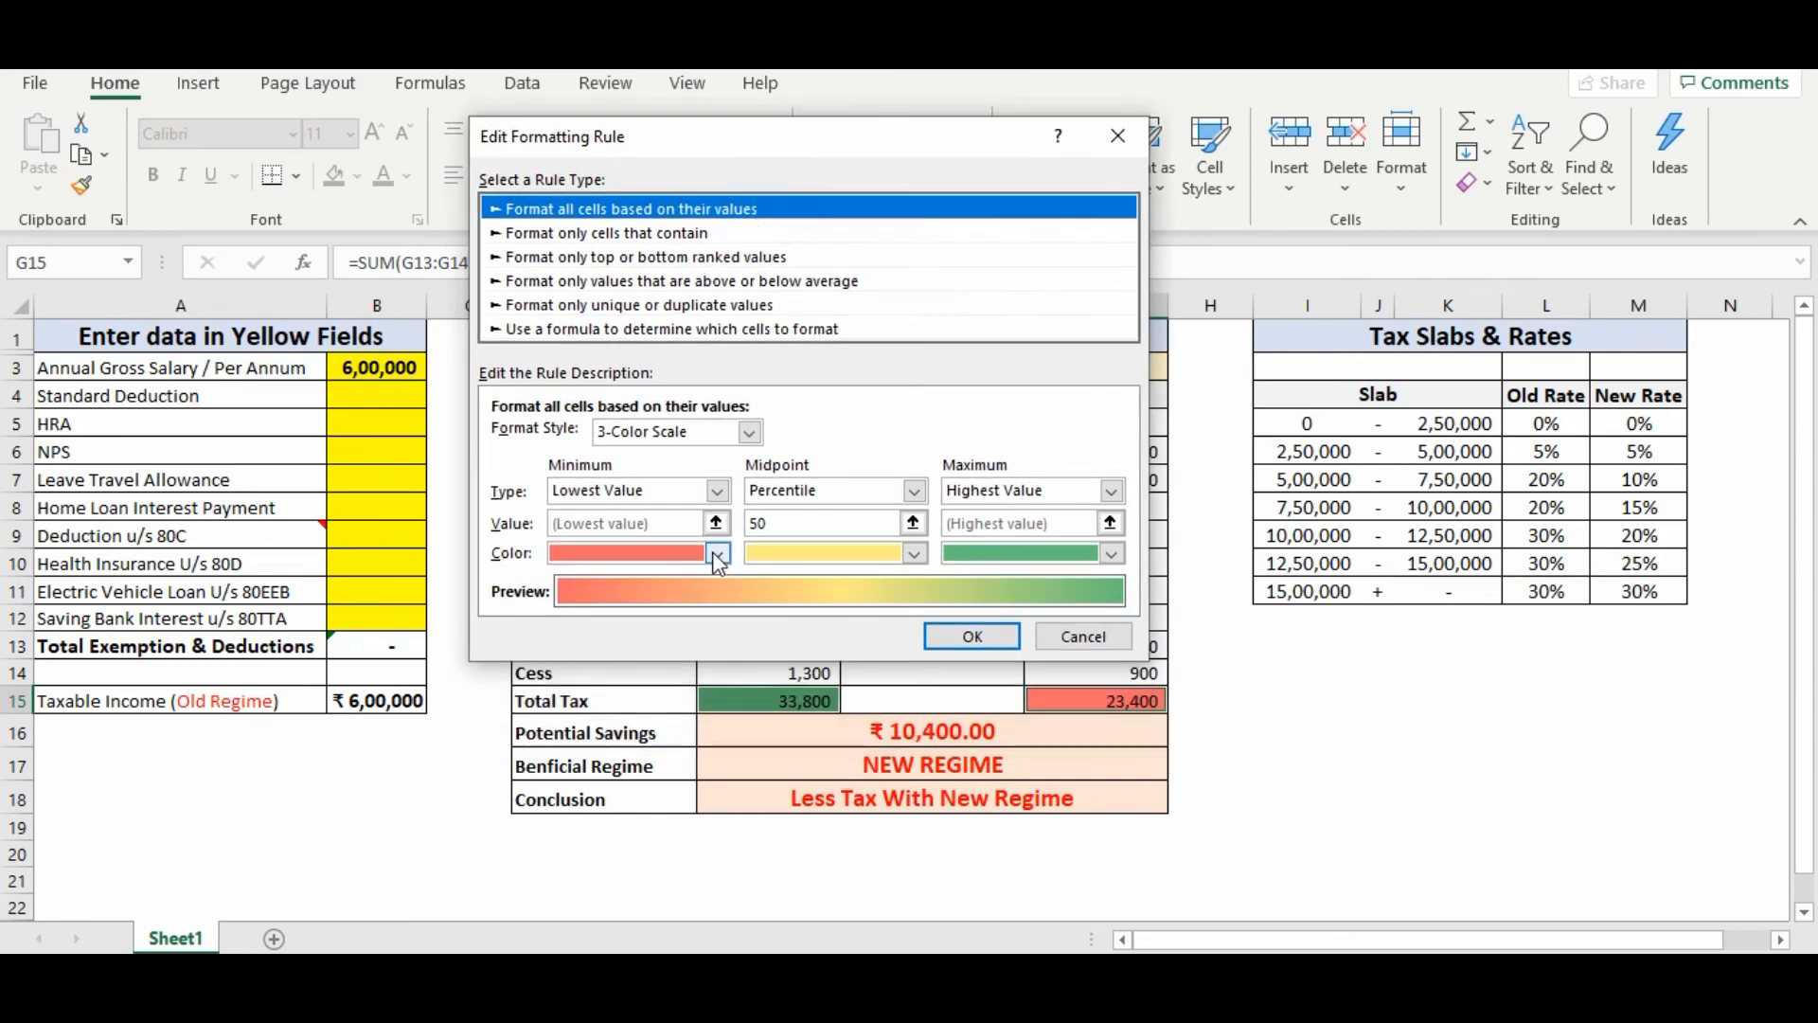
pyautogui.click(719, 553)
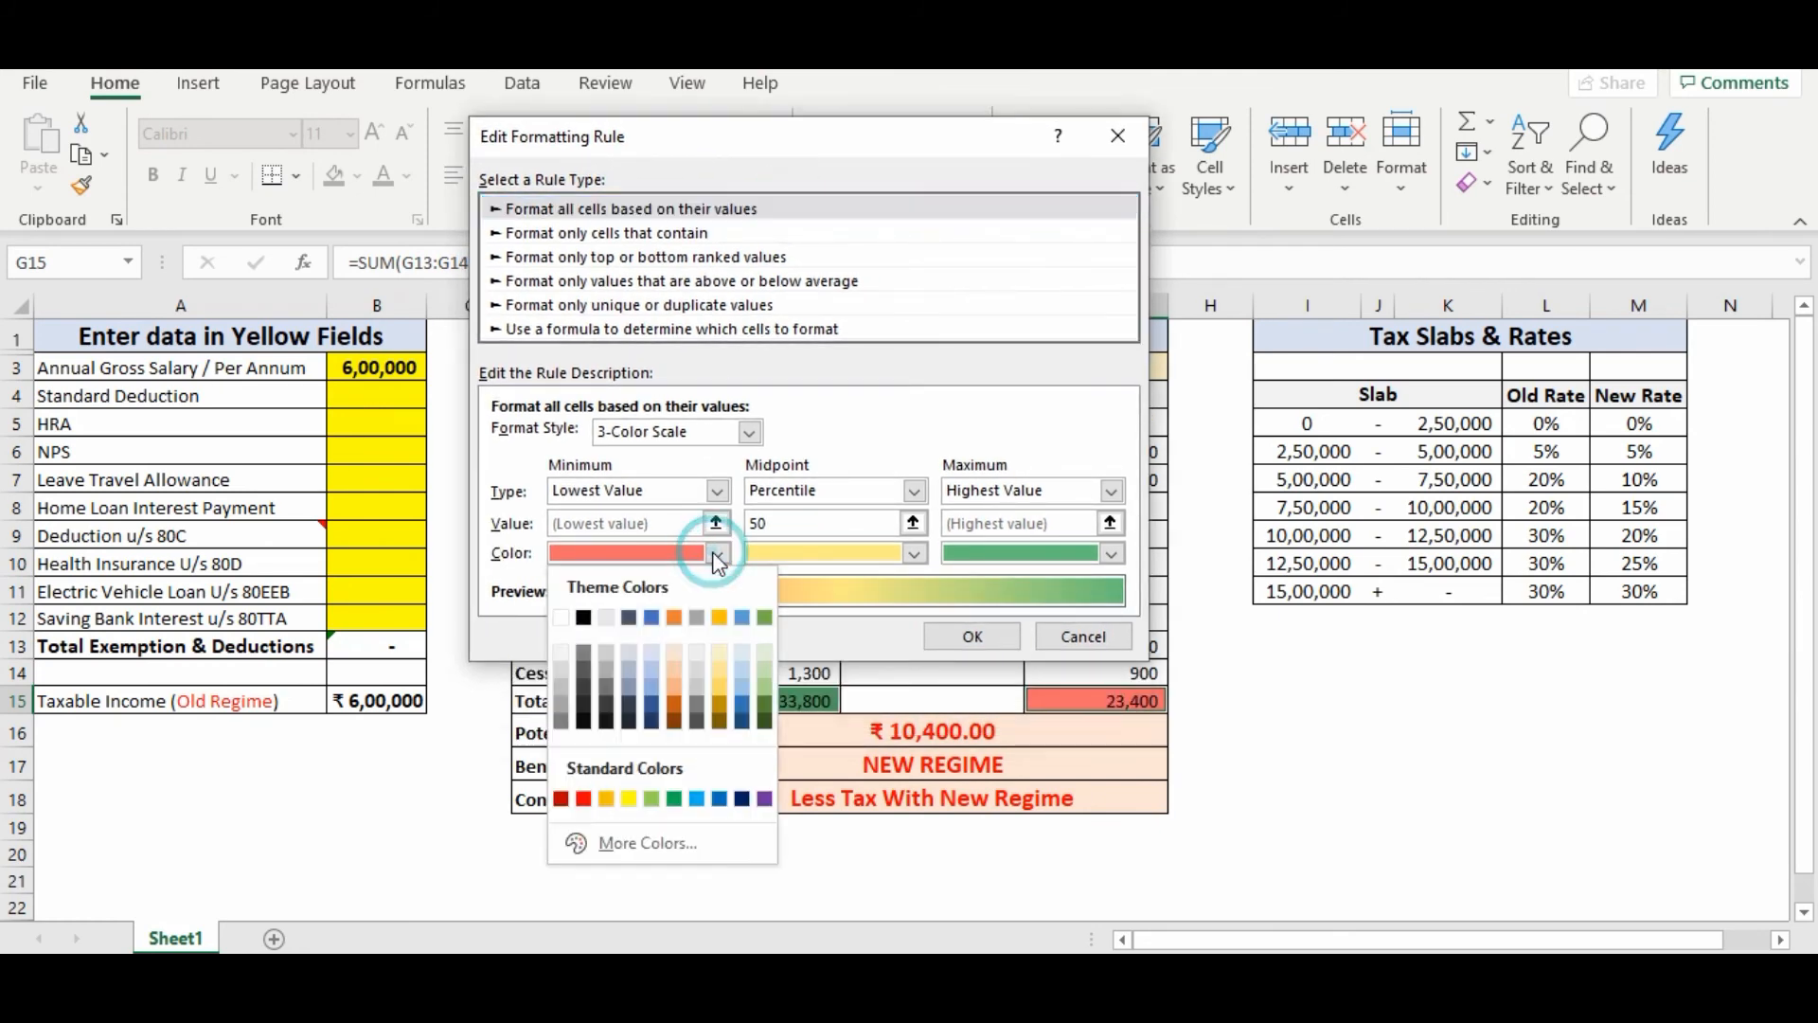
pyautogui.click(765, 707)
pyautogui.click(1114, 554)
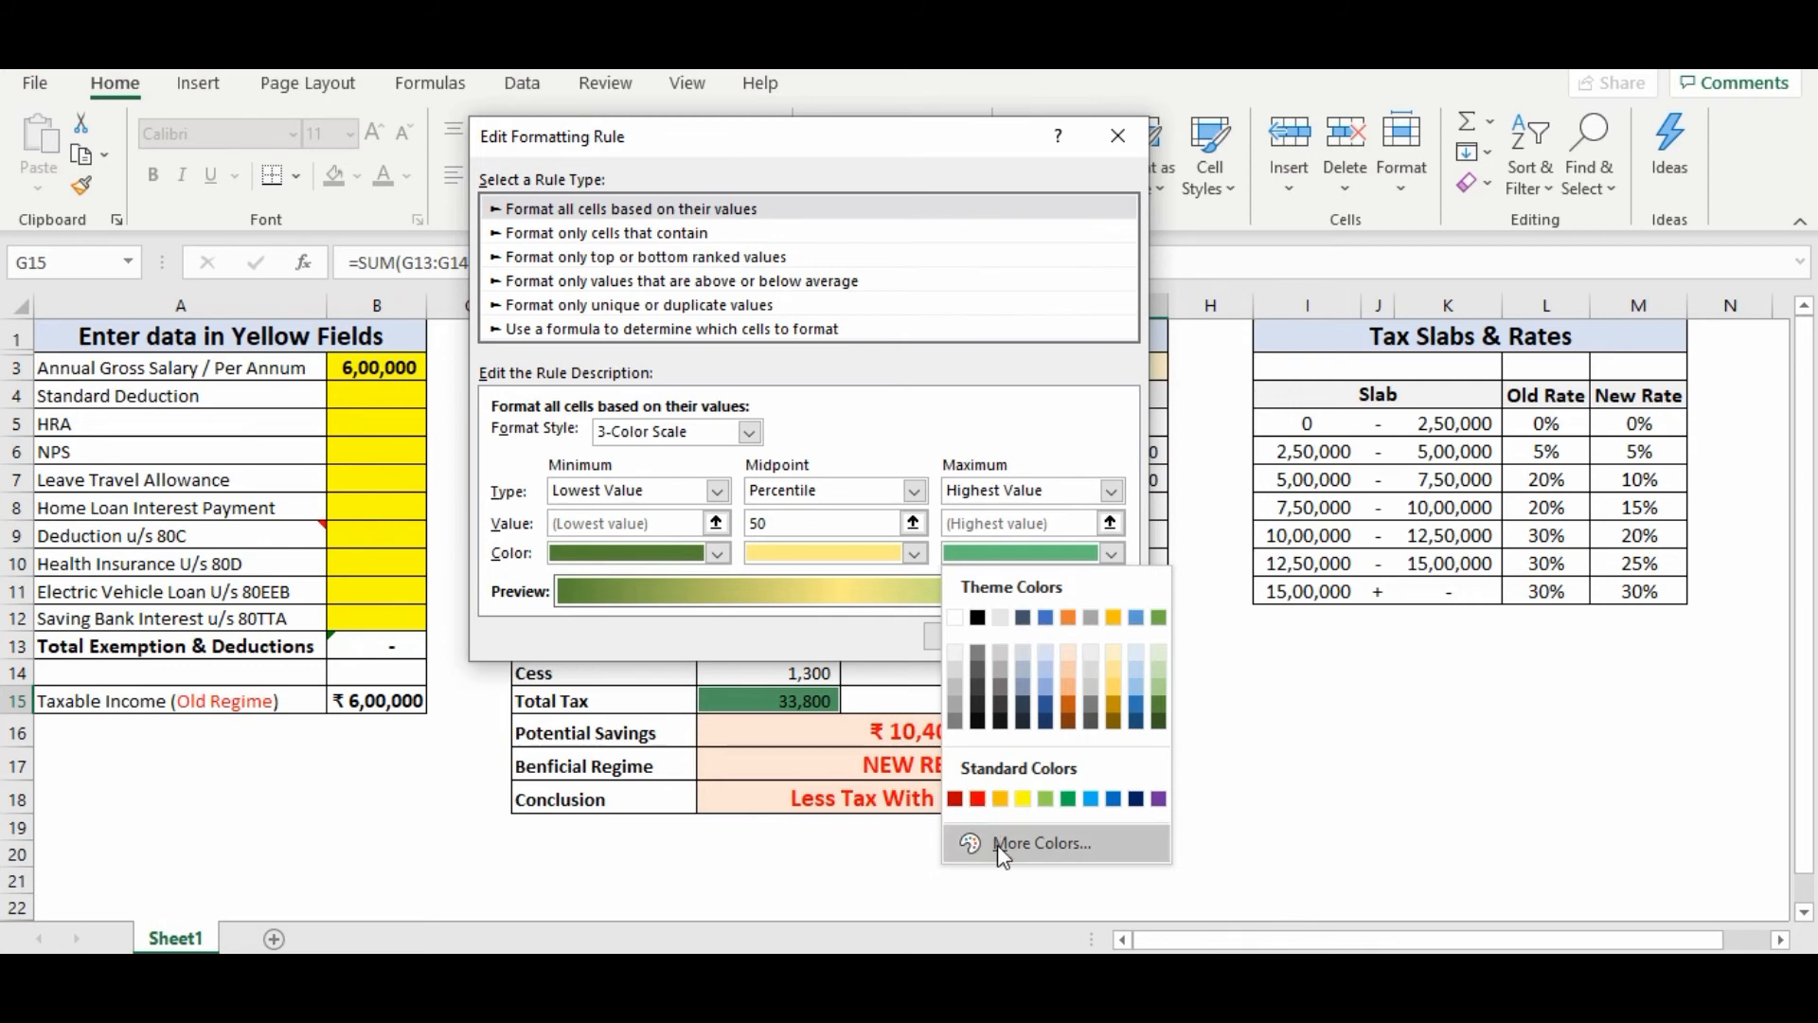
pyautogui.click(1040, 843)
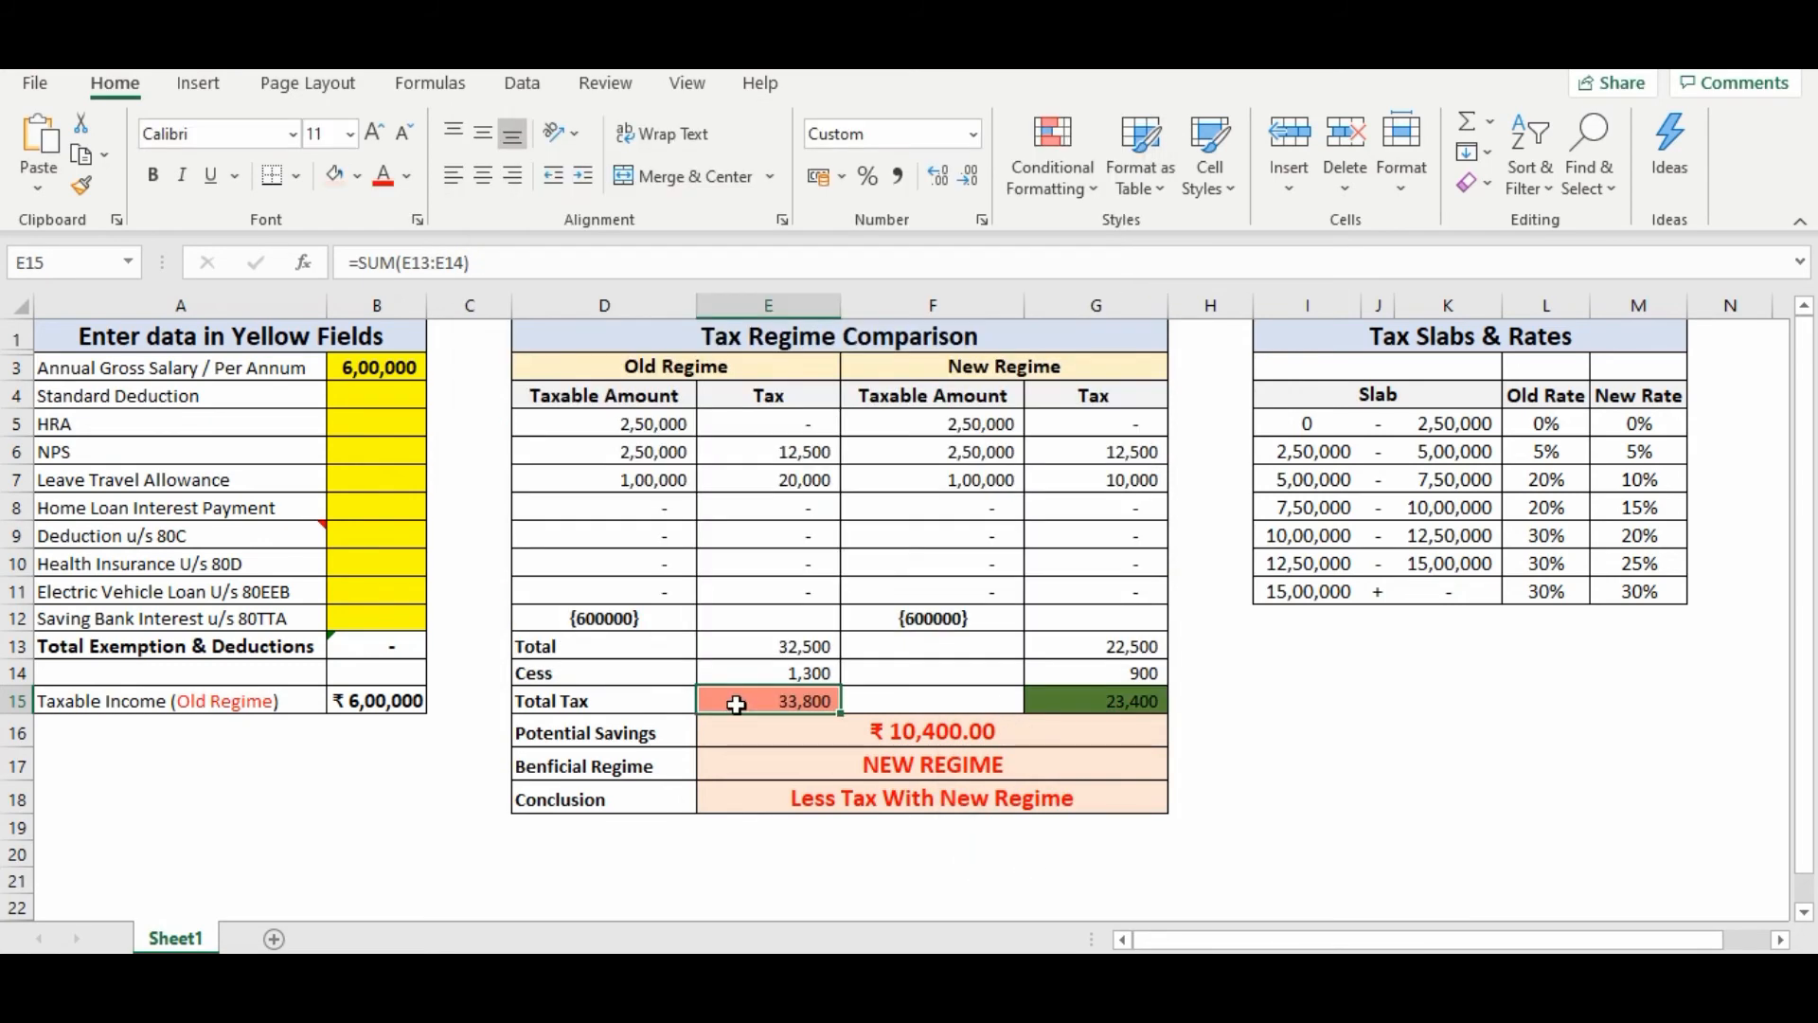
# - Change the Total Tax color scale's maximum color to custom red #FF6161 and apply the edited rule
pyautogui.click(1062, 184)
pyautogui.click(1096, 629)
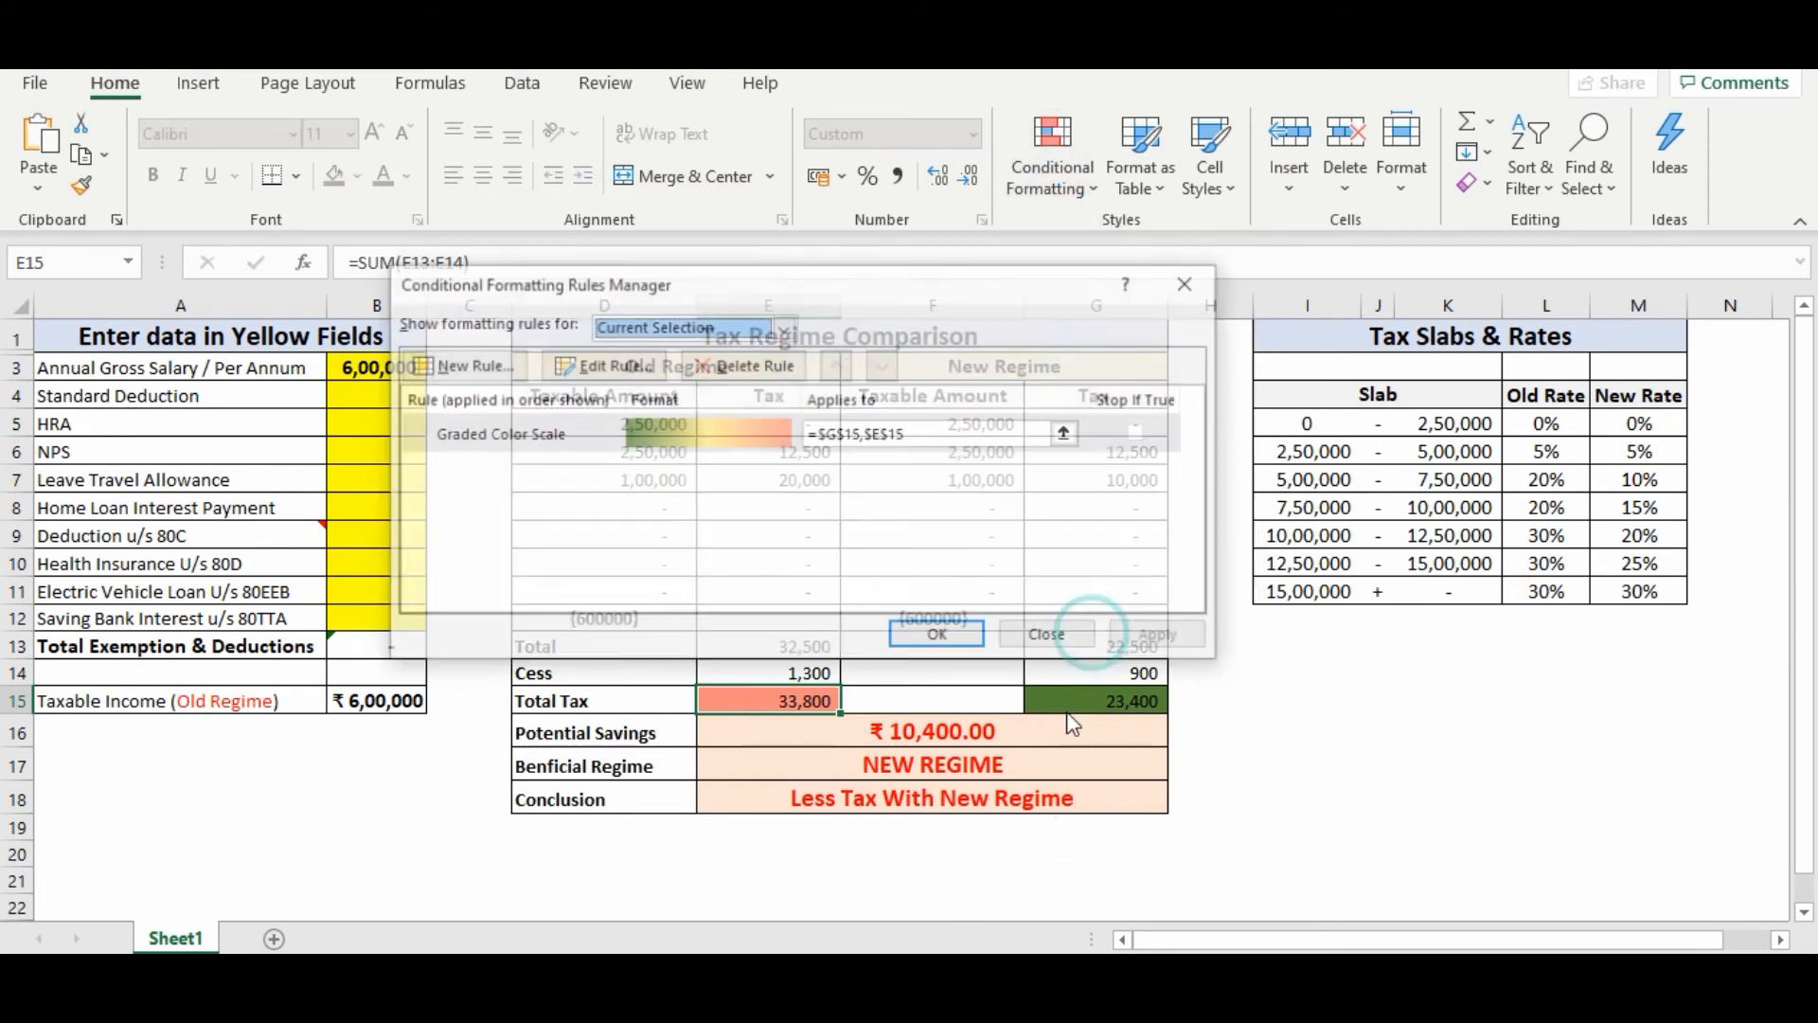
pyautogui.click(606, 365)
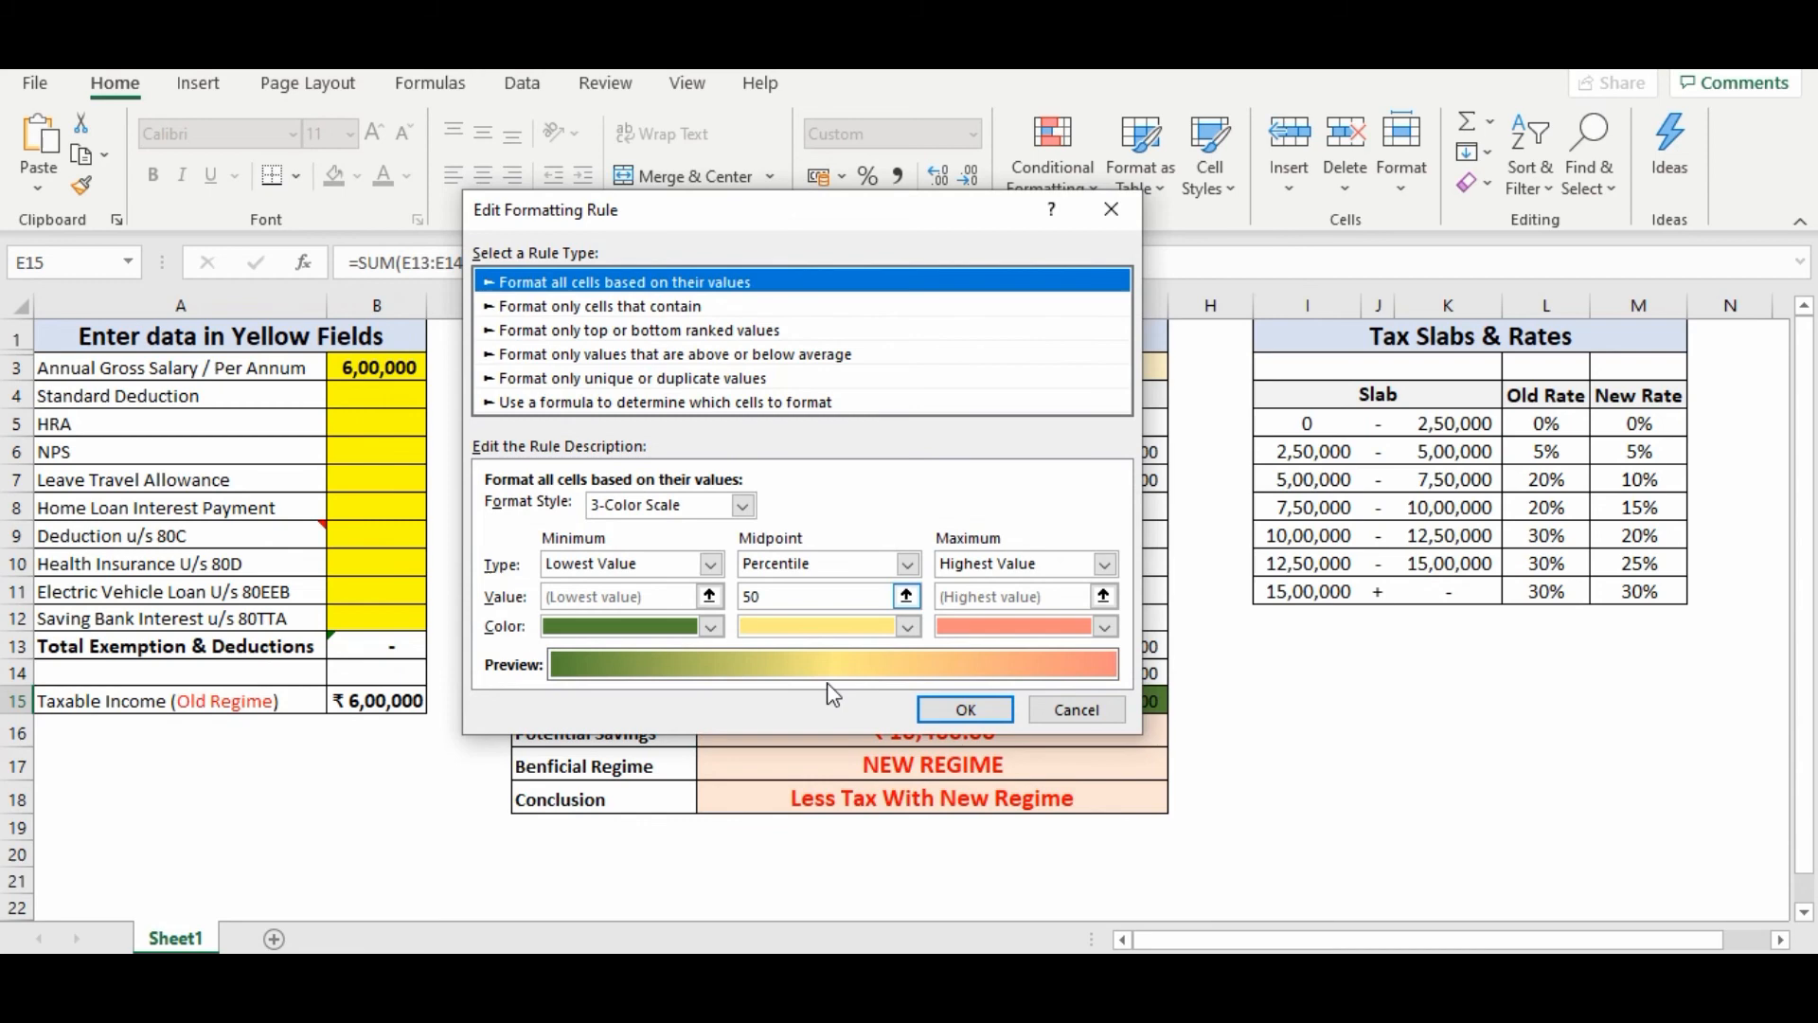
pyautogui.click(1102, 627)
pyautogui.click(966, 594)
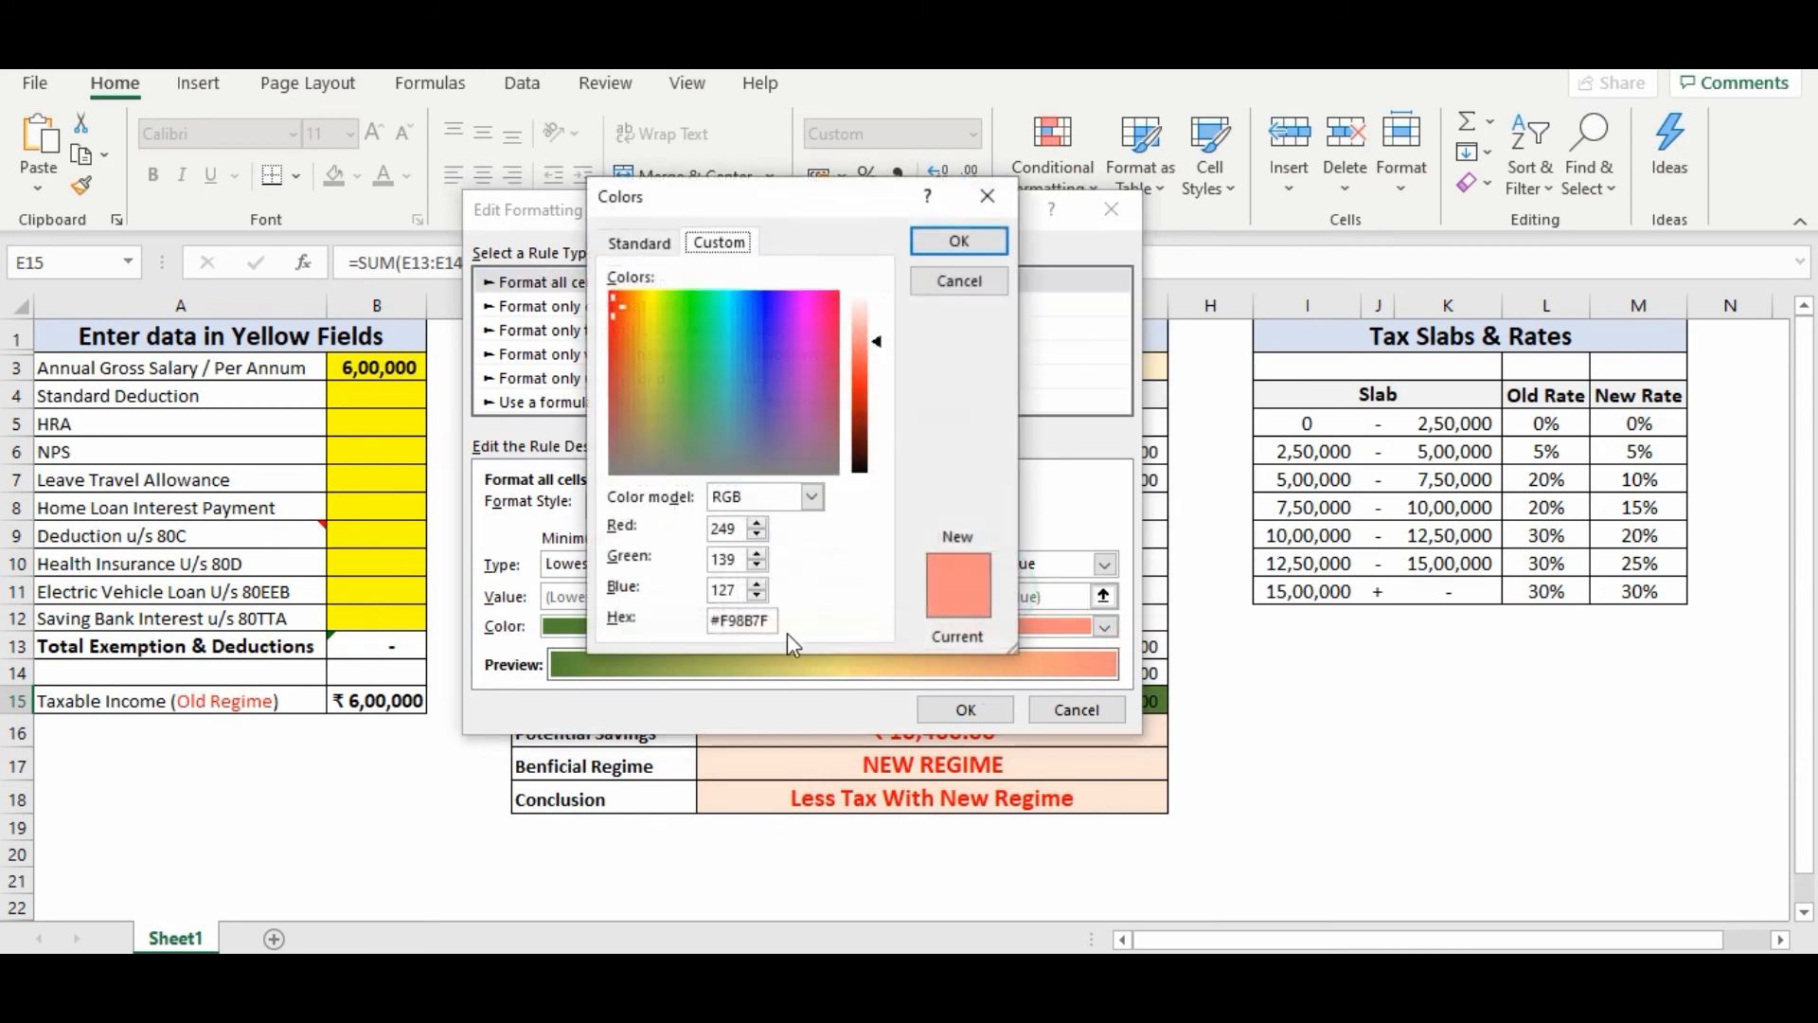
pyautogui.doubleClick(771, 619)
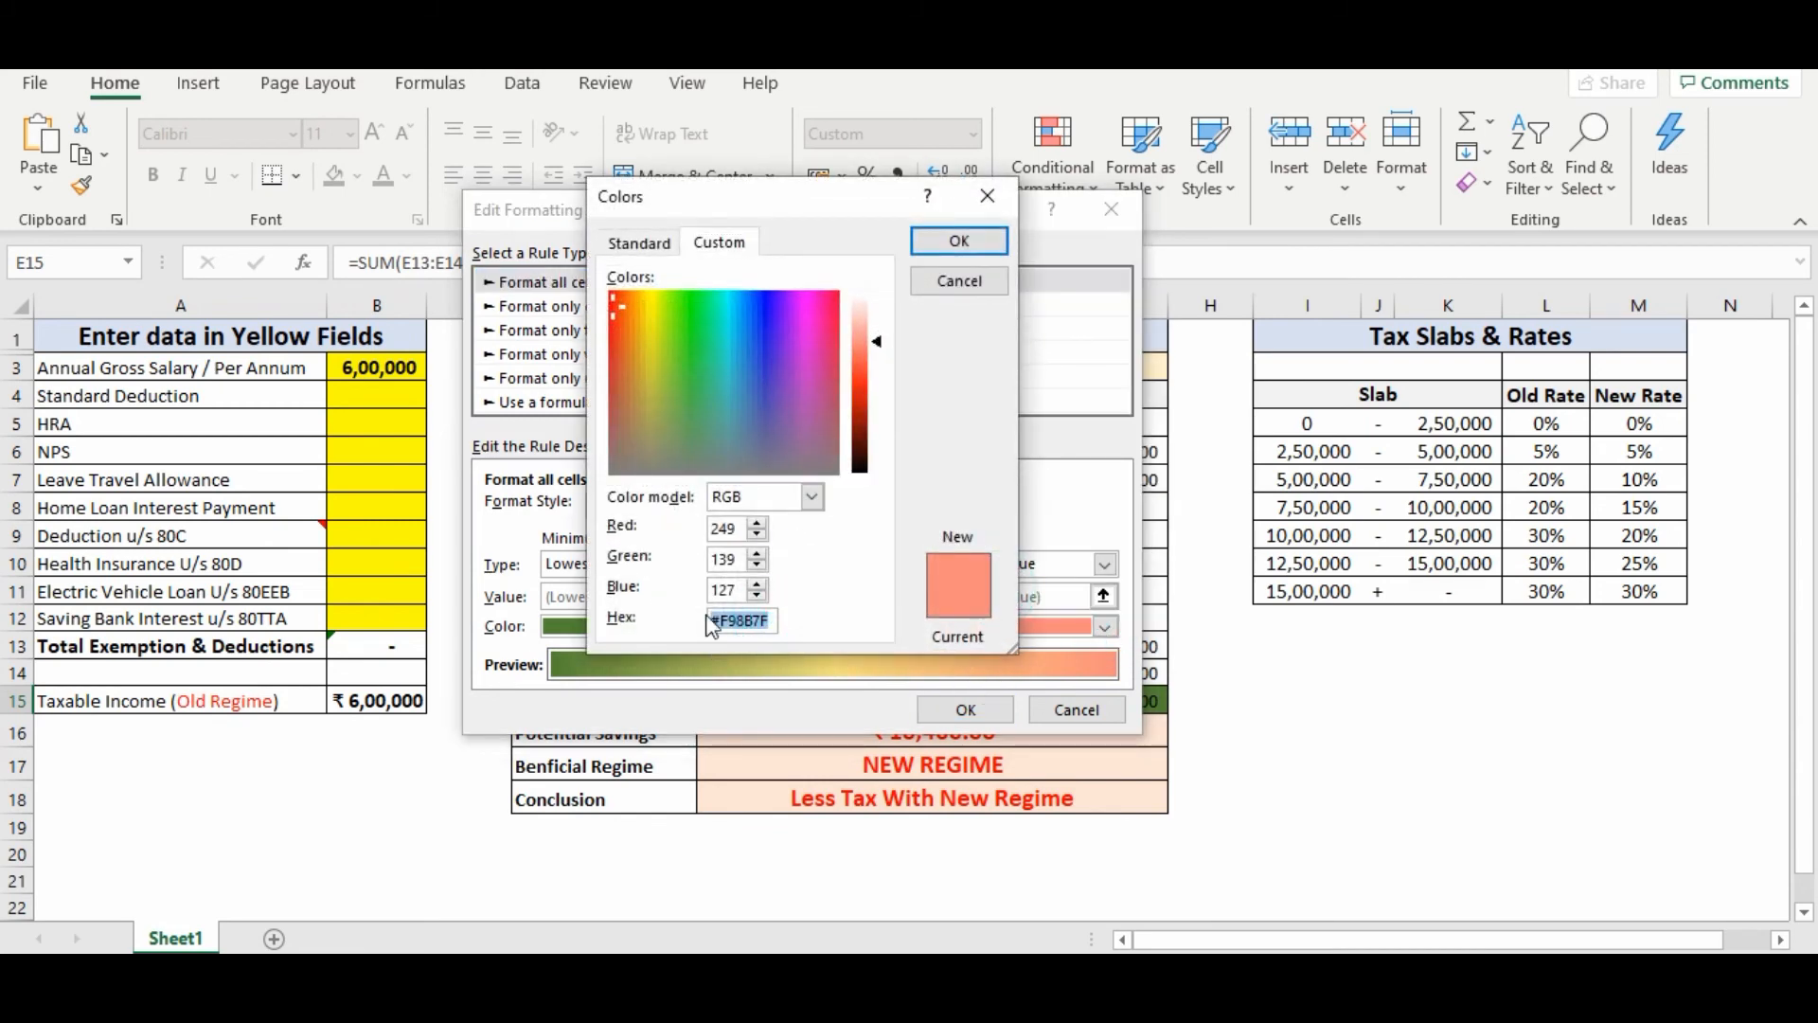
pyautogui.write('#FF6161')
pyautogui.click(968, 248)
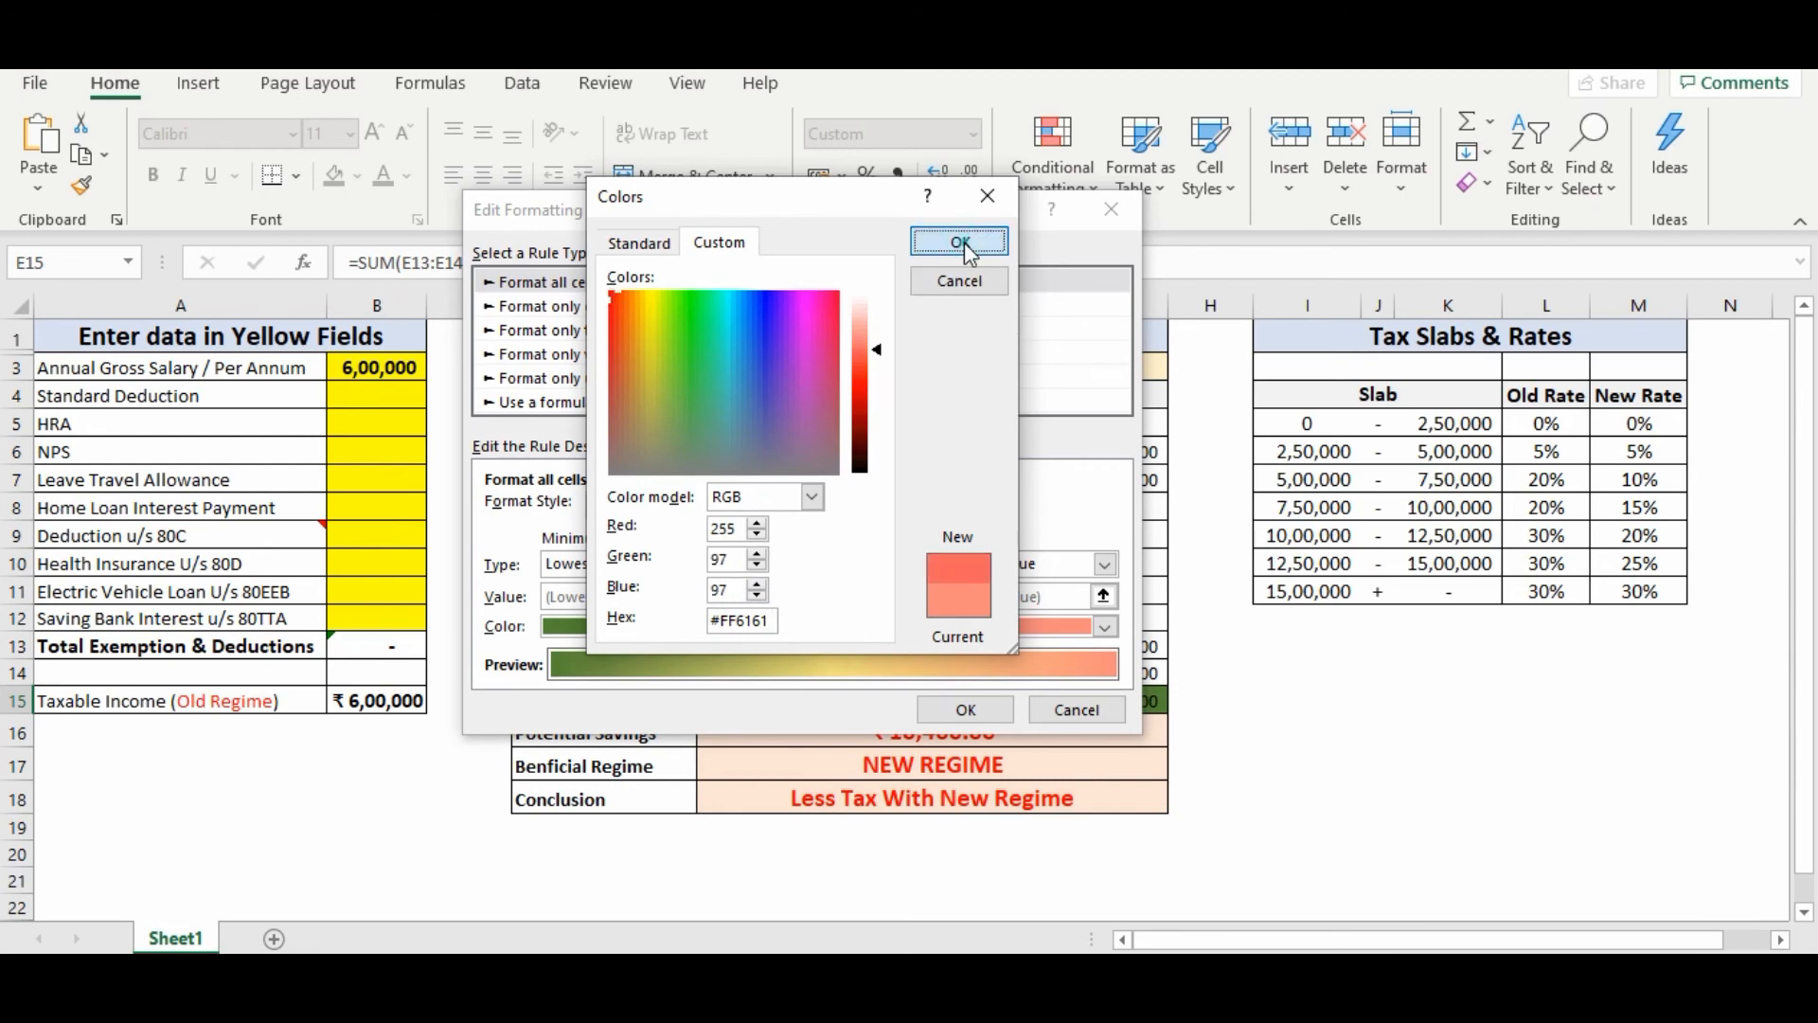
pyautogui.click(968, 712)
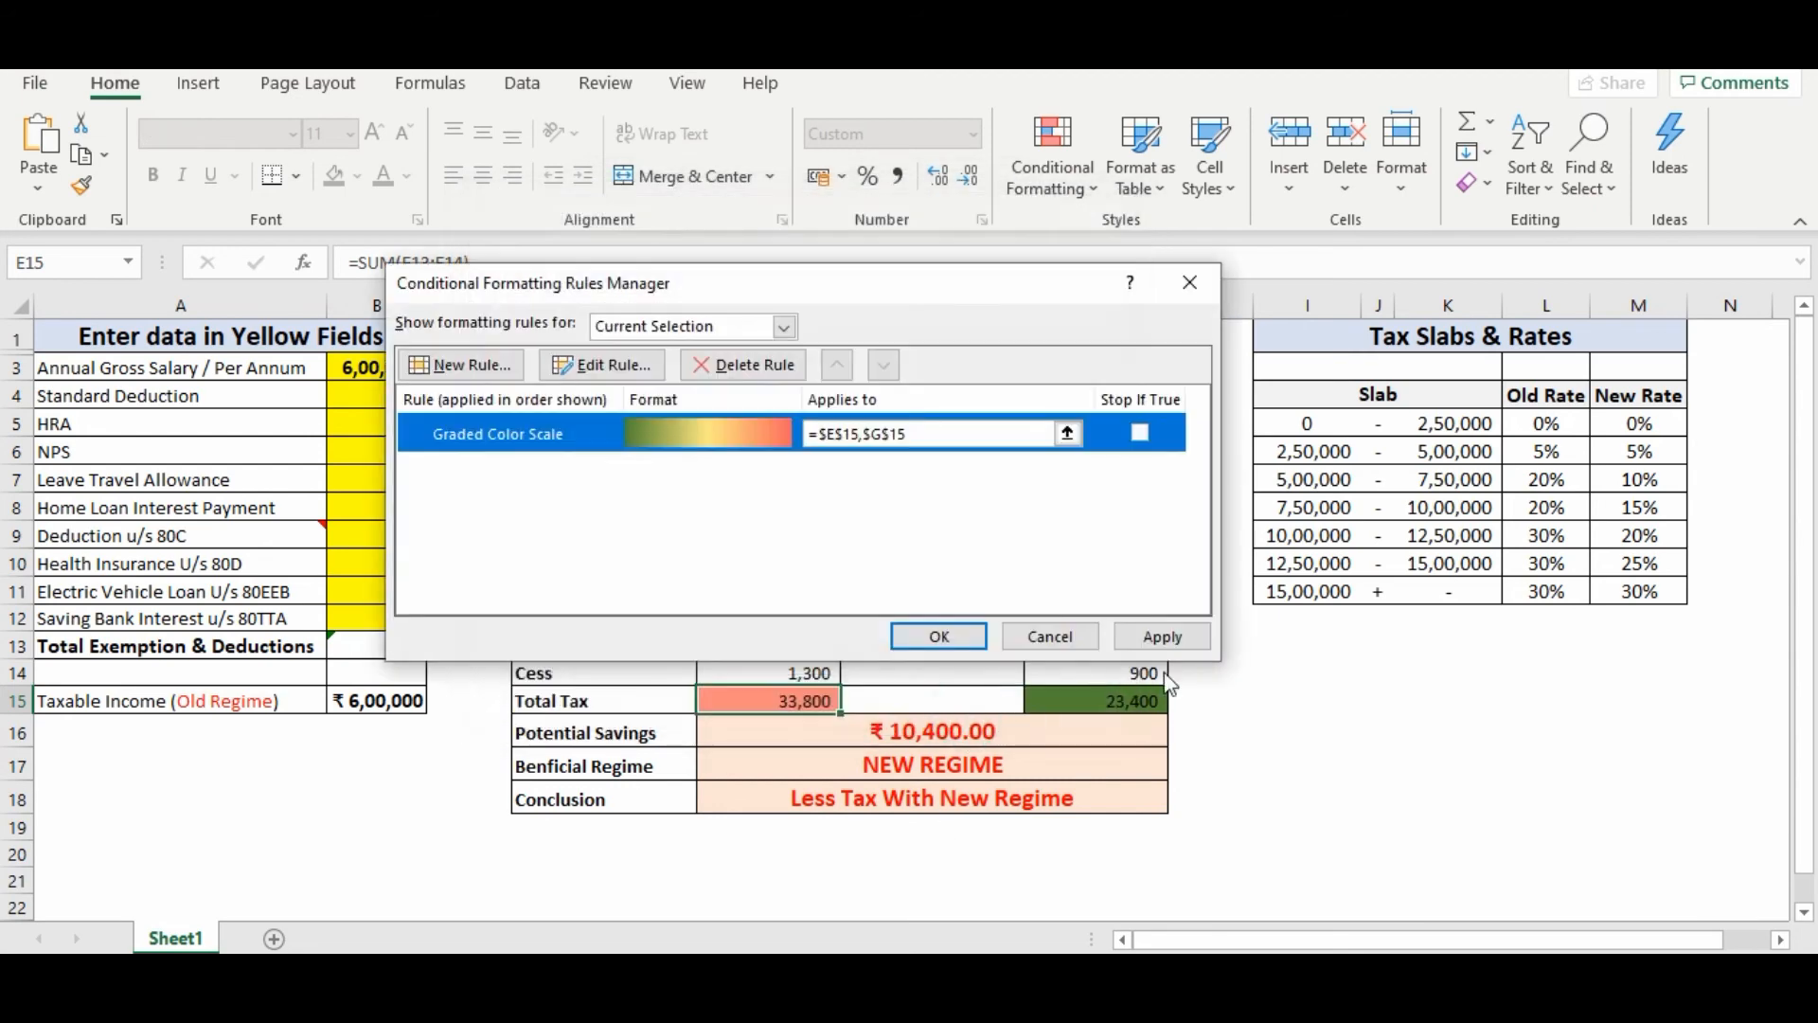
pyautogui.click(1163, 636)
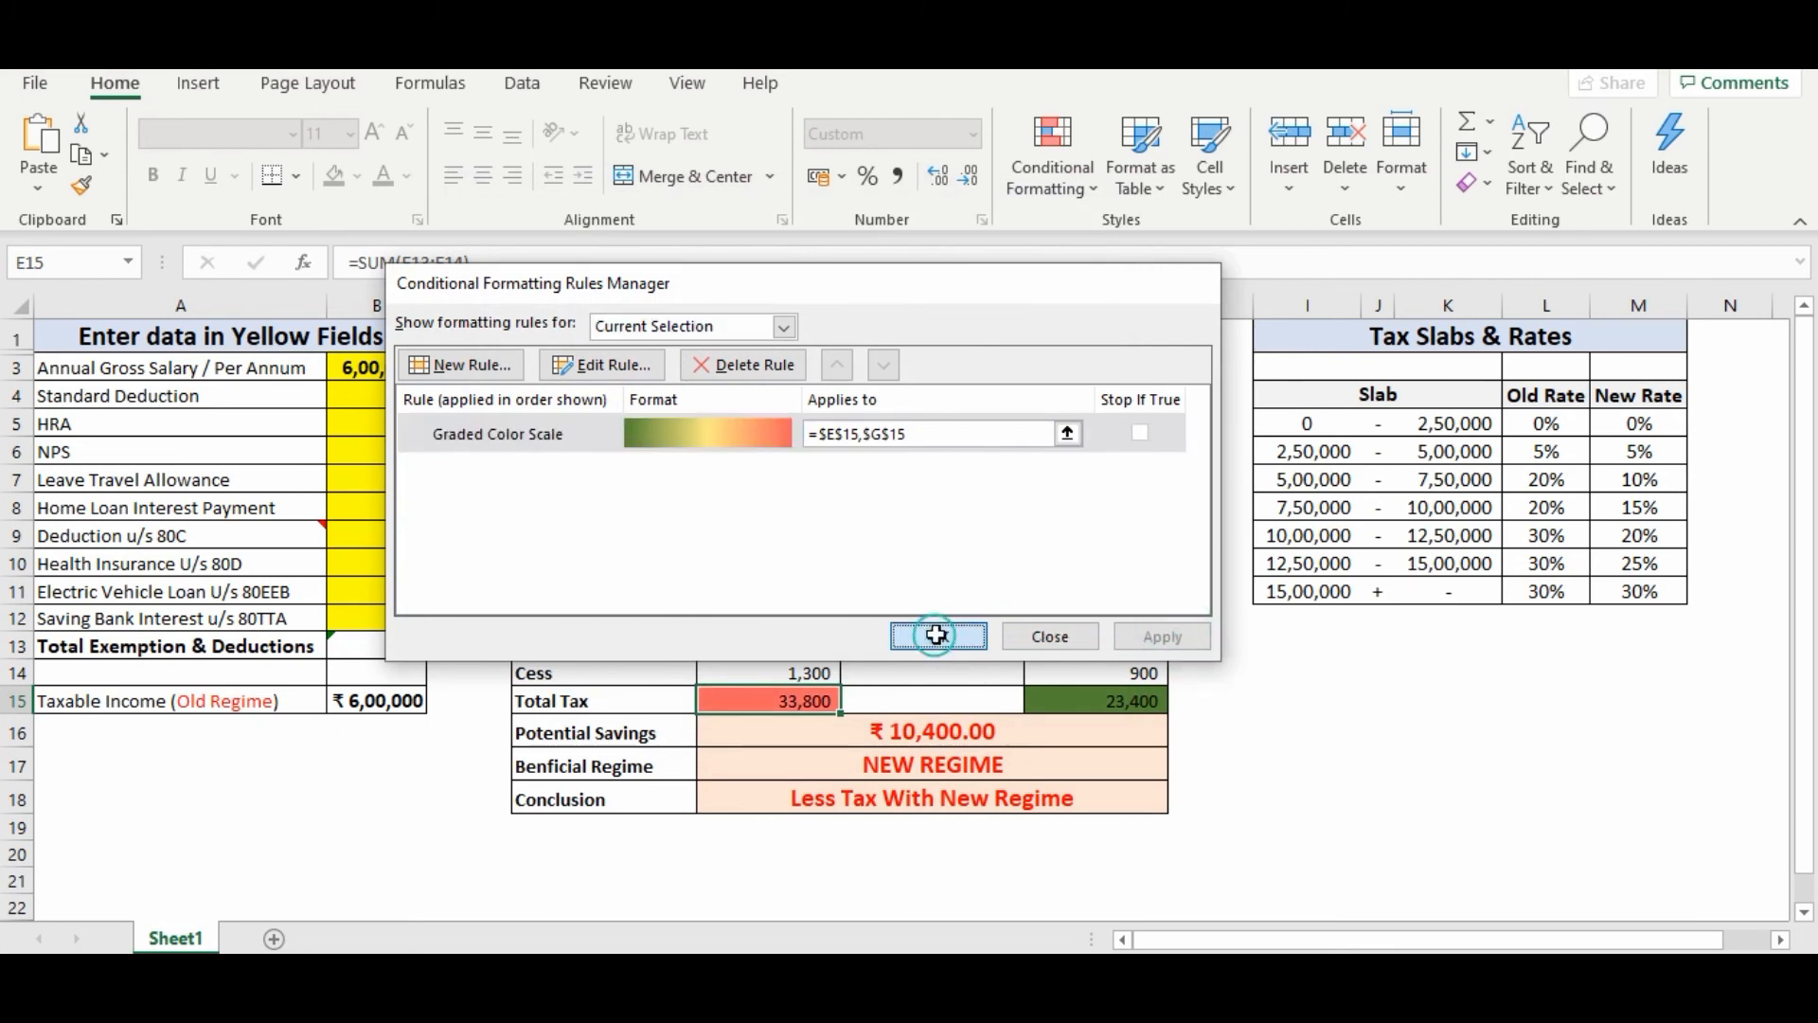
pyautogui.click(939, 637)
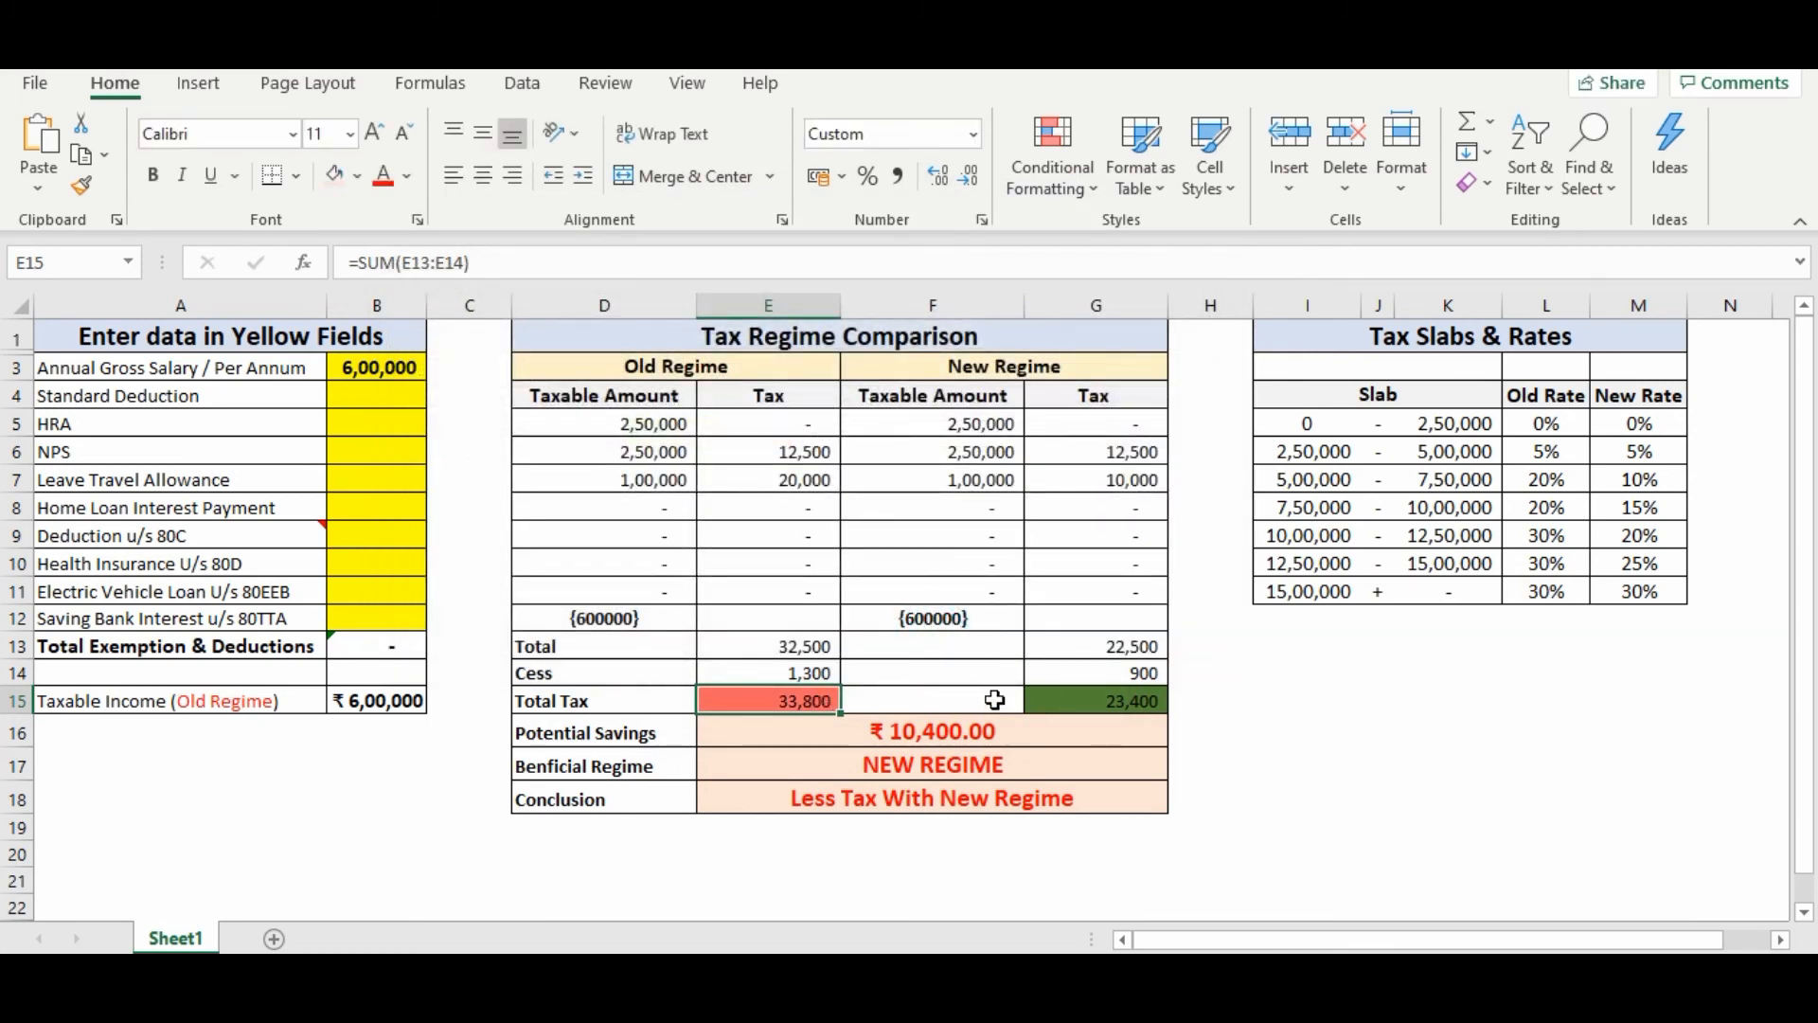
pyautogui.click(1043, 698)
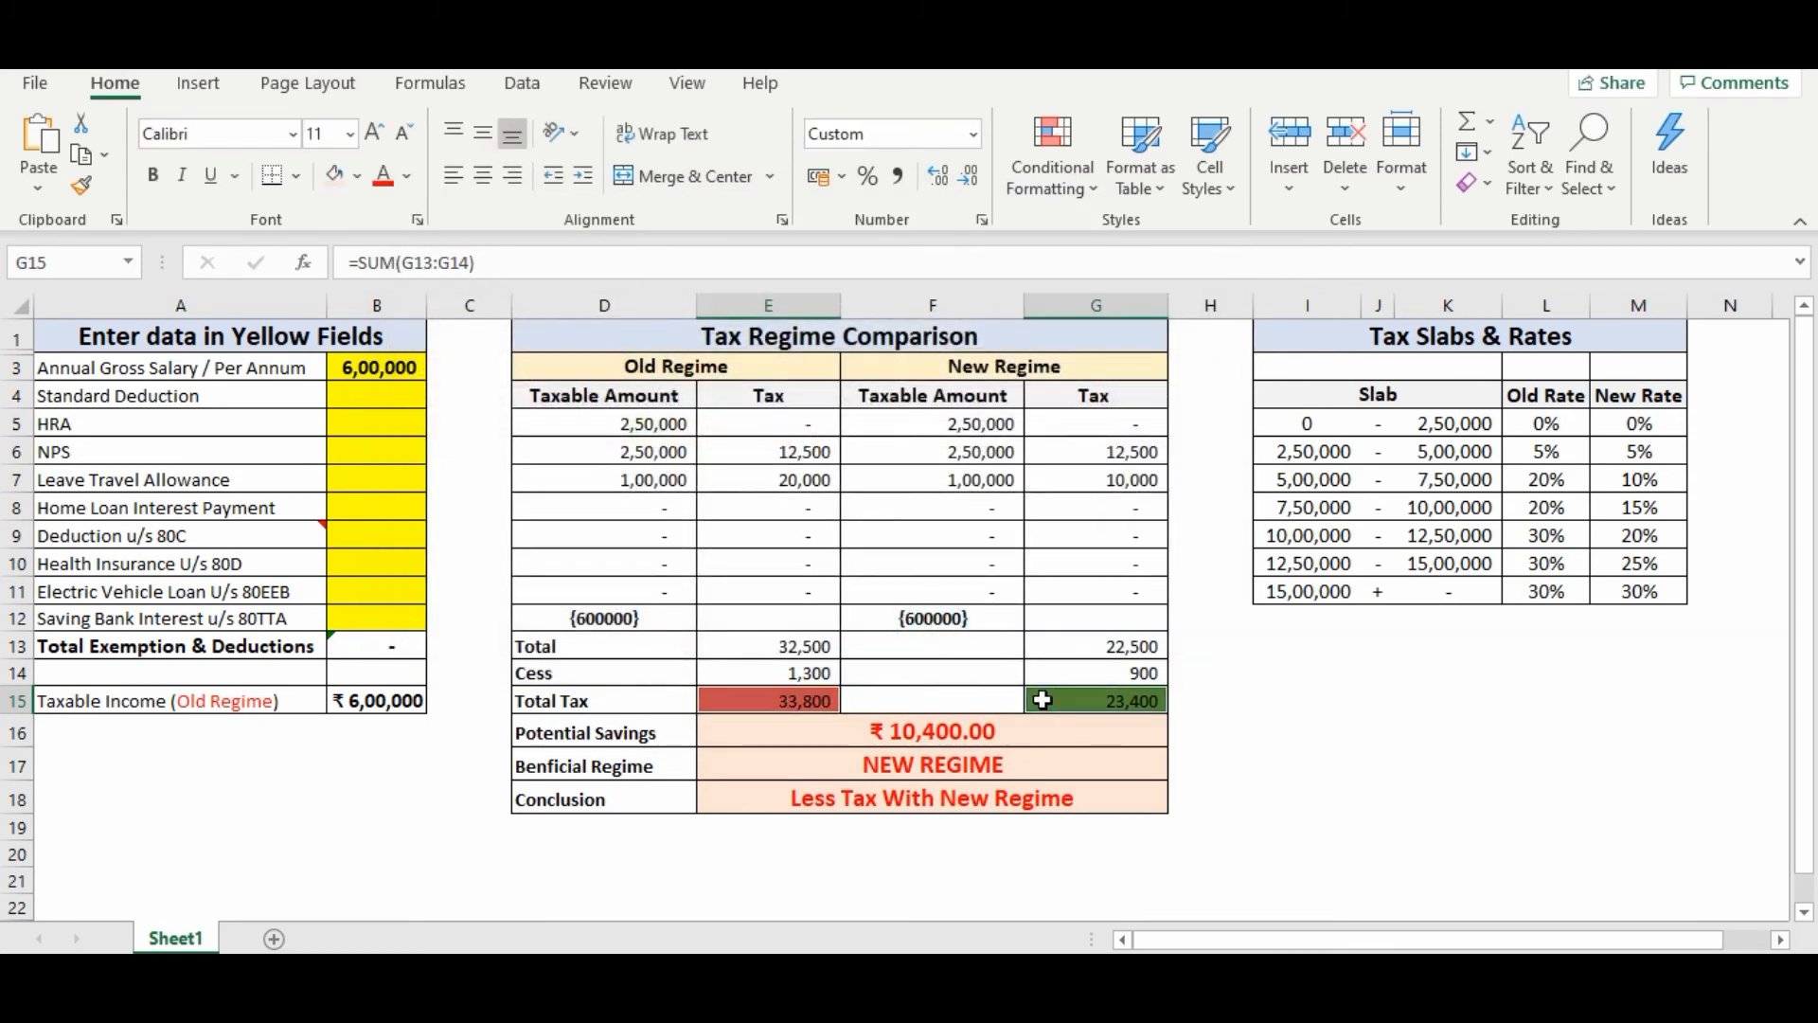
# - Set the Total Tax cells E15 and G15 to font size 18 and apply the Currency number format
pyautogui.click(350, 136)
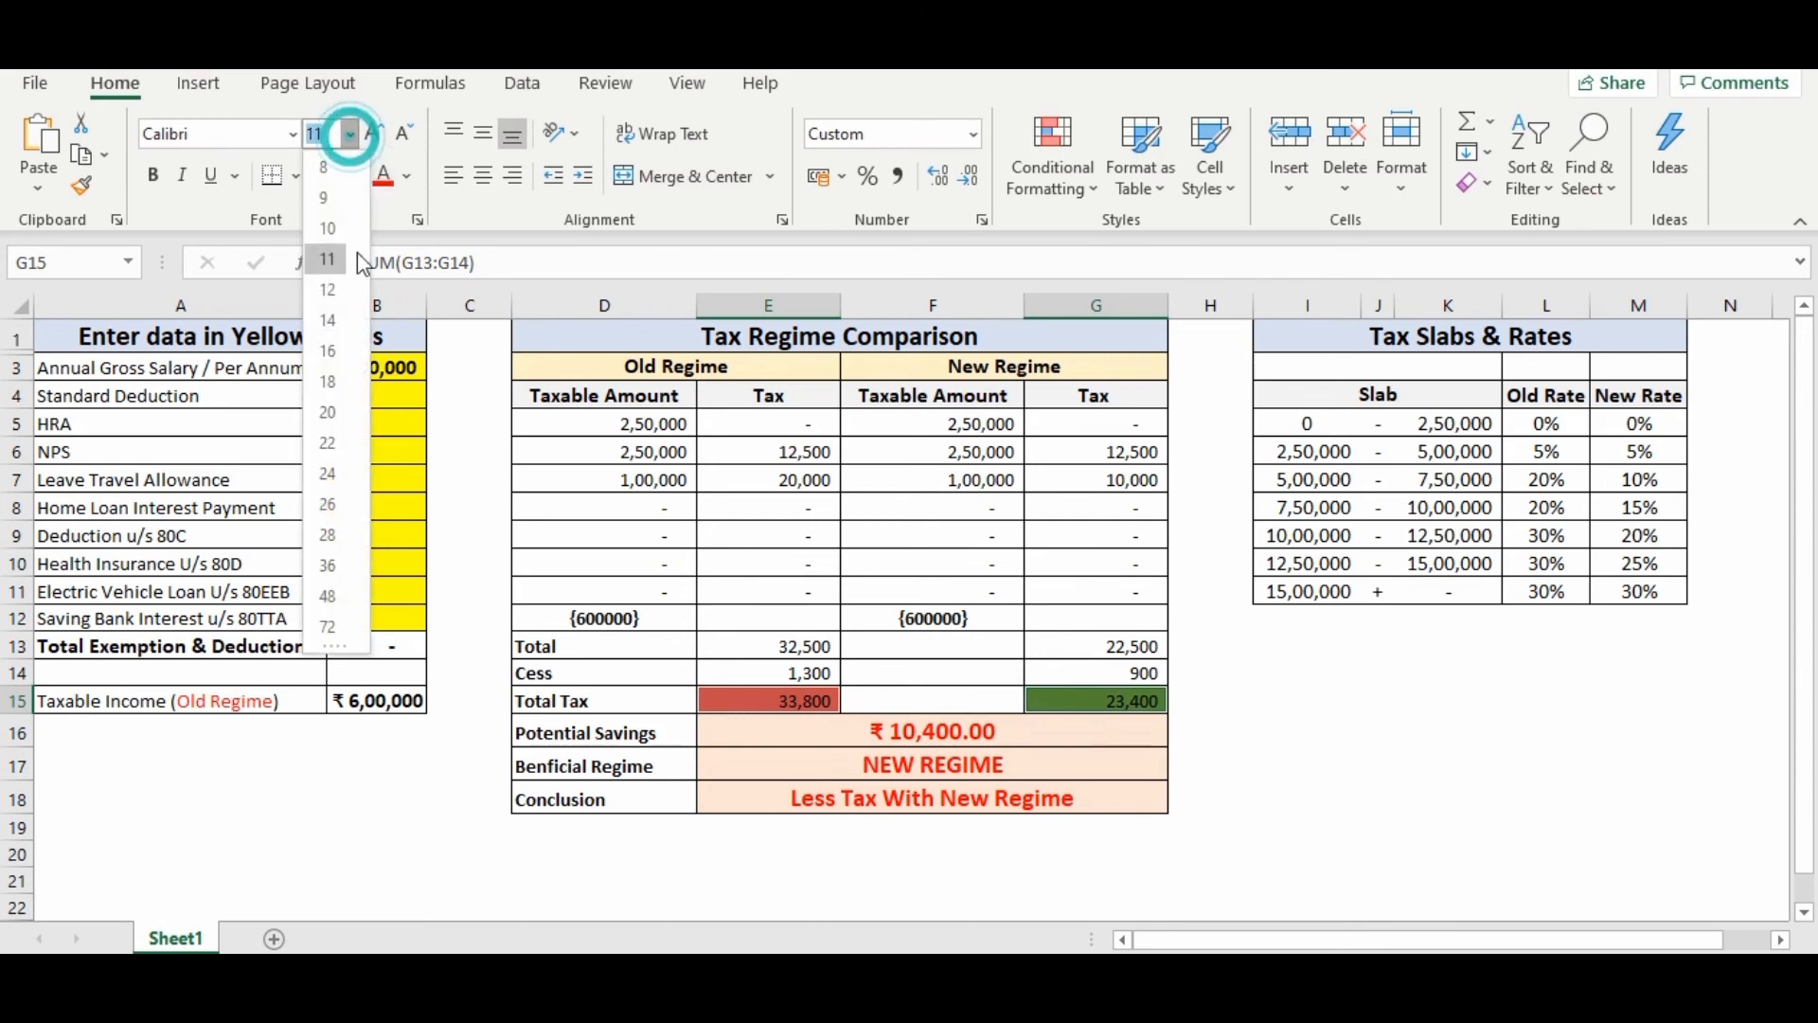
pyautogui.click(331, 381)
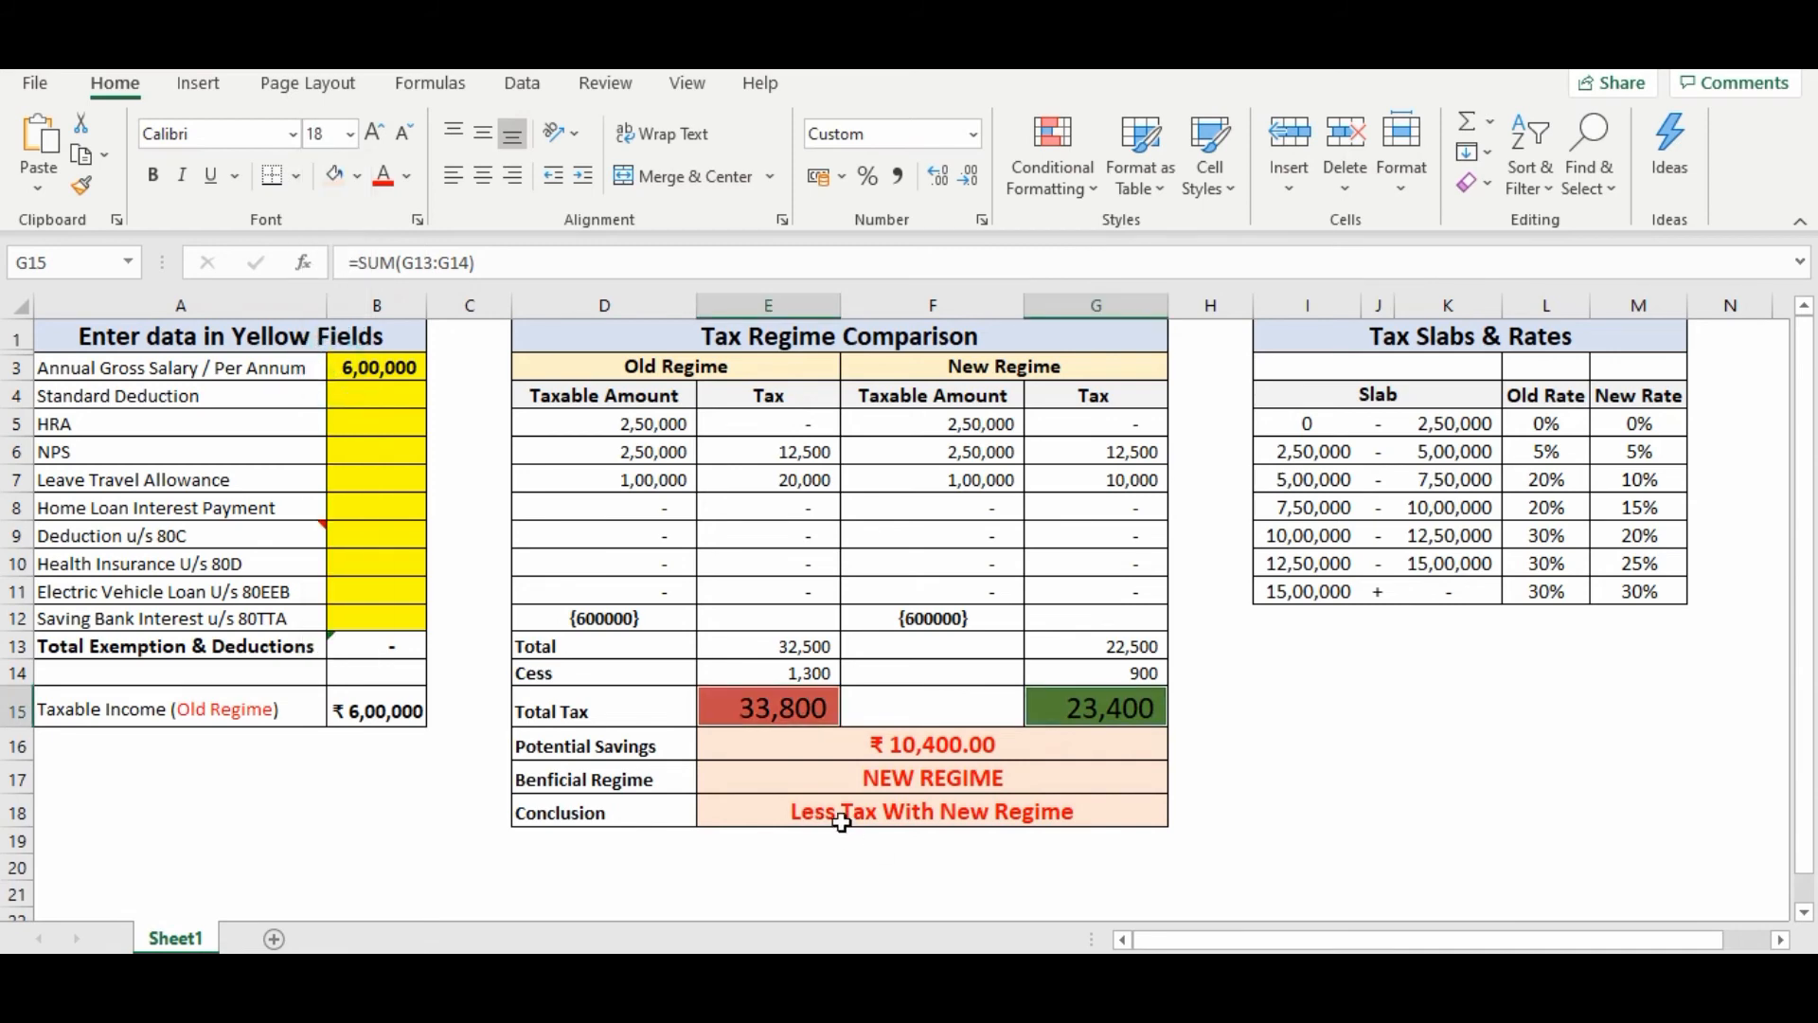
pyautogui.click(973, 134)
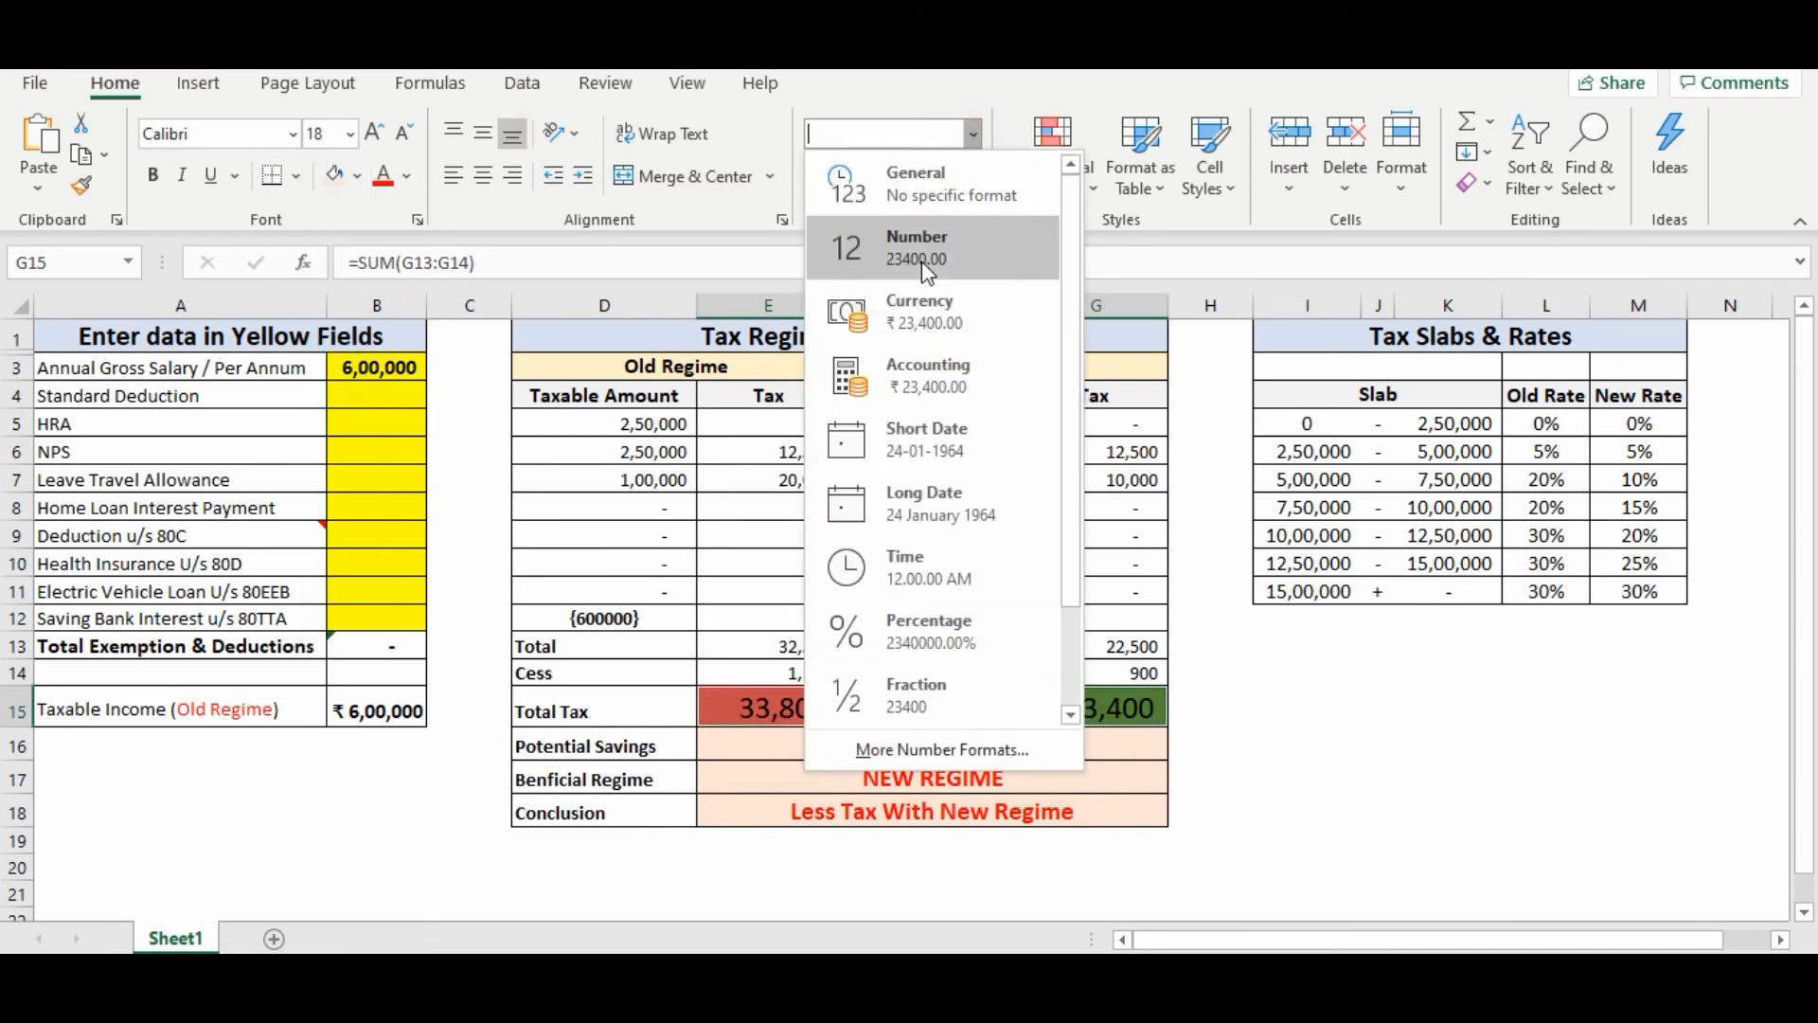
pyautogui.click(933, 331)
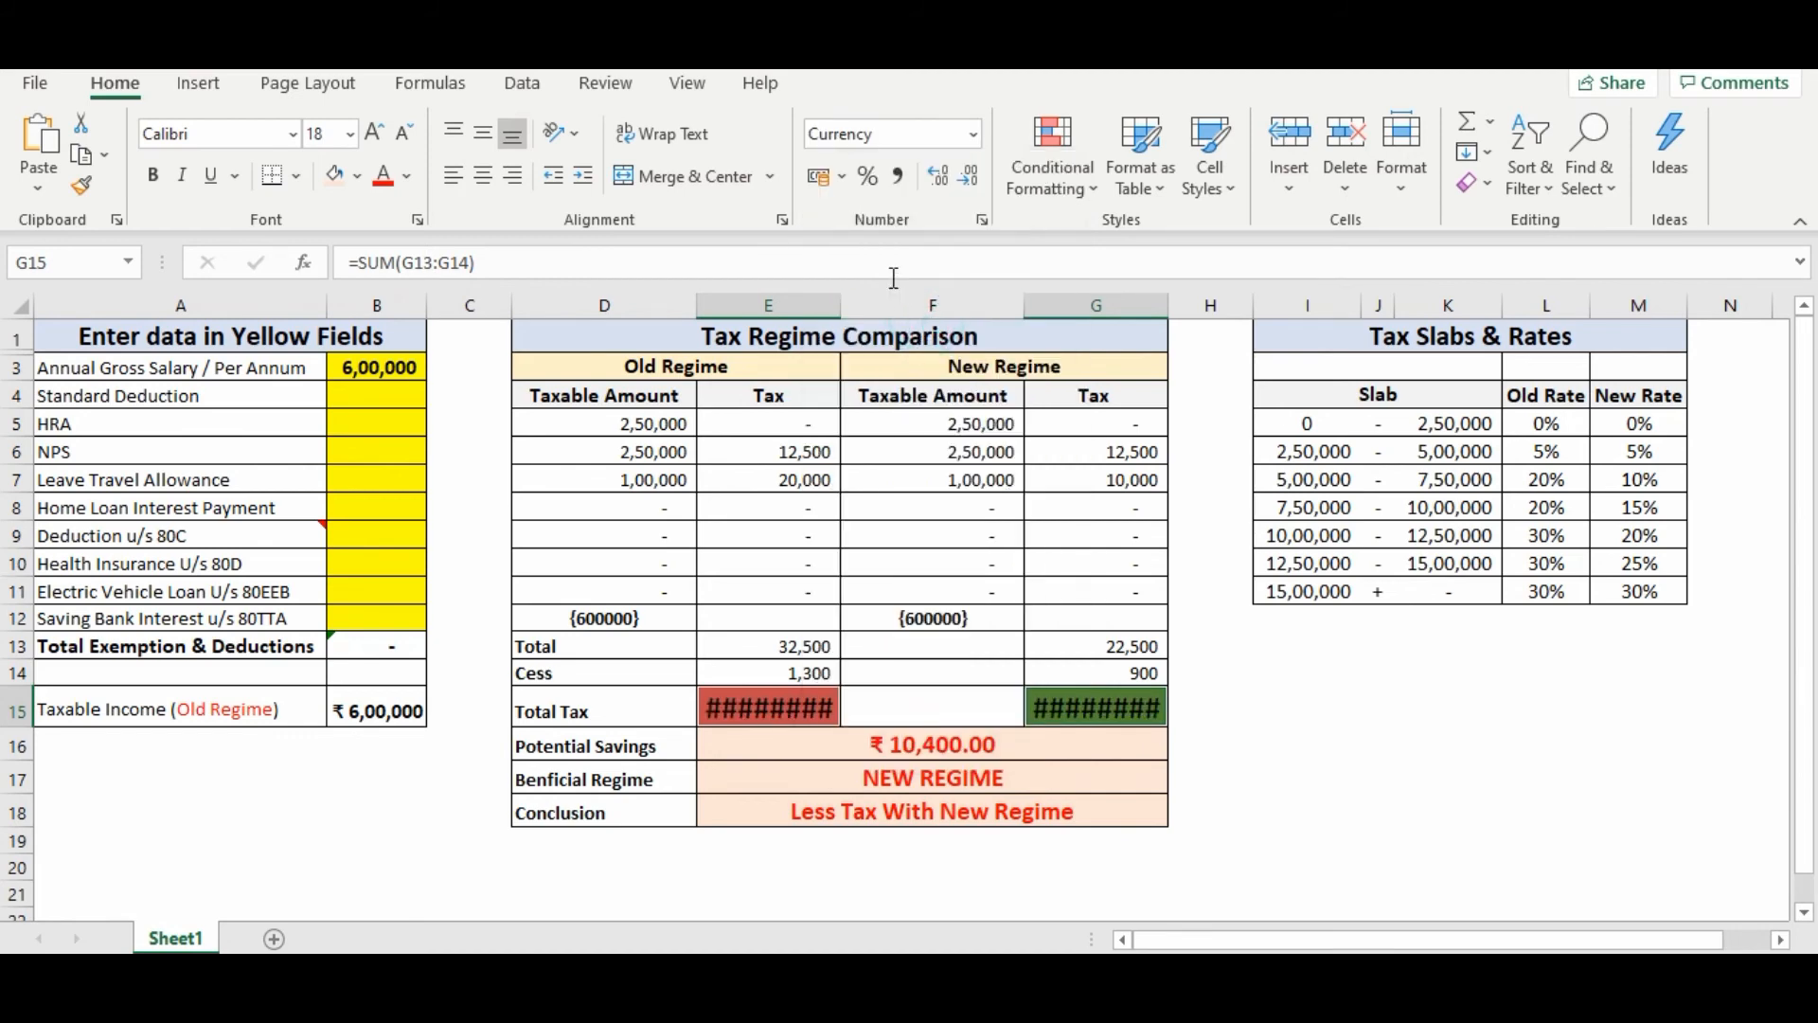
# - Autofit columns E and G to their contents and set the Total Tax currency values to 0 decimal places
pyautogui.doubleClick(837, 304)
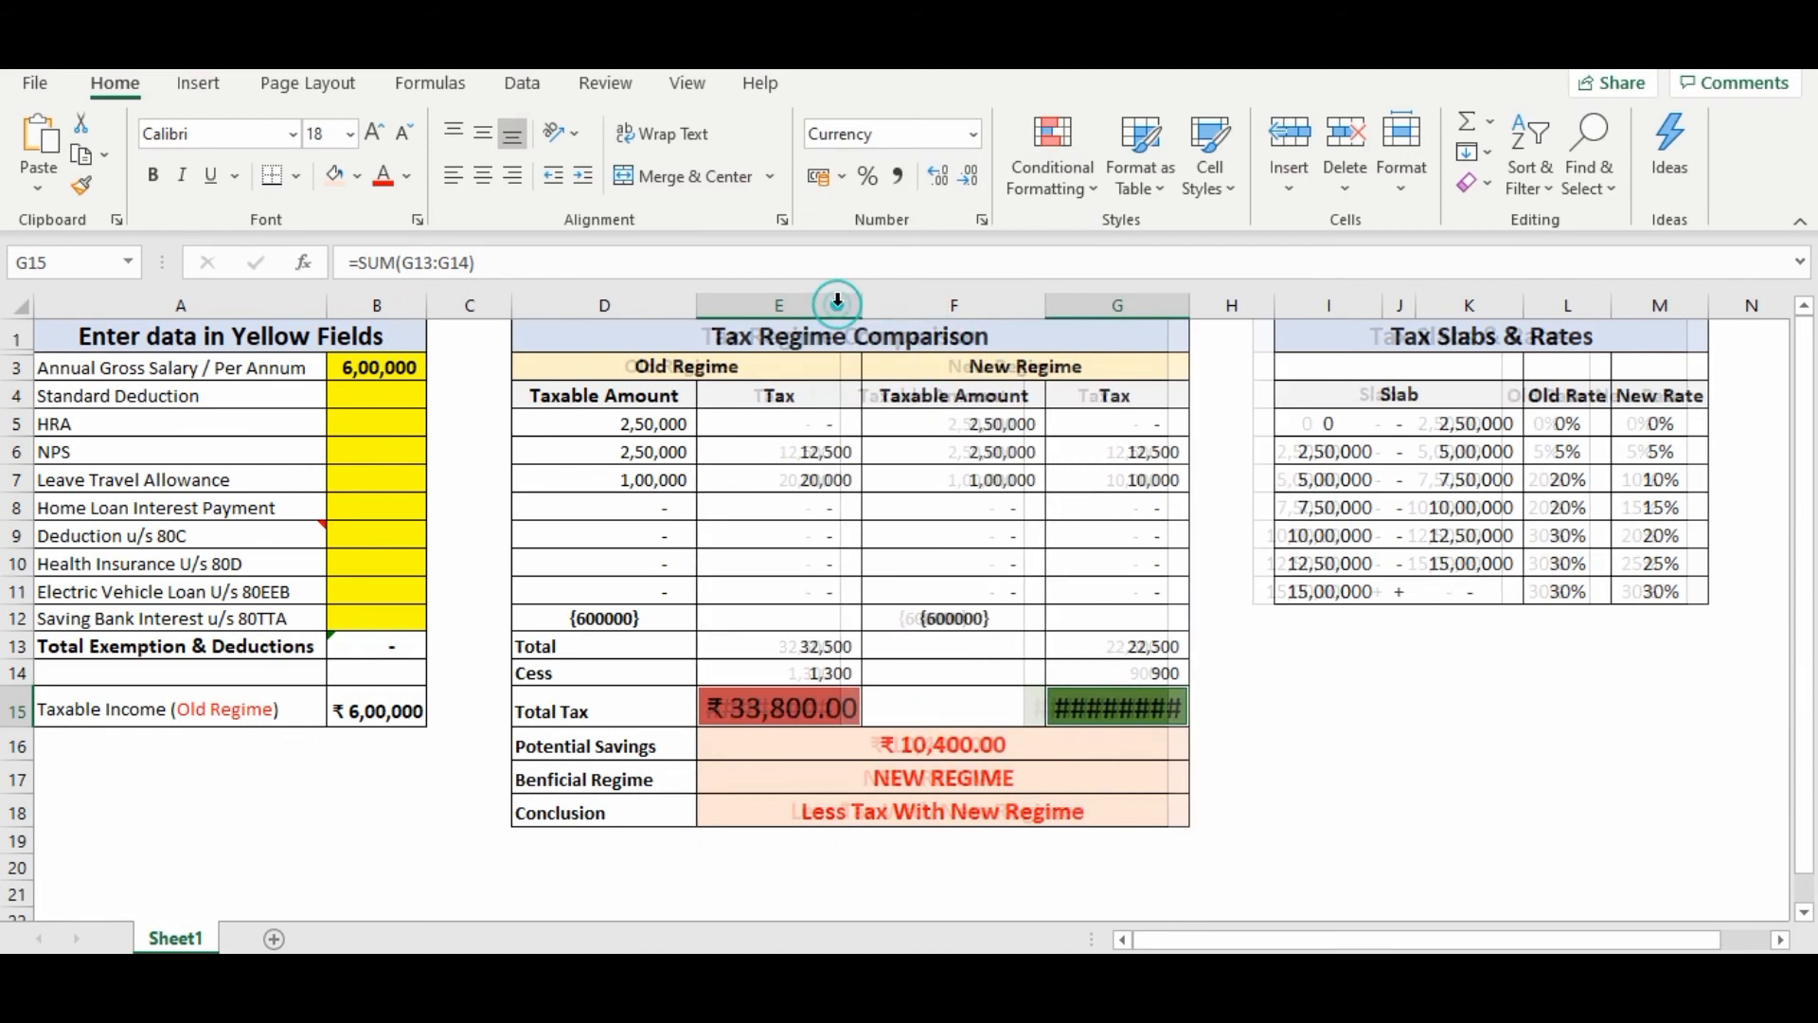
pyautogui.doubleClick(1186, 304)
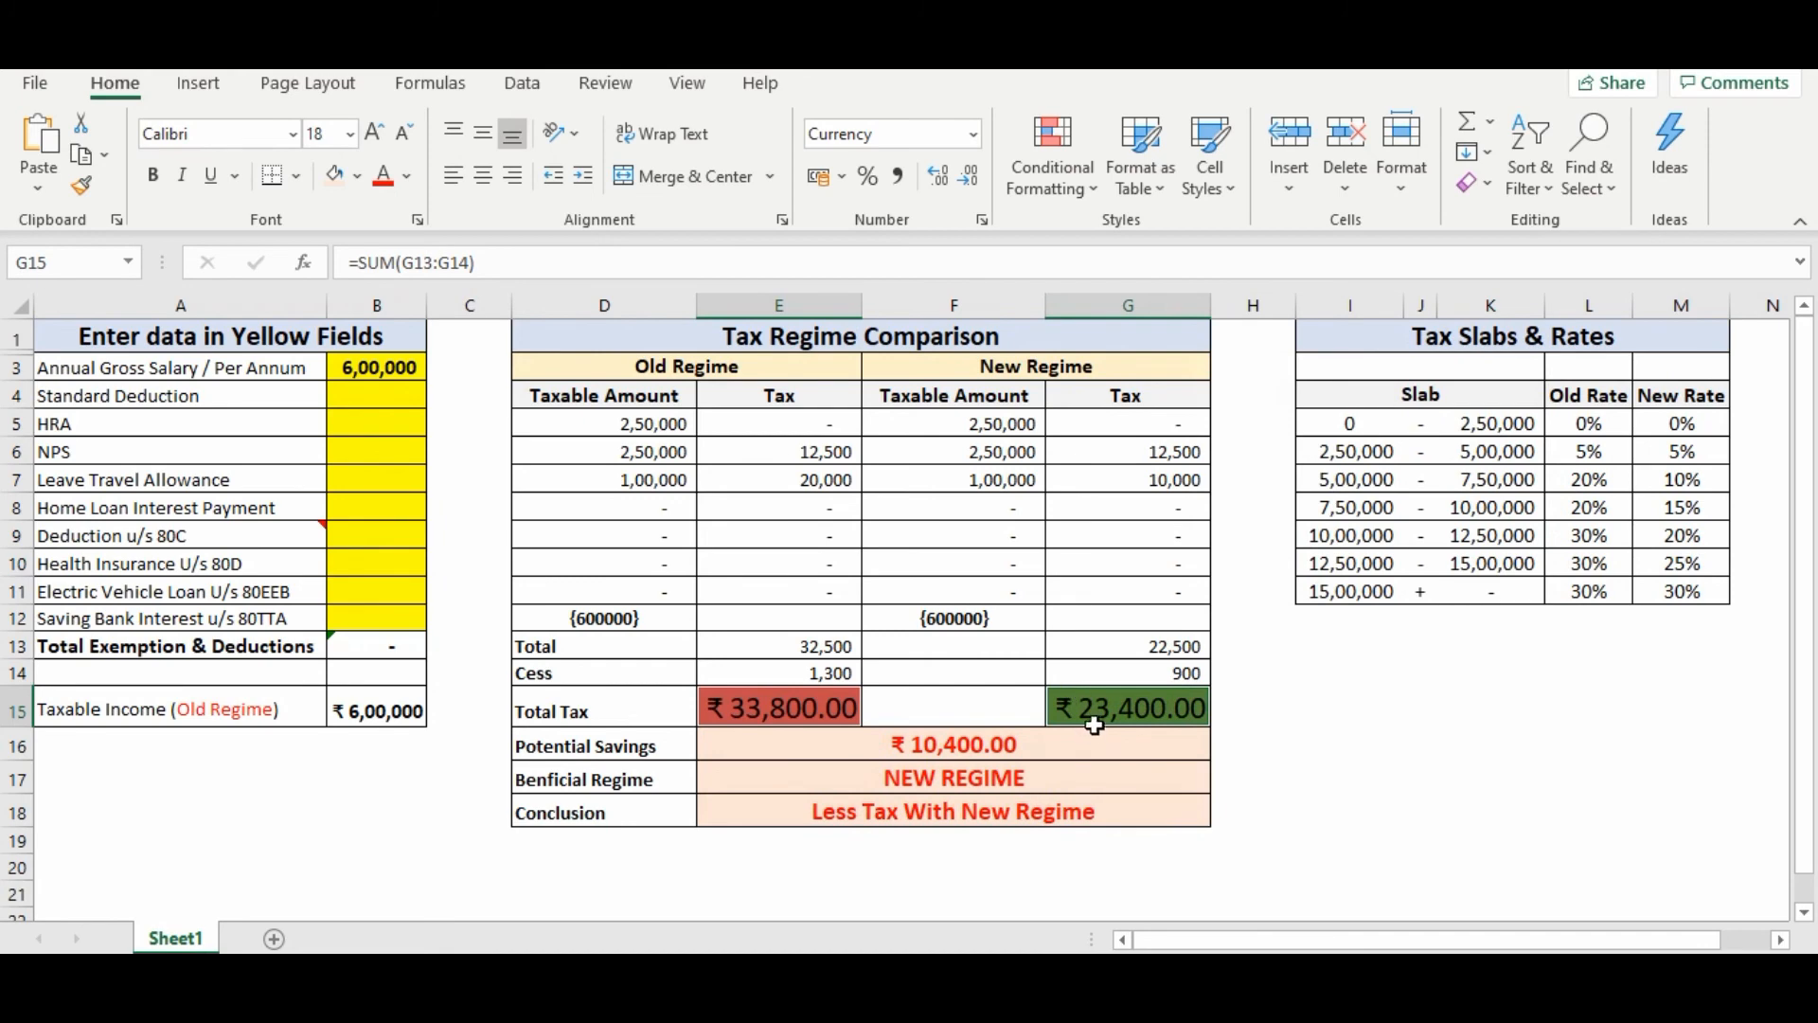
pyautogui.rightClick(1099, 721)
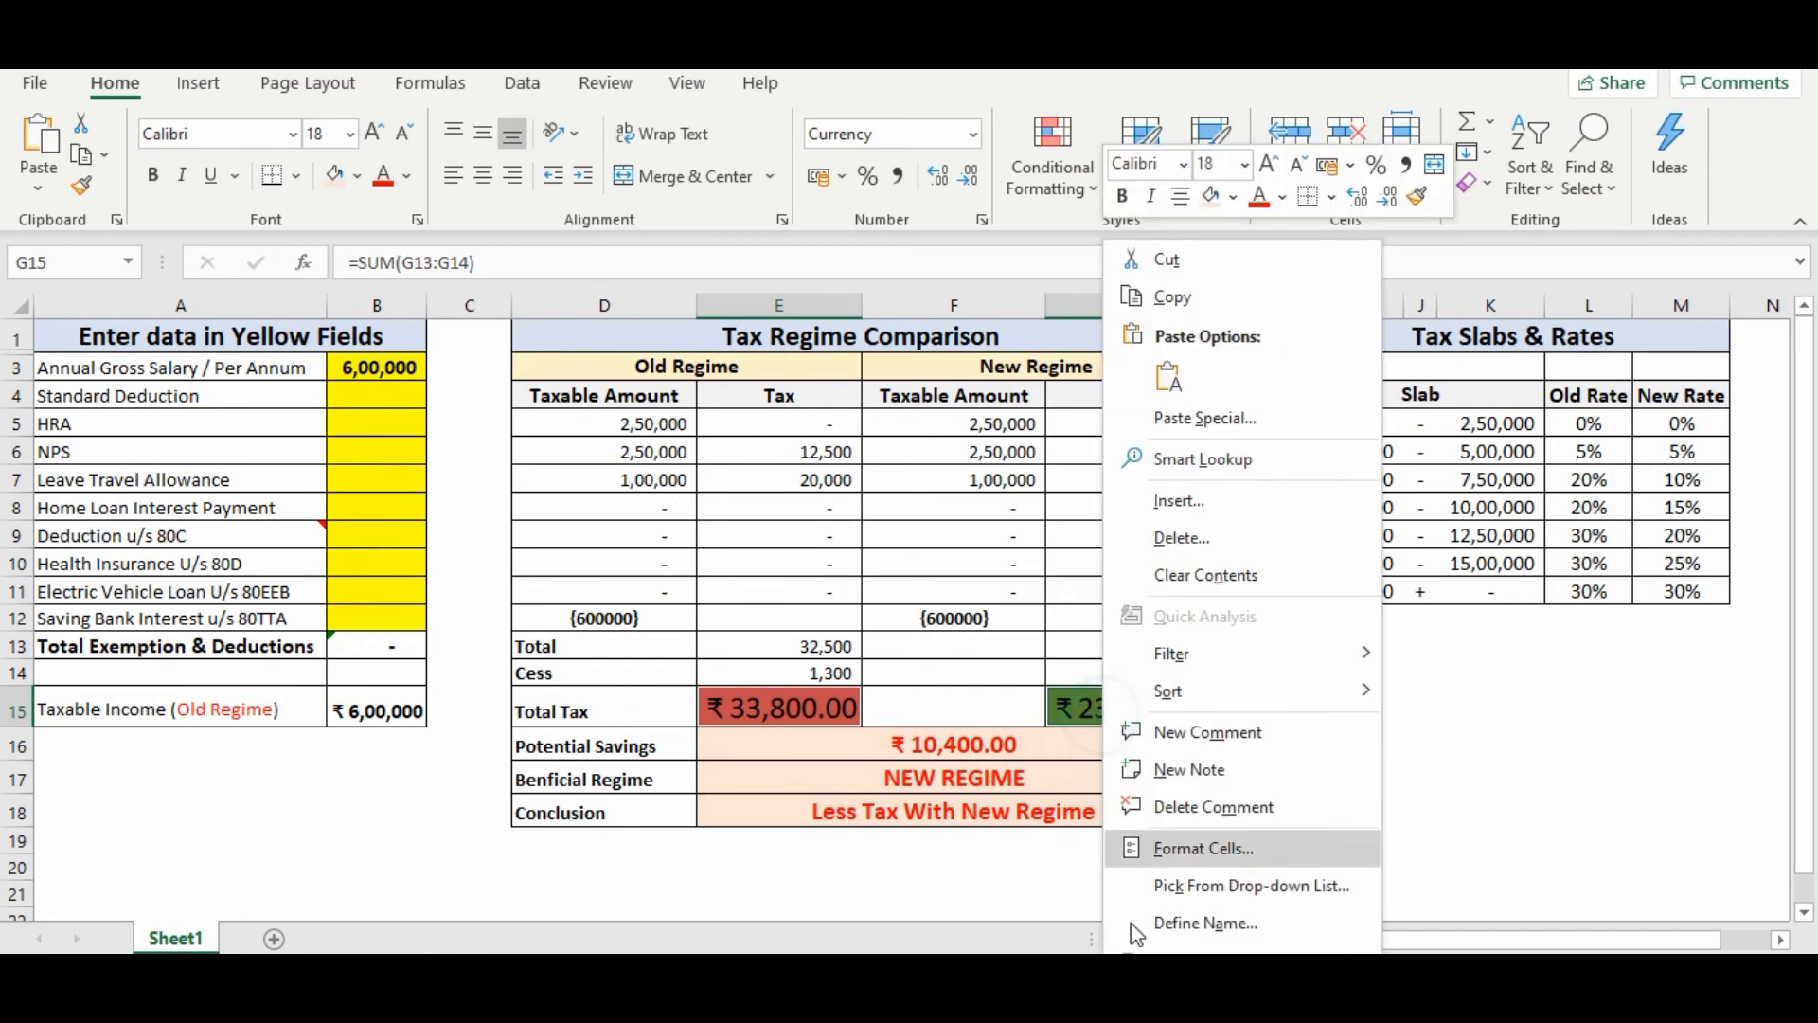
pyautogui.click(1168, 852)
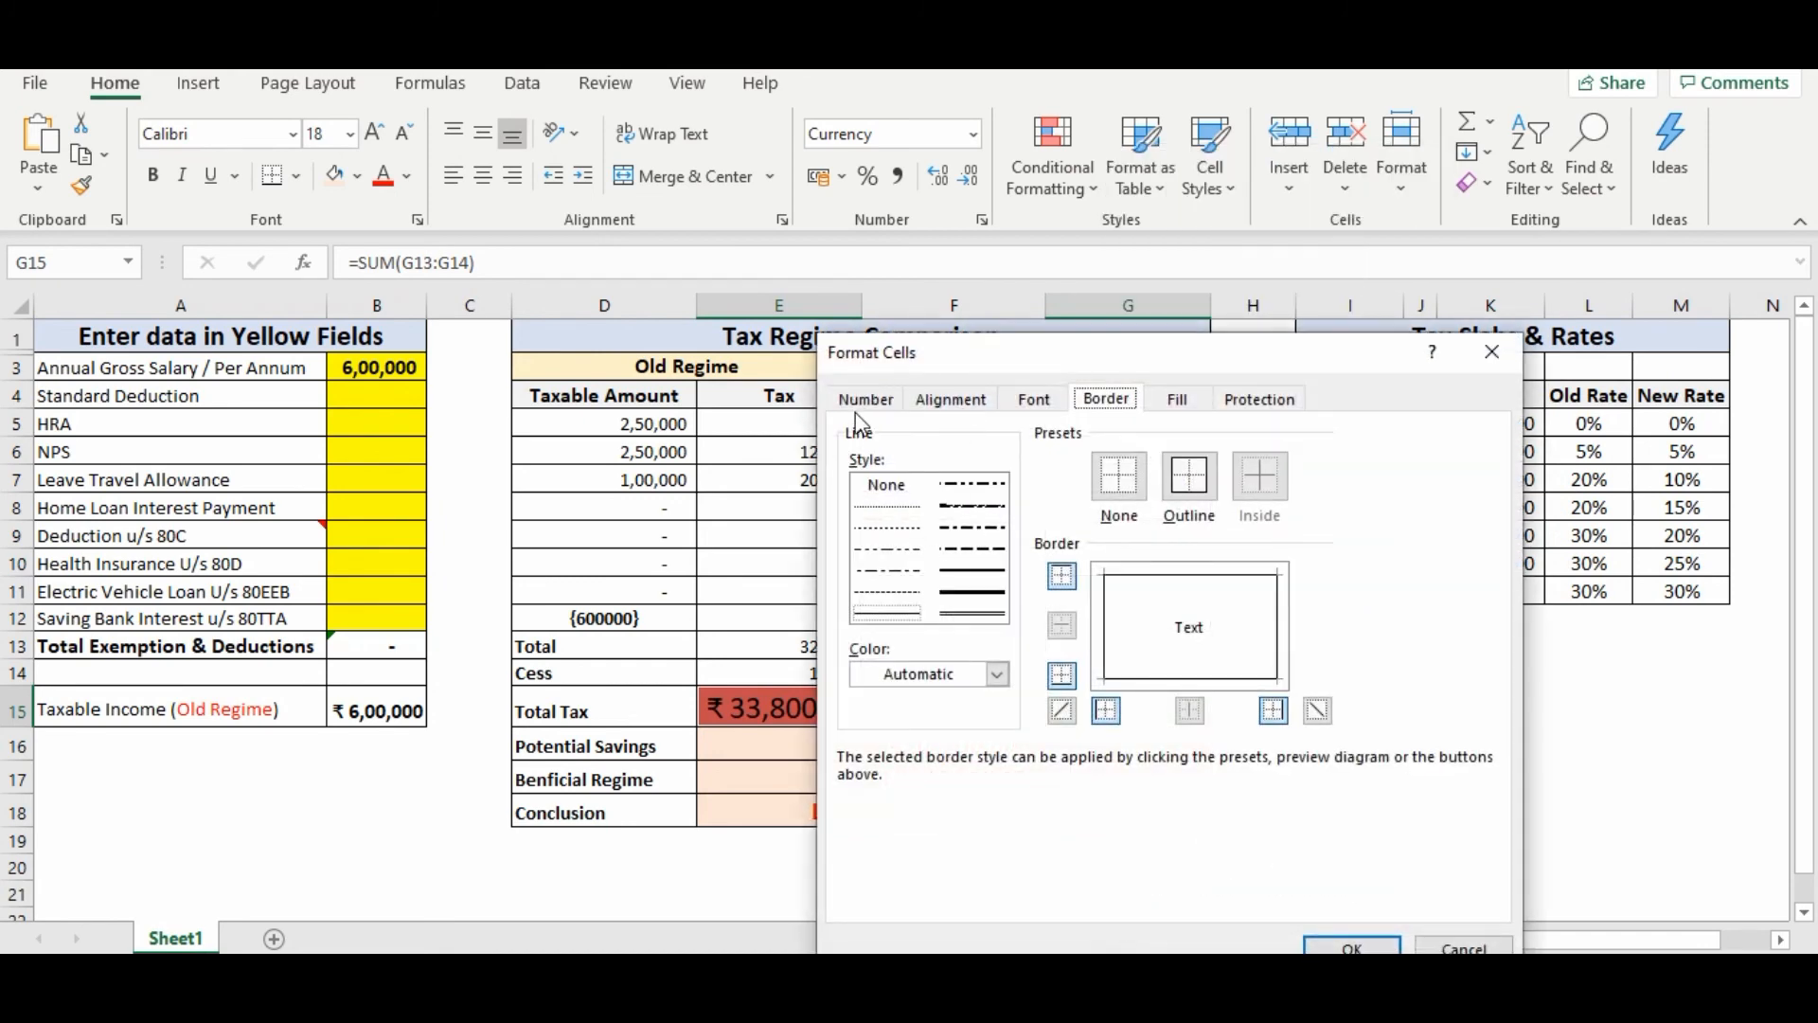
pyautogui.click(864, 398)
pyautogui.doubleClick(1151, 513)
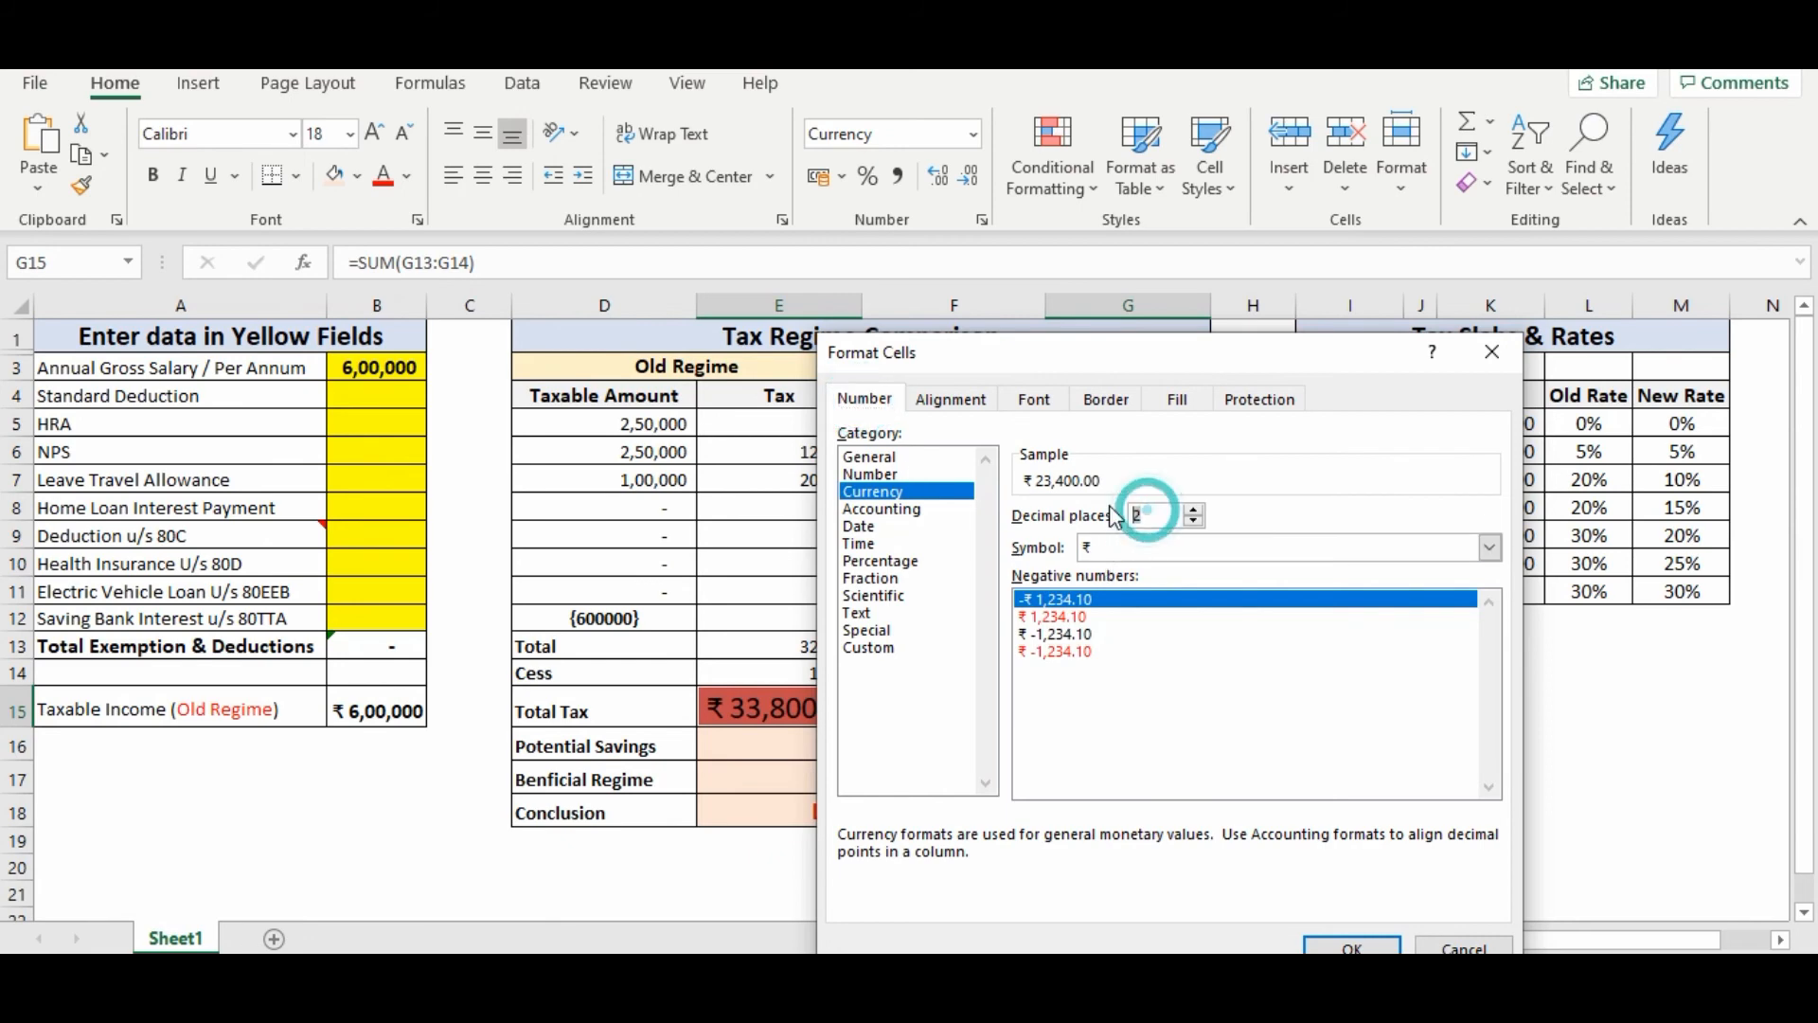
pyautogui.write('0')
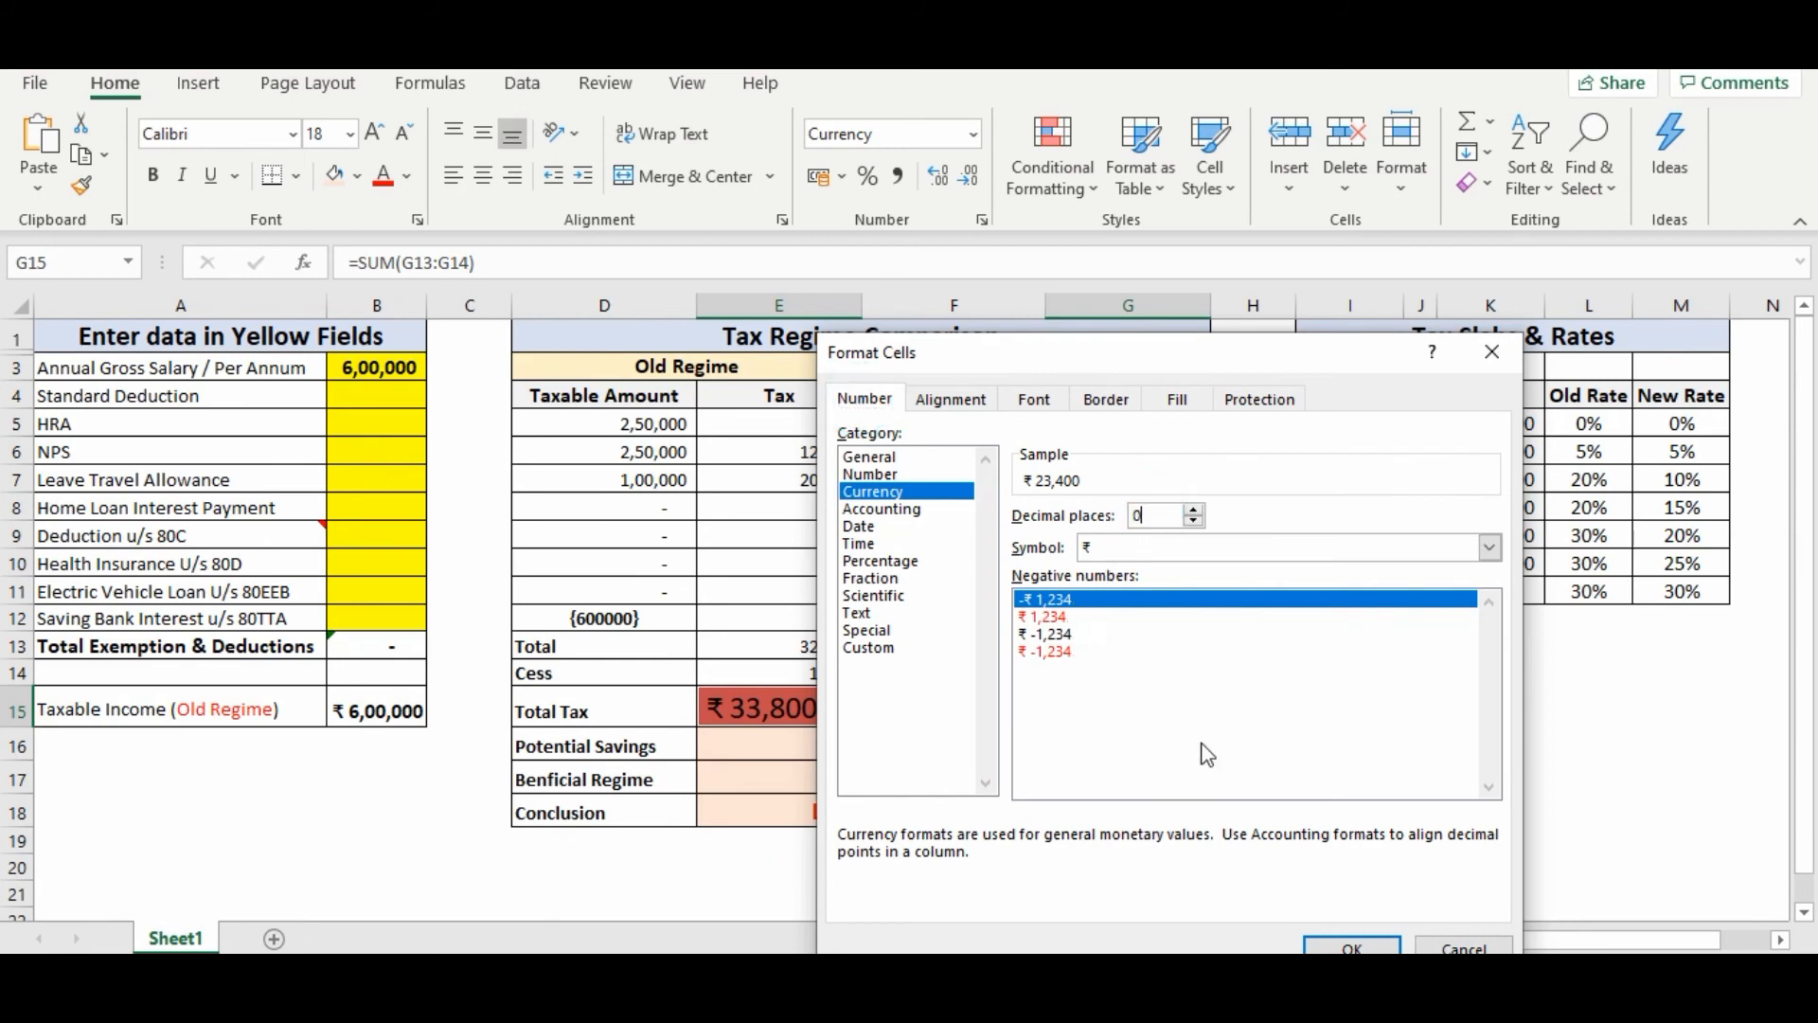
pyautogui.click(1335, 945)
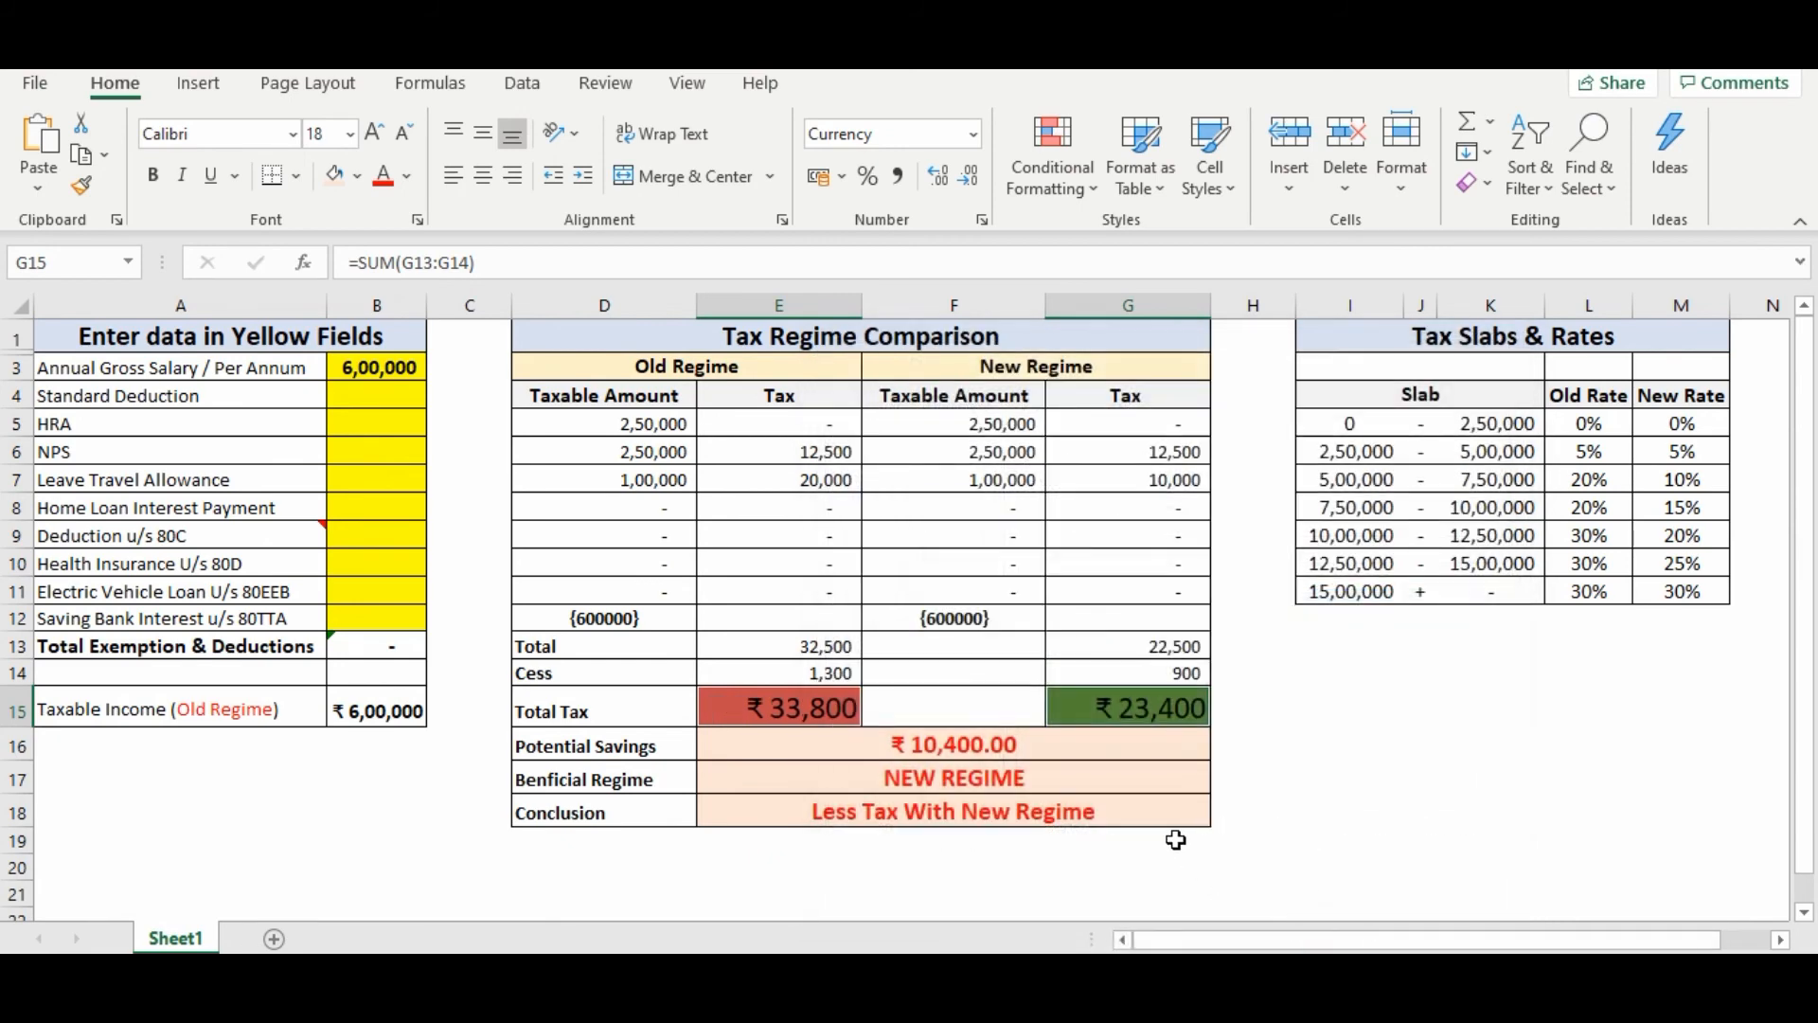
pyautogui.click(1125, 749)
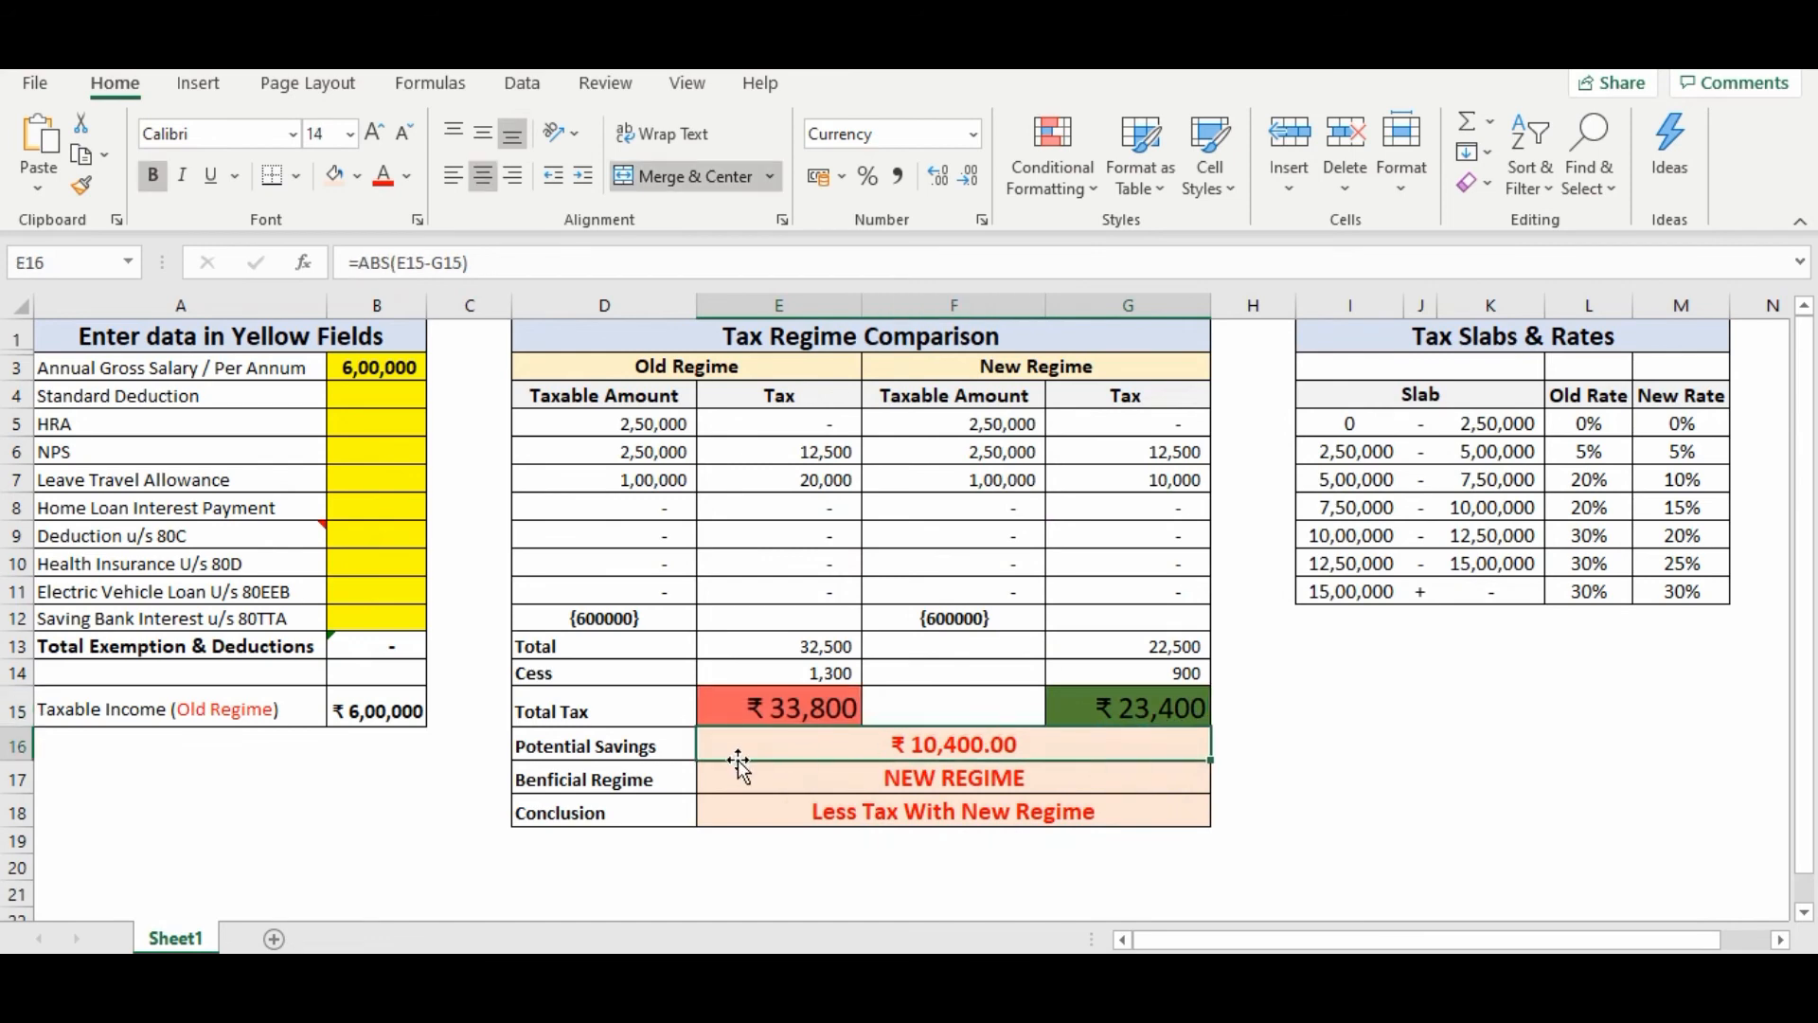
# - Set the font size of the taxable amount and tax cells D5:G12 to 12
pyautogui.click(636, 426)
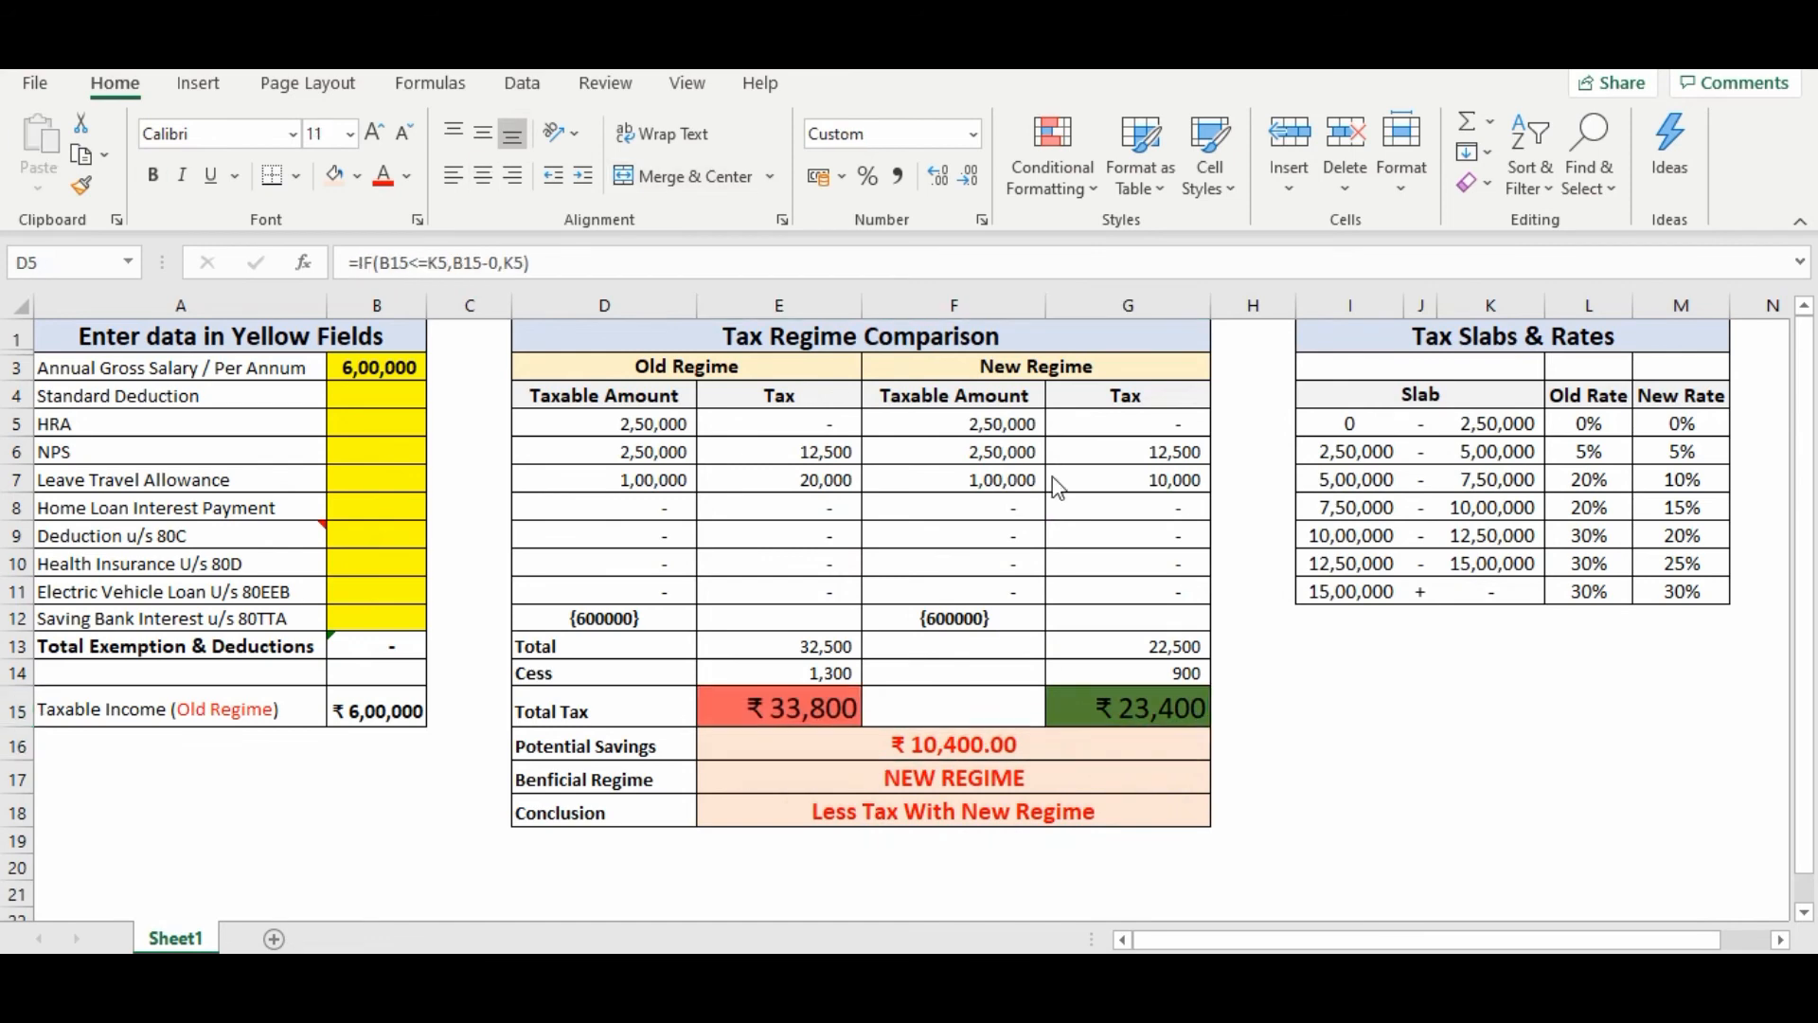
pyautogui.click(622, 423)
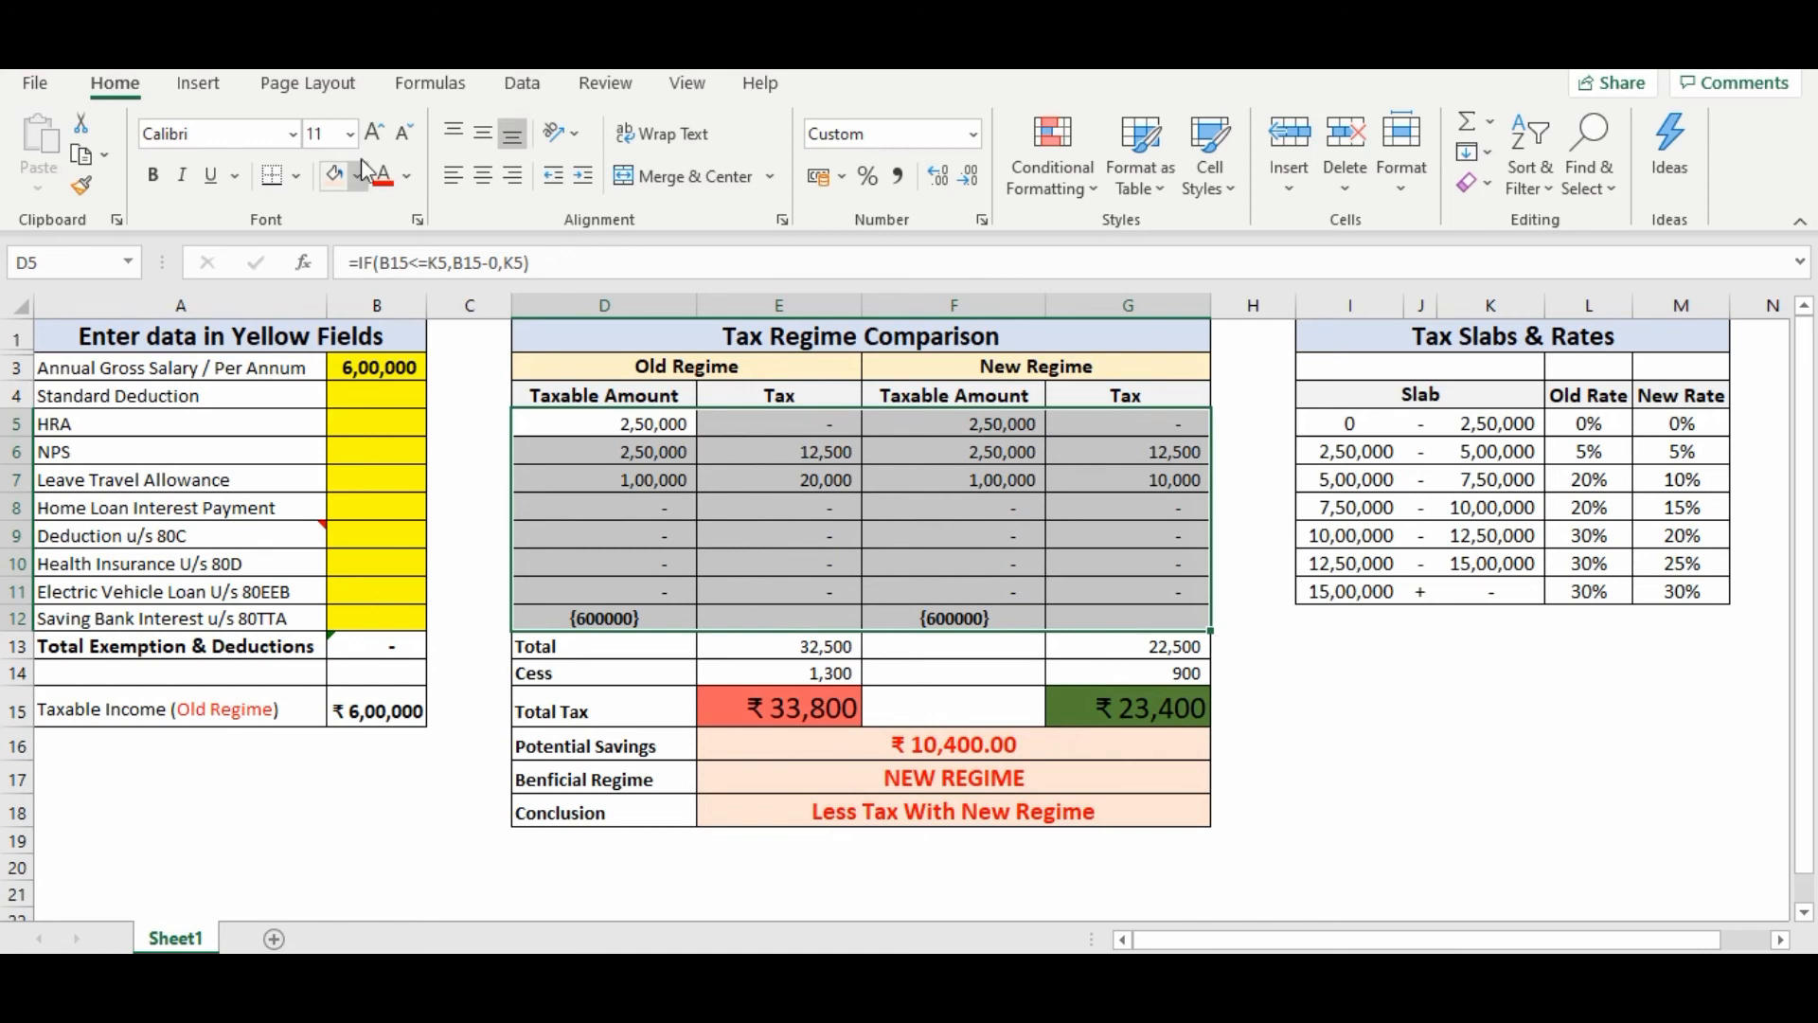
pyautogui.click(350, 133)
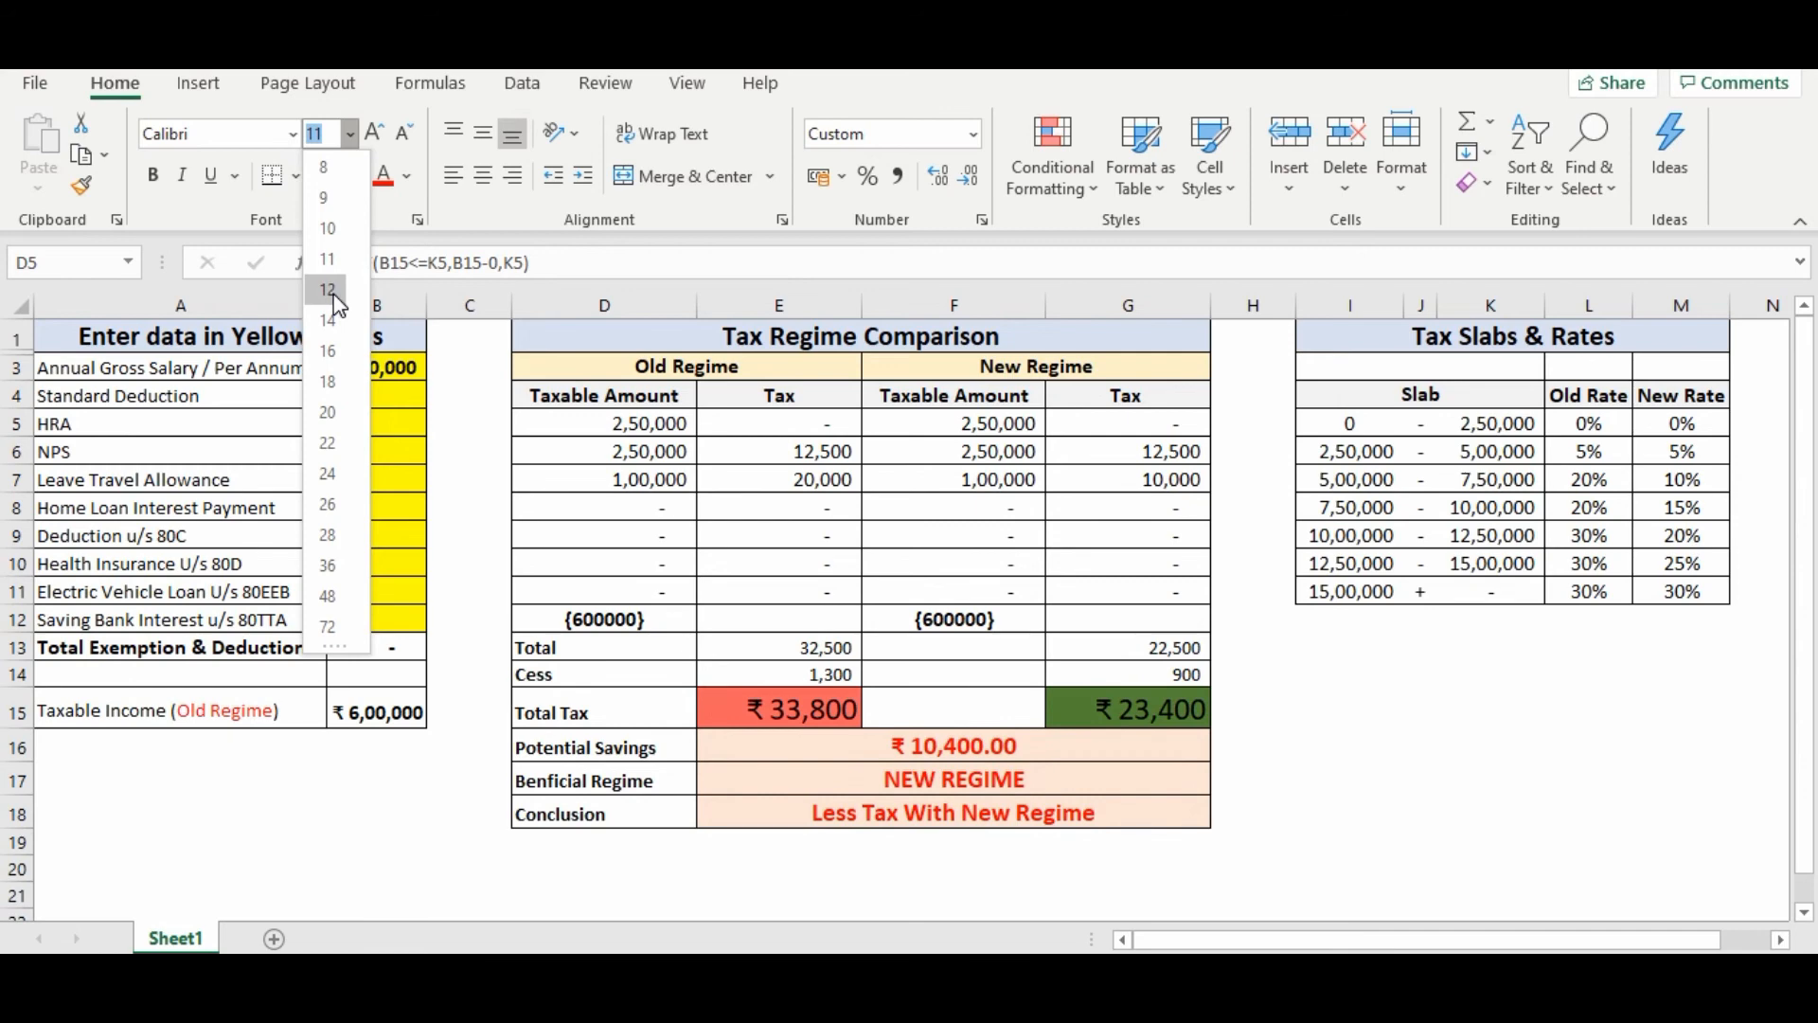
pyautogui.click(338, 290)
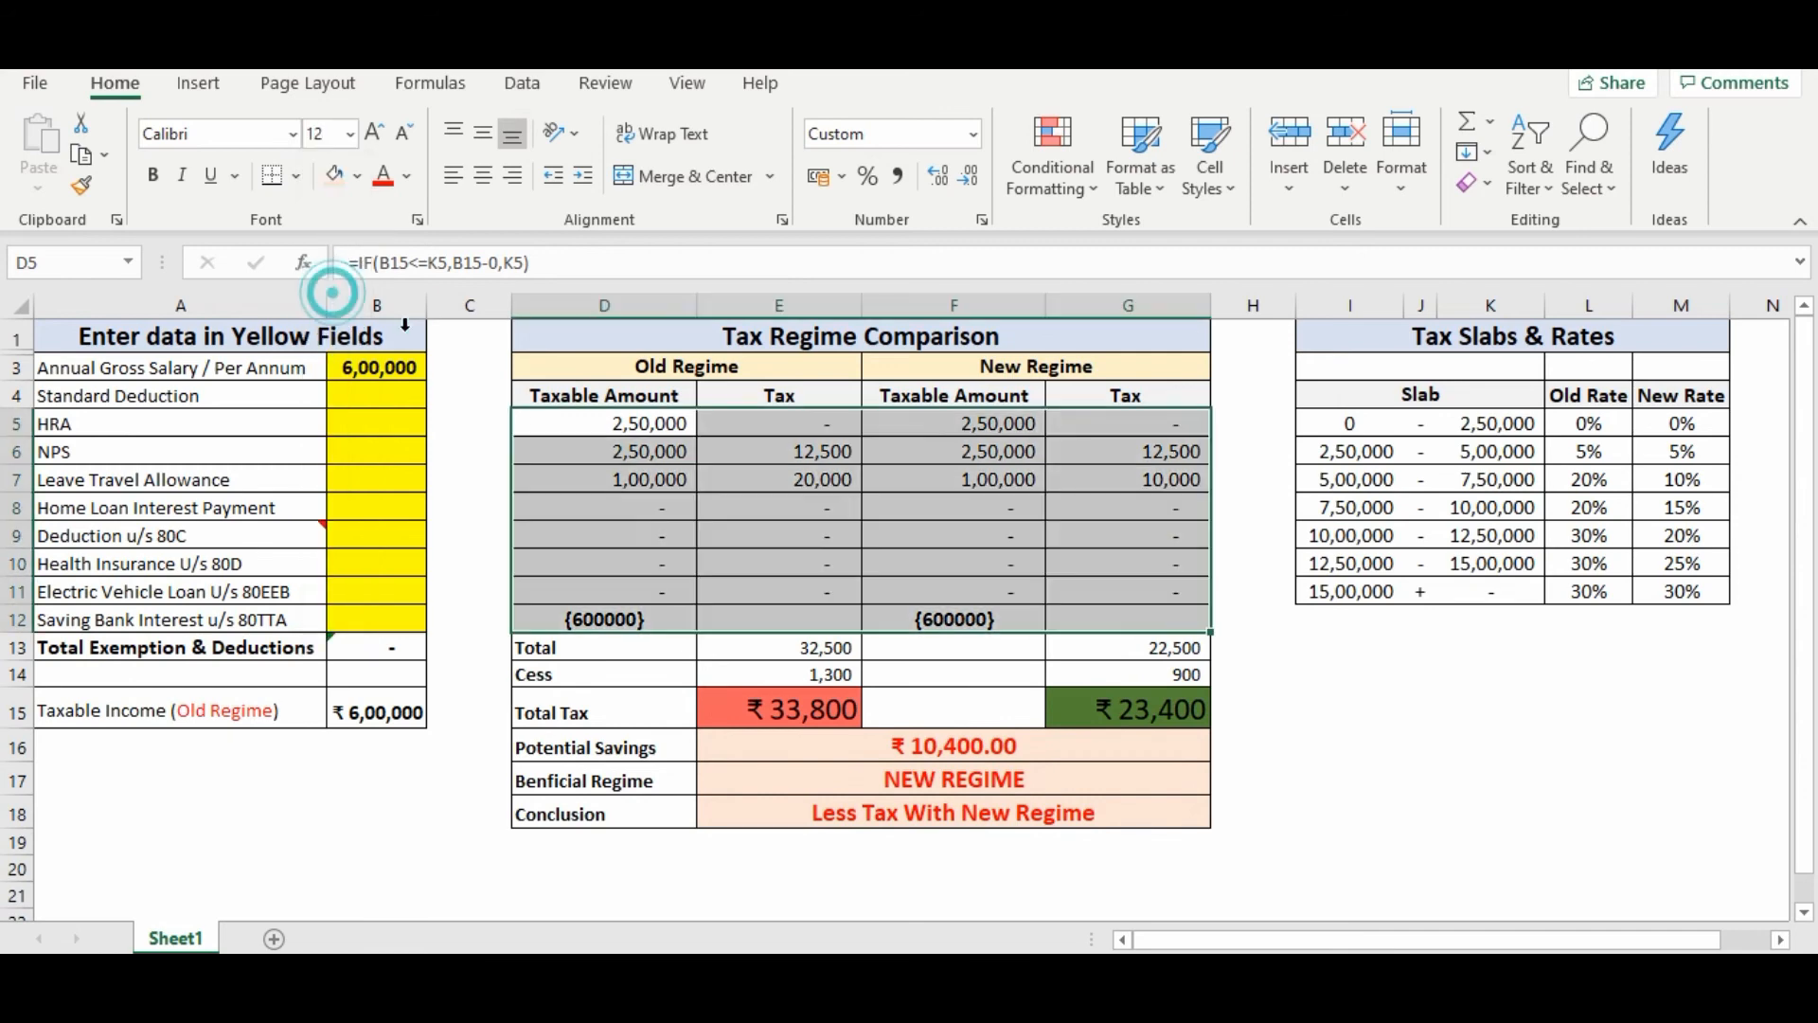
# - Increase the font size of the bracketed taxable amount sums in D12 and F12 to 14
pyautogui.click(631, 606)
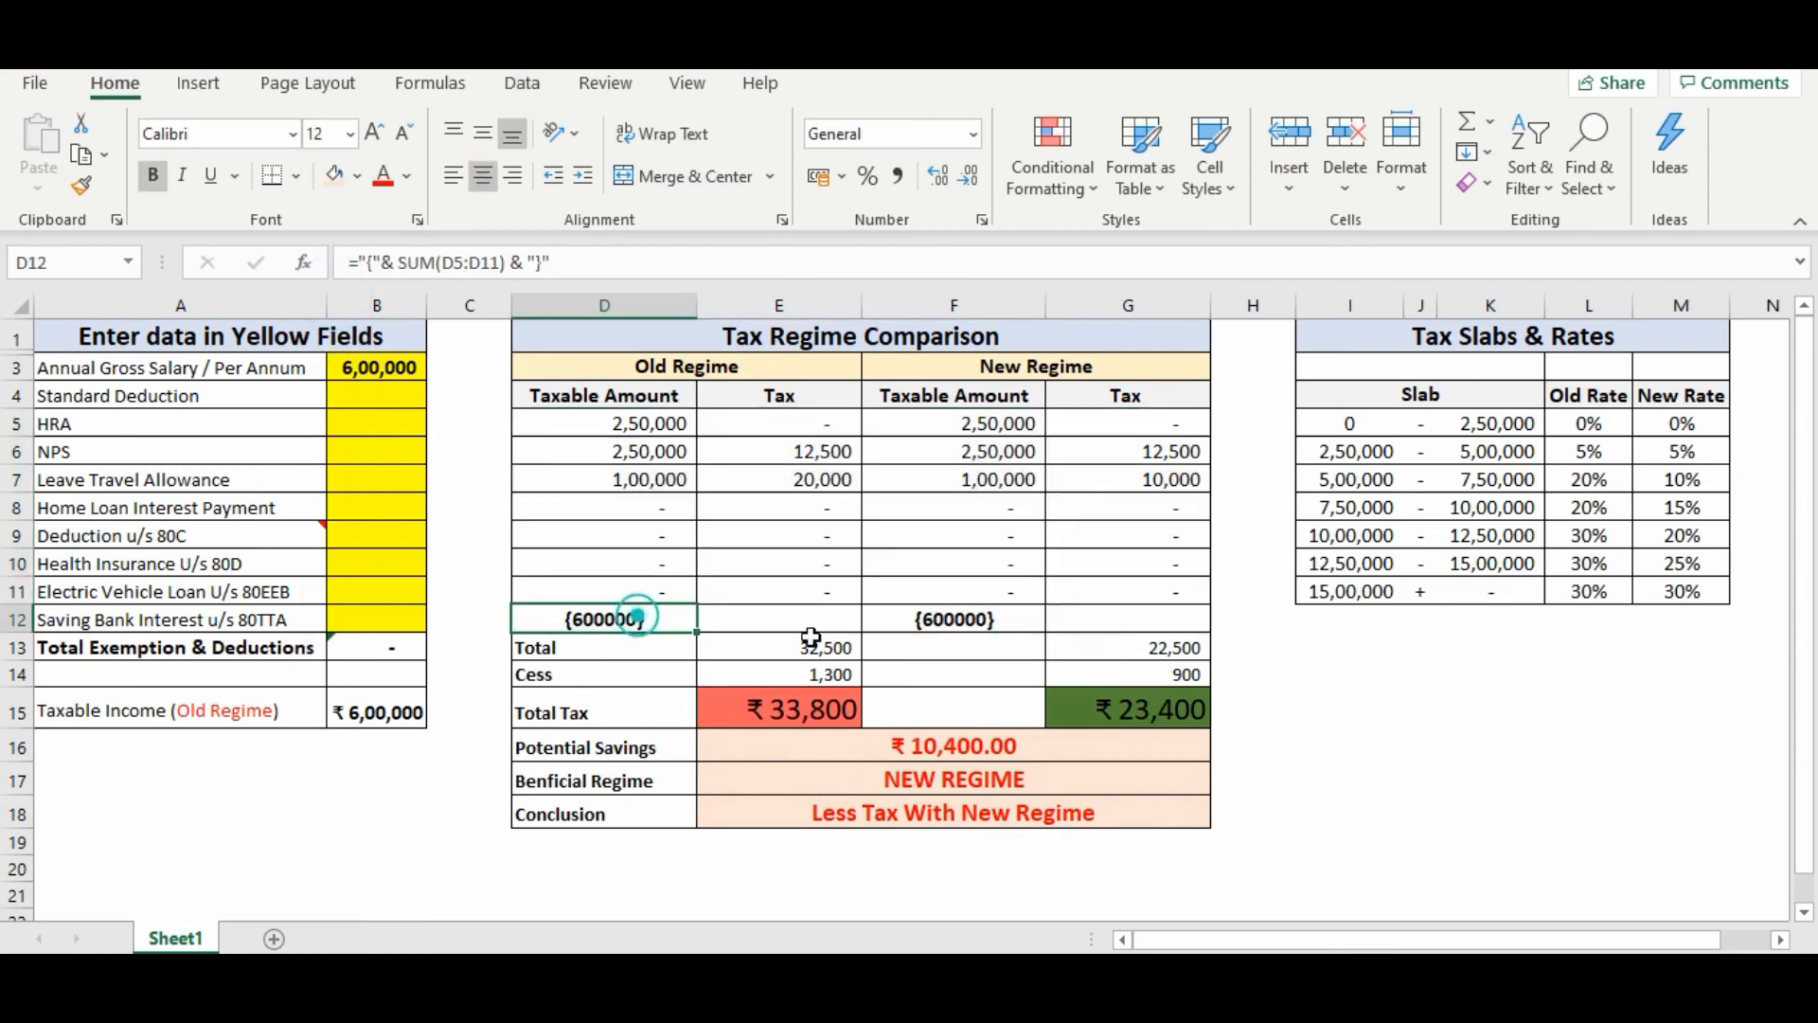
pyautogui.keyDown('ctrl'); pyautogui.click(956, 621); pyautogui.keyUp('ctrl')
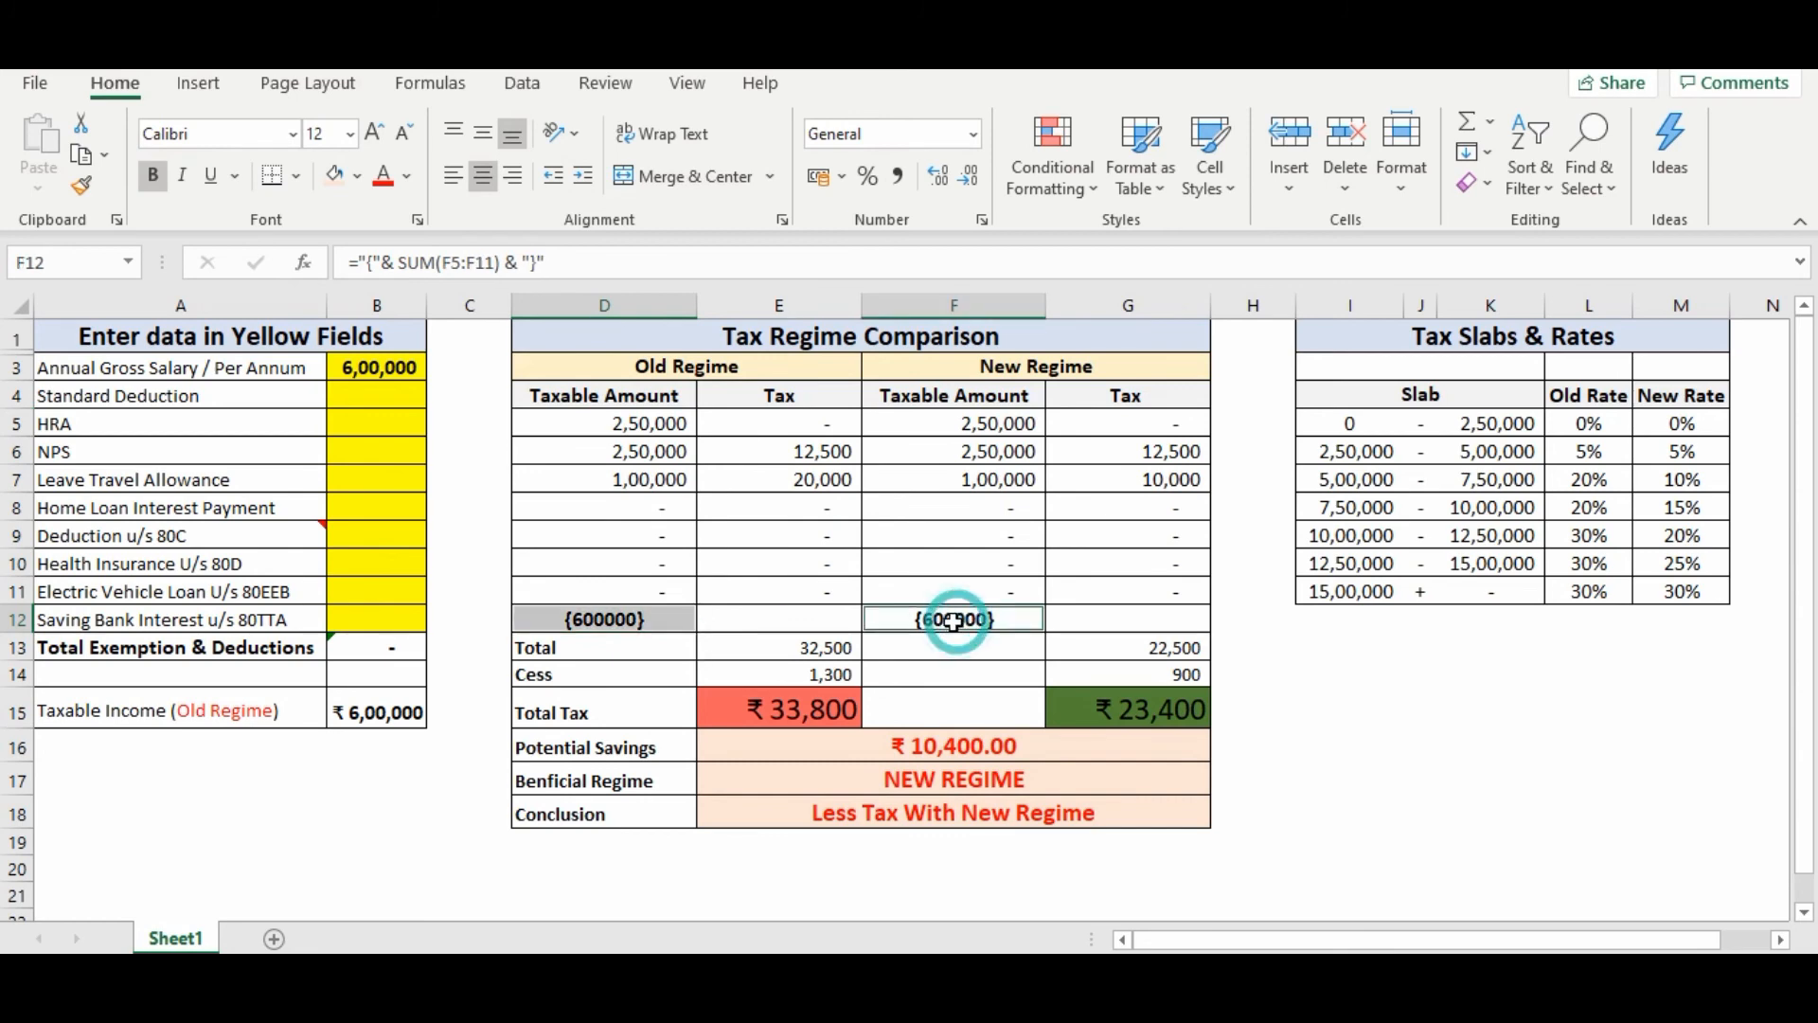
pyautogui.click(350, 142)
pyautogui.click(328, 324)
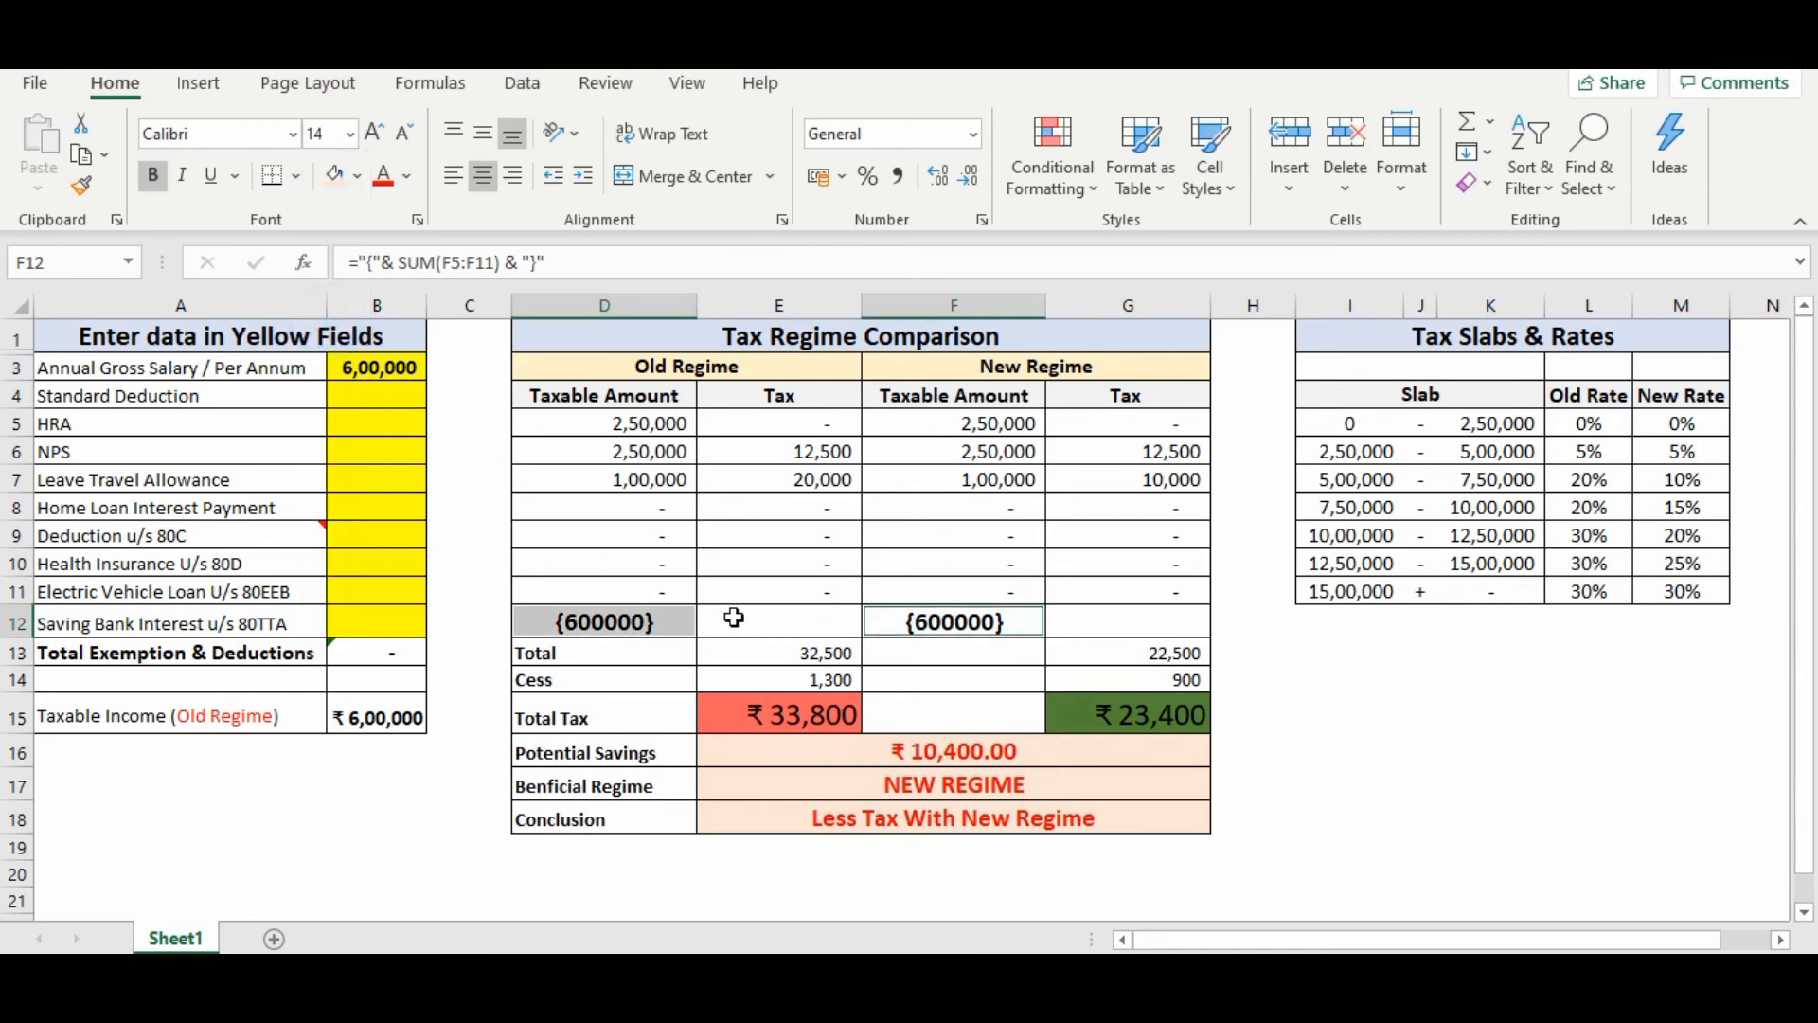
# - Set the font size of the Total and Cess values in E13:G14 to 12
pyautogui.click(804, 653)
pyautogui.keyDown('shift'); pyautogui.click(1108, 683); pyautogui.keyUp('shift')
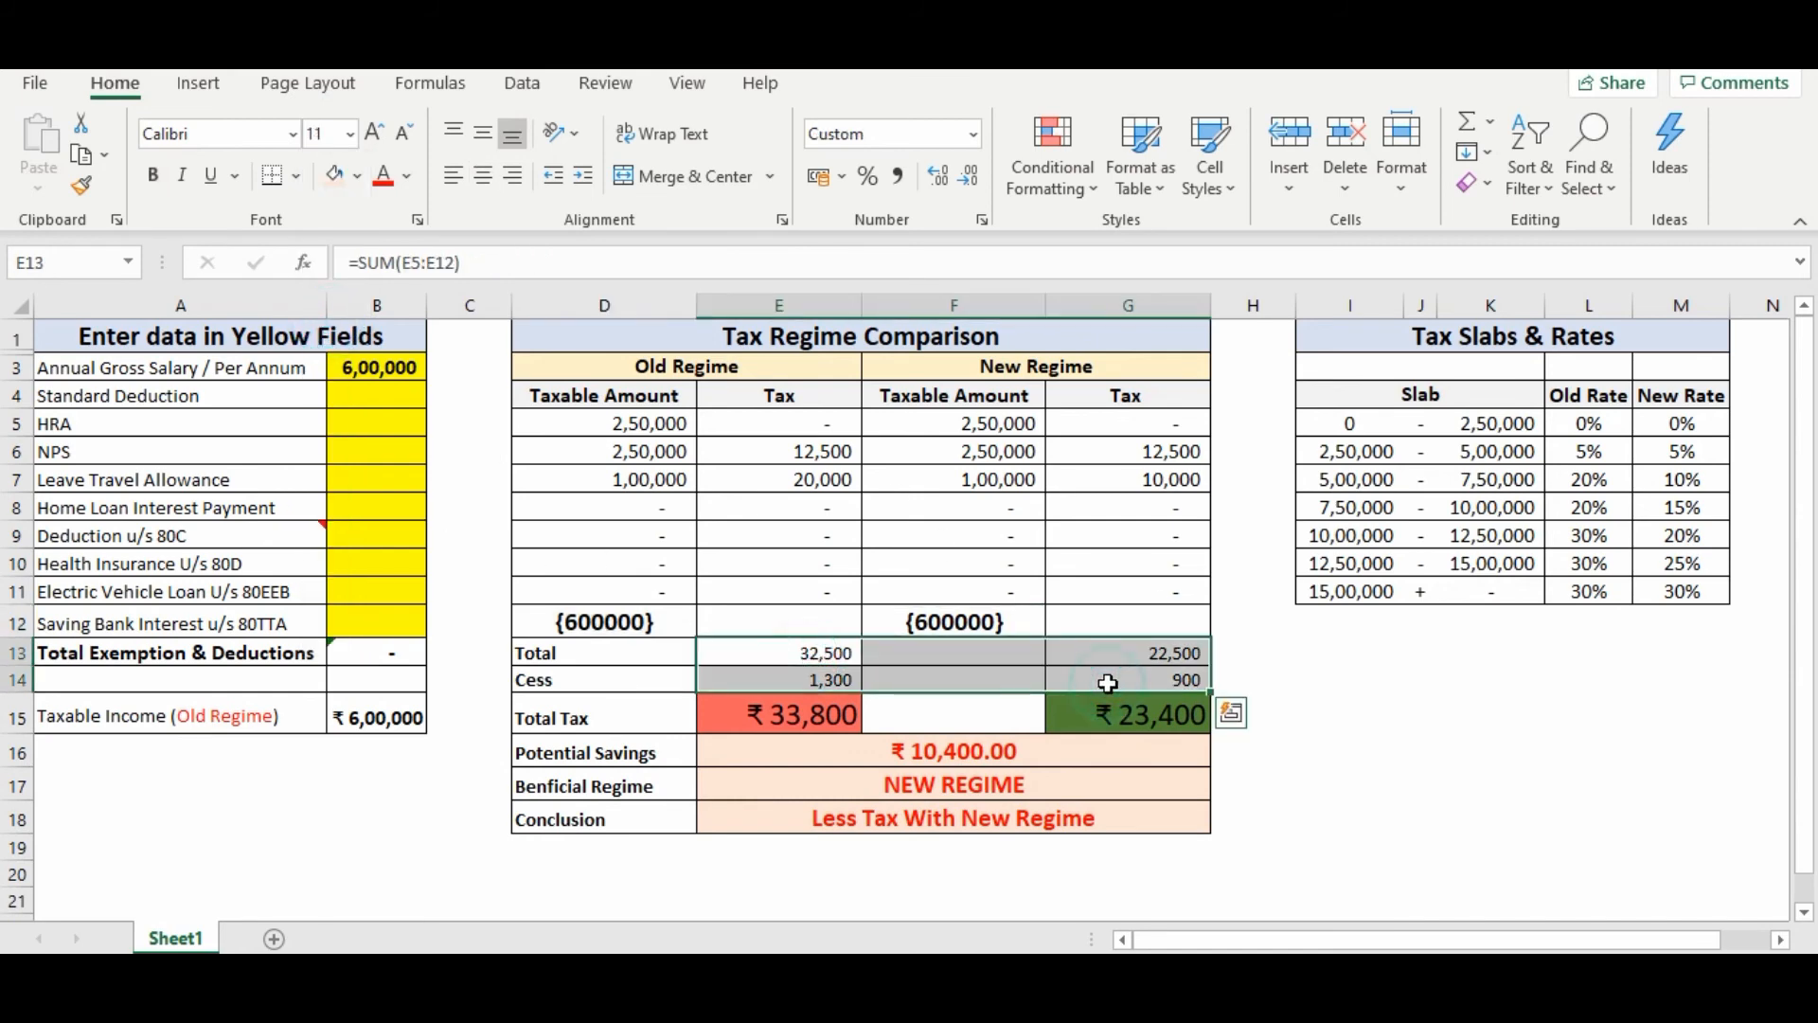
pyautogui.click(350, 138)
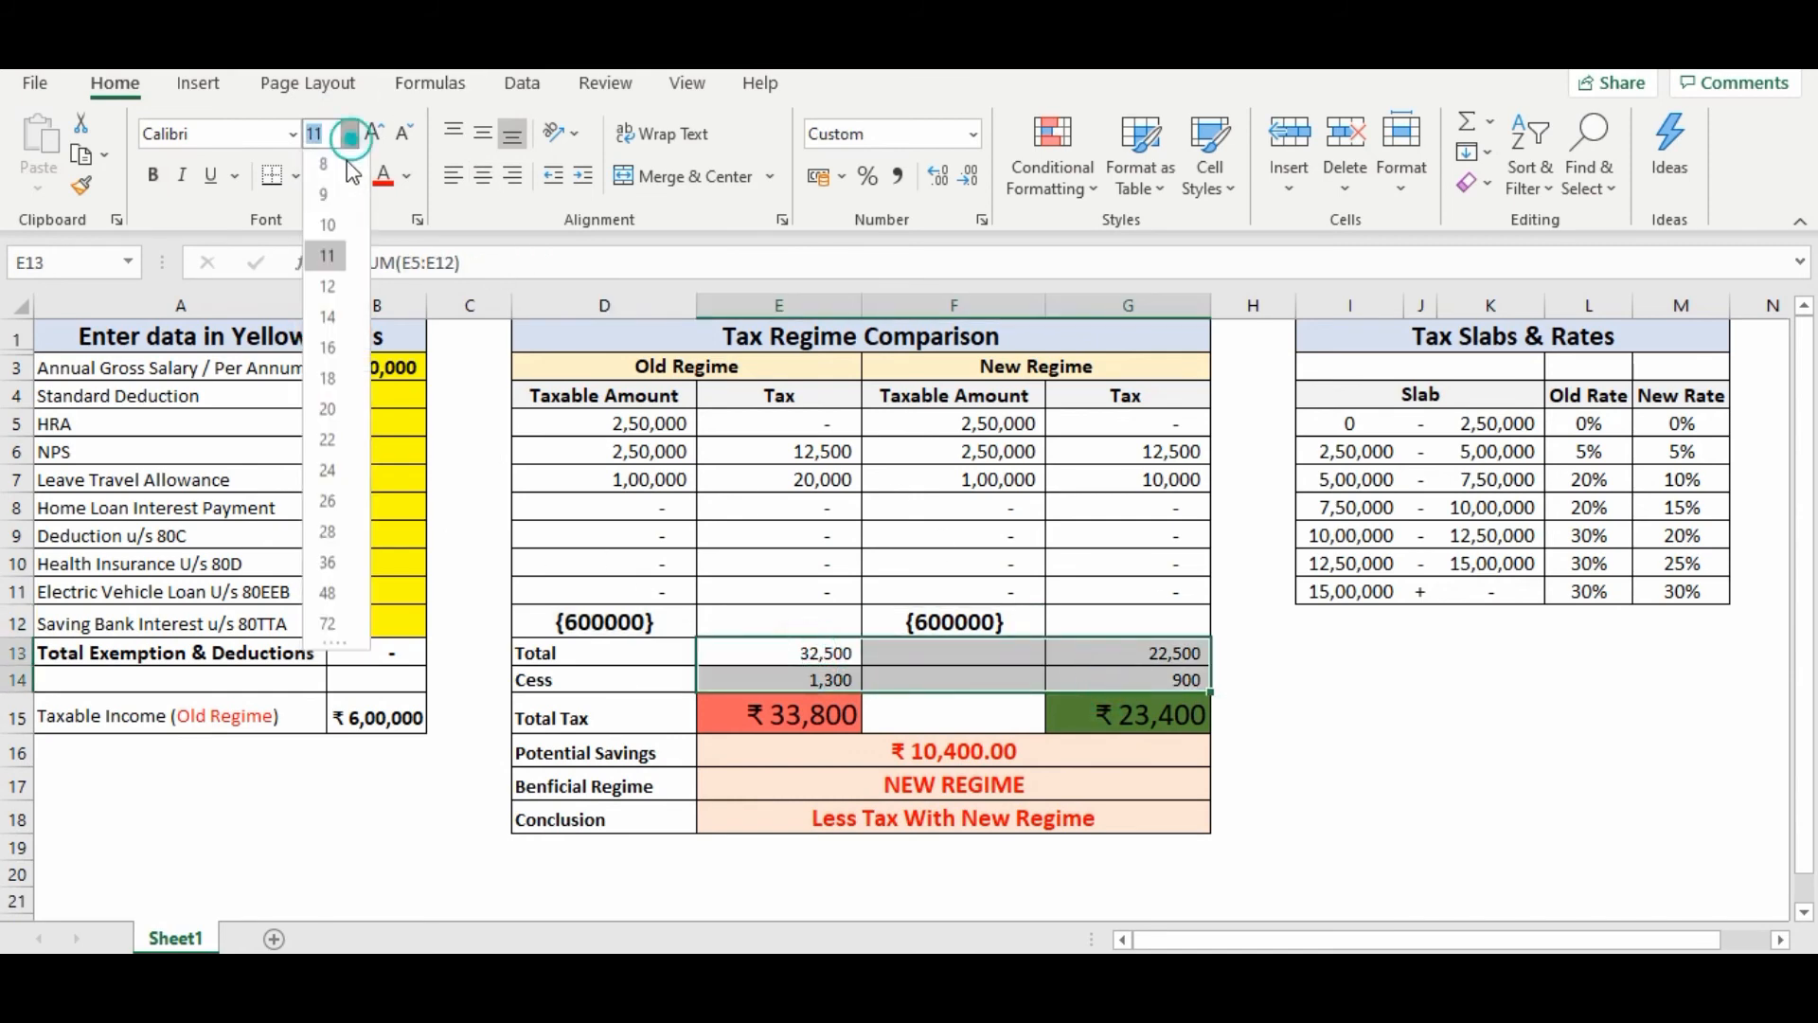
pyautogui.click(327, 290)
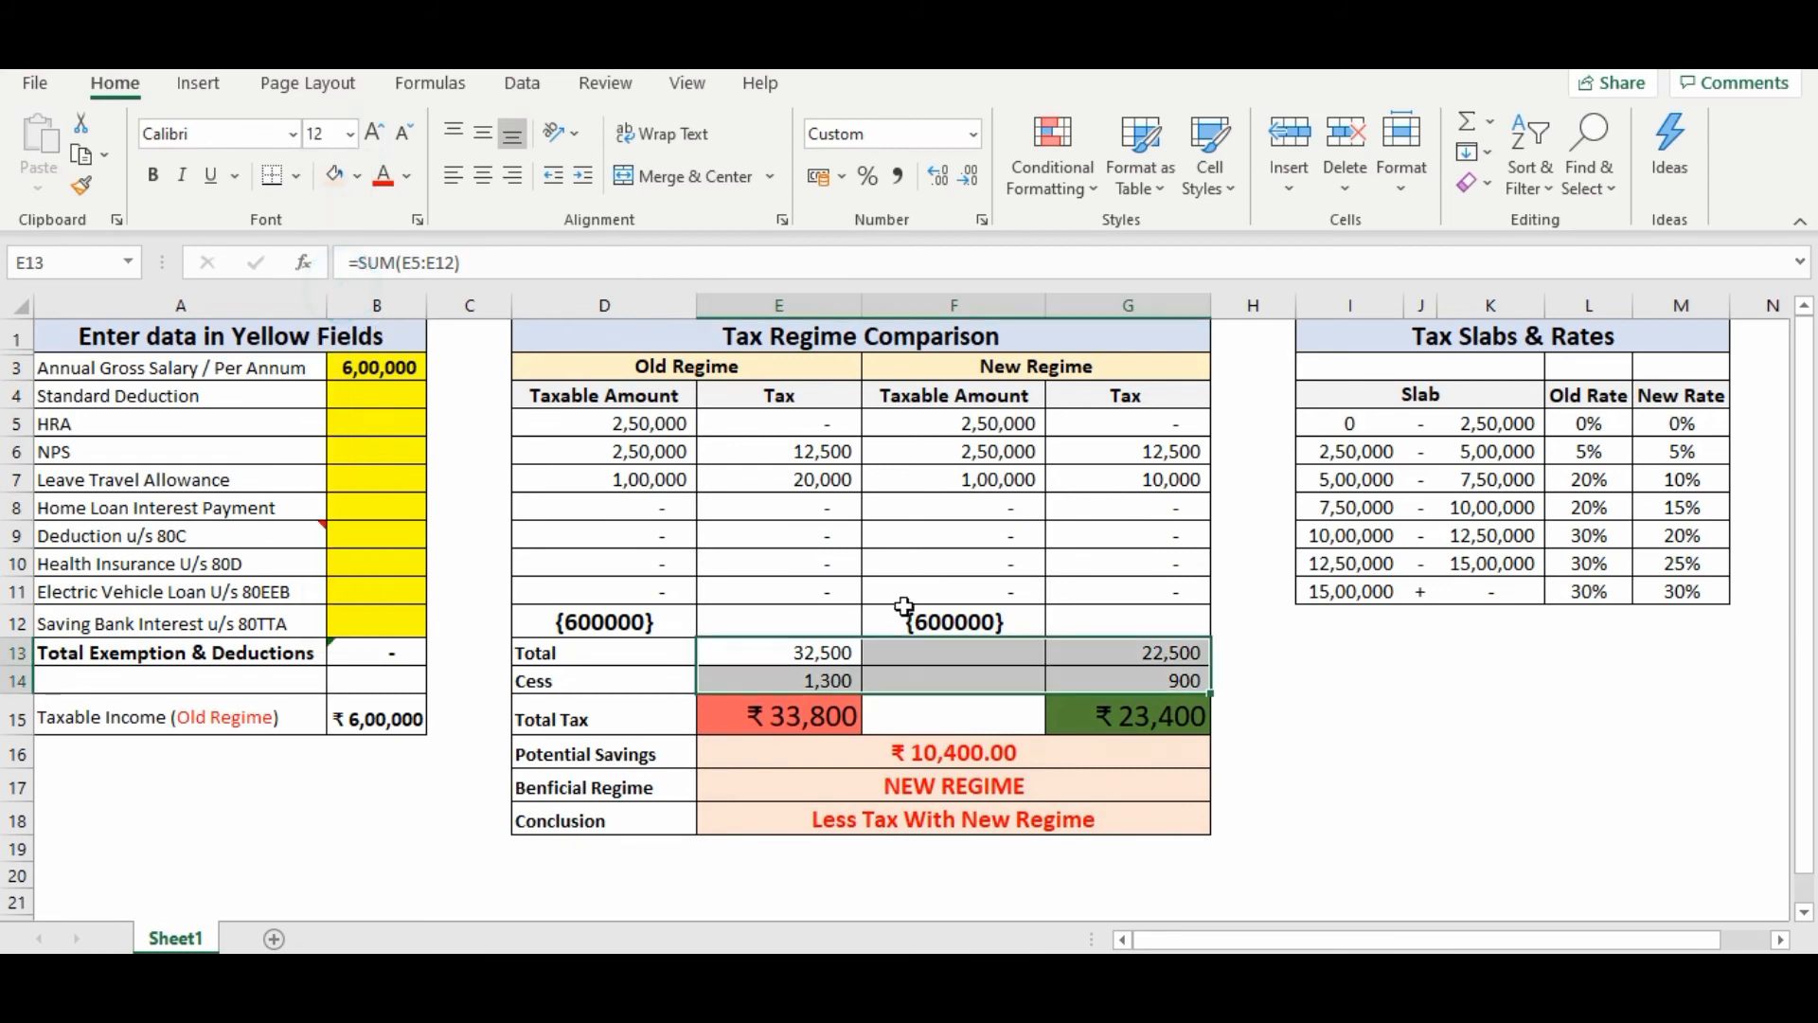
pyautogui.click(1030, 683)
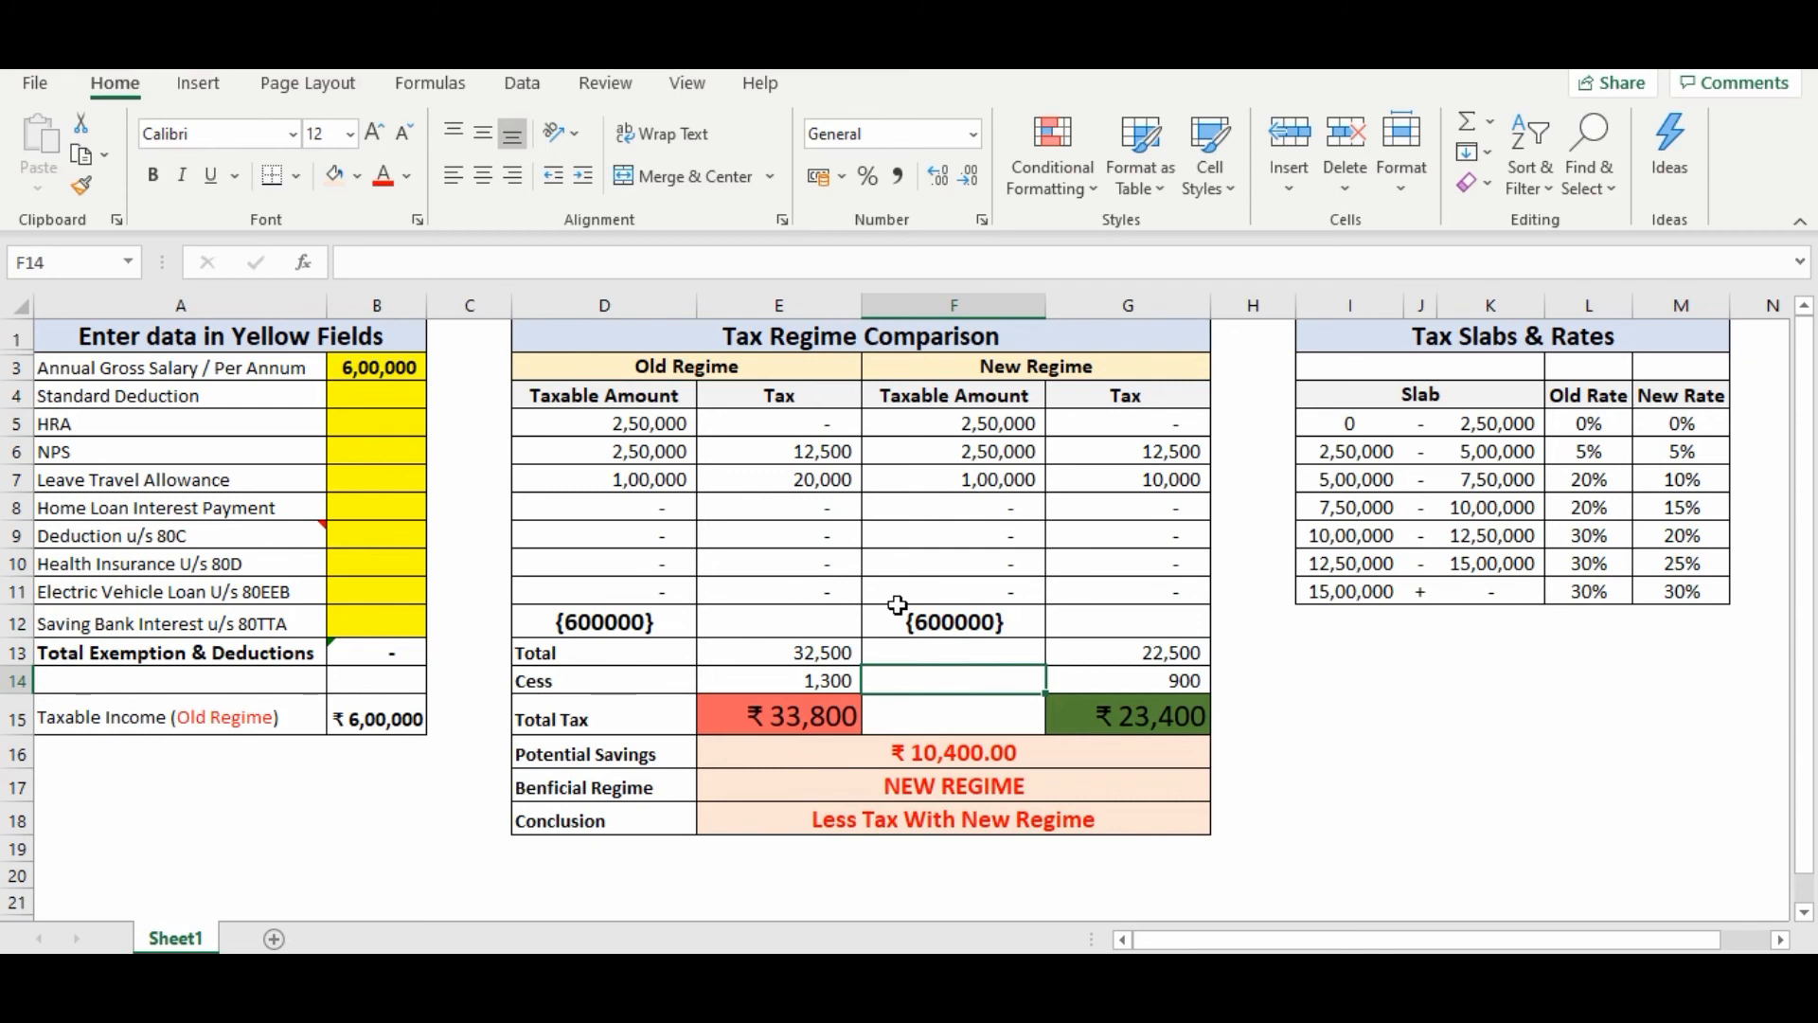
pyautogui.click(363, 401)
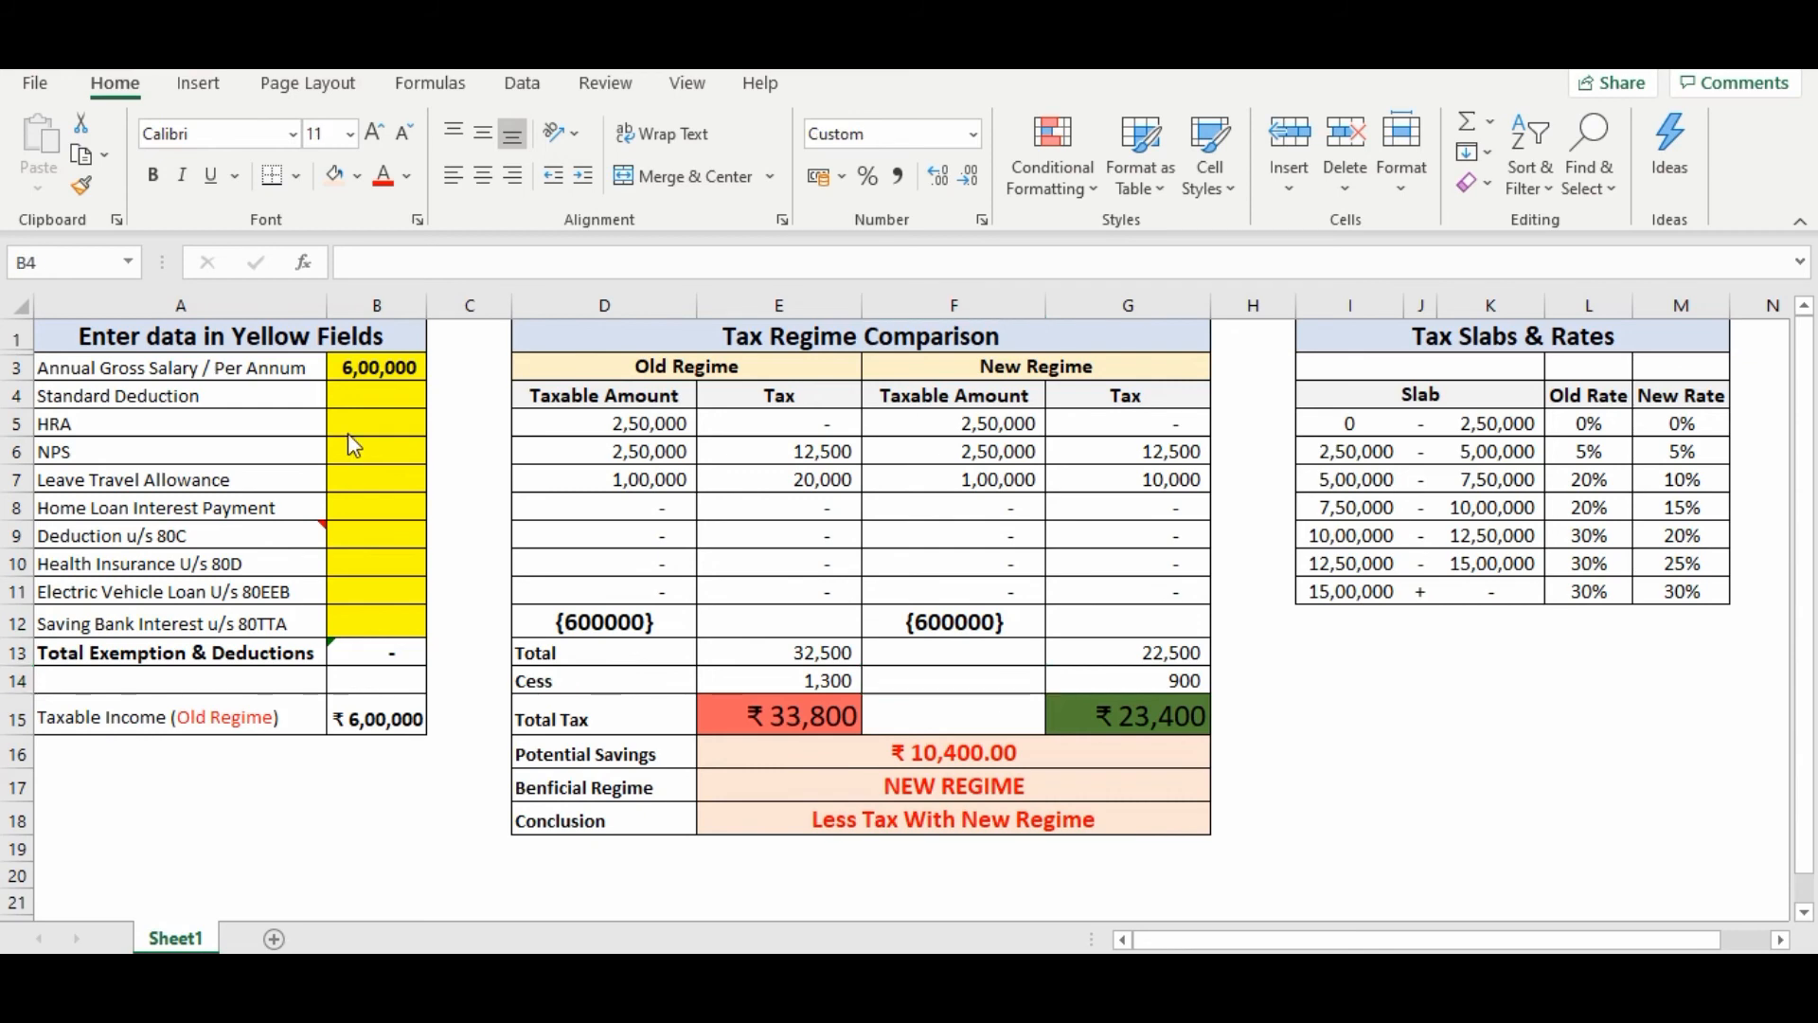
pyautogui.click(366, 725)
pyautogui.click(377, 368)
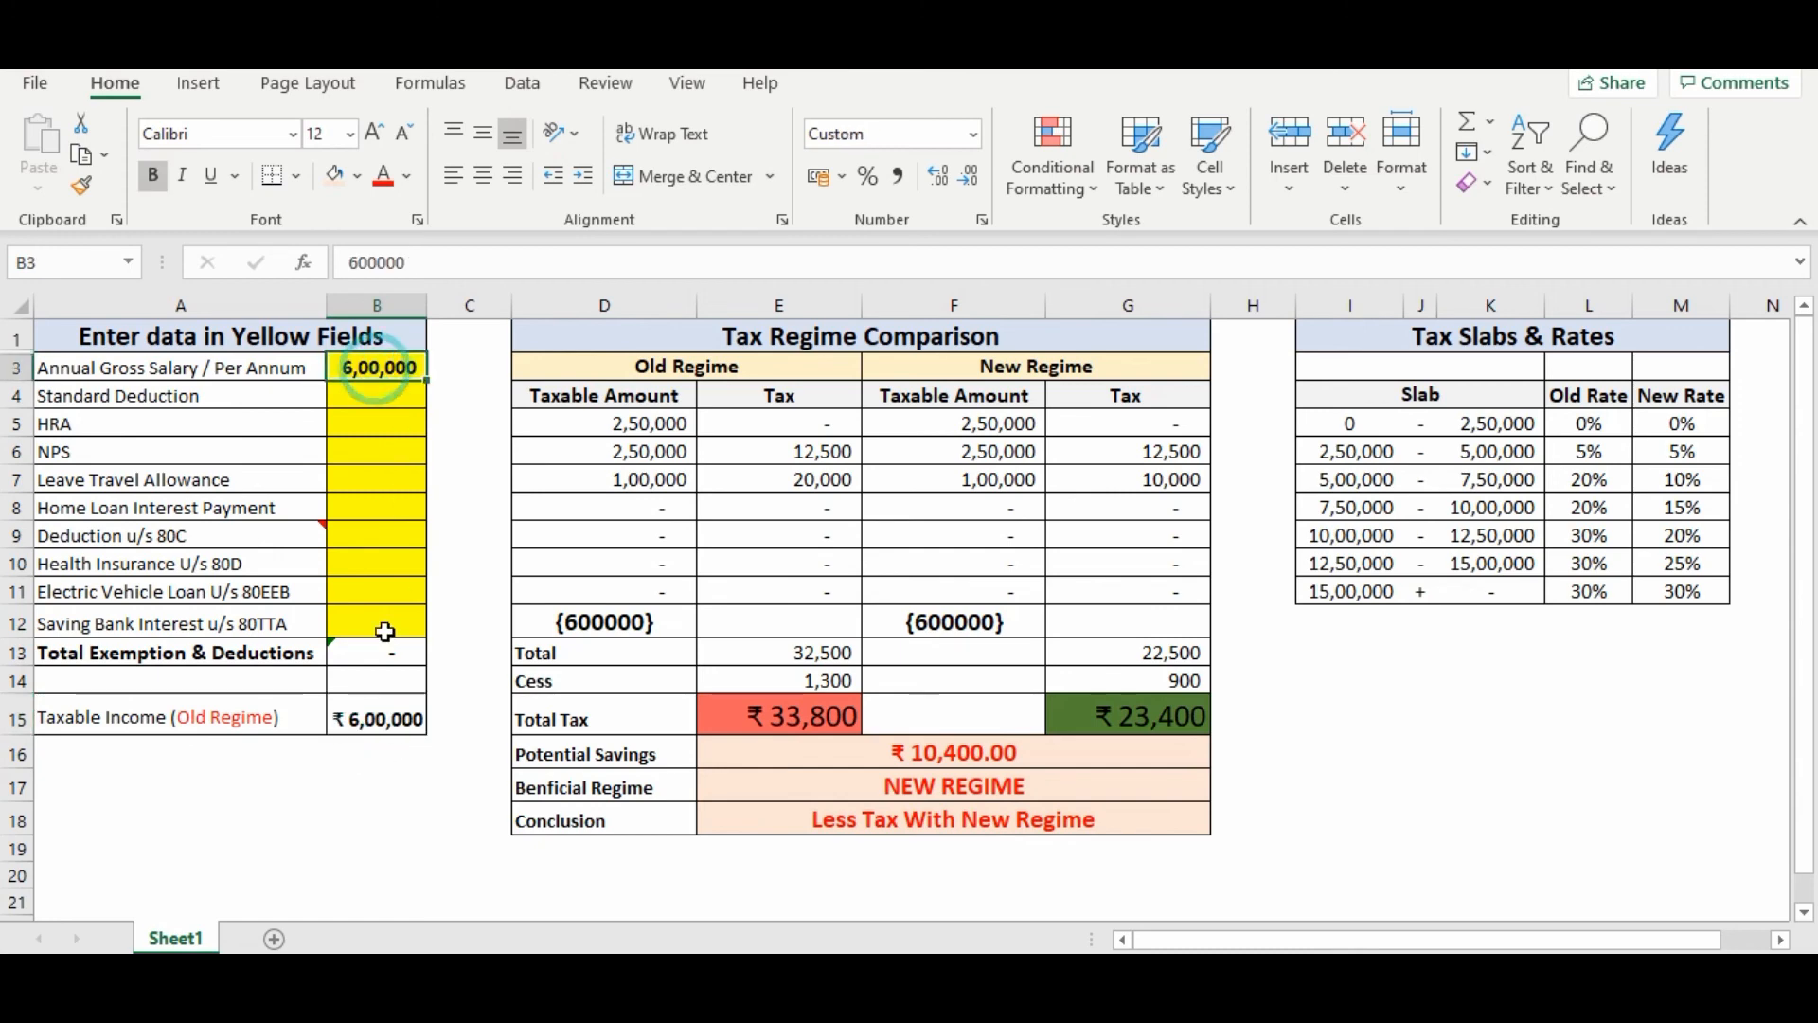
pyautogui.click(376, 722)
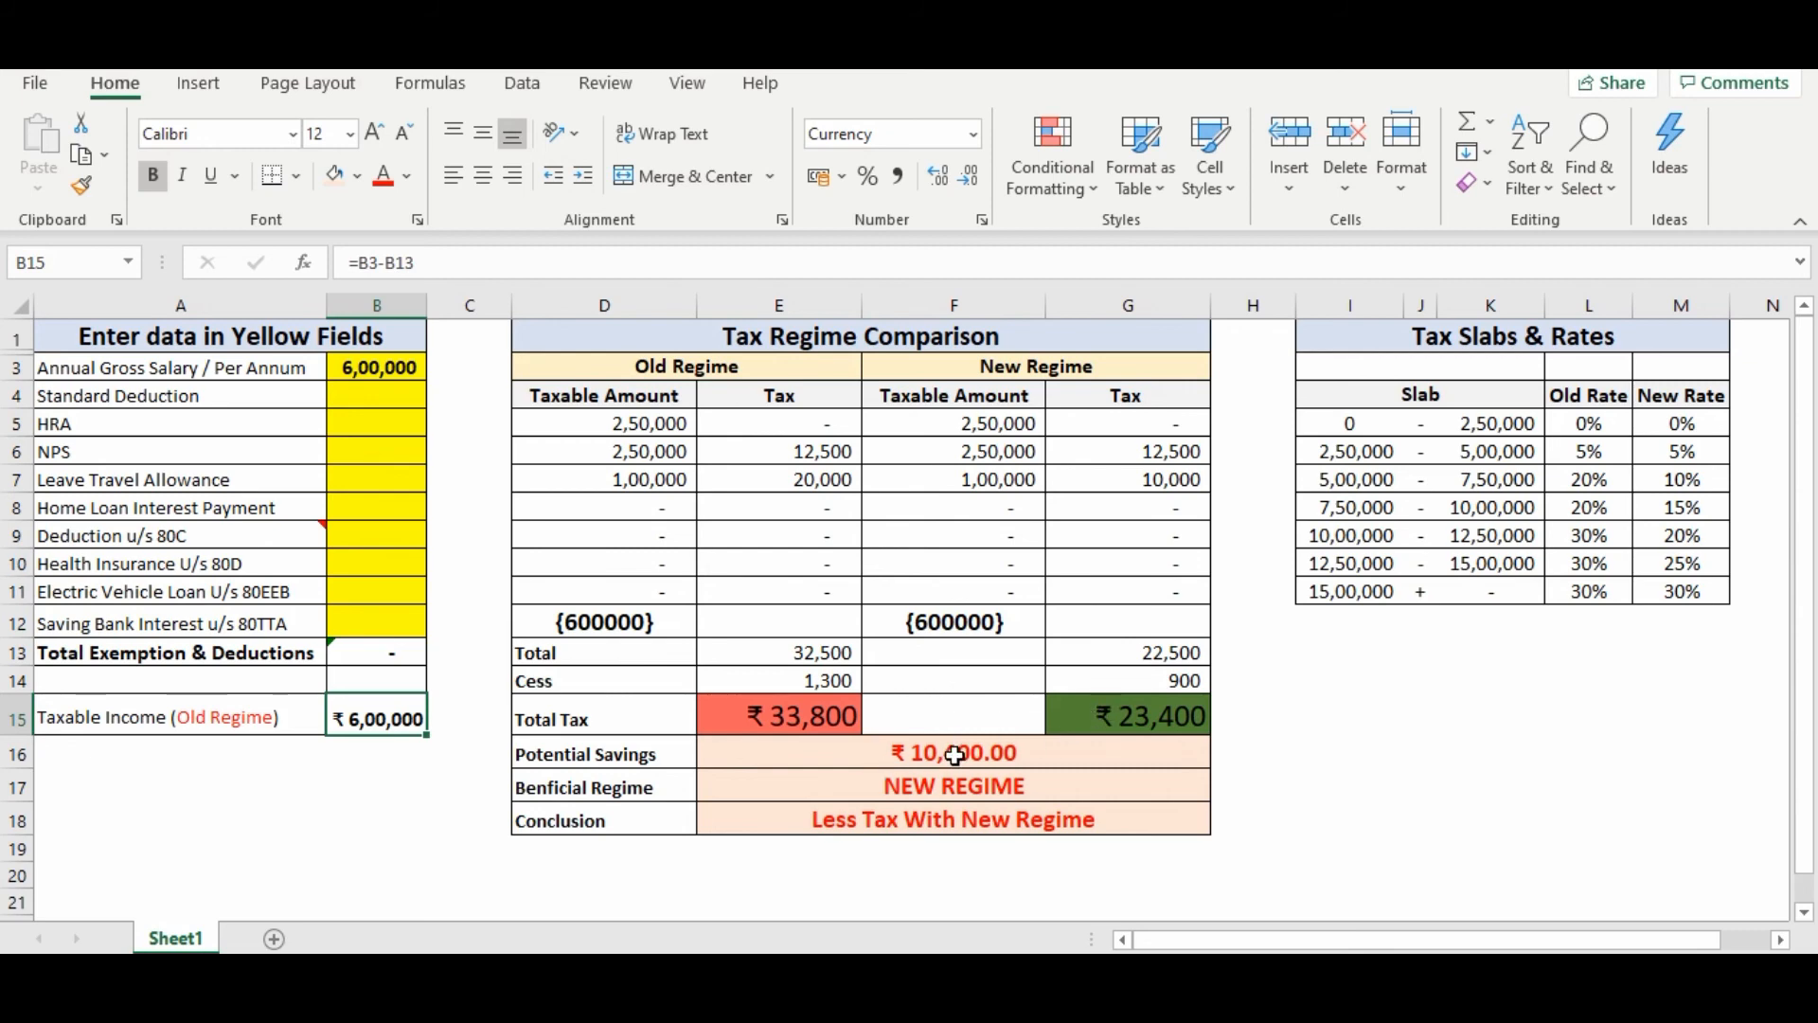
pyautogui.click(1098, 764)
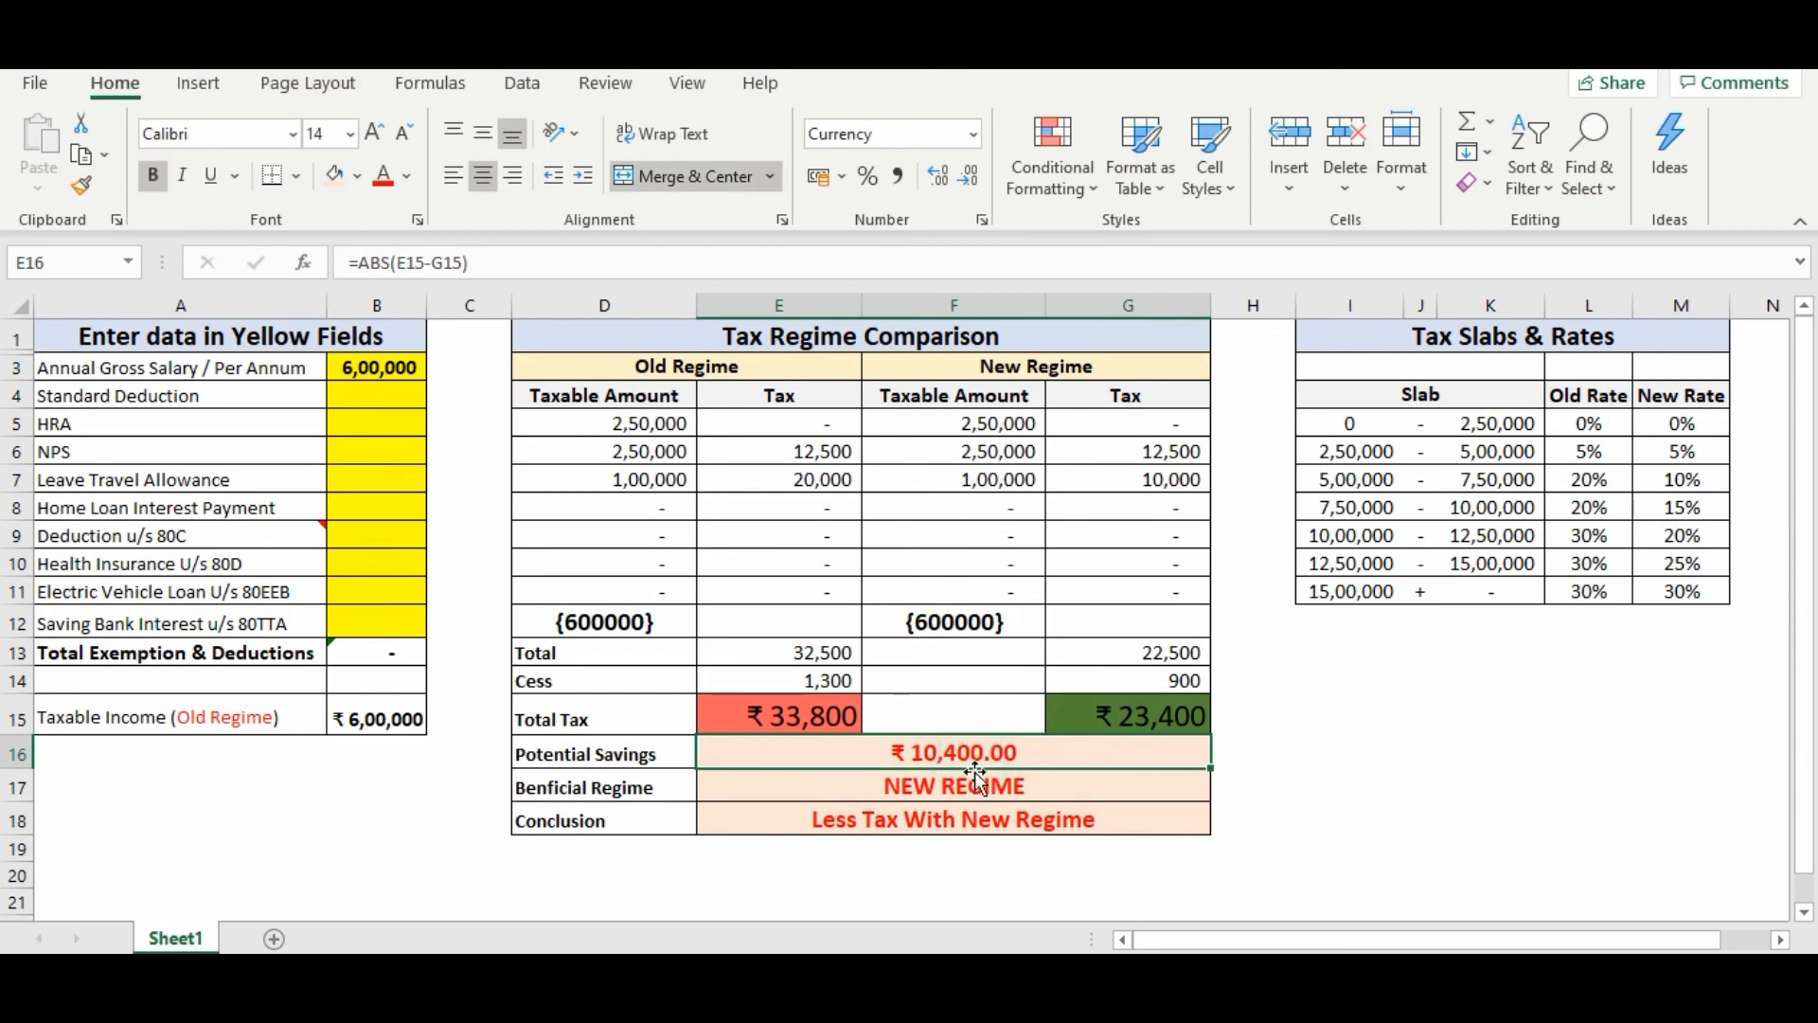
# - Enter 50,000 as the Standard Deduction in B4
pyautogui.click(381, 401)
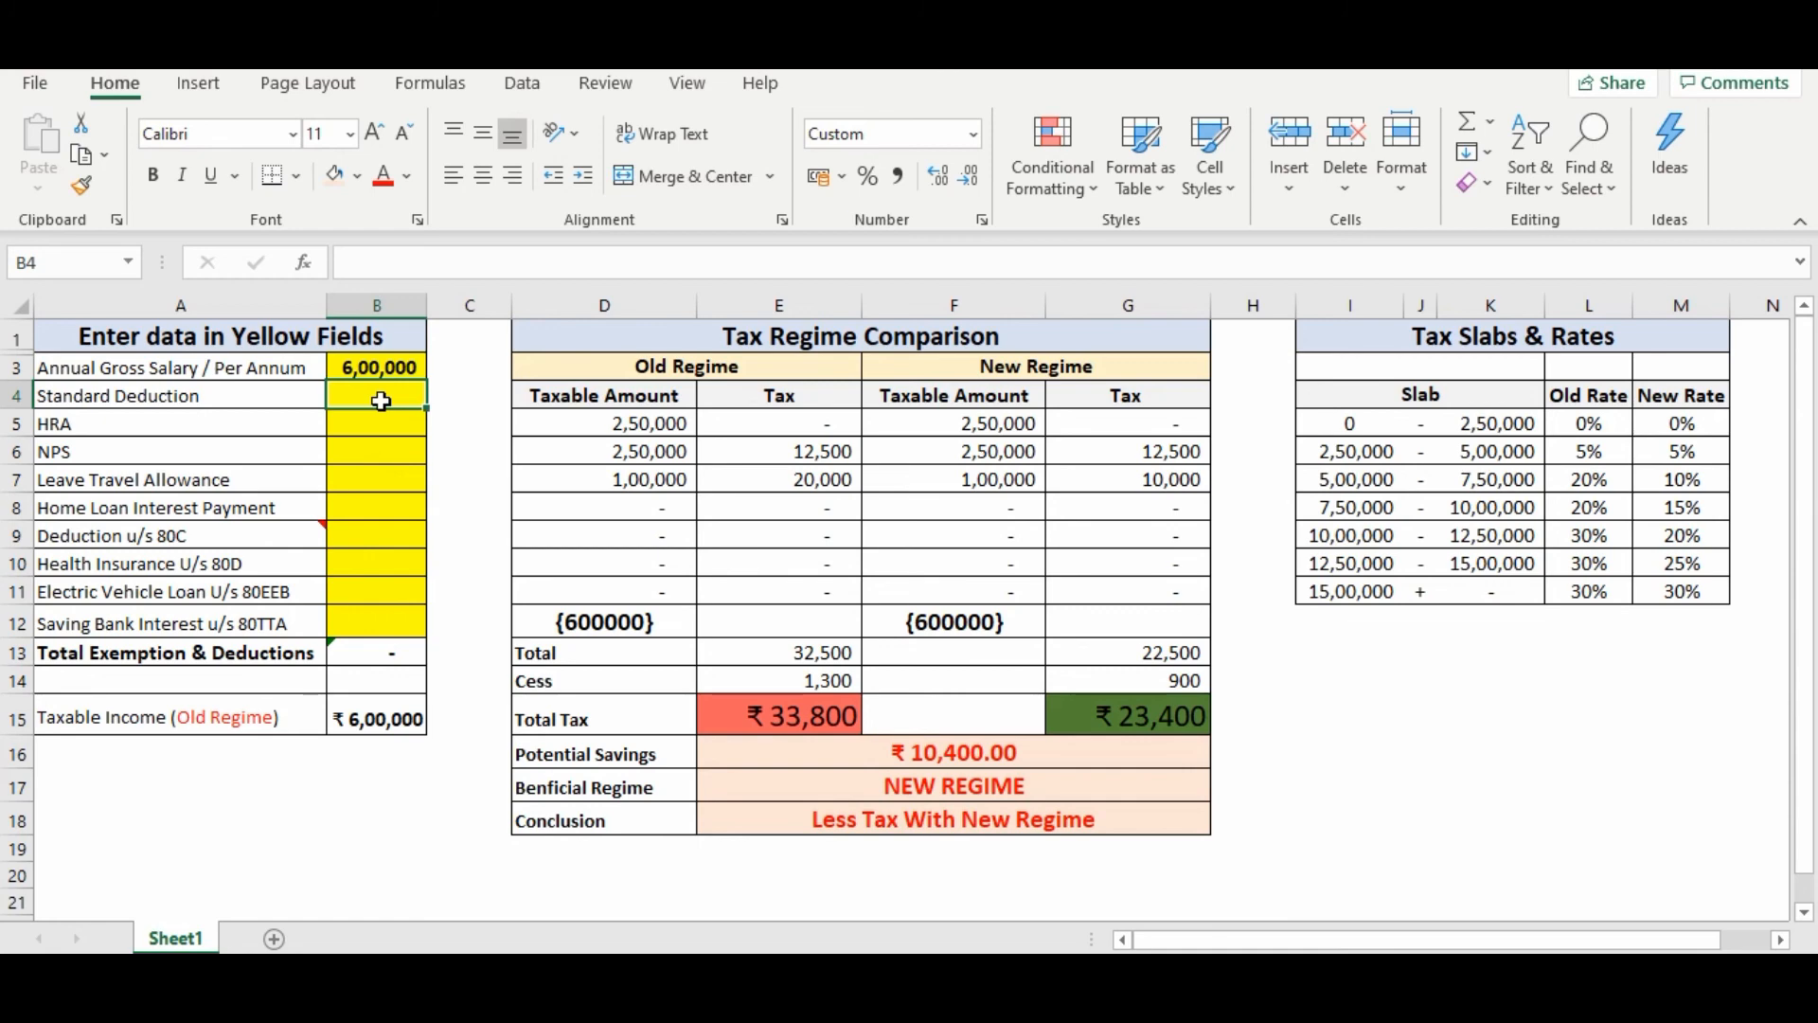
pyautogui.write('500')
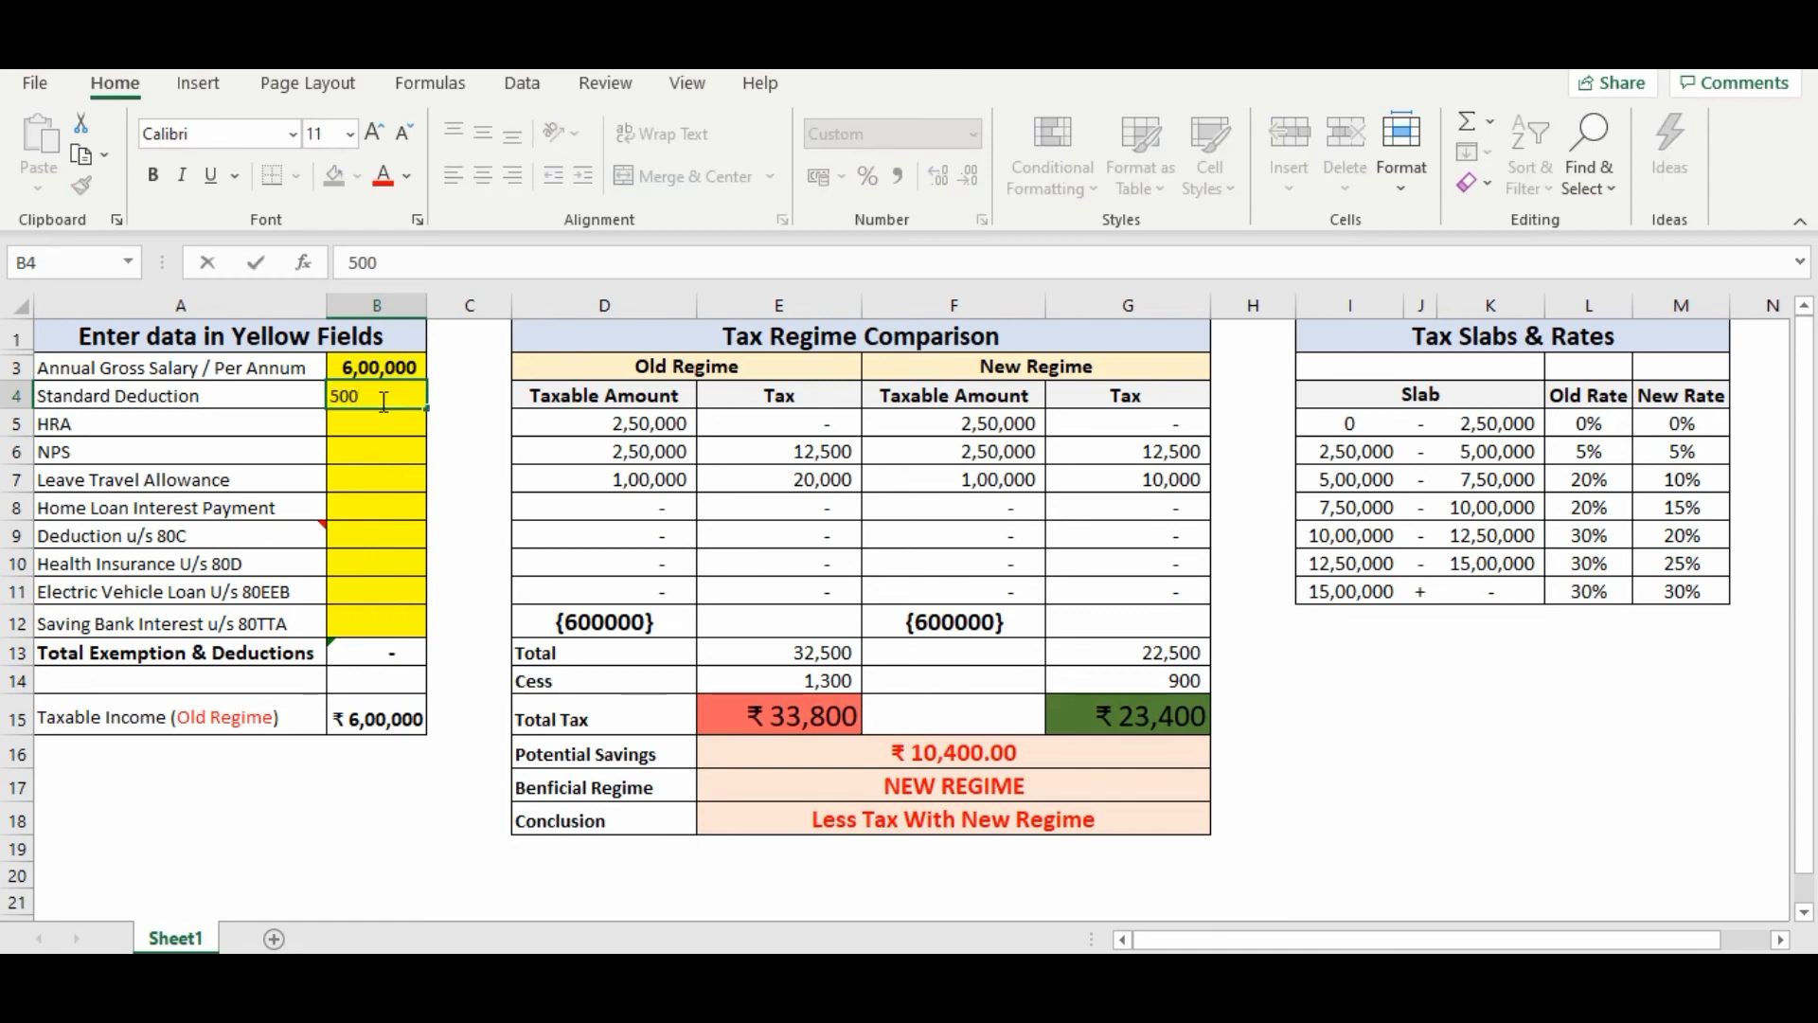
pyautogui.press('BackSpace')
pyautogui.write(',000')
pyautogui.press('Return')
pyautogui.press('Return')
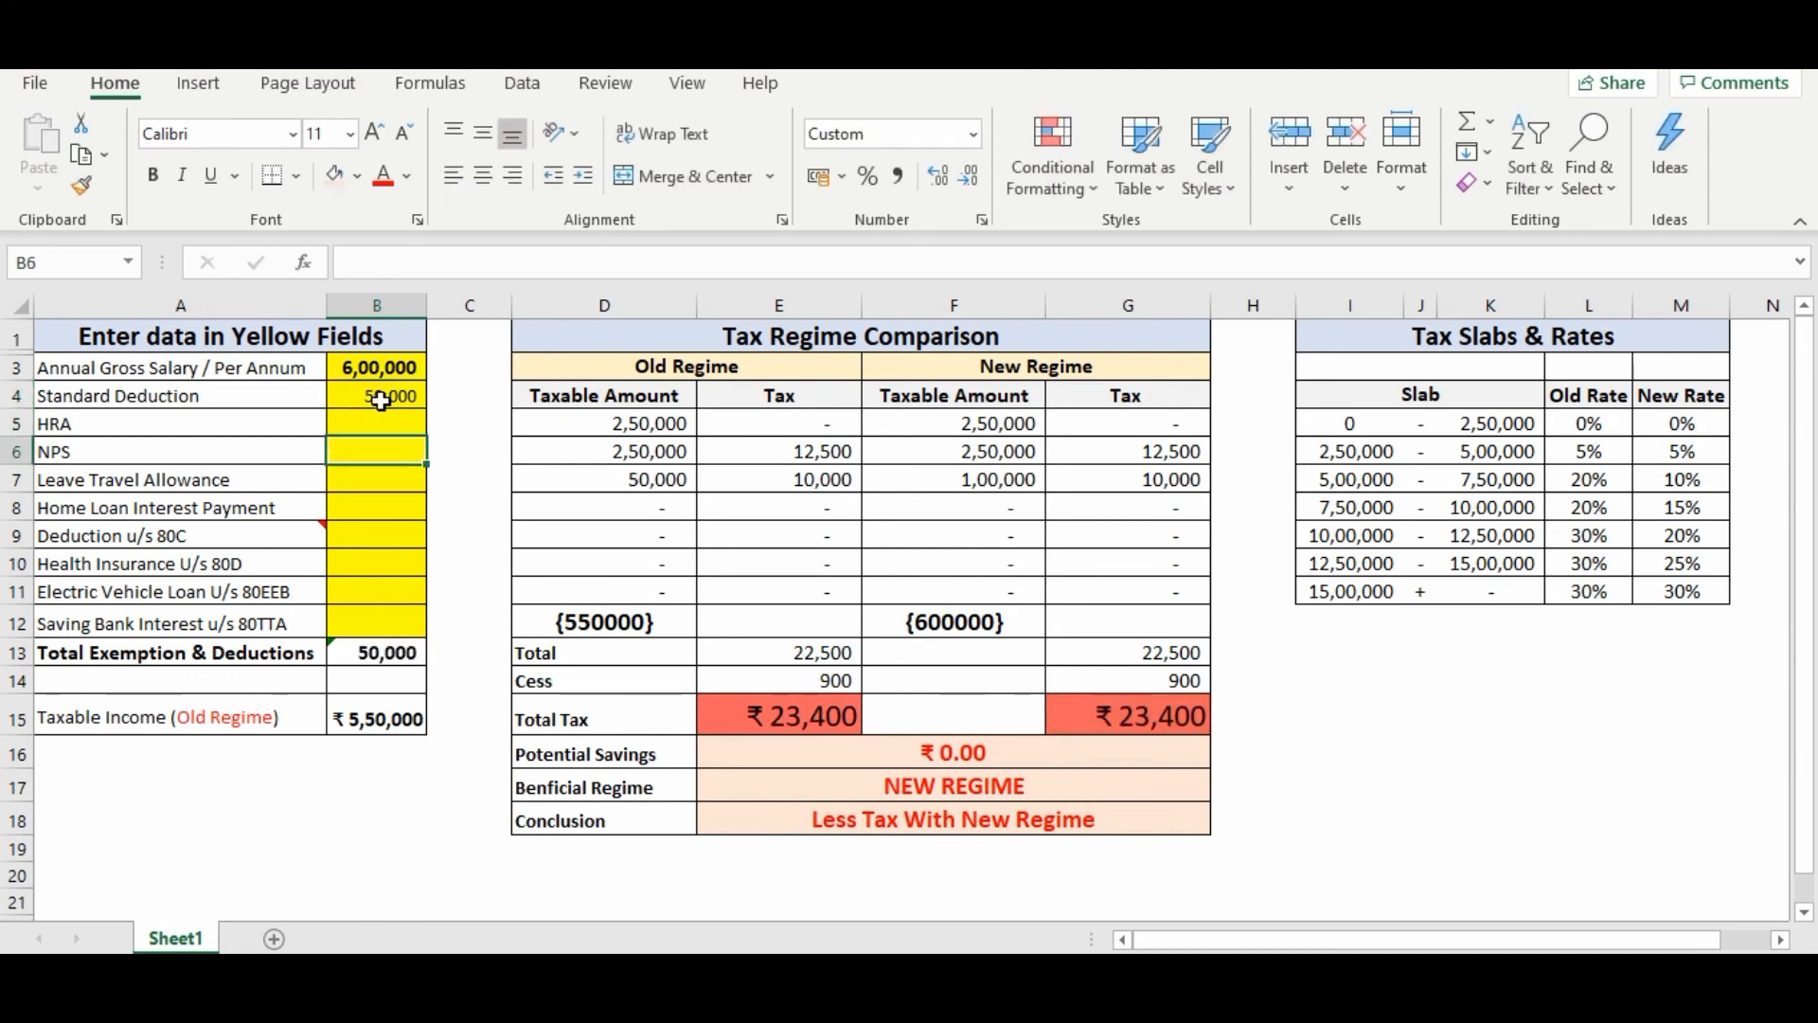
# - Enter 50,000 as the NPS deduction in B6
pyautogui.write('50,000')
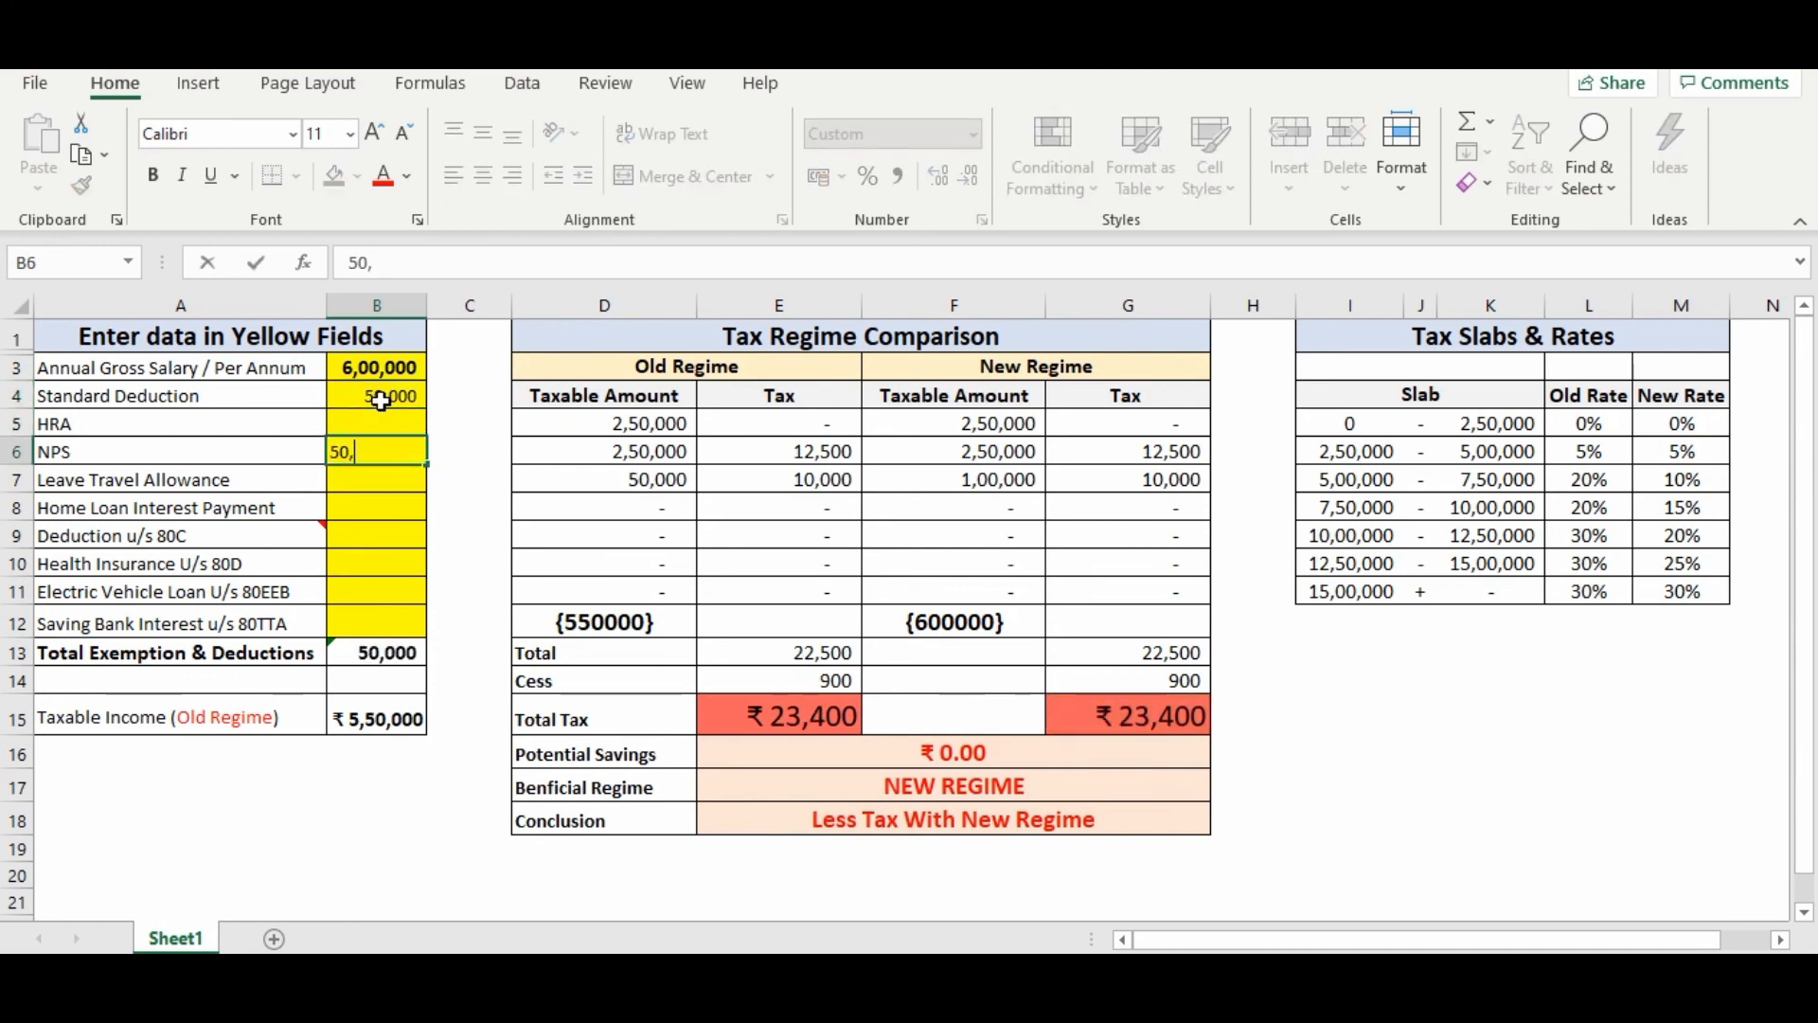
pyautogui.press('Return')
pyautogui.press('Return')
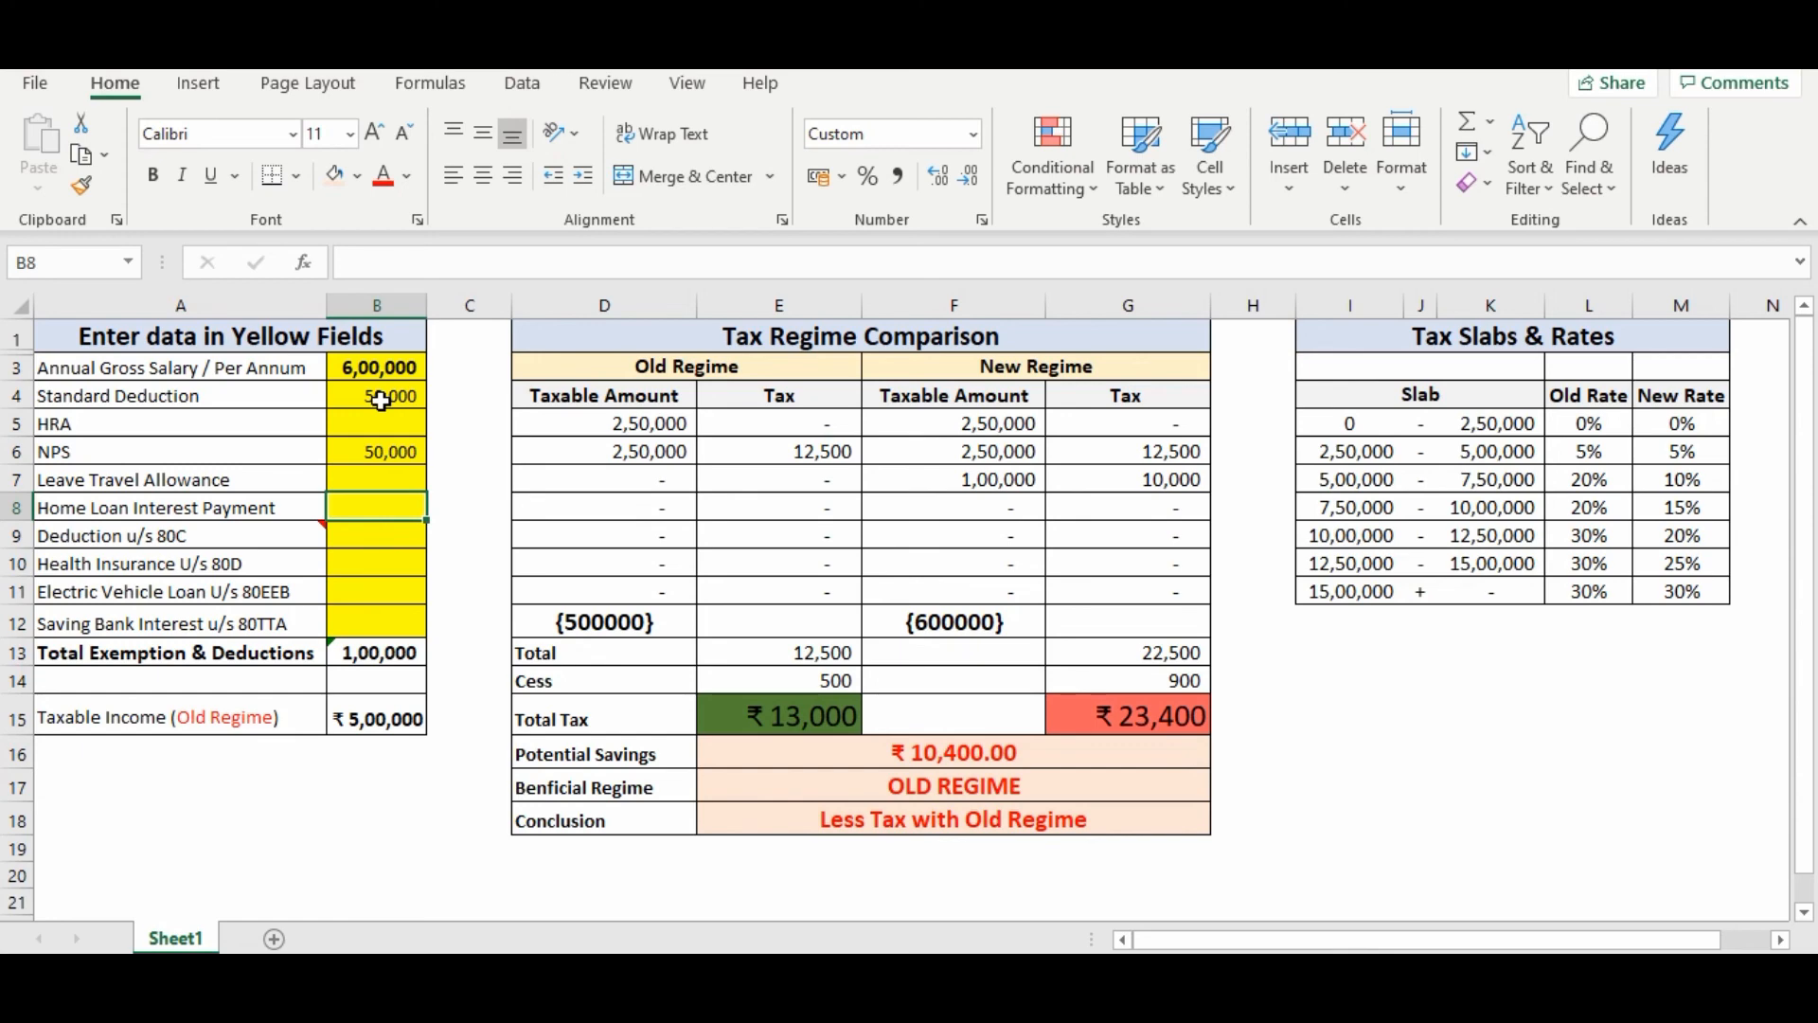
# - Enter 1,00,000 as the Home Loan Interest Payment in B8
pyautogui.press('F2')
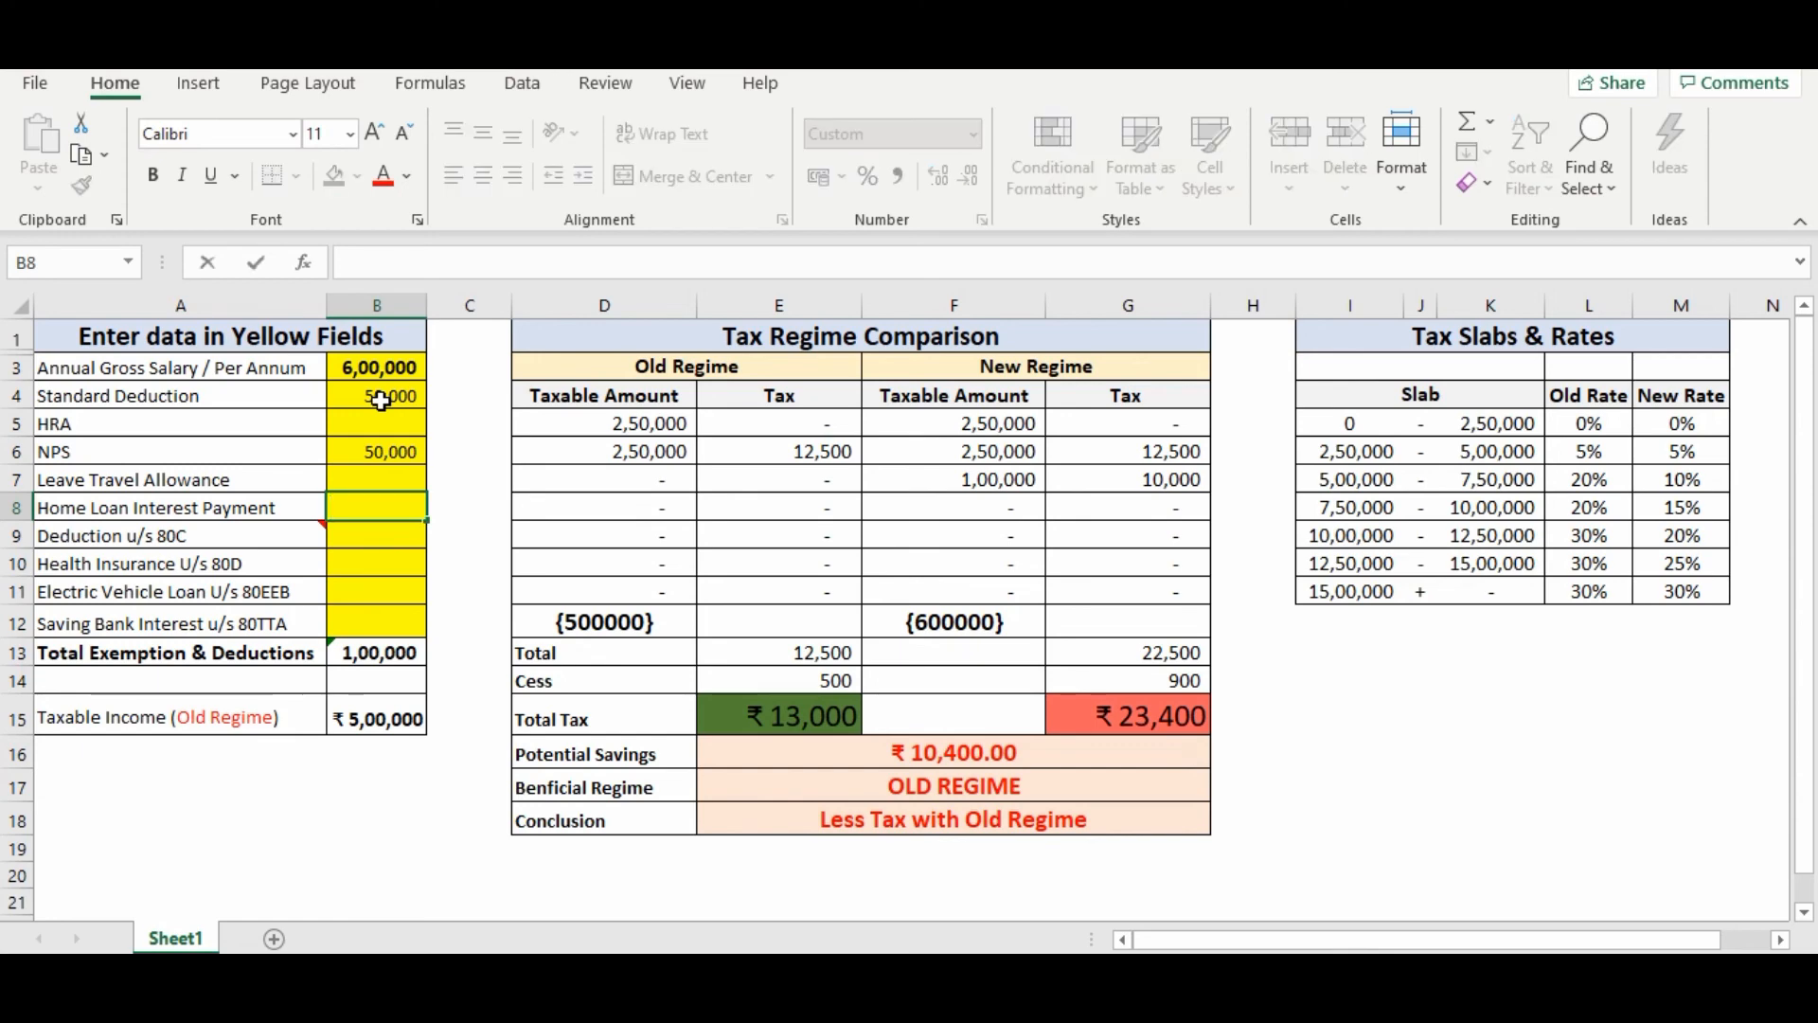
pyautogui.write('1,00,000')
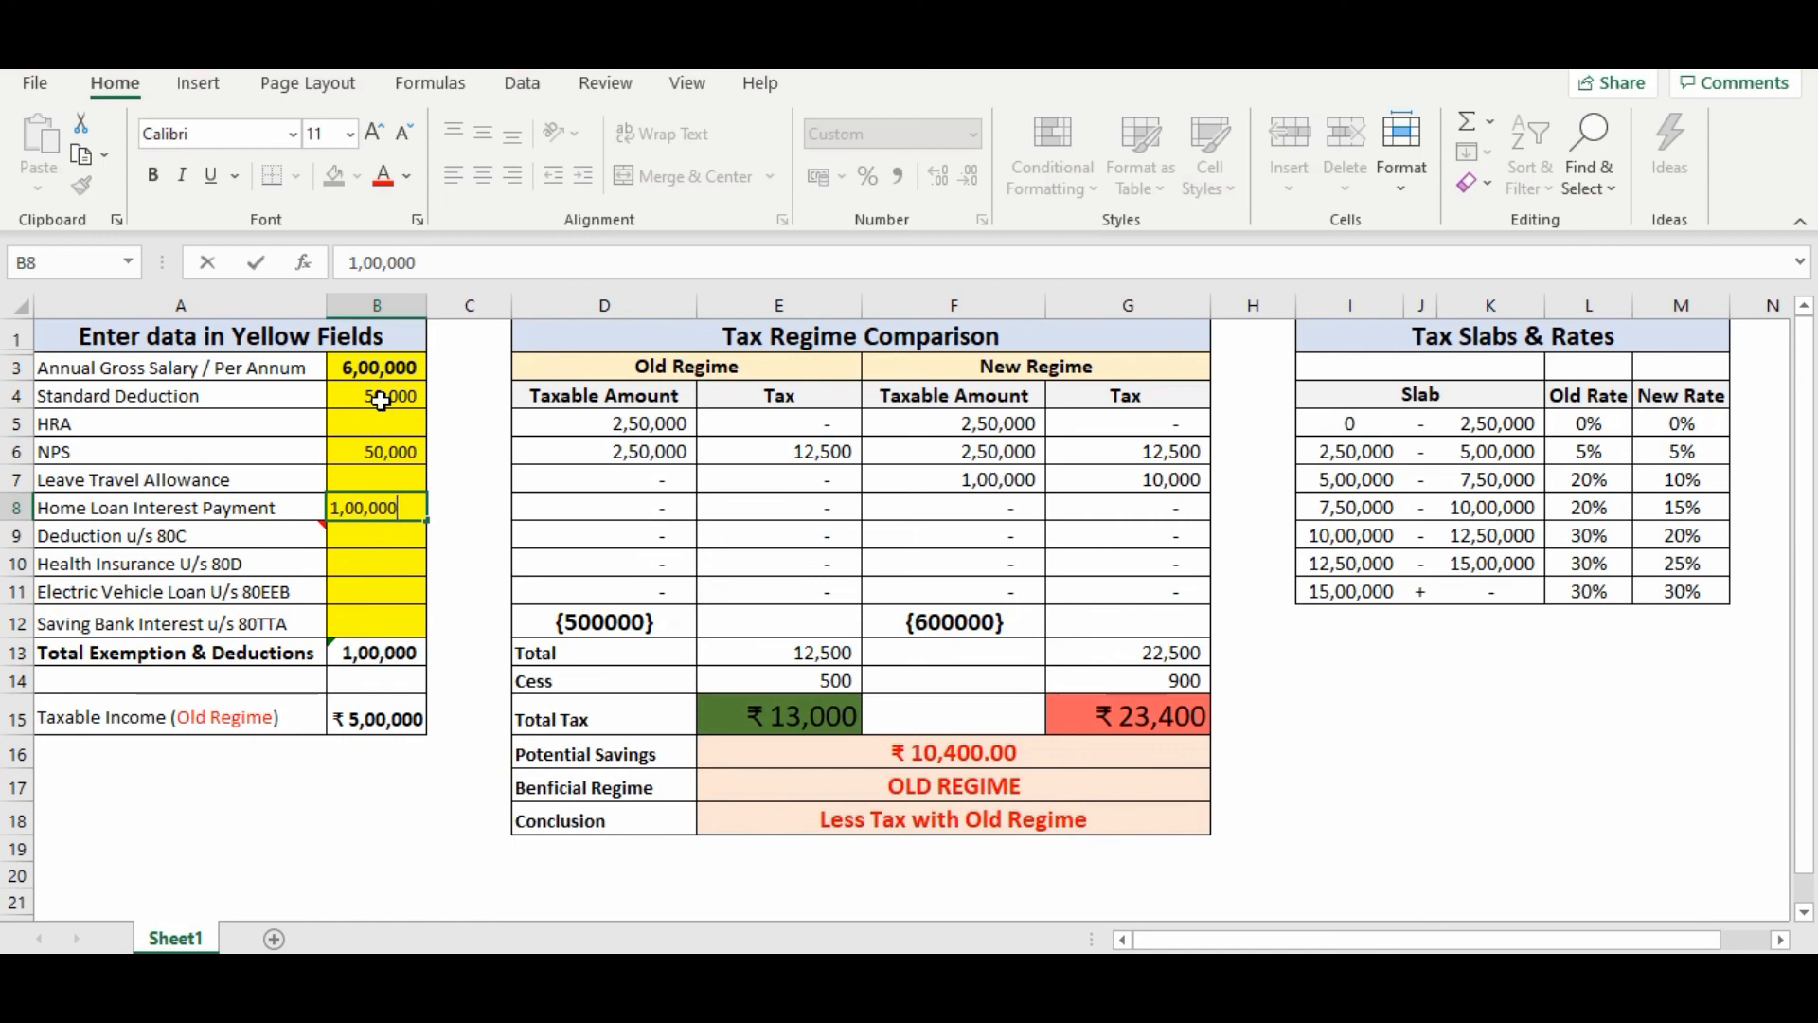
pyautogui.press('Return')
pyautogui.press('Down')
pyautogui.press('Down')
pyautogui.press('Down')
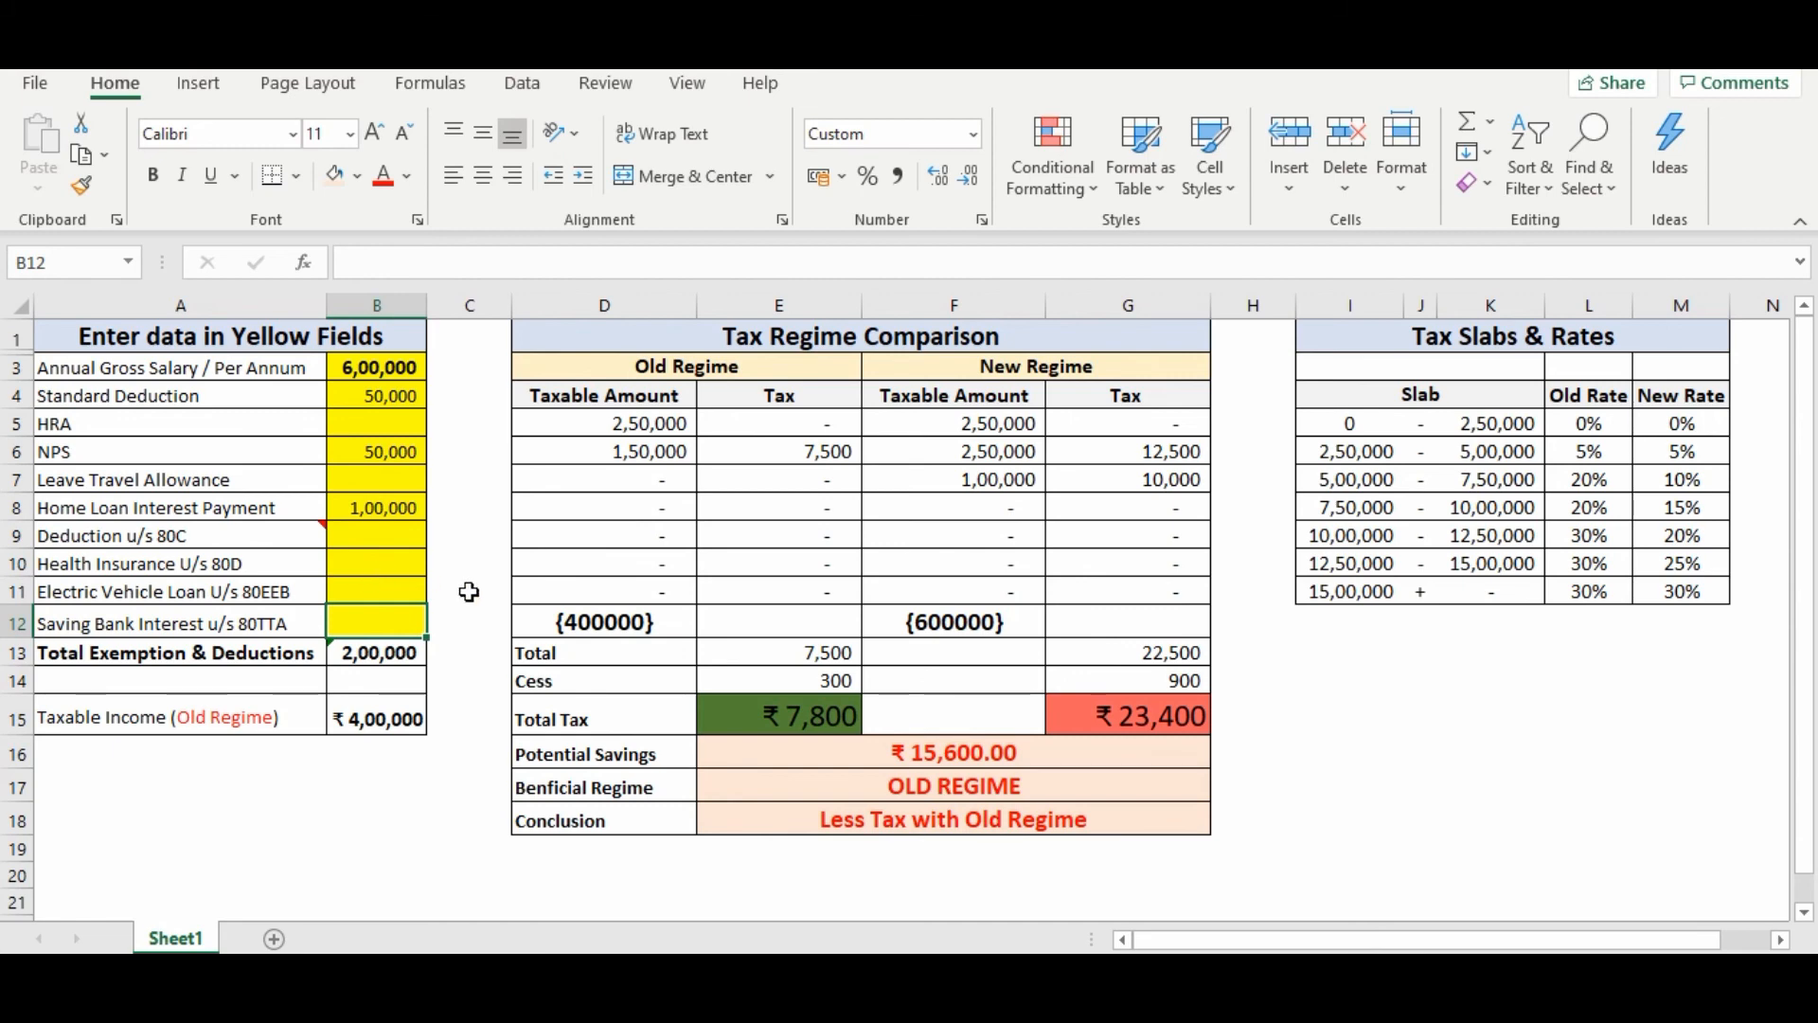
# - Set the Annual Gross Salary in B3 to 16,00,000
pyautogui.moveTo(370, 397); pyautogui.dragTo(389, 507)
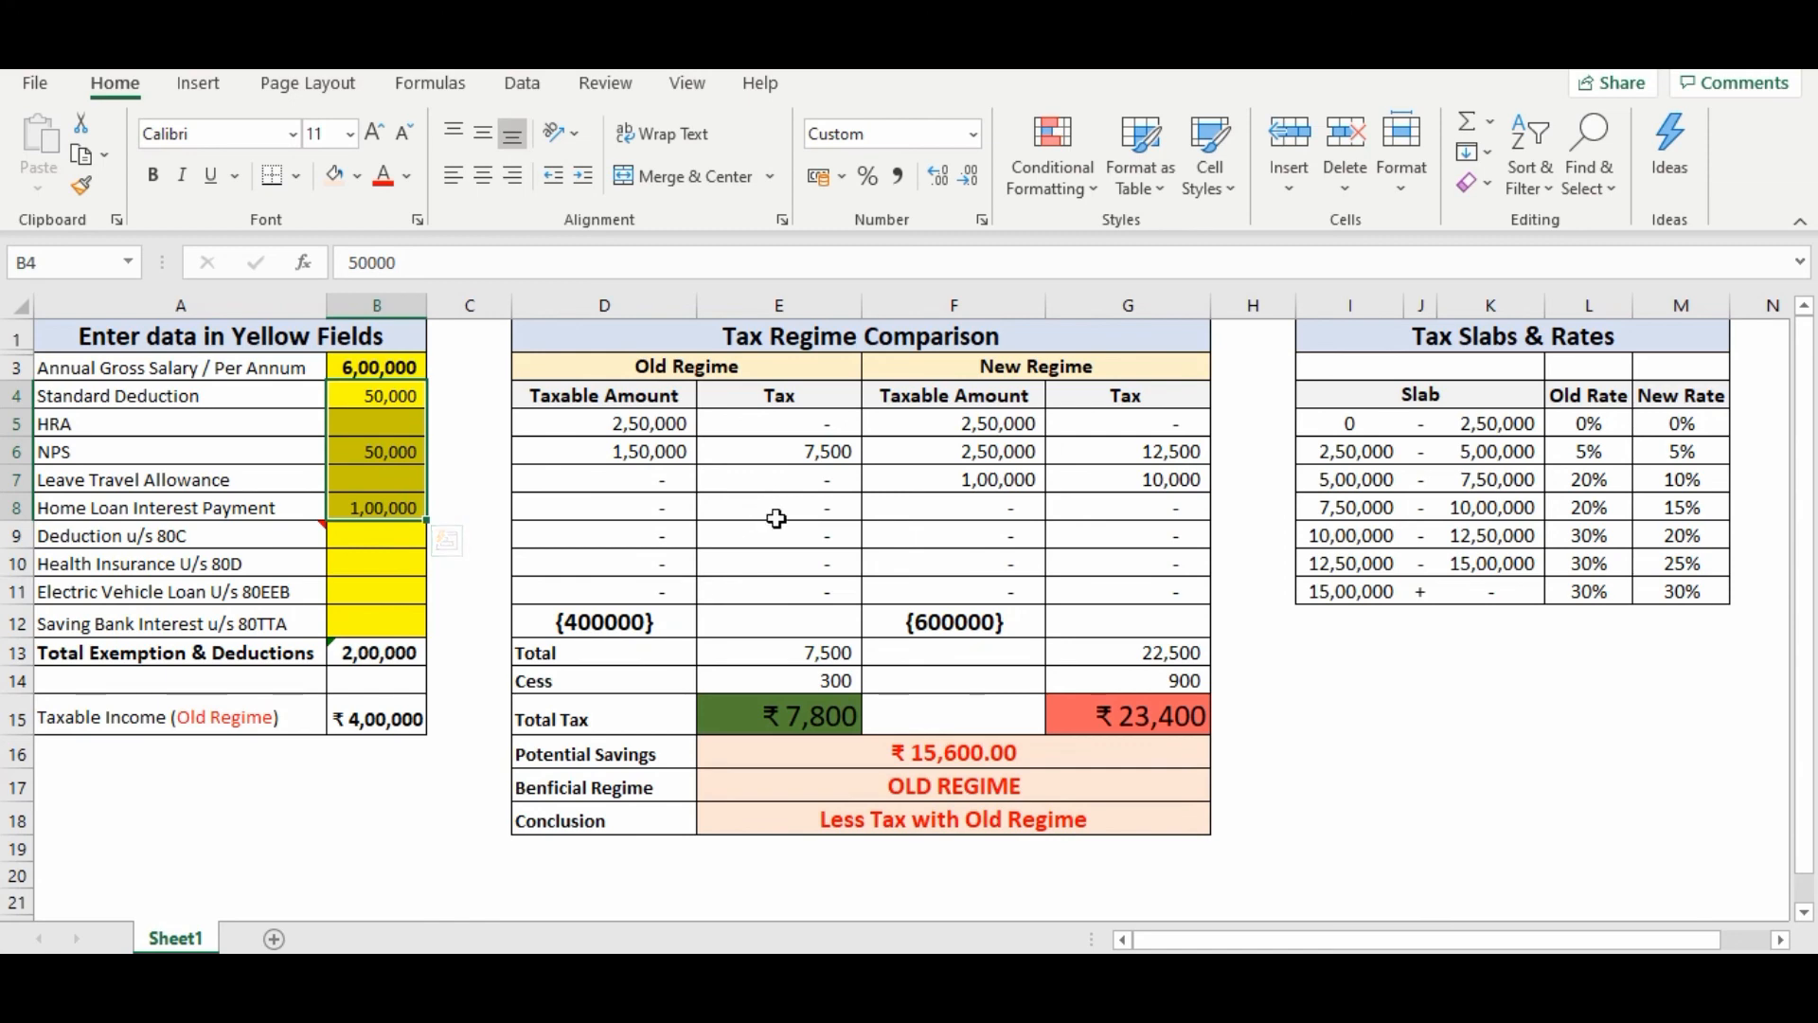
pyautogui.click(776, 715)
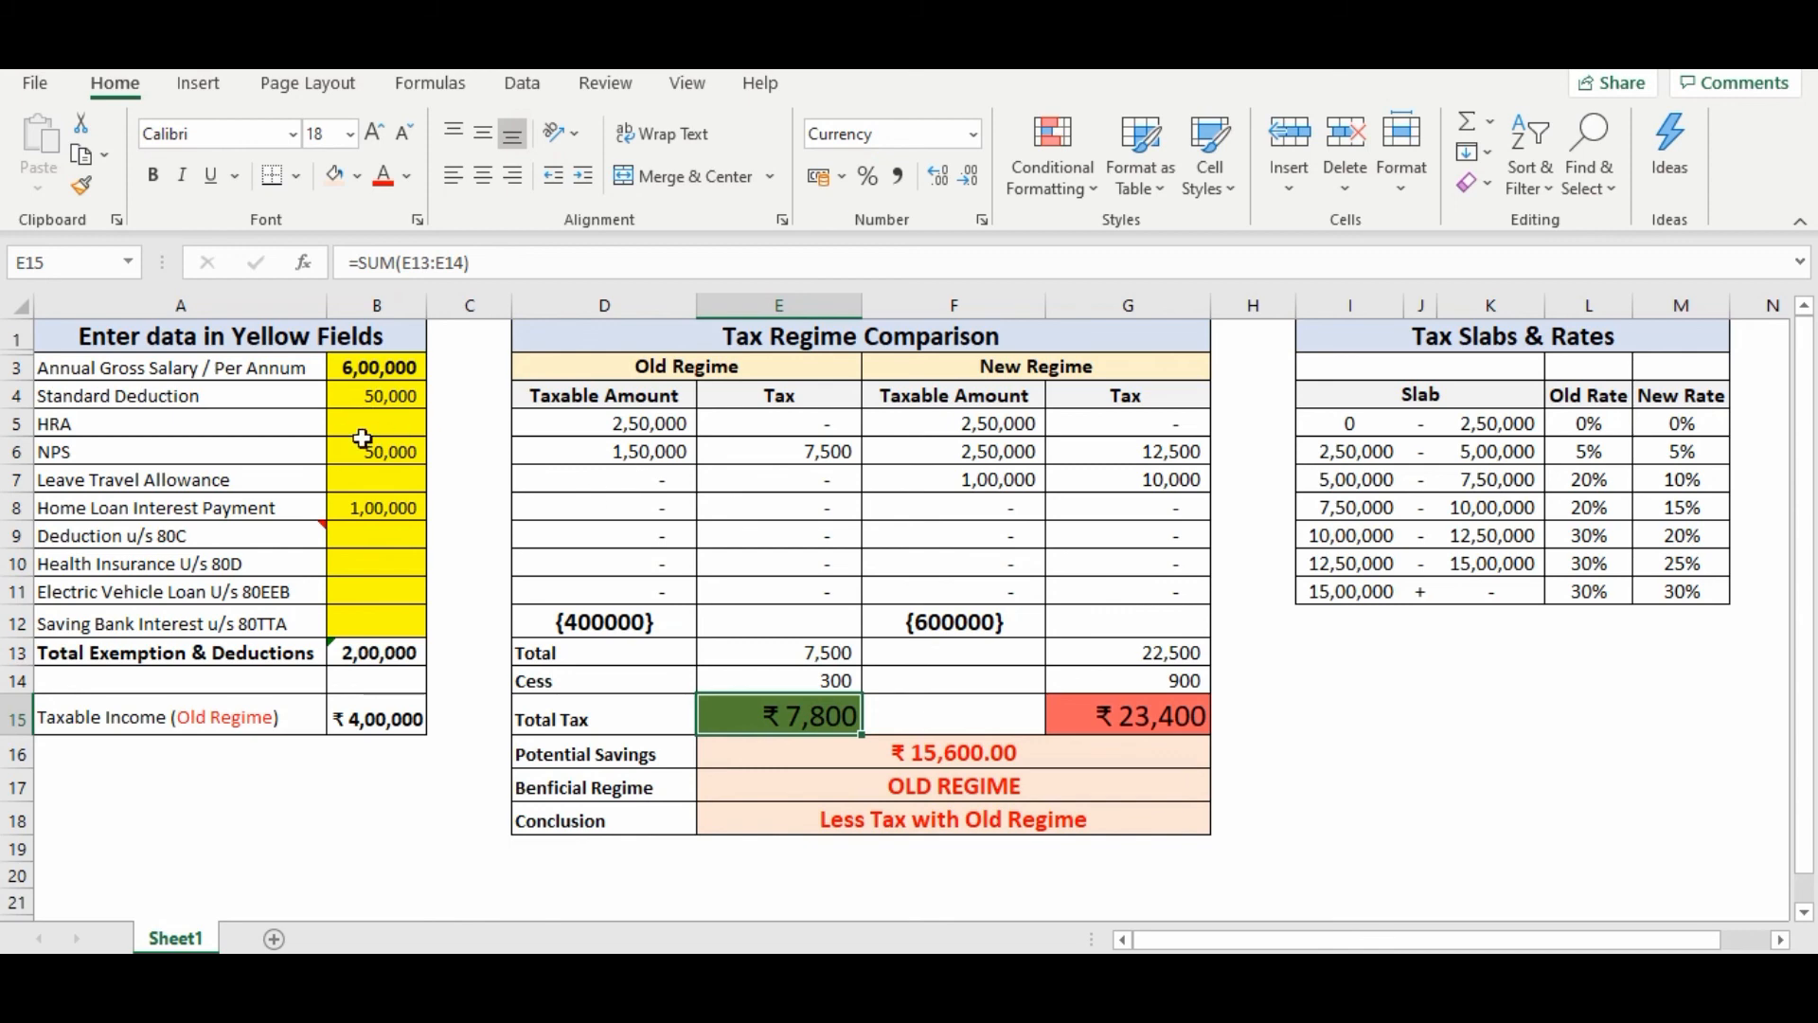
pyautogui.doubleClick(350, 369)
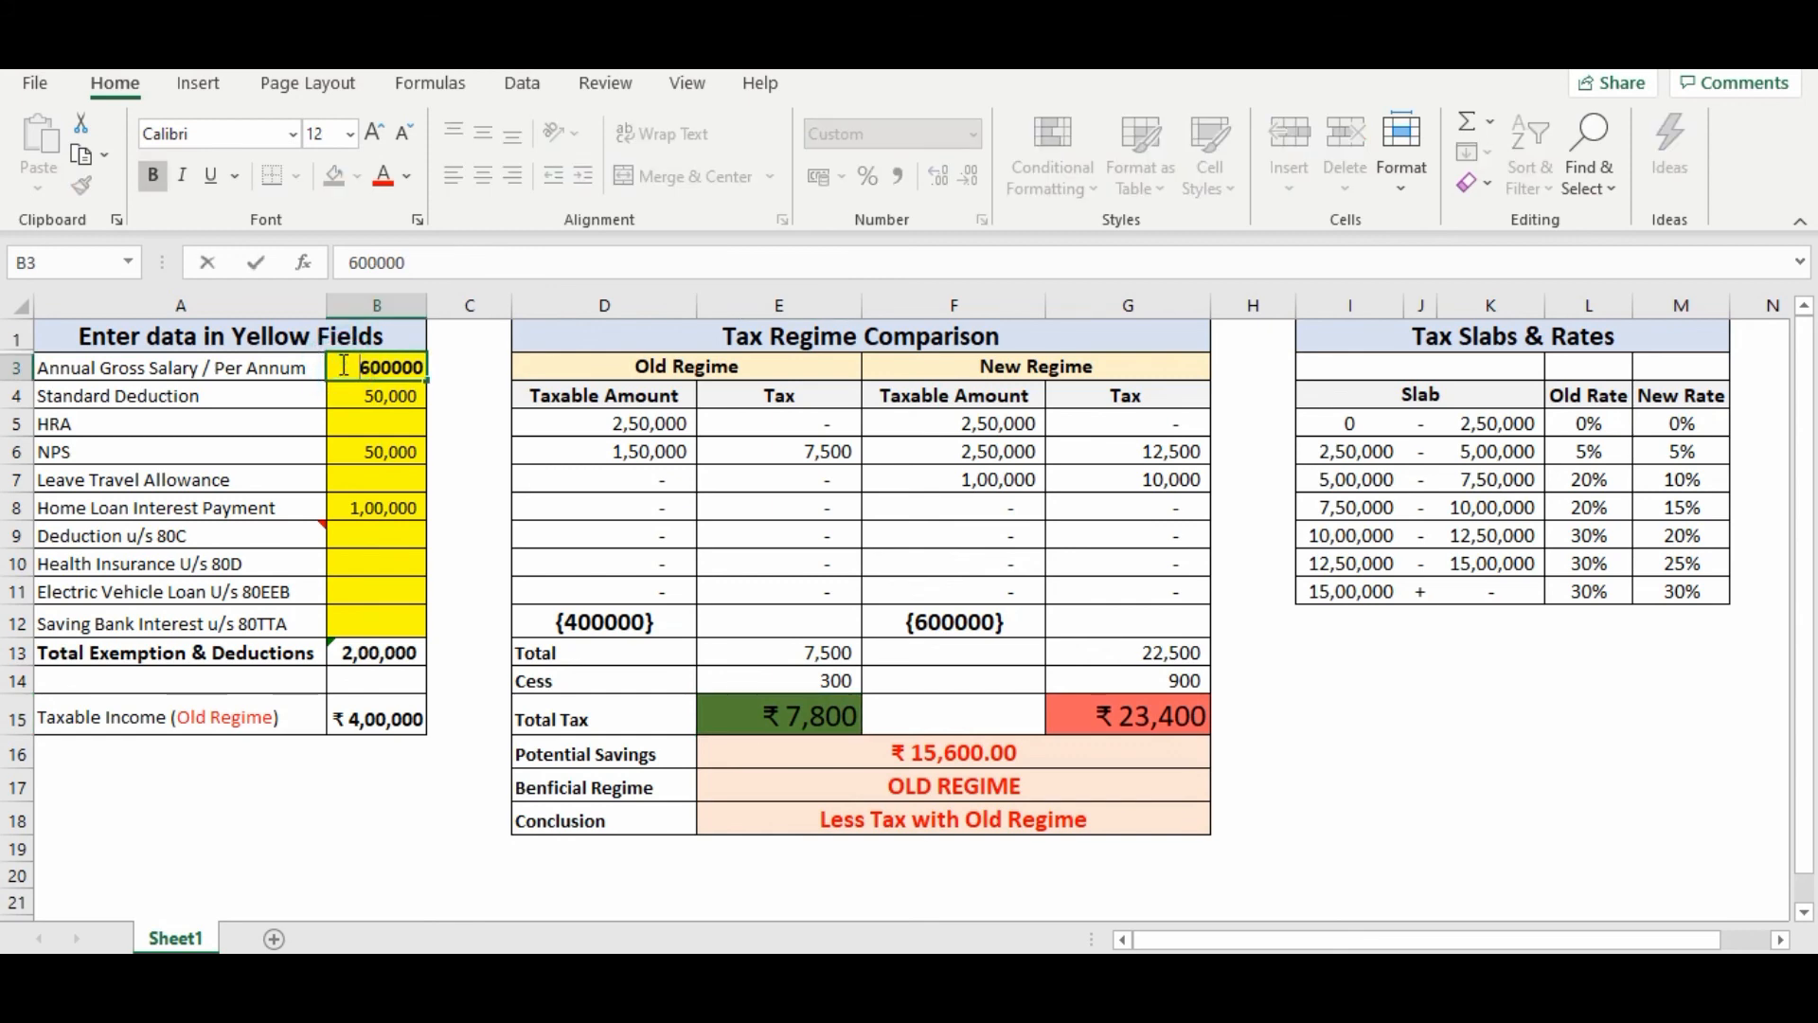
pyautogui.write('1')
# - Clear the sample deductions from B4:B9
pyautogui.click(355, 406)
pyautogui.moveTo(355, 407); pyautogui.dragTo(384, 533)
pyautogui.press('Delete')
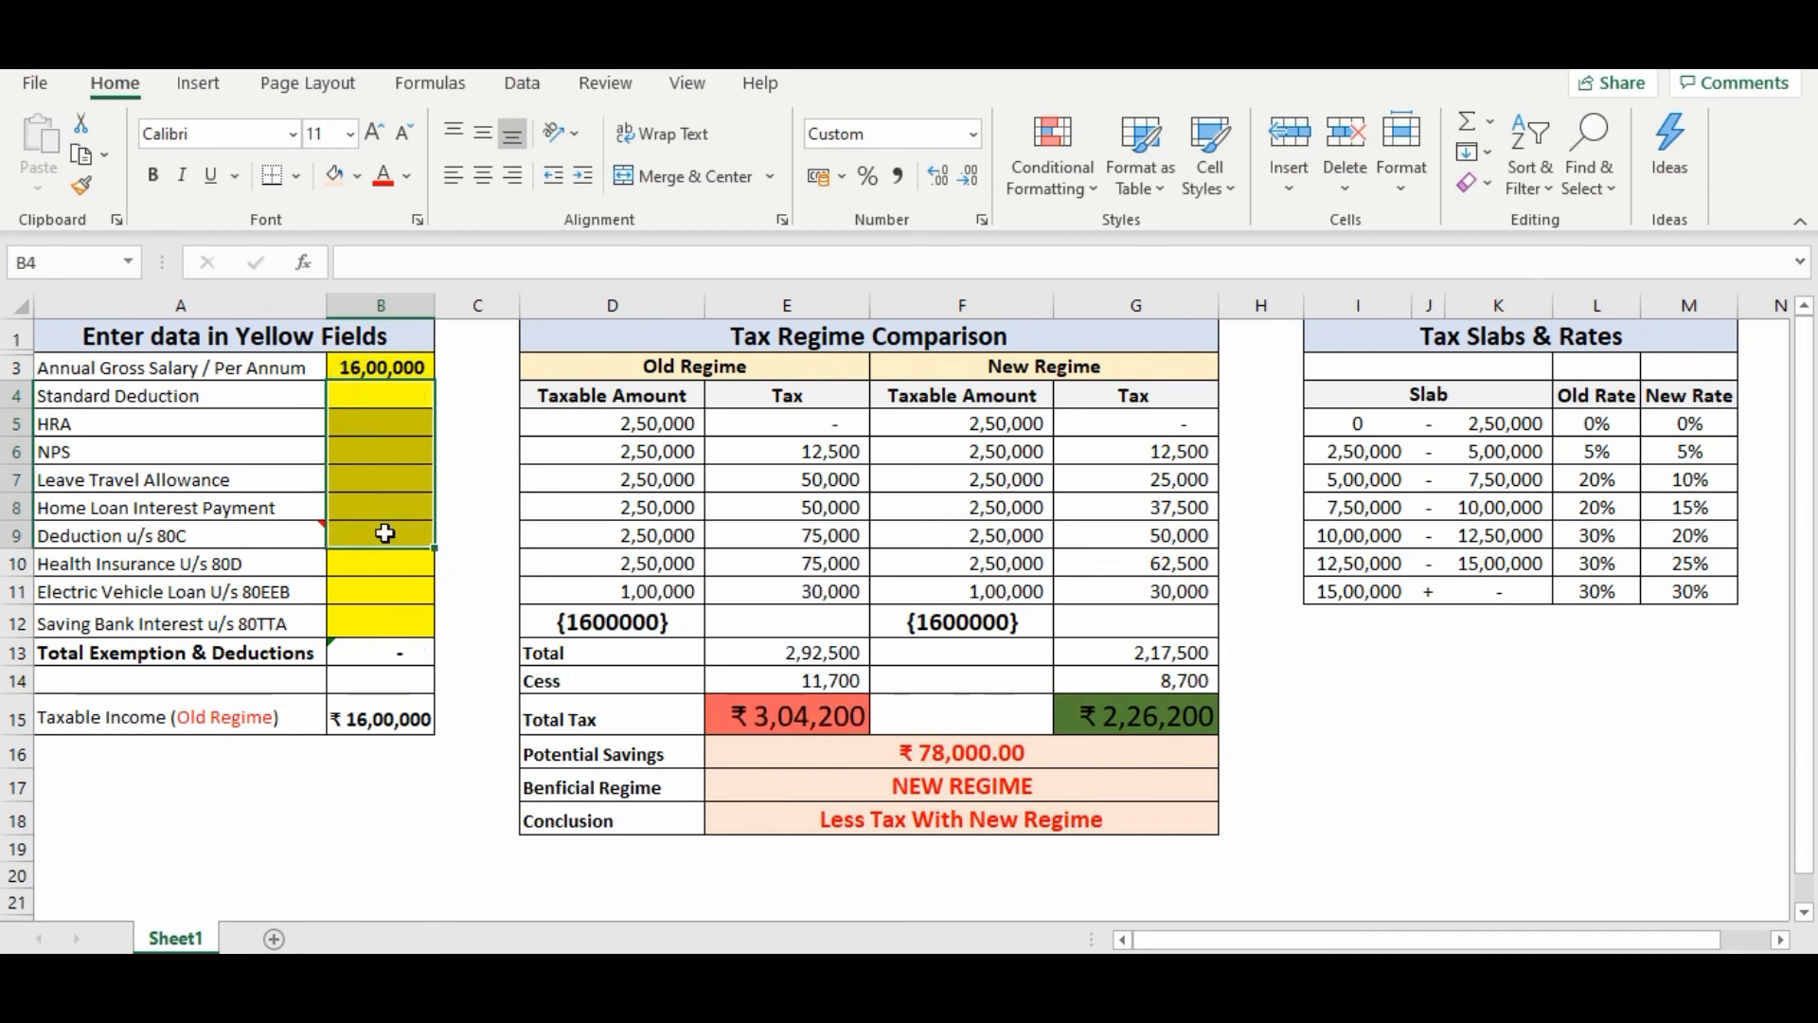
# - Check the New Regime total tax in G15 and the Potential Savings in row 16
pyautogui.click(380, 417)
pyautogui.click(375, 393)
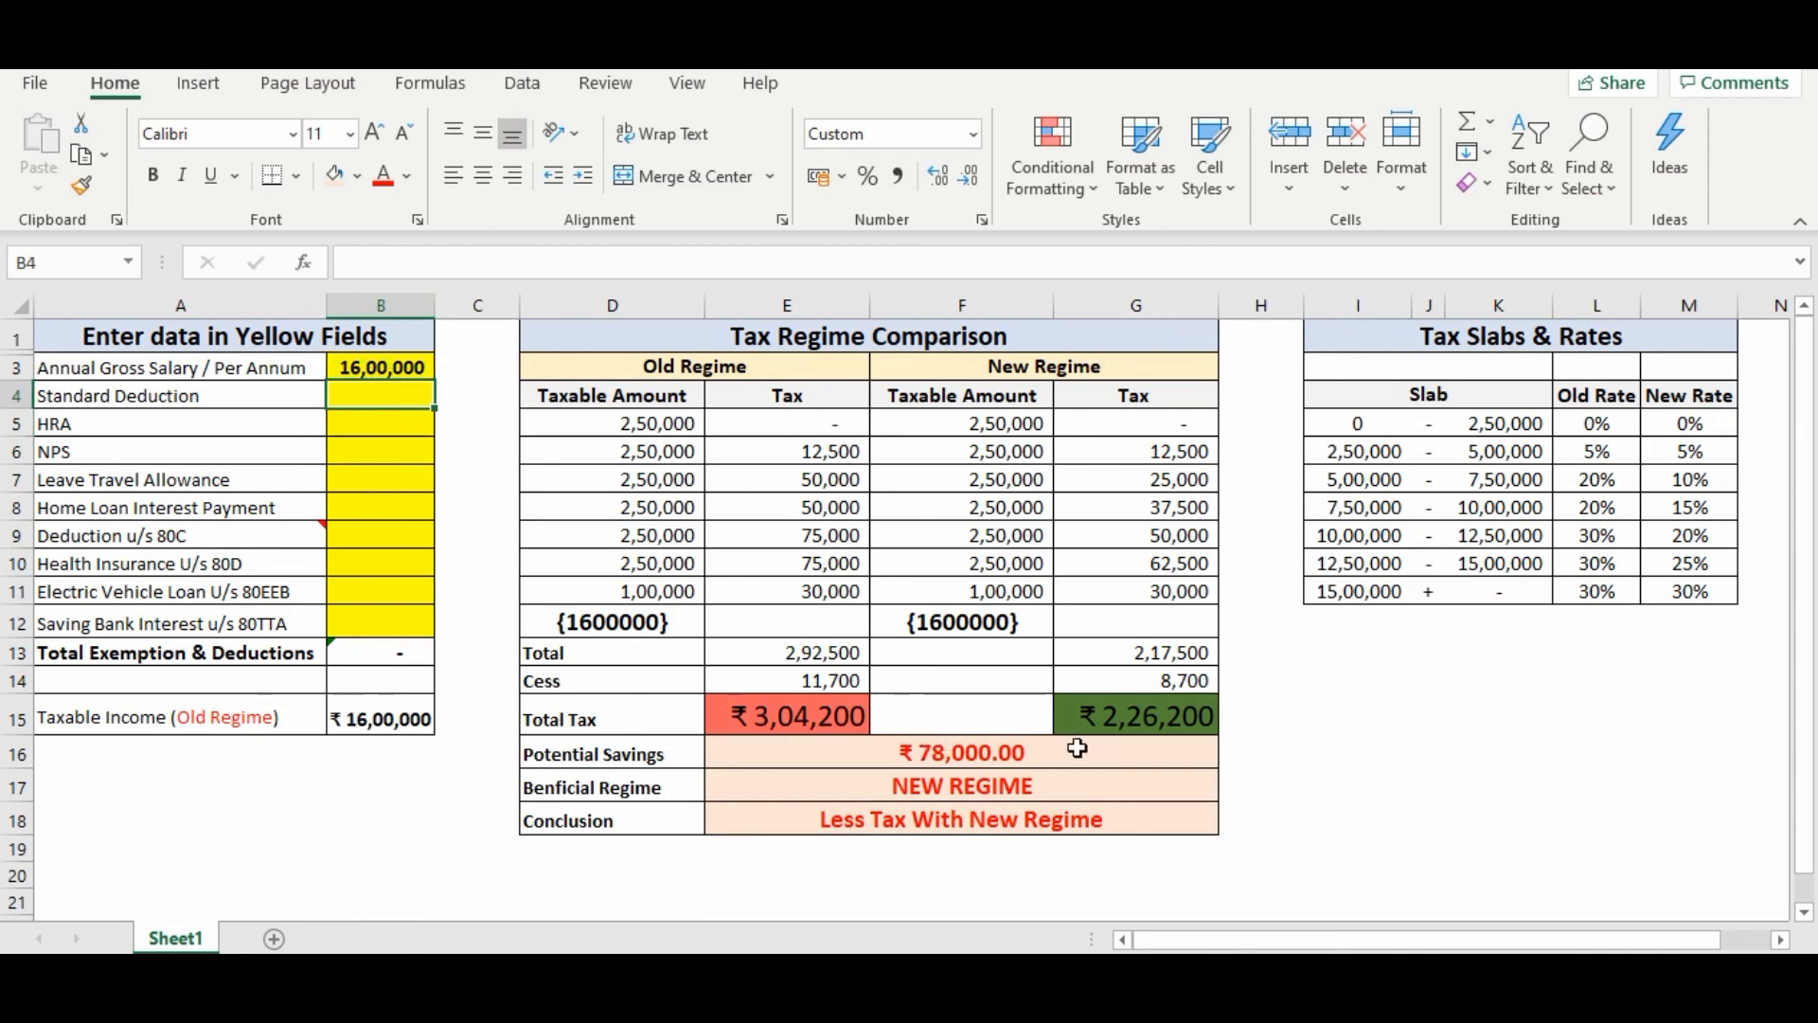
pyautogui.click(1130, 726)
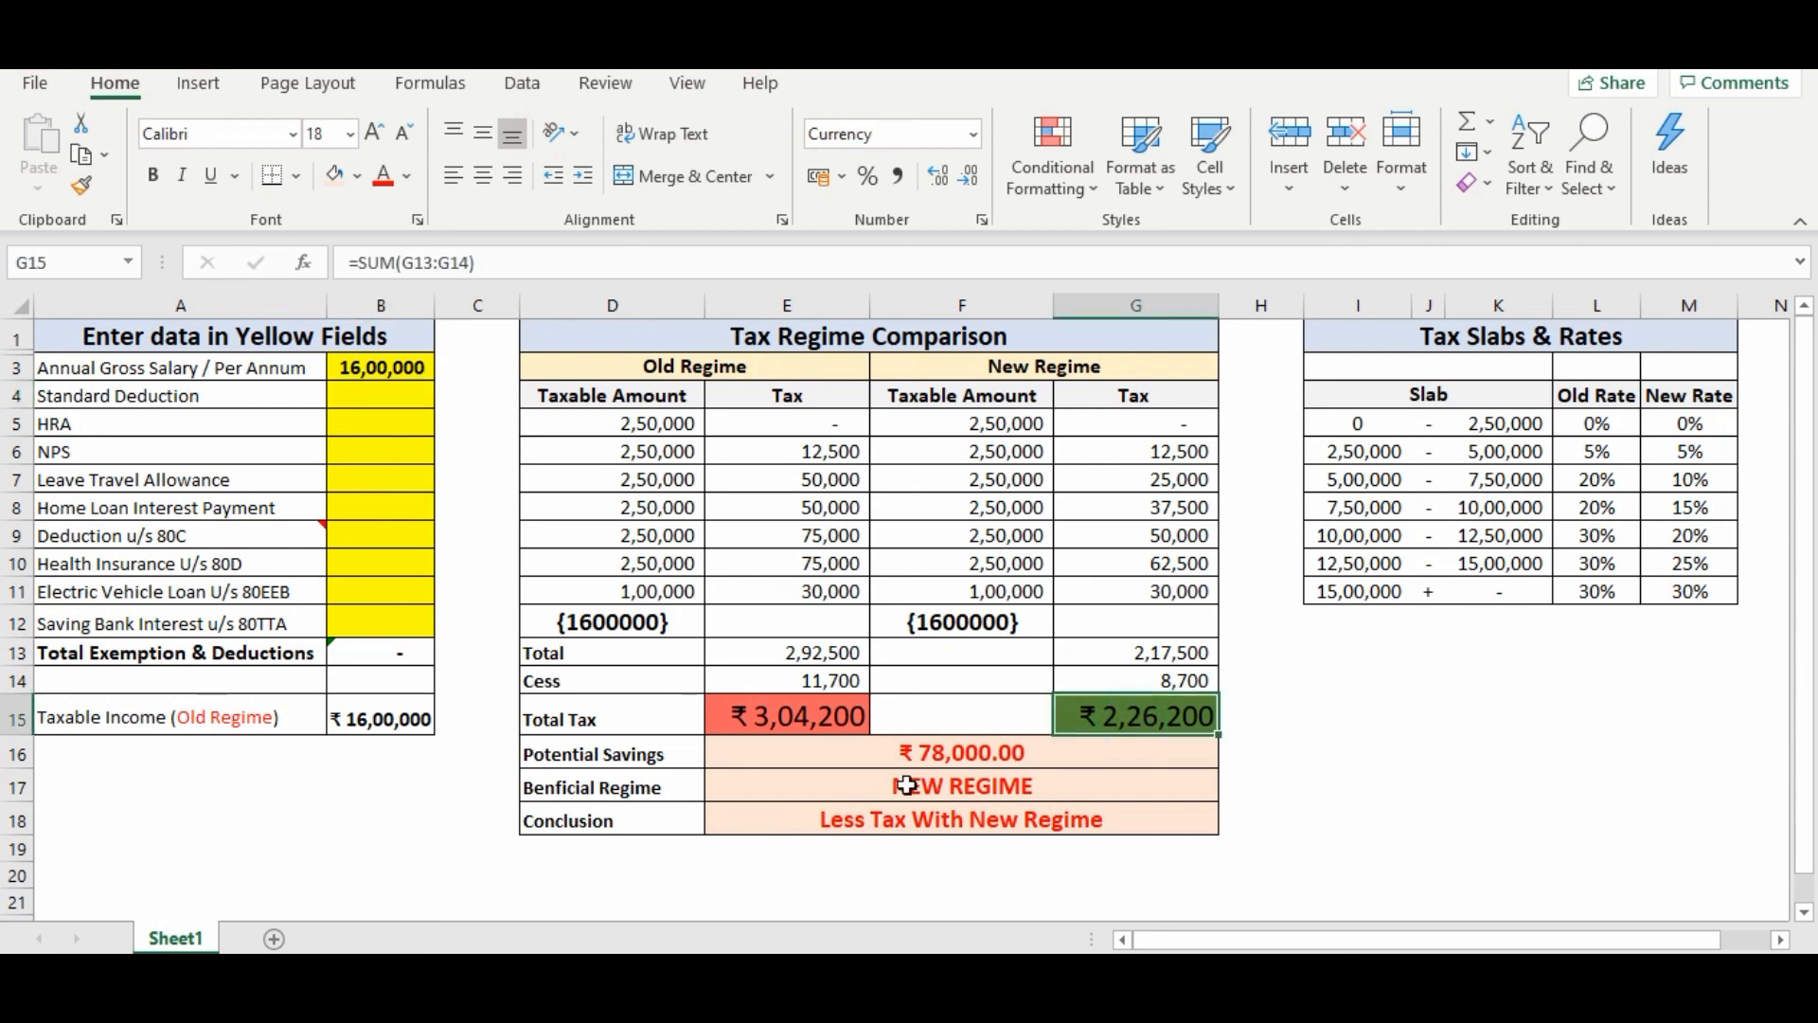
pyautogui.click(917, 754)
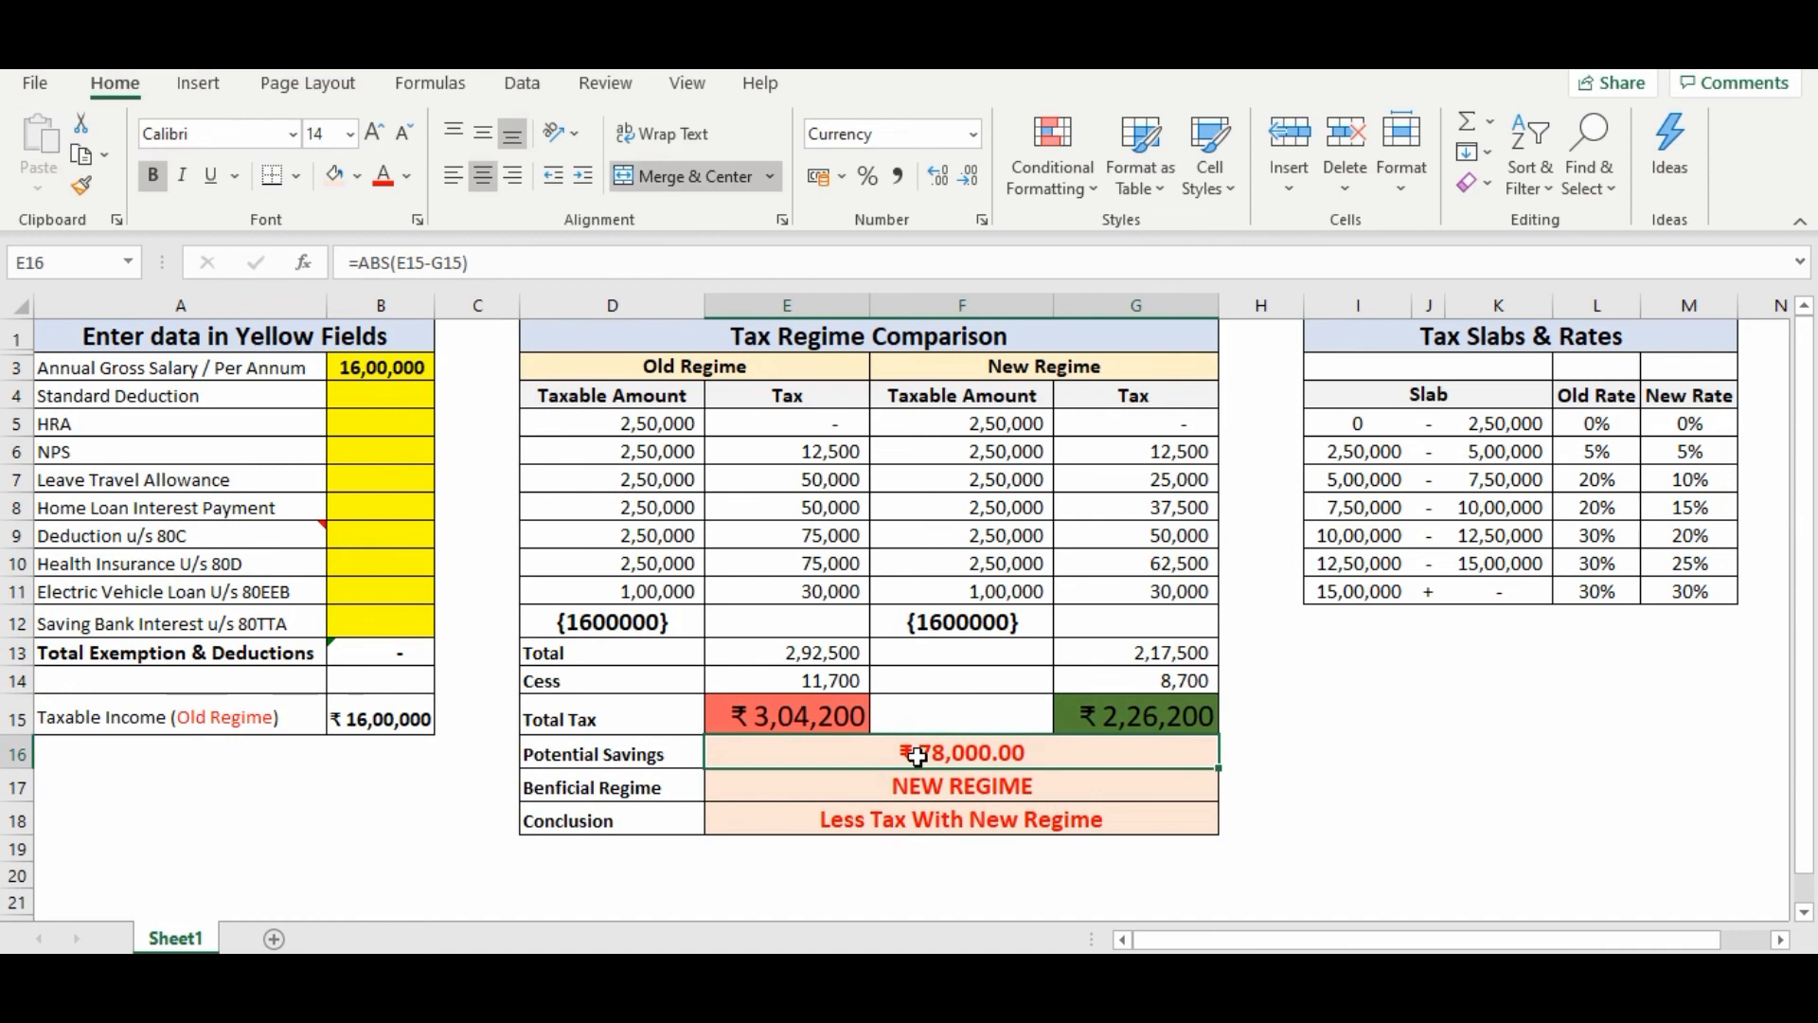
# - Enter 50,000 as the Standard Deduction in B4 and 50,000 as the NPS deduction in B6
pyautogui.click(393, 405)
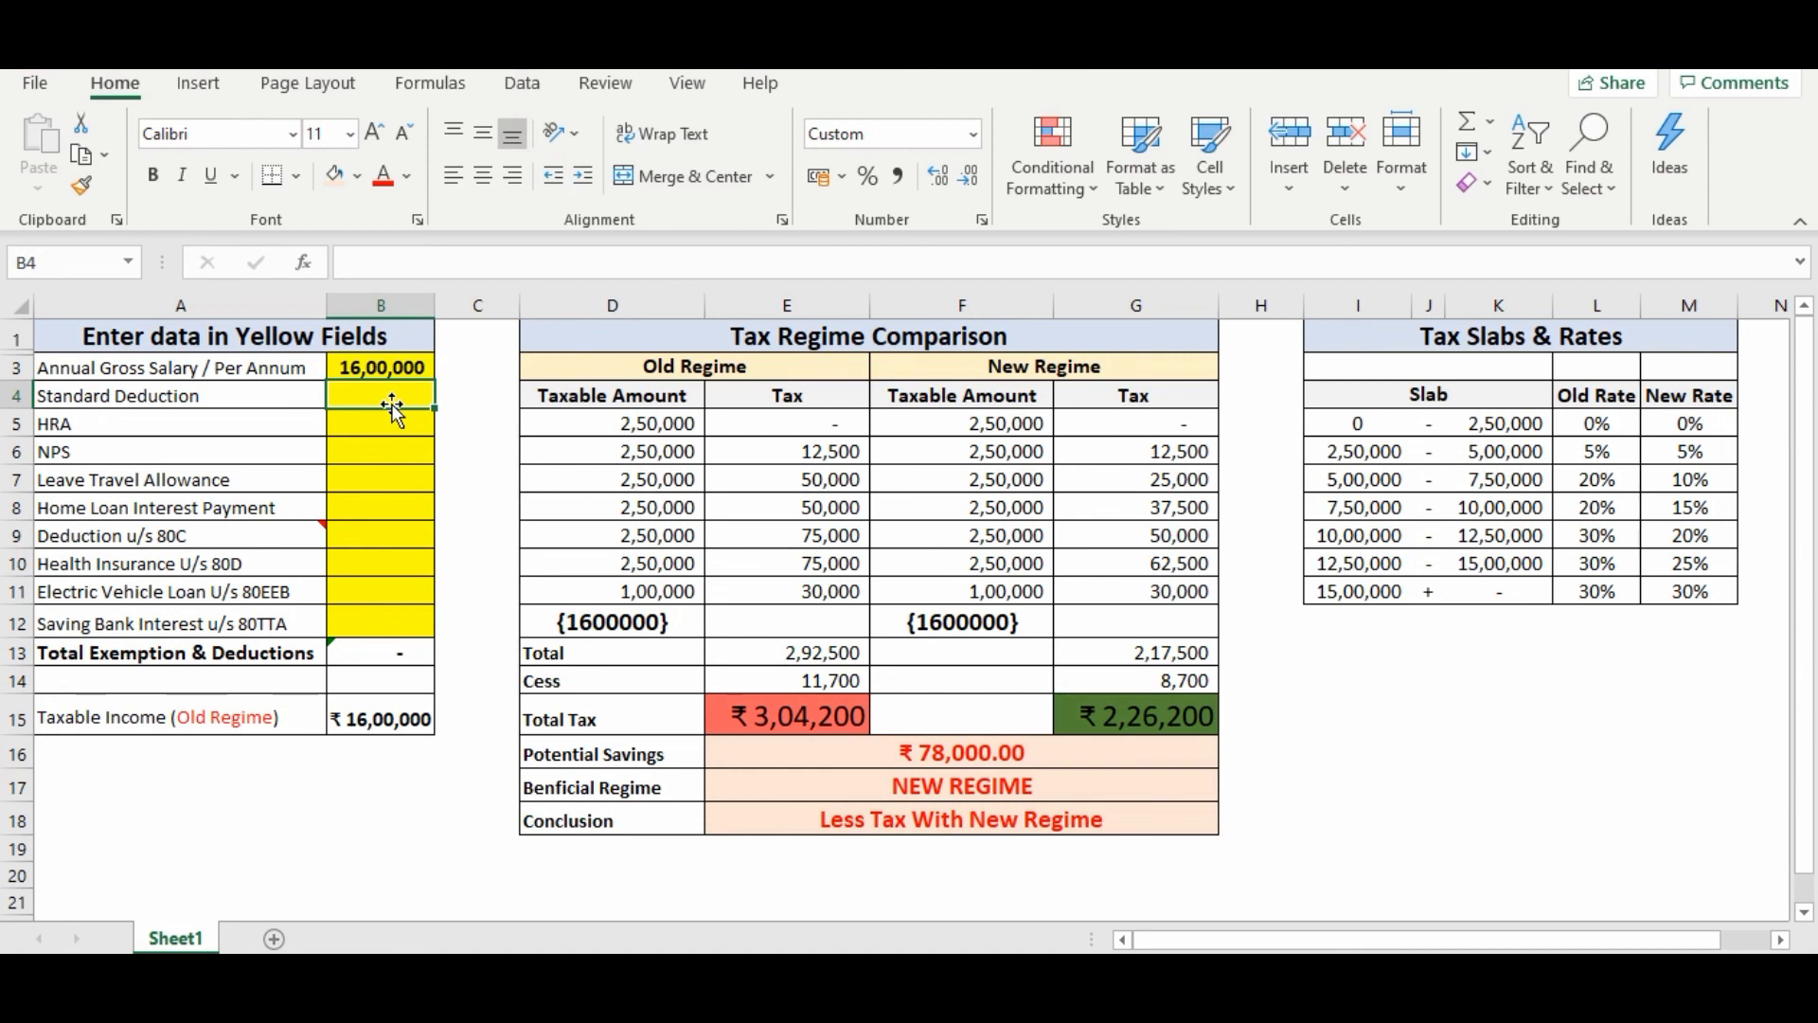
pyautogui.write('50')
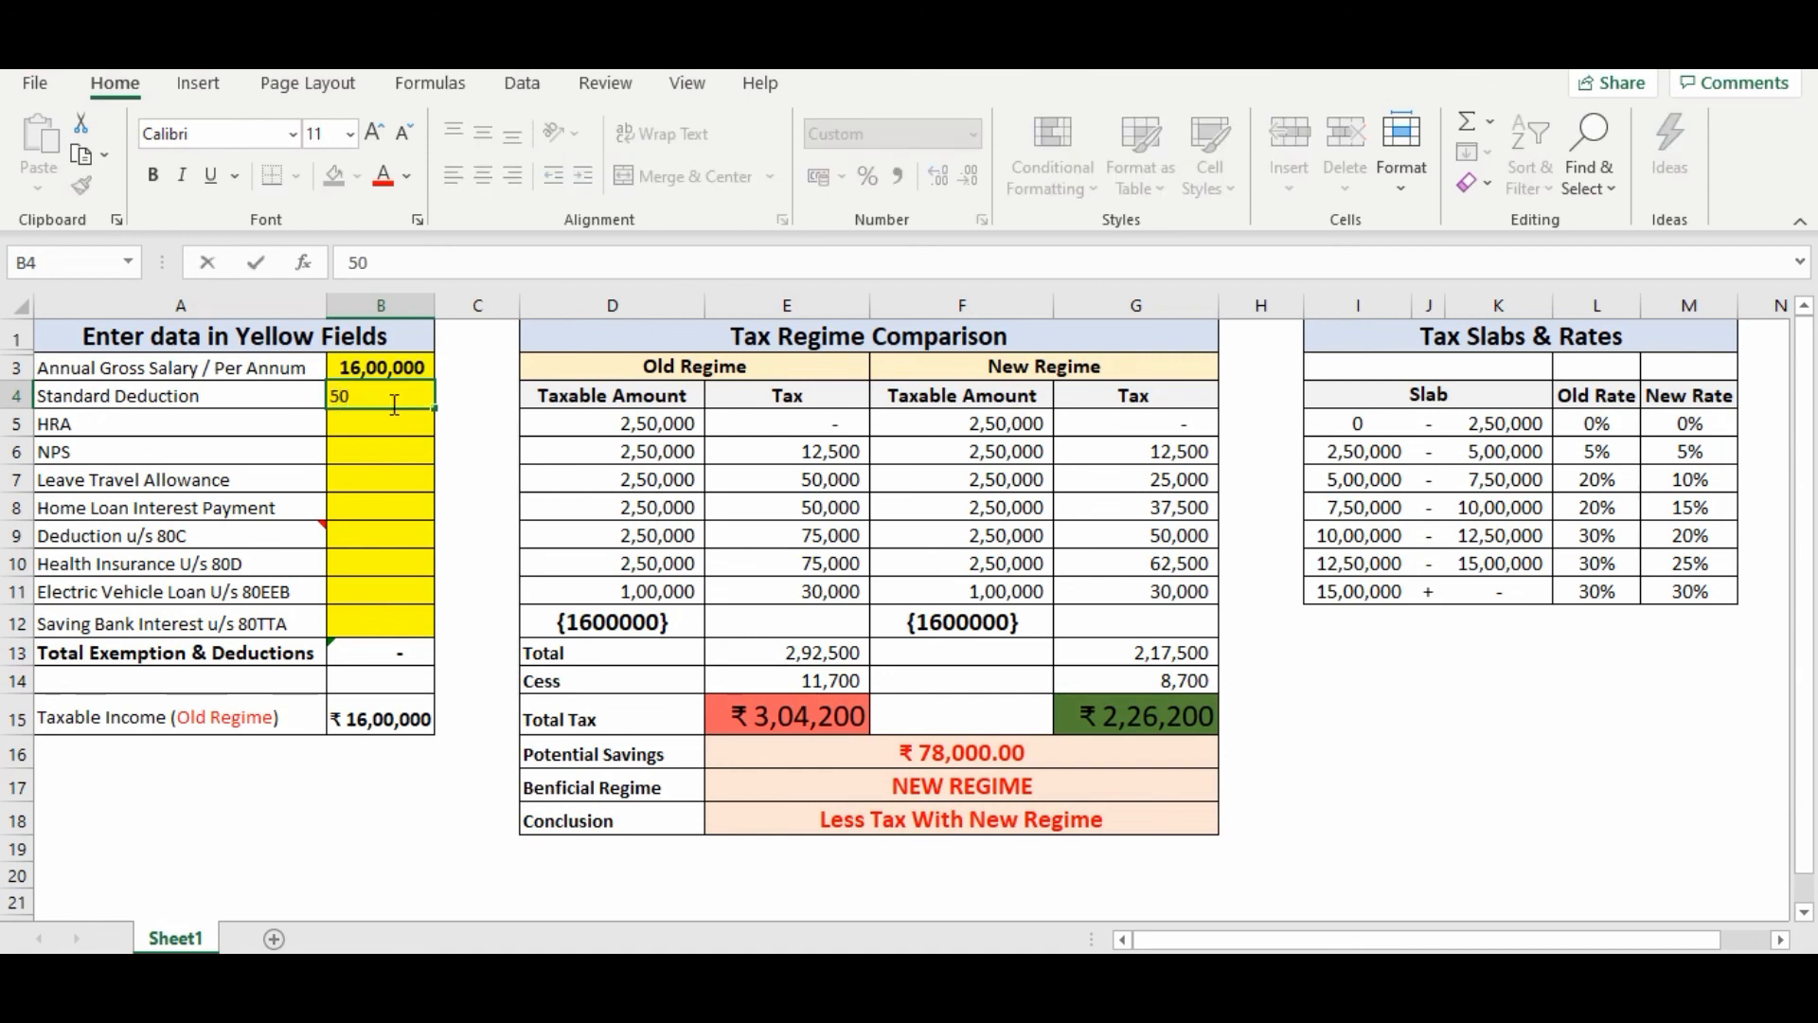
pyautogui.write('000')
pyautogui.press('Return')
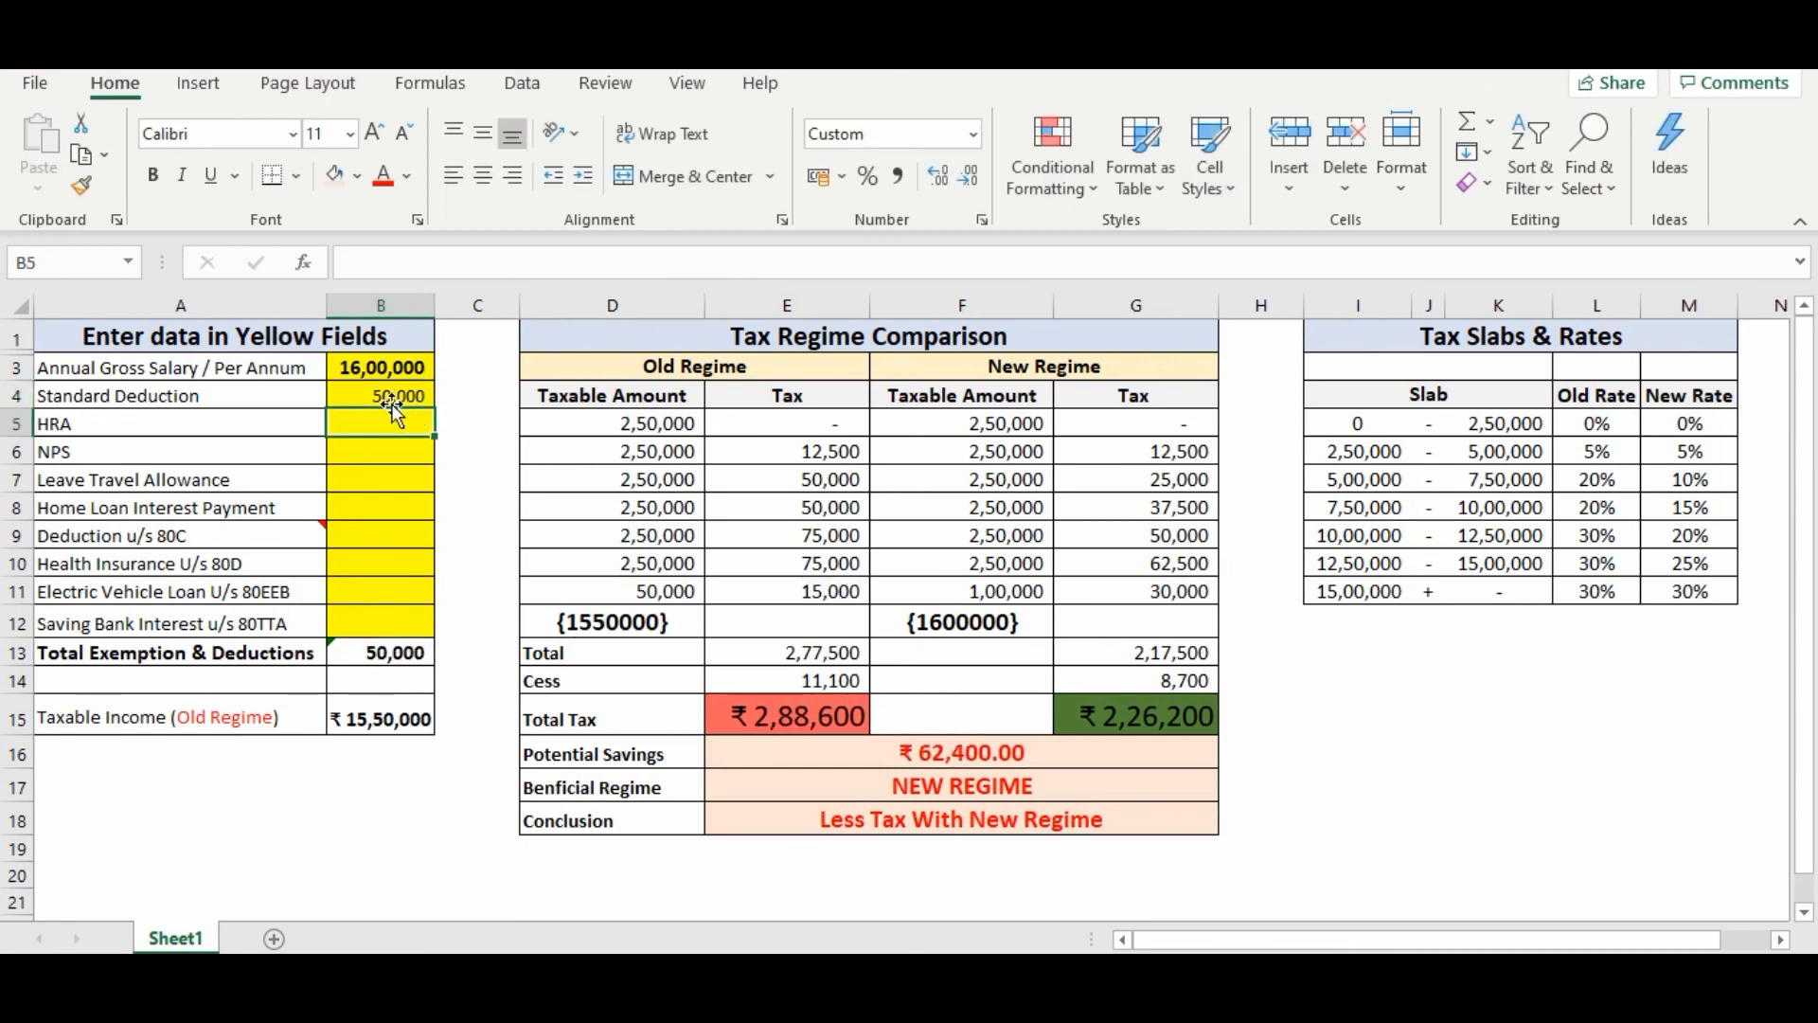
pyautogui.press('Return')
pyautogui.write('50')
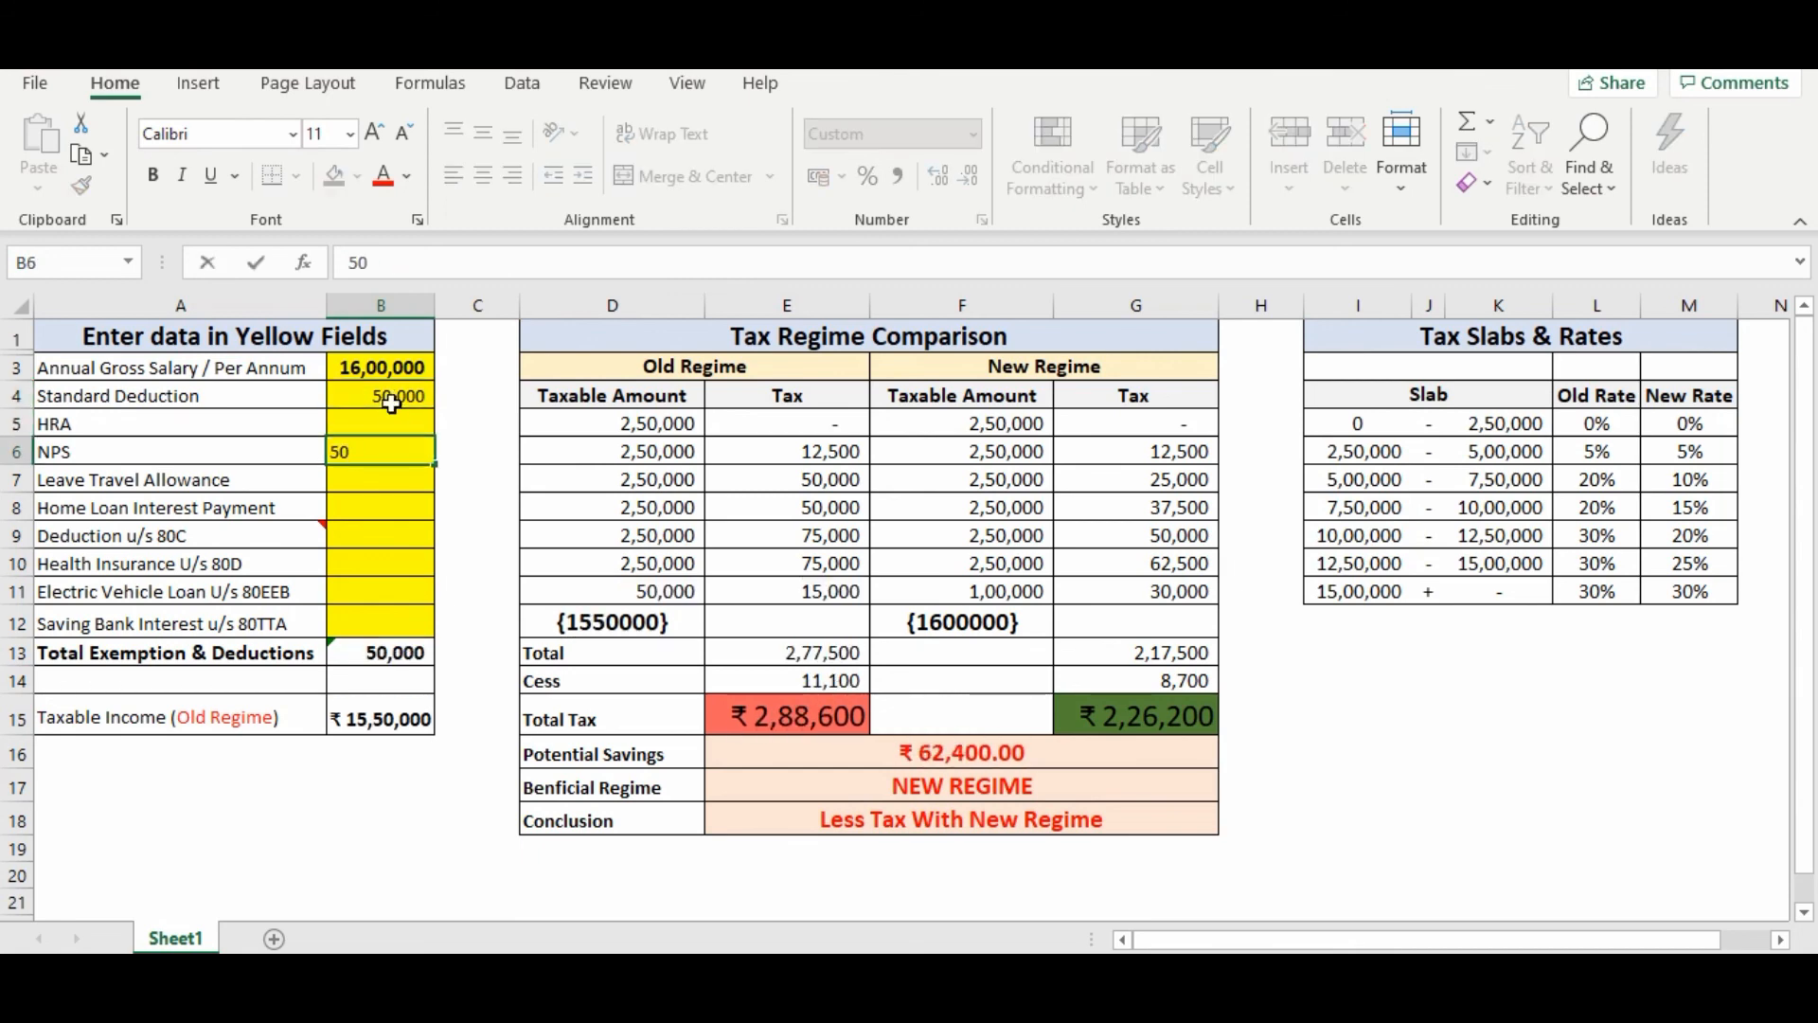
pyautogui.write(',000')
pyautogui.press('Return')
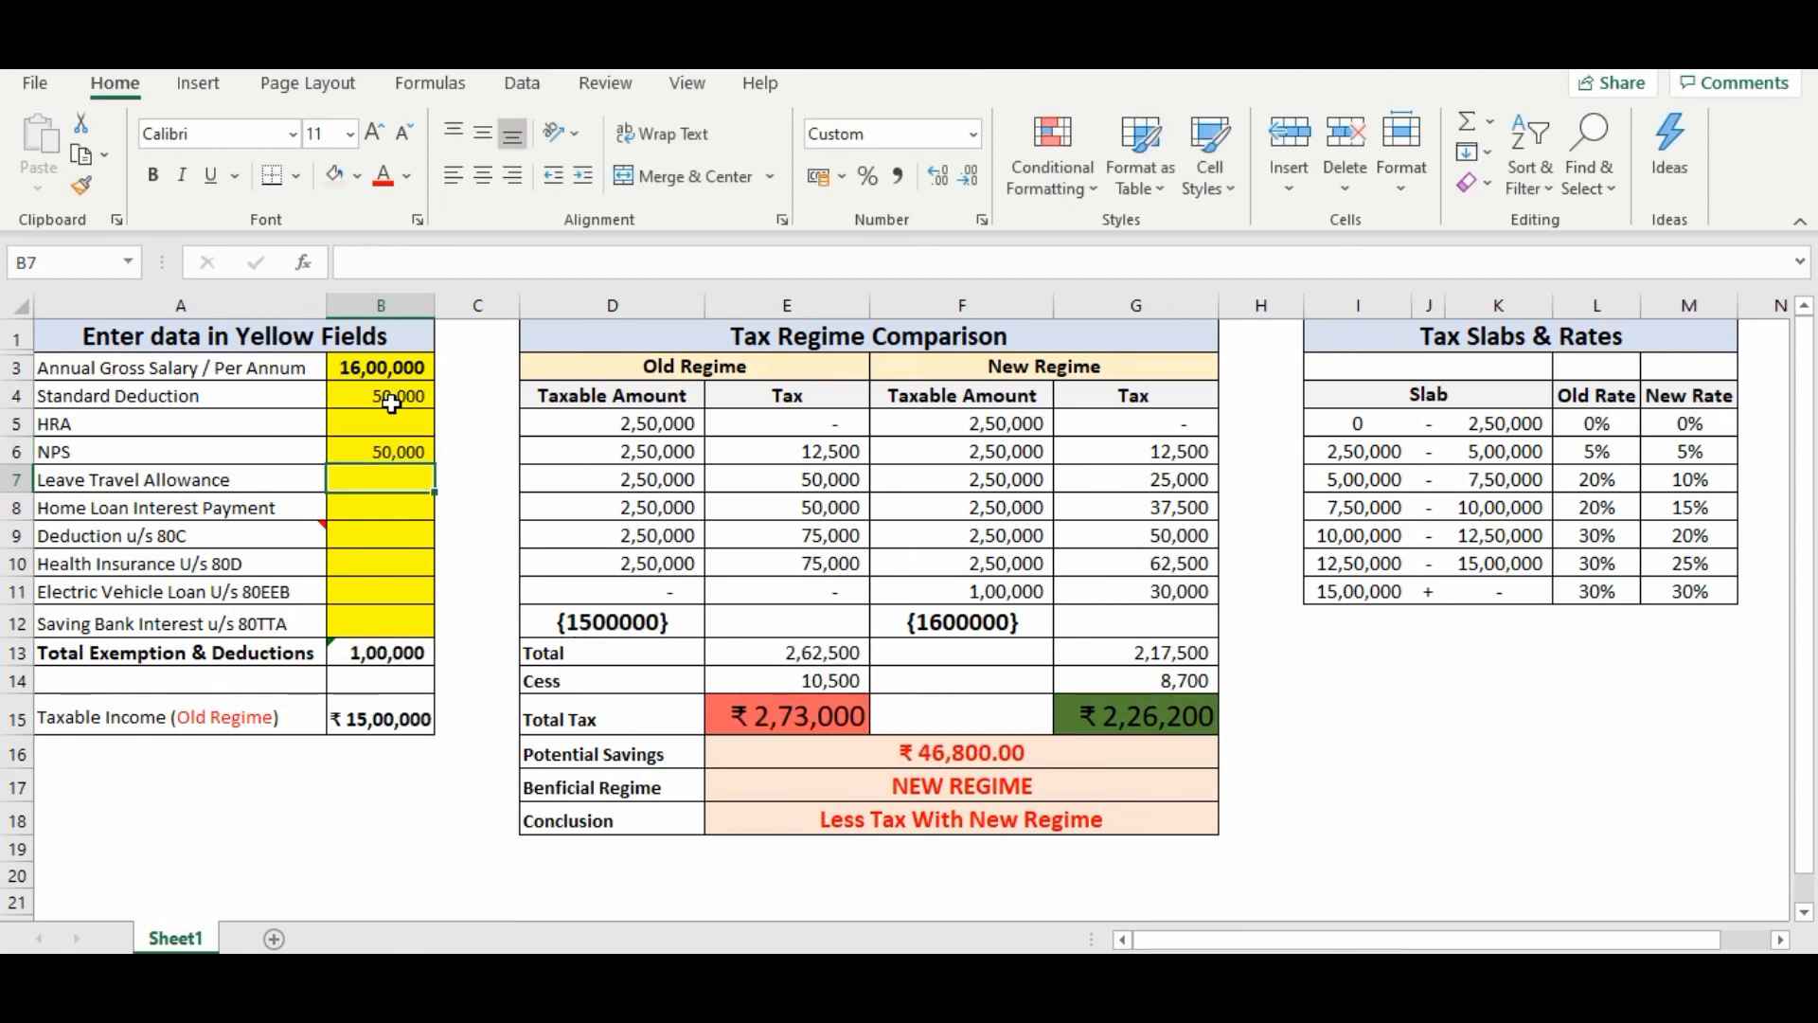
# - Enter 20,000 as the Leave Travel Allowance in B7 and 1,50,000 as the Deduction u/s 80C in B9
pyautogui.write('20000')
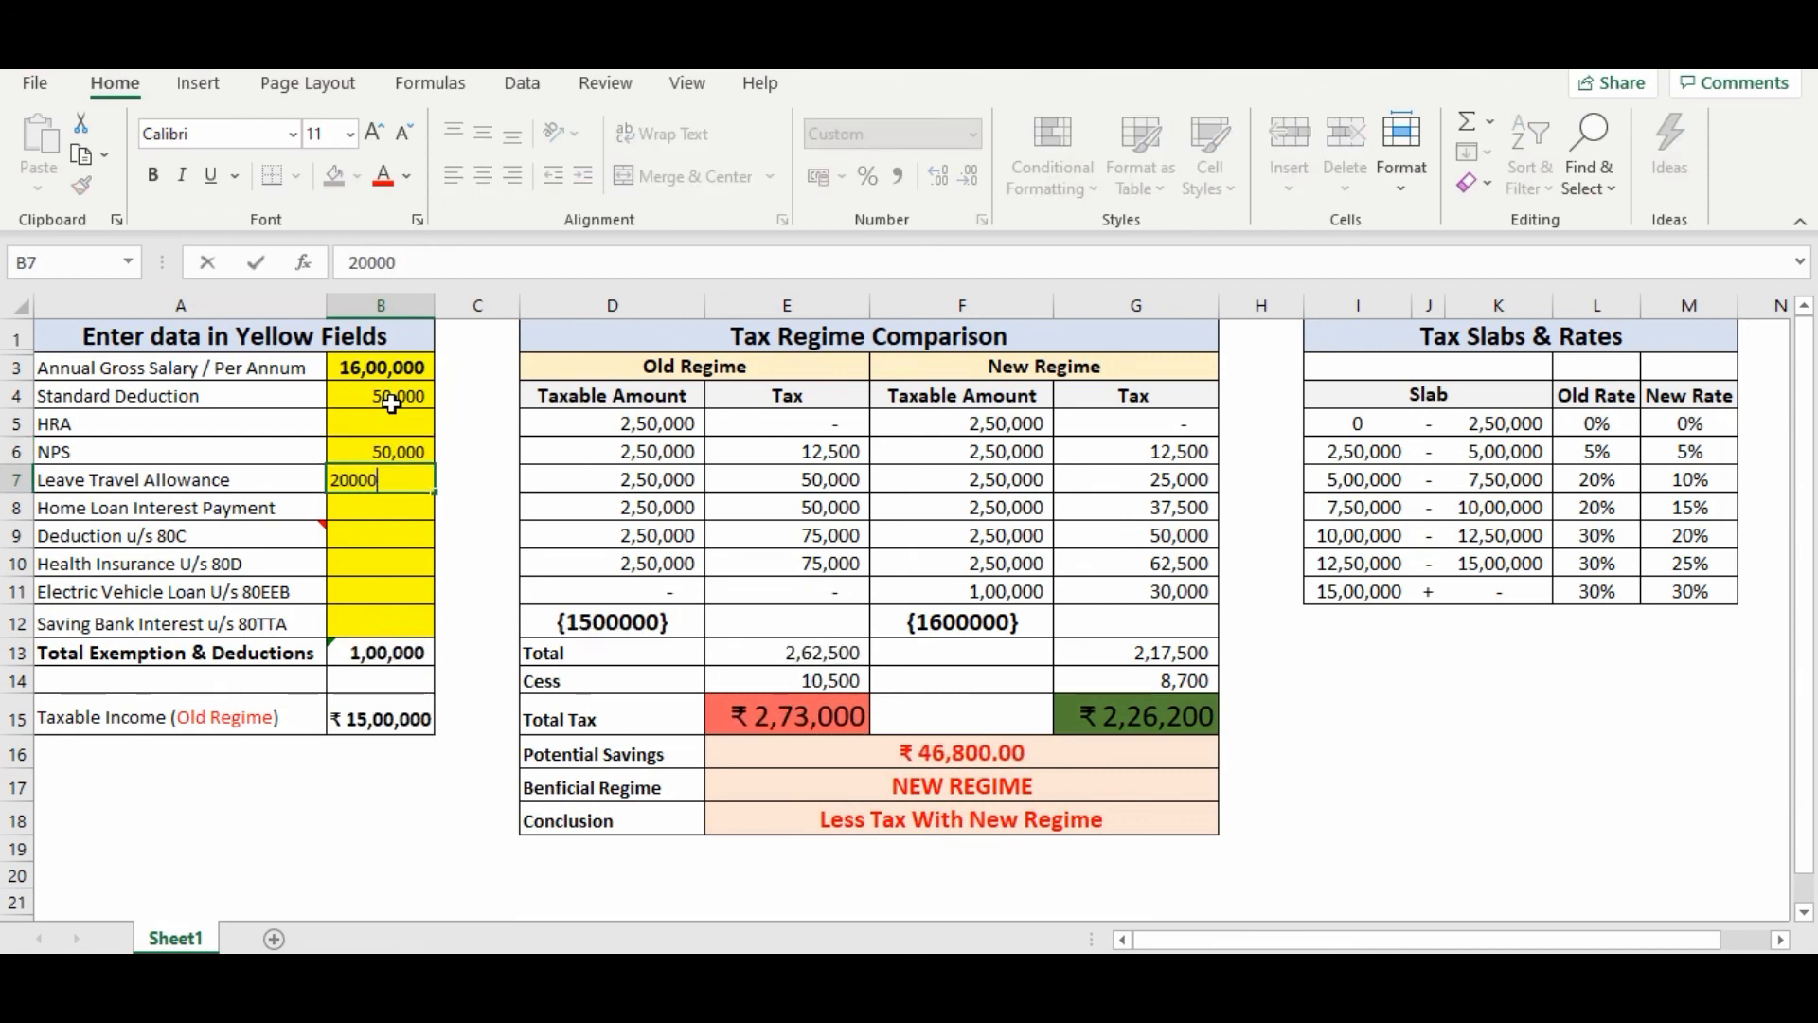
pyautogui.press('Return')
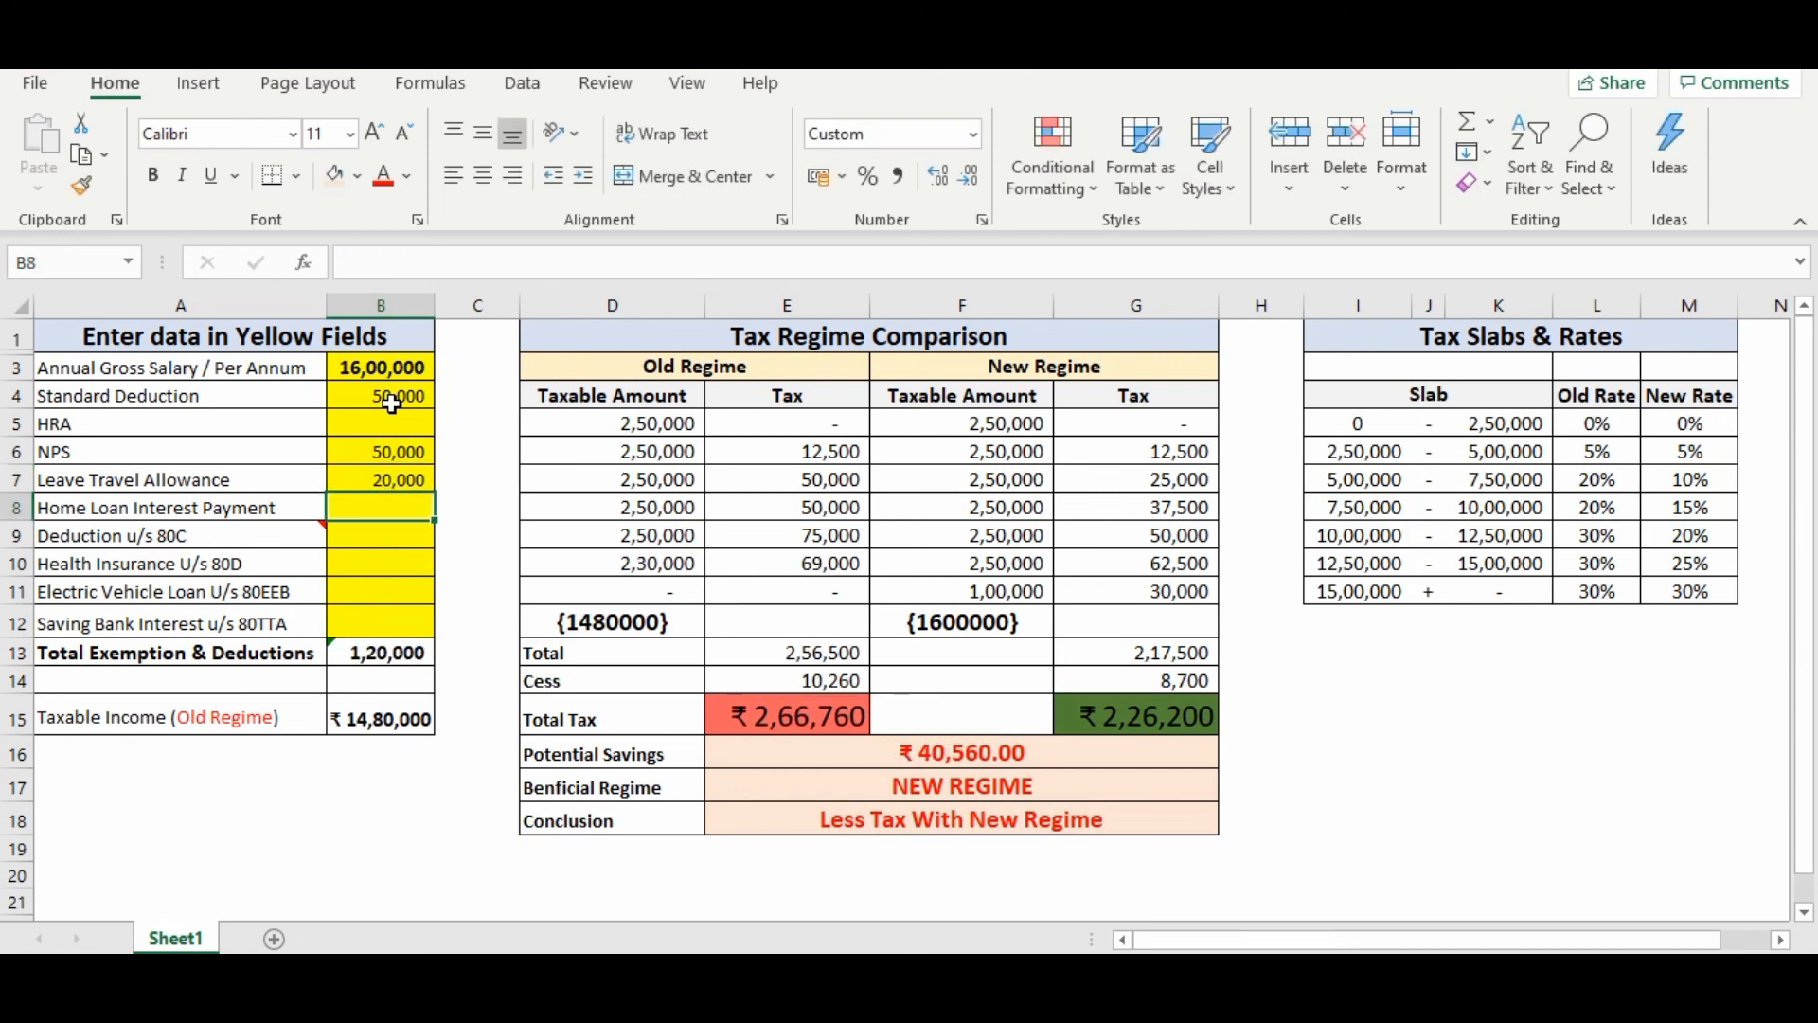
pyautogui.press('Return')
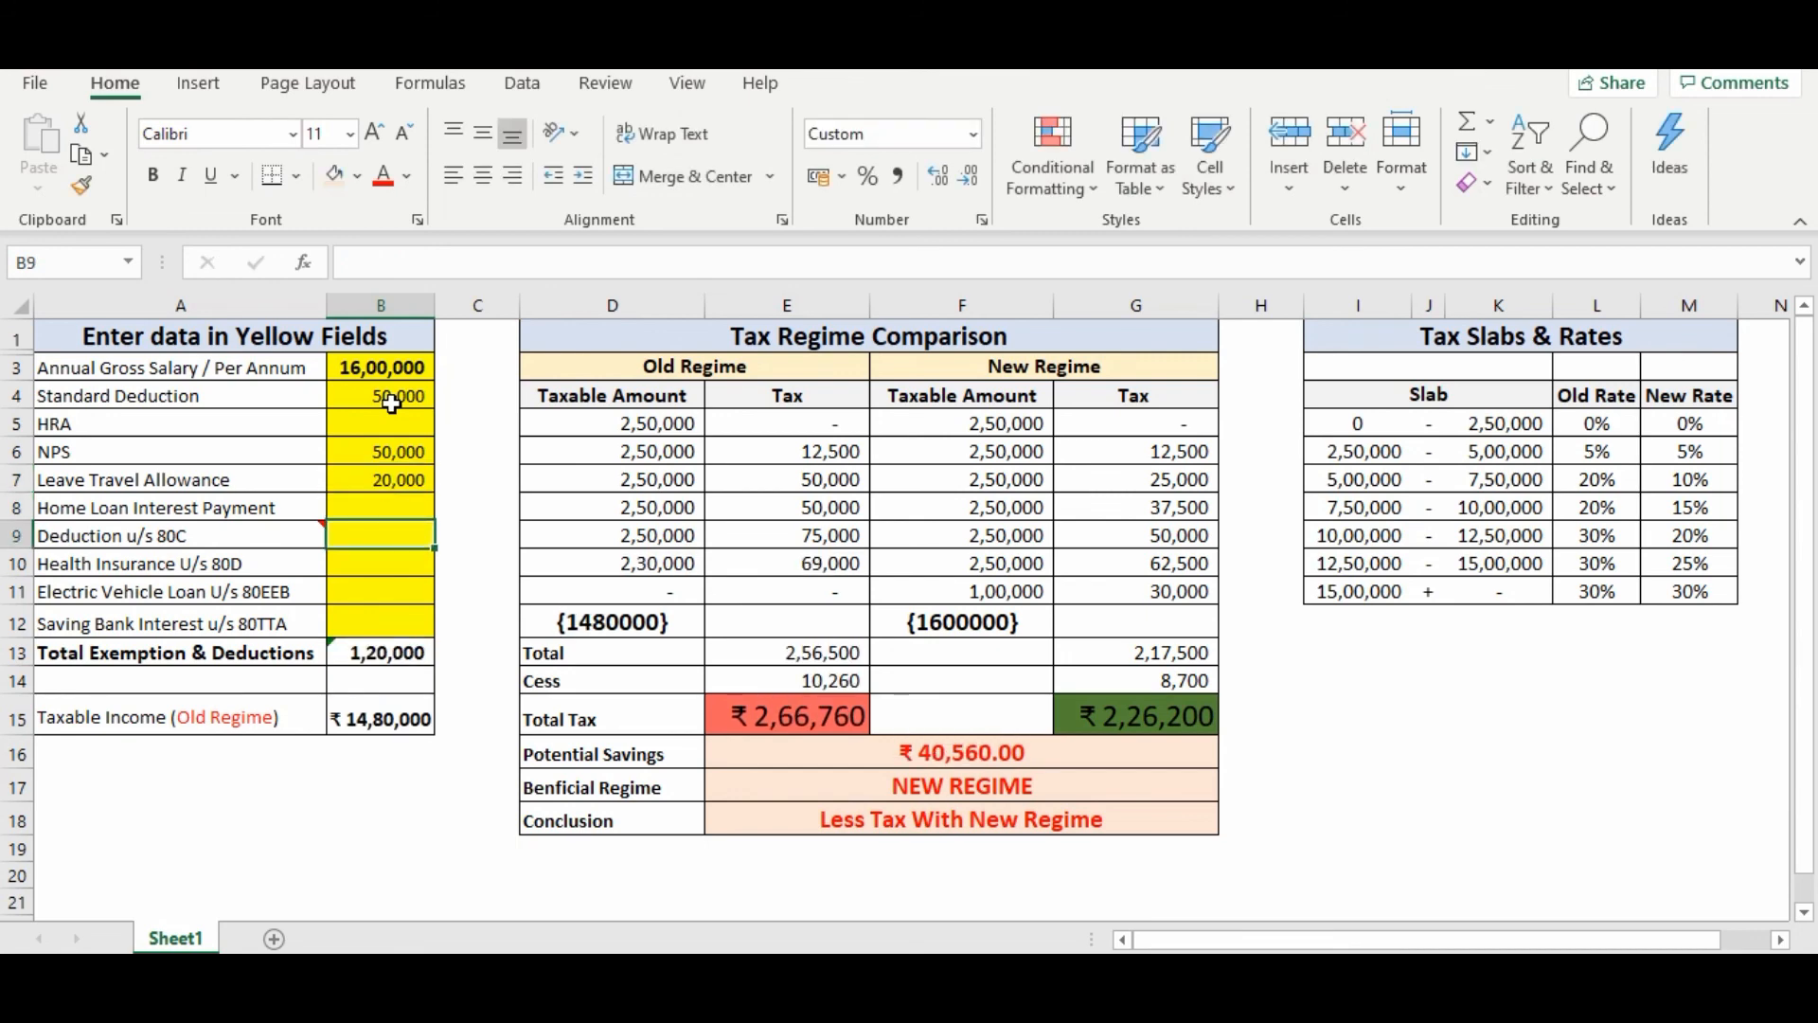
pyautogui.write('15')
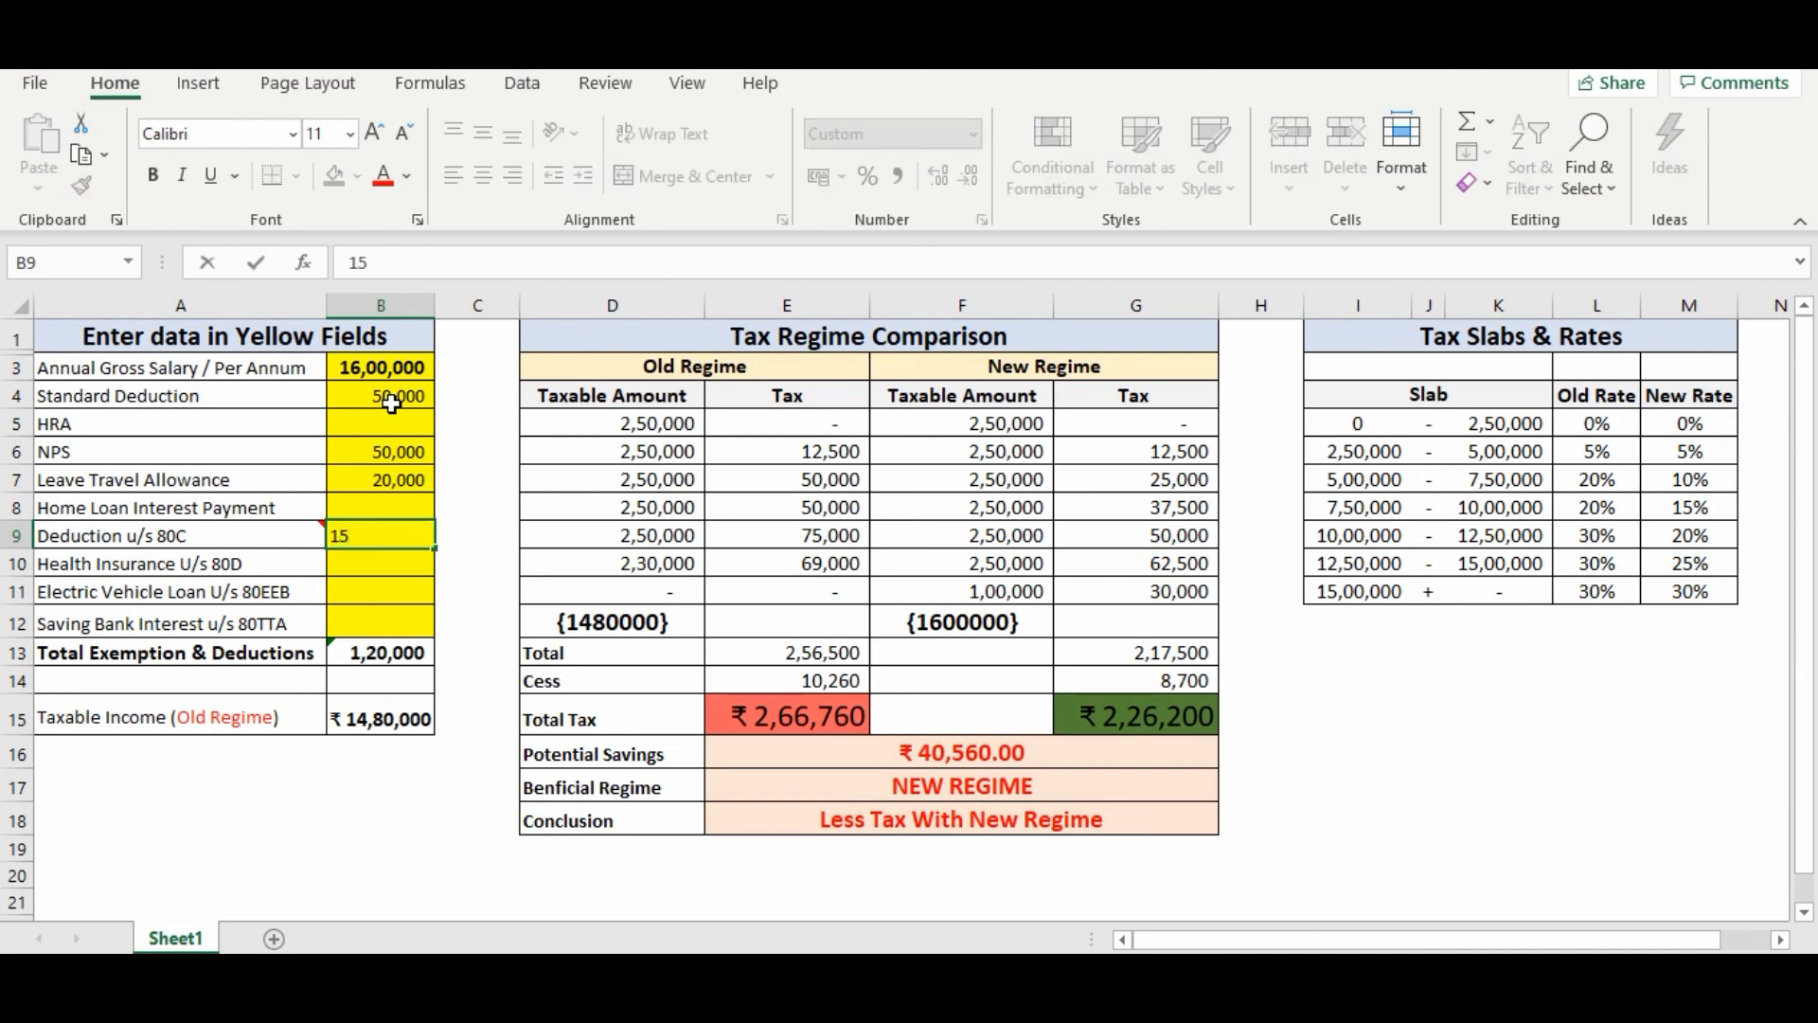
pyautogui.write('0000')
pyautogui.press('Return')
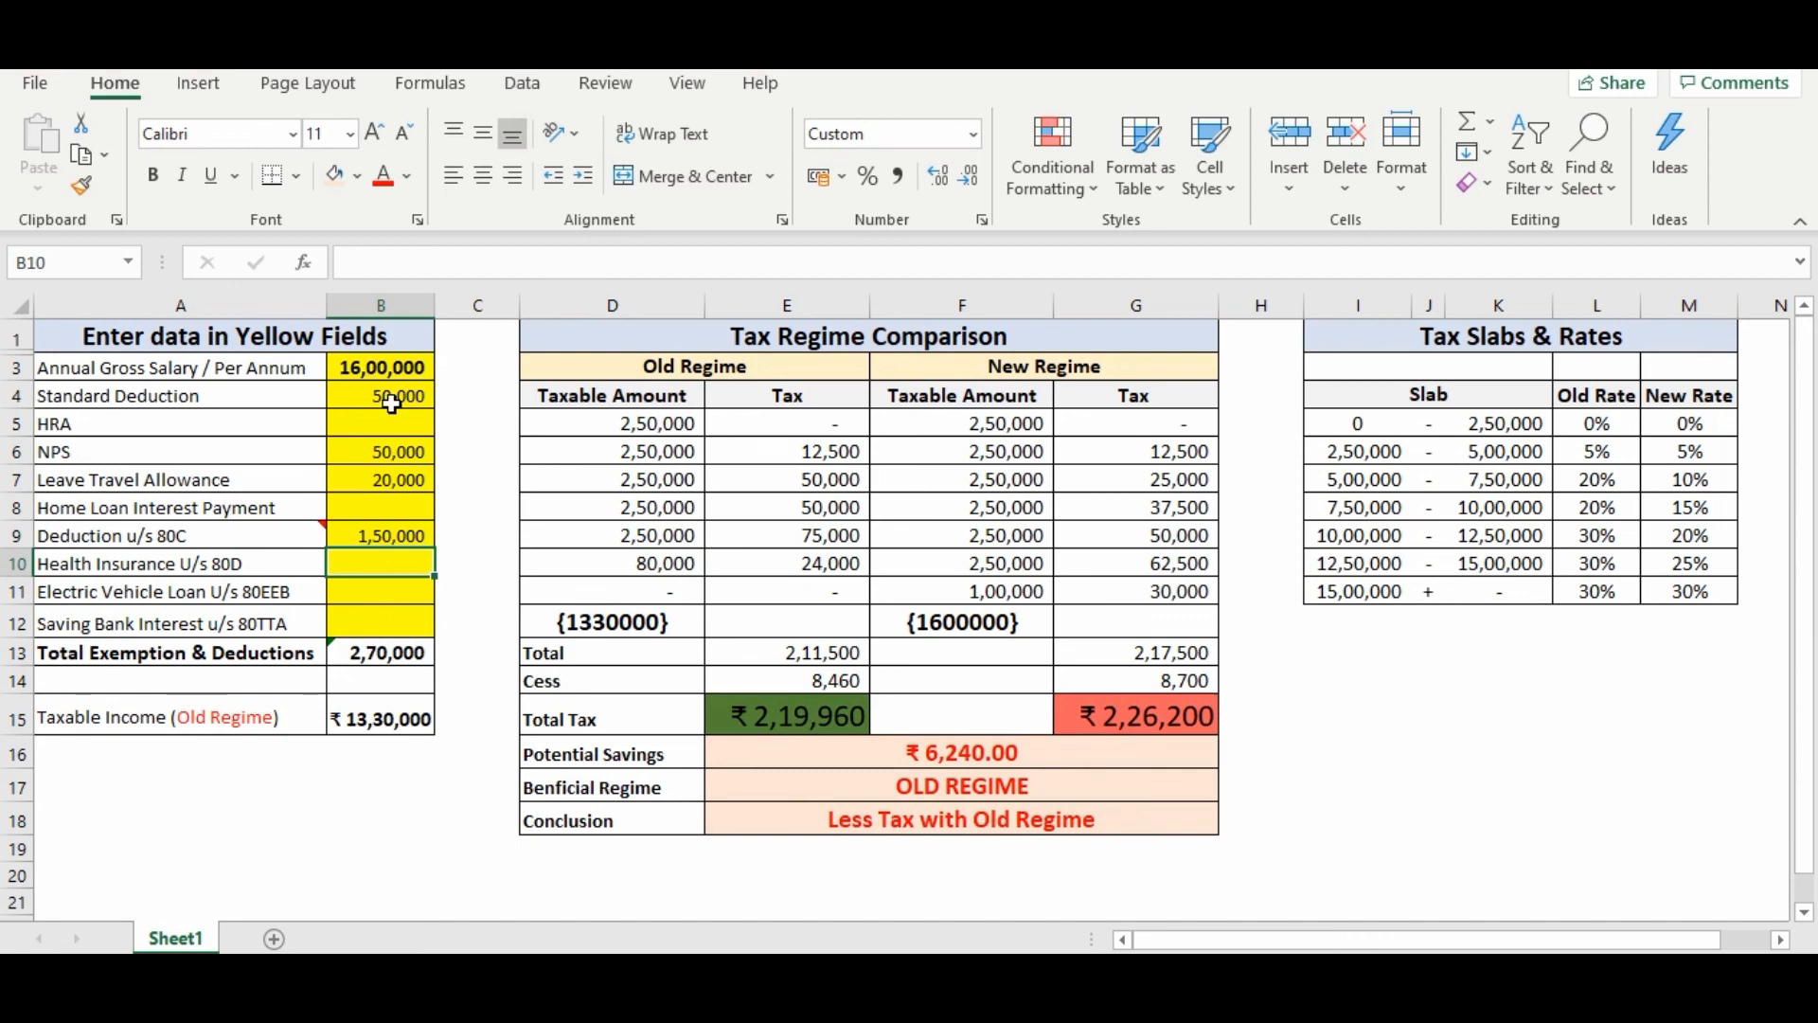
# - Enter 10,000 as the Saving Bank Interest u/s 80TTA in B12
pyautogui.press('Down')
pyautogui.press('Down')
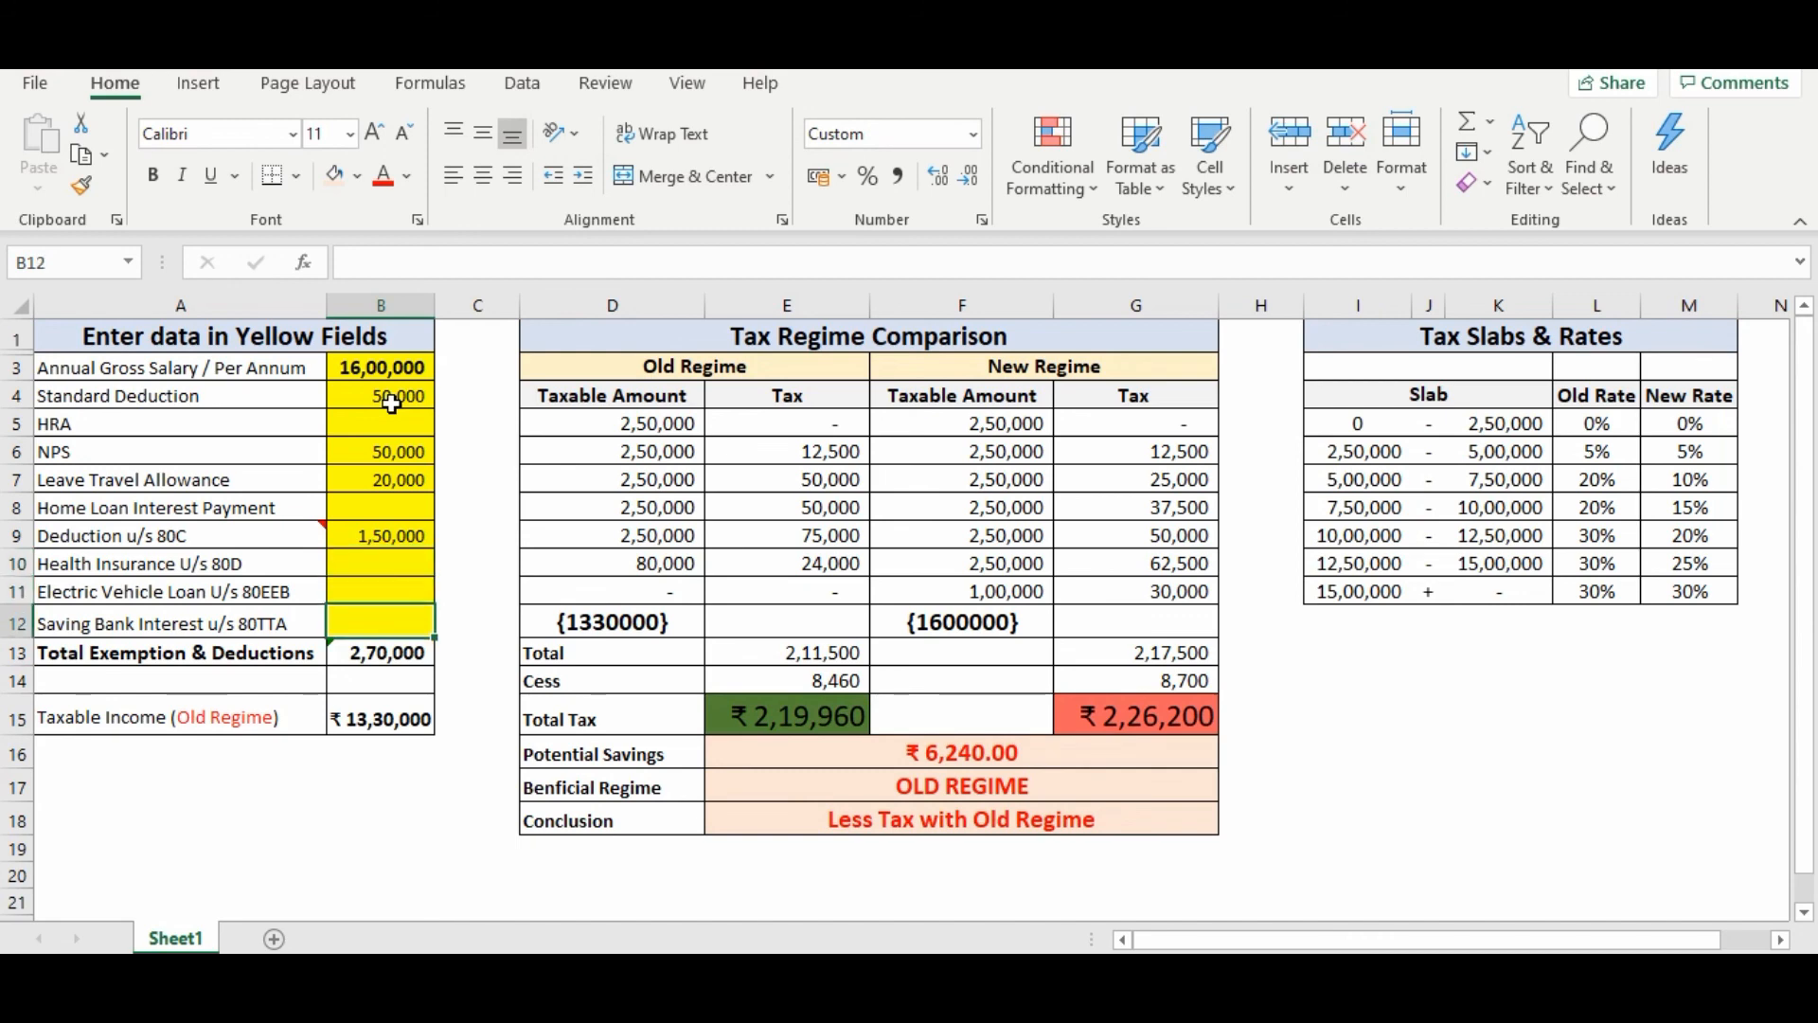
pyautogui.write('10,00')
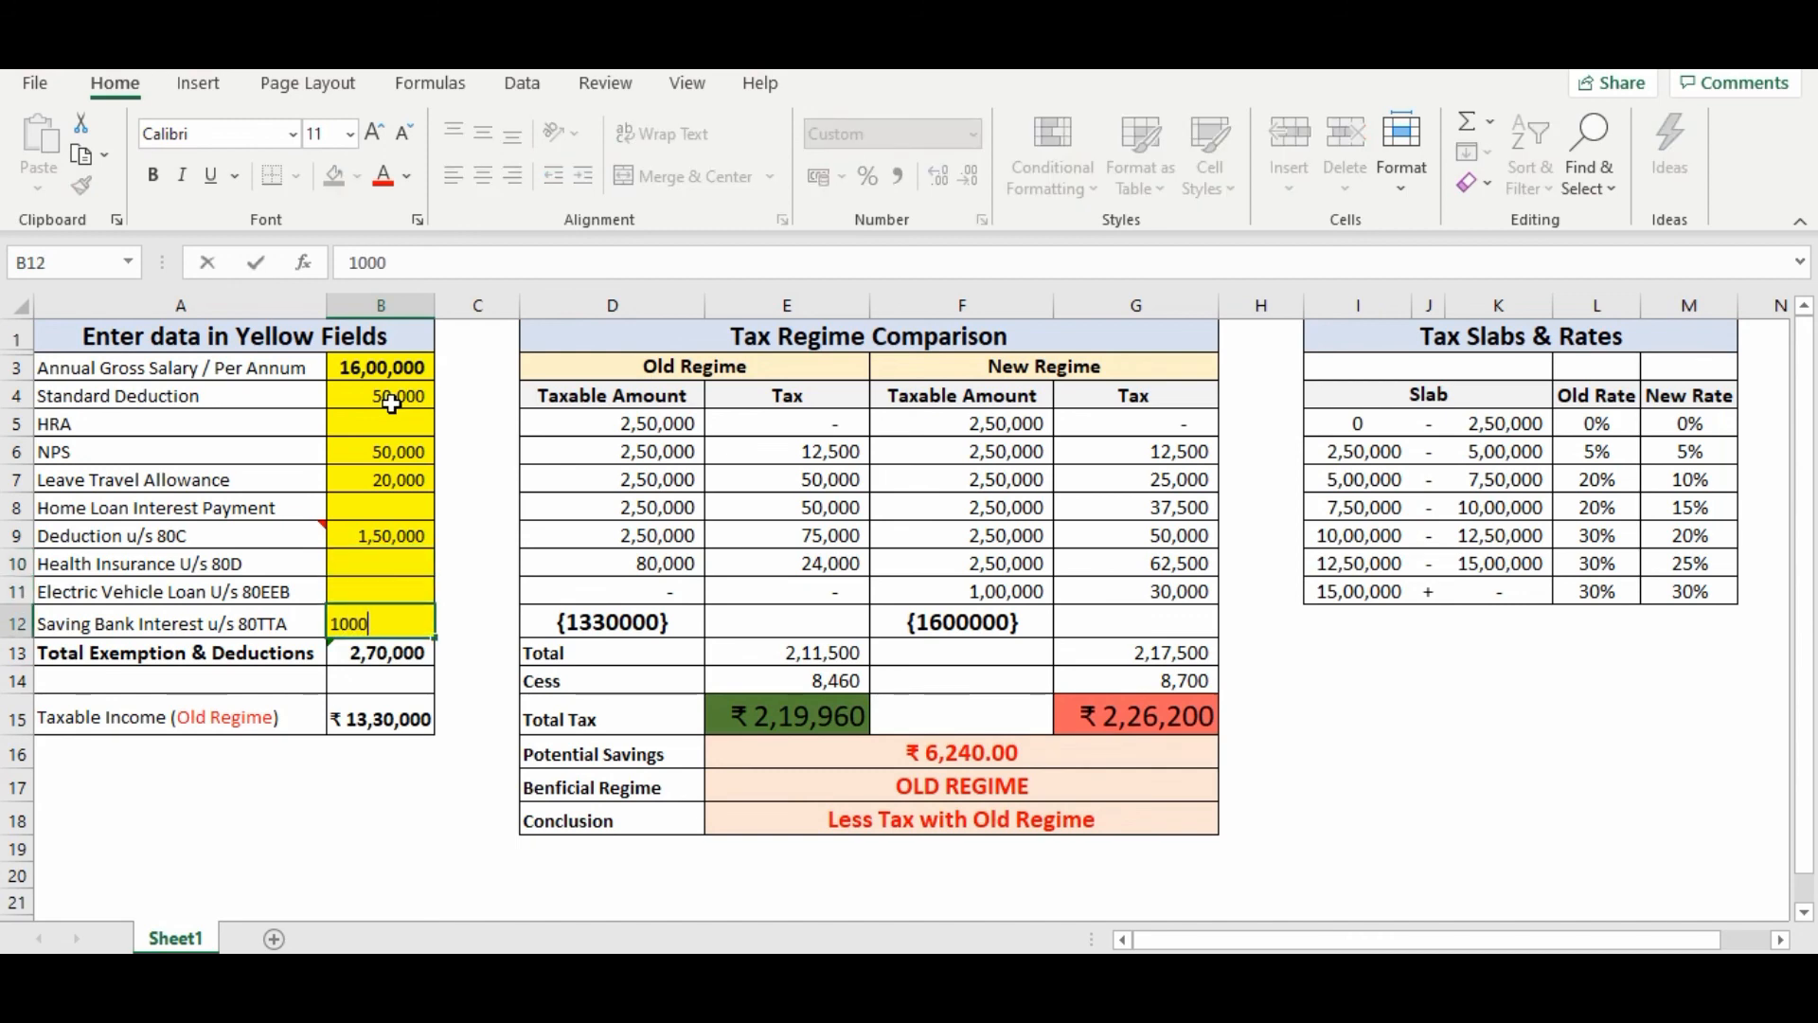
pyautogui.write('0')
pyautogui.press('Return')
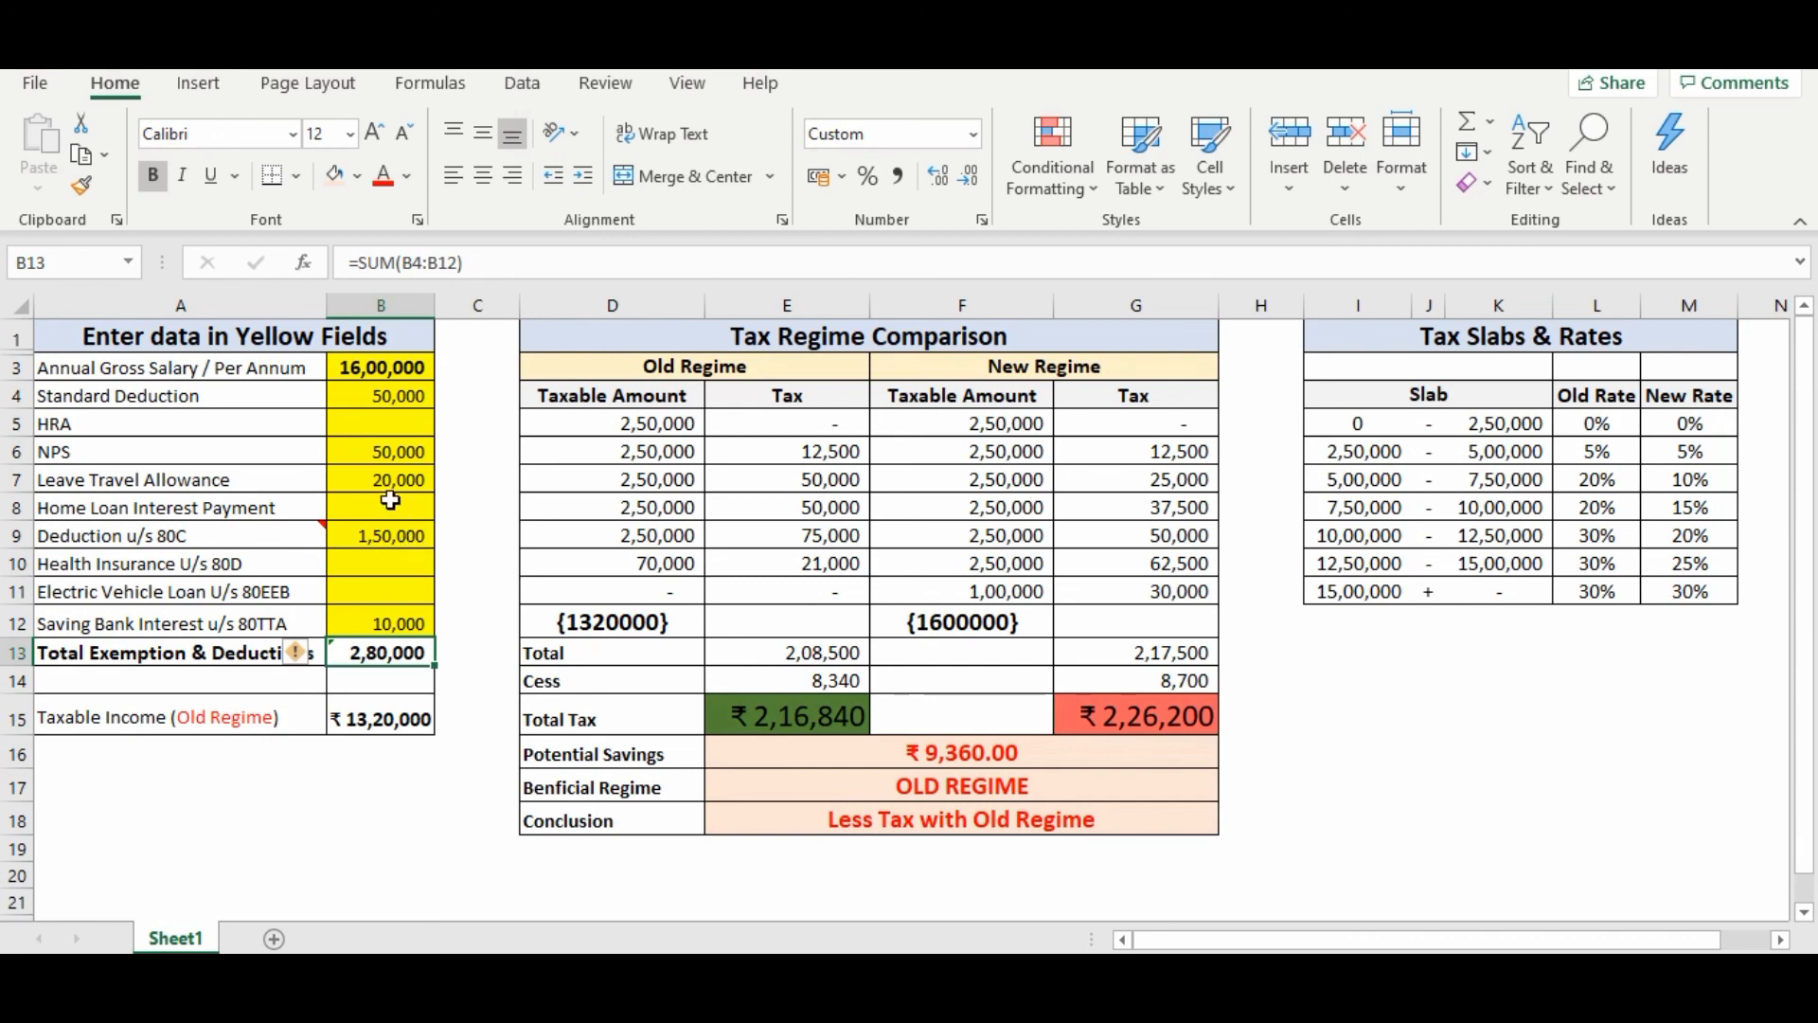
pyautogui.click(390, 500)
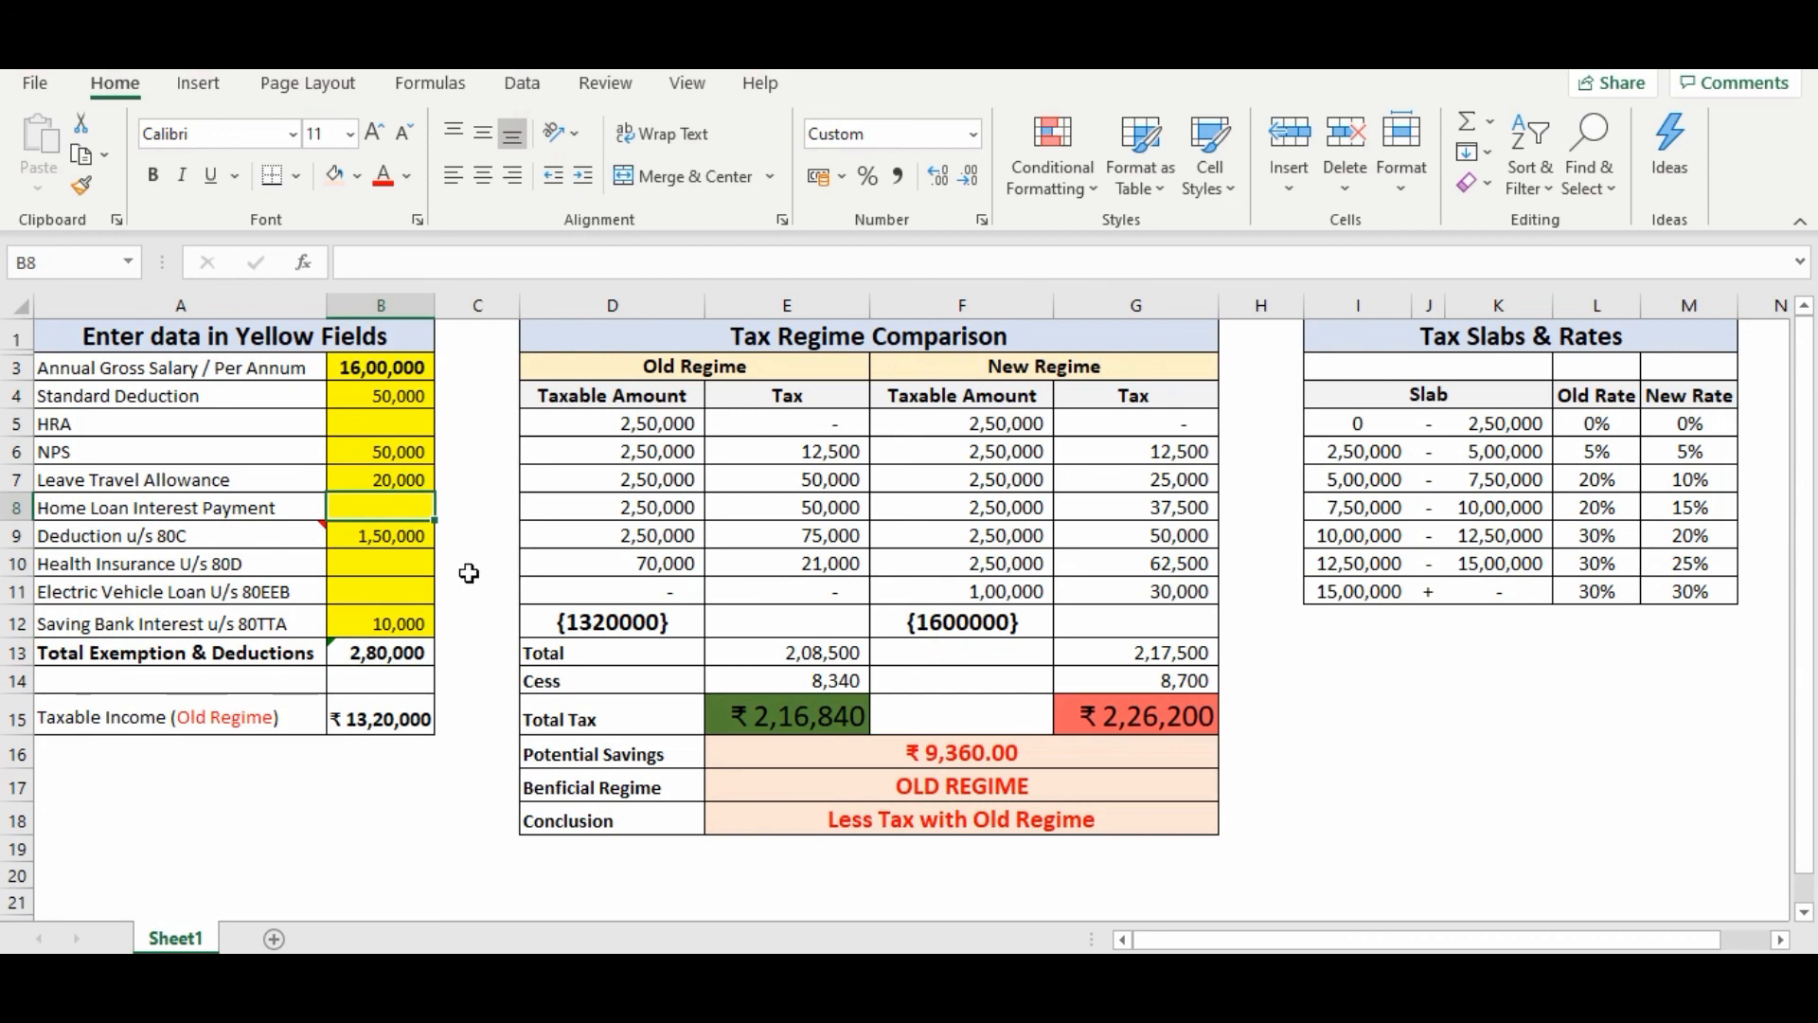